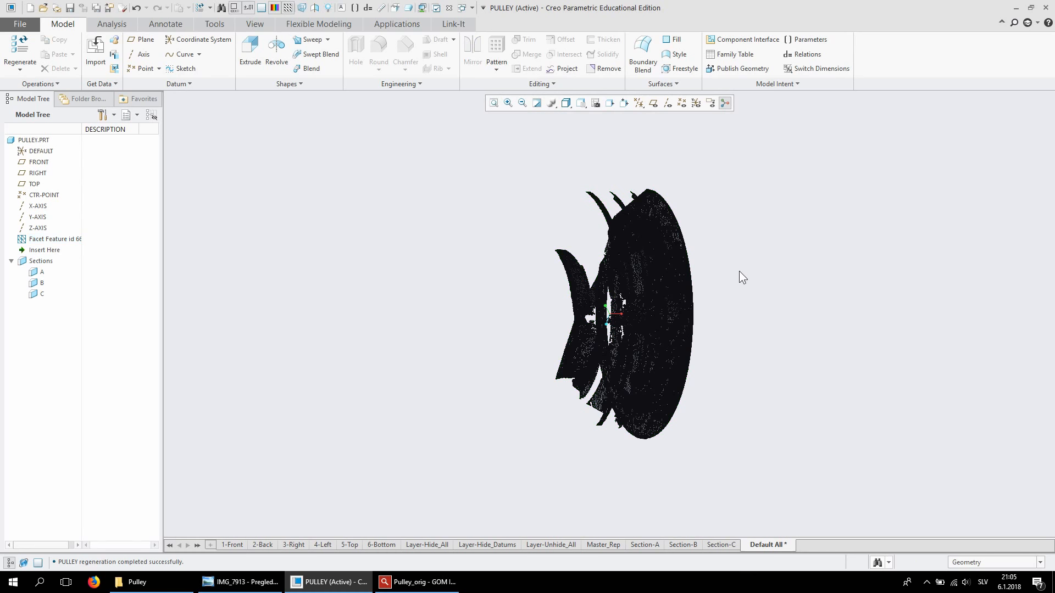
Set the display style of the pulley scan to Shading
scroll(668, 278, "down", 3)
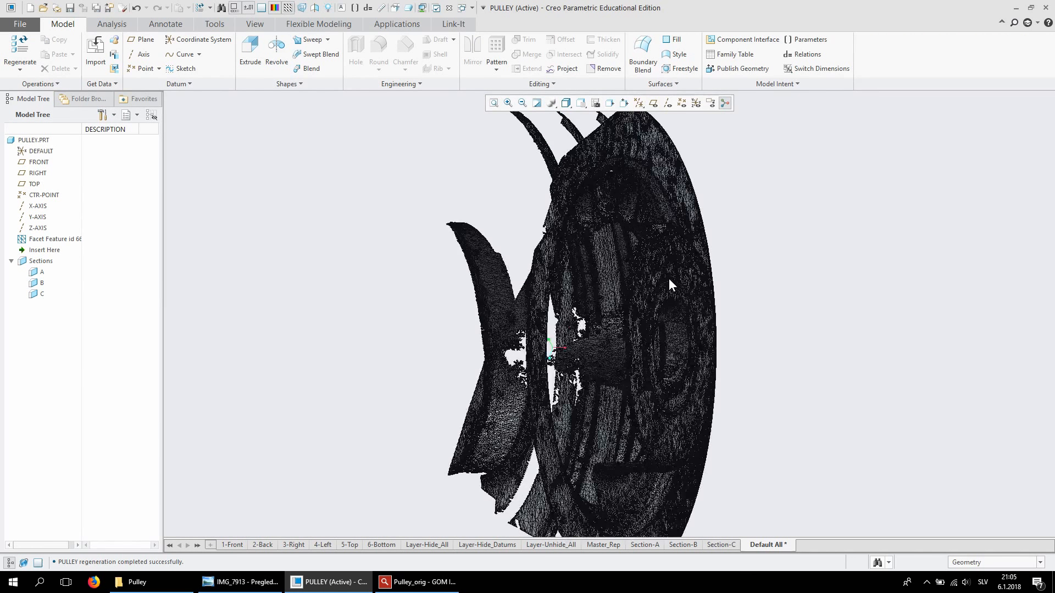
scroll(668, 278, "up", 2)
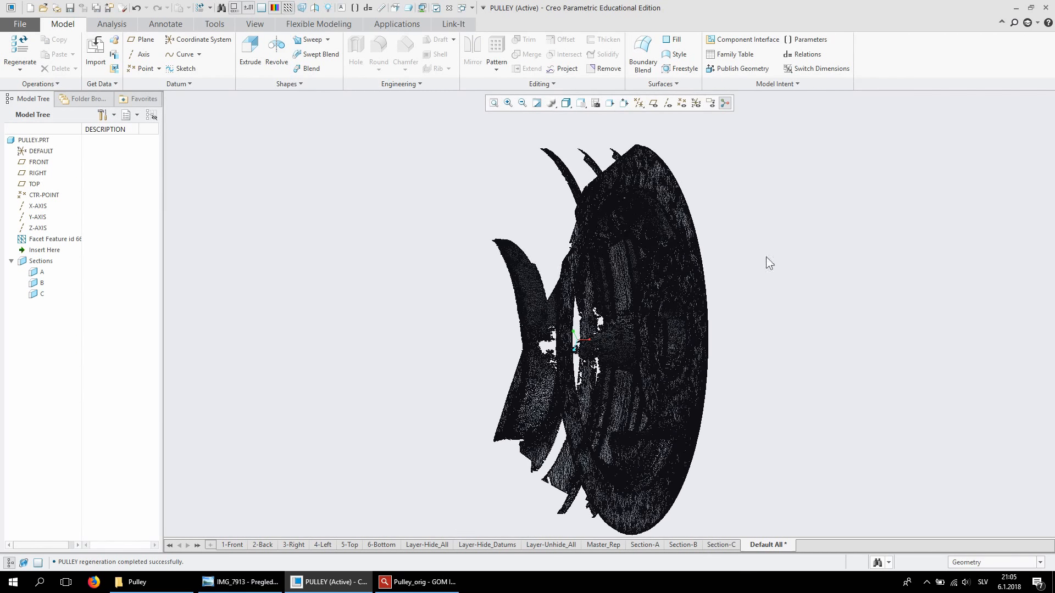
mouse_move(765, 262)
middle_mouse_down()
mouse_move(590, 287)
mouse_move(727, 303)
mouse_move(678, 252)
middle_mouse_up()
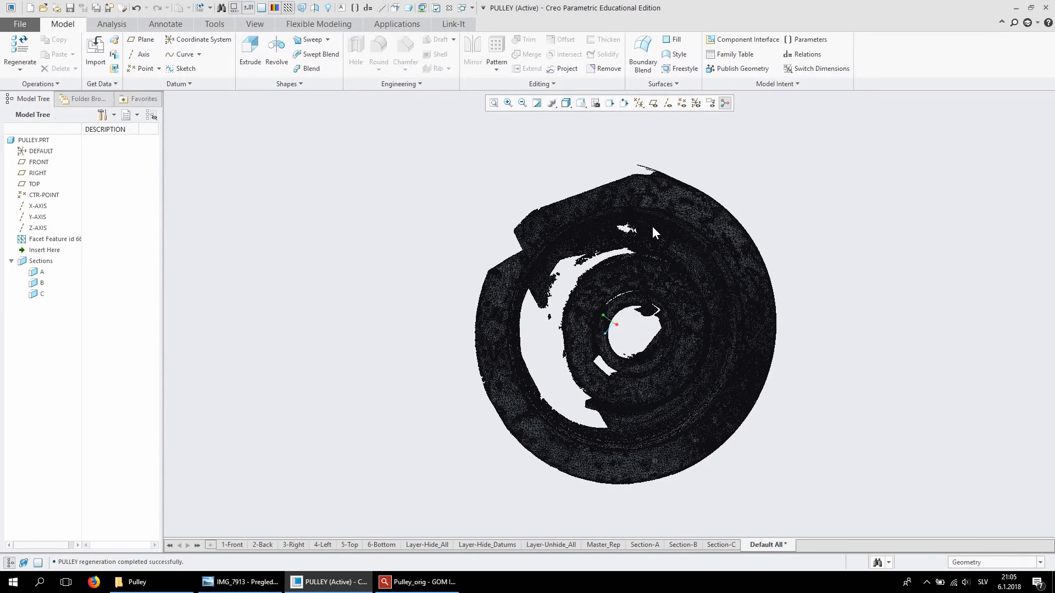
left_click(566, 105)
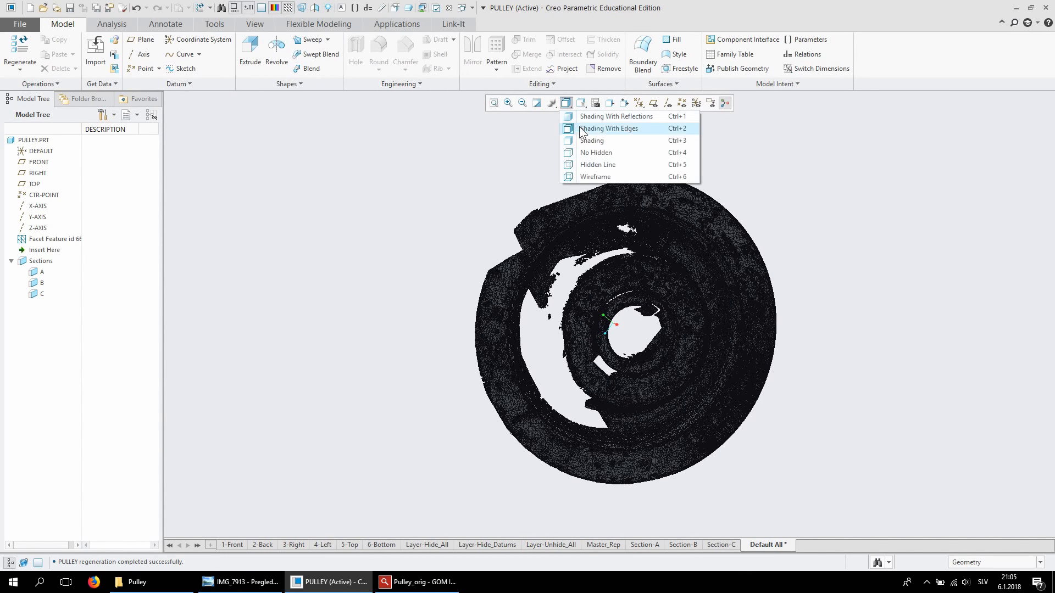
left_click(619, 141)
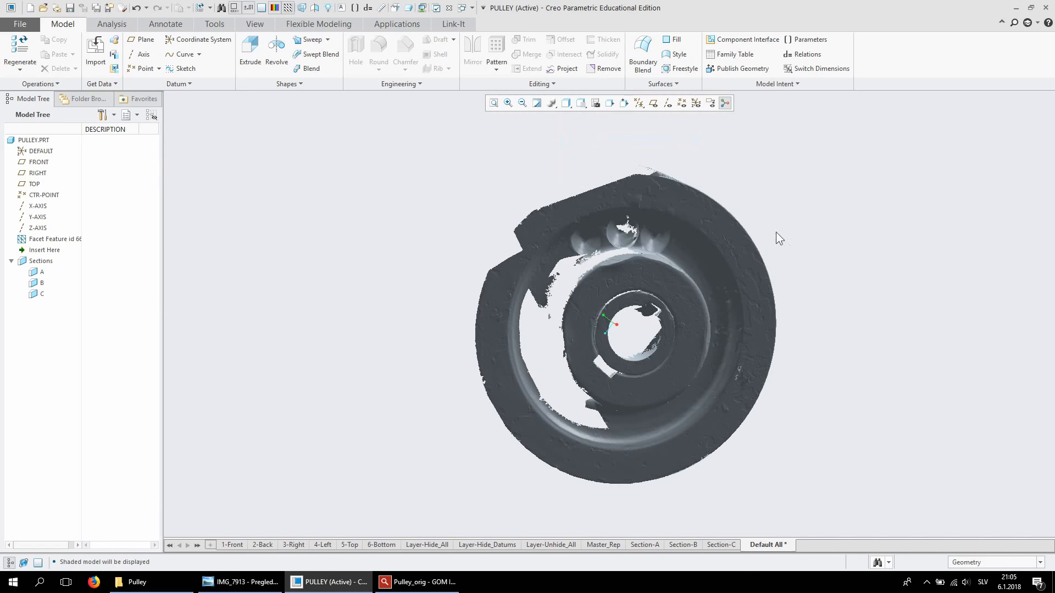
Set the display style to Shading With Edges and examine the scan's triangular facets up close
left_click(566, 105)
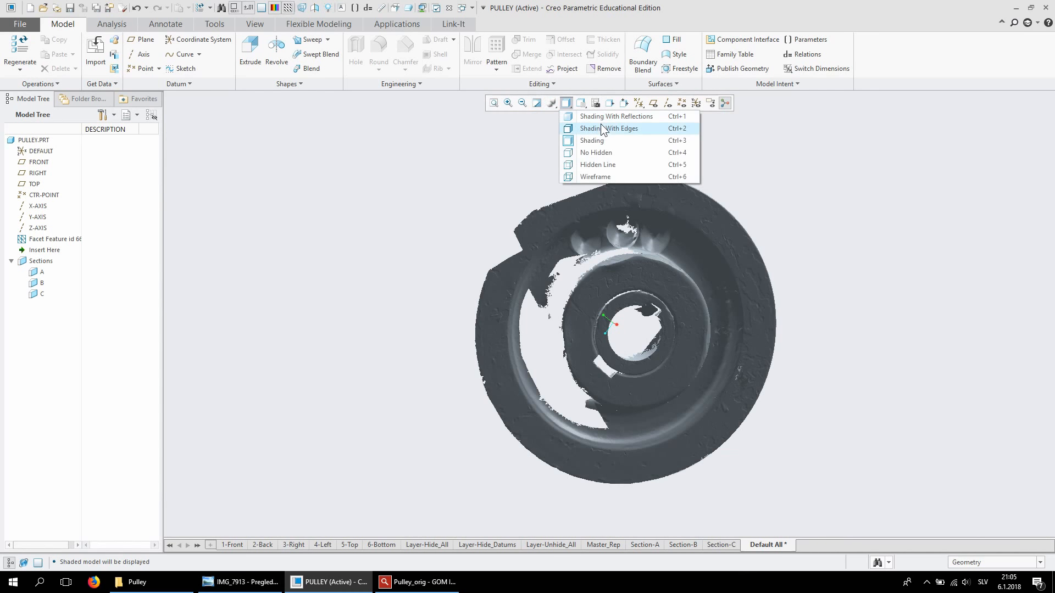
left_click(601, 126)
scroll(701, 204, "down", 3)
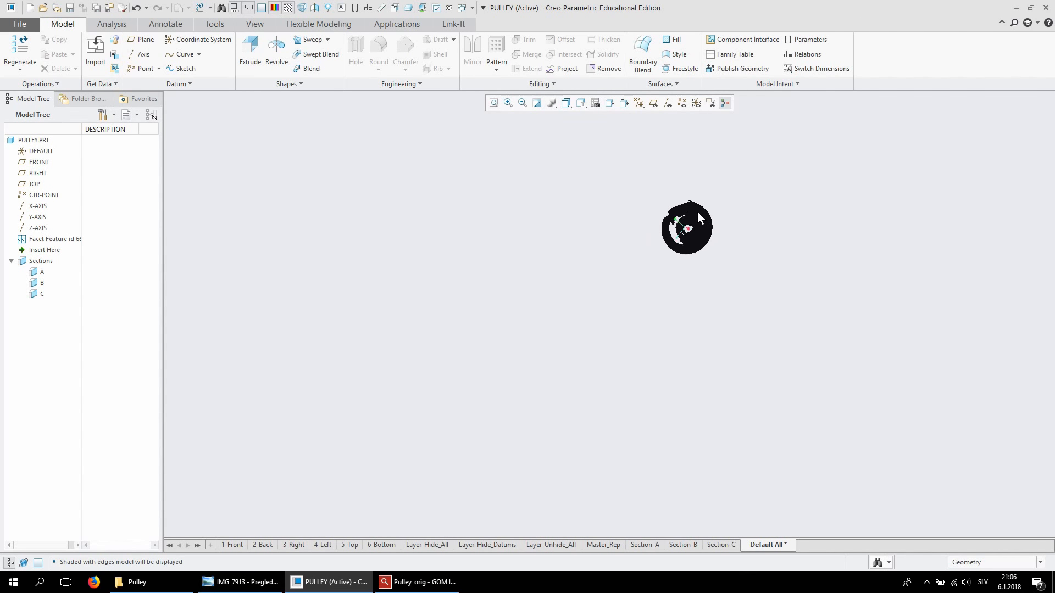
scroll(696, 210, "up", 12)
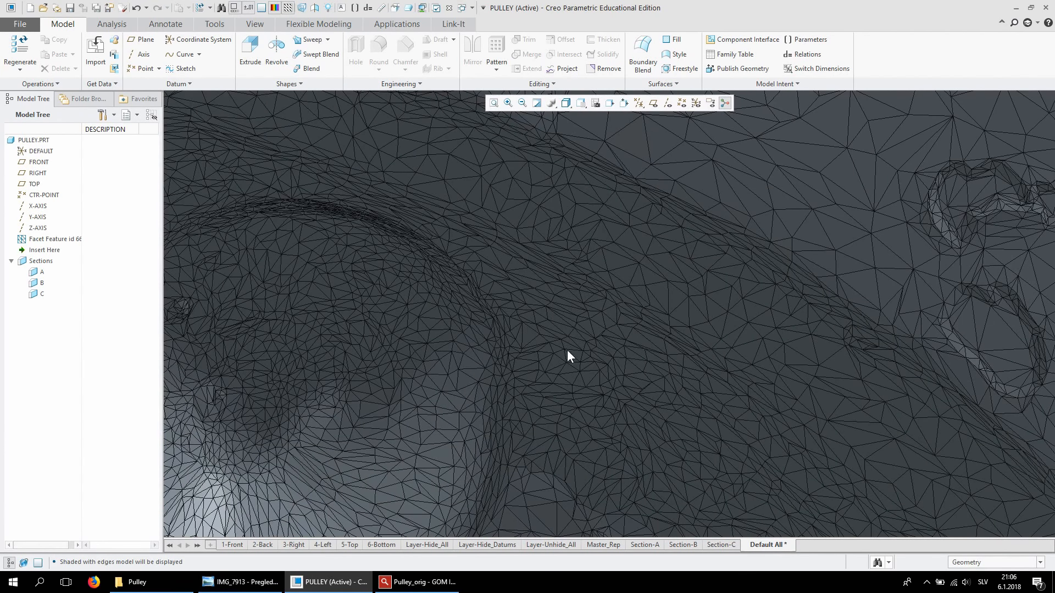
scroll(570, 356, "up", 10)
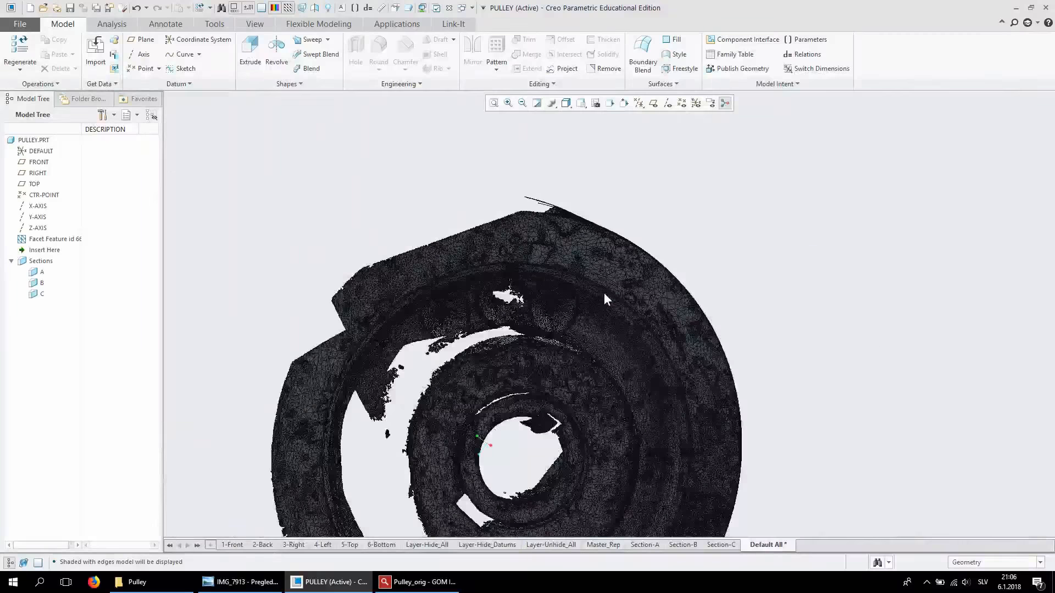
scroll(601, 306, "up", 5)
scroll(590, 333, "down", 3)
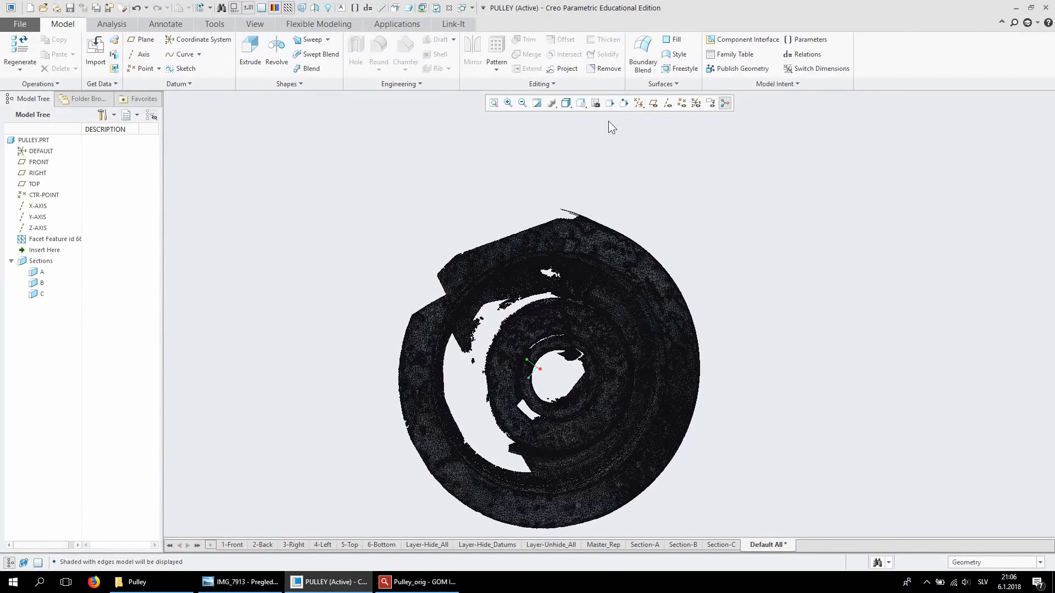
Return the pulley scan to the Shading display style without facet edges
left_click(567, 103)
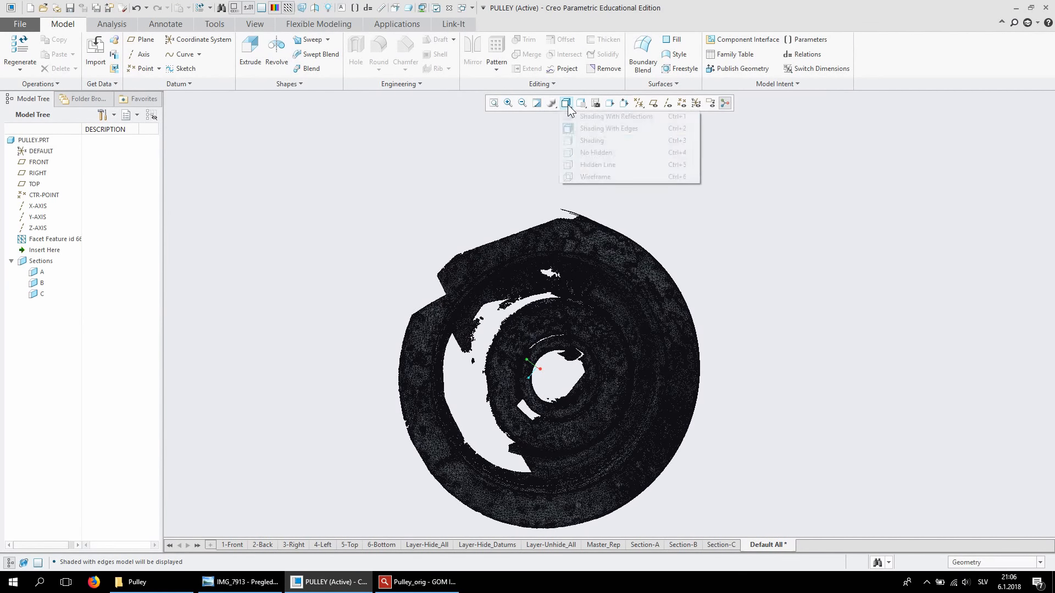
left_click(600, 142)
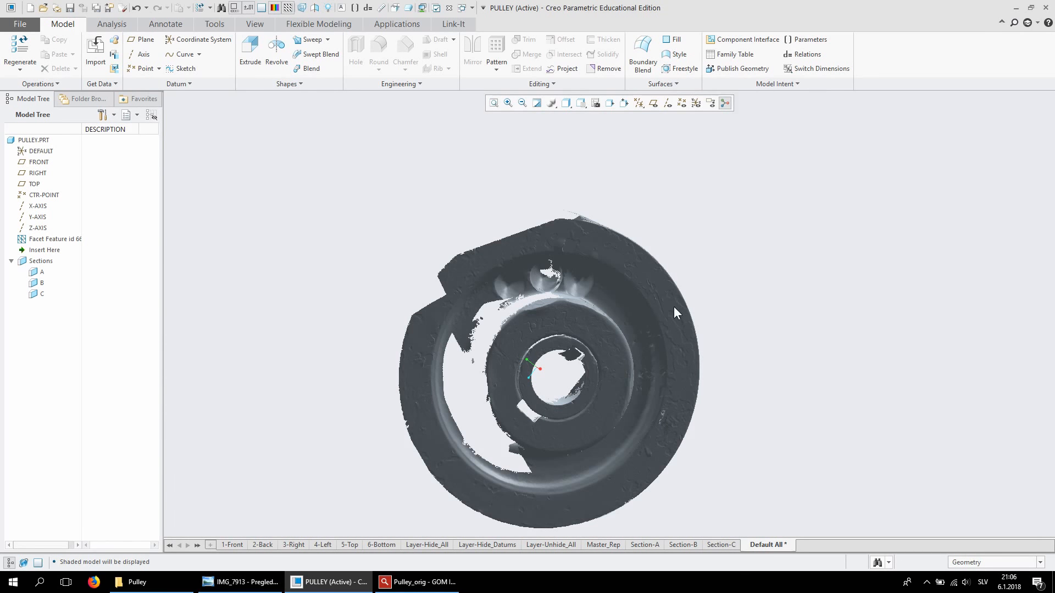
Examine the scanned pulley's hub, bore, belt grooves and gaps in the facet data from several sides
mouse_move(689, 298)
middle_mouse_down()
mouse_move(572, 309)
mouse_move(646, 309)
mouse_move(629, 322)
mouse_move(657, 327)
mouse_move(604, 340)
mouse_move(629, 335)
middle_mouse_up()
scroll(625, 256, "up", 2)
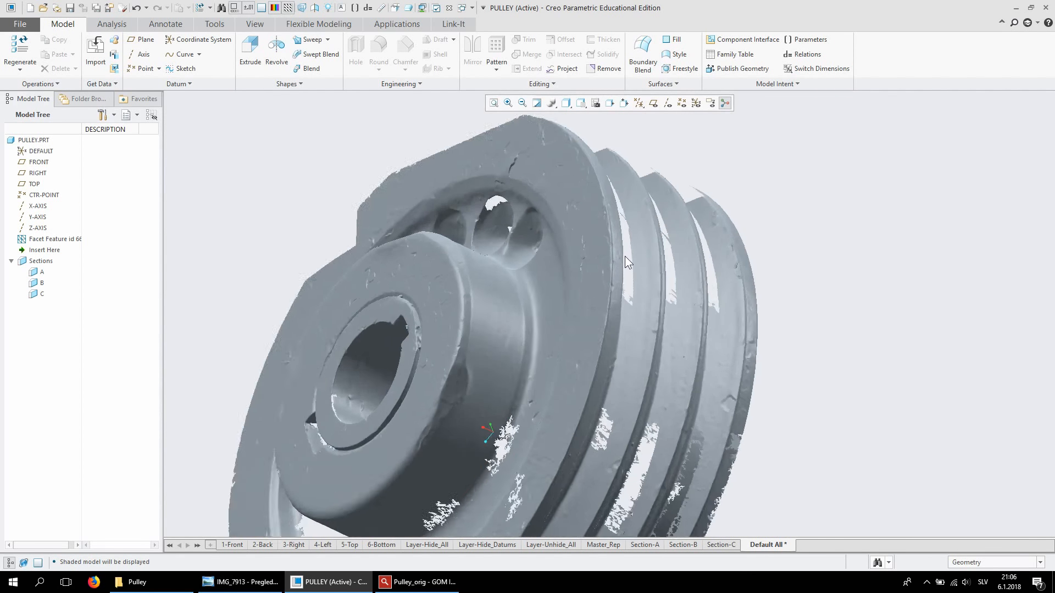
scroll(626, 252, "down", 6)
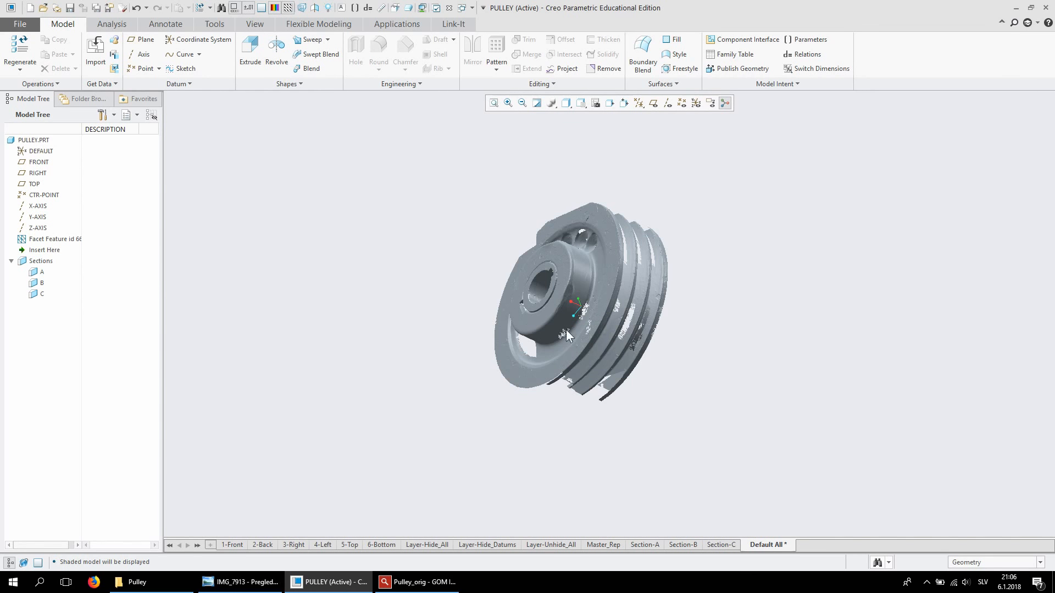
middle_click_drag(566, 329, 701, 326)
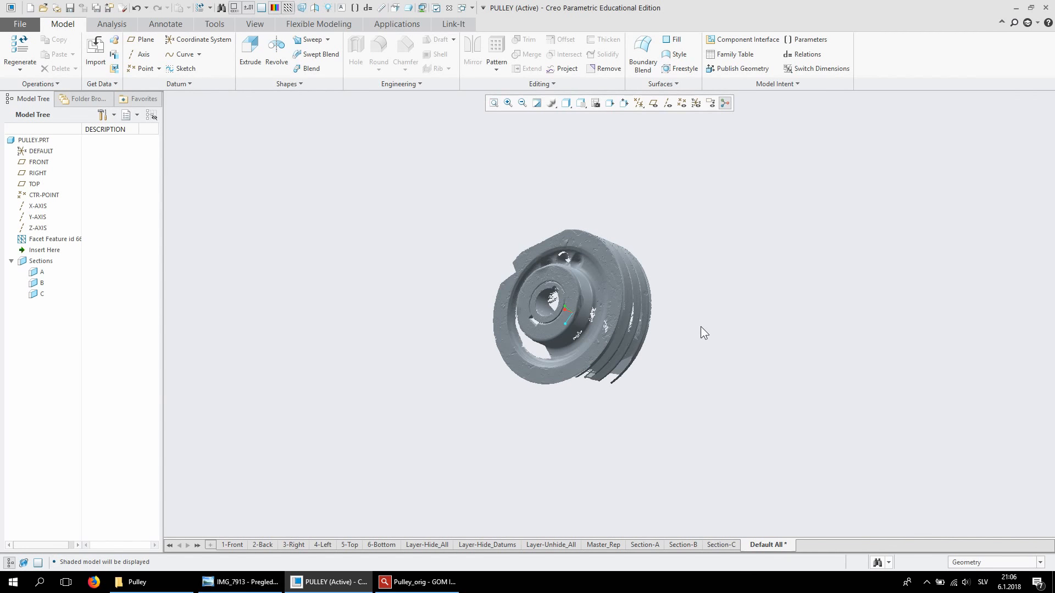
scroll(666, 284, "down", 3)
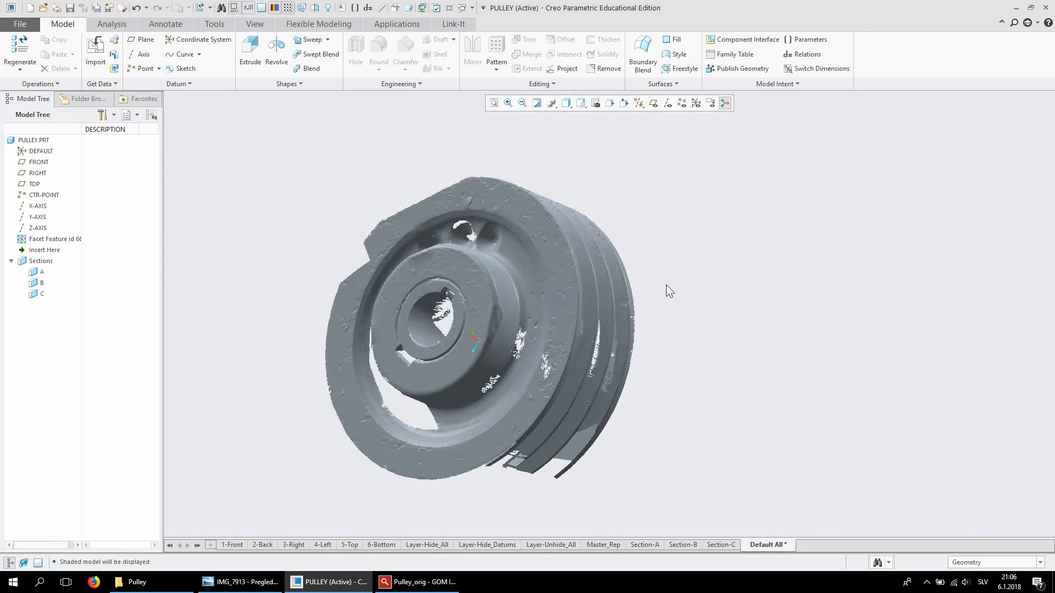
scroll(666, 285, "up", 1)
middle_click_drag(664, 287, 493, 290)
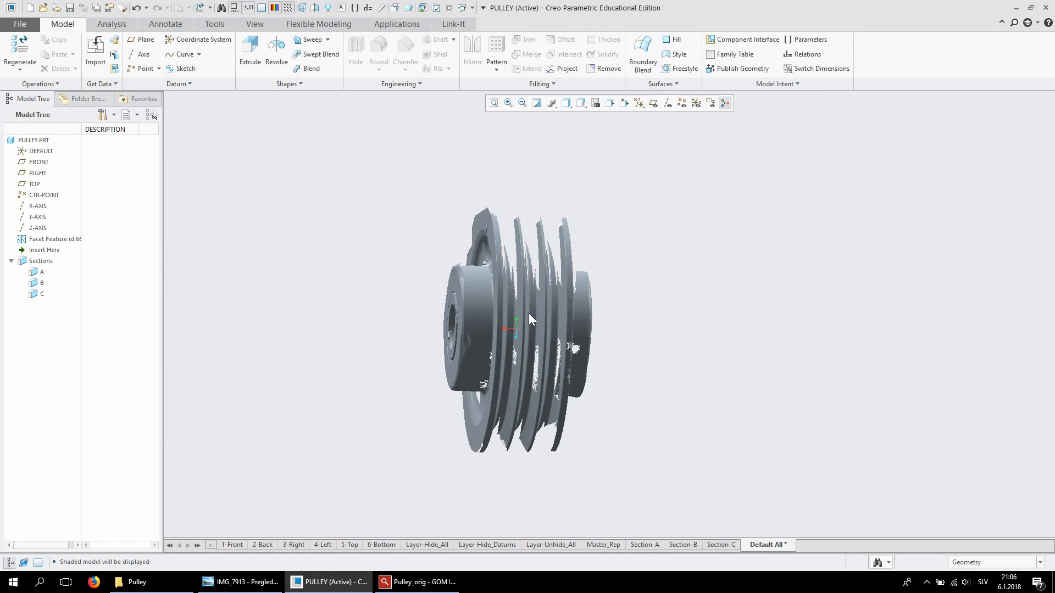
middle_click_drag(529, 313, 495, 228)
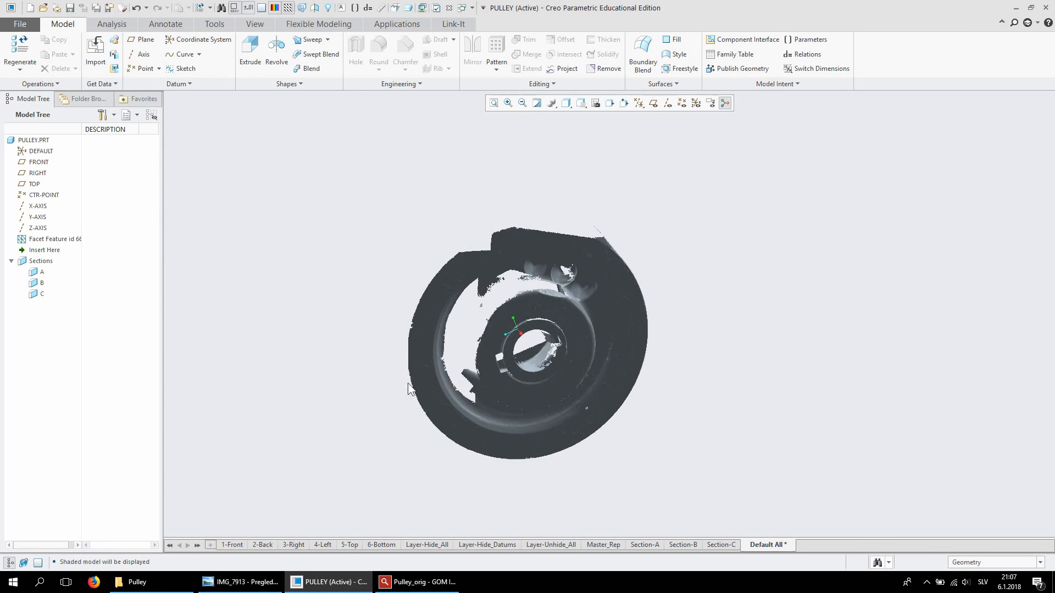
middle_click_drag(575, 268, 436, 226)
mouse_move(532, 280)
middle_mouse_down()
mouse_move(465, 298)
mouse_move(573, 317)
middle_mouse_up()
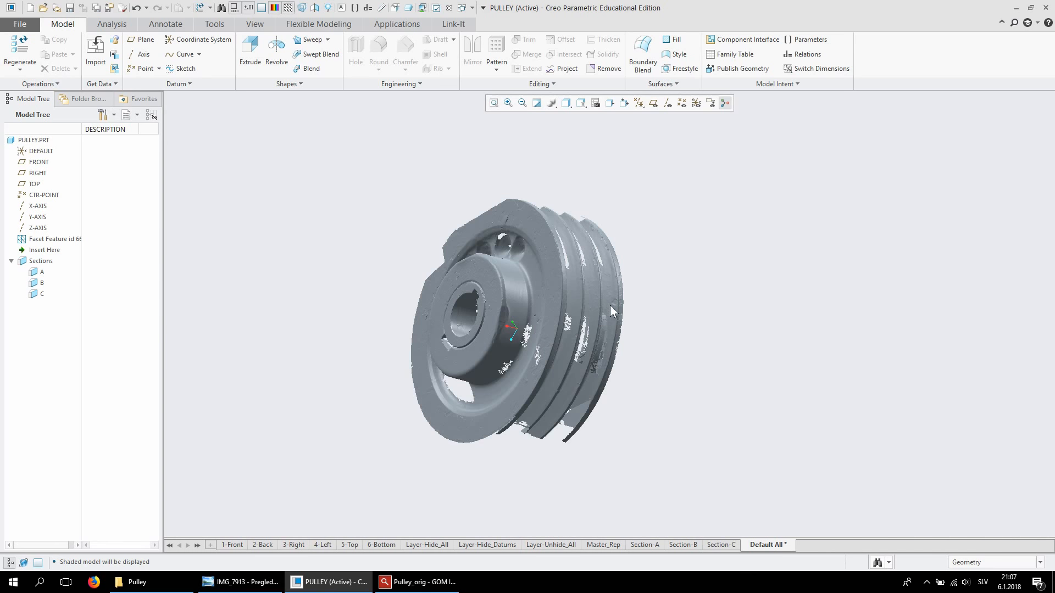
scroll(555, 274, "down", 5)
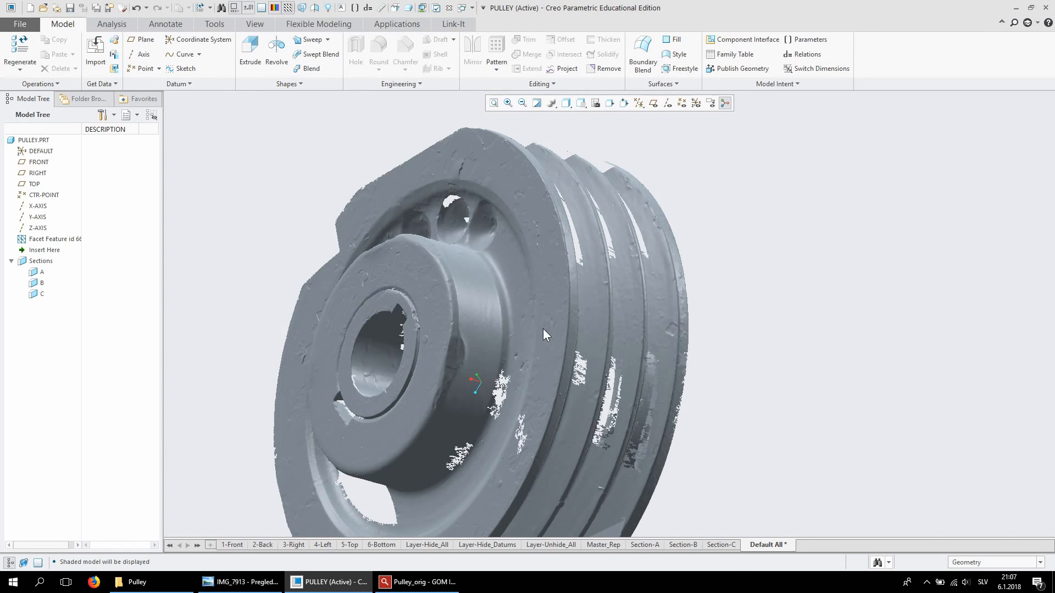
middle_click_drag(539, 325, 523, 353)
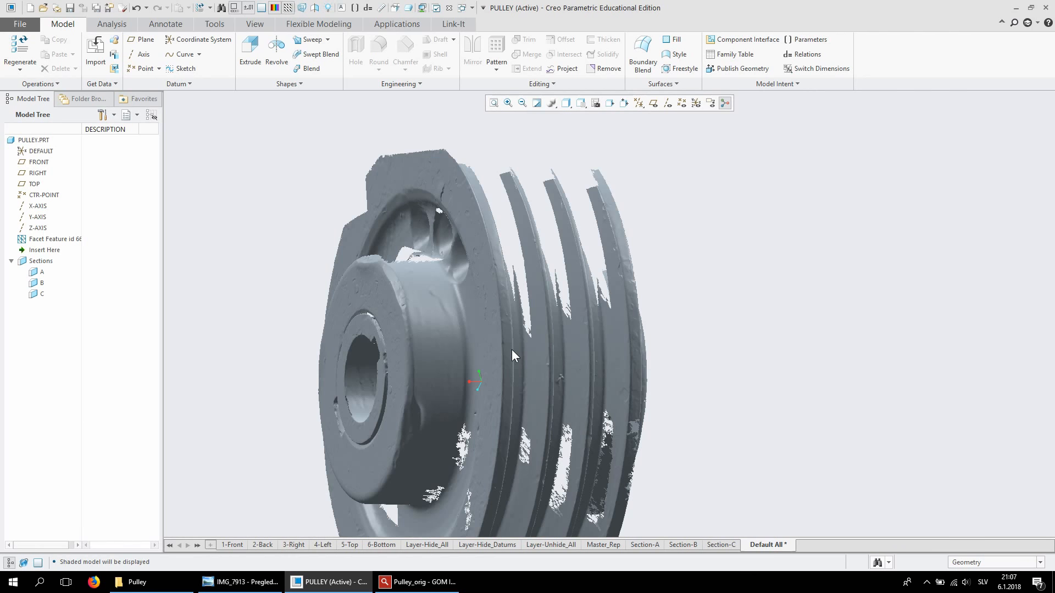
middle_click_drag(548, 350, 612, 343)
scroll(684, 241, "up", 5)
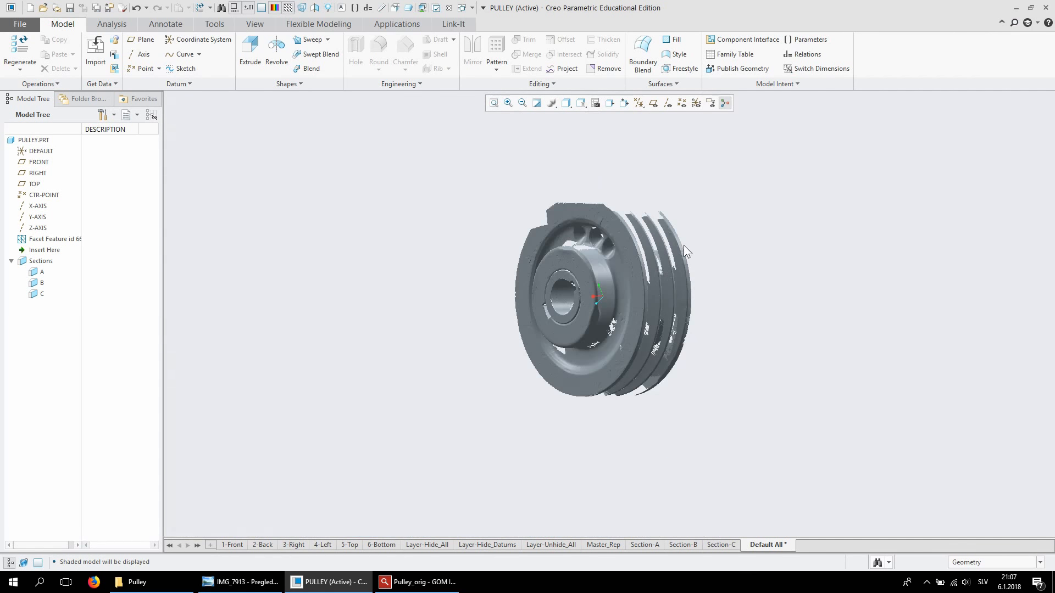
scroll(606, 294, "down", 2)
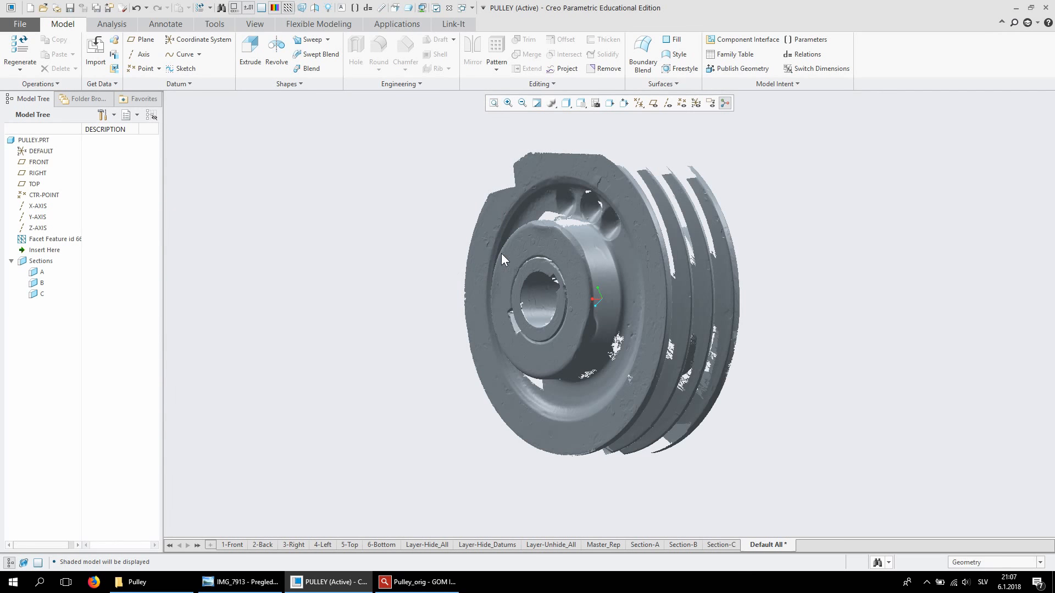
scroll(500, 253, "down", 1)
scroll(498, 254, "up", 1)
scroll(611, 251, "down", 1)
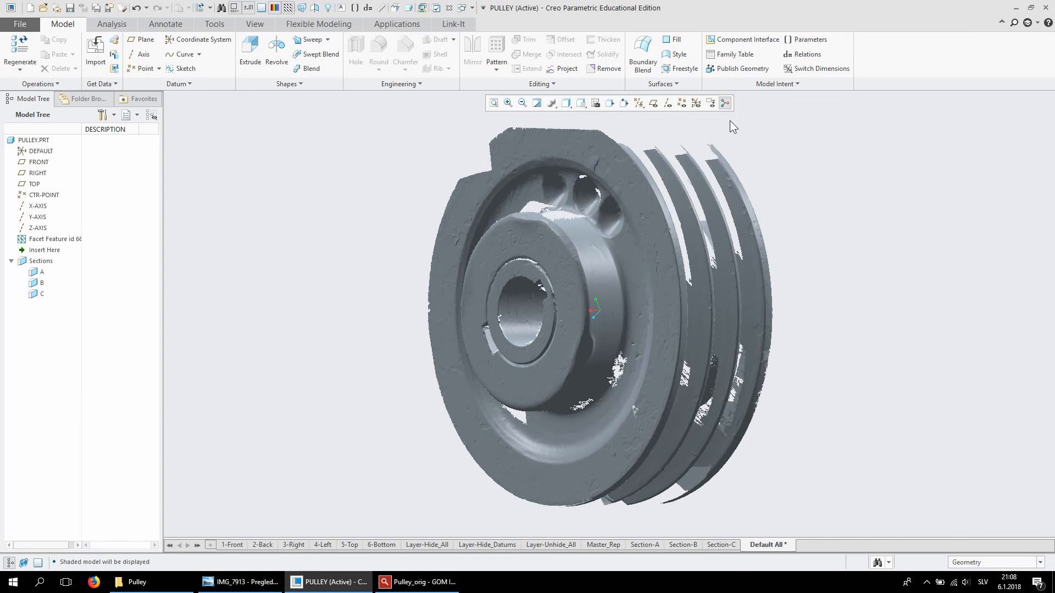
Start a Restyle feature on the pulley's facet data, leave it without creating any surfaces, and select it in the model tree
left_click(671, 87)
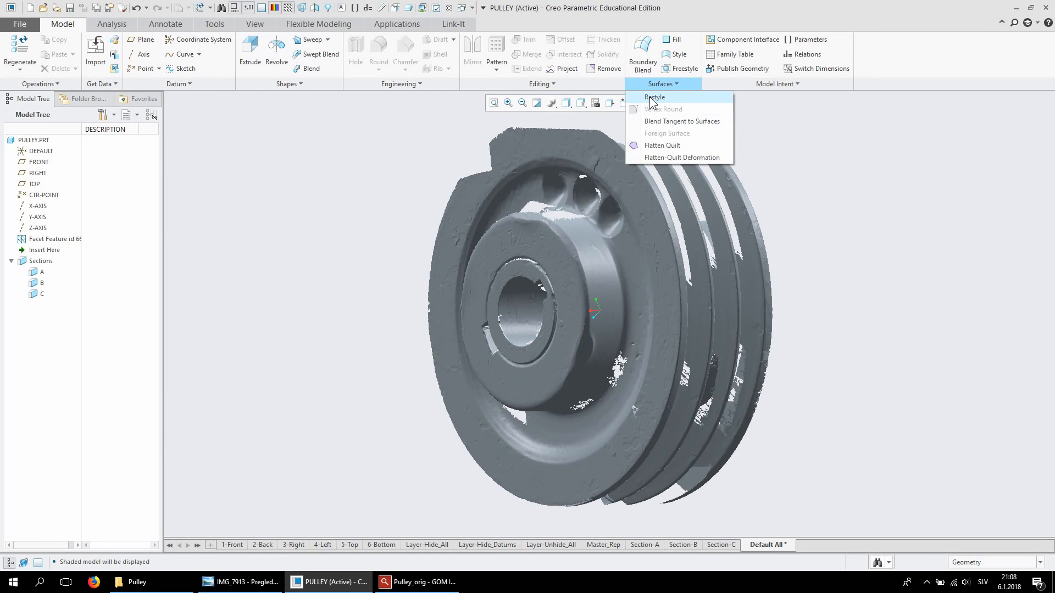
left_click(651, 98)
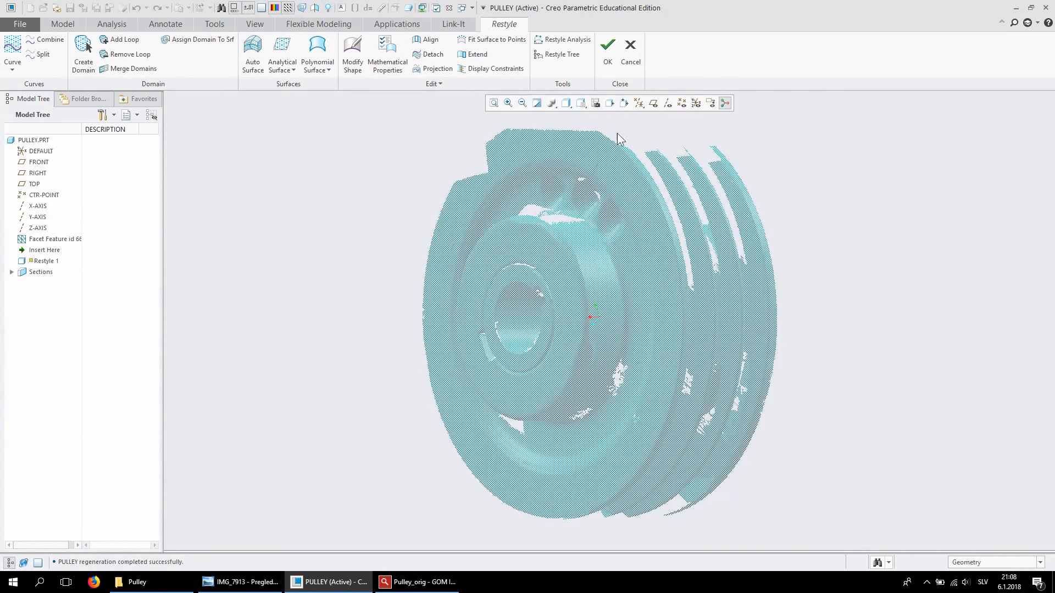
left_click(630, 66)
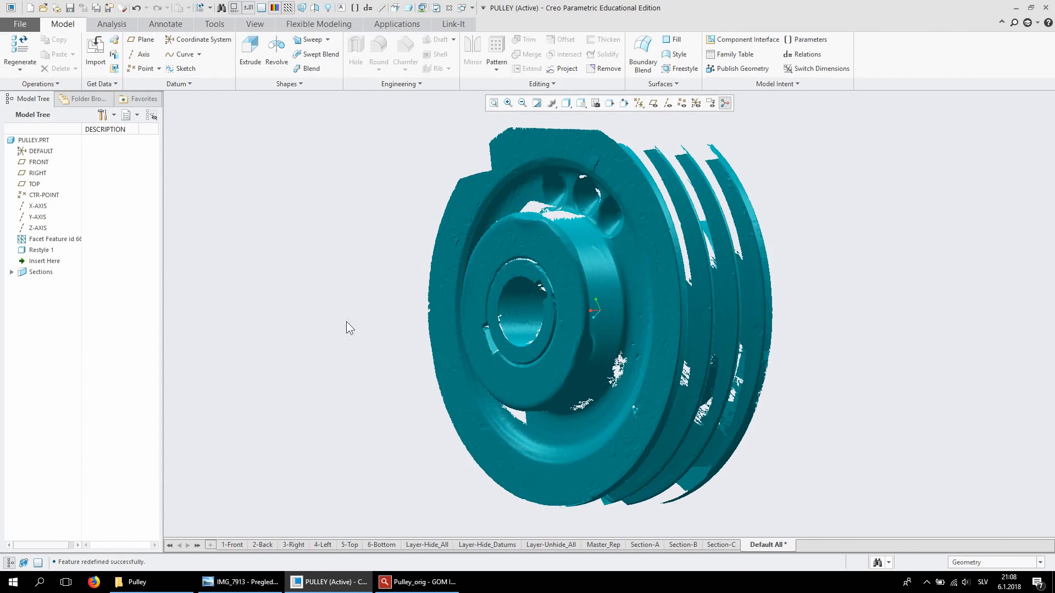
left_click(40, 251)
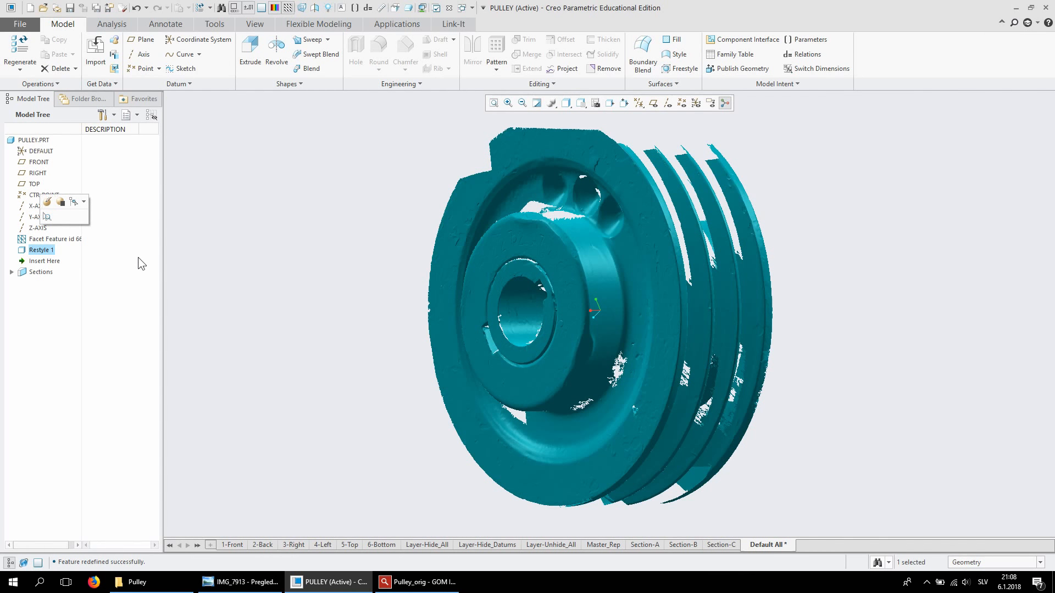
Start a second Restyle feature on the facet data and leave it without creating curves or surfaces
left_click(664, 84)
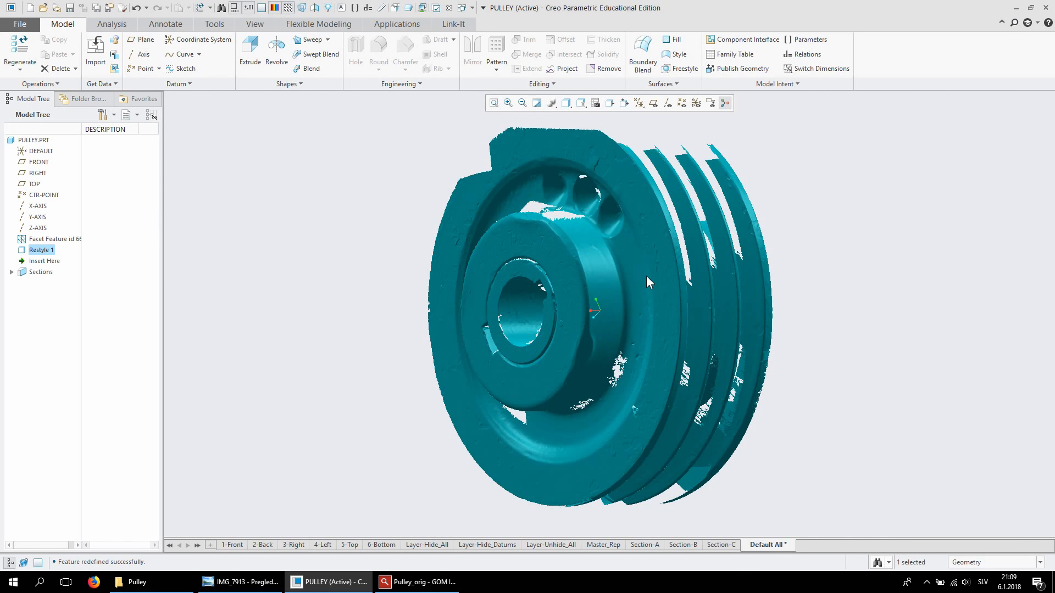
left_click(807, 190)
left_click(675, 84)
left_click(670, 97)
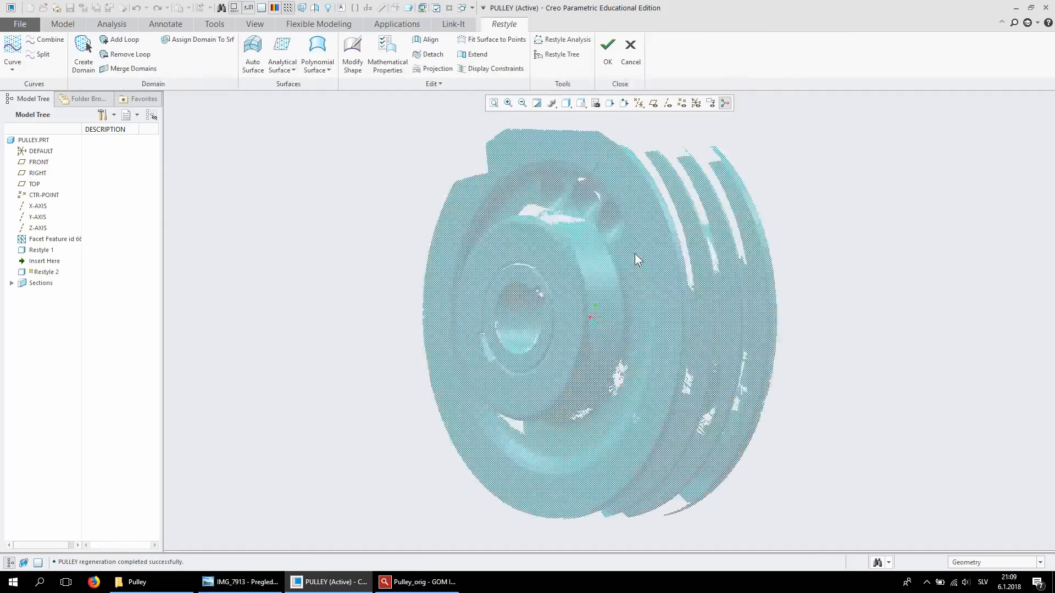
left_click(626, 54)
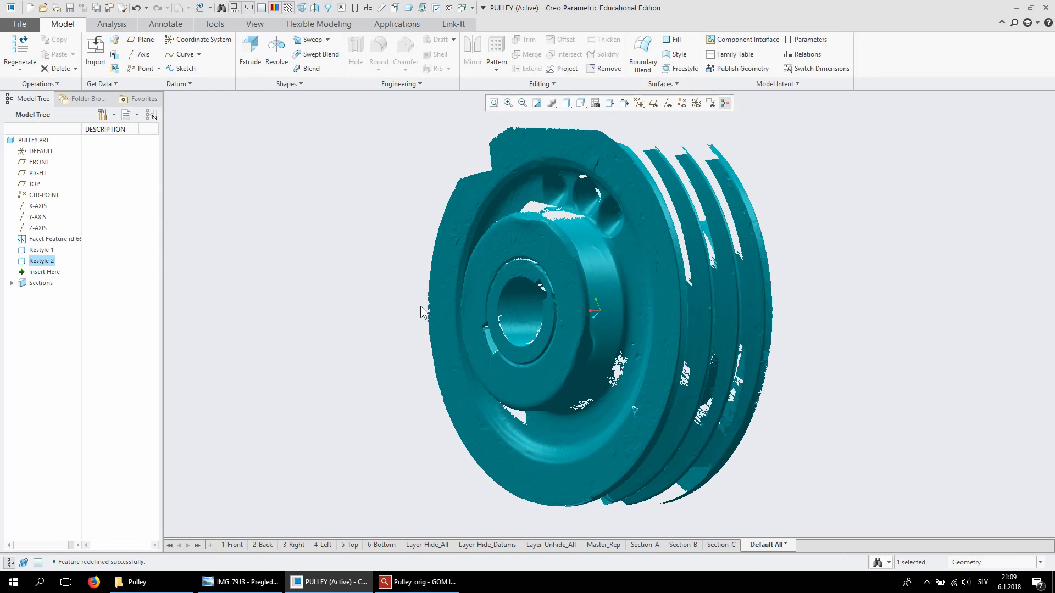
Delete the Restyle 1 feature from the pulley part and accept the deletion
left_click(37, 251)
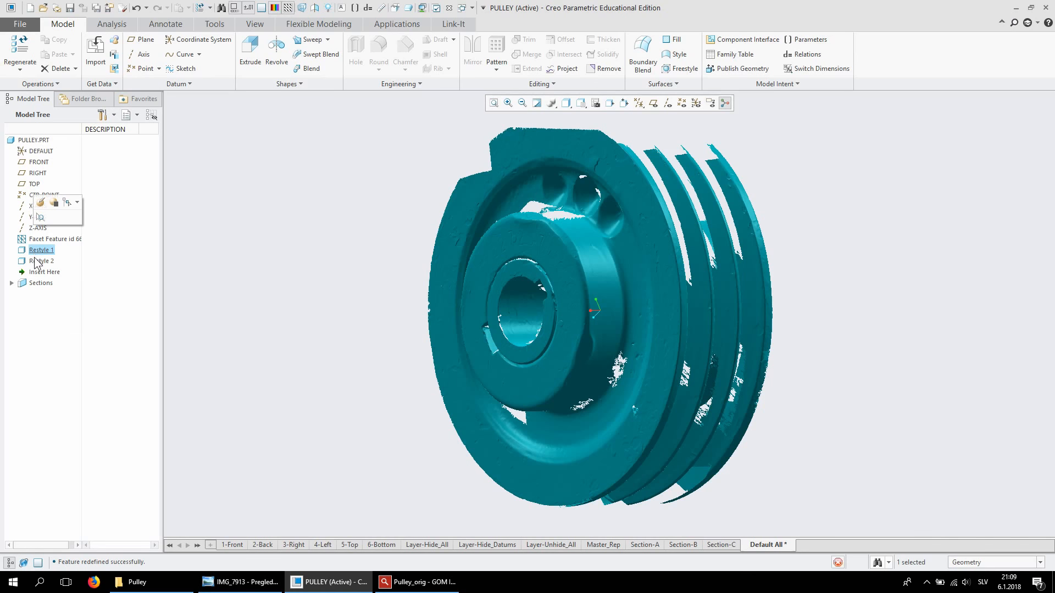
right_click(48, 252)
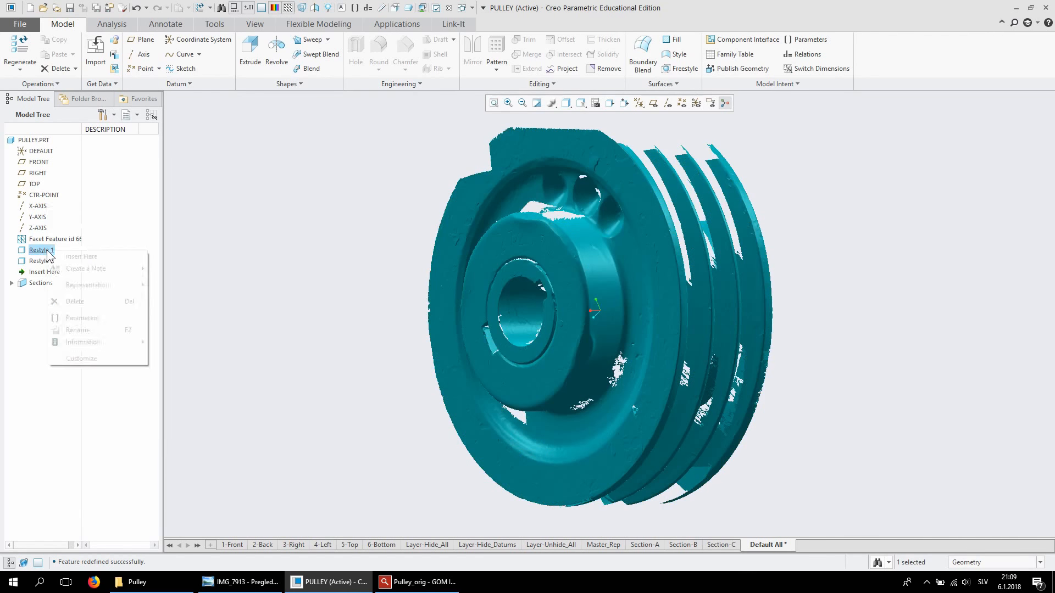
left_click(82, 302)
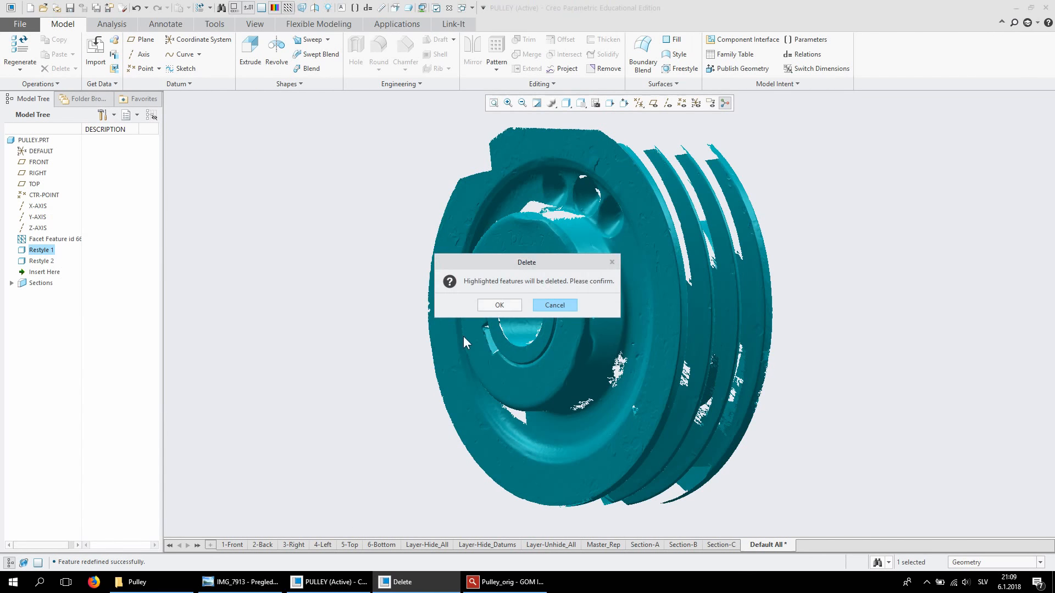
left_click(480, 308)
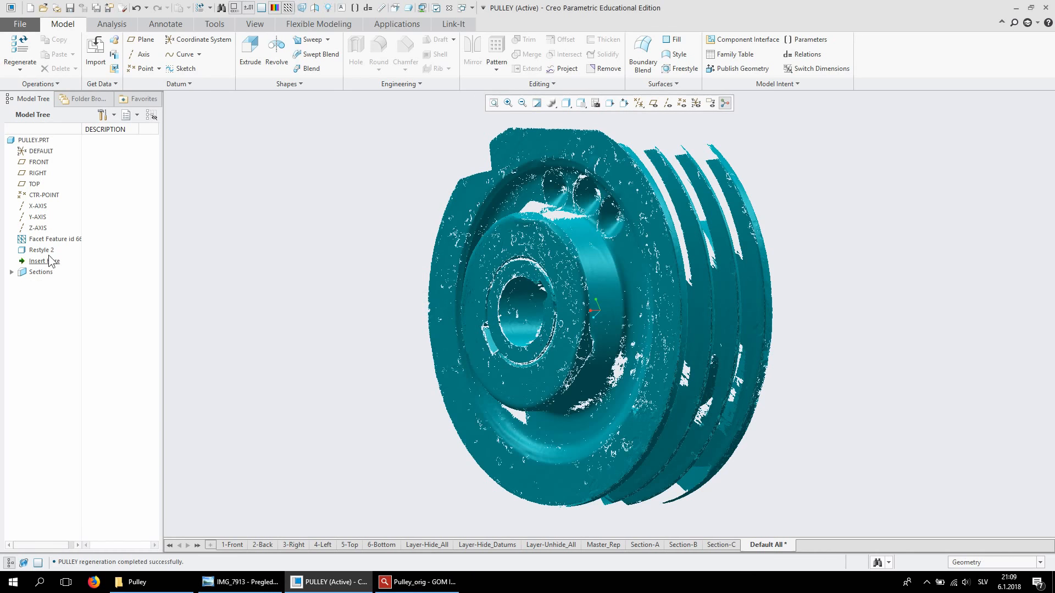
Delete the Restyle 2 feature from the pulley part and accept the deletion
right_click(48, 252)
left_click(85, 288)
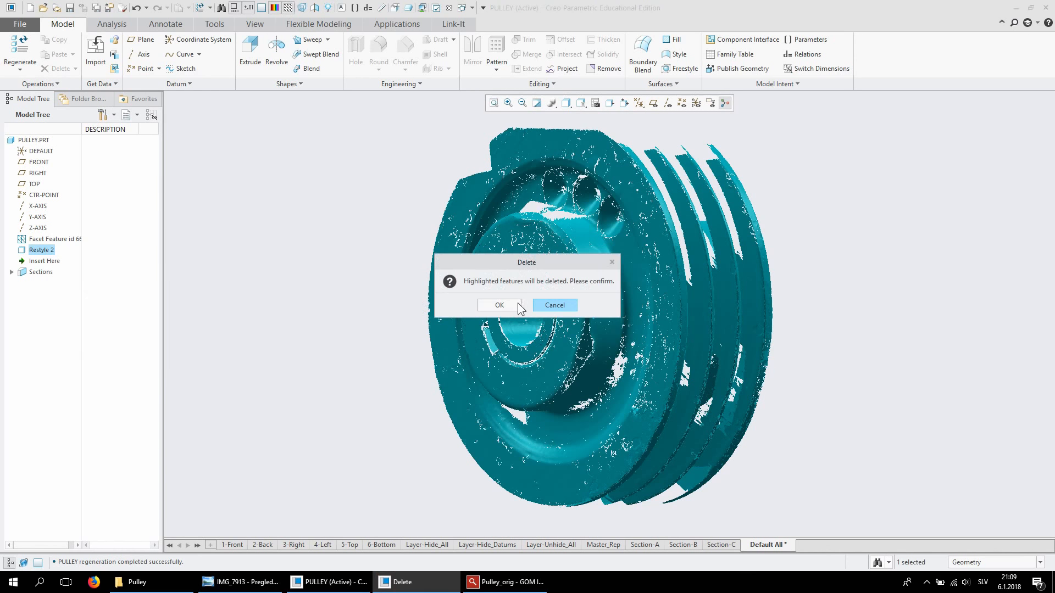
left_click(507, 310)
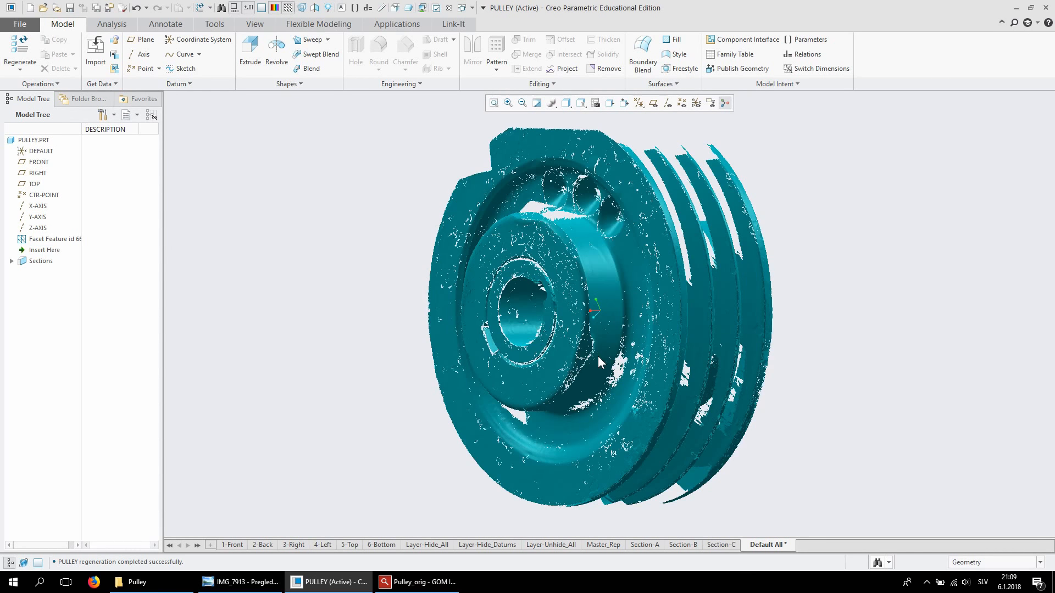
Show the datum planes and datum axes and check how they lie relative to the scanned pulley from several sides
middle_click_drag(887, 294, 758, 235)
scroll(758, 235, "up", 2)
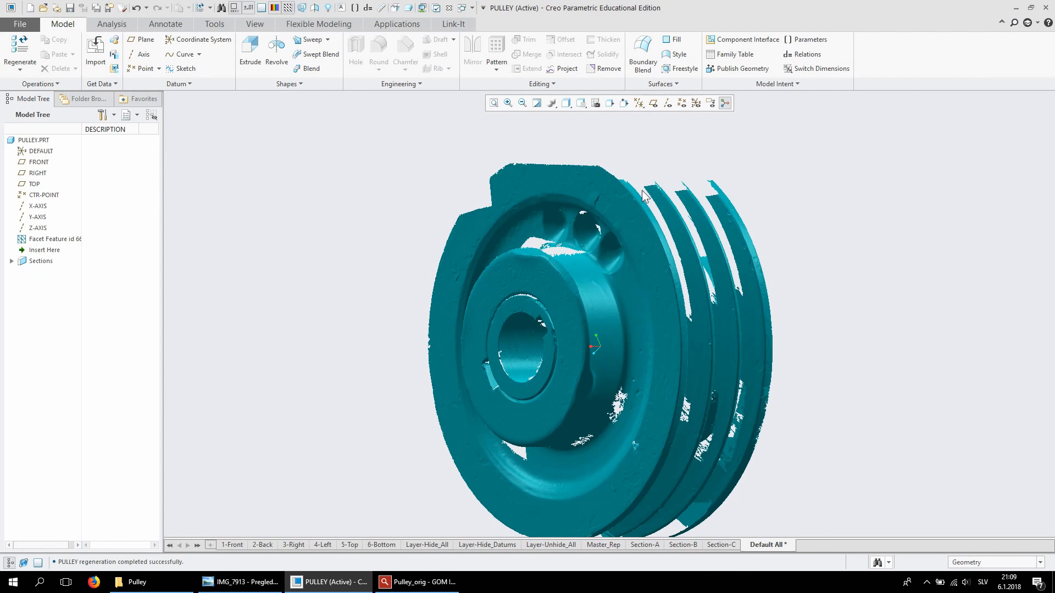
left_click(653, 103)
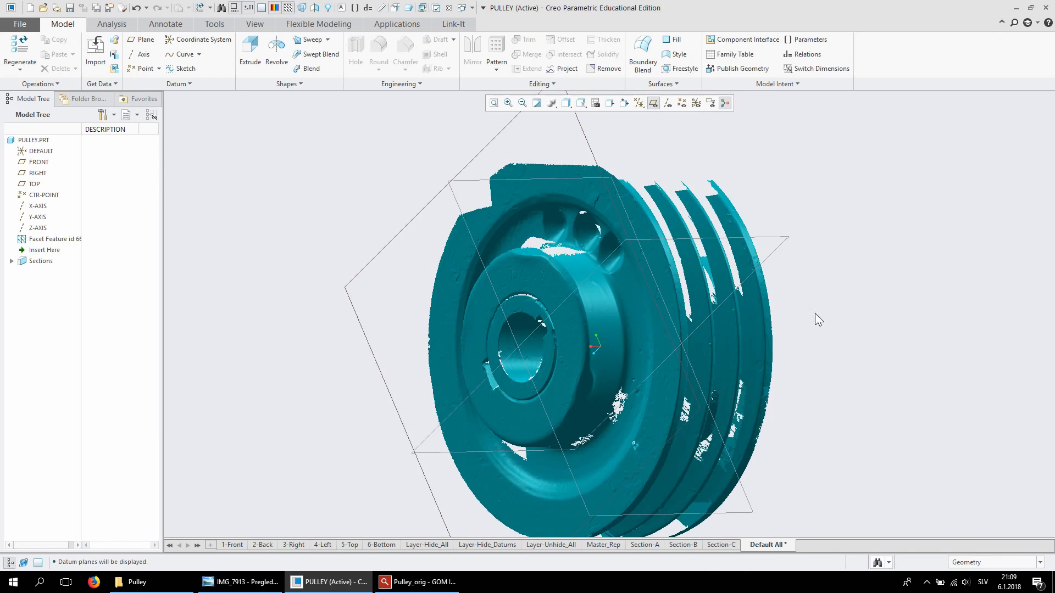
middle_click_drag(836, 354, 872, 306)
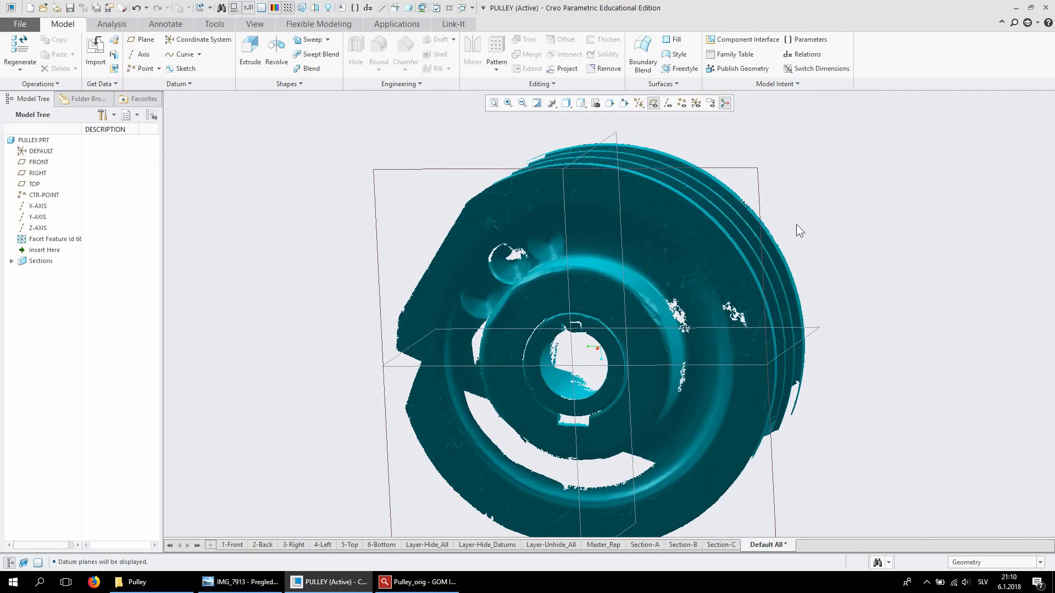
middle_click_drag(822, 266, 798, 302)
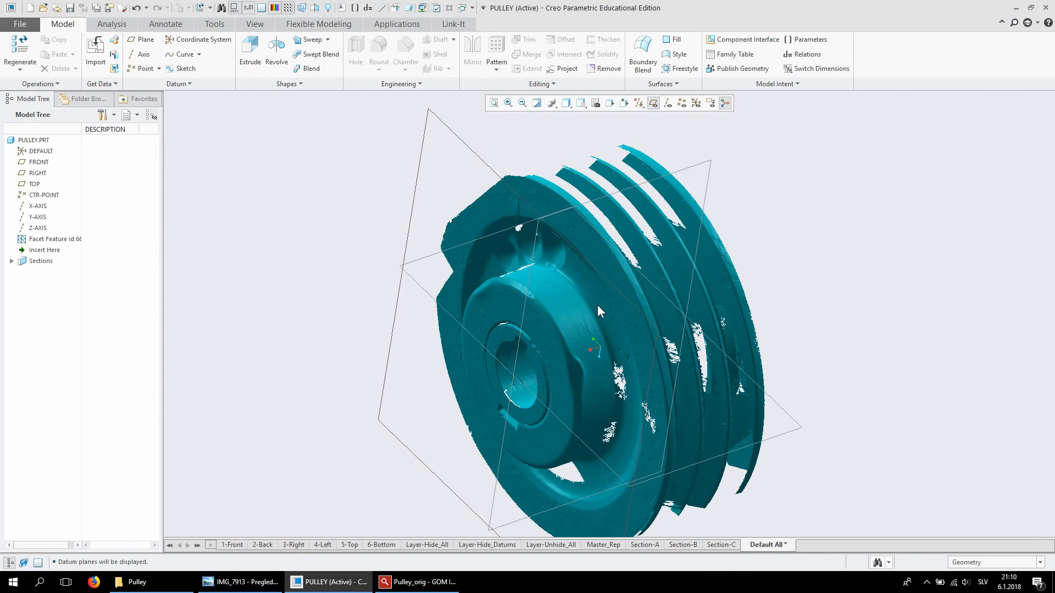
mouse_move(773, 271)
middle_mouse_down()
mouse_move(744, 275)
mouse_move(757, 261)
mouse_move(714, 270)
middle_mouse_up()
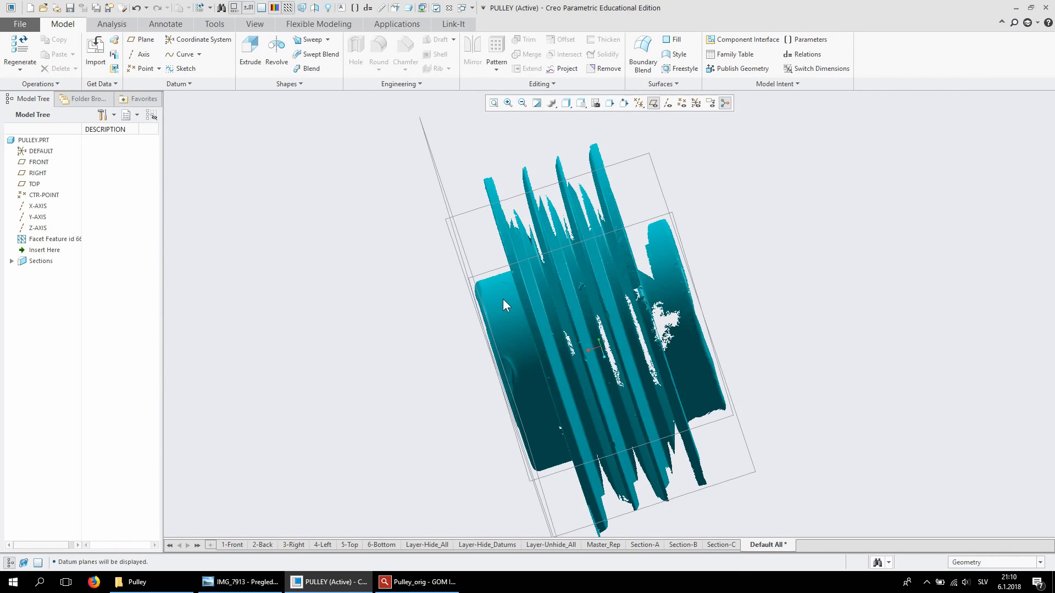
middle_click_drag(504, 301, 575, 302)
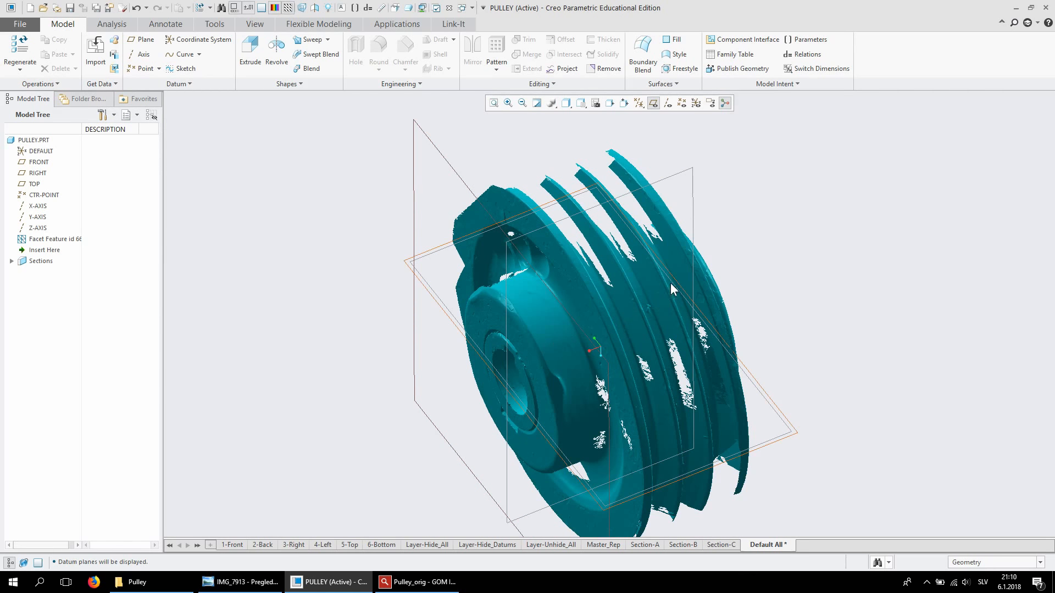
mouse_move(656, 308)
middle_mouse_down()
mouse_move(707, 270)
mouse_move(732, 302)
middle_mouse_up()
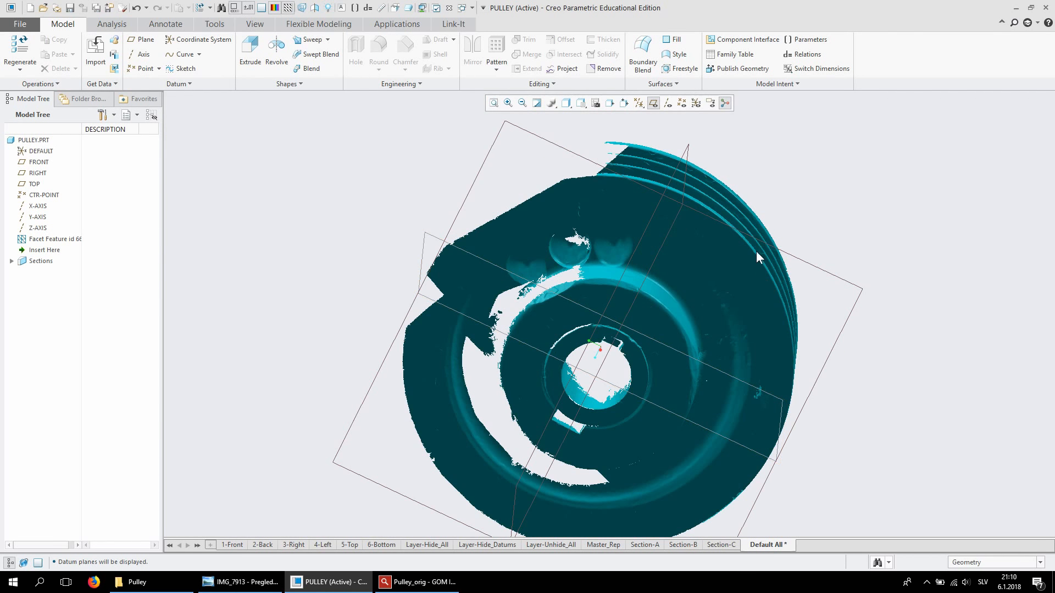
middle_click_drag(770, 244, 765, 222)
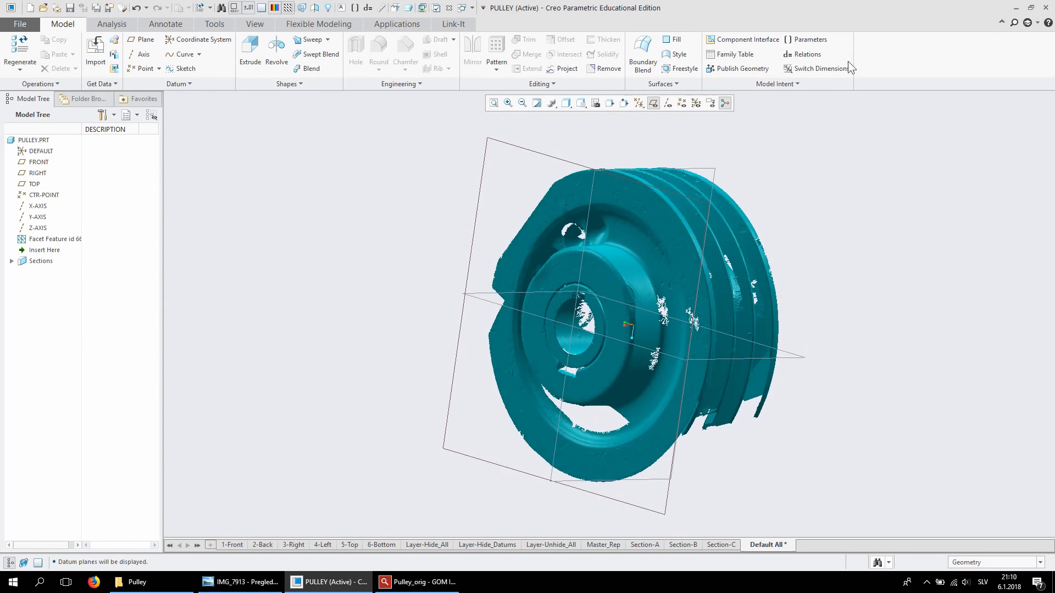
left_click(670, 103)
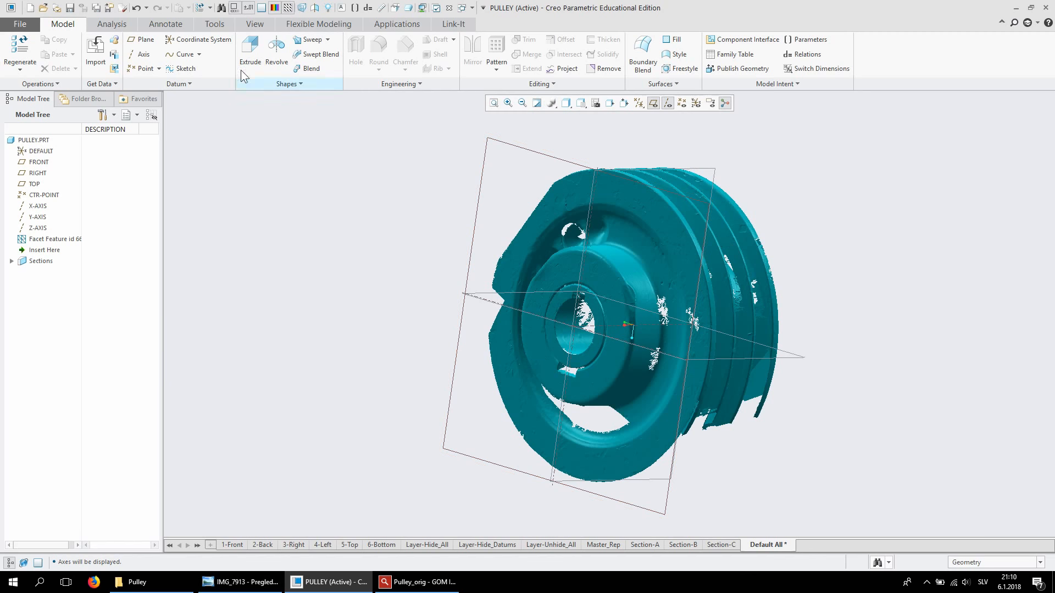
Start a datum plane that passes through the X-AXIS and is rotated from the TOP plane
left_click(144, 40)
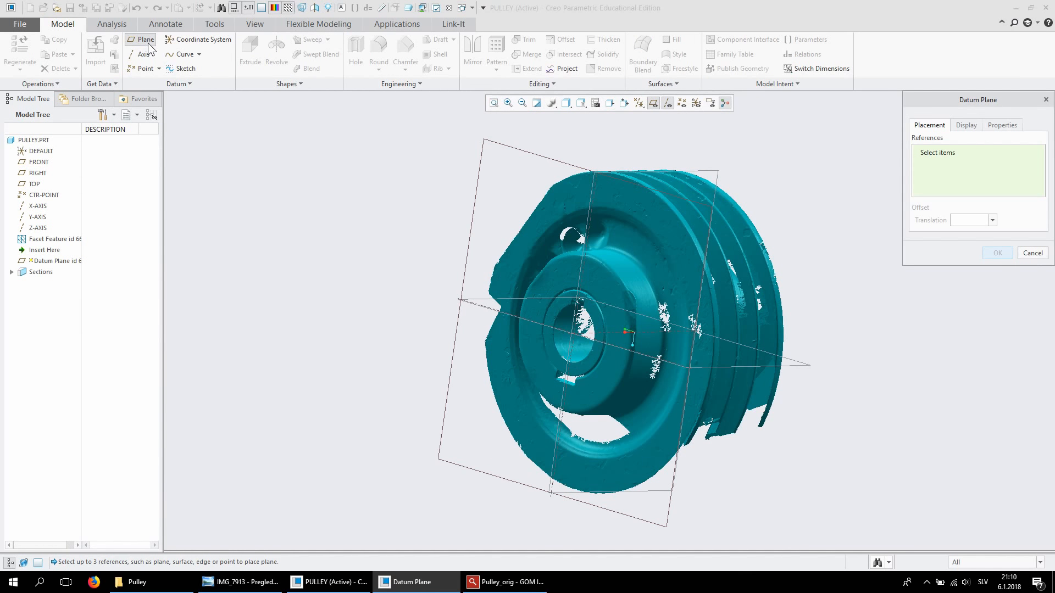
left_click(612, 334)
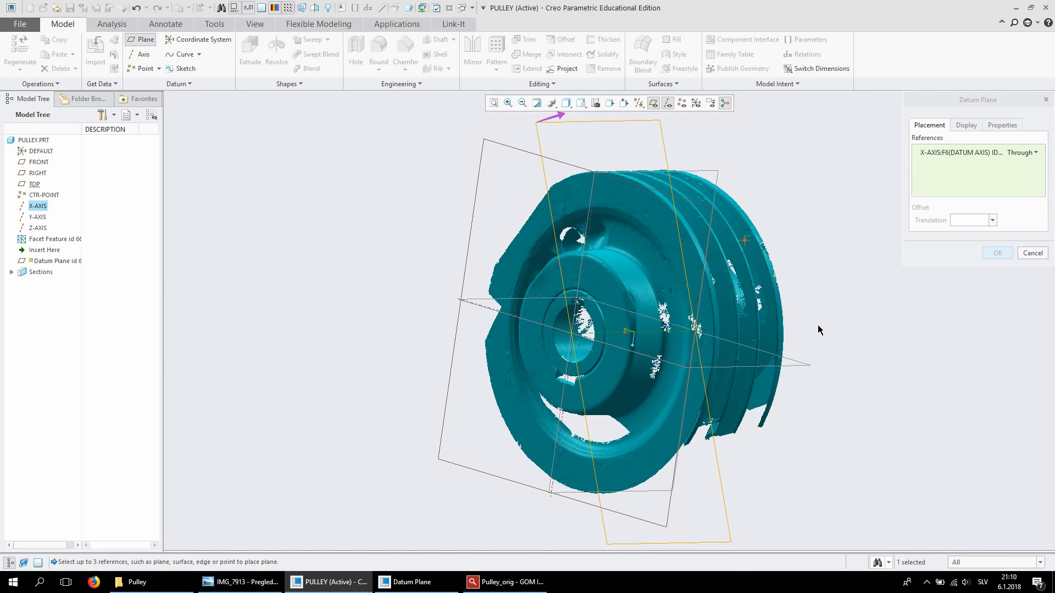
middle_click_drag(816, 318, 830, 347)
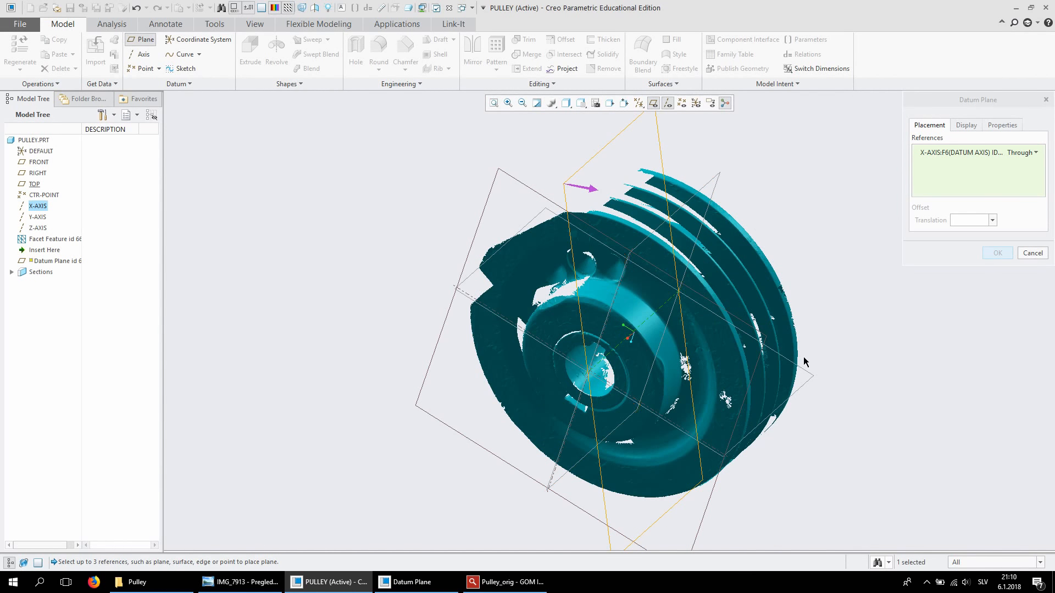
left_click(709, 179, "ctrl")
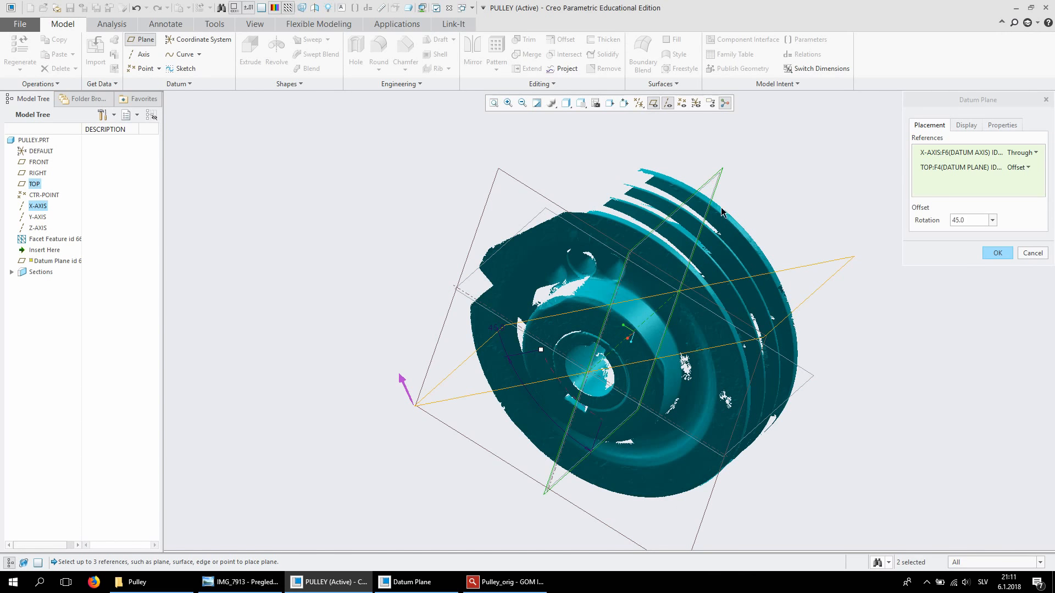
middle_click_drag(783, 327, 787, 329)
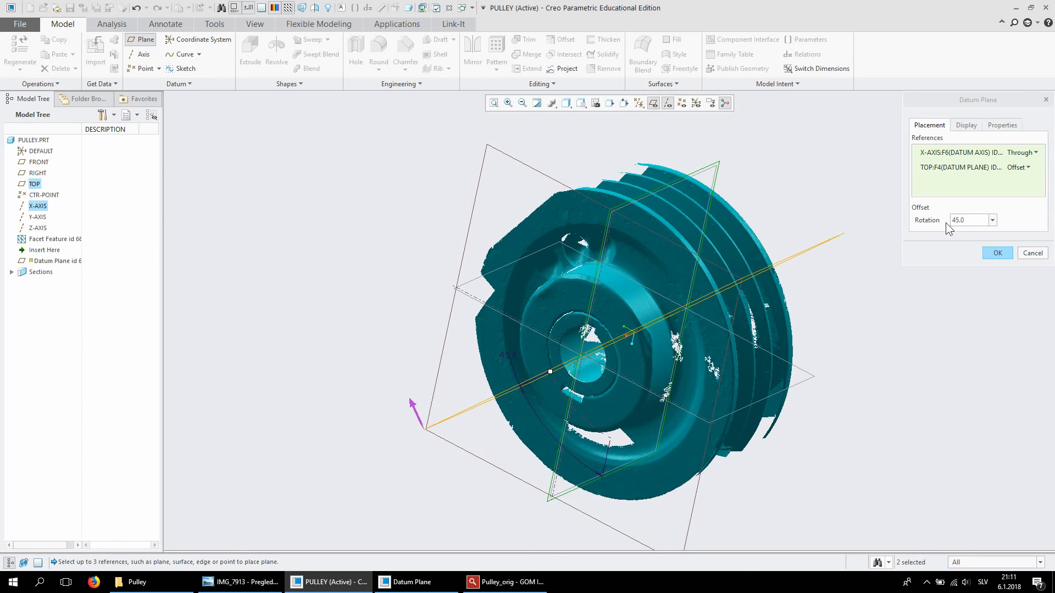
middle_click_drag(839, 242, 798, 258)
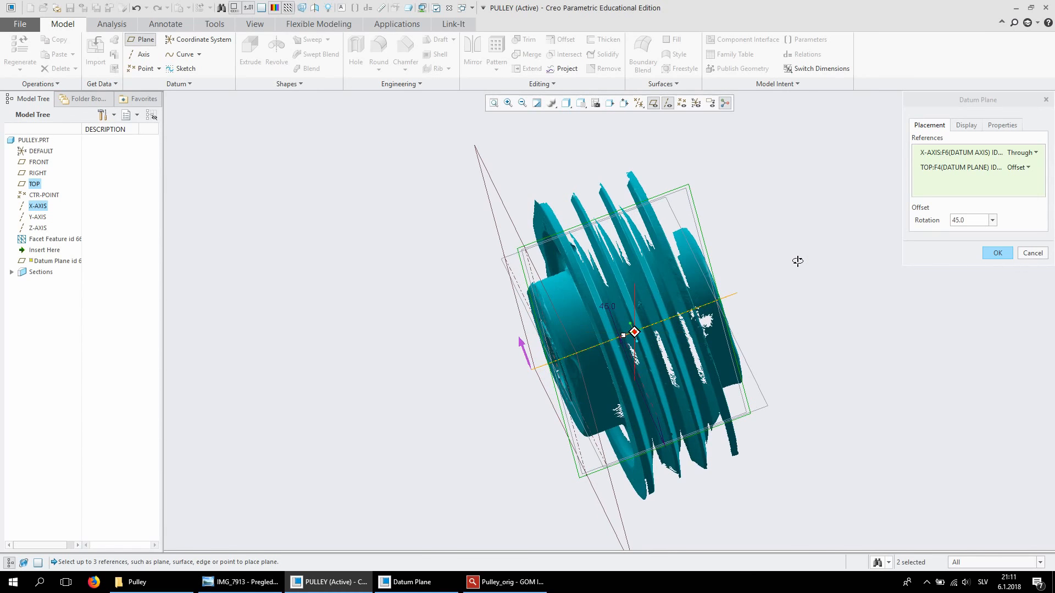
scroll(793, 275, "down", 1)
scroll(665, 325, "up", 5)
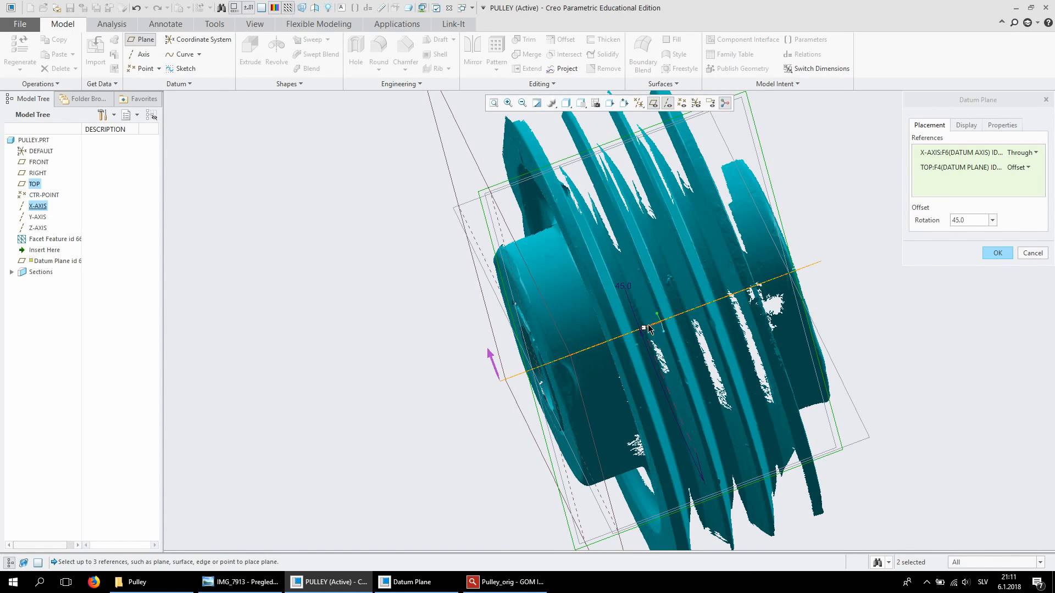
middle_click_drag(799, 352, 901, 320)
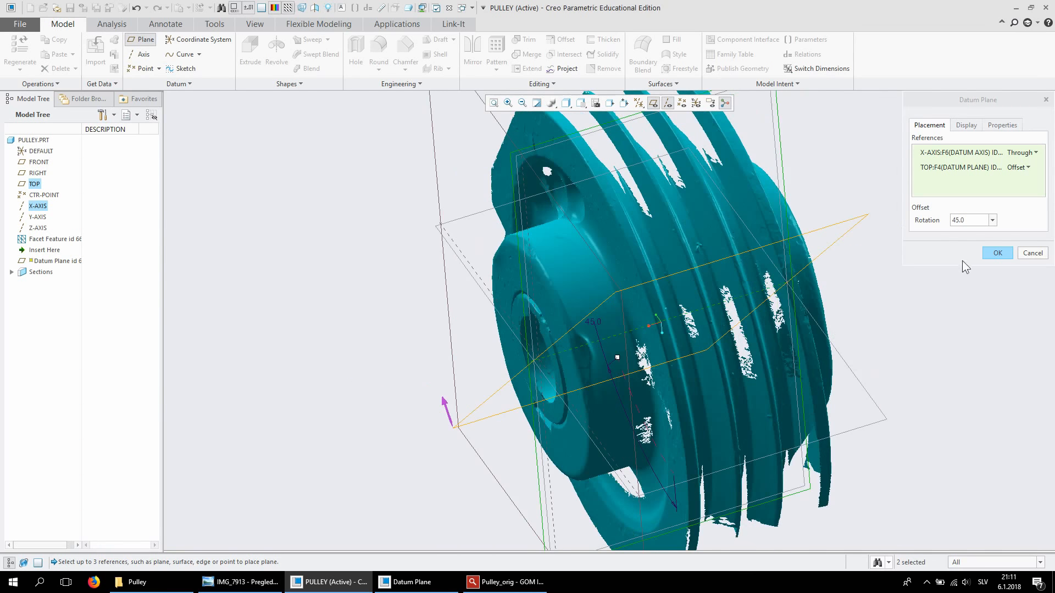
Set the new datum plane's rotation to 40 degrees and create the plane
double_click(969, 220)
type("4")
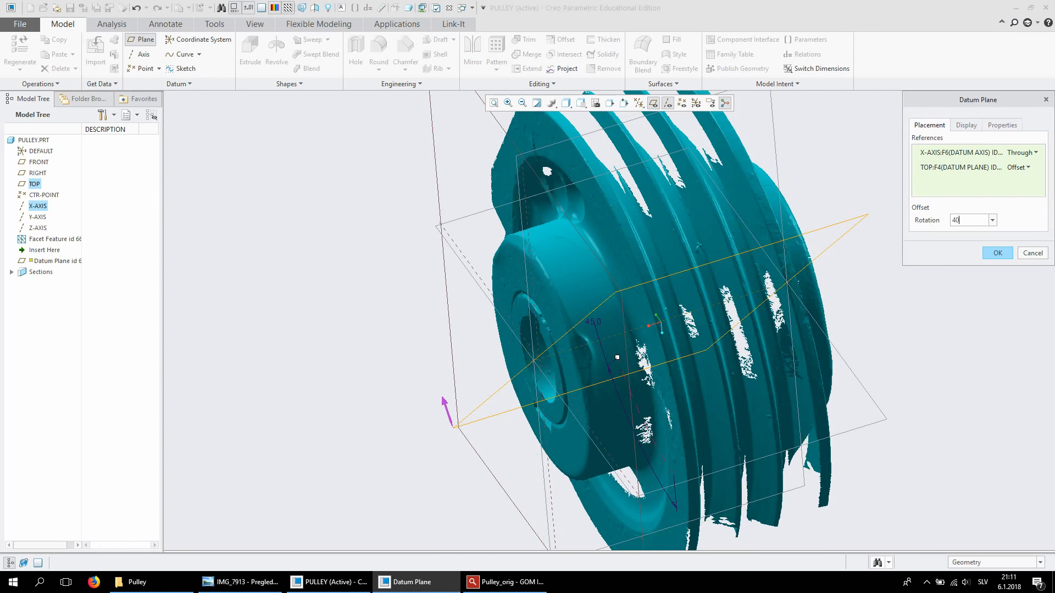
key("Return")
middle_click_drag(873, 245, 839, 251)
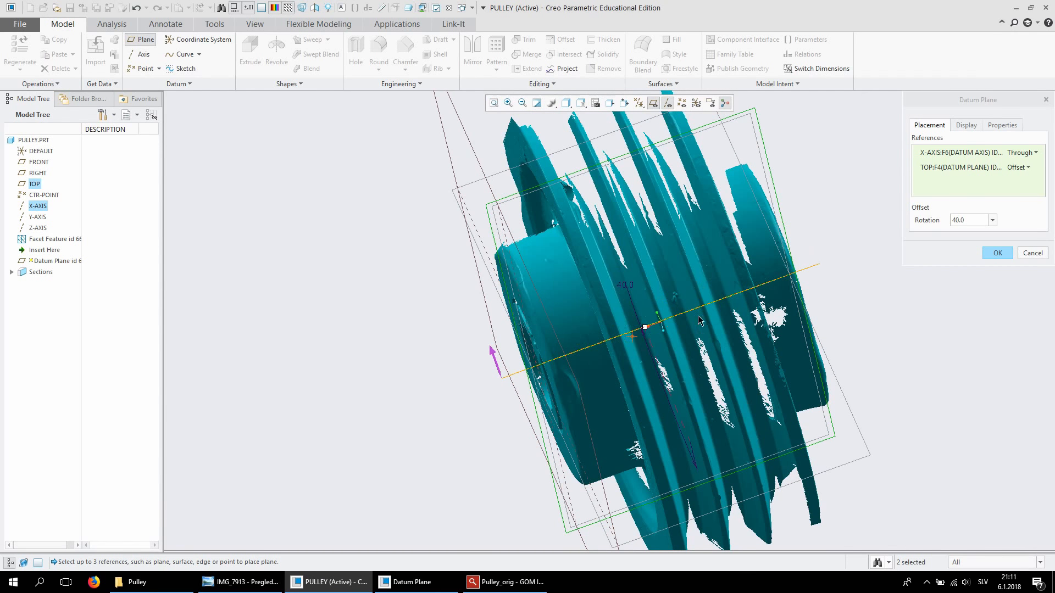
left_click(998, 253)
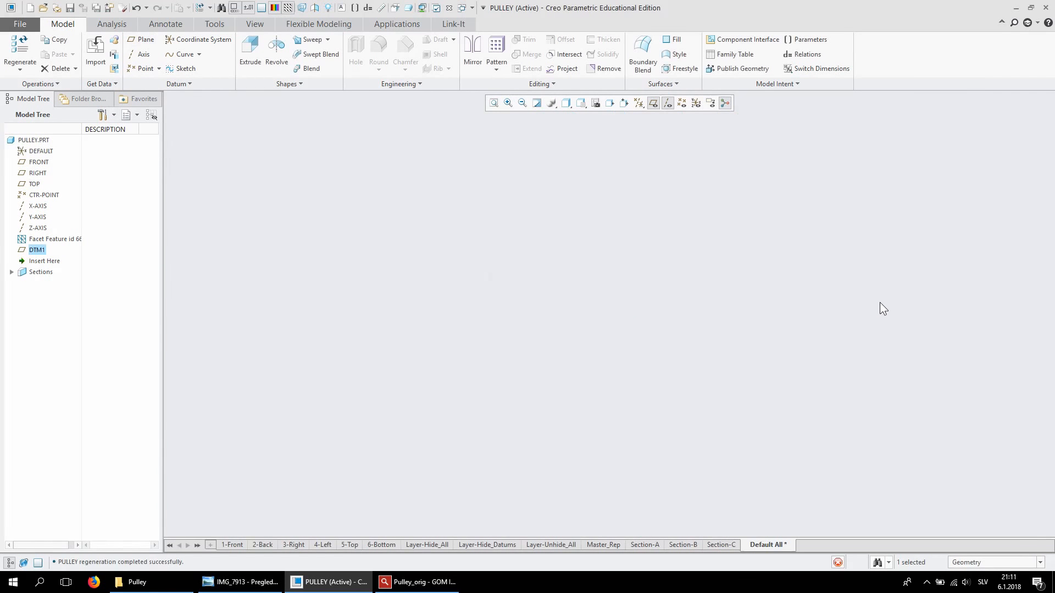
Create a planar section of the pulley on datum plane DTM1 with an offset of 0.00
middle_click_drag(850, 299, 908, 295)
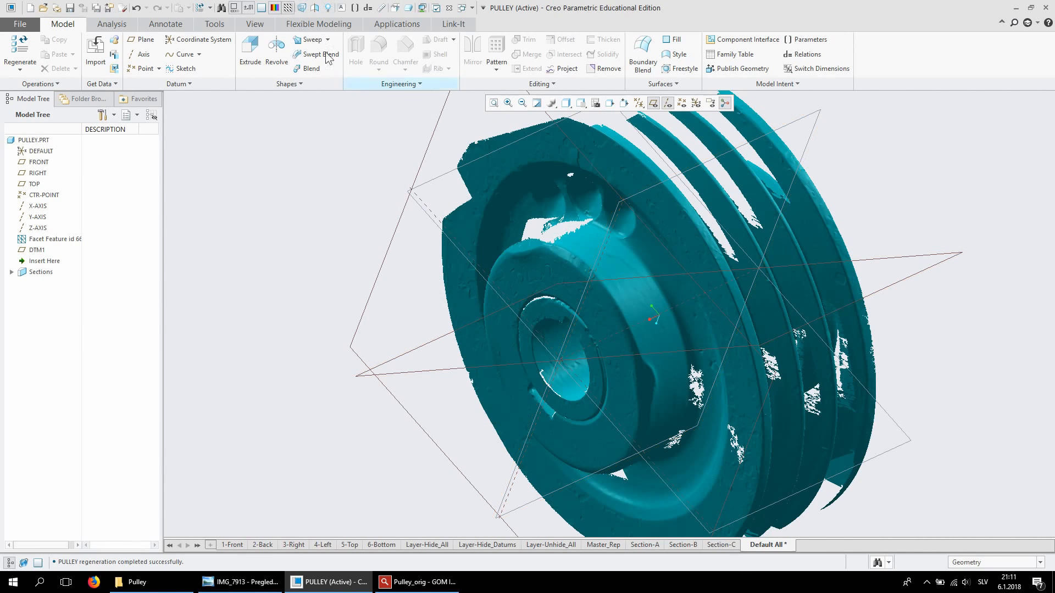
left_click(246, 25)
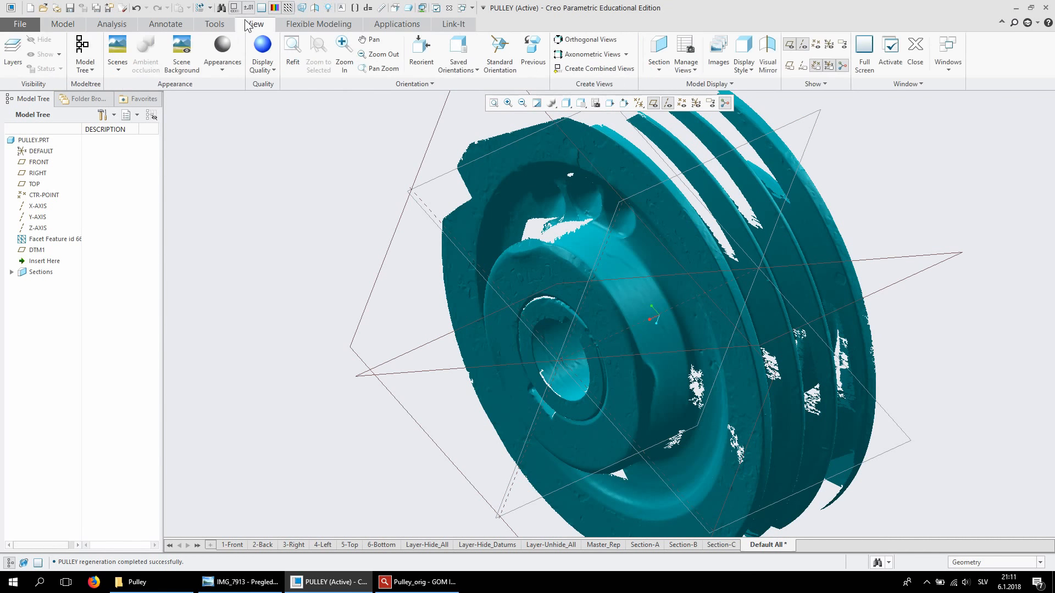
left_click(659, 63)
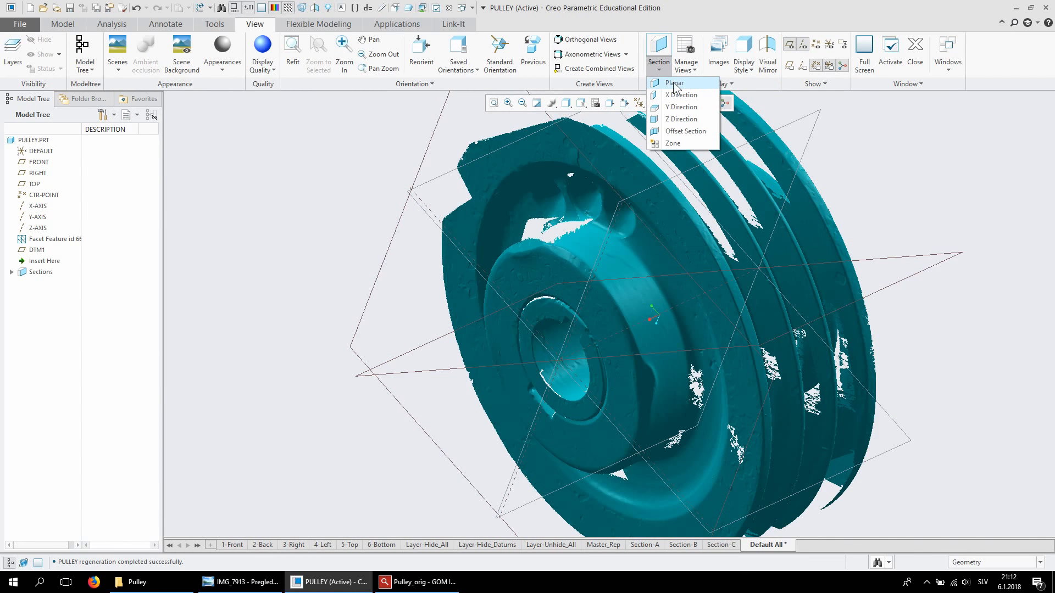
left_click(675, 84)
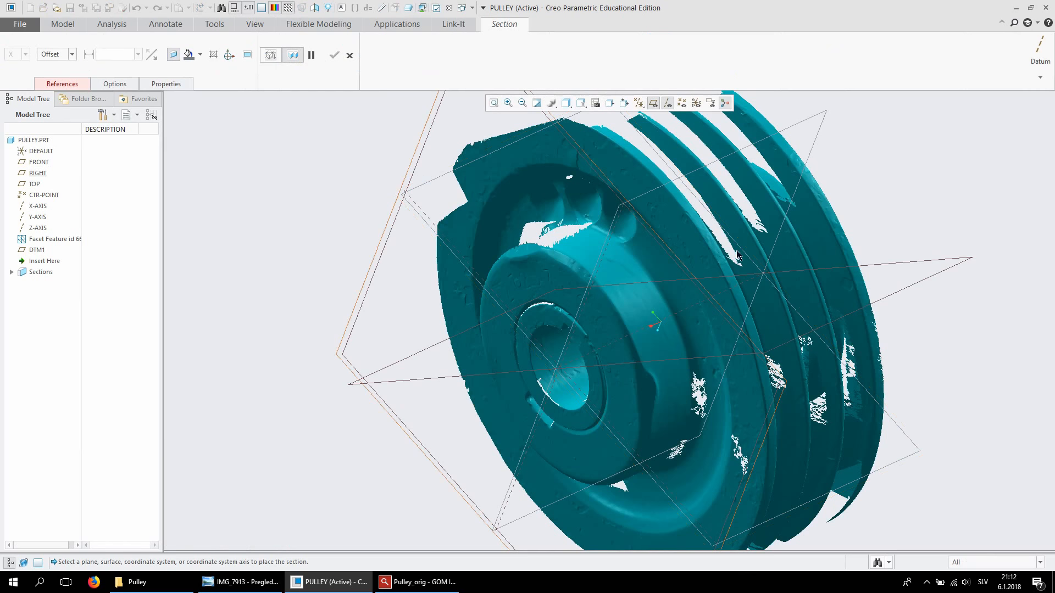
left_click(949, 273)
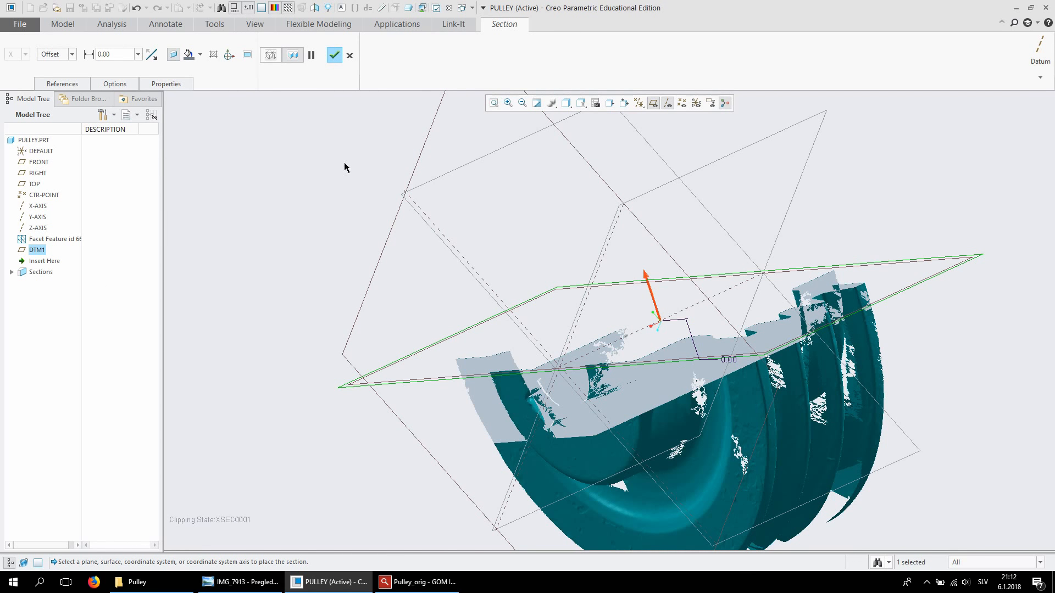
left_click(334, 54)
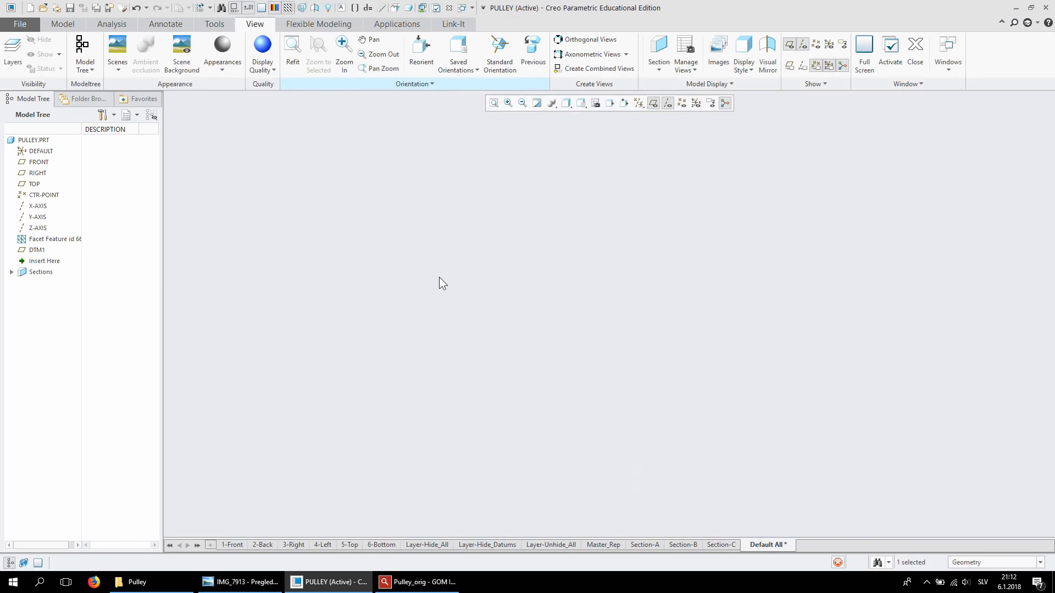
left_click(319, 306)
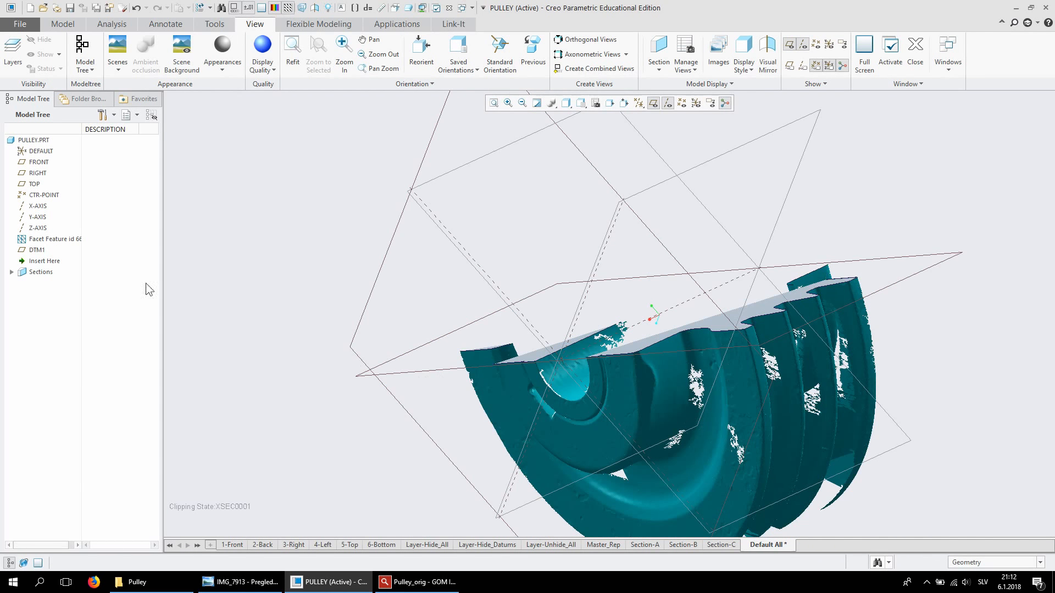
Expand the part's sections and deactivate XSEC0001 so the pulley is no longer clipped
left_click(12, 272)
left_click(49, 317)
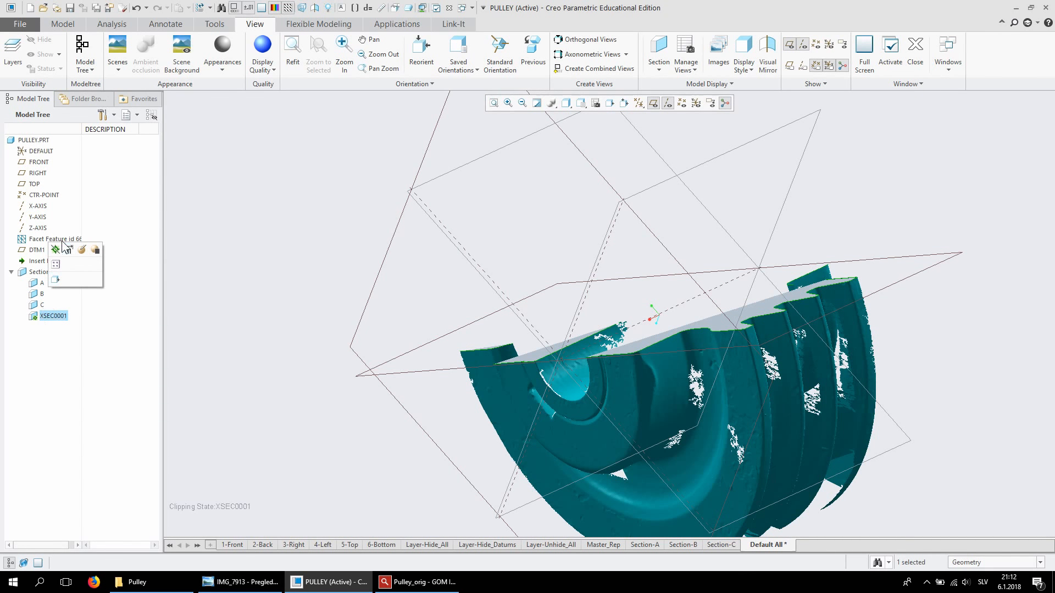
left_click(55, 250)
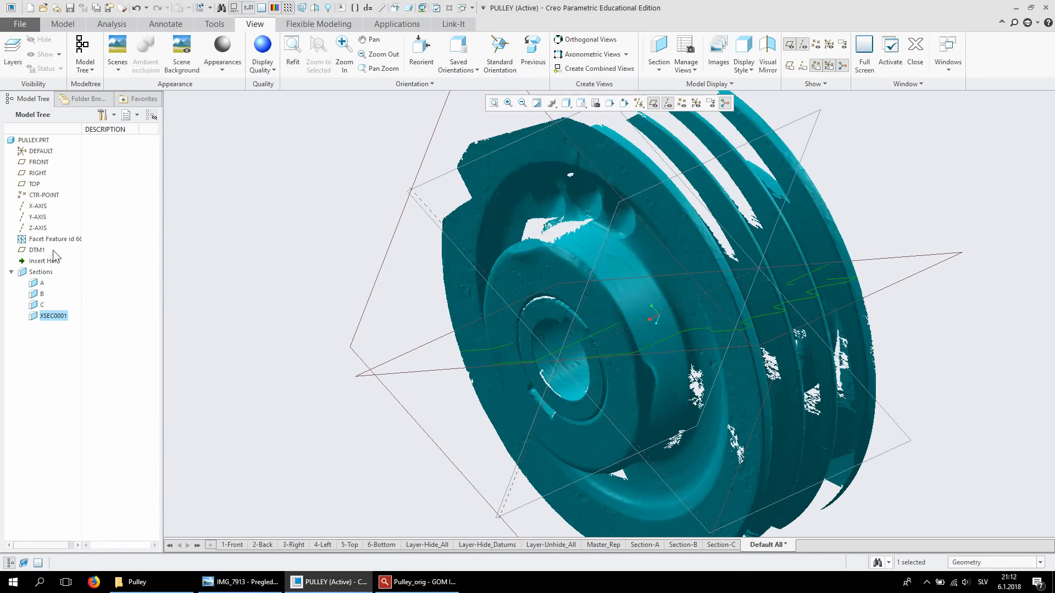
Create a curve from cross section XSEC0001 and view it on the pulley from the side
right_click(53, 318)
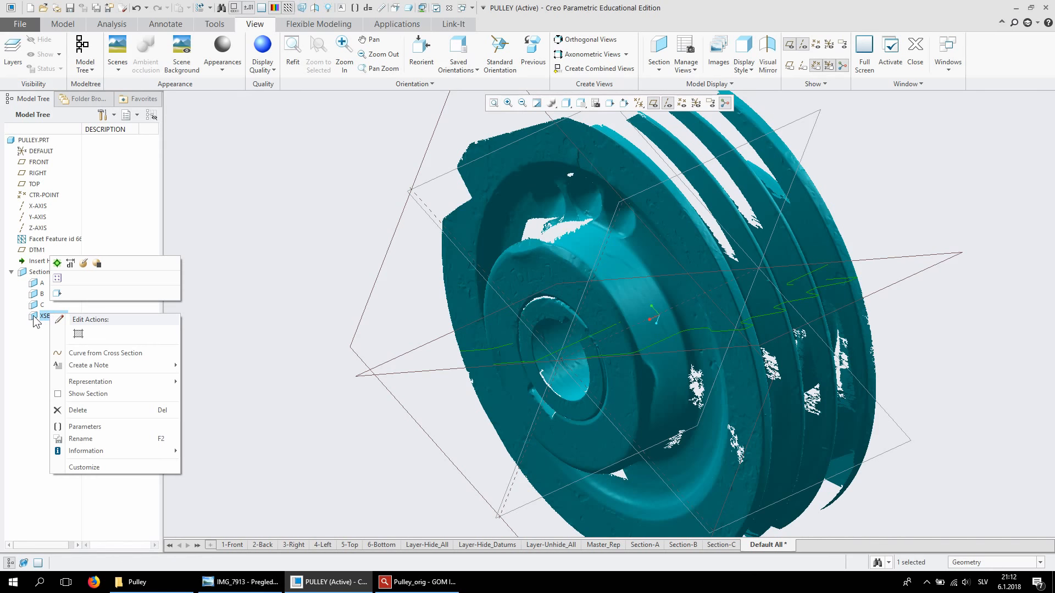
left_click(76, 354)
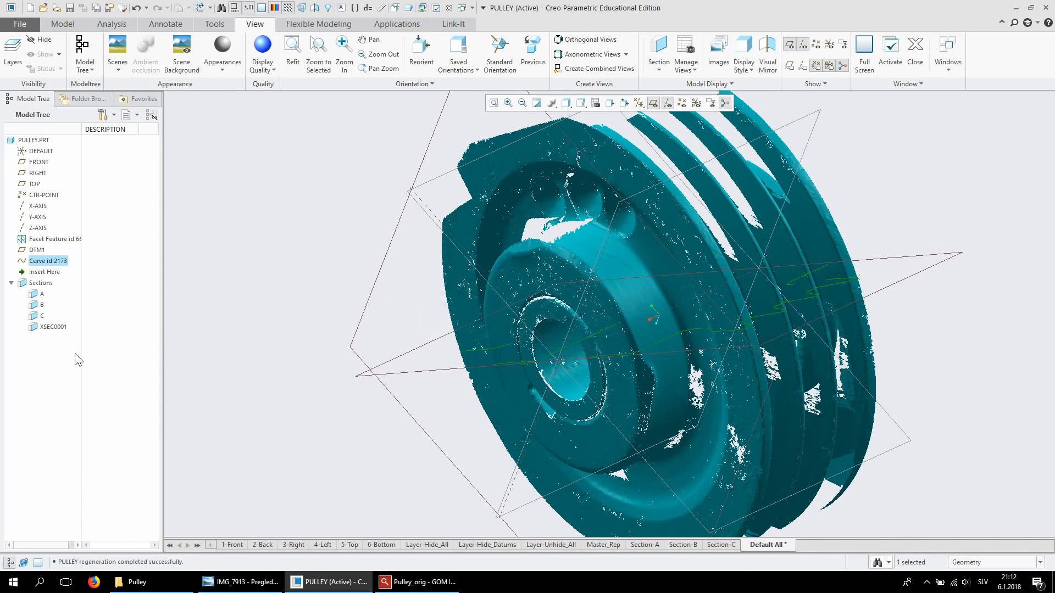
left_click(238, 318)
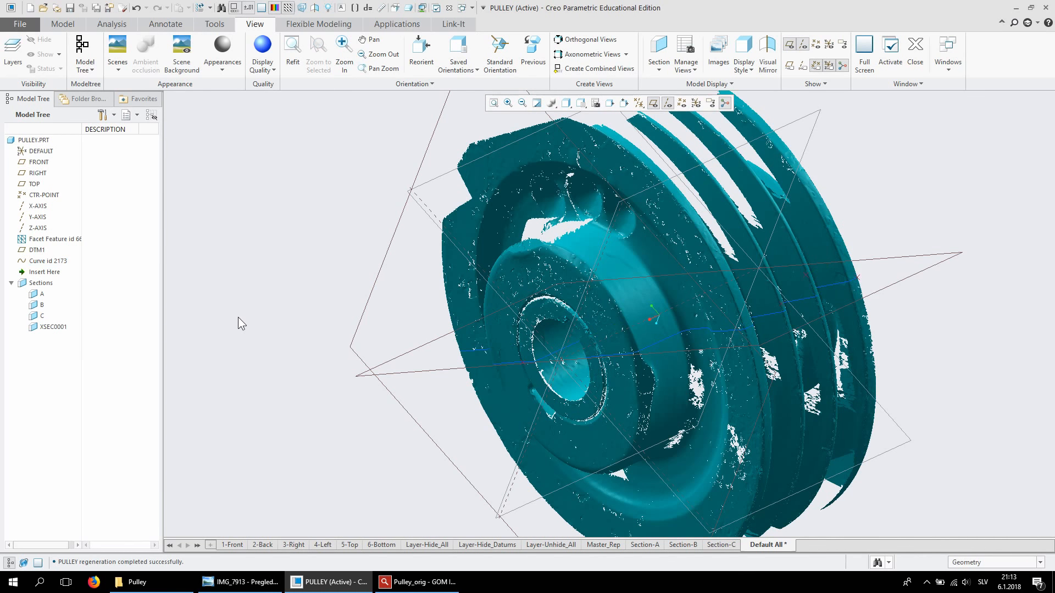
middle_click_drag(885, 286, 806, 293)
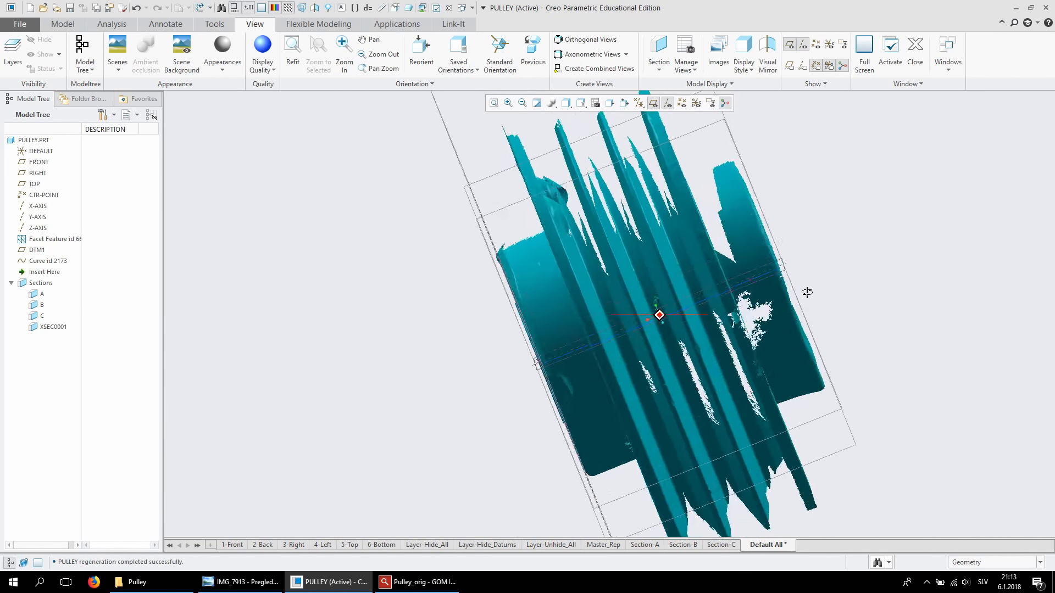
Turn off the display of datum planes and axes and view the section curve on the pulley
middle_click_drag(567, 313, 531, 366)
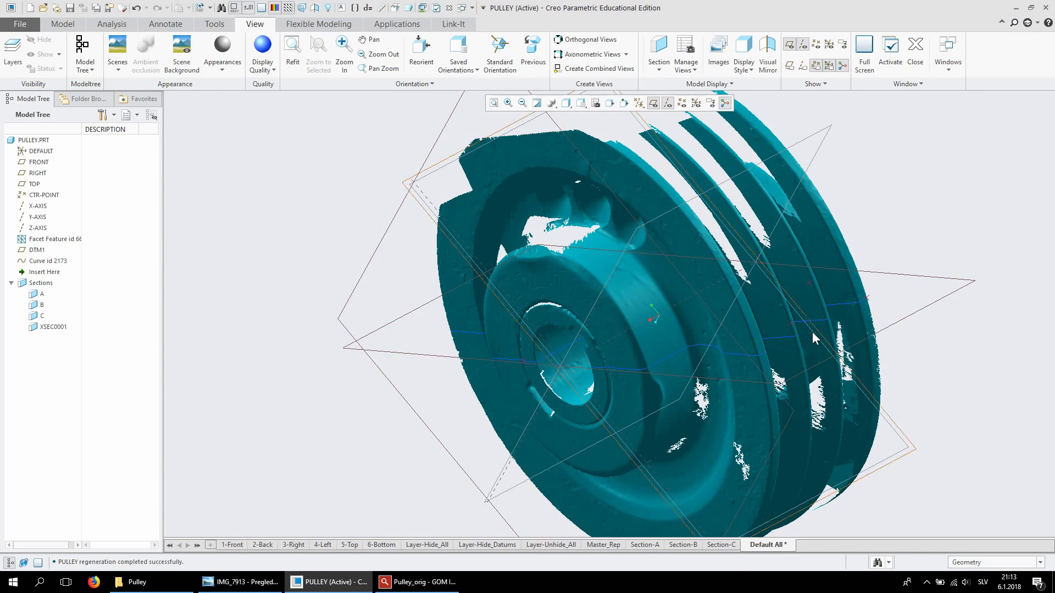
left_click(653, 103)
left_click(667, 102)
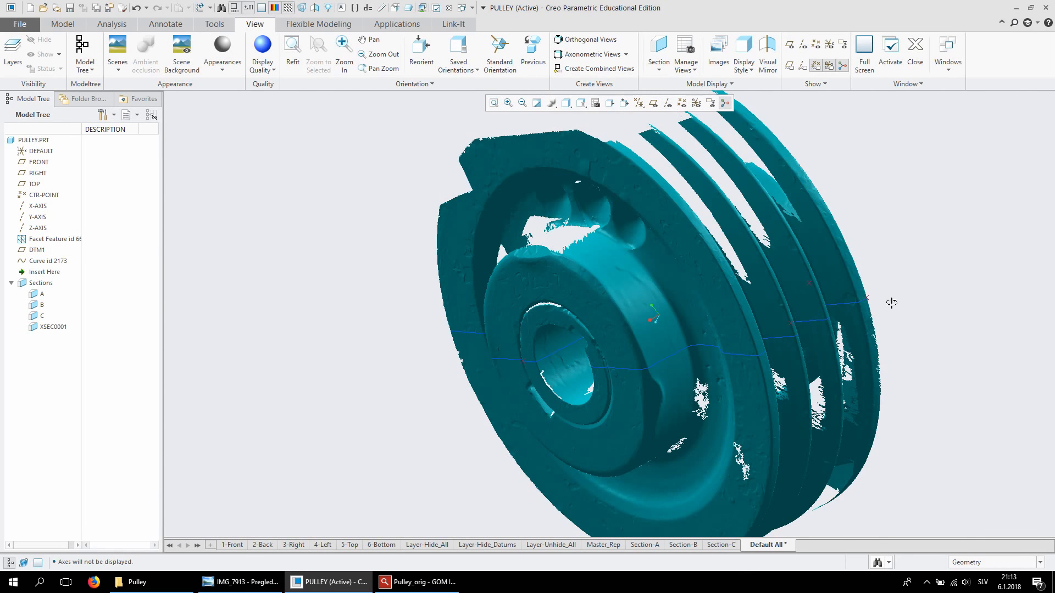
mouse_move(890, 302)
middle_mouse_down()
mouse_move(874, 316)
mouse_move(893, 296)
mouse_move(882, 304)
middle_mouse_up()
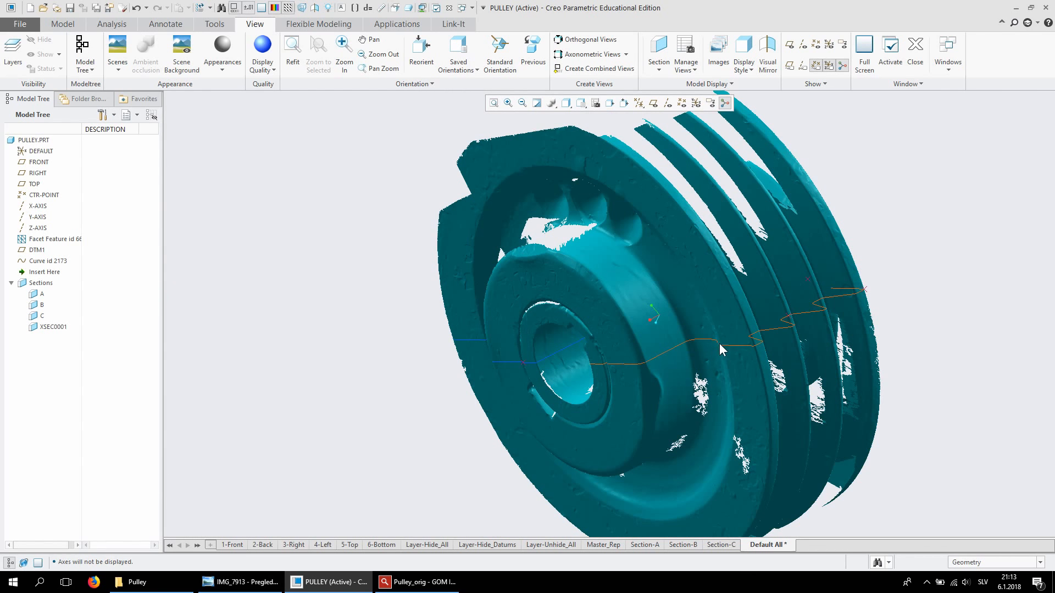
Select datum plane DTM1 and turn the datum plane display back on
left_click(60, 27)
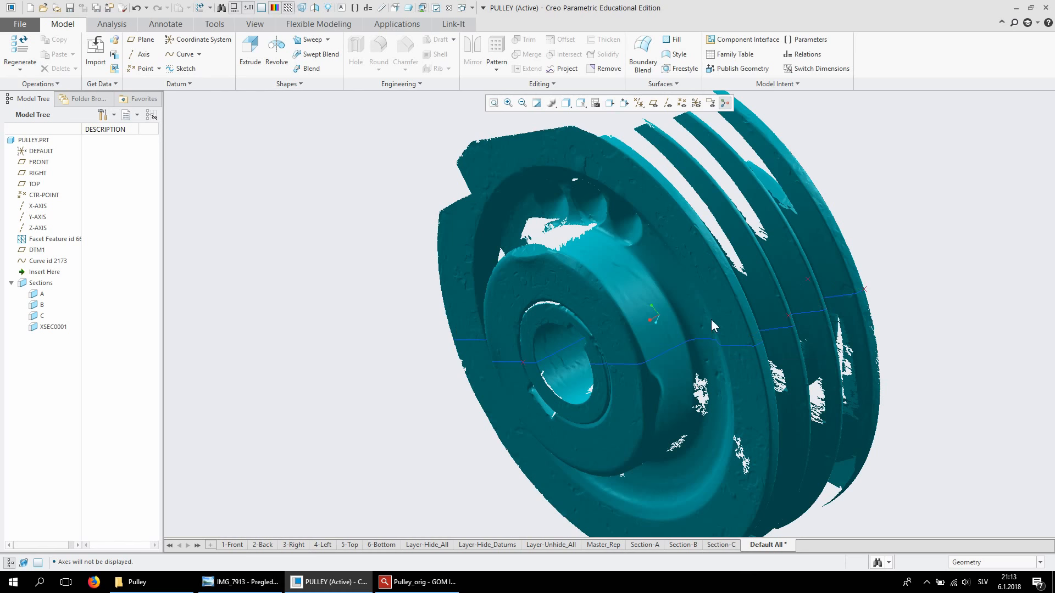
left_click(37, 250)
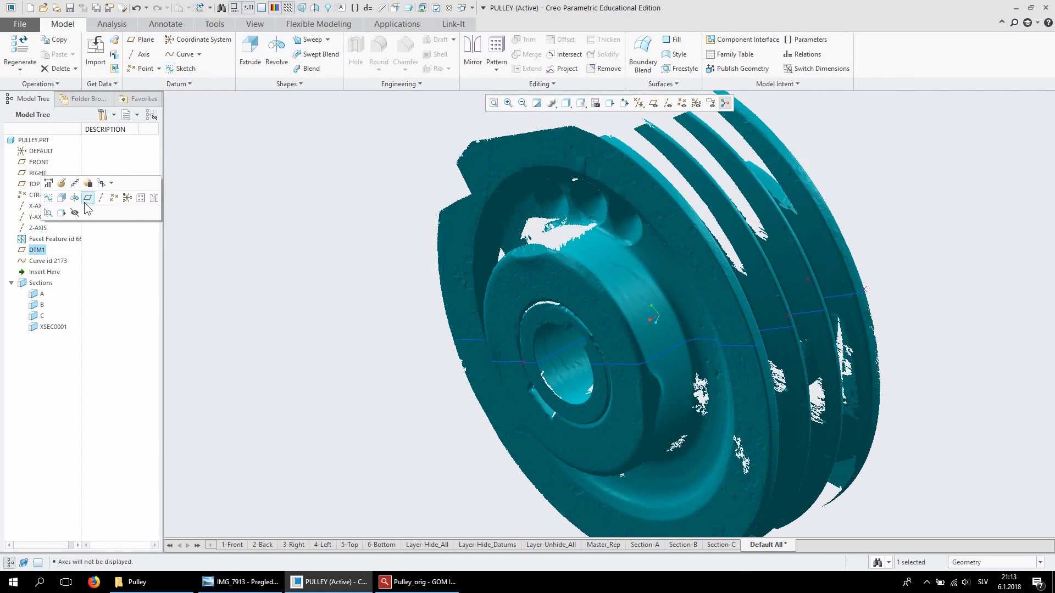
left_click(654, 104)
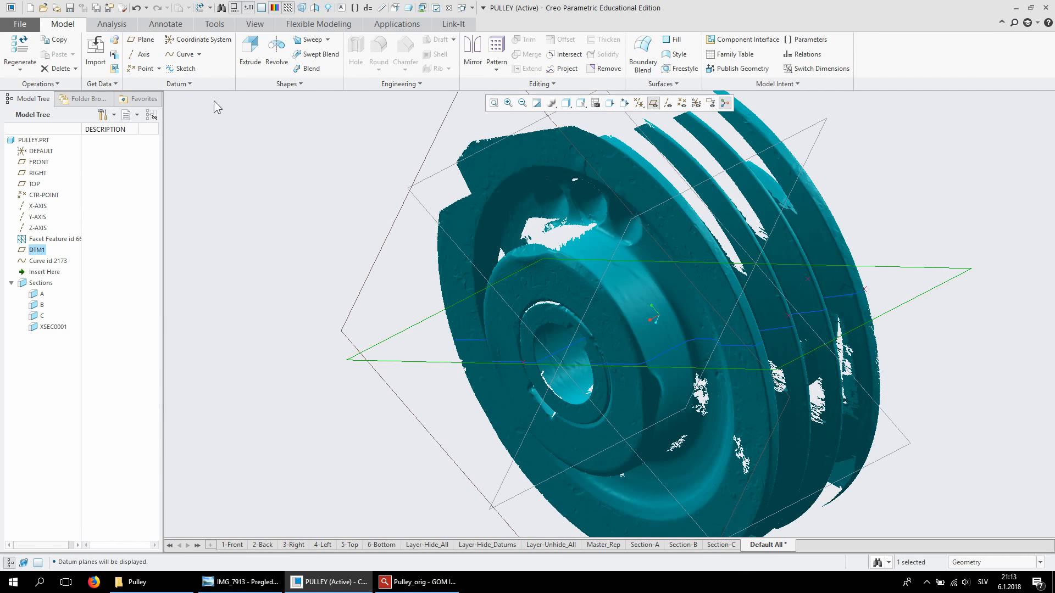
left_click(181, 68)
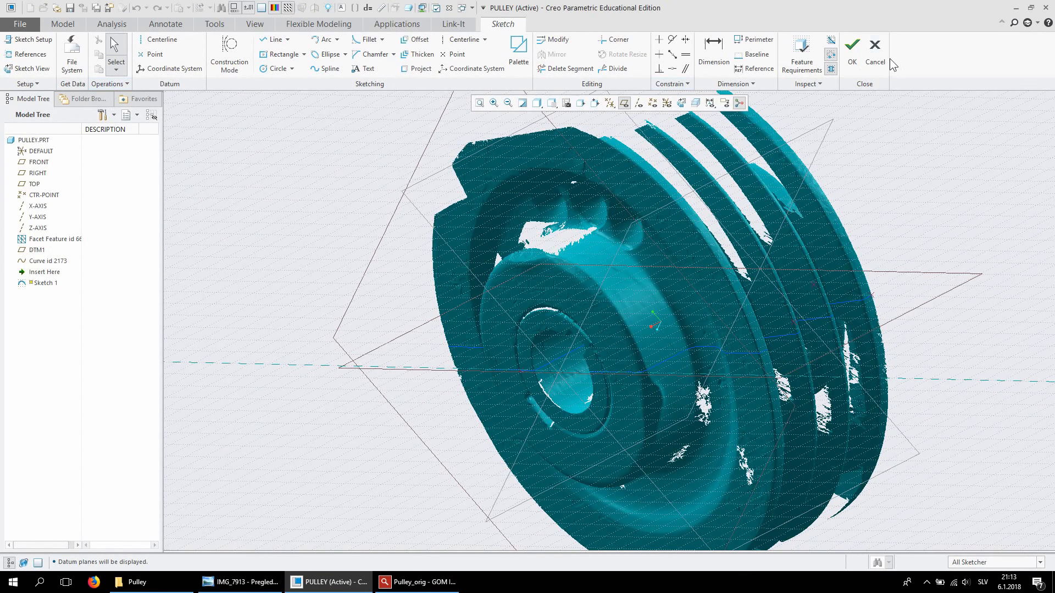
left_click(874, 55)
left_click(566, 311)
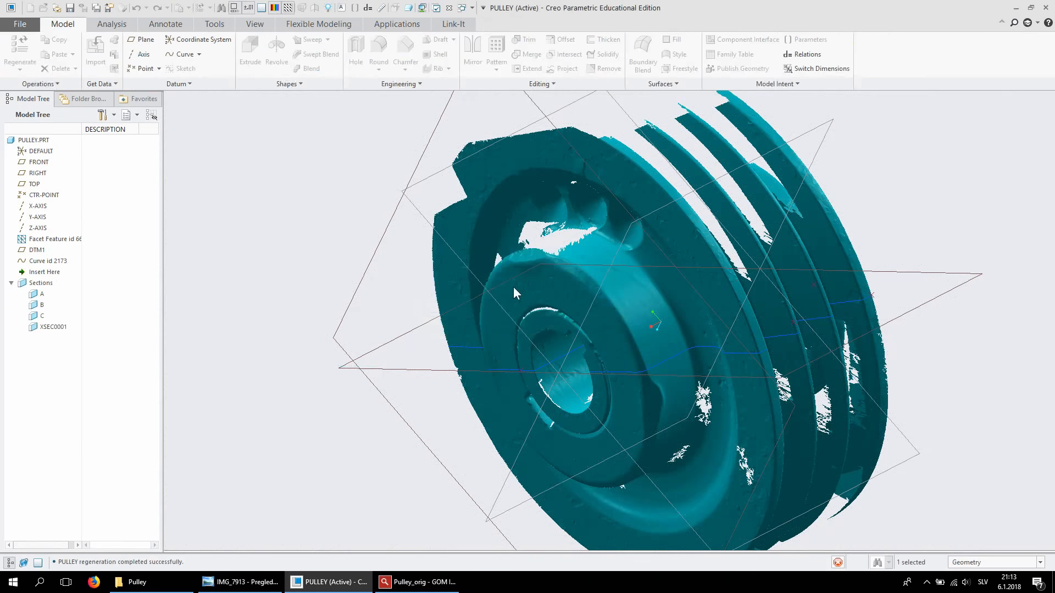
left_click(298, 164)
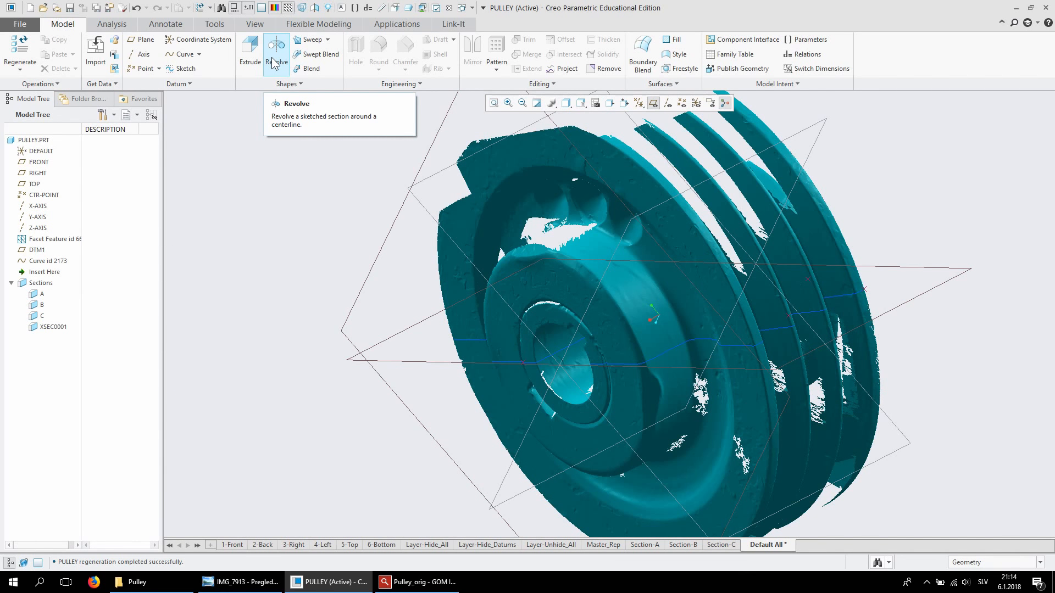
Start a new sketch on datum plane DTM1 and orient the model parallel to the sketching plane
left_click(177, 70)
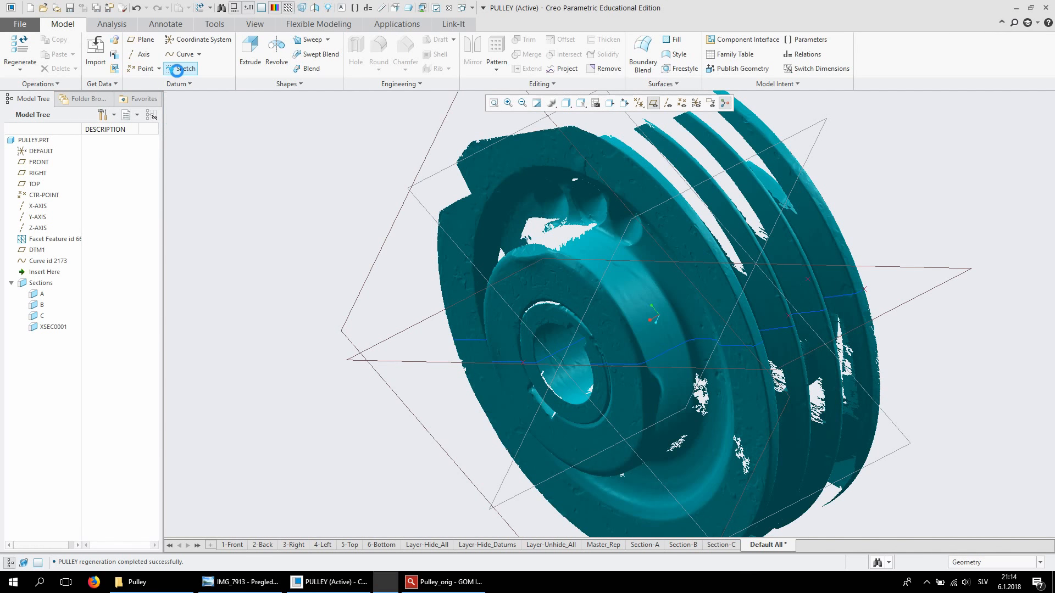
left_click(883, 291)
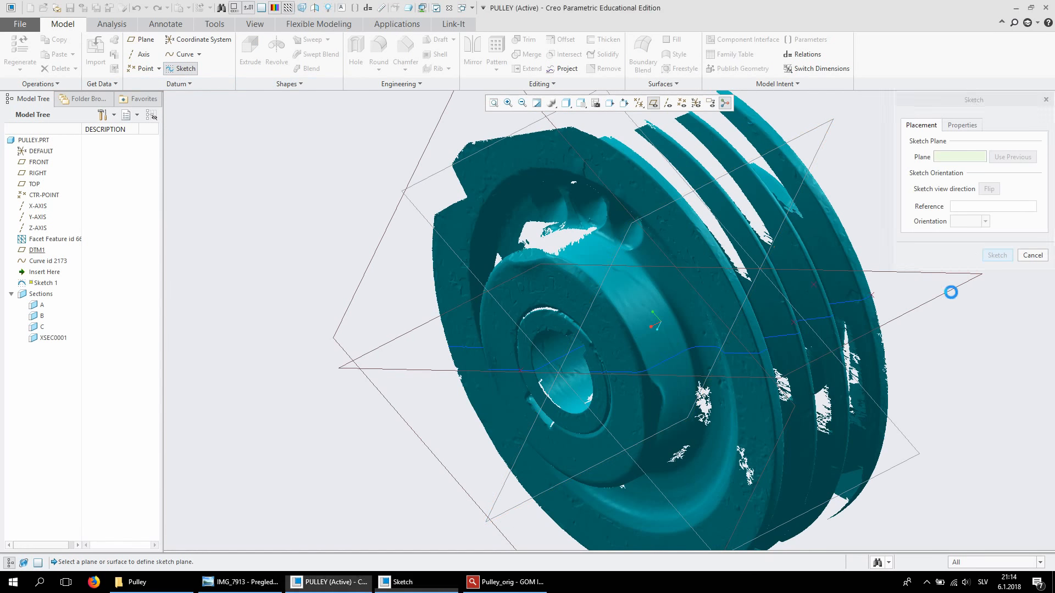
left_click(1006, 254)
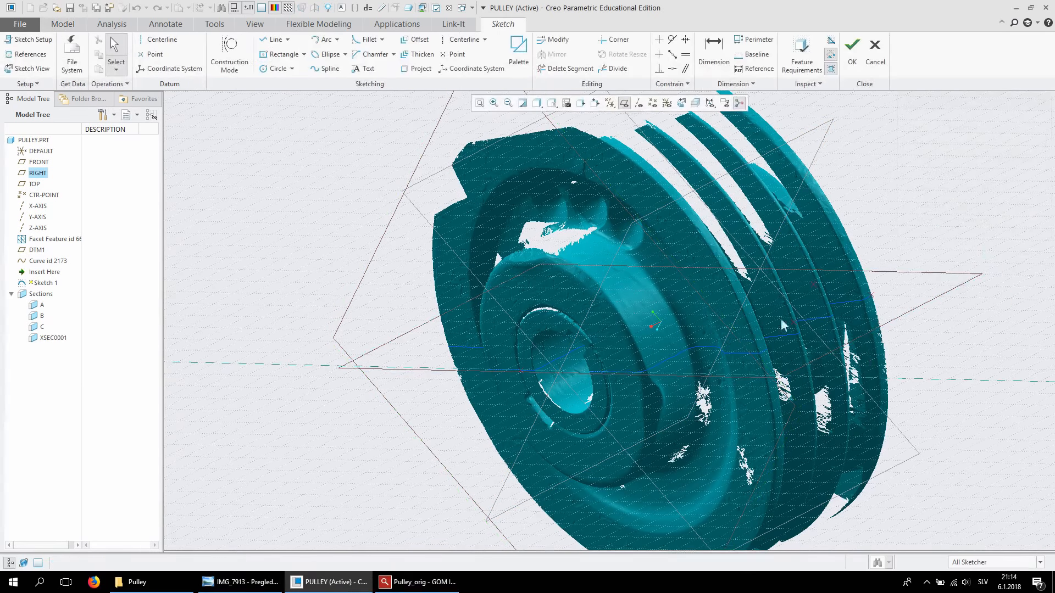
mouse_move(796, 359)
middle_mouse_down()
mouse_move(659, 320)
mouse_move(659, 254)
mouse_move(813, 329)
middle_mouse_up()
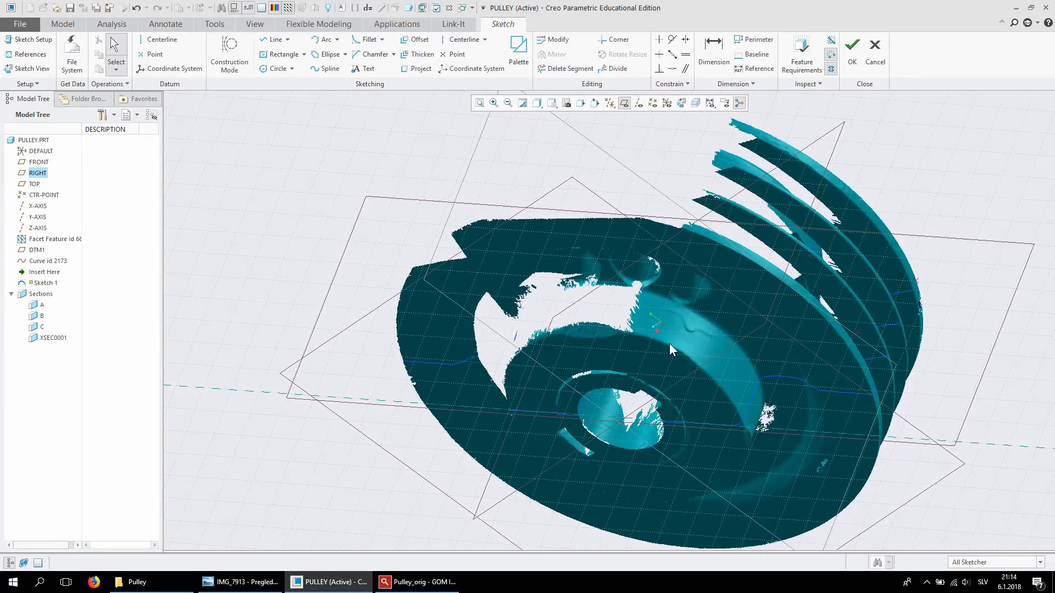
mouse_move(735, 339)
middle_mouse_down()
mouse_move(715, 312)
mouse_move(779, 287)
middle_mouse_up()
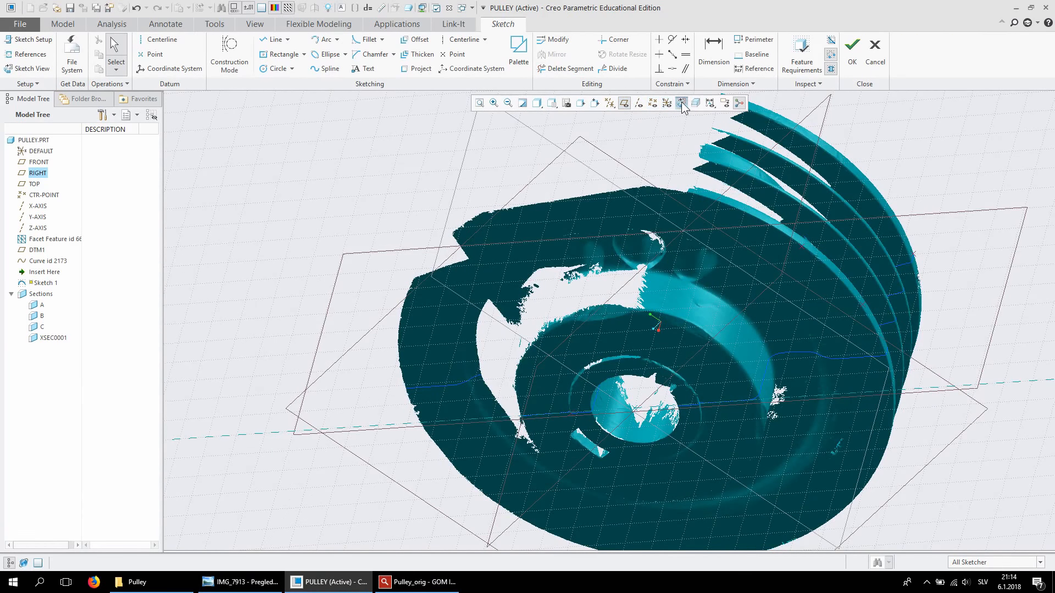
left_click(667, 104)
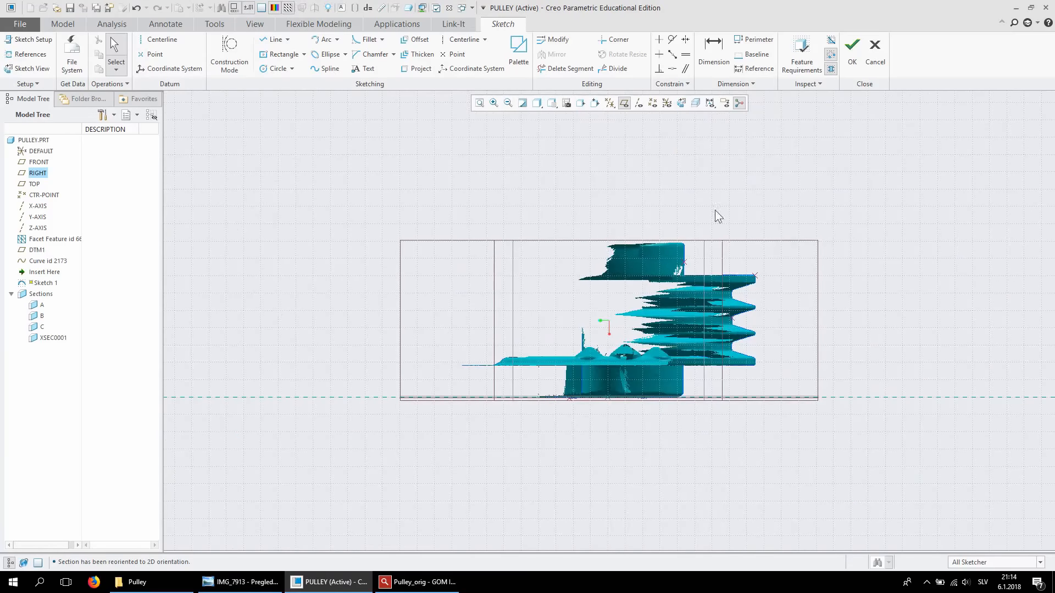
scroll(759, 333, "up", 3)
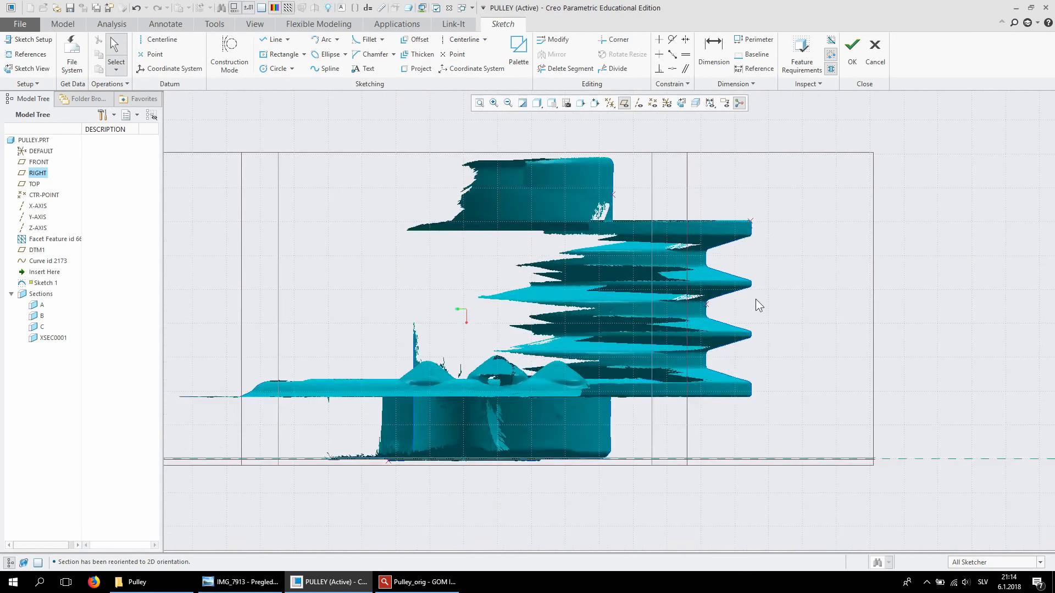
scroll(756, 299, "down", 1)
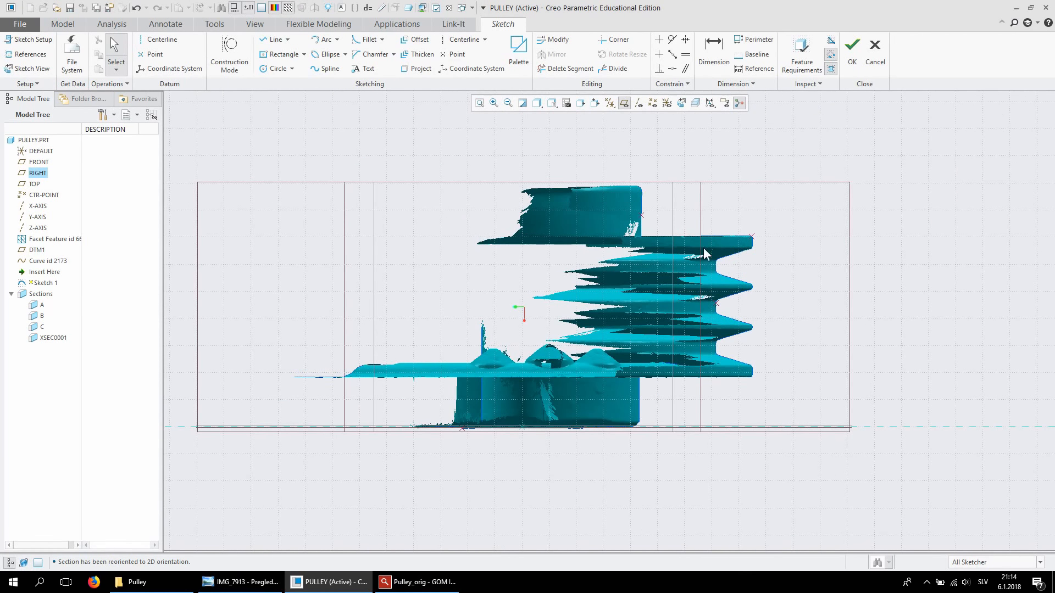
Display the datum axes instead of the datum planes and set X-AXIS as the sketch's horizontal reference
left_click(638, 102)
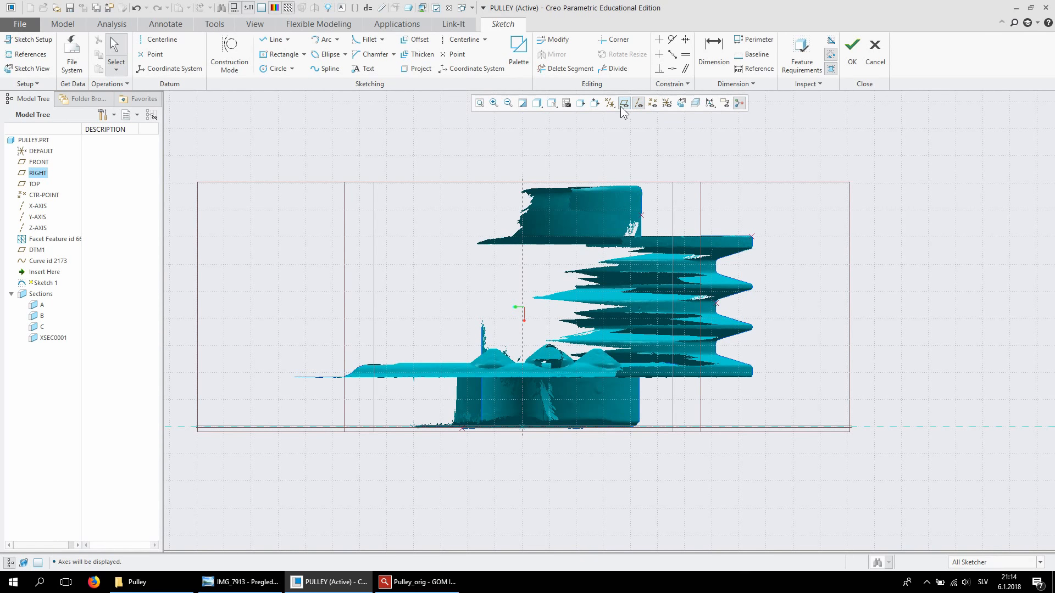
left_click(624, 103)
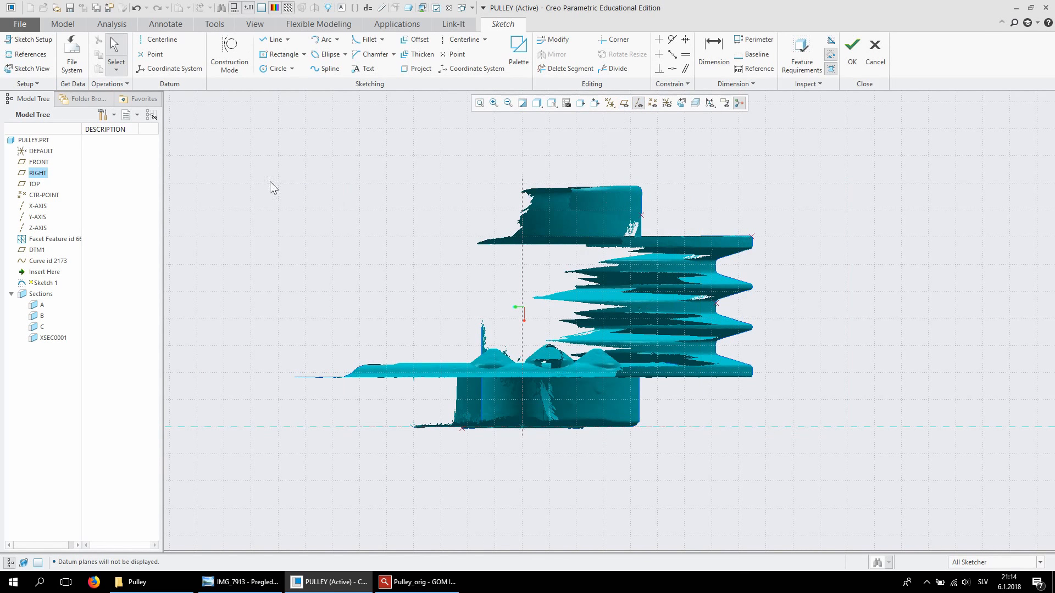
left_click(27, 84)
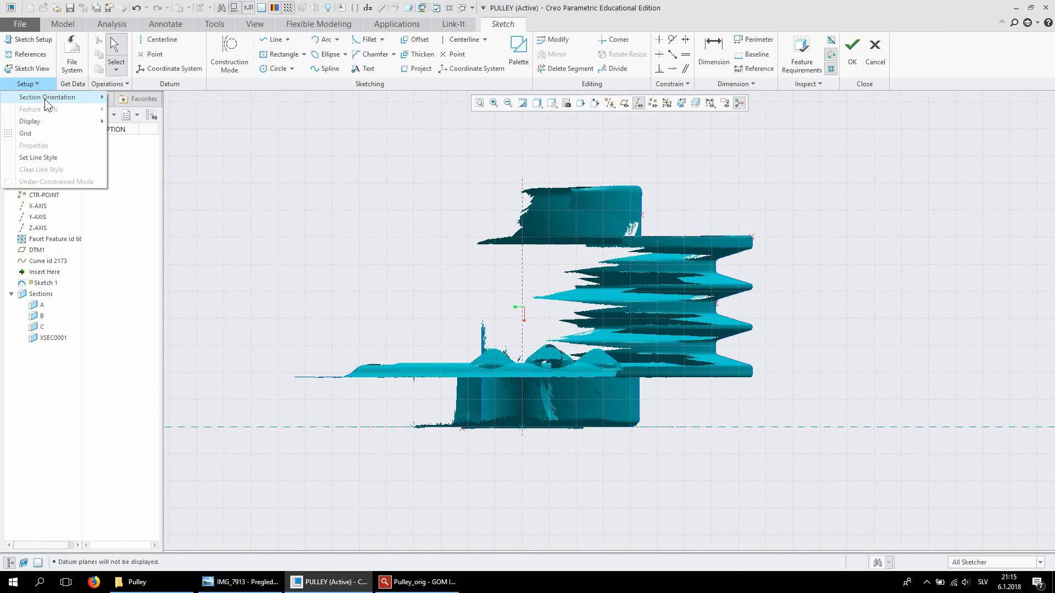
mouse_move(46, 99)
left_click(165, 99)
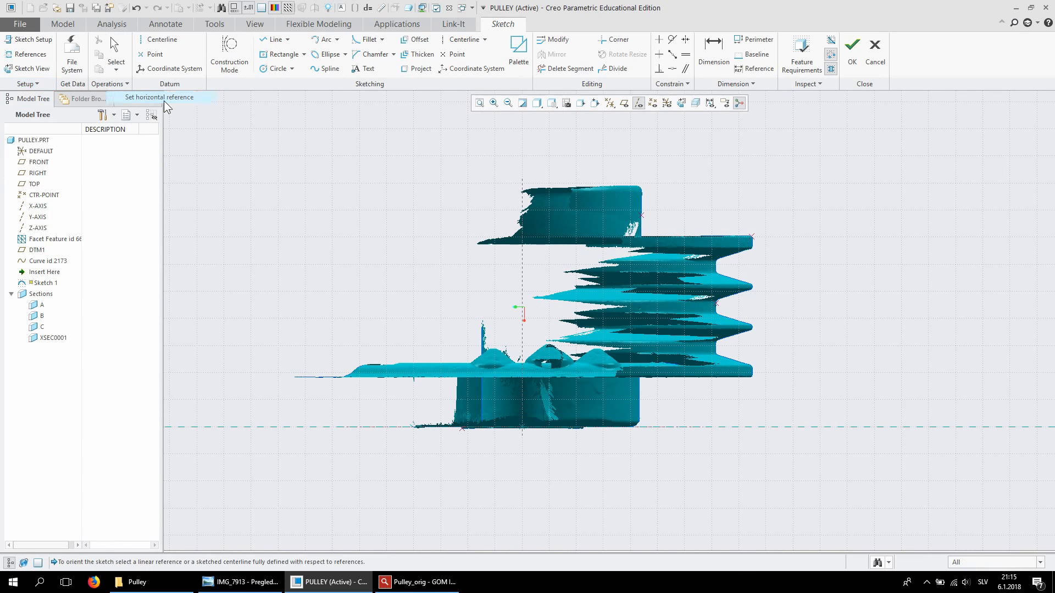
left_click(523, 289)
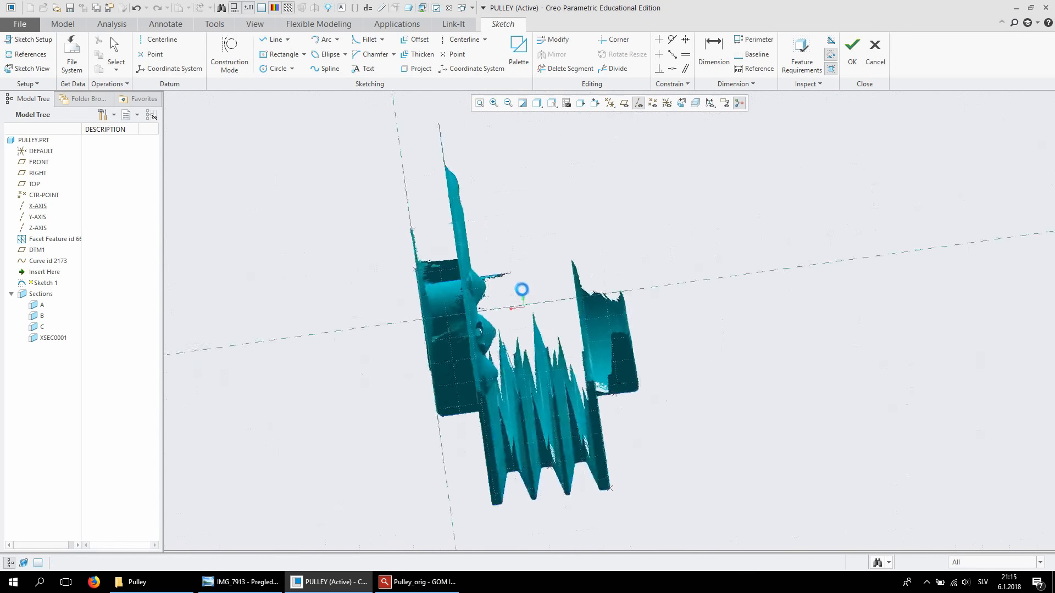
Flip the section orientation of the sketch
left_click(26, 83)
mouse_move(62, 99)
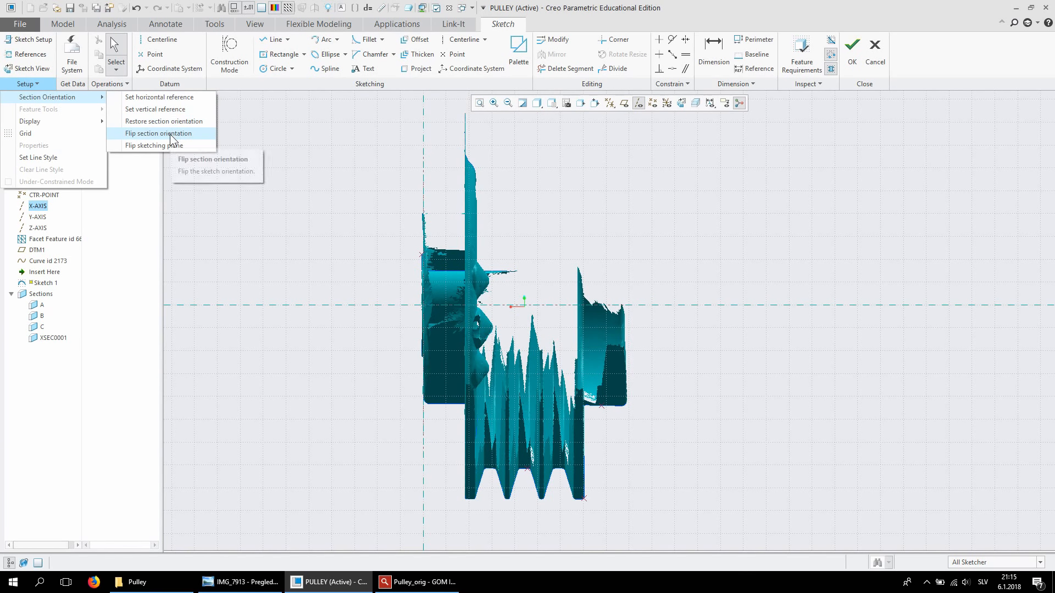
left_click(198, 132)
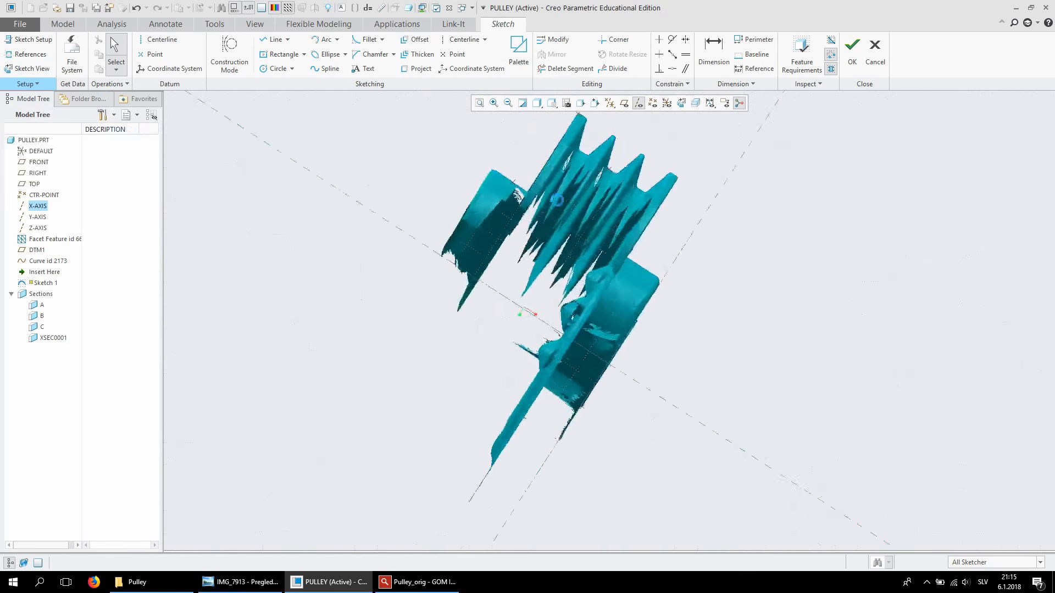
Examine the pulley's V-groove profile closely in the sketch view
scroll(698, 346, "down", 3)
scroll(659, 308, "up", 3)
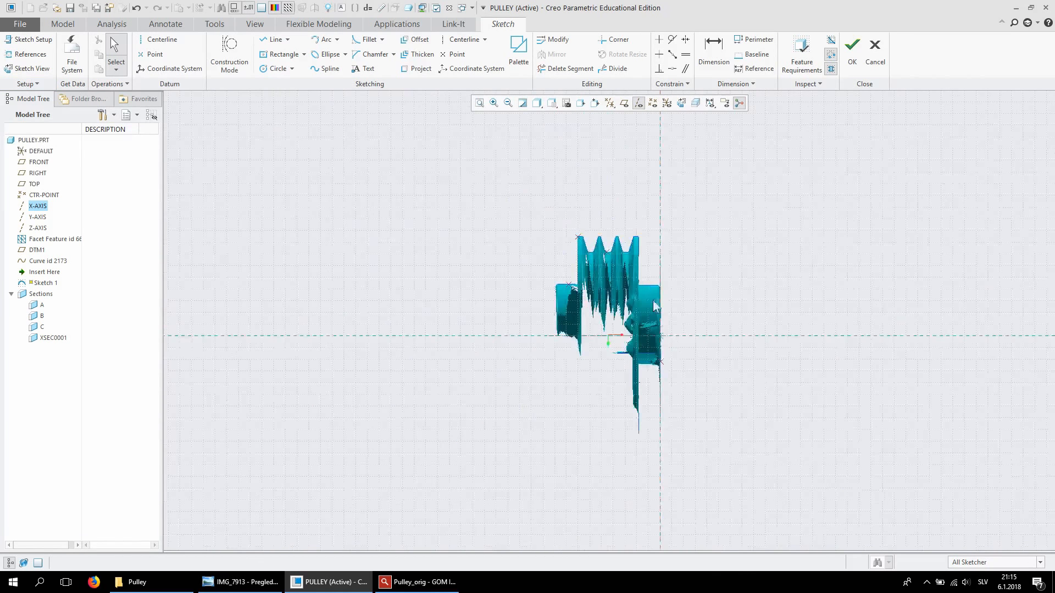
scroll(599, 254, "down", 3)
scroll(596, 250, "up", 1)
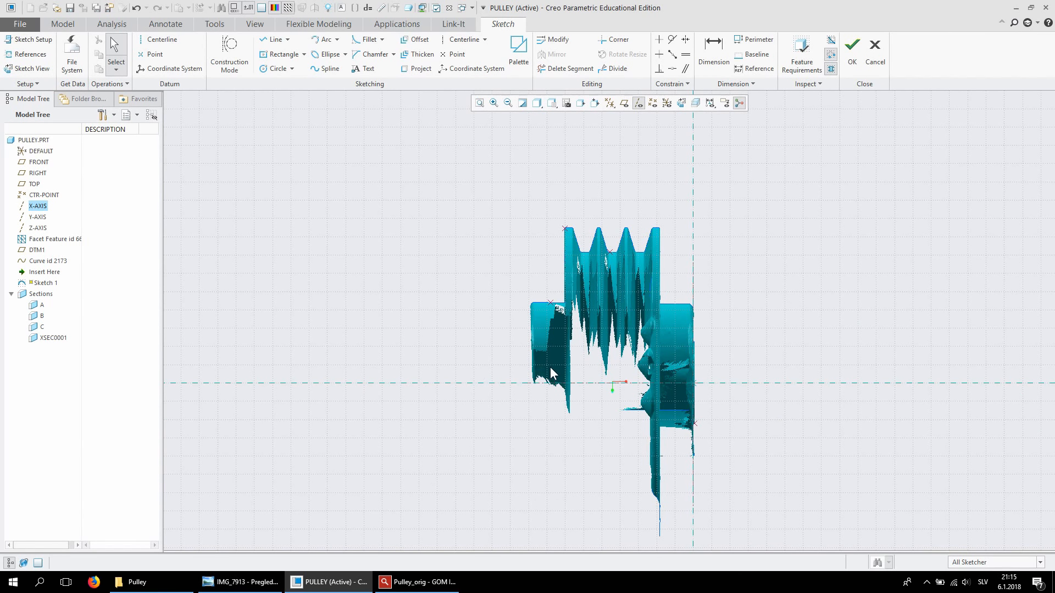
scroll(650, 248, "down", 1)
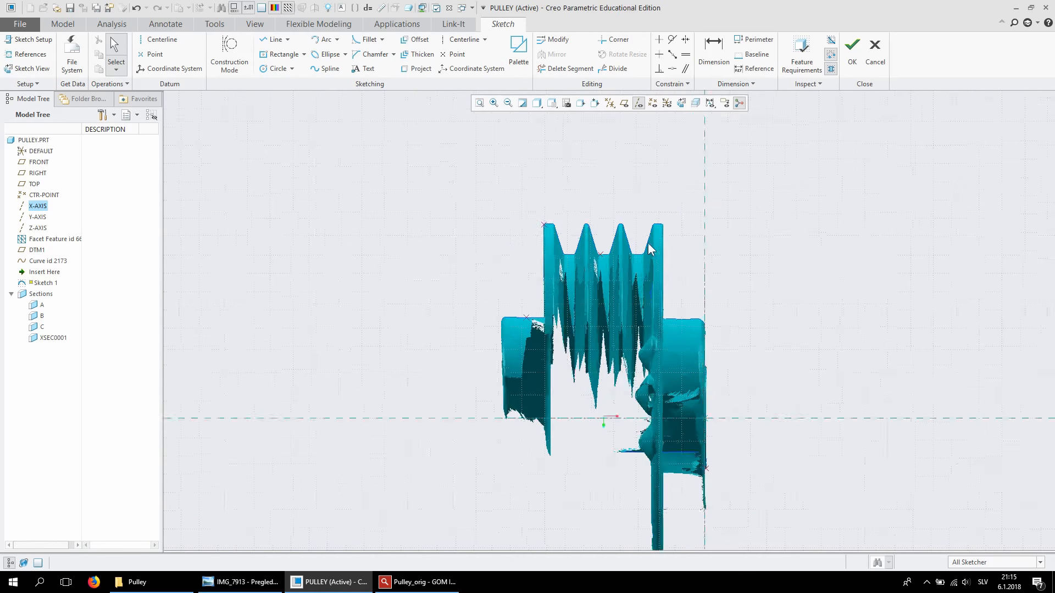
scroll(650, 248, "down", 2)
scroll(645, 231, "up", 1)
scroll(640, 253, "down", 1)
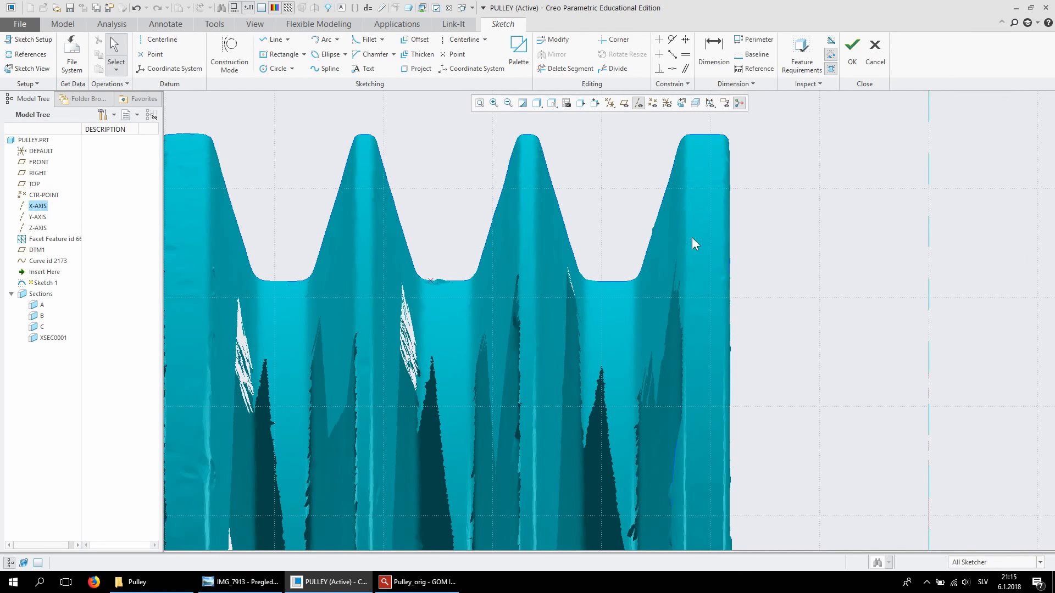
scroll(608, 190, "down", 2)
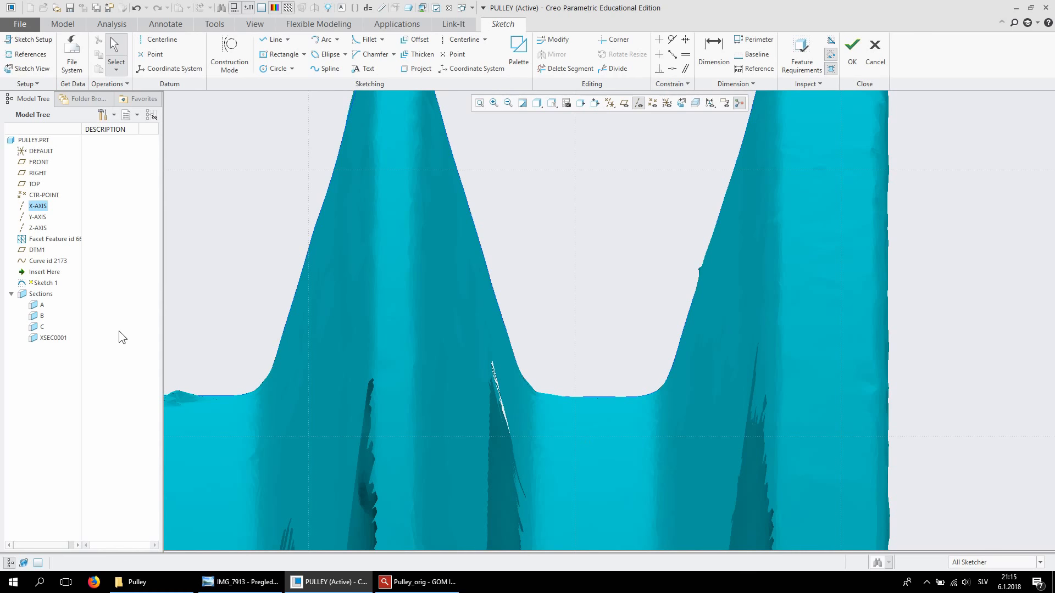
scroll(118, 330, "down", 1)
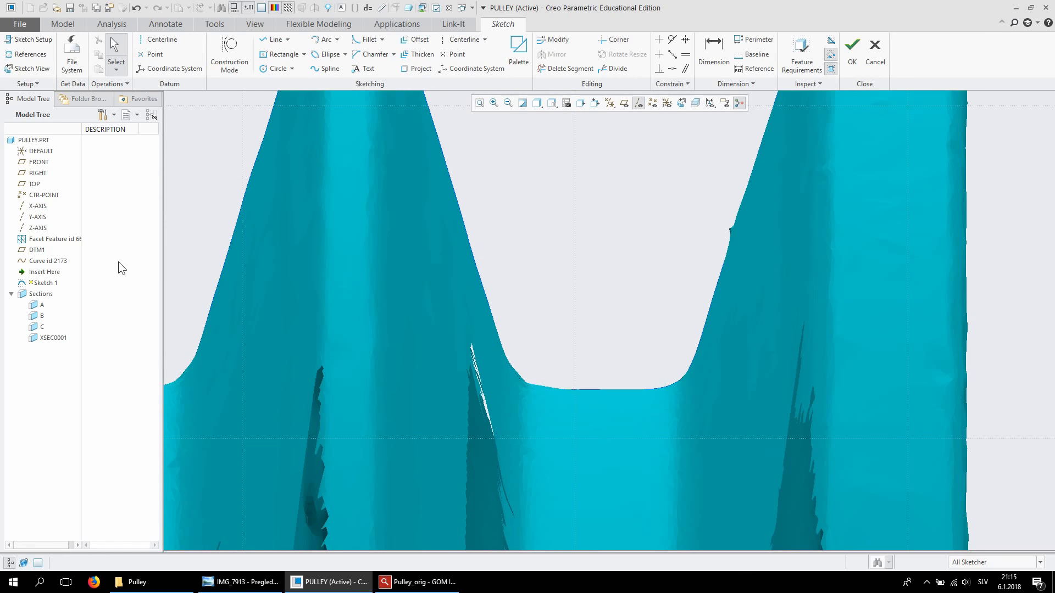
Widen the model tree's name column and hide Facet Feature id 663, leaving the section curve for sketching
right_click(56, 240)
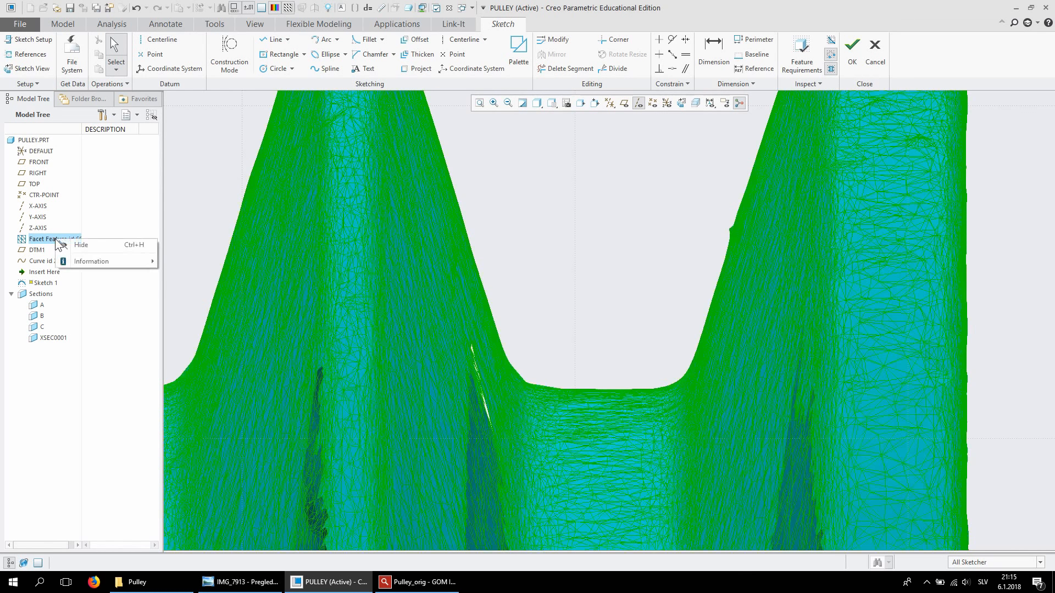
left_click(100, 246)
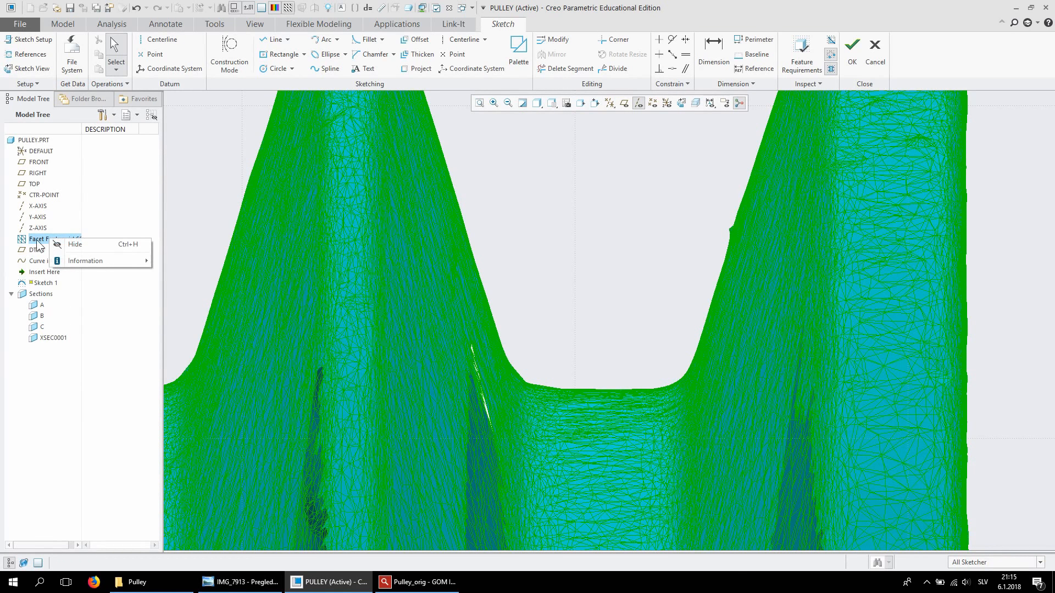
left_click_drag(82, 130, 148, 129)
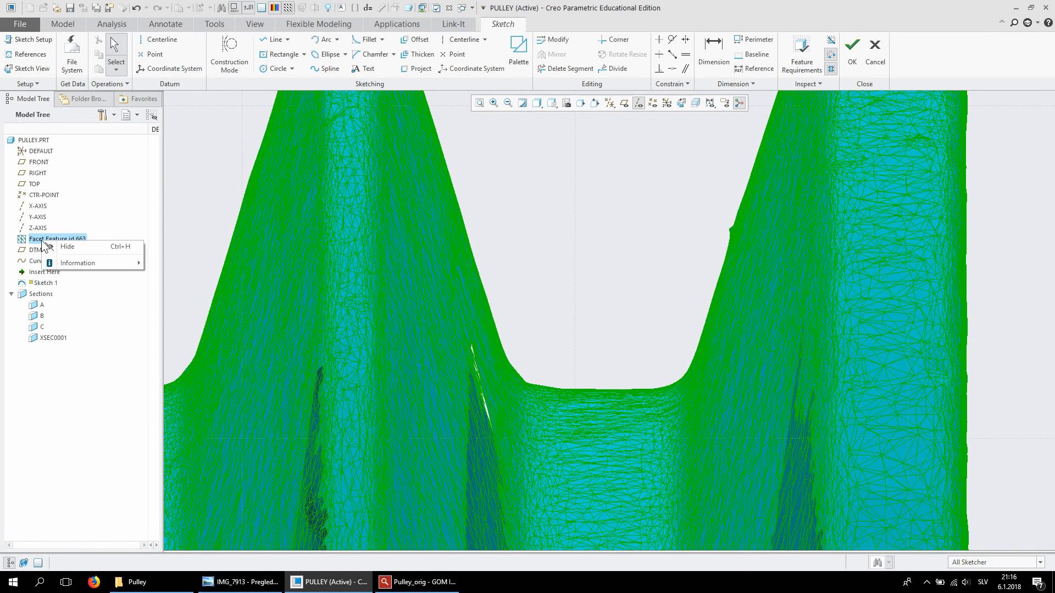
left_click(78, 245)
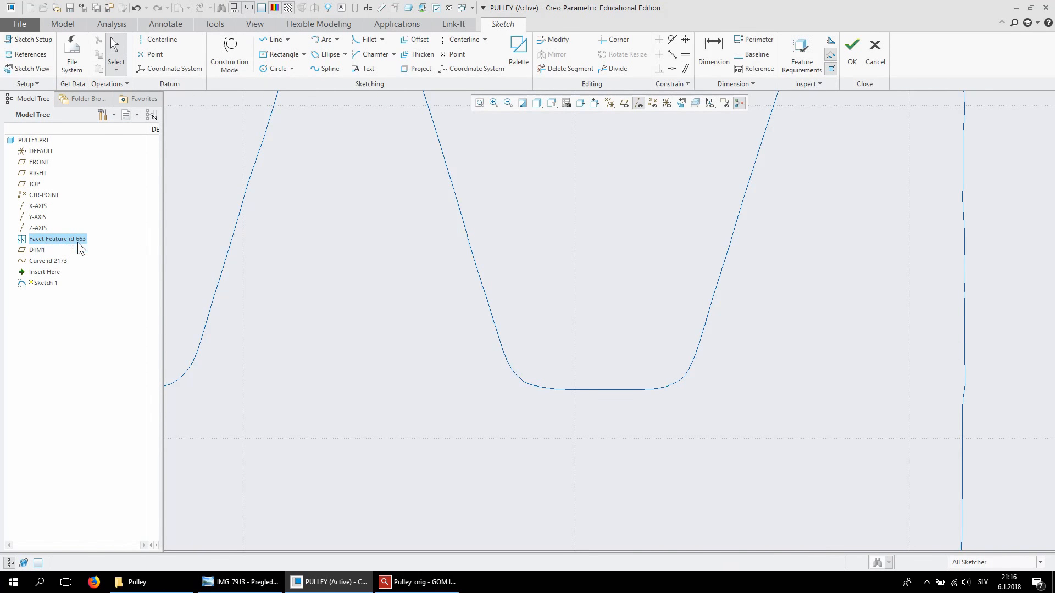
scroll(499, 323, "down", 10)
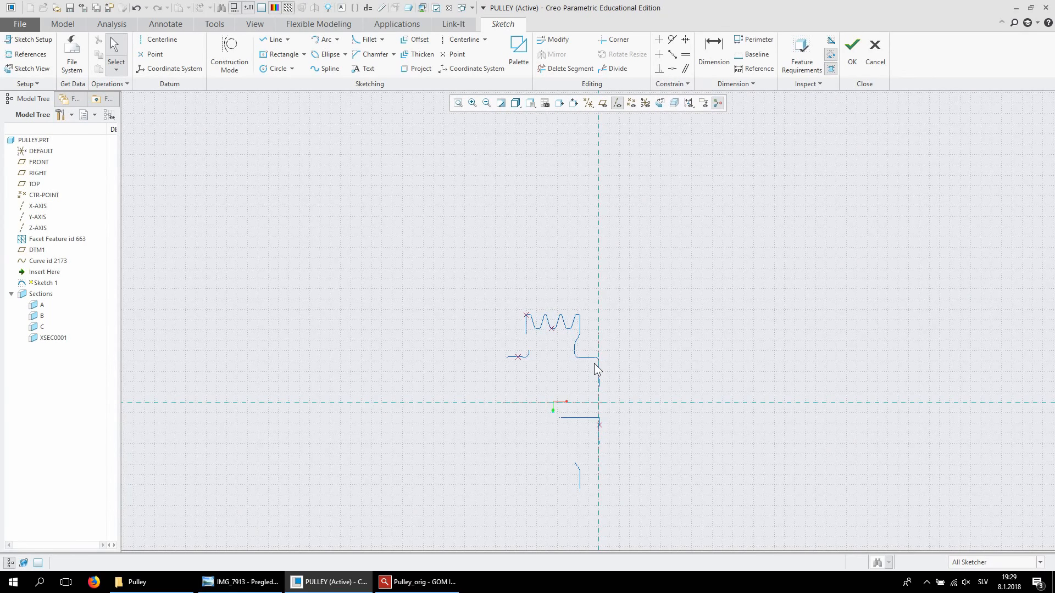
Add sketch references at curve points at both ends of the straight hub shoulder and at the lower end of the web
scroll(594, 360, "up", 6)
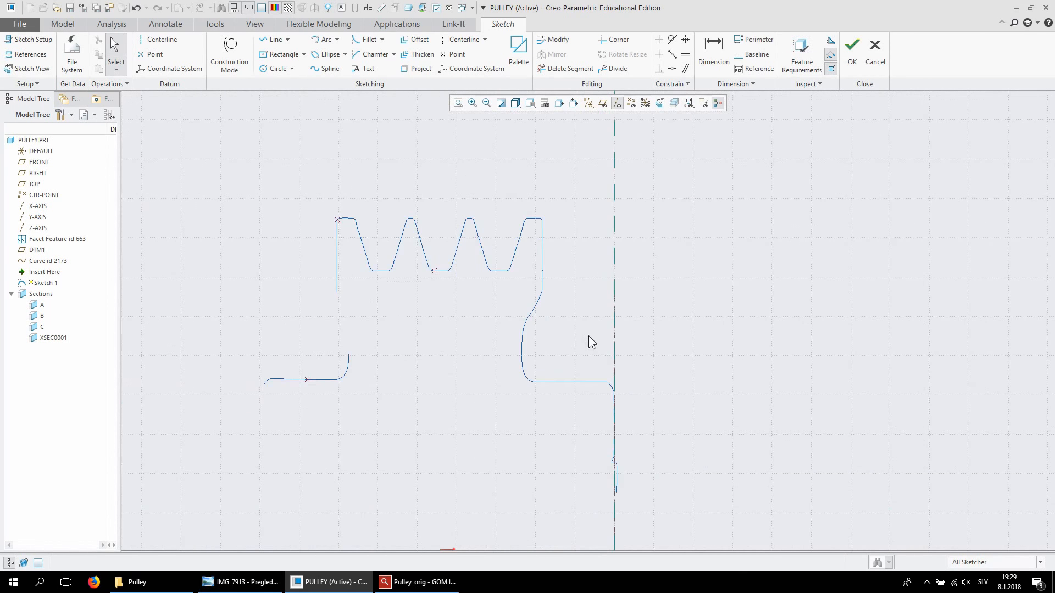
left_click(27, 54)
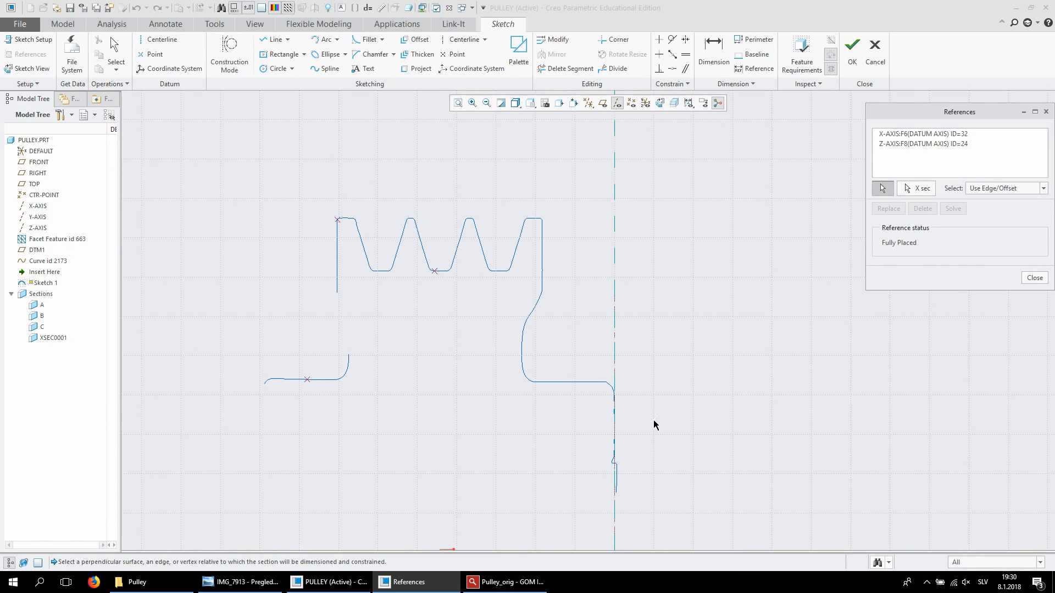
scroll(662, 316, "down", 2)
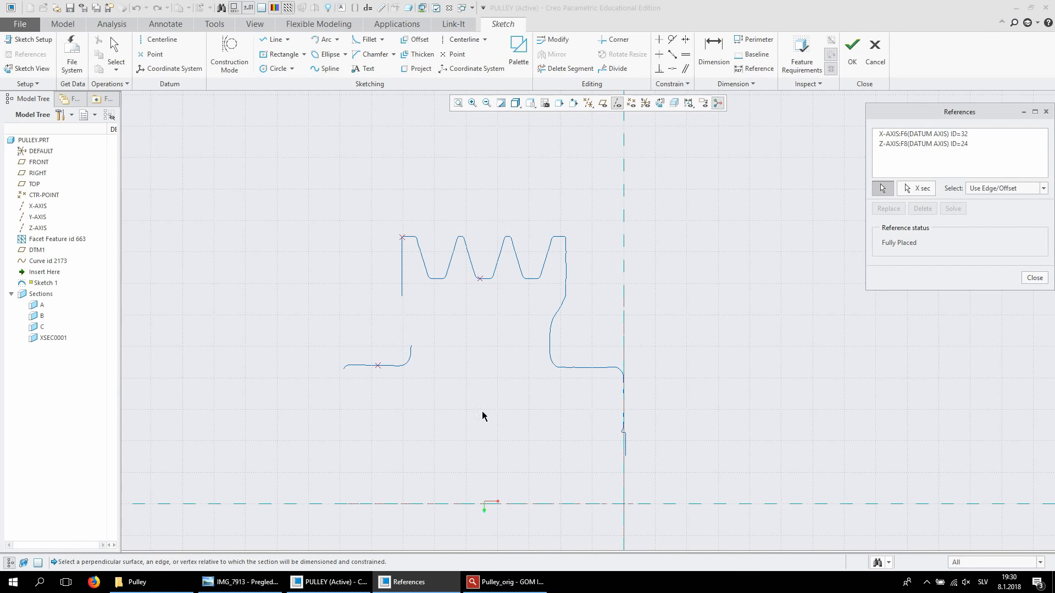
left_click(570, 367)
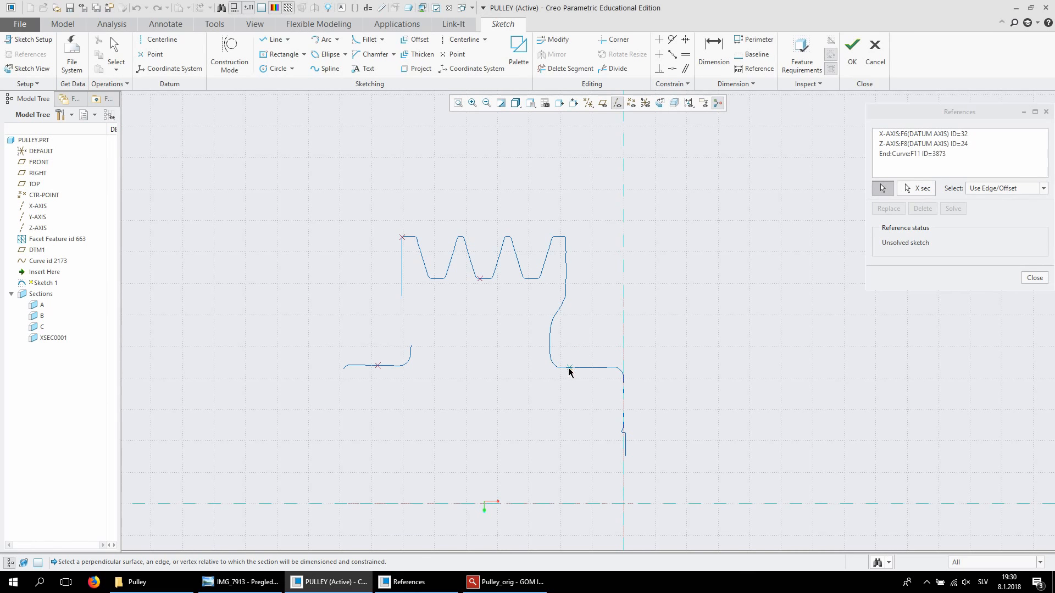
left_click(604, 367)
left_click(551, 347)
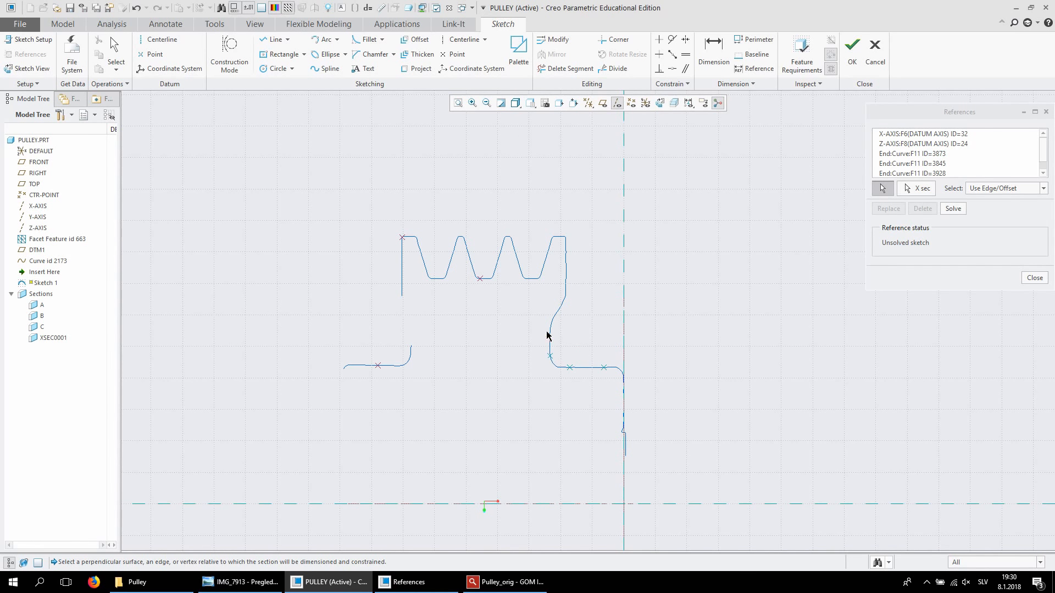
Add reference points at the web's upper end, along the slanted transition and on the rim's side face
scroll(550, 338, "up", 1)
scroll(551, 332, "down", 3)
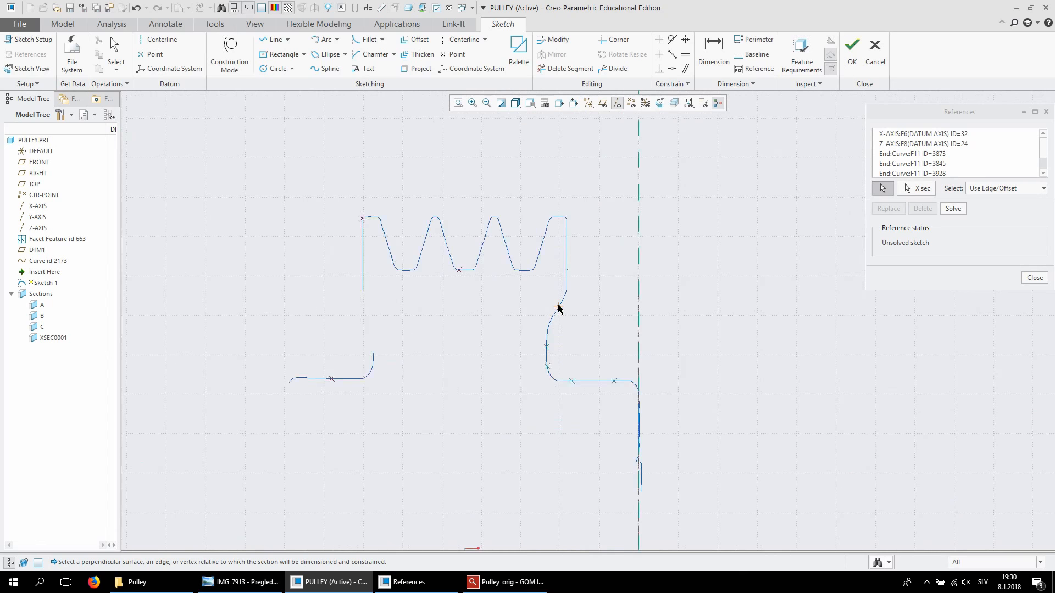
left_click(547, 330)
left_click(565, 302)
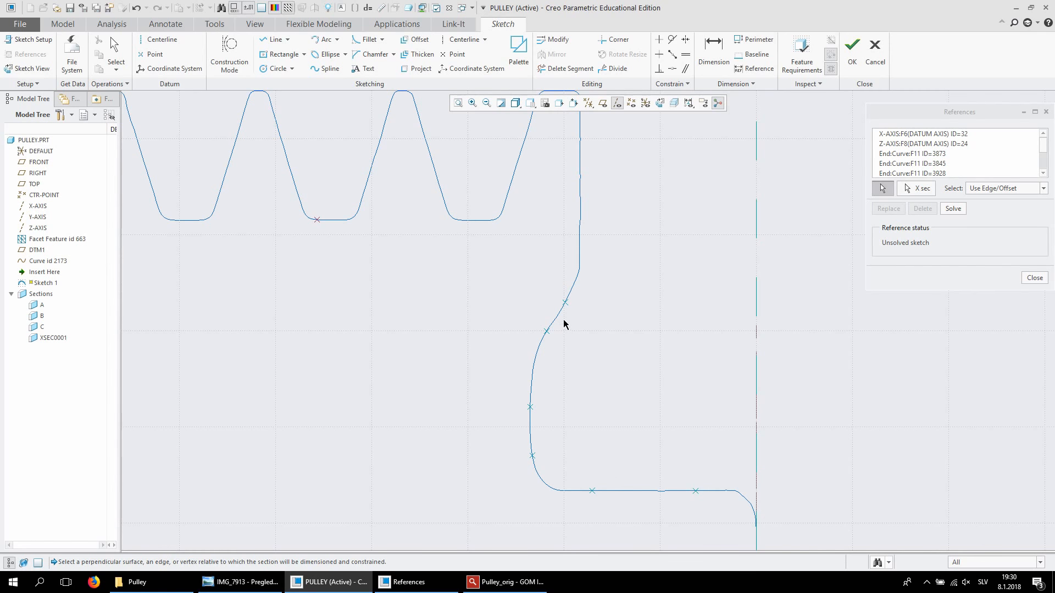
scroll(626, 364, "up", 2)
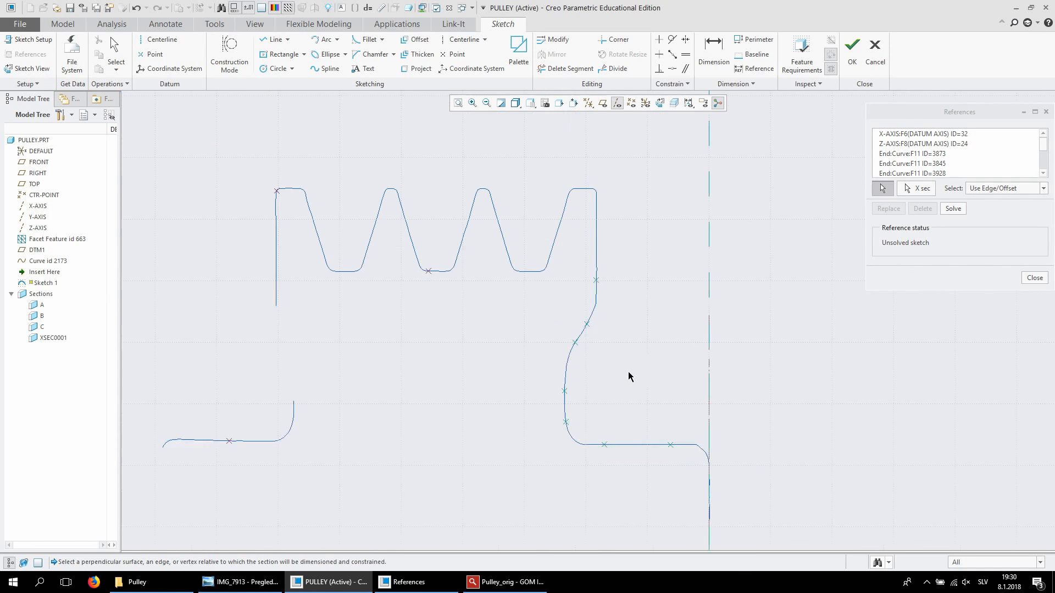
Add pairs of reference points on the end crest, its sloping flank and the adjacent groove bottom
scroll(628, 365, "down", 1)
scroll(593, 207, "down", 2)
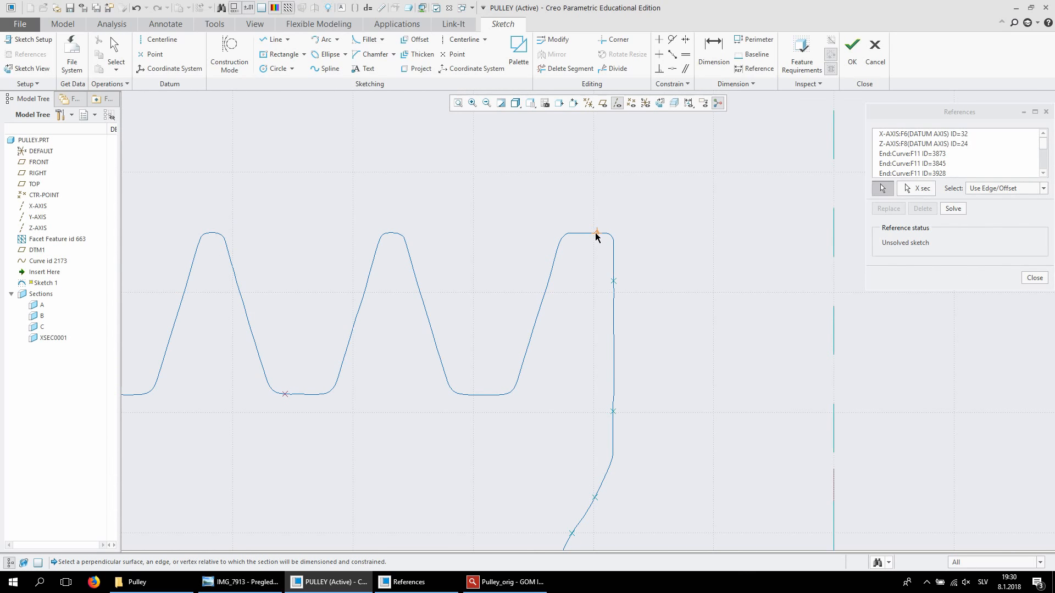
left_click(596, 232)
left_click(573, 233)
left_click(554, 253)
left_click(520, 369)
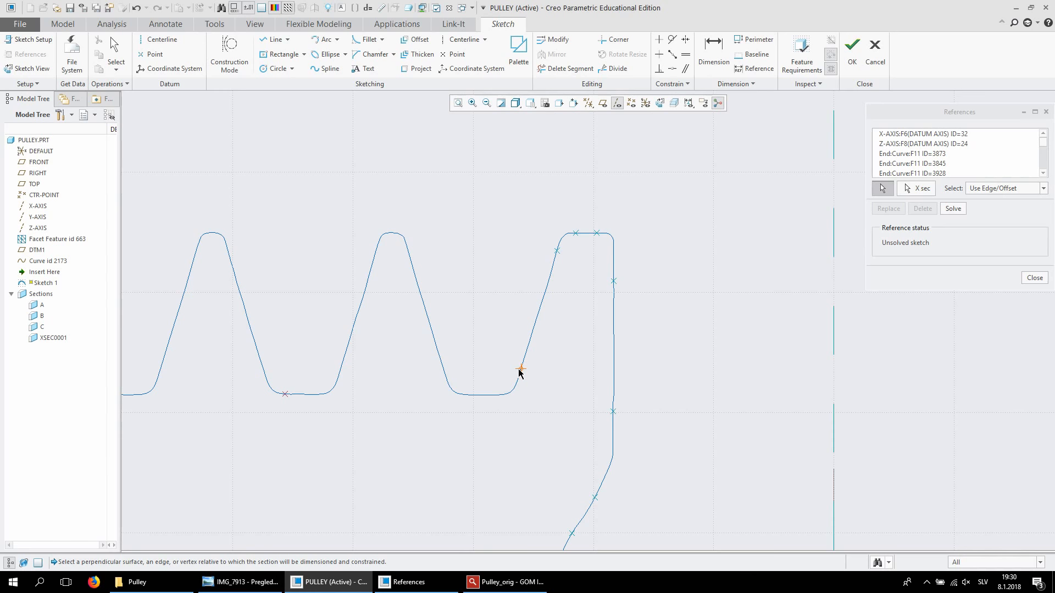
left_click(488, 395)
left_click(465, 395)
Add reference points along both flanks and the crest of the next rib and on the second groove bottom, finishing the references
left_click(446, 374)
left_click(414, 271)
left_click(396, 234)
left_click(387, 233)
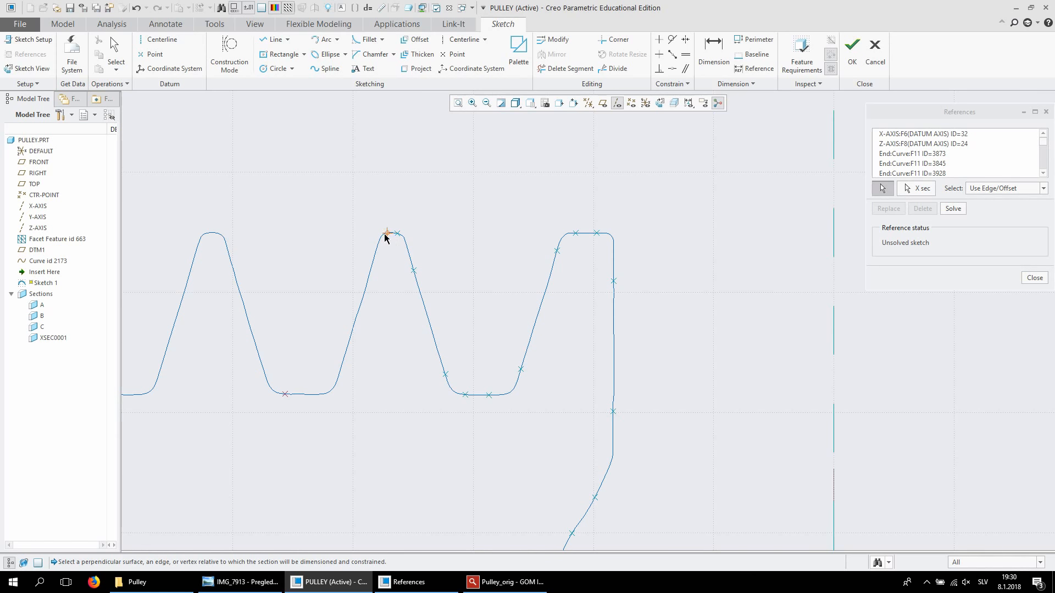
left_click(375, 262)
left_click(343, 363)
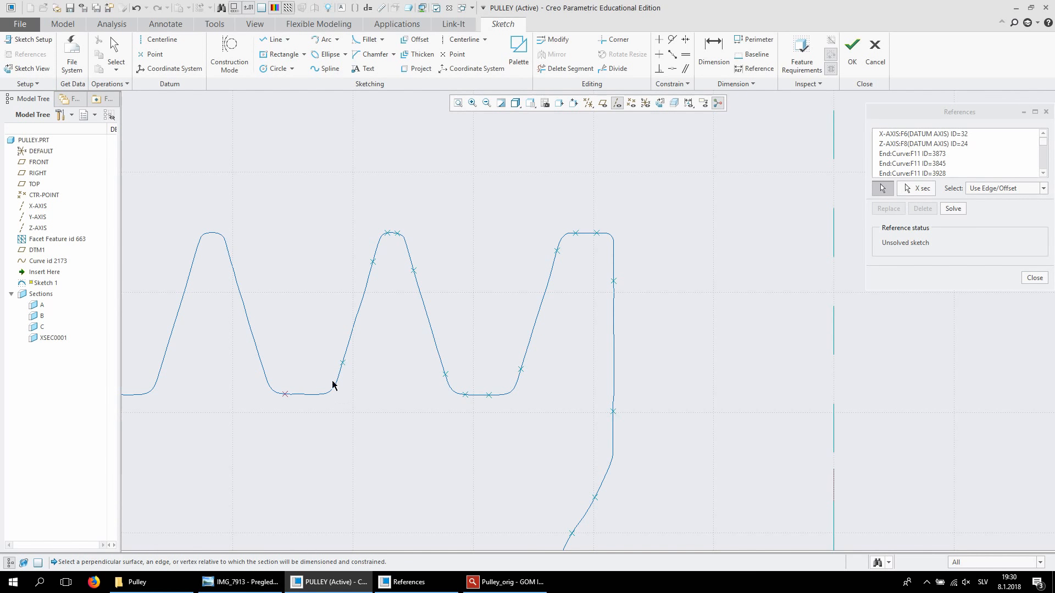
left_click(307, 394)
left_click(1036, 280)
Draw separate lines through the reference points on the hub shoulder and on the web
scroll(499, 234, "down", 2)
scroll(576, 229, "up", 7)
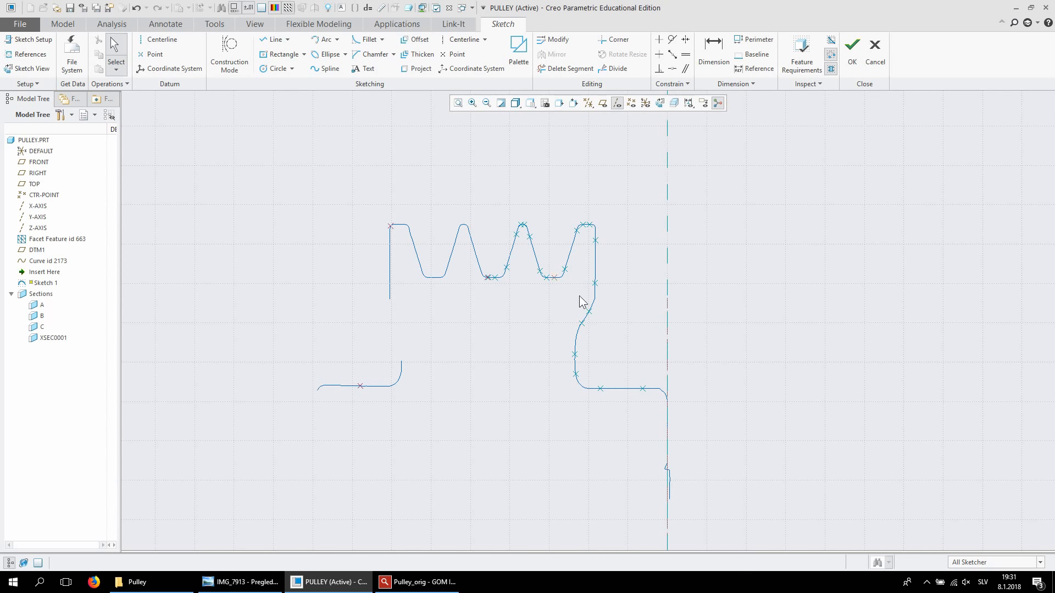
scroll(692, 391, "down", 1)
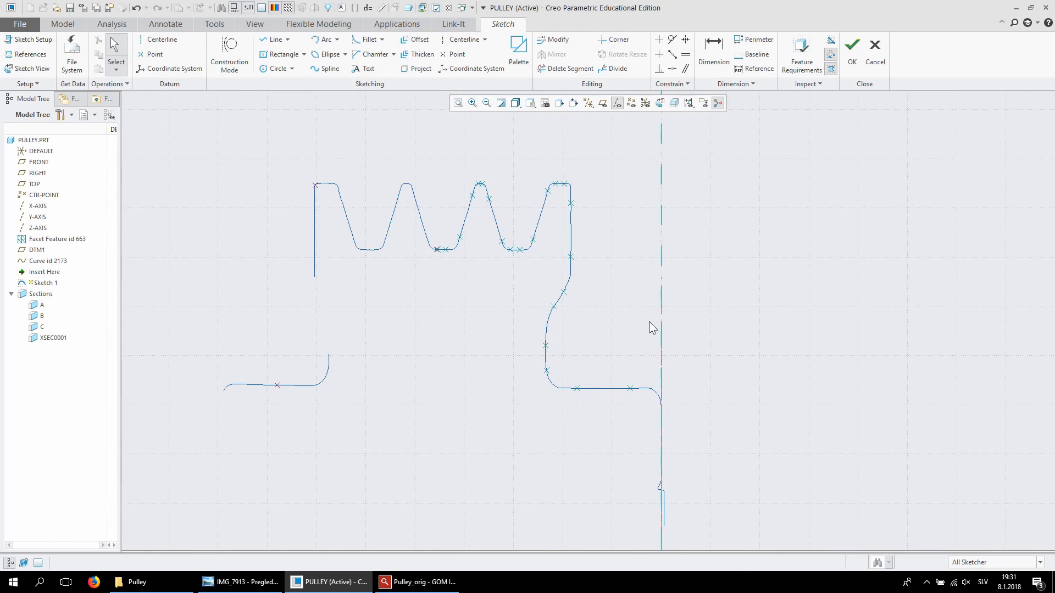
left_click(273, 40)
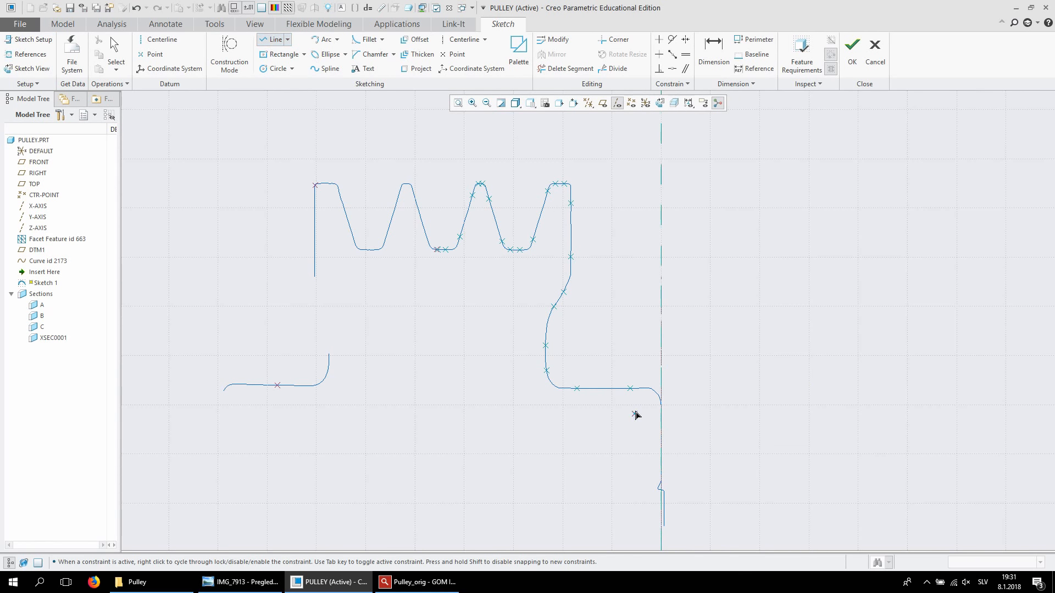
left_click(630, 388)
left_click(577, 389)
middle_click(554, 372)
left_click(547, 369)
middle_click(556, 348)
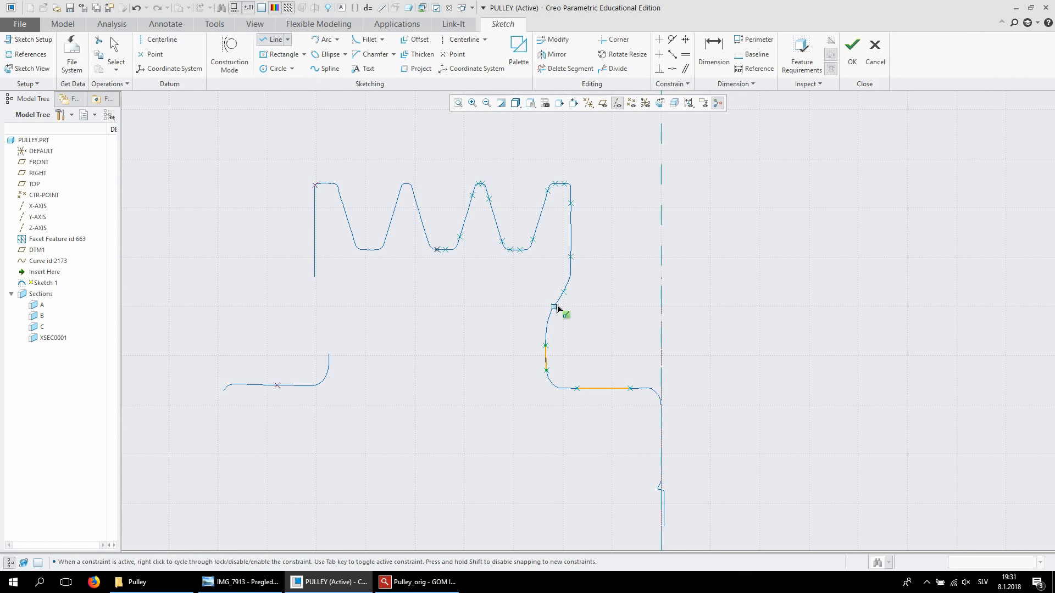
Draw separate lines through the reference points on the slanted transition and on the rim's side face
left_click(554, 306)
left_click(564, 299)
left_click(576, 261)
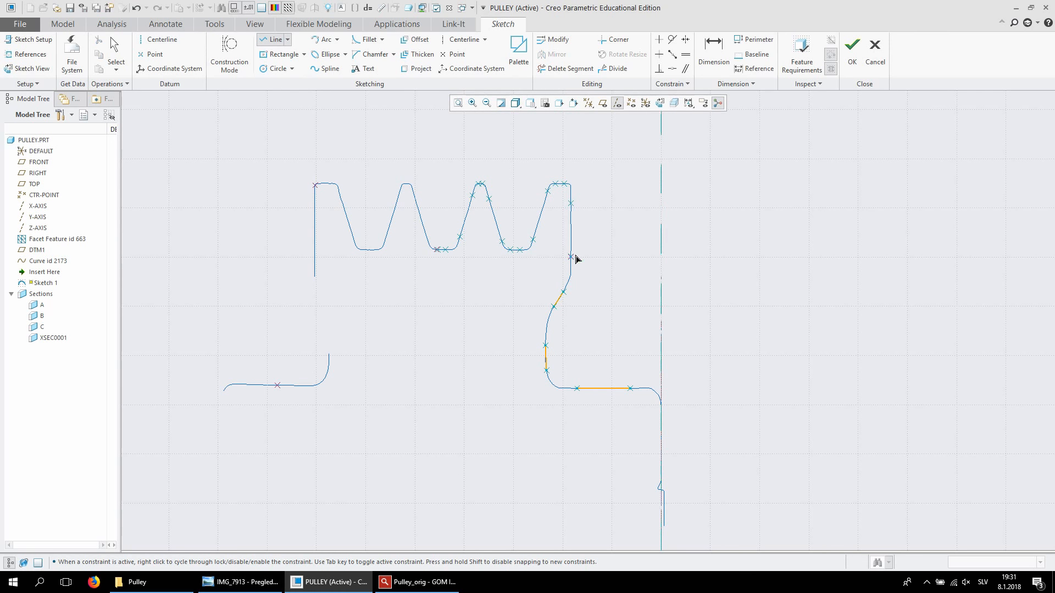
left_click(572, 203)
middle_click(612, 191)
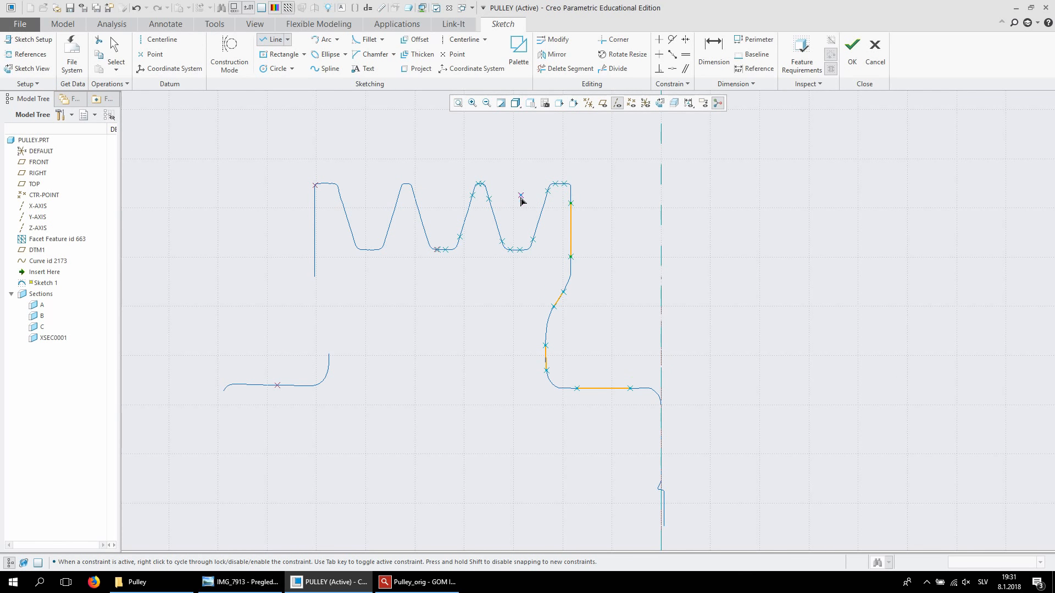
Draw separate lines through the reference points on the end crest, its sloping flank and the first groove bottom
left_click(564, 184)
left_click(559, 184)
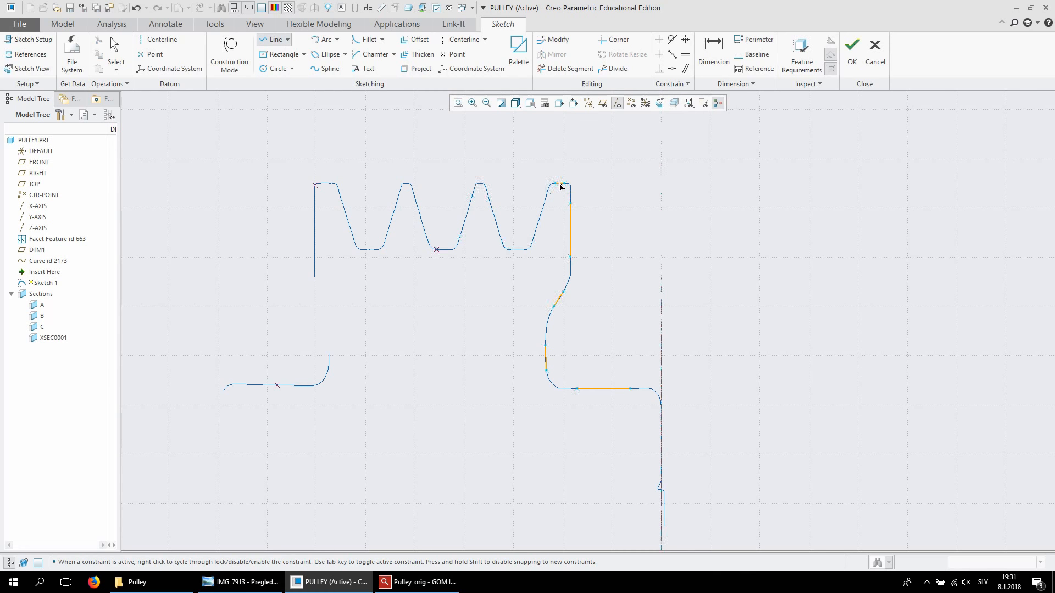
middle_click(559, 187)
left_click(549, 191)
left_click(533, 238)
middle_click(536, 241)
left_click(521, 250)
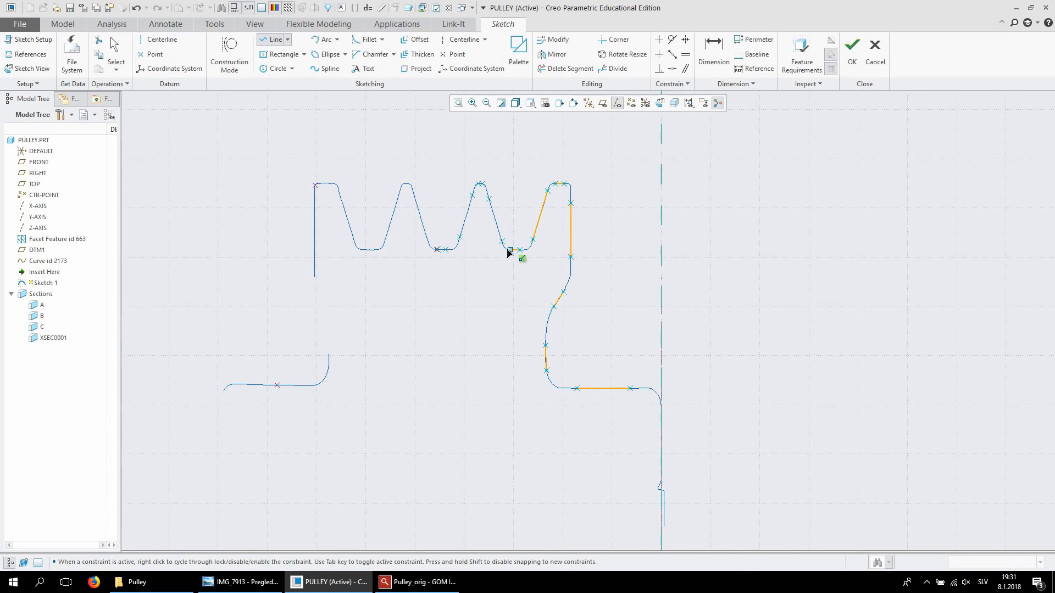
left_click(510, 250)
middle_click(506, 248)
Draw separate lines along the first groove's other flank and across the crest of the next rib
left_click(502, 241)
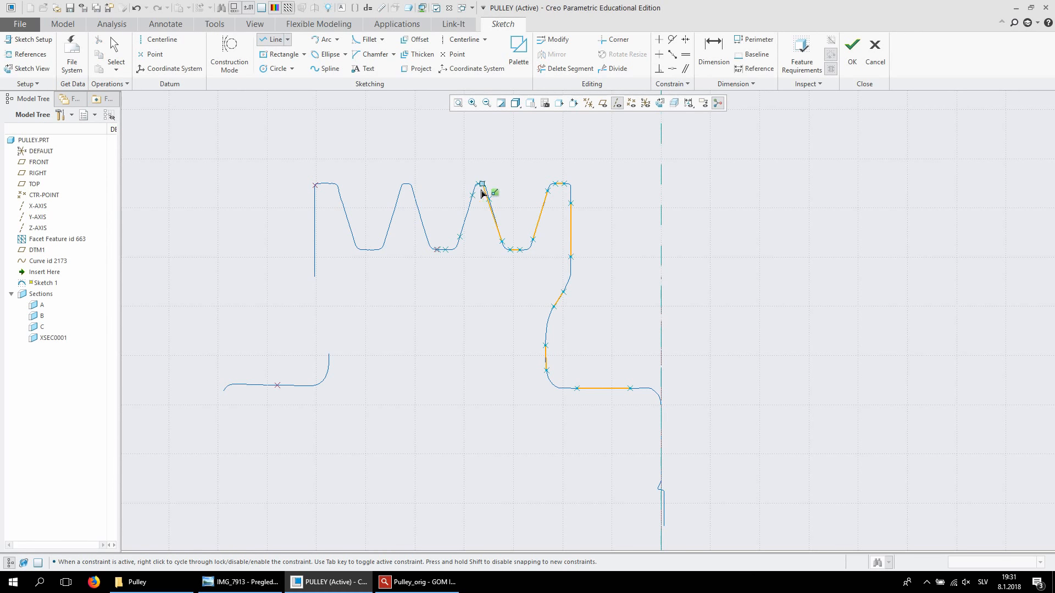
left_click(489, 198)
middle_click(489, 198)
scroll(481, 185, "down", 7)
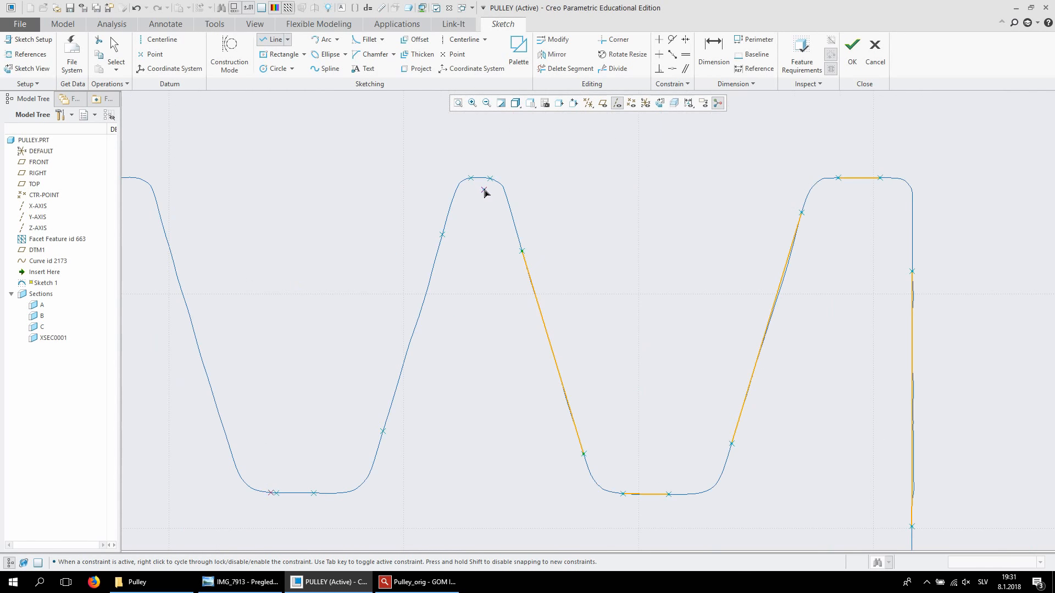
left_click(490, 177)
left_click(471, 178)
middle_click(470, 179)
Draw separate lines along the rib's far flank and the second groove bottom, finishing the line command
left_click(442, 235)
left_click(383, 431)
middle_click(385, 433)
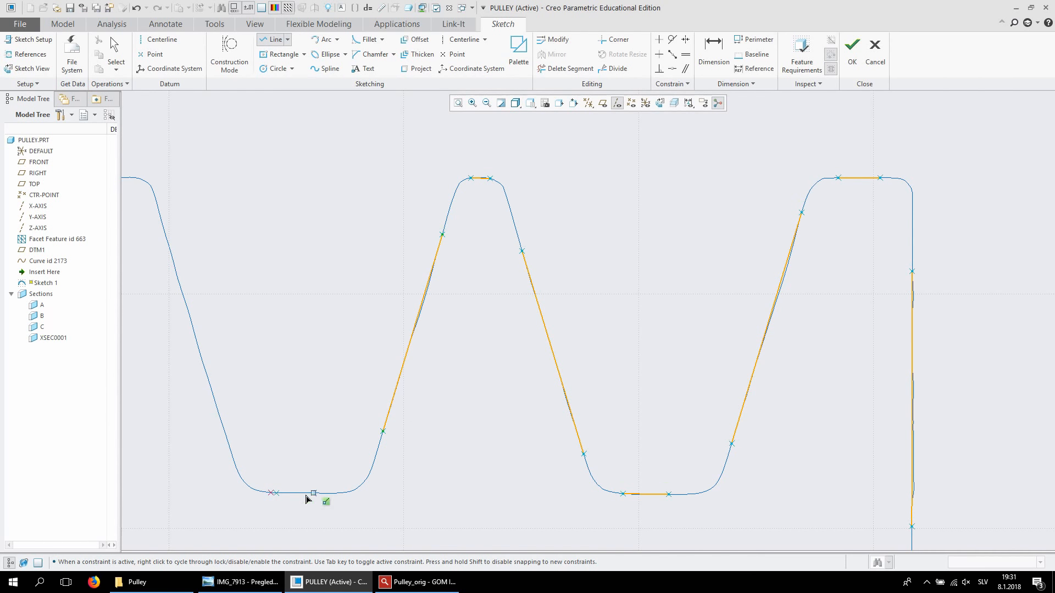
left_click(313, 492)
left_click(277, 492)
middle_click(281, 496)
middle_click(368, 480)
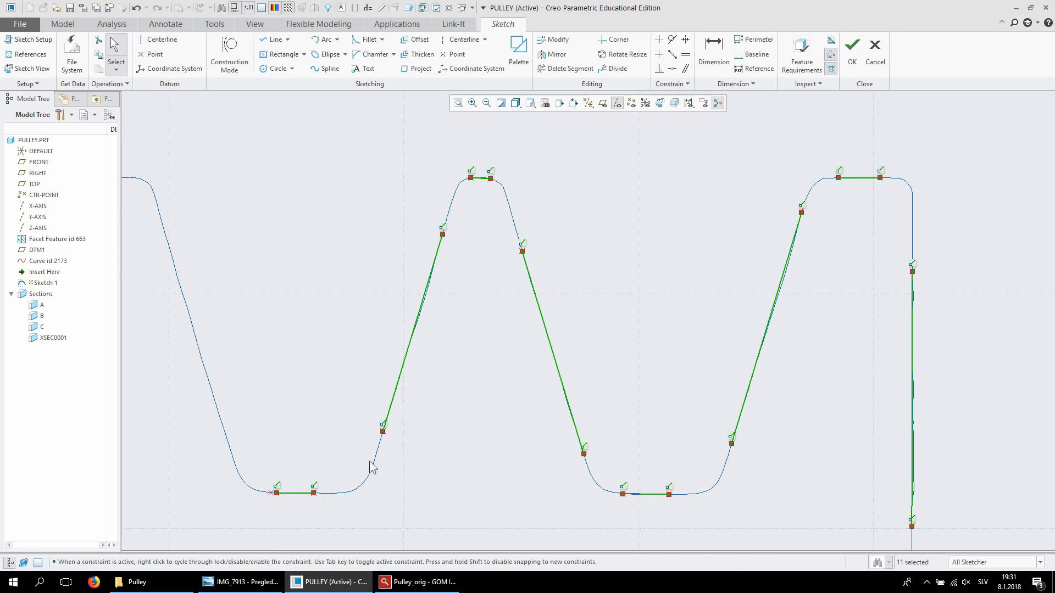
Draw a line about 36.5 long on the vertical reference, starting at its intersection with the horizontal reference axis
scroll(341, 338, "up", 3)
scroll(341, 338, "up", 6)
scroll(435, 351, "down", 3)
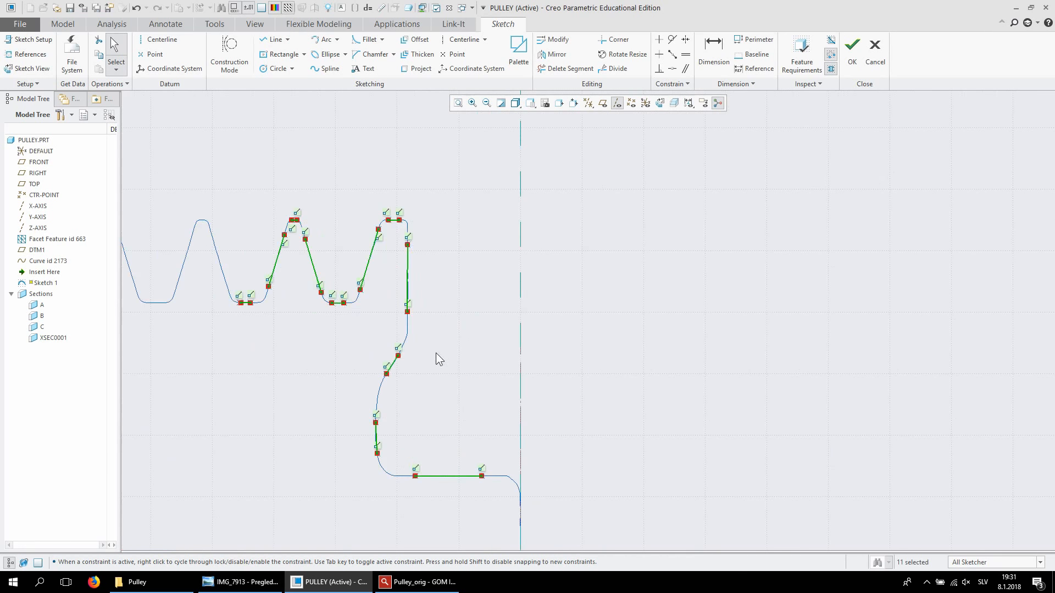
scroll(436, 353, "up", 5)
left_click(275, 38)
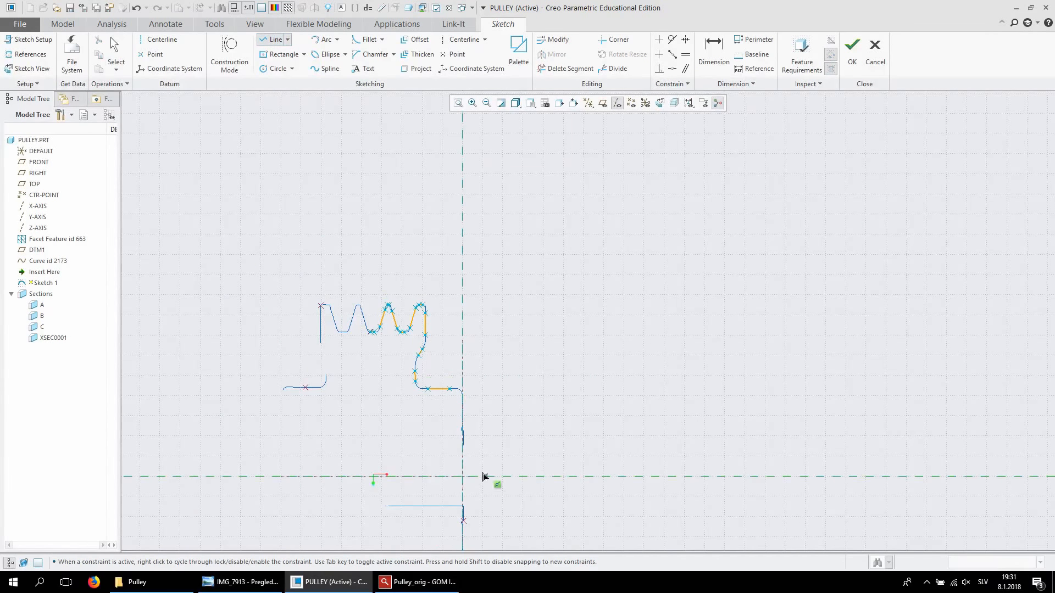
left_click(463, 476)
left_click(469, 407)
middle_click(469, 407)
middle_click(498, 404)
scroll(446, 432, "down", 4)
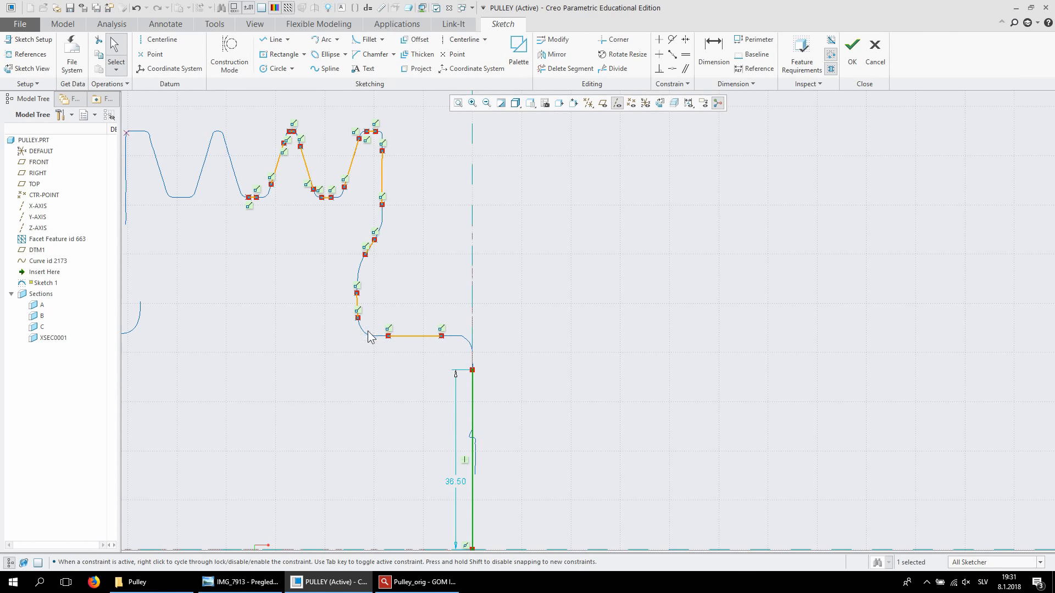
Use Corner to join the hub shoulder line with the vertical end-face line and with the web line
left_click(615, 41)
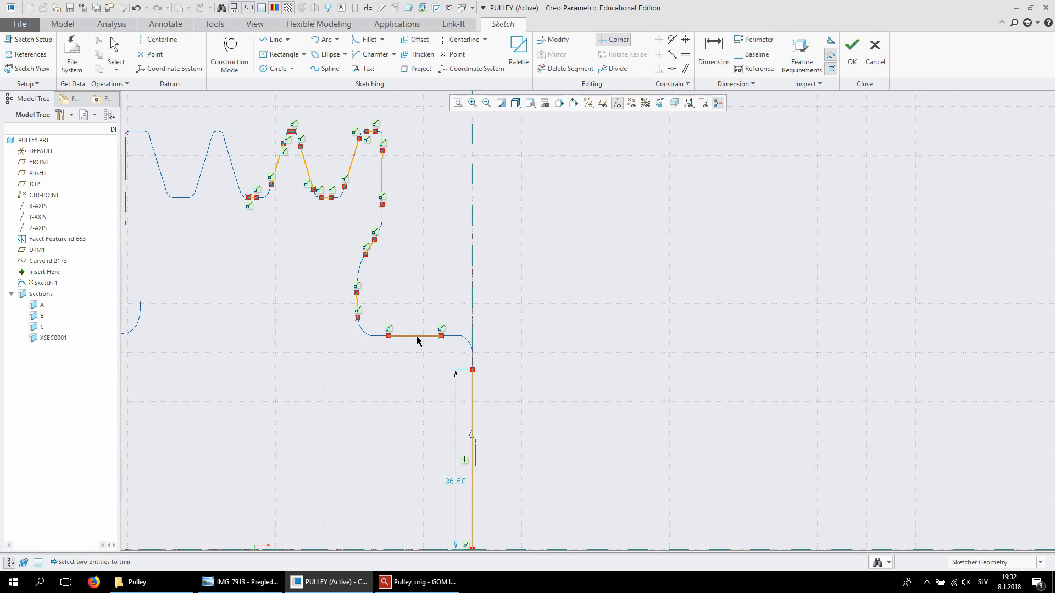
left_click(417, 336)
left_click(475, 393)
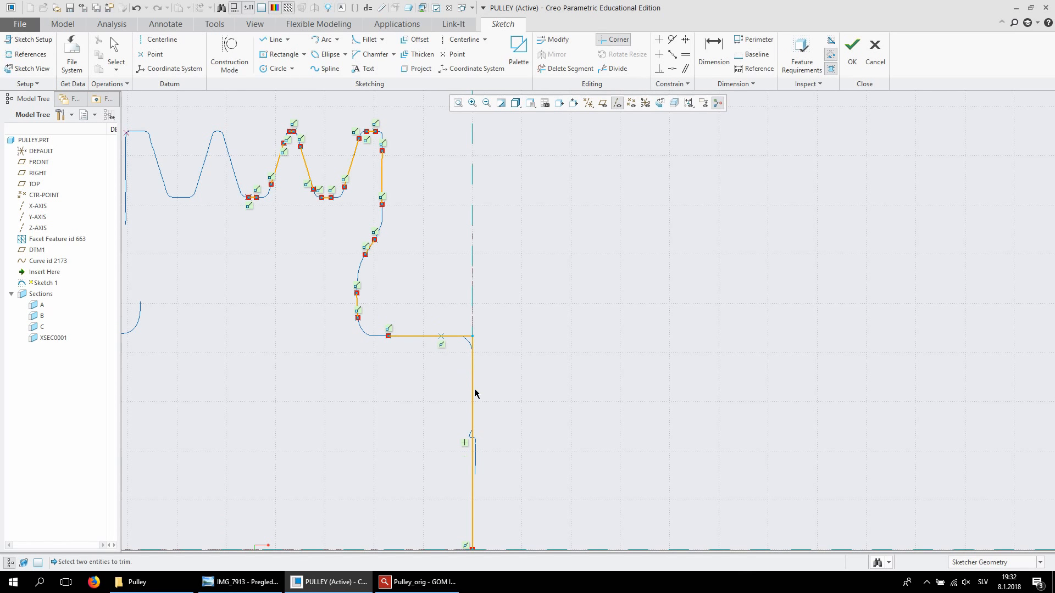
left_click(413, 335)
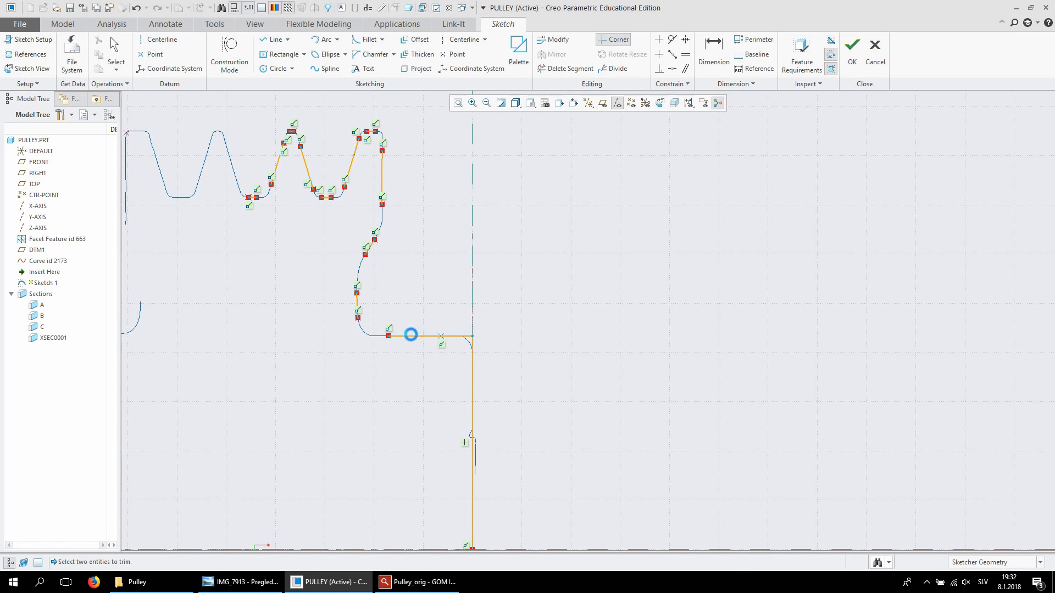
left_click(357, 302)
Join the slanted transition line to the web line and to the rim's side-face line with corners
left_click(357, 307)
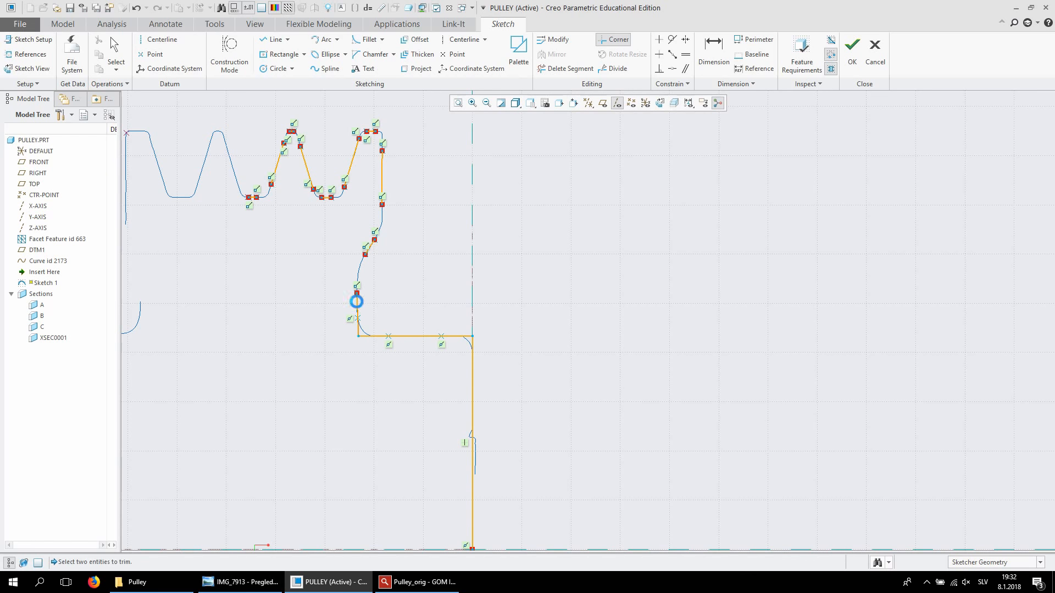
left_click(373, 249)
left_click(373, 248)
left_click(383, 178)
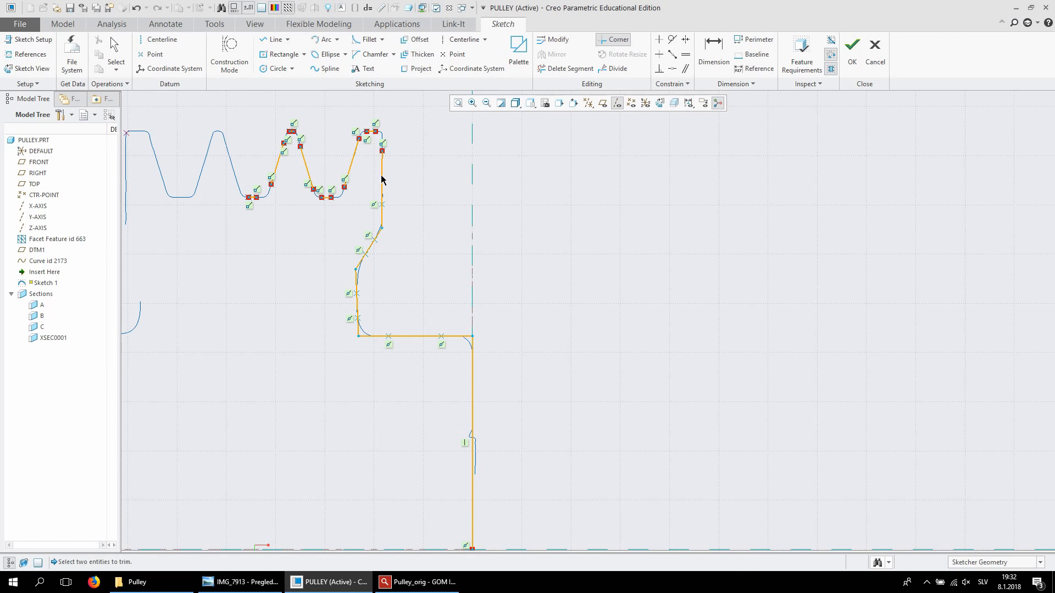
Join the rim's side-face, end crest, sloping flank and first groove bottom lines in sequence with corners
left_click(383, 176)
left_click(373, 133)
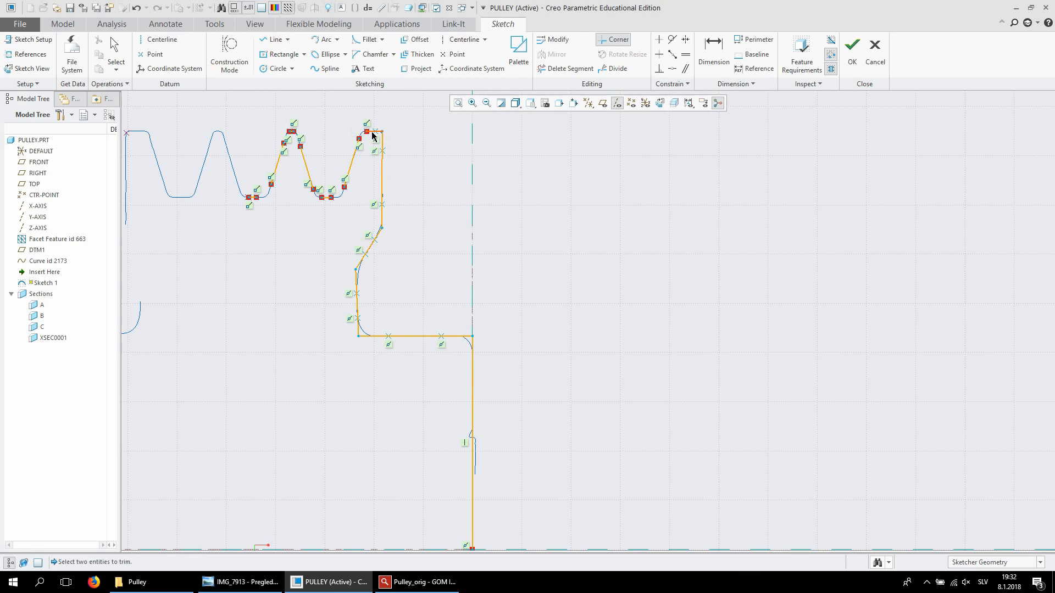
left_click(349, 178)
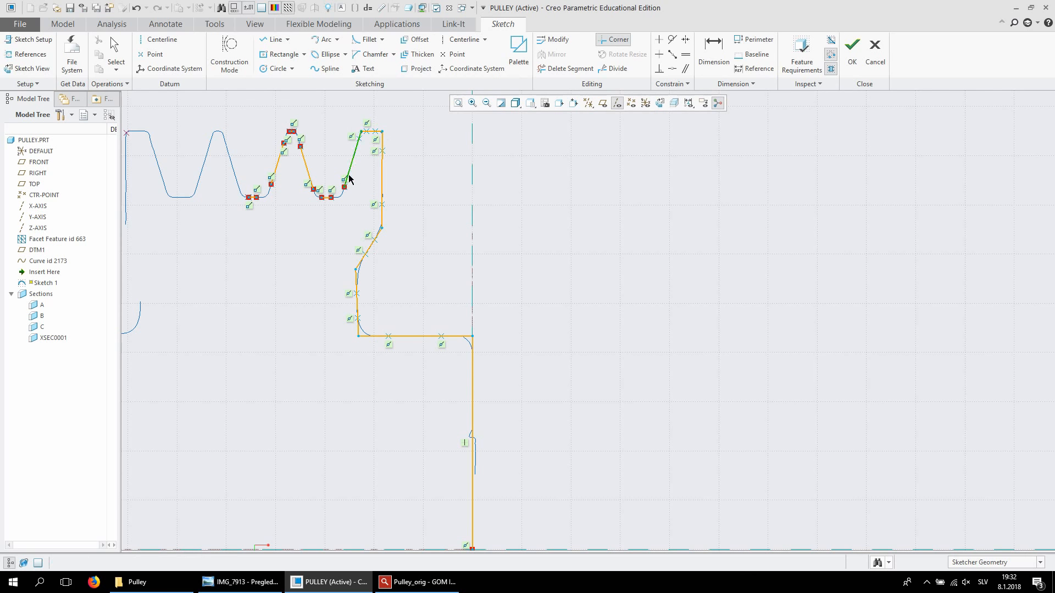
left_click(330, 199)
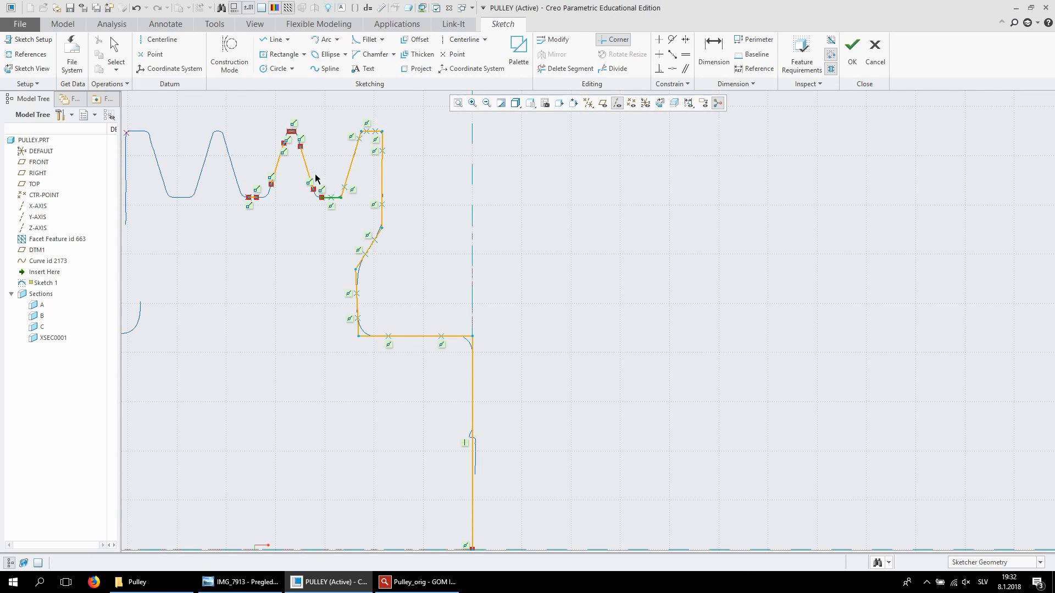
Use Corner to join the crest line between the two grooves with the sloping flank lines on both sides
scroll(283, 121, "down", 5)
scroll(282, 127, "up", 5)
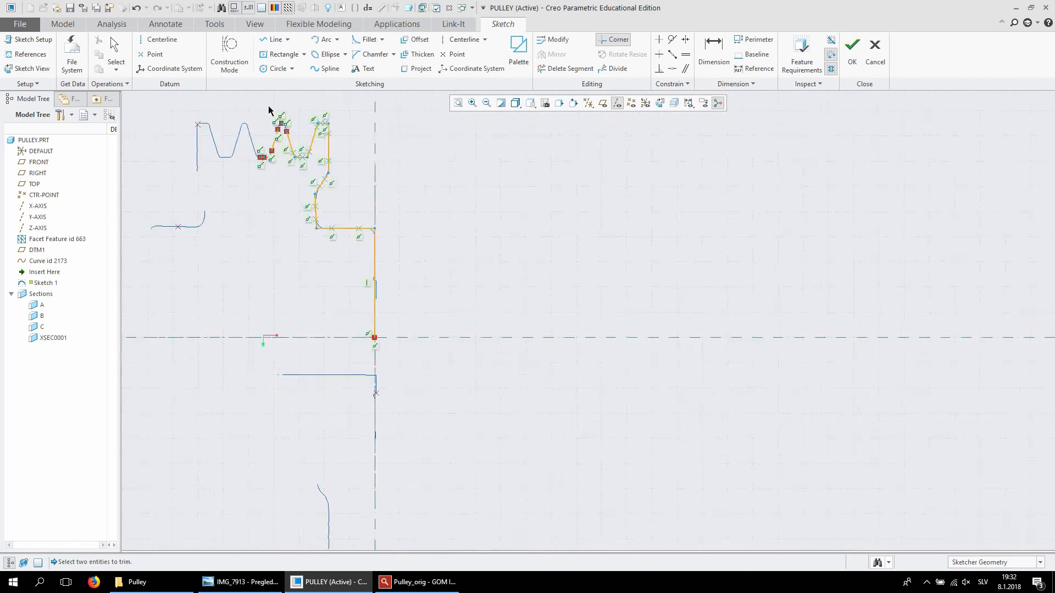
left_click(294, 141)
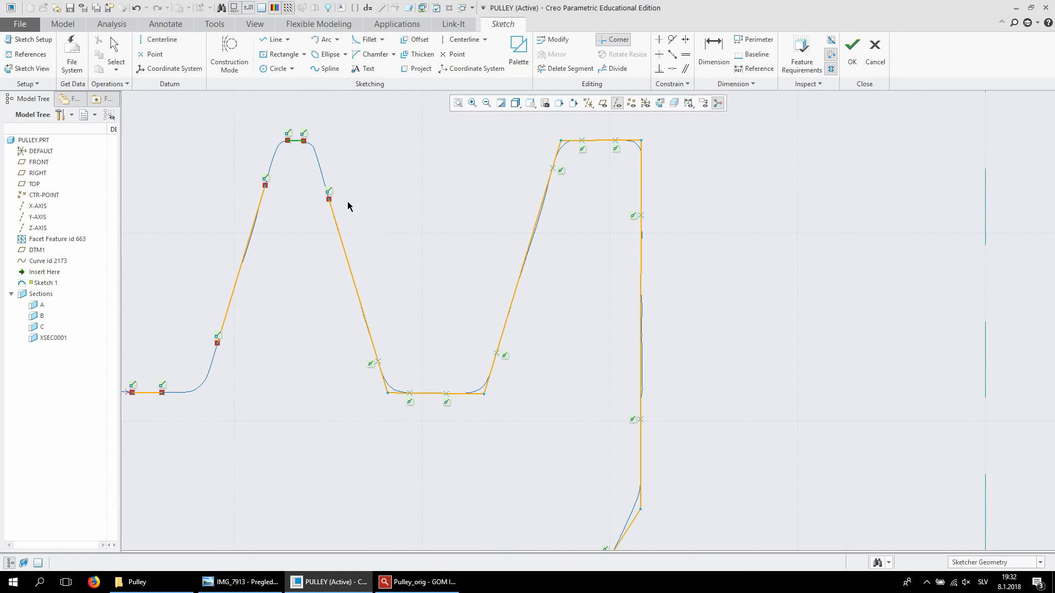
left_click(333, 213)
left_click(262, 194)
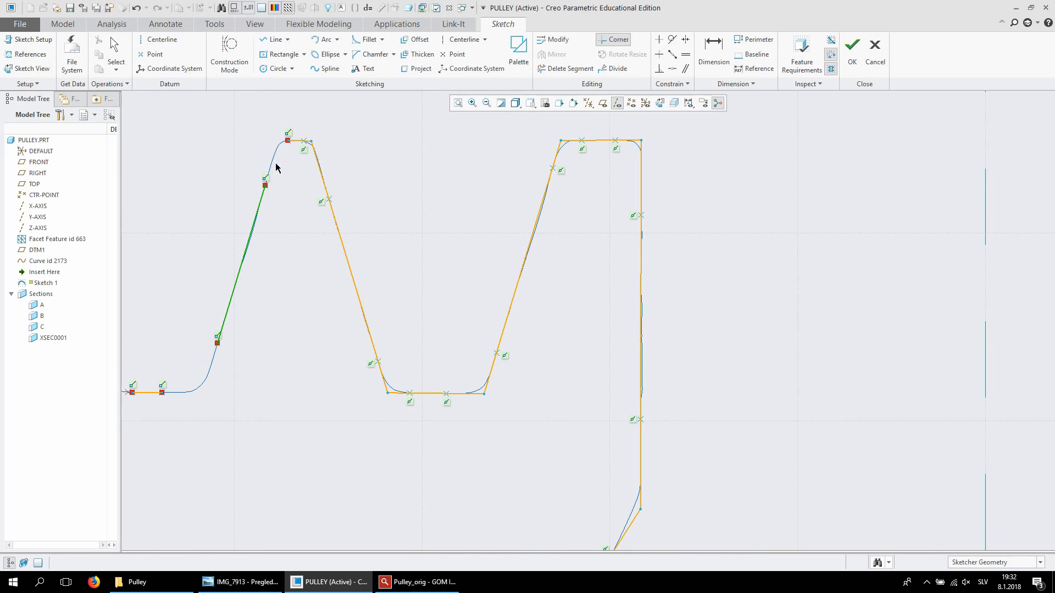
left_click(294, 141)
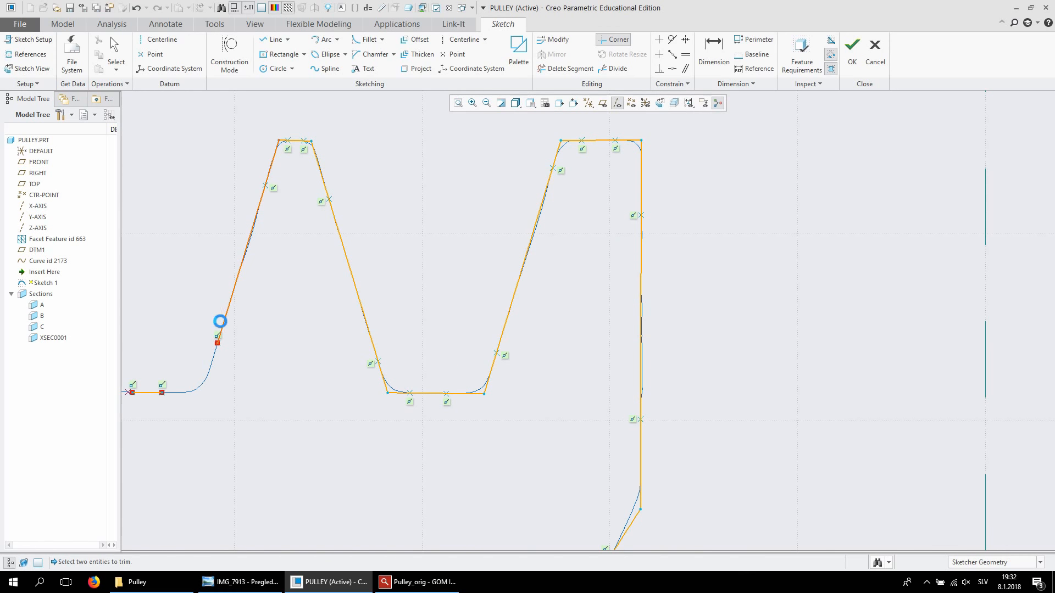
Join the second groove's sloping flank line to its bottom line with a corner and finish the Corner command
left_click(219, 321)
left_click(175, 393)
middle_click(220, 395)
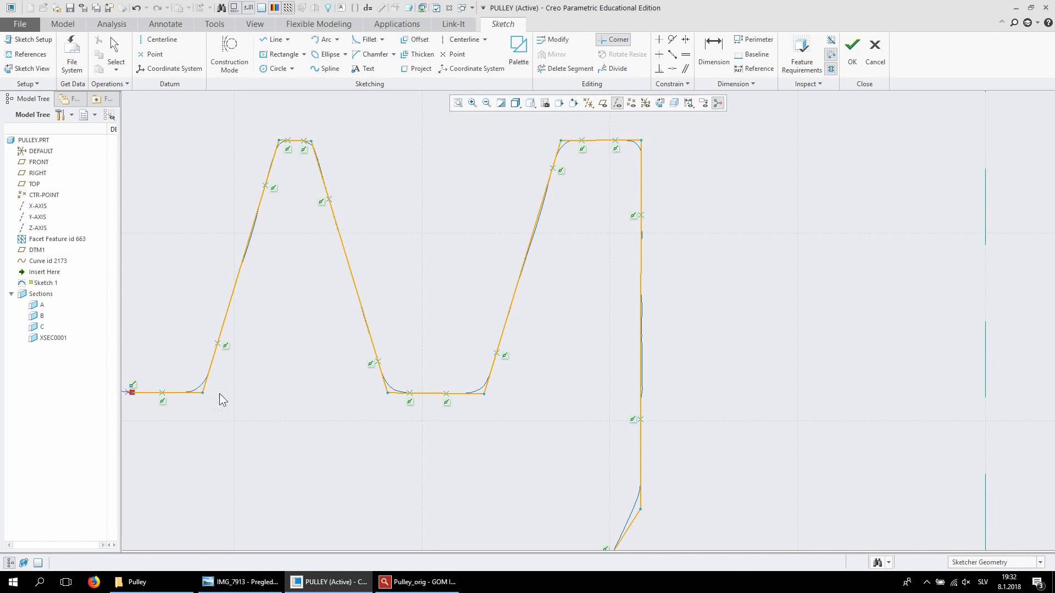
Examine how the joined profile lines follow the scanned section curve along the web, transition, hub shoulder and grooves
scroll(363, 308, "up", 9)
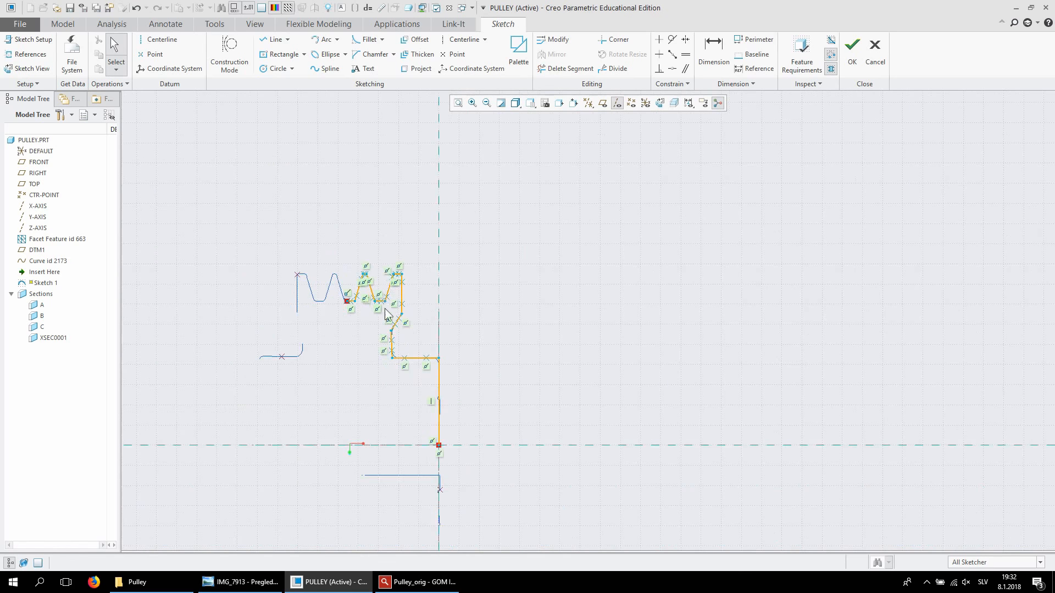
scroll(399, 378, "down", 3)
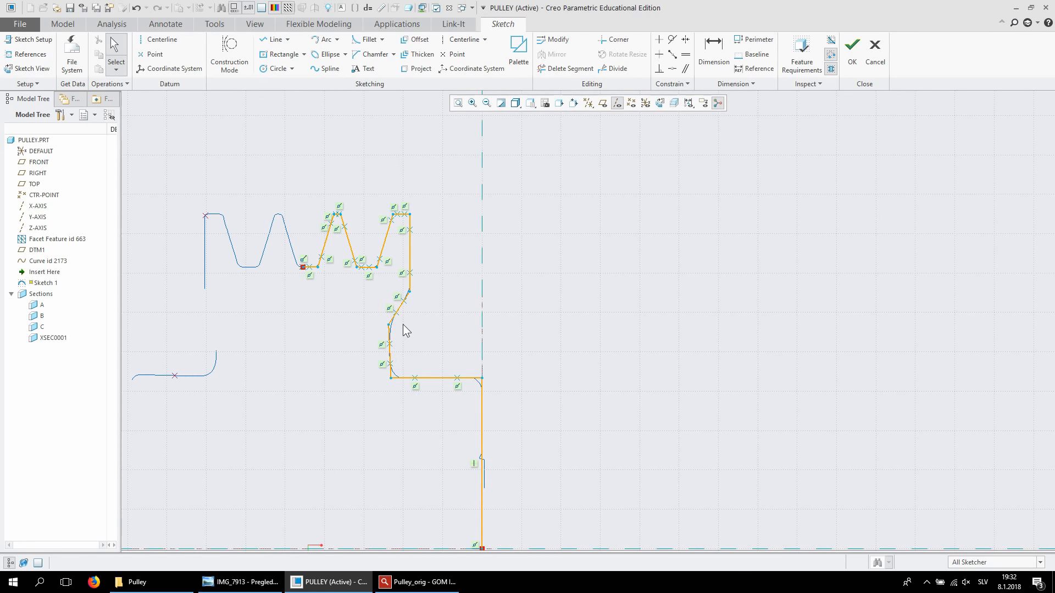
scroll(404, 325, "down", 1)
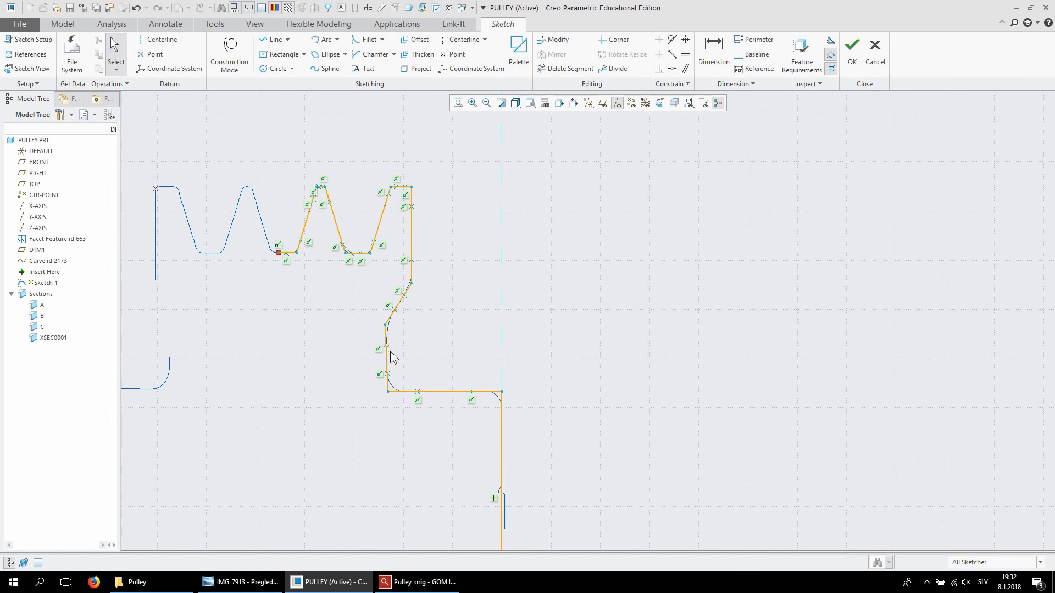
scroll(417, 301, "down", 5)
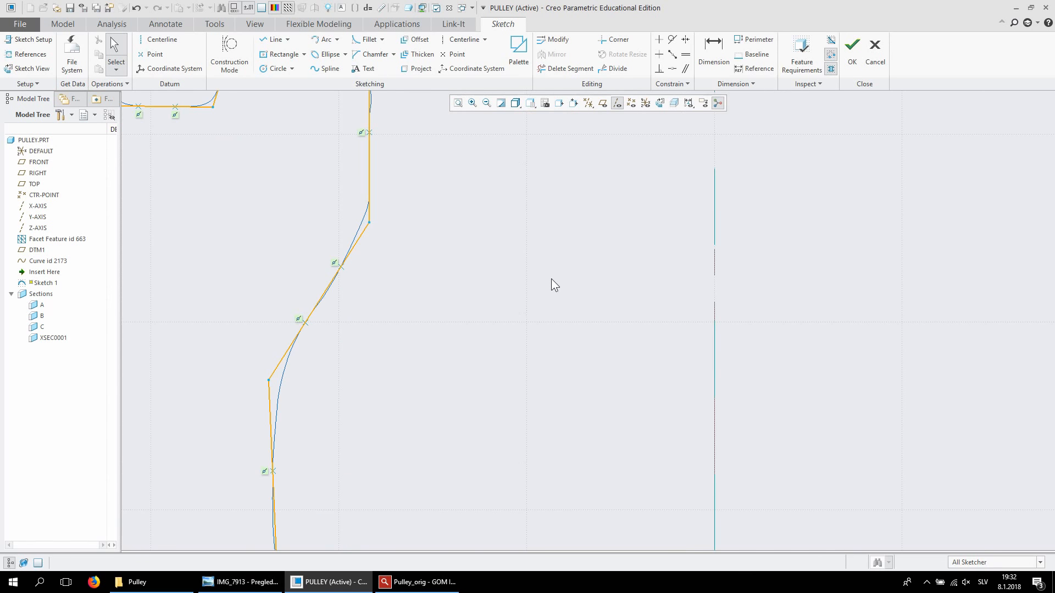
scroll(552, 284, "up", 3)
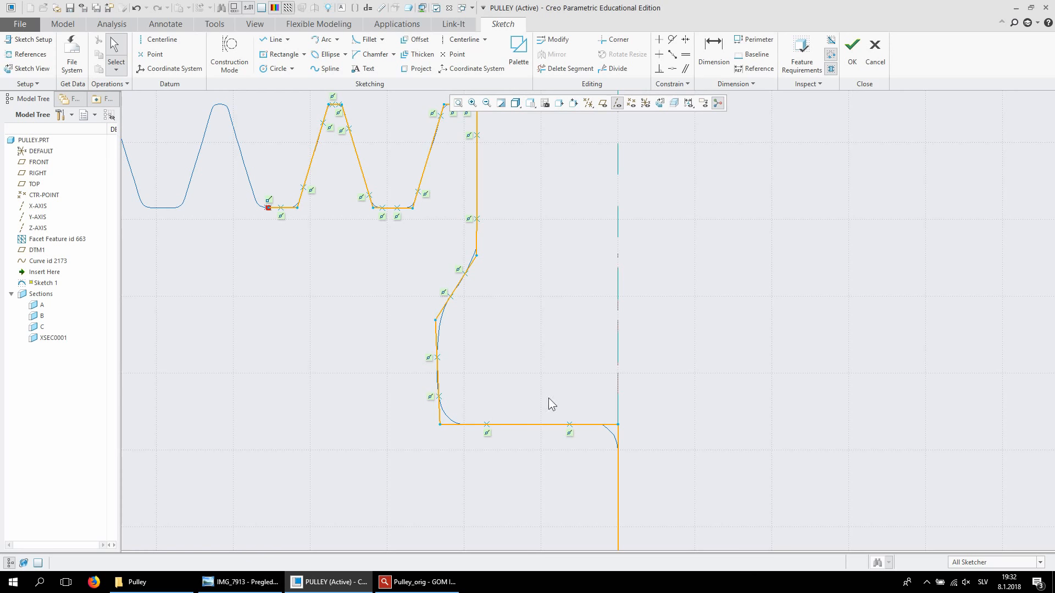
scroll(474, 400, "up", 5)
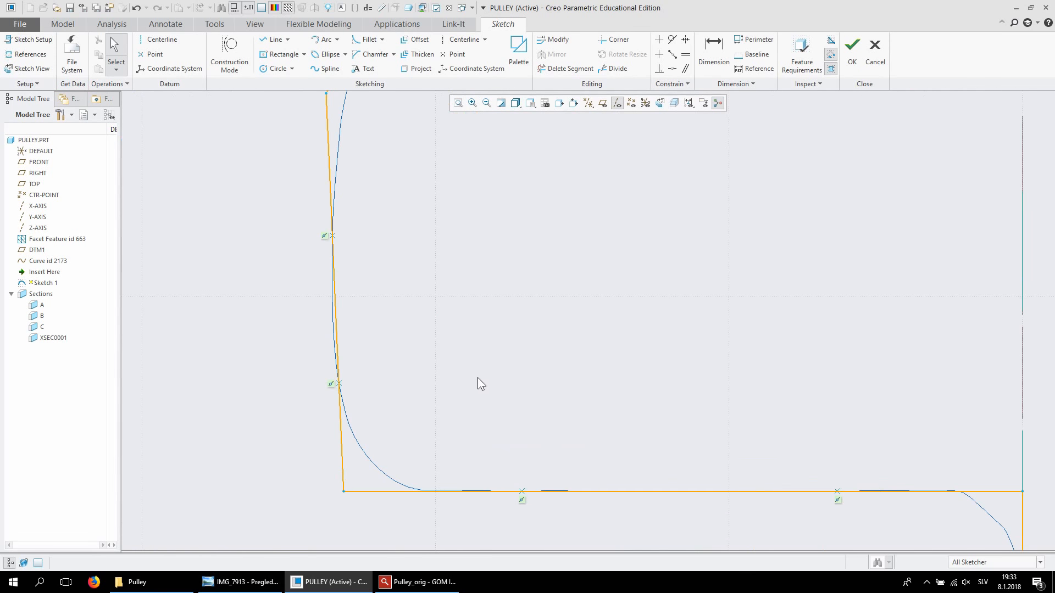
scroll(475, 377, "down", 6)
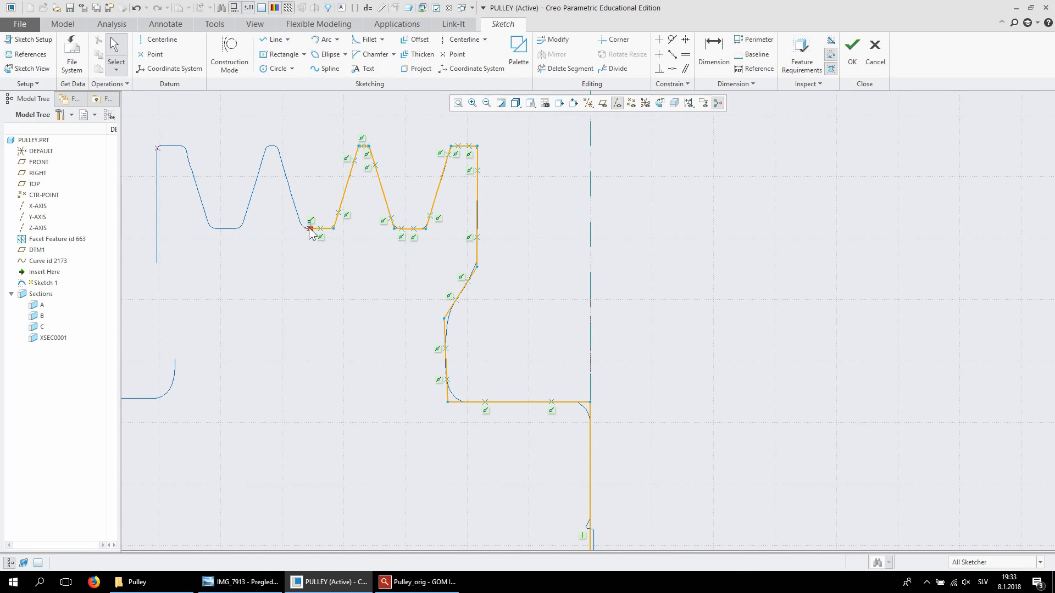
scroll(452, 354, "up", 5)
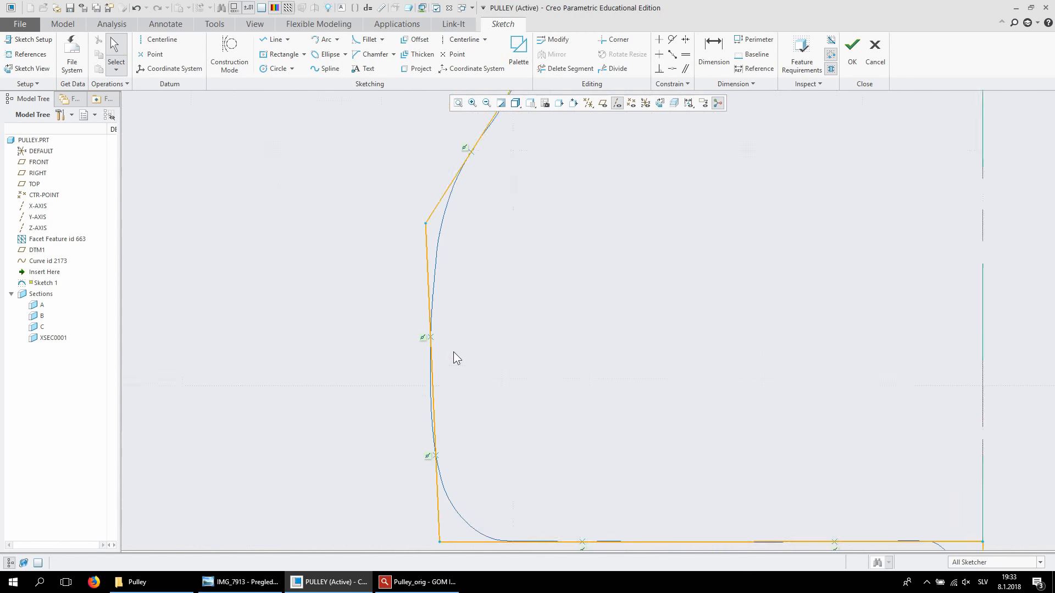
scroll(411, 238, "down", 1)
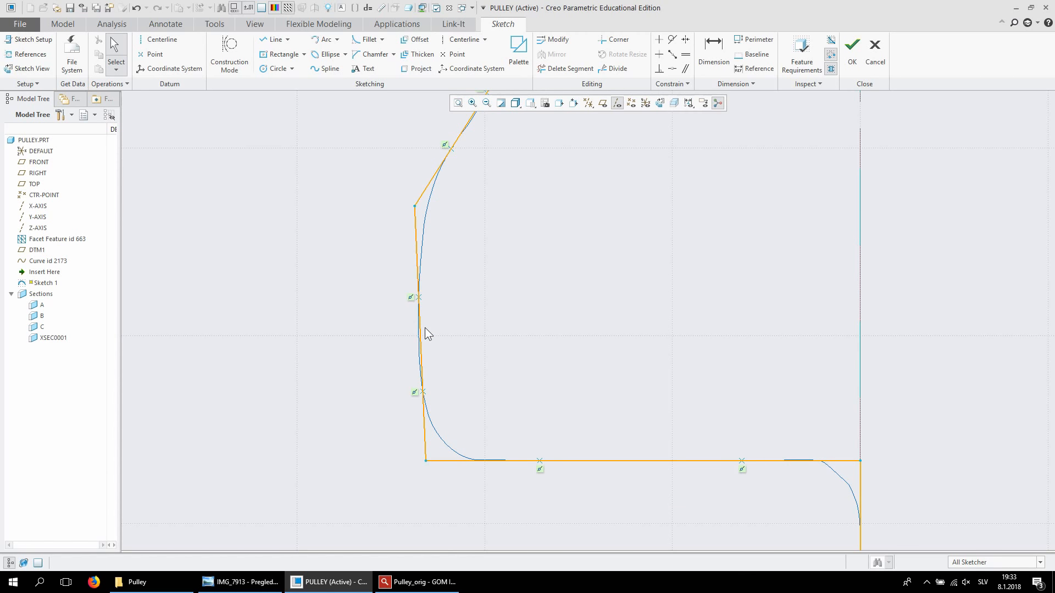
scroll(455, 341, "down", 4)
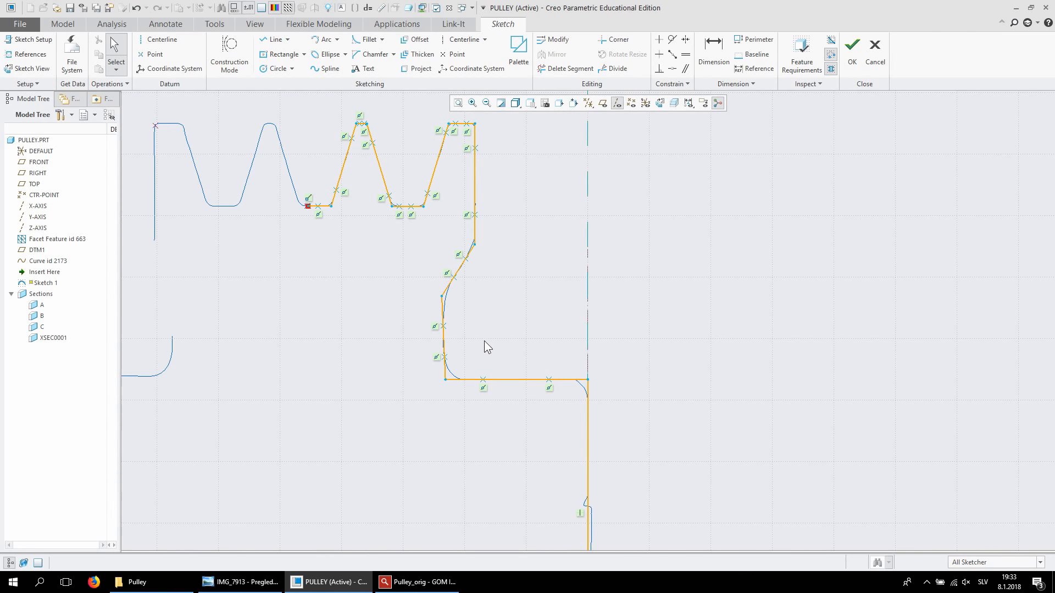
scroll(485, 340, "down", 3)
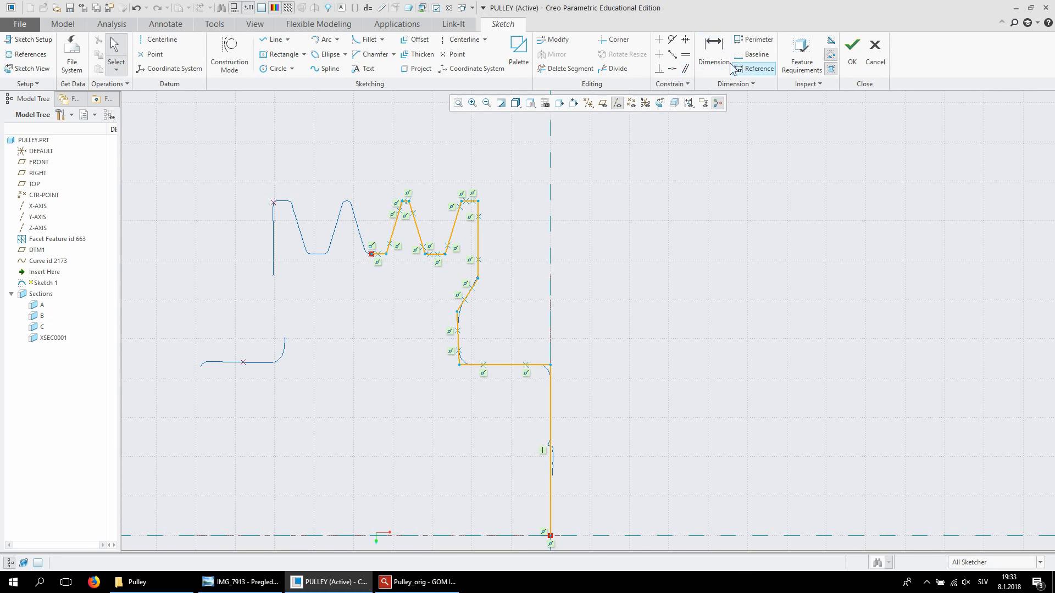
Try vertical constraints on the web line and the rim's side-face line, checking the fit against the scanned curve
left_click(658, 39)
scroll(461, 342, "down", 2)
scroll(461, 342, "down", 2)
left_click(457, 345)
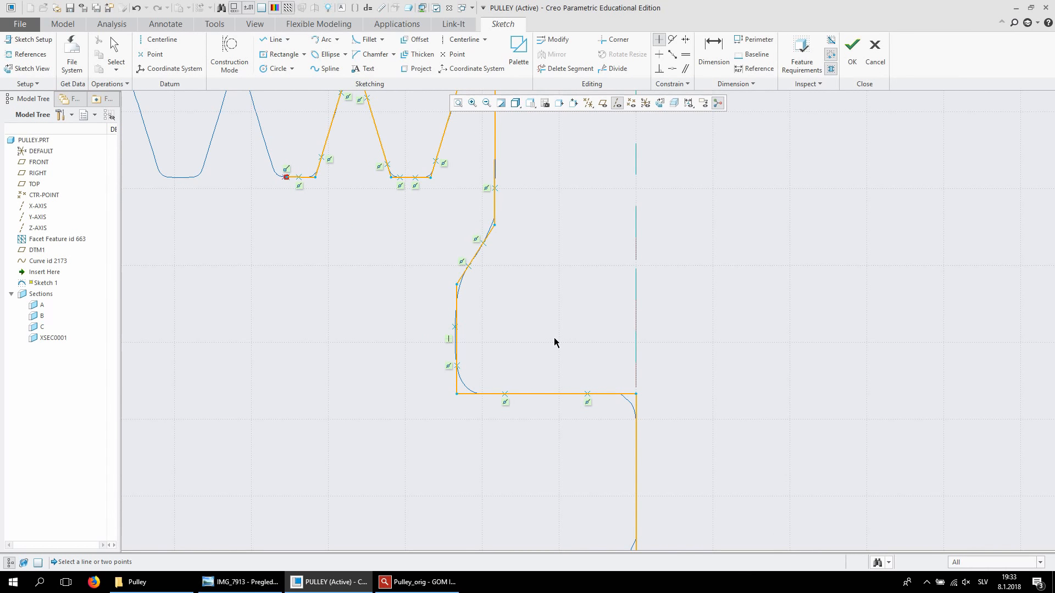
scroll(554, 341, "up", 2)
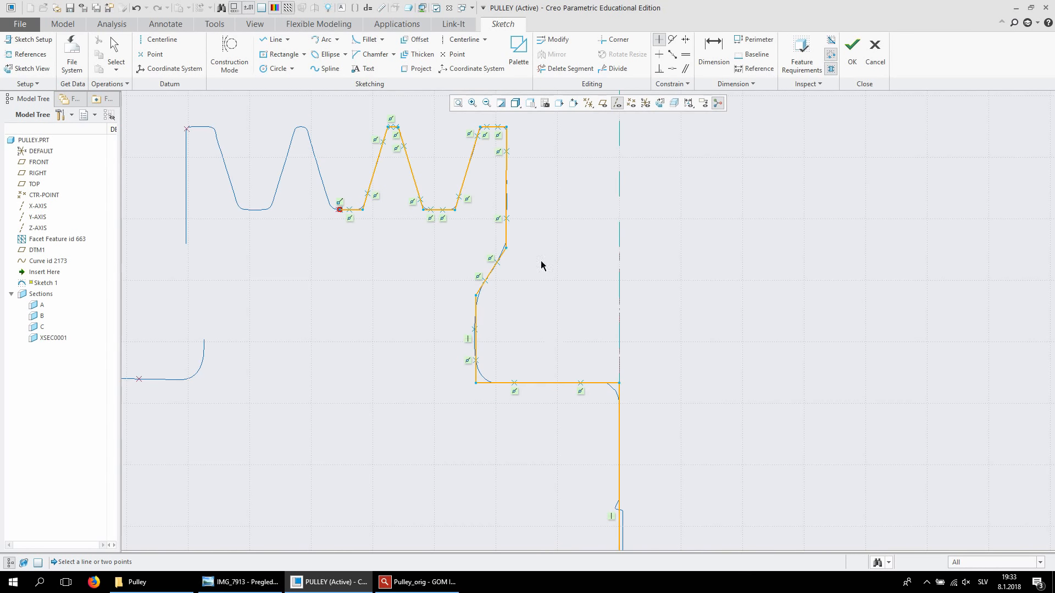
left_click(511, 185)
scroll(511, 151, "down", 3)
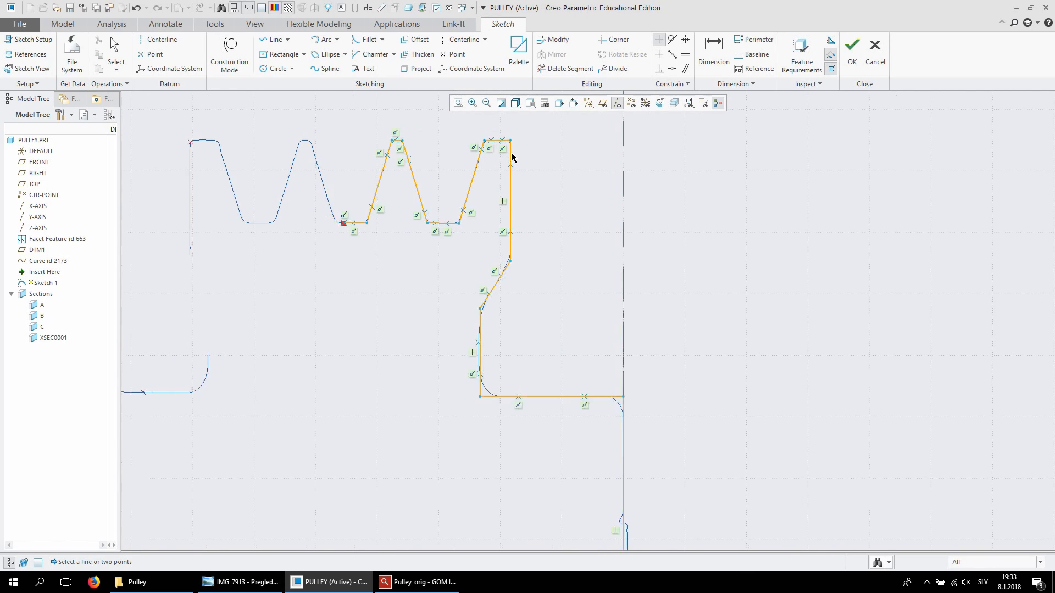
scroll(511, 161, "up", 3)
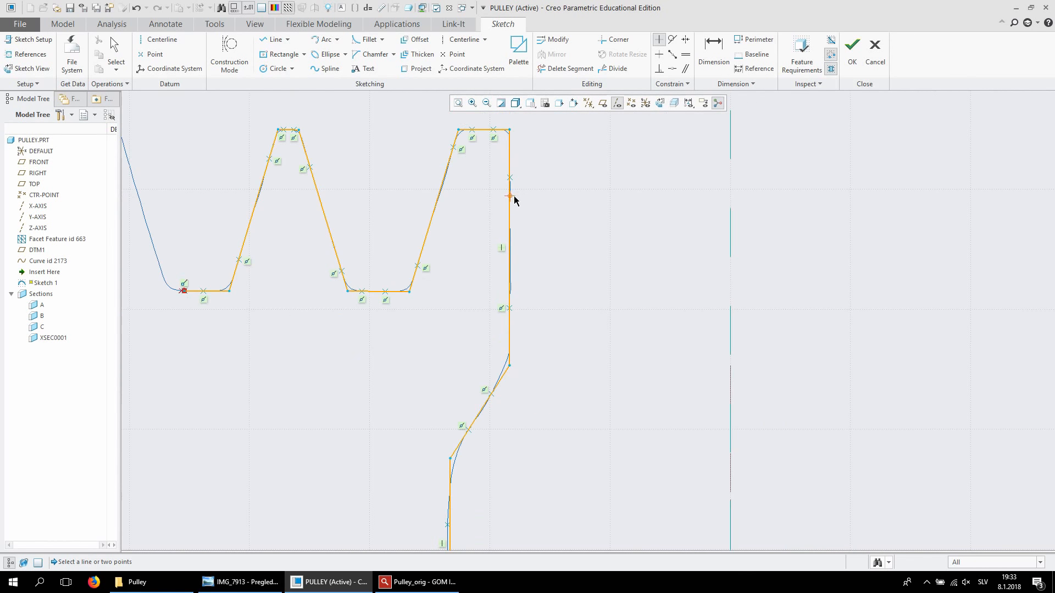
scroll(457, 241, "down", 3)
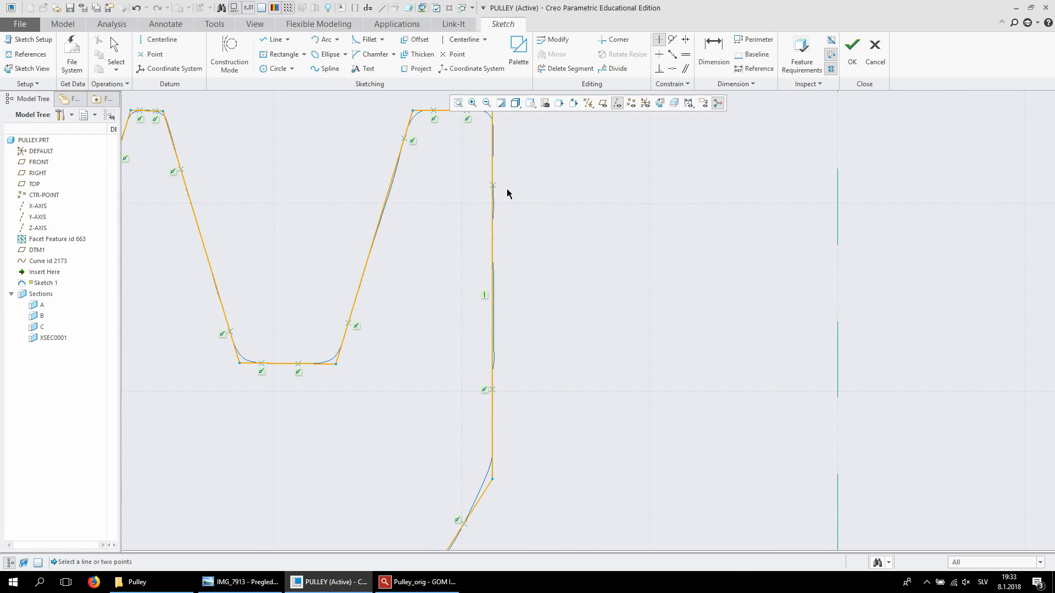
scroll(506, 189, "up", 3)
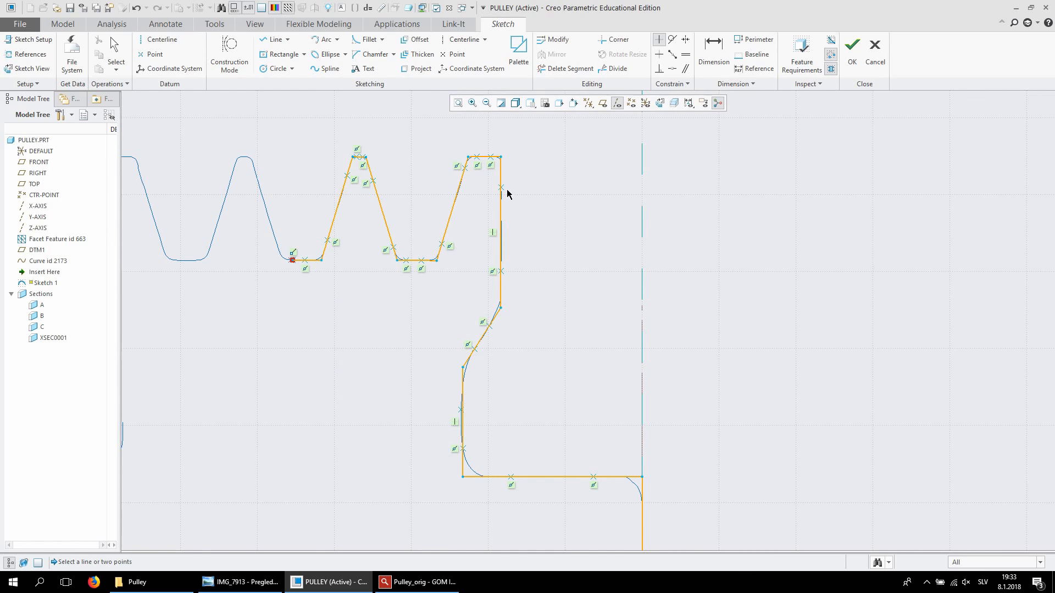
Undo the vertical constraints on the web and rim side-face lines and redo them for comparison
left_click(137, 9)
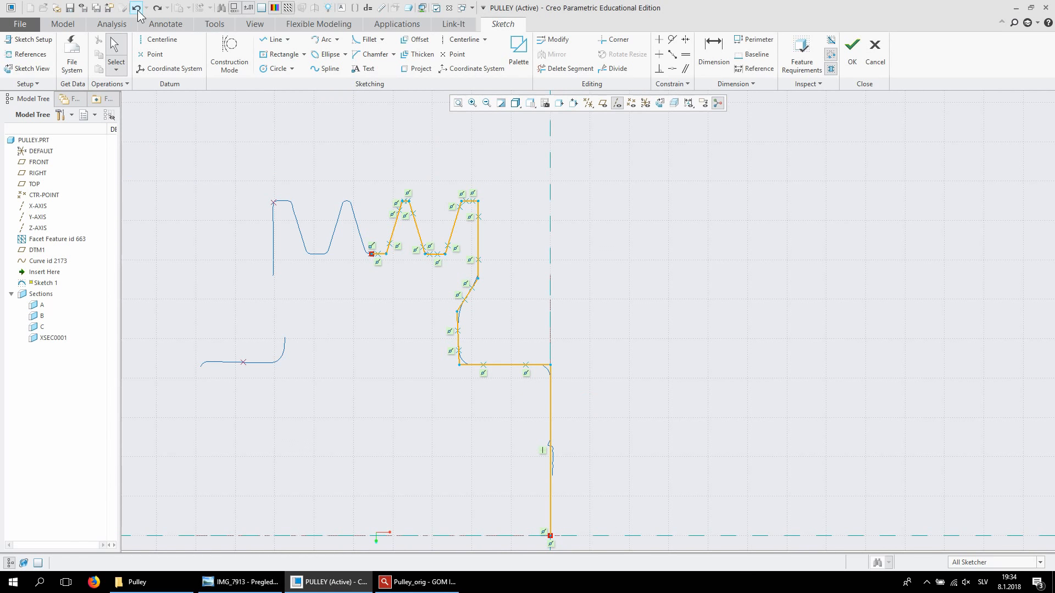
left_click(156, 8)
left_click(156, 8)
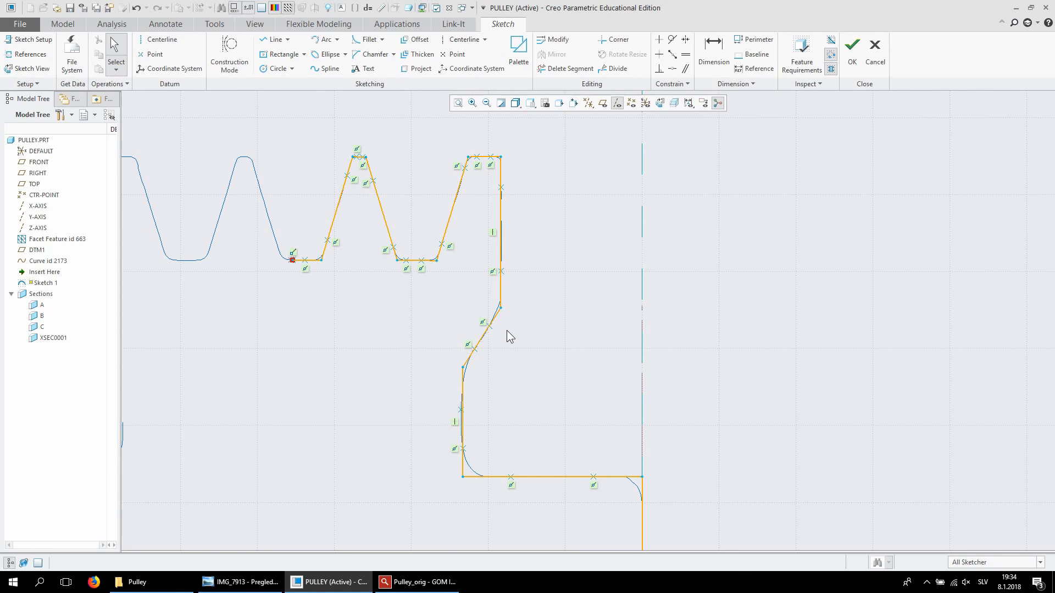
Check the transition between rim and web against the scanned curve and undo both vertical constraints
scroll(507, 330, "down", 2)
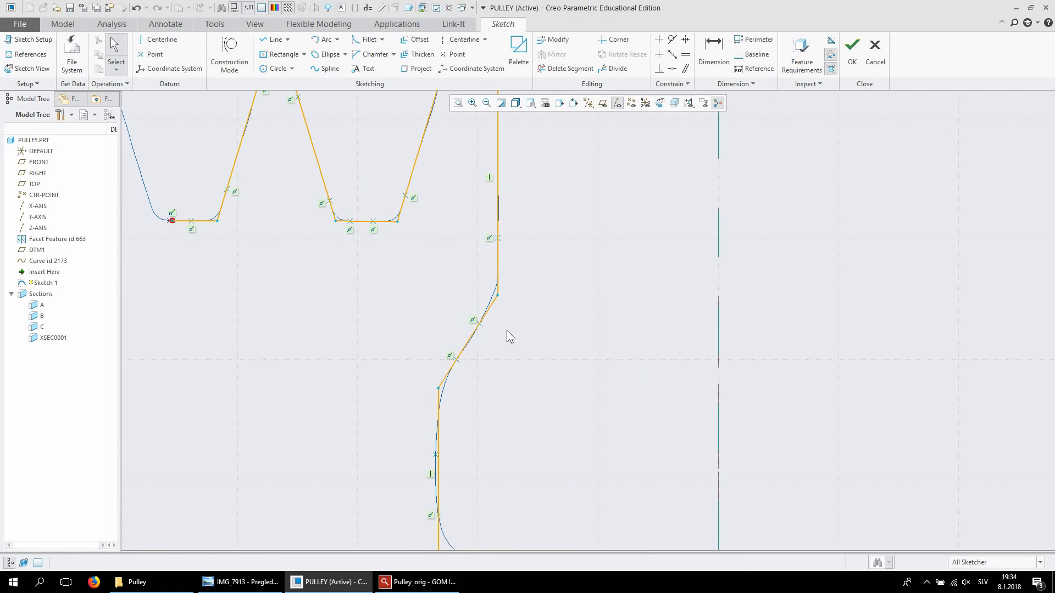
scroll(507, 330, "up", 2)
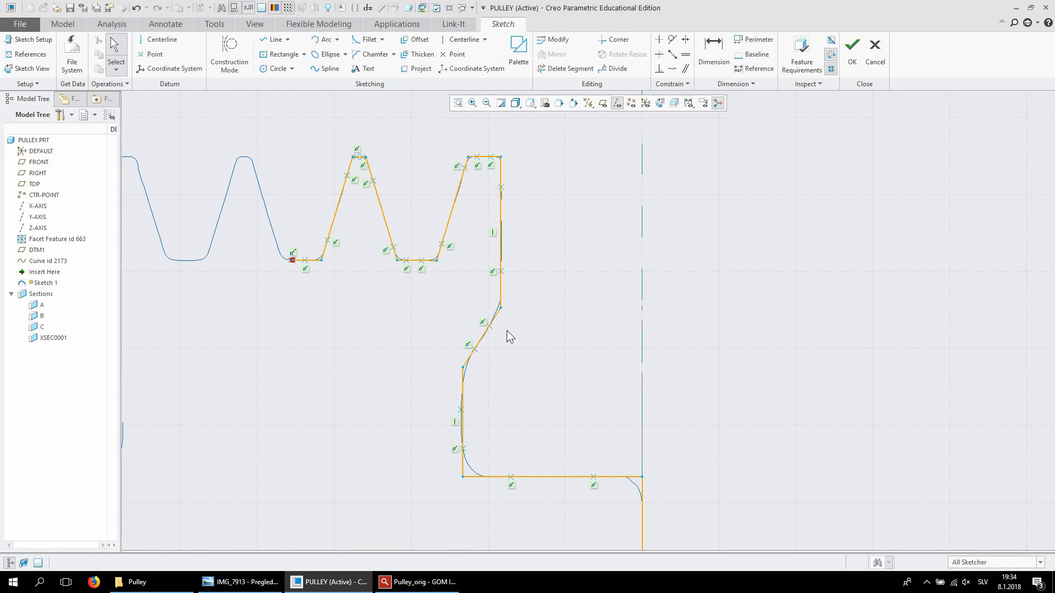
scroll(507, 330, "up", 1)
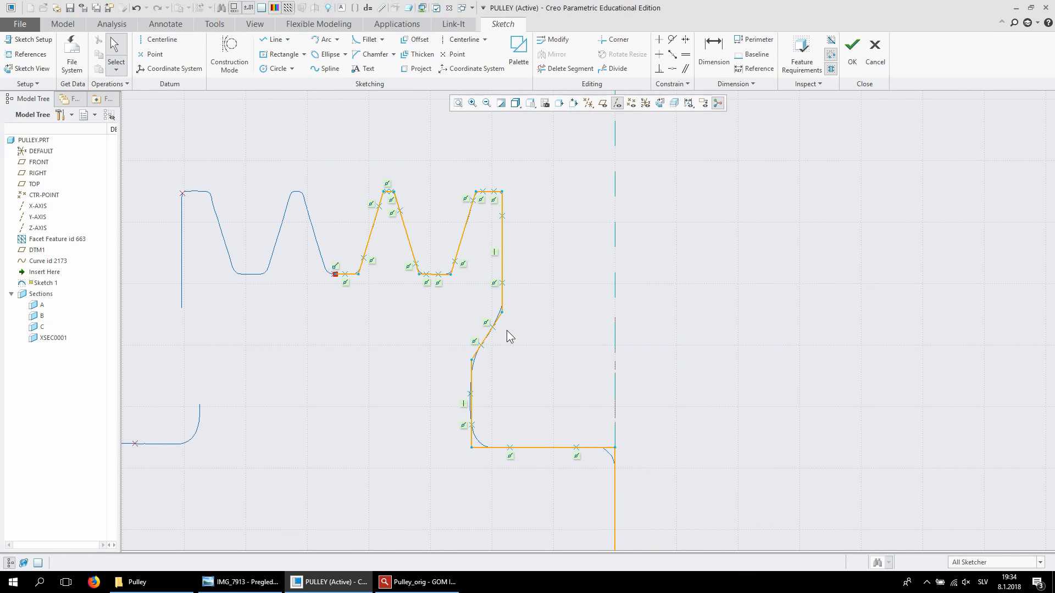
left_click(135, 8)
left_click(135, 9)
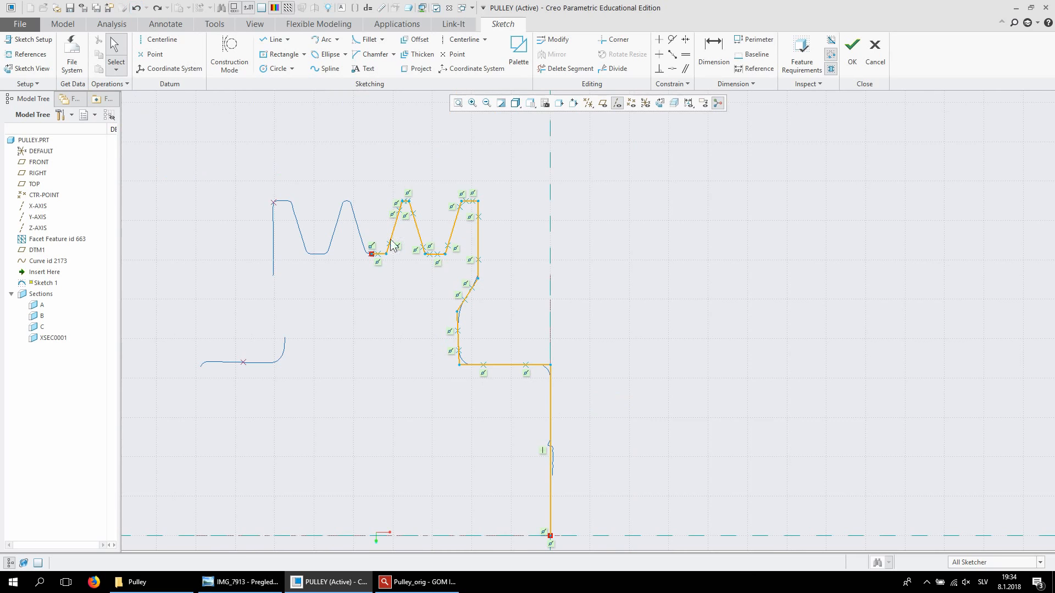
Set the selection filter to Constraint, then box-select and delete the coincidence constraints on the profile from hub shoulder to second groove
scroll(481, 258, "down", 1)
scroll(482, 261, "up", 1)
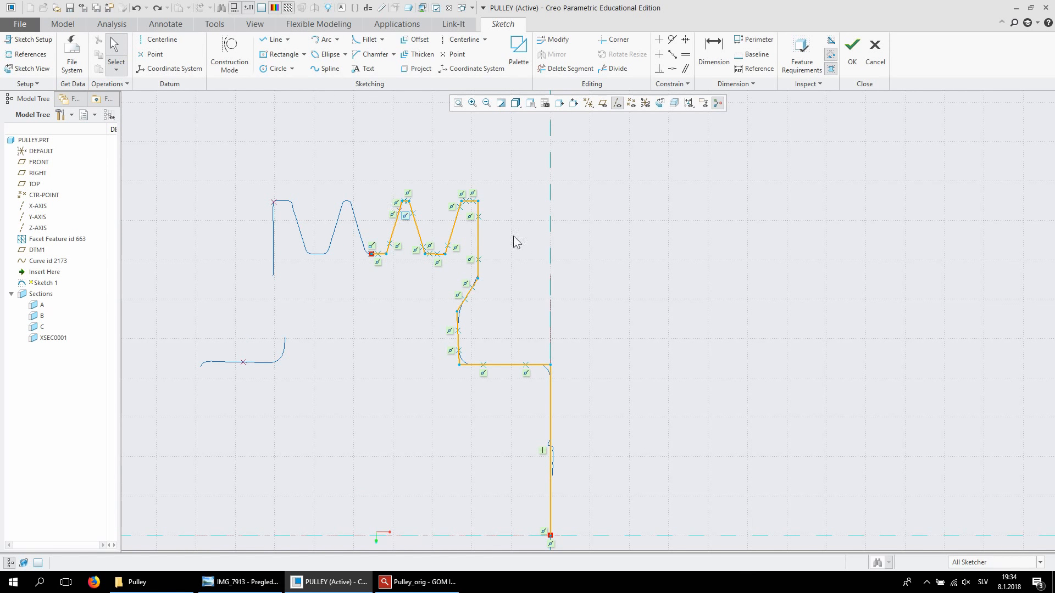
left_click(1040, 563)
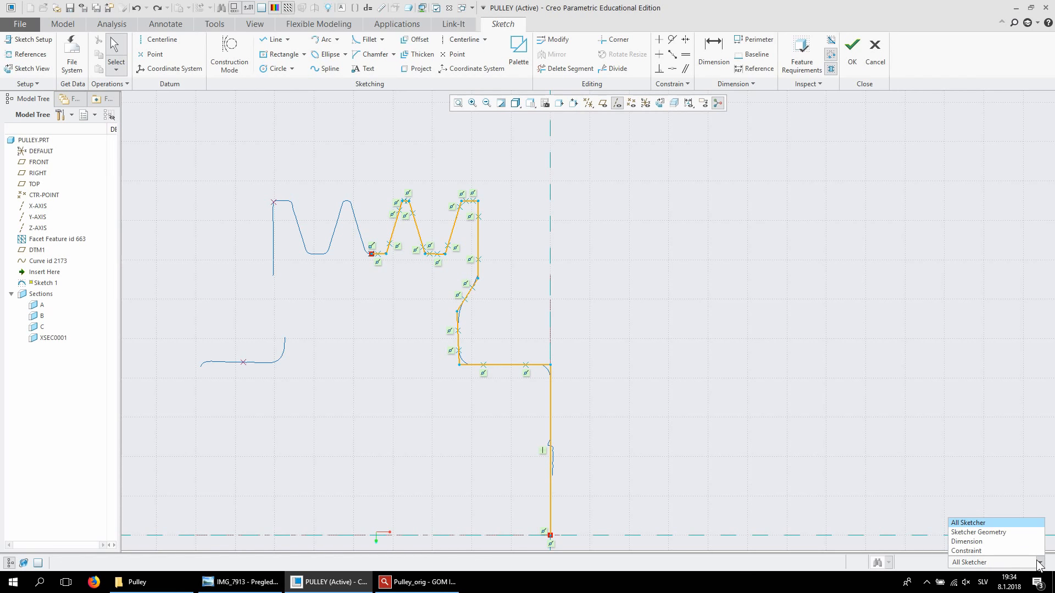
left_click(968, 551)
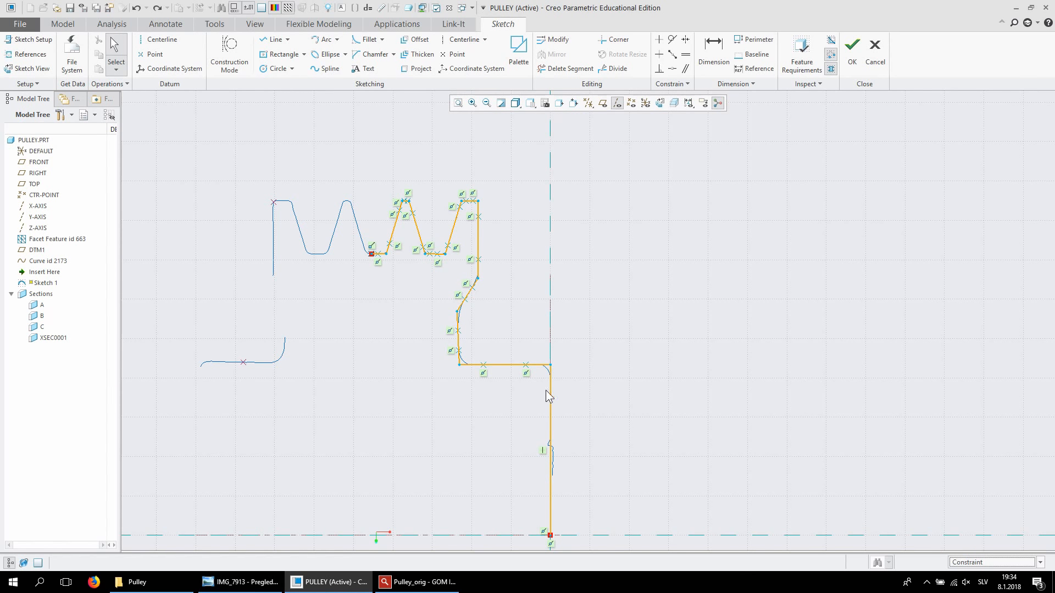
mouse_move(544, 401)
left_mouse_down()
mouse_move(463, 270)
mouse_move(355, 176)
left_mouse_up()
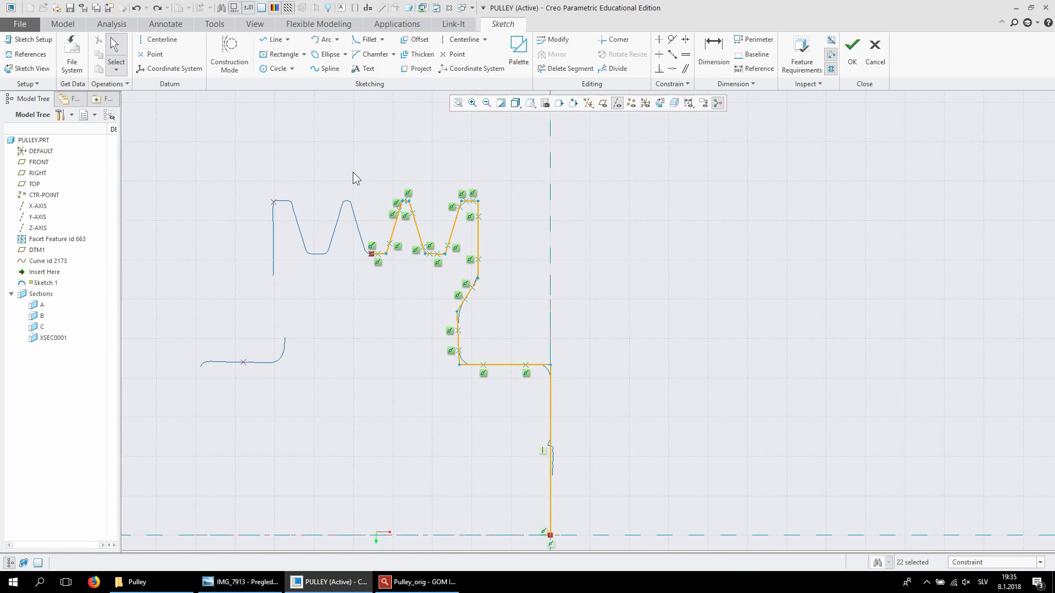
left_click_drag(543, 394, 338, 170)
scroll(409, 221, "up", 2)
scroll(409, 220, "up", 2)
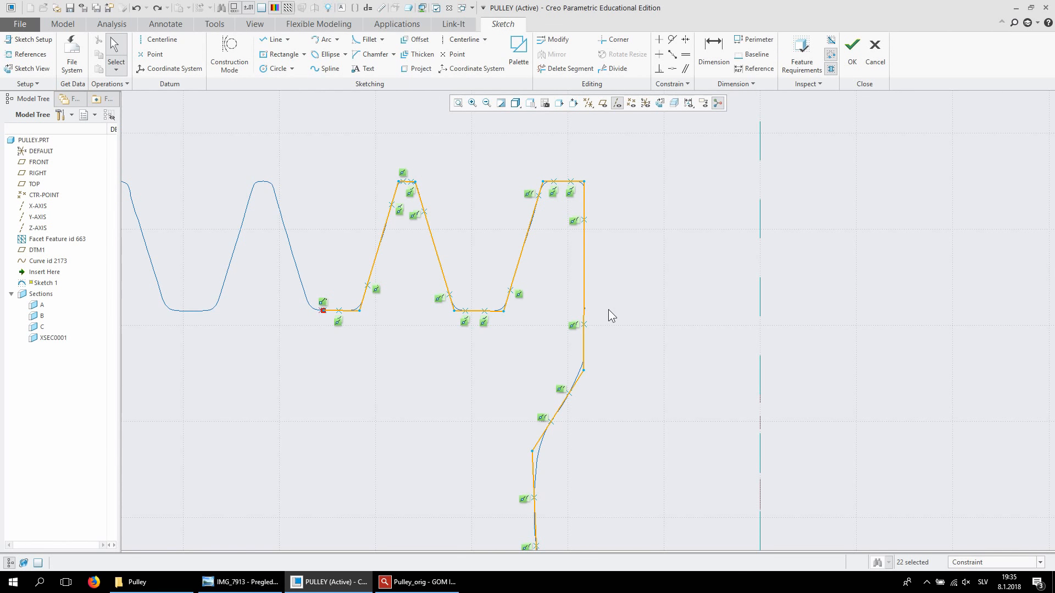
key("Delete")
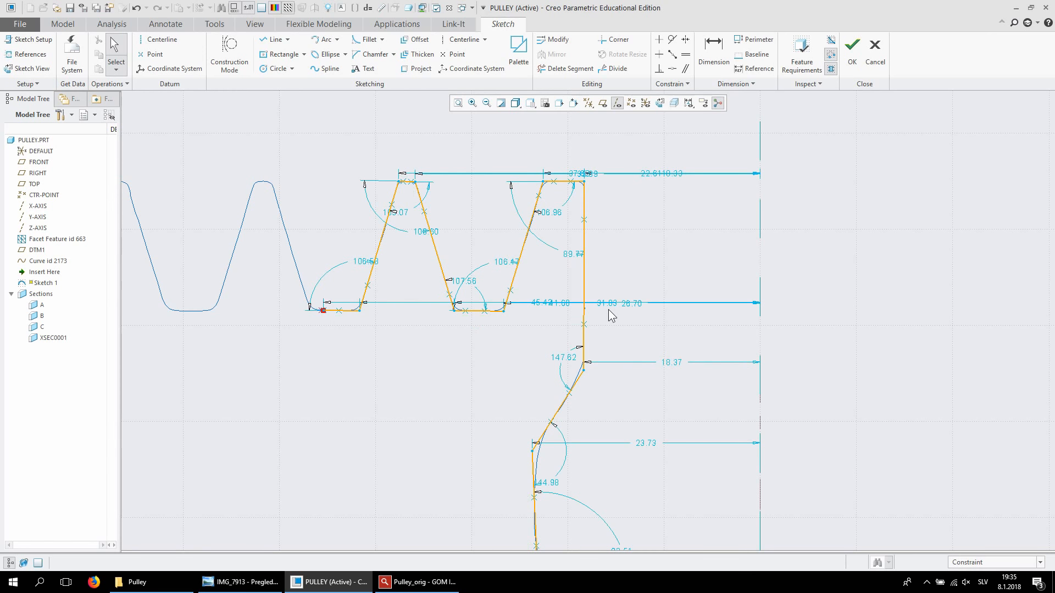
scroll(608, 316, "up", 6)
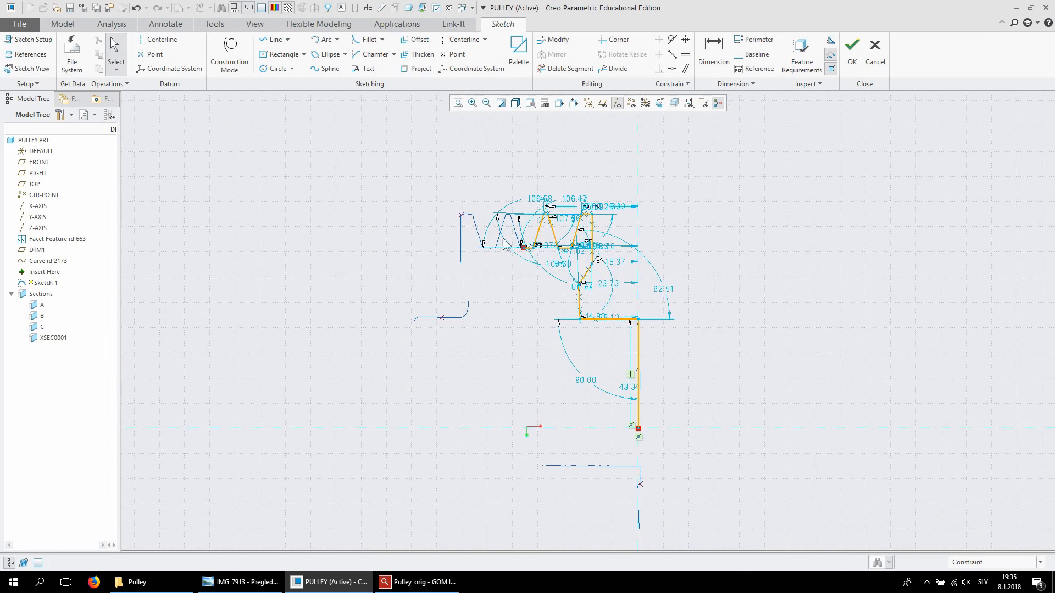
Apply vertical constraints to the web line and the rim's side-face line of the profile
scroll(653, 368, "down", 3)
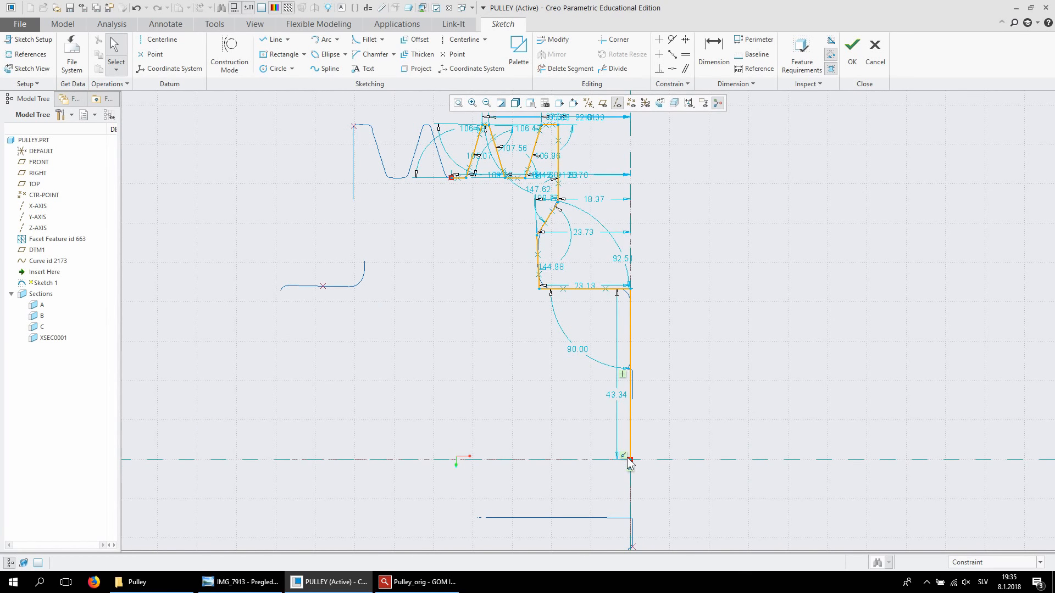
scroll(629, 463, "down", 6)
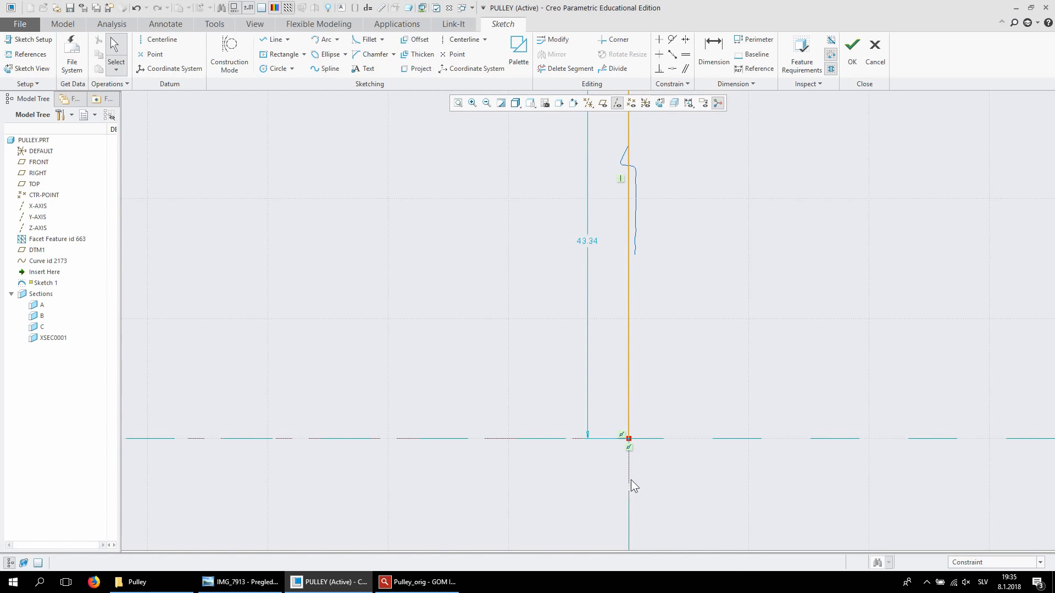
scroll(625, 467, "up", 5)
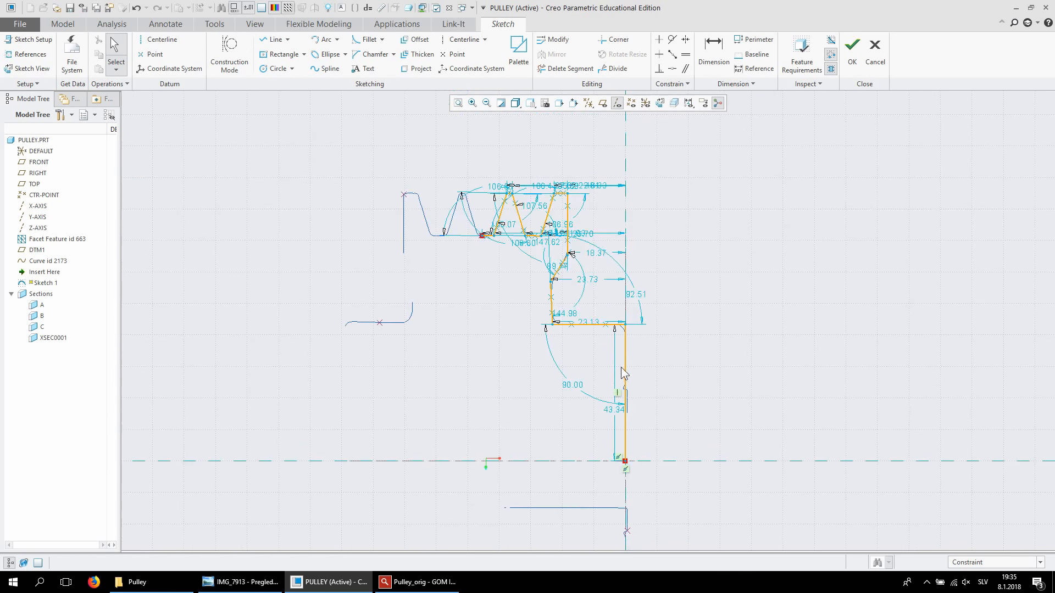
scroll(615, 355, "down", 2)
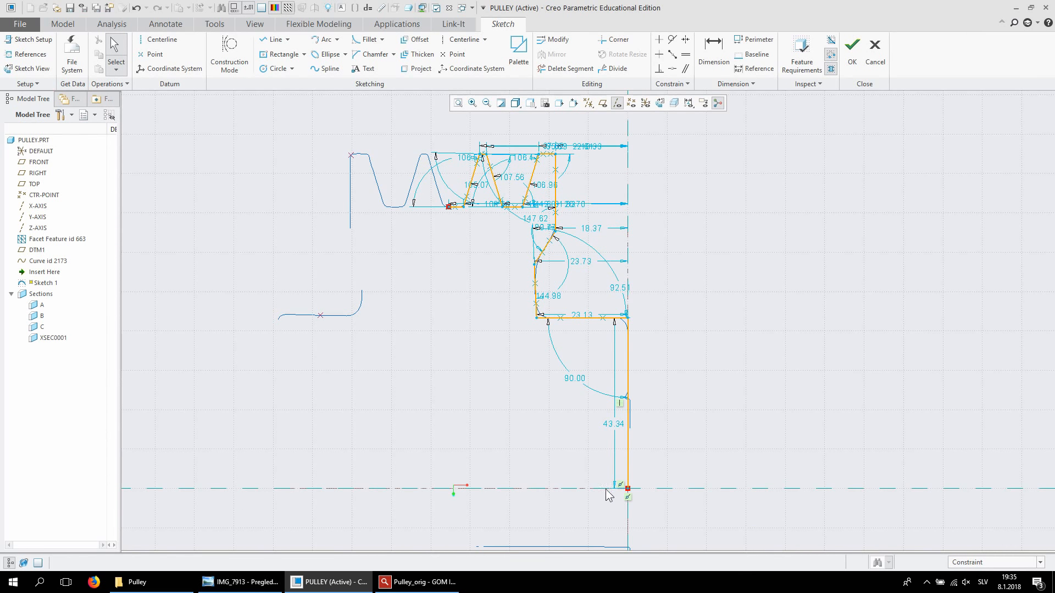
scroll(599, 391, "down", 2)
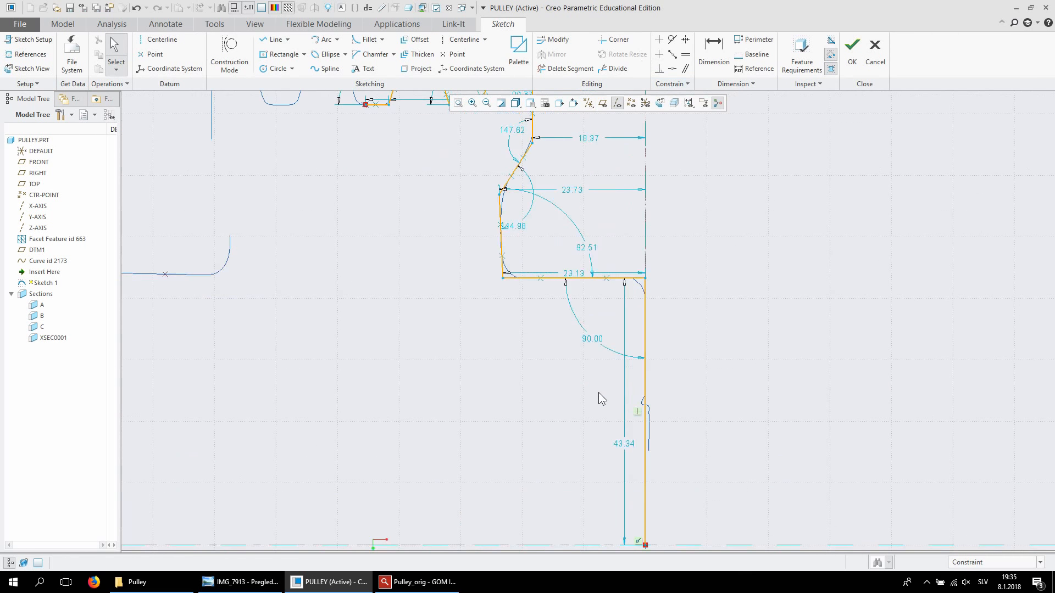
scroll(598, 392, "up", 3)
scroll(561, 221, "down", 2)
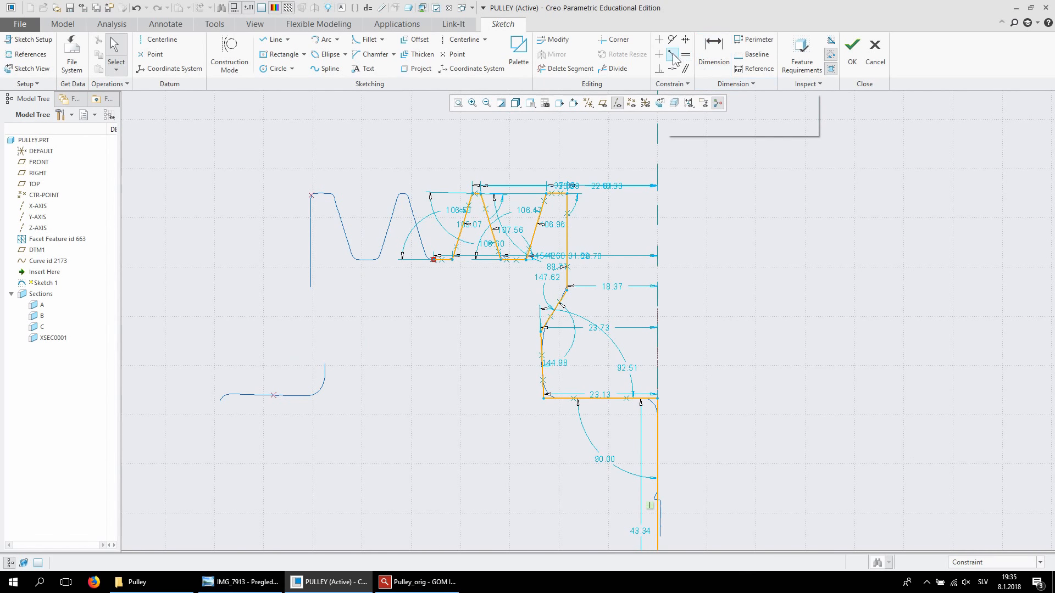
left_click(661, 41)
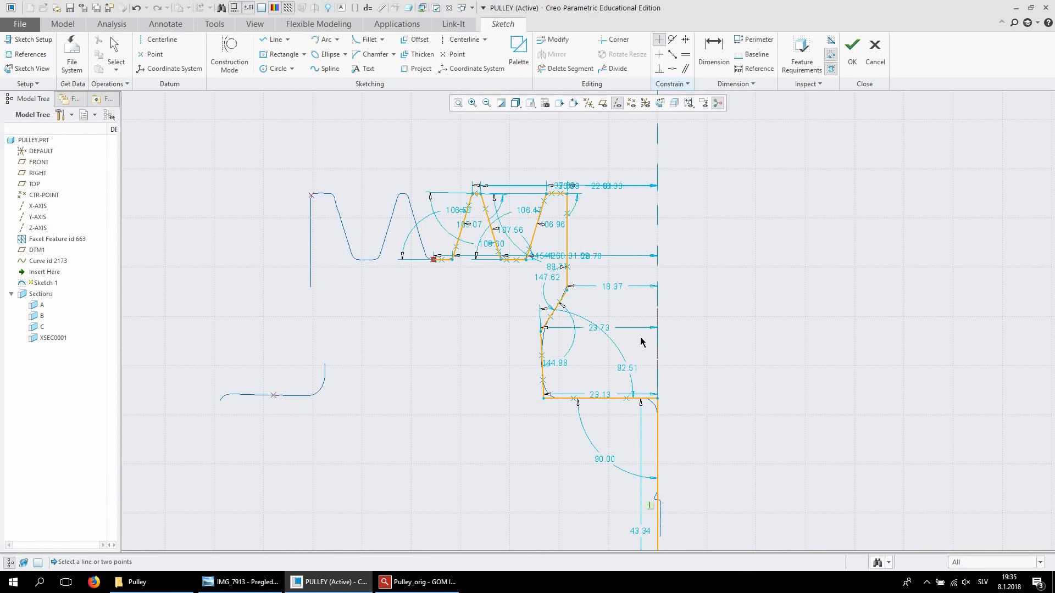
left_click(541, 376)
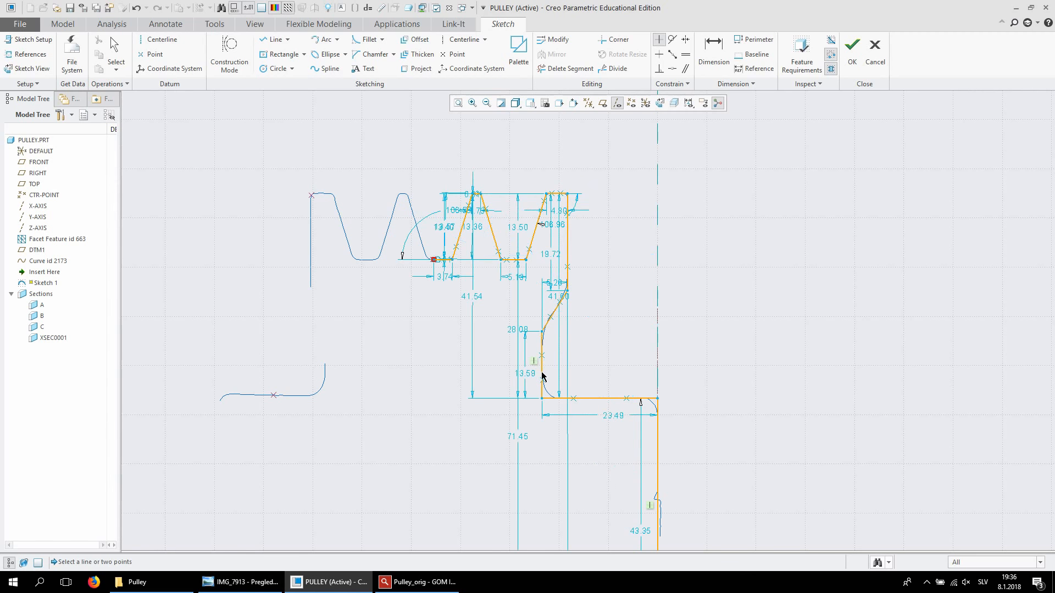
left_click(567, 250)
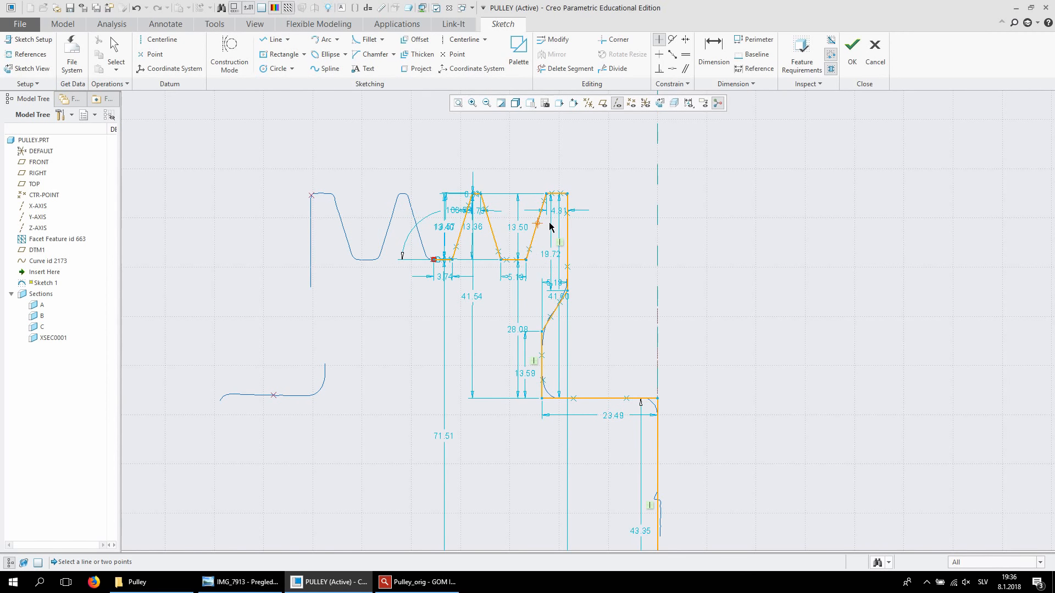
scroll(631, 277, "down", 2)
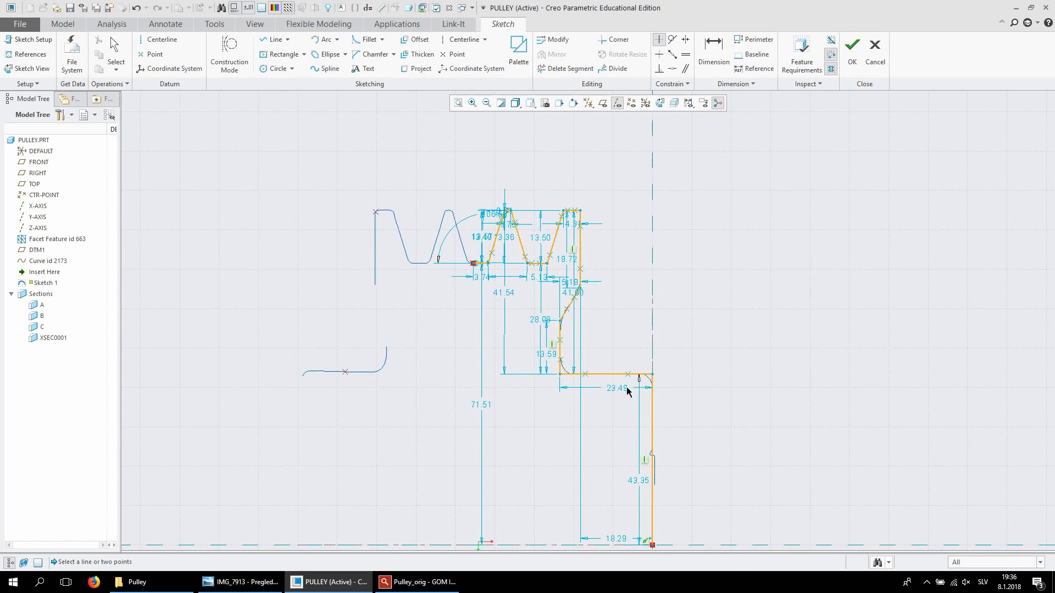
Apply horizontal constraints to the hub shoulder line, both groove-bottom lines and both rim crest lines
left_click(659, 54)
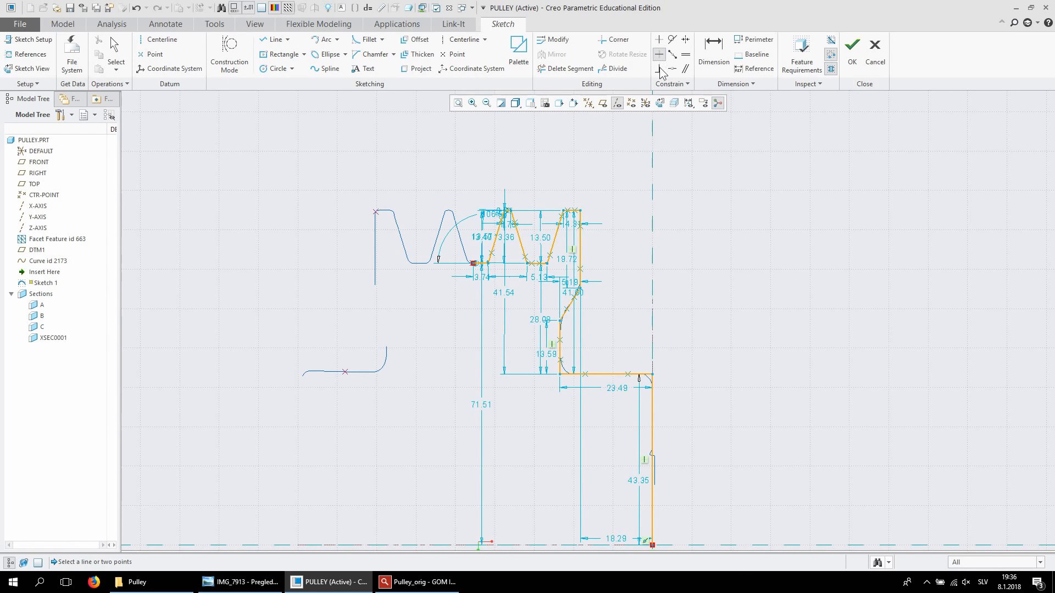
left_click(606, 375)
scroll(575, 214, "up", 5)
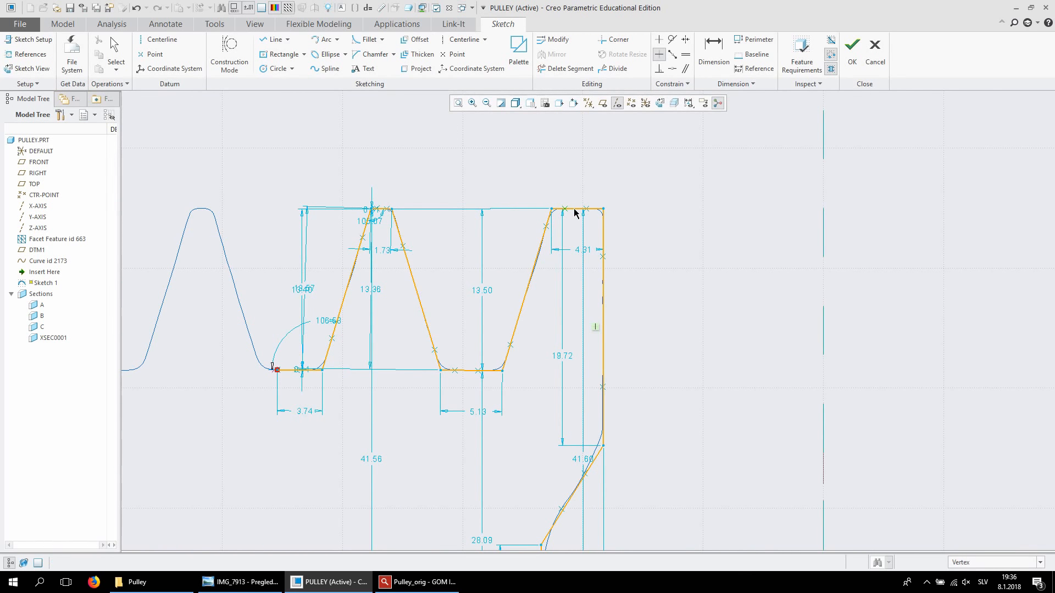
middle_click(583, 226)
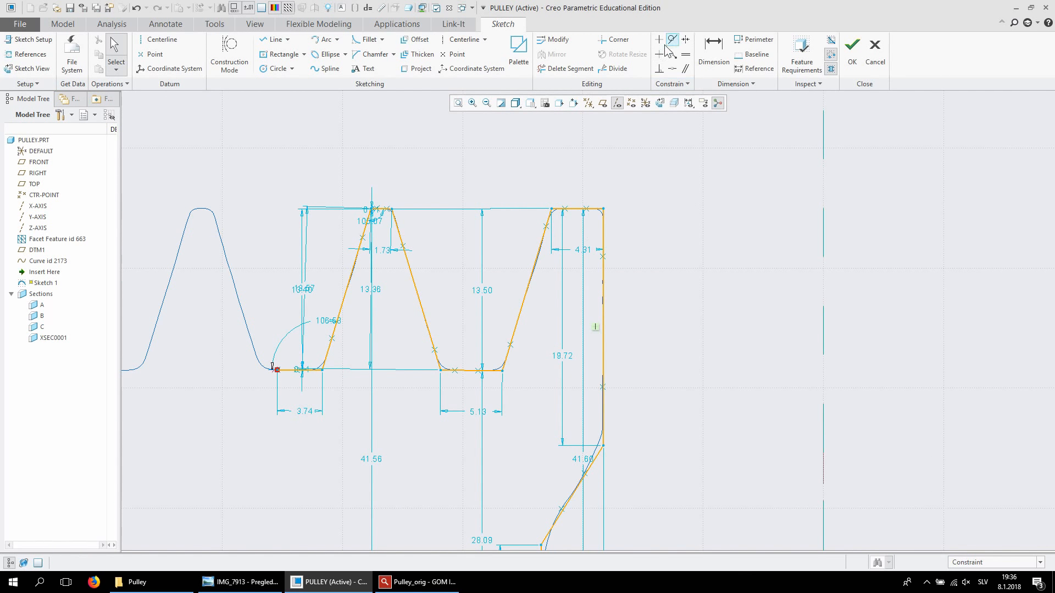
left_click(659, 53)
left_click(572, 209)
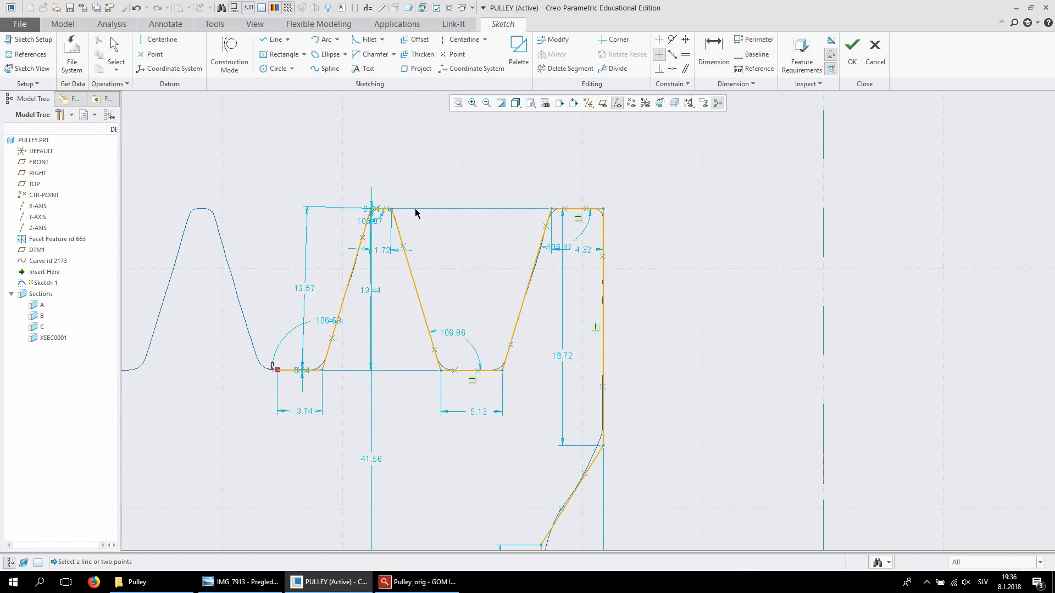
scroll(372, 210, "up", 5)
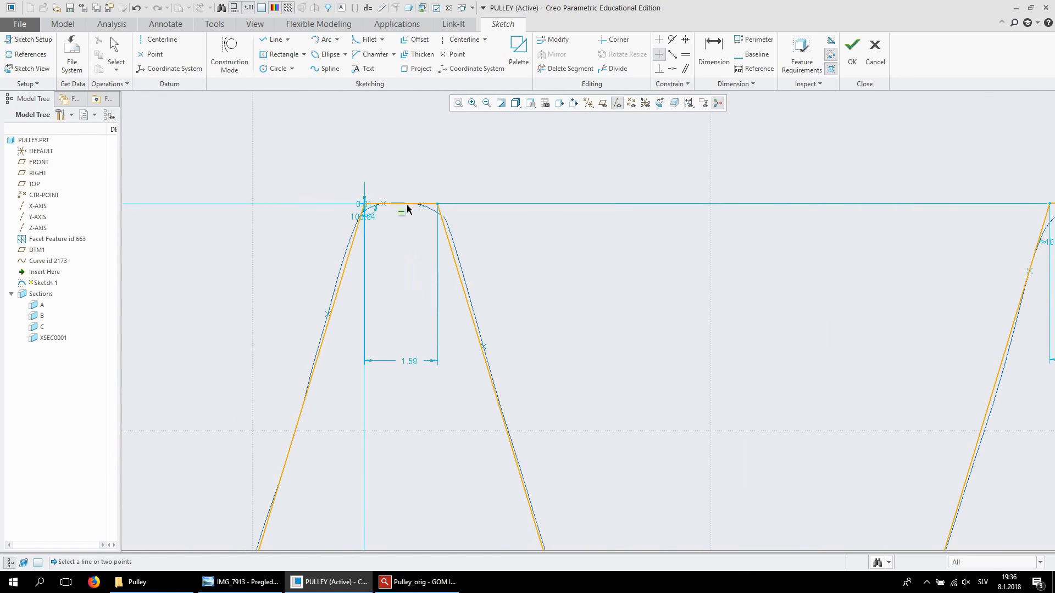
scroll(400, 217, "down", 4)
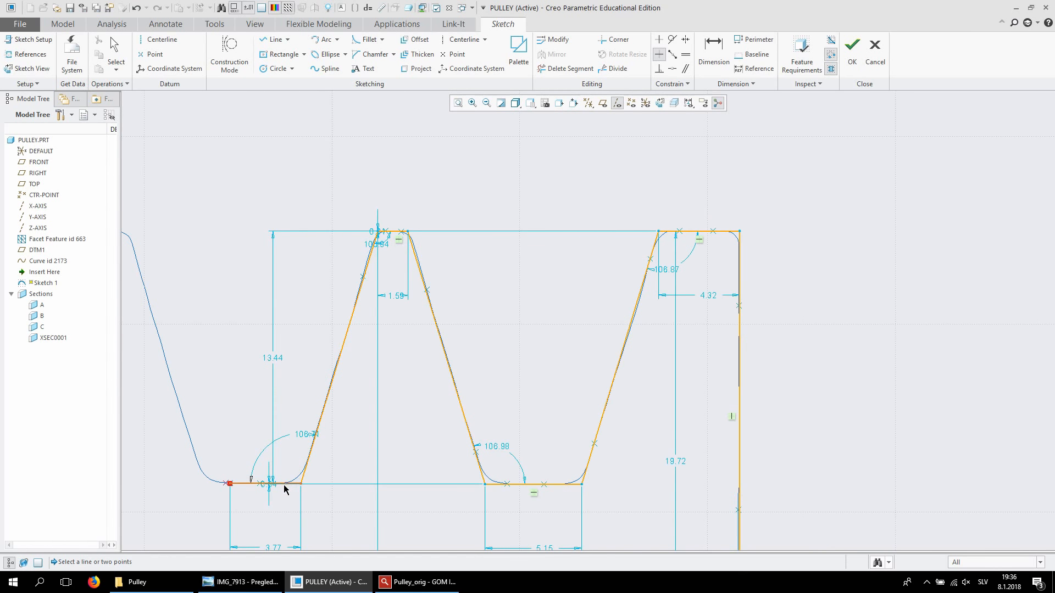
scroll(360, 447, "down", 4)
scroll(429, 292, "up", 3)
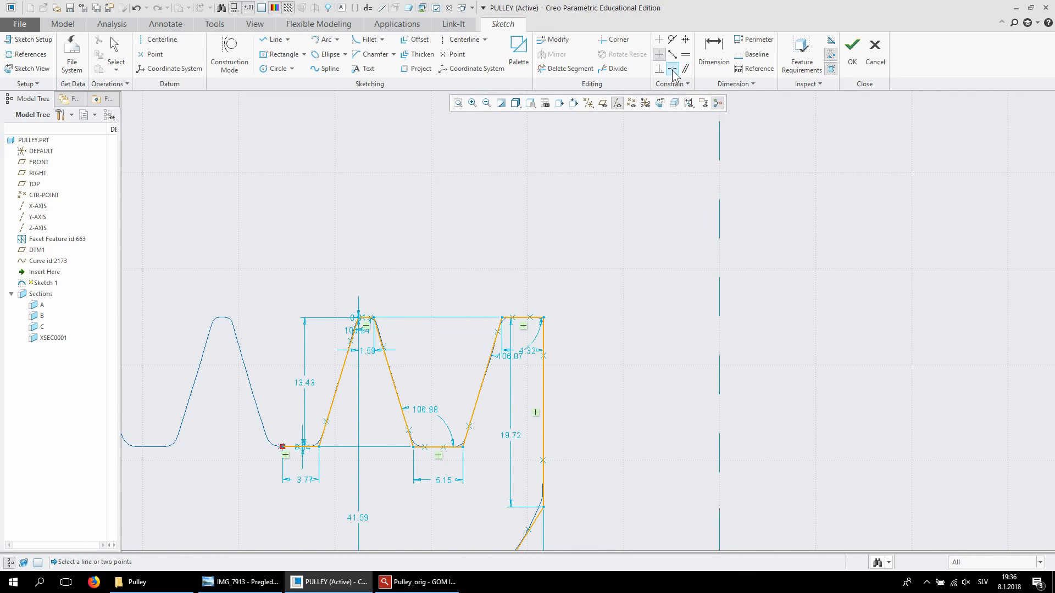
Make the two groove-bottom lines coincident with each other, and likewise the two rim crest lines
left_click(672, 69)
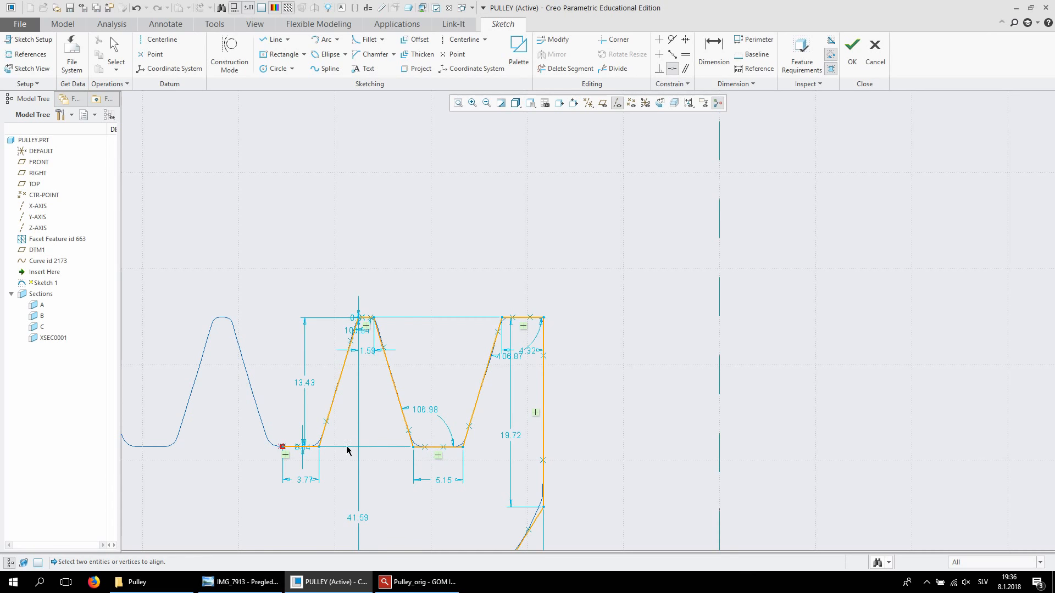
left_click(288, 449)
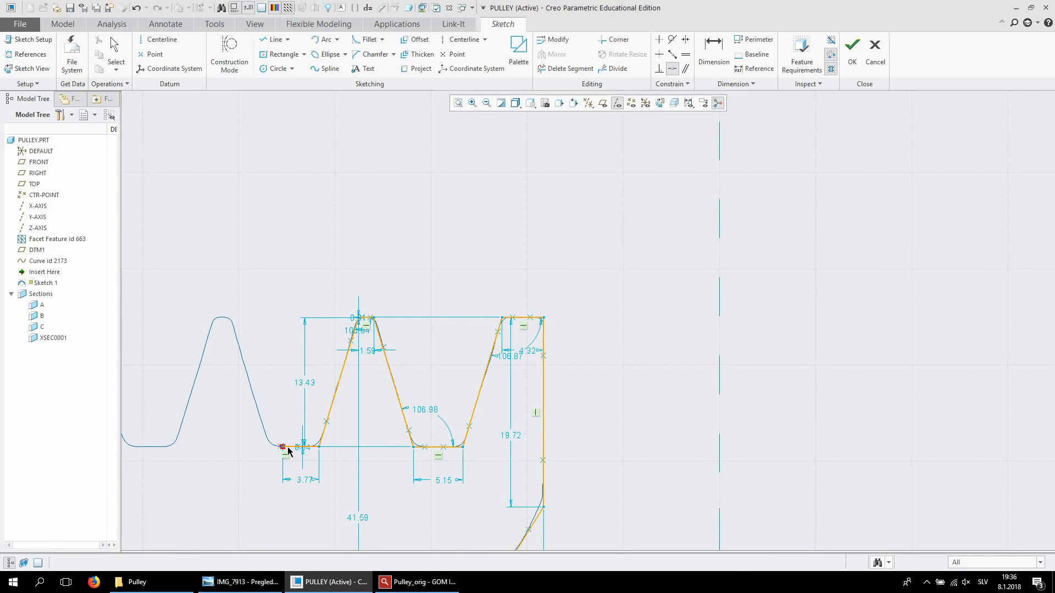
left_click(442, 448)
scroll(366, 322, "down", 5)
left_click(368, 309)
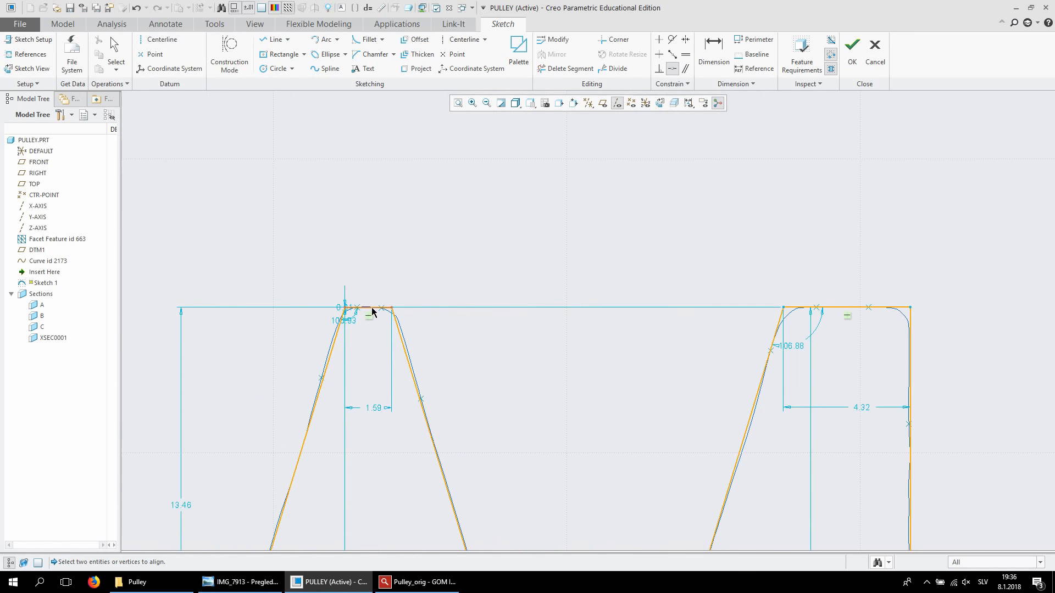
left_click(839, 309)
scroll(839, 309, "up", 8)
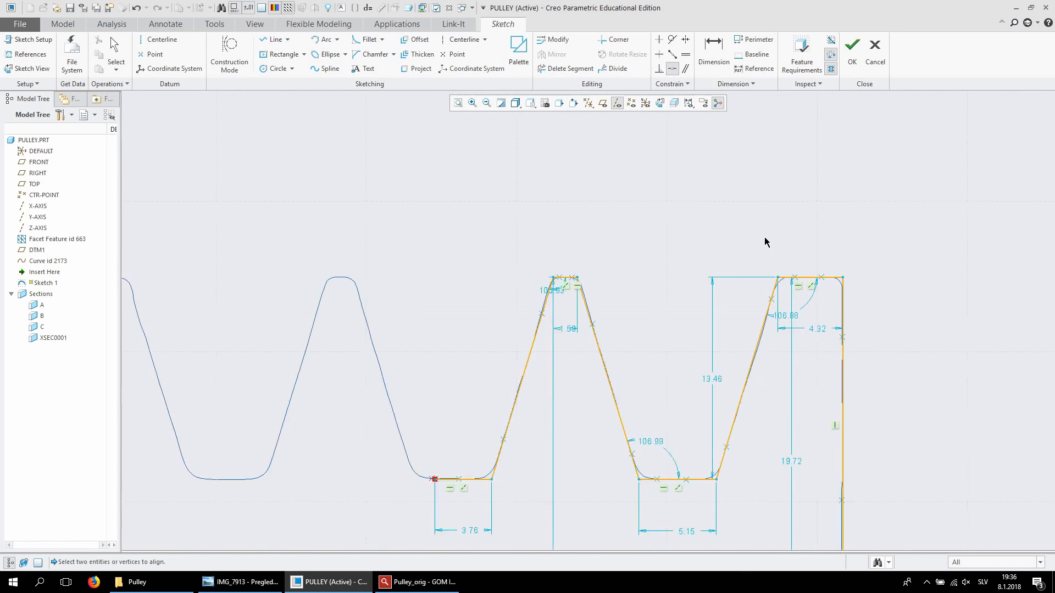
Make the two groove flanks that slope in the same direction parallel, one from each groove
scroll(825, 405, "down", 2)
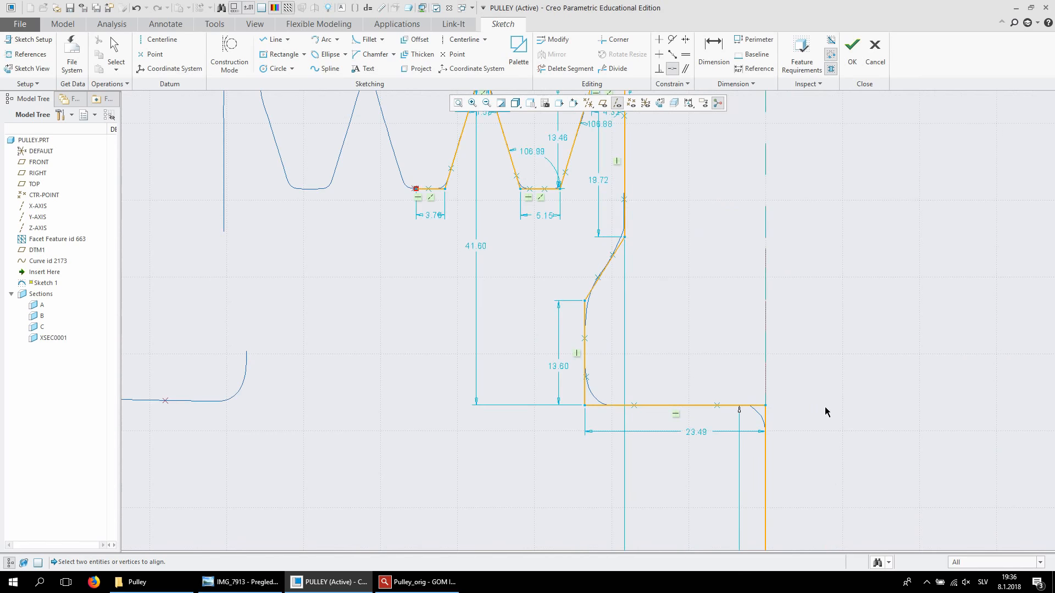
scroll(825, 407, "up", 5)
scroll(734, 275, "down", 7)
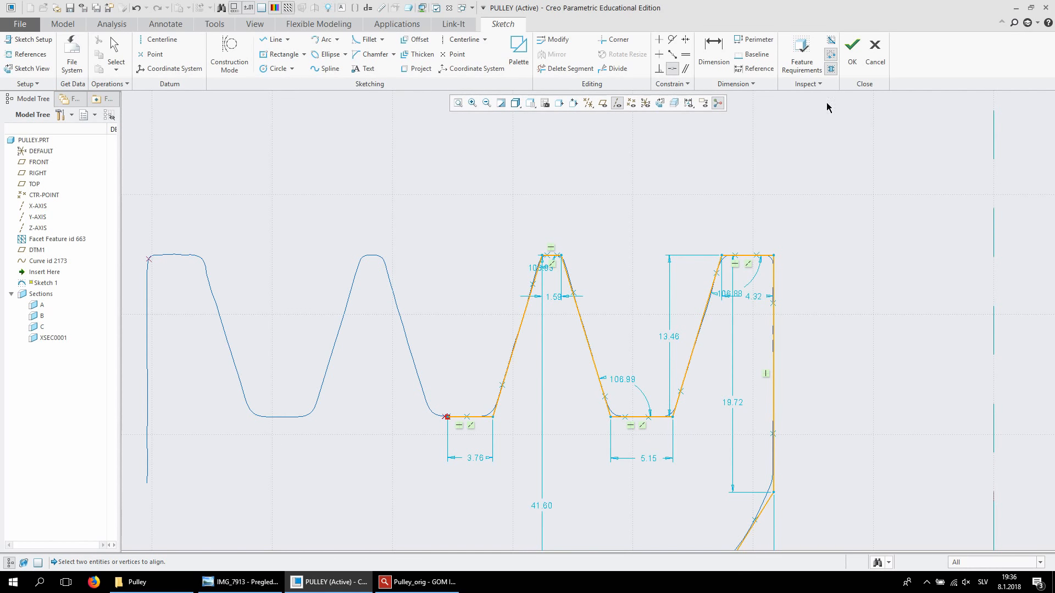
left_click(685, 68)
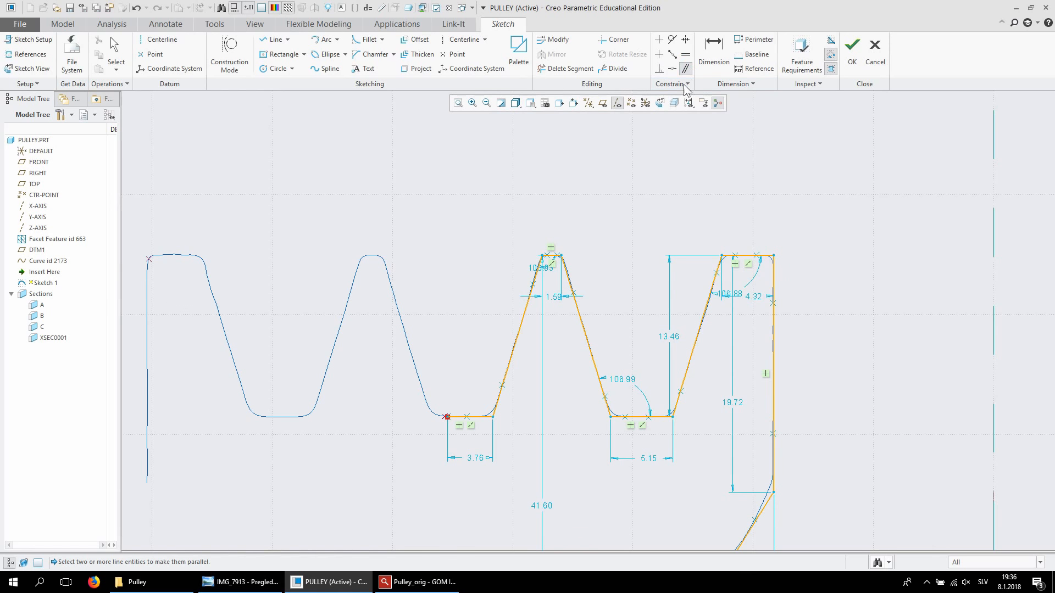
left_click(514, 355)
left_click(693, 360)
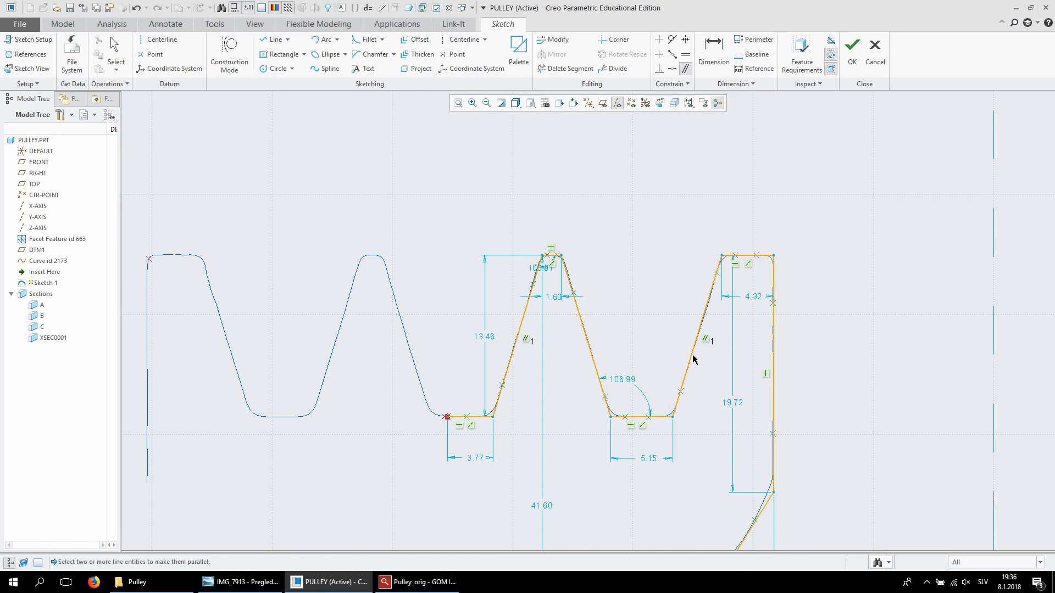
Set the hub shoulder line's horizontal dimension, from the web line to the vertical reference, to 23.5
scroll(714, 357, "down", 4)
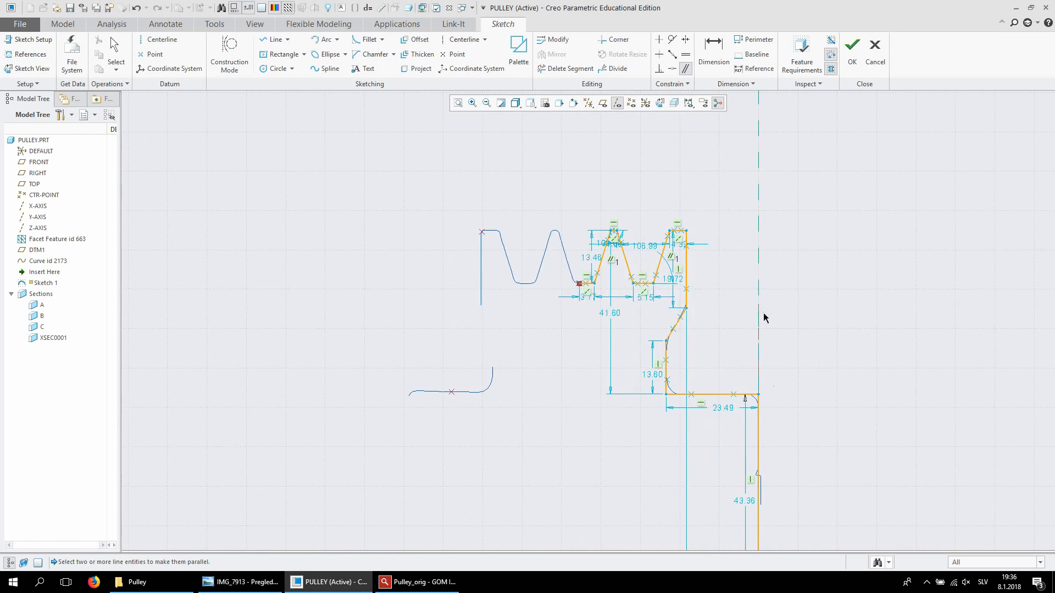
scroll(764, 313, "up", 1)
scroll(707, 295, "down", 2)
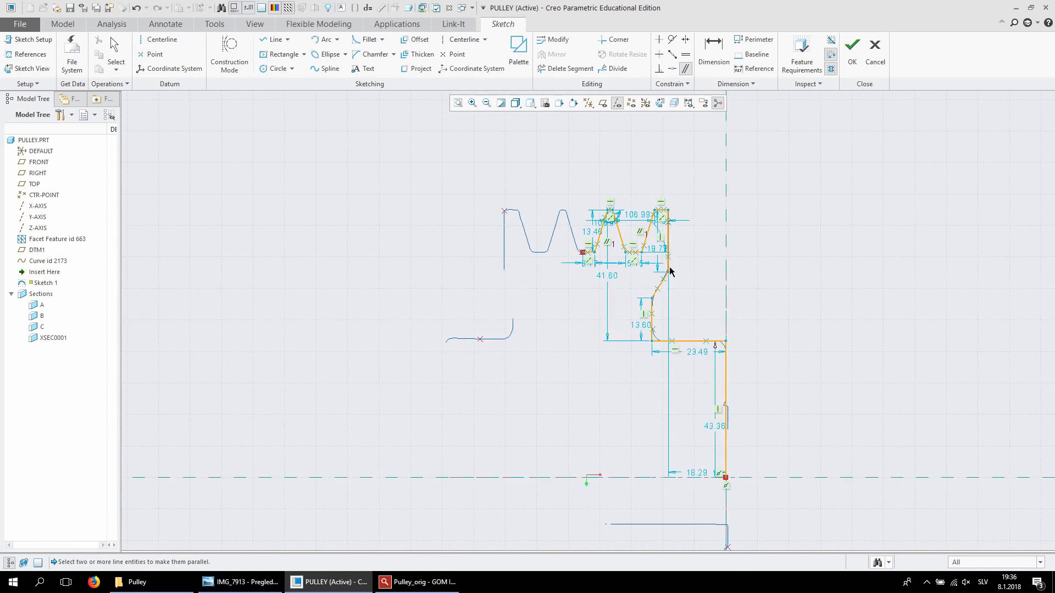
scroll(667, 242, "up", 5)
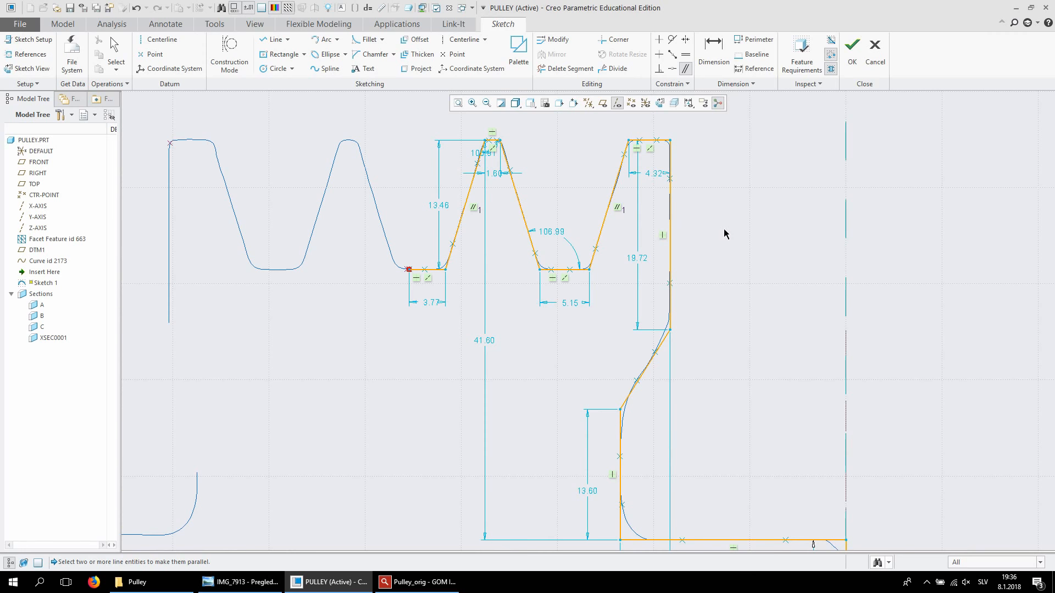
scroll(698, 198, "down", 1)
scroll(698, 198, "down", 1)
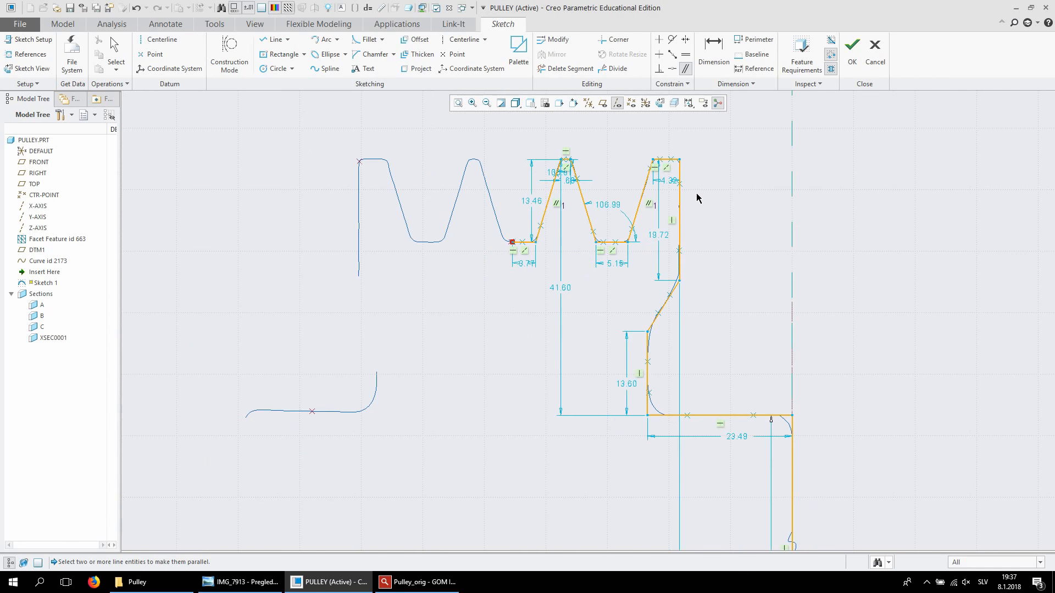
scroll(698, 197, "down", 2)
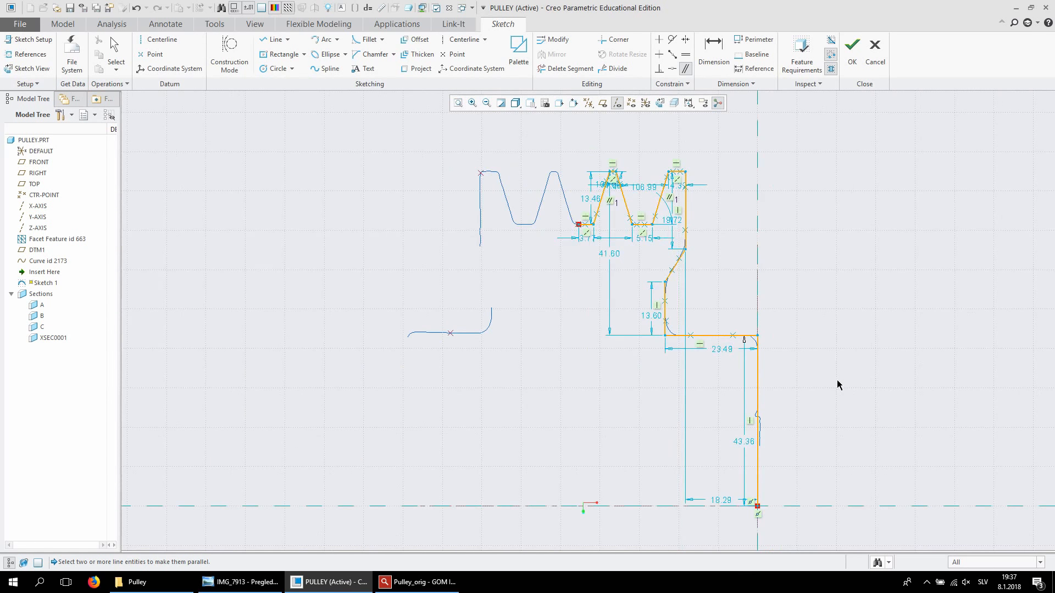
scroll(839, 385, "up", 2)
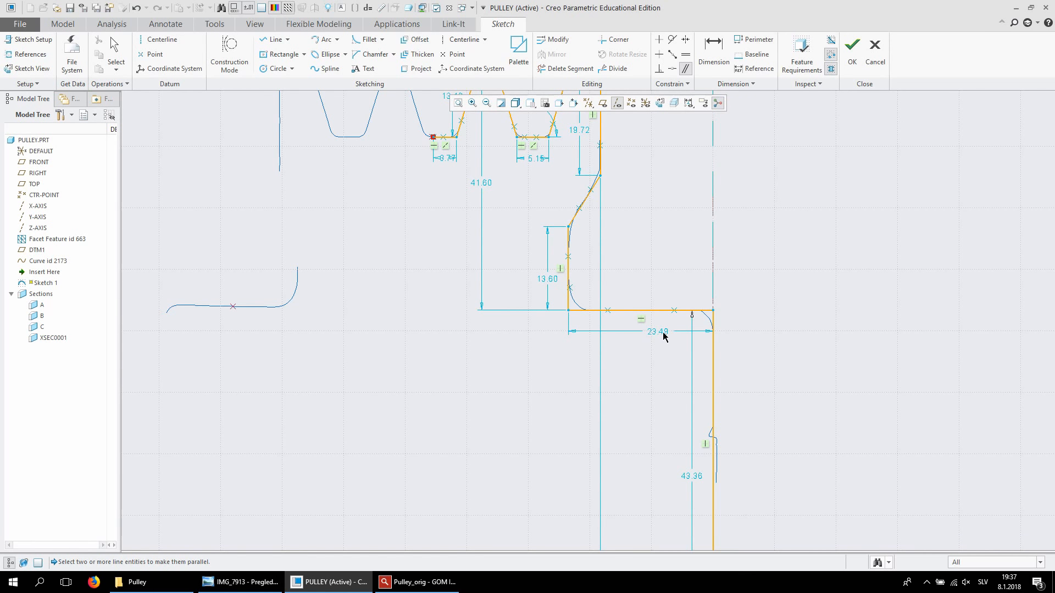
middle_click(744, 355)
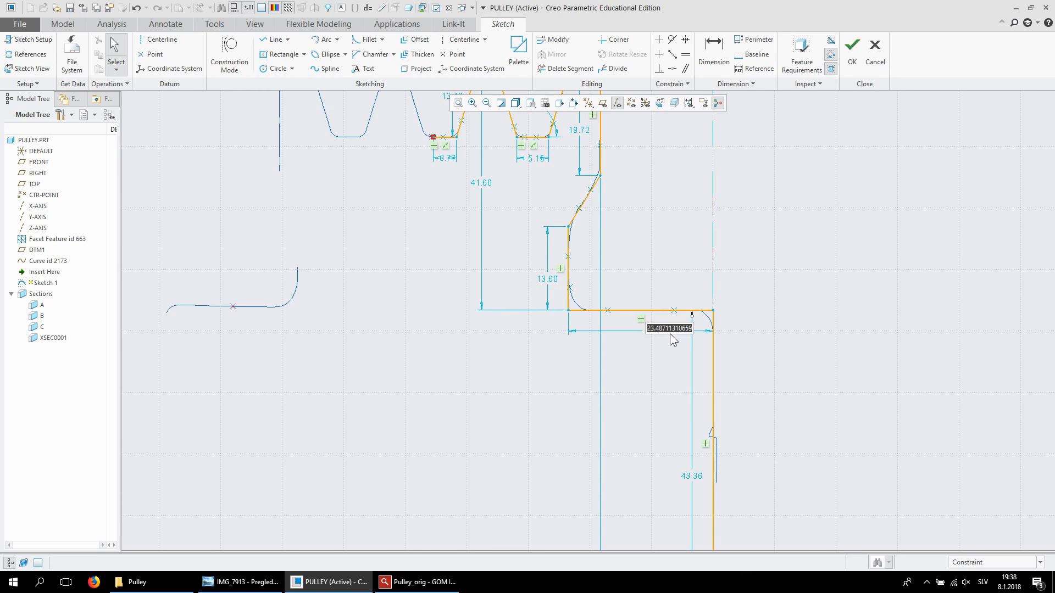
type("23.5")
key("Return")
Set the height of the hub shoulder line above the horizontal reference axis to 43.5
scroll(662, 245, "up", 2)
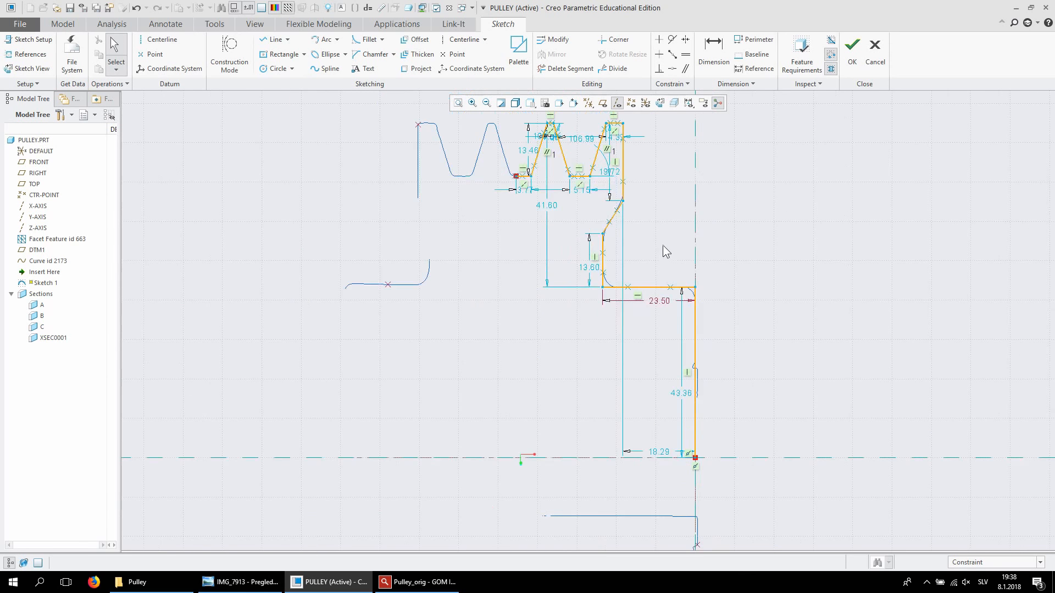
scroll(664, 301, "down", 1)
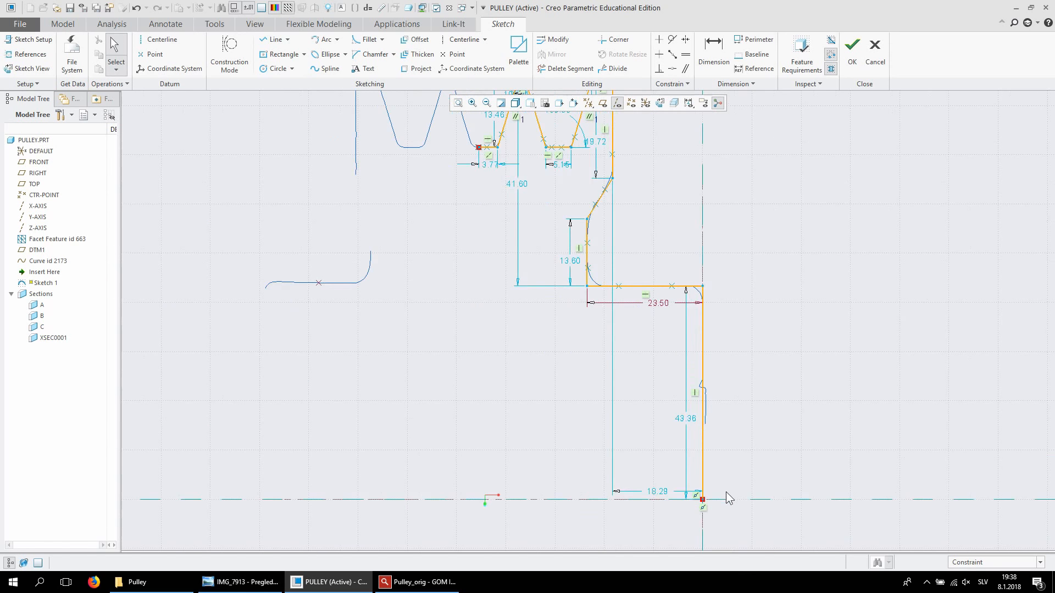
double_click(686, 418)
type("43.5")
key("Return")
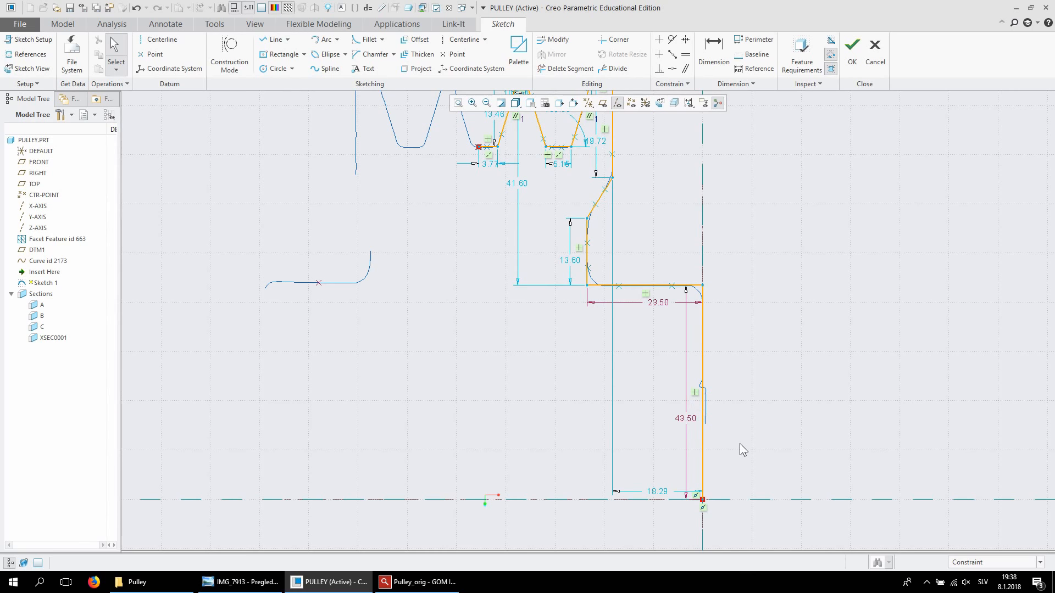
Examine how closely the hub shoulder line and the vertical reference line follow the scanned curve
scroll(639, 296, "down", 3)
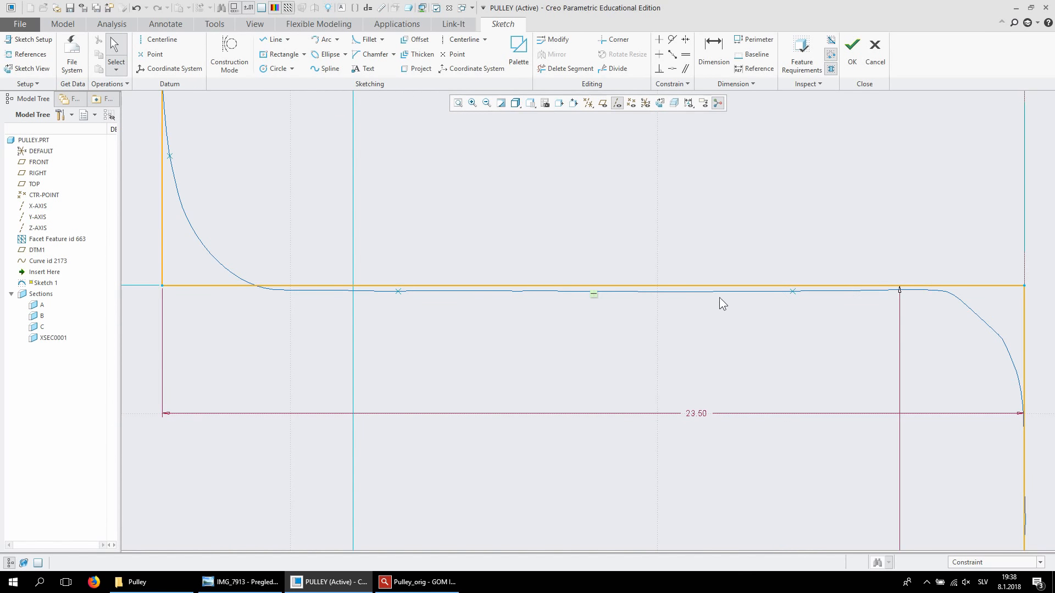
scroll(721, 298, "up", 6)
scroll(745, 299, "down", 1)
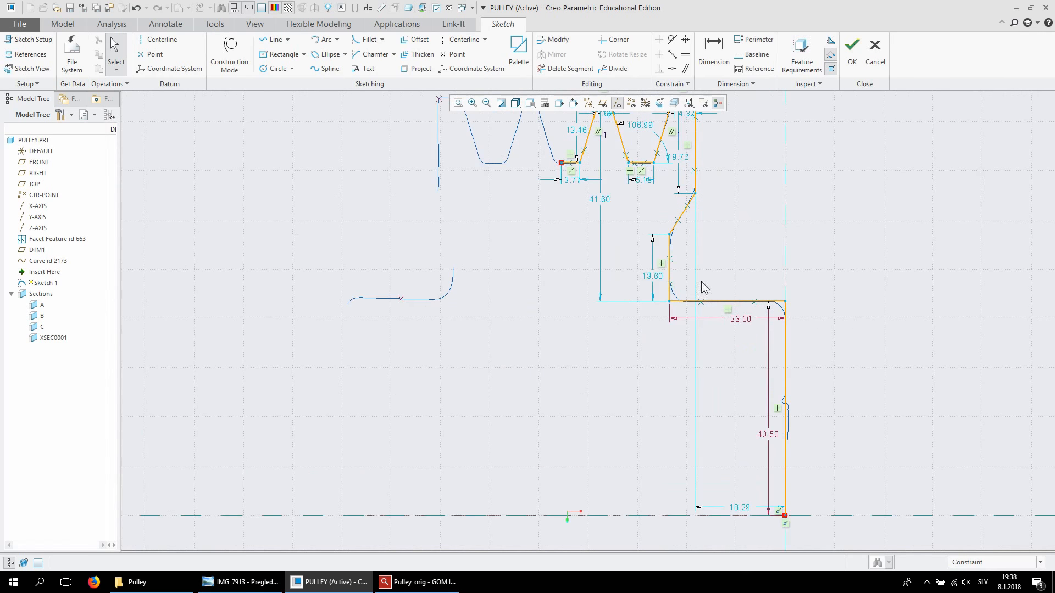
scroll(804, 336, "down", 1)
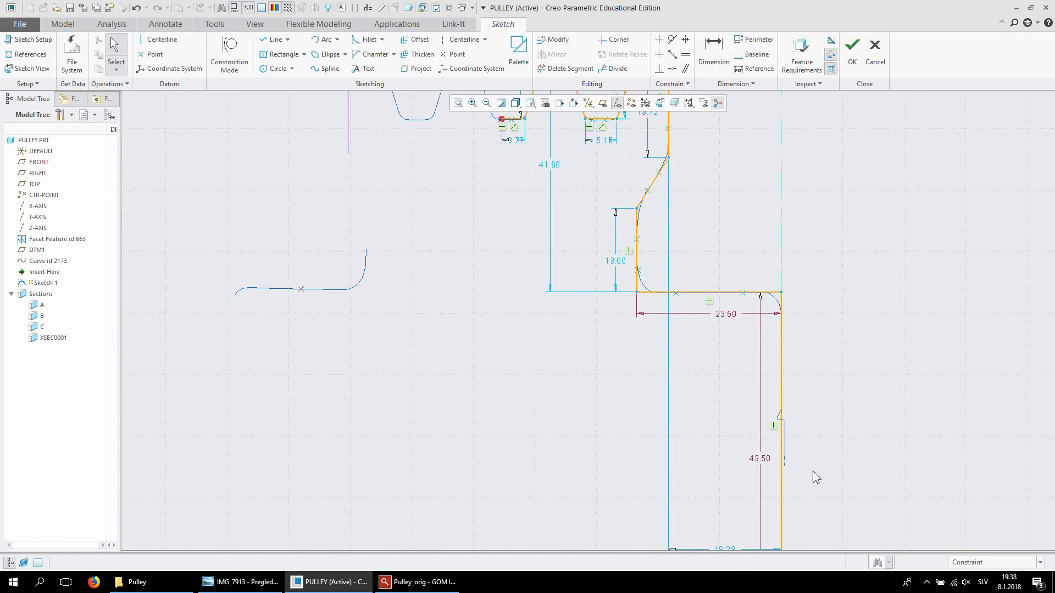
scroll(804, 459, "down", 2)
scroll(717, 220, "down", 2)
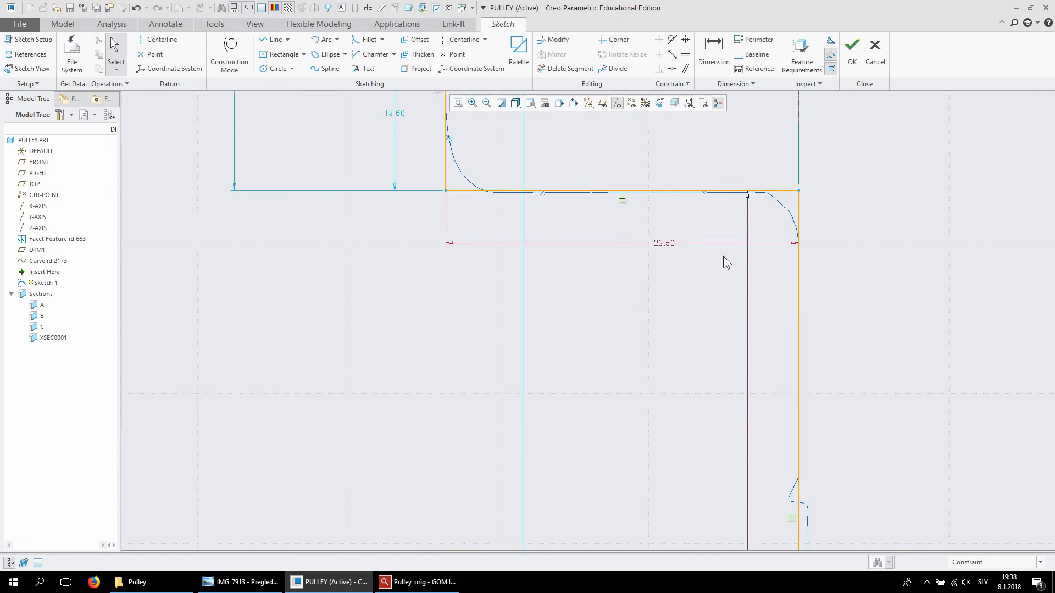
scroll(725, 275, "up", 3)
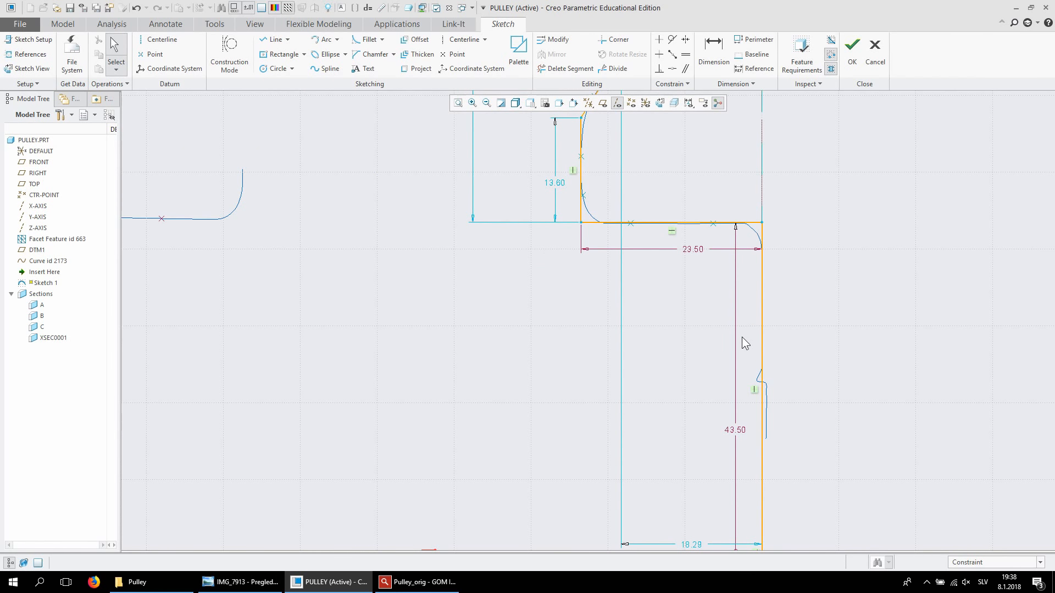
scroll(741, 338, "up", 2)
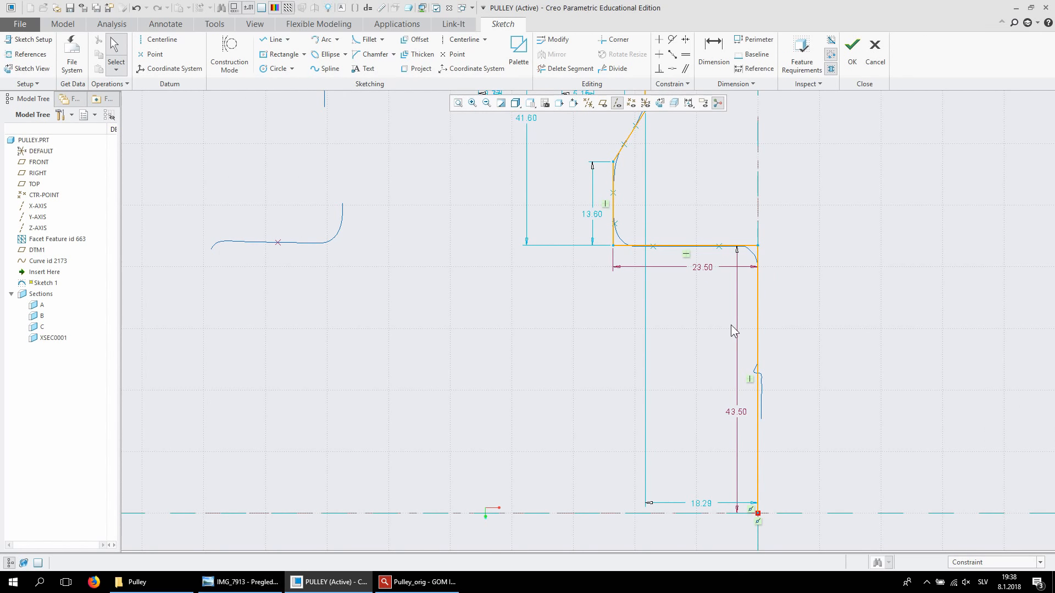
scroll(720, 331, "up", 1)
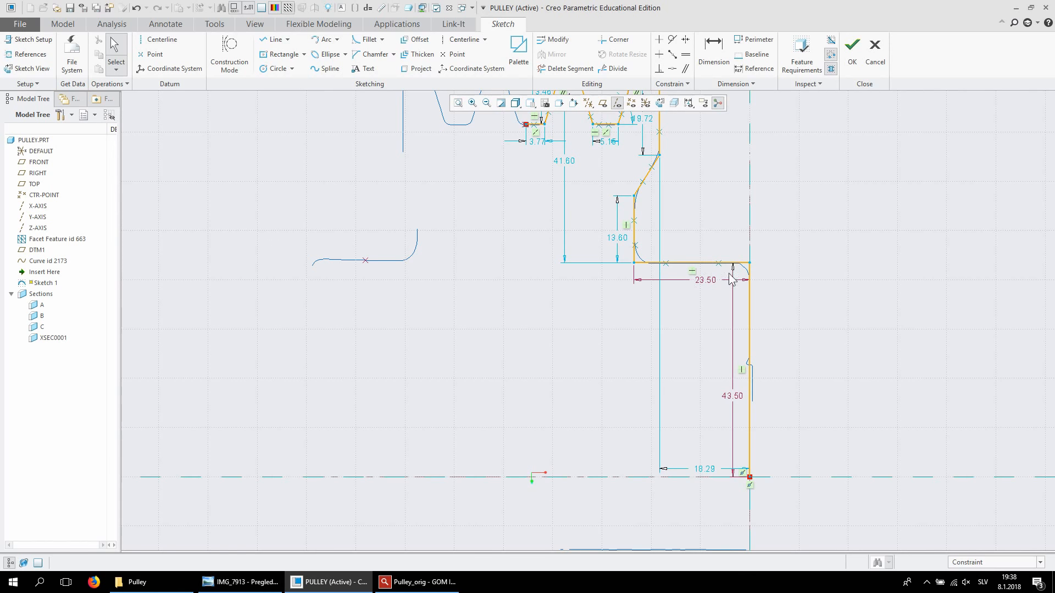
Try a height of 43 for the hub shoulder line above the horizontal reference axis and compare it with the scanned curve
double_click(735, 397)
type("43")
key("Return")
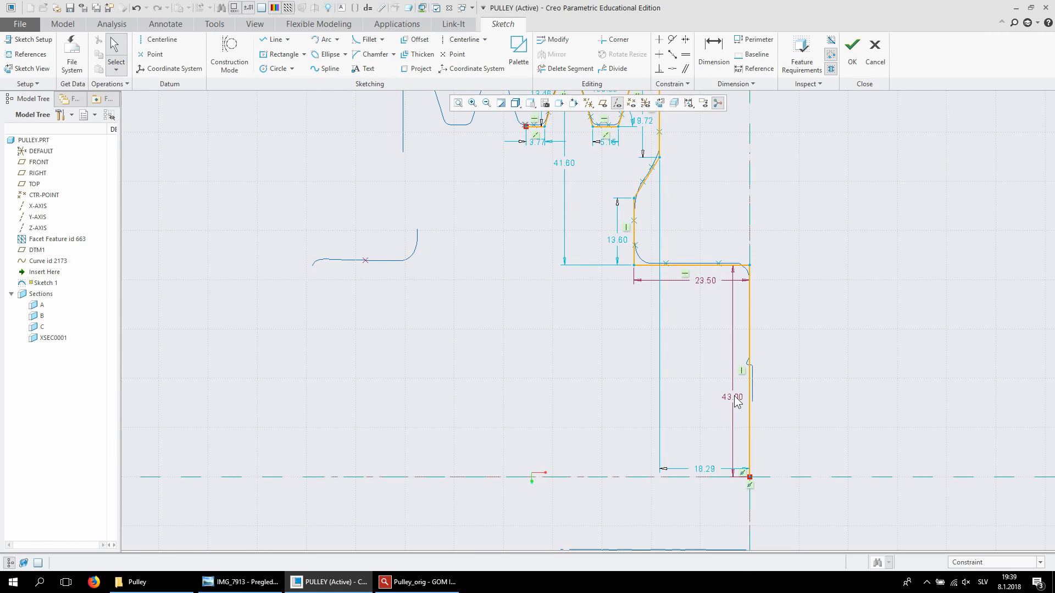
scroll(732, 340, "up", 3)
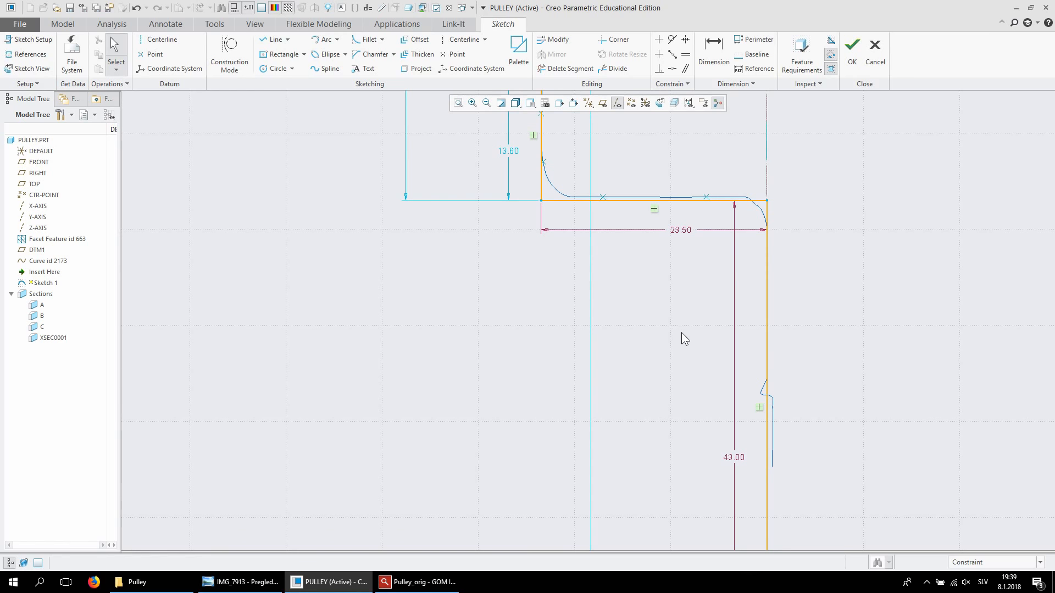
scroll(681, 332, "down", 2)
scroll(732, 230, "up", 3)
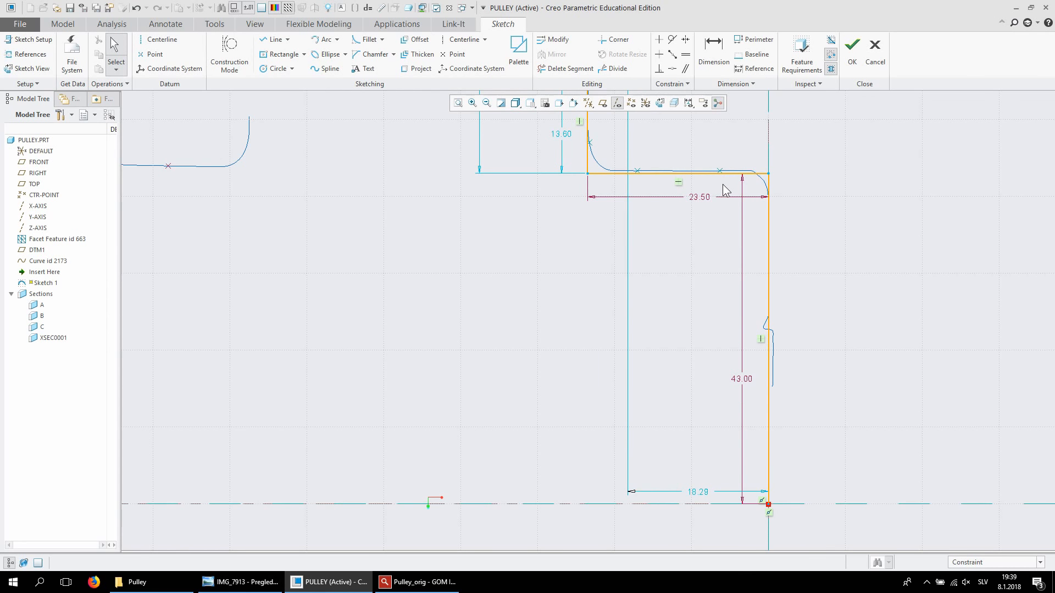
Set the hub shoulder line's height above the horizontal reference axis back to 43.5
double_click(741, 379)
type("43.5")
key("Return")
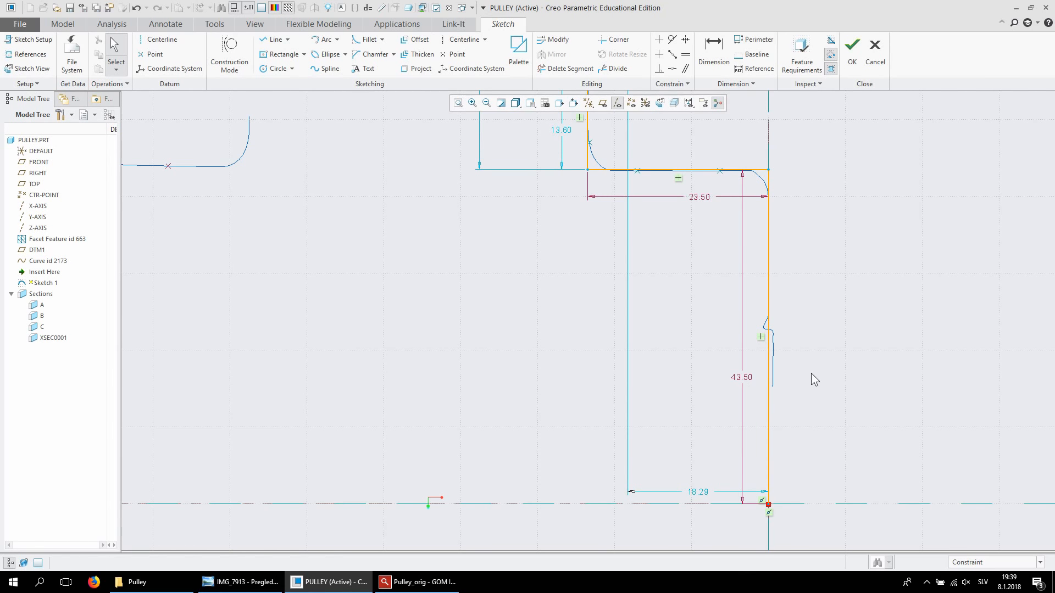
Set the length of the vertical web line rising from the hub shoulder to 13.5
scroll(812, 374, "up", 2)
scroll(811, 374, "down", 5)
scroll(835, 317, "up", 3)
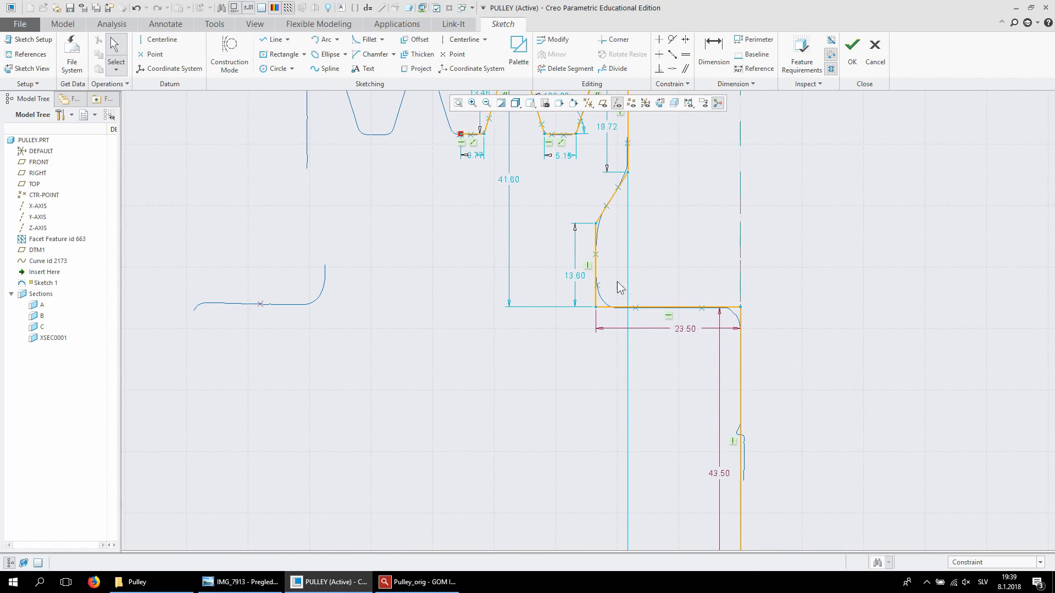
double_click(572, 279)
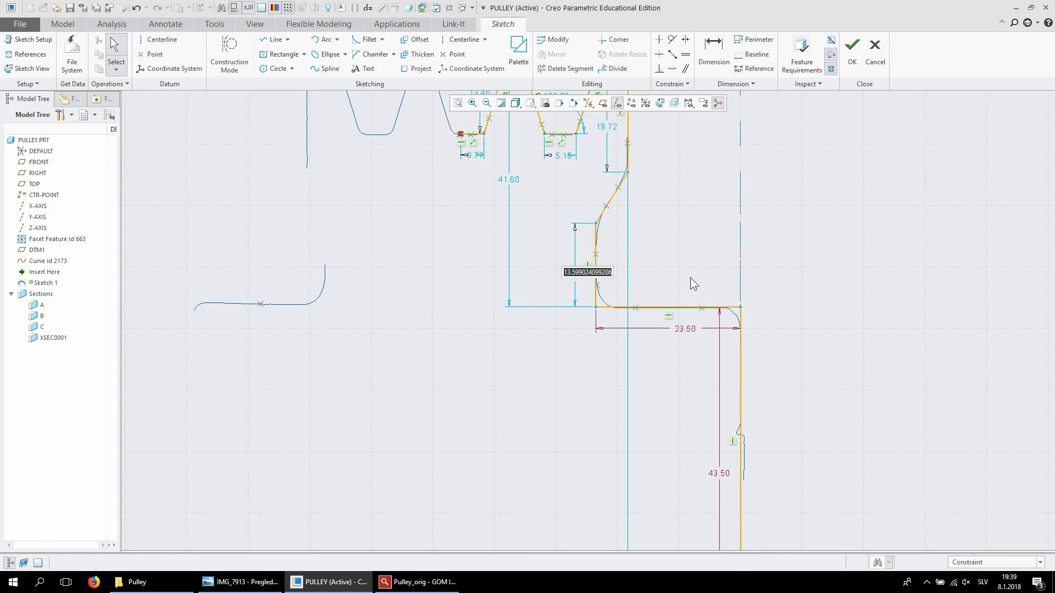
type("13.5")
key("Return")
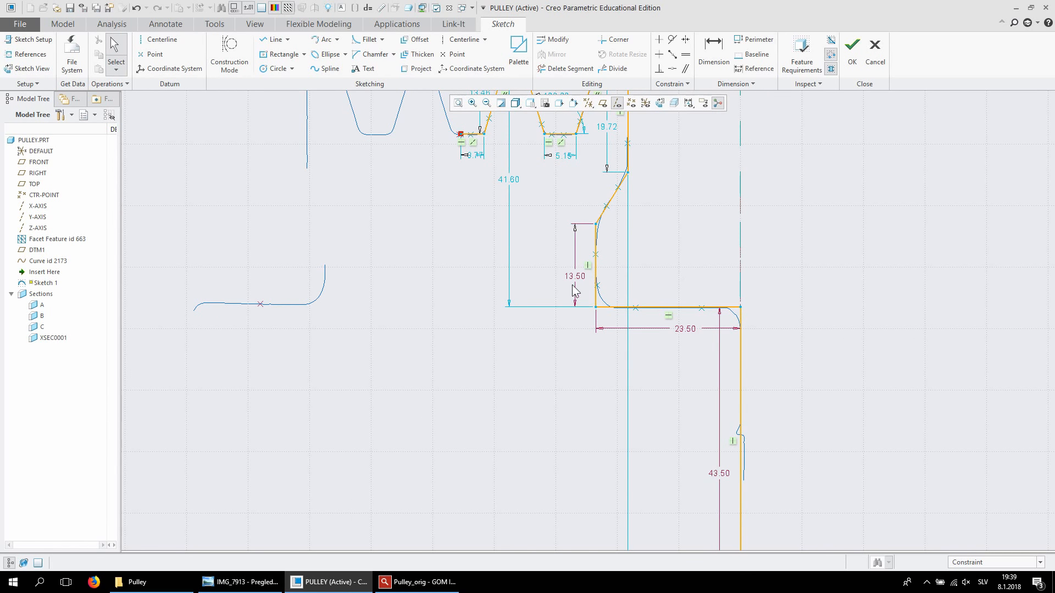
Dimension the height of the outer rim crest line above the horizontal reference axis and set it to 85
scroll(604, 220, "up", 4)
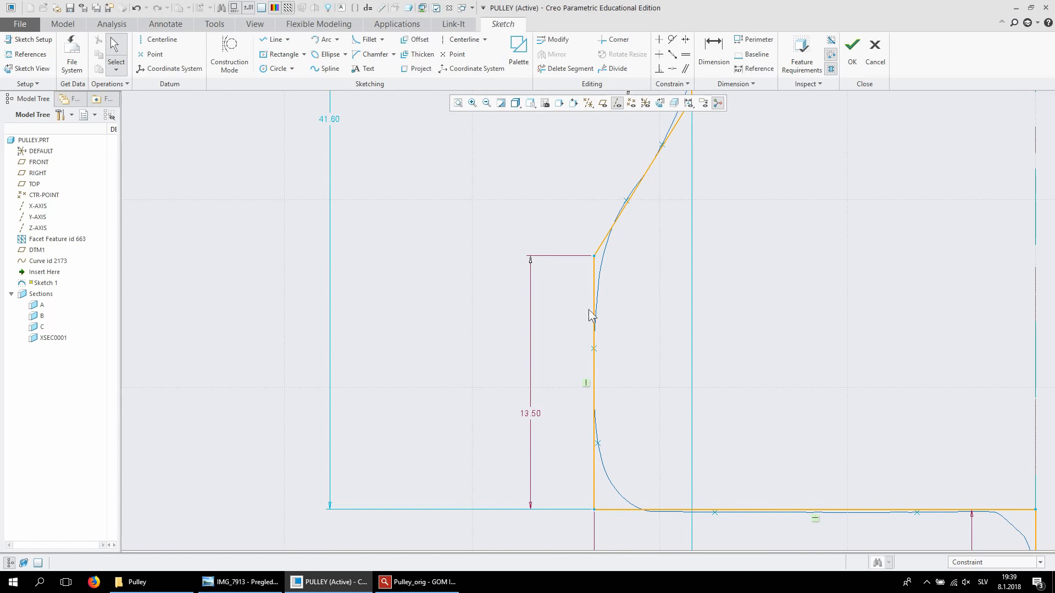
scroll(574, 291, "down", 5)
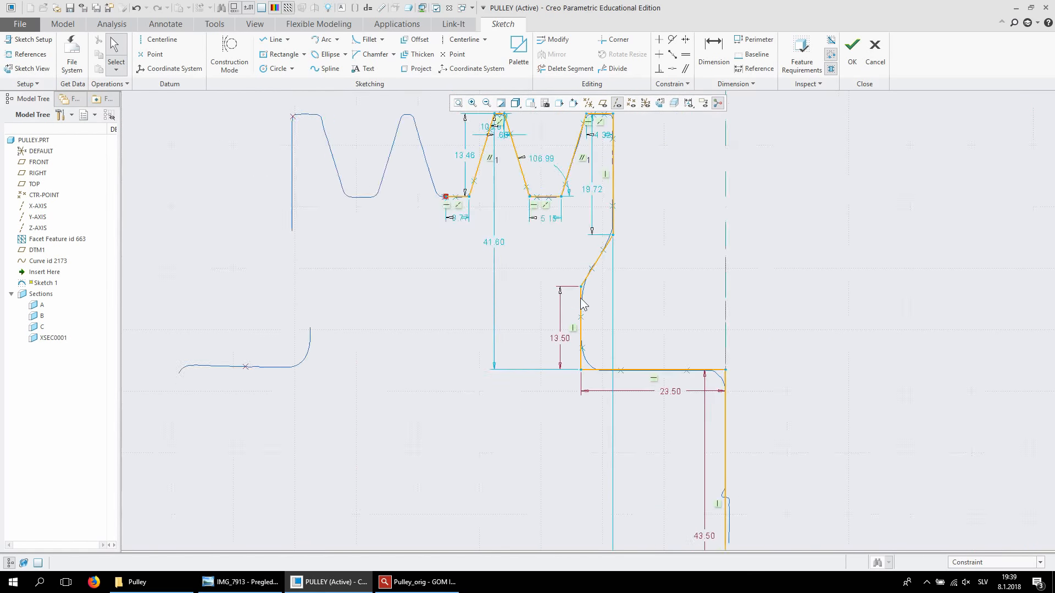
scroll(600, 219, "up", 4)
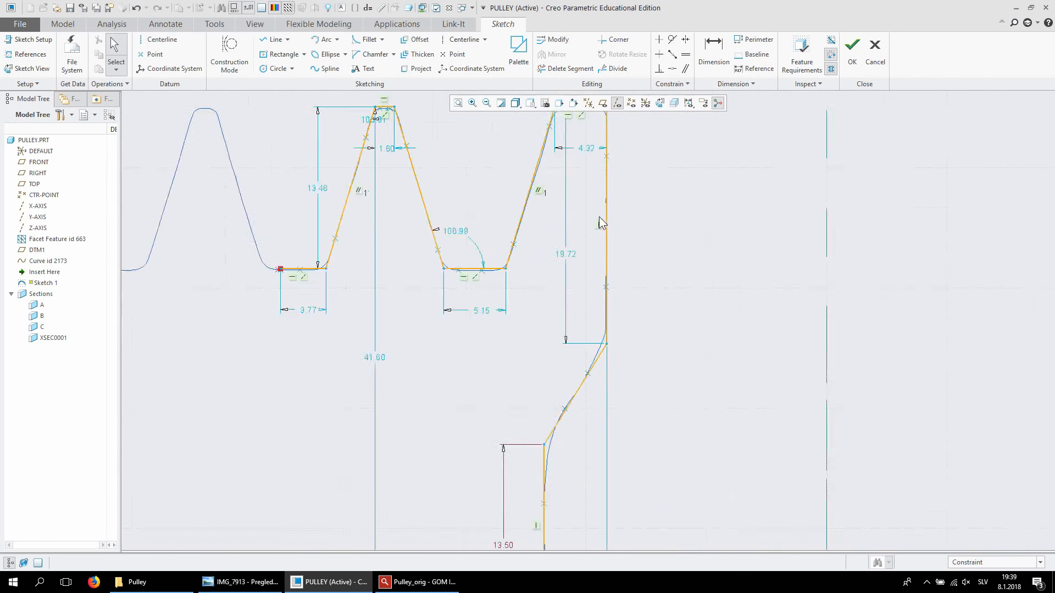
scroll(568, 270, "down", 1)
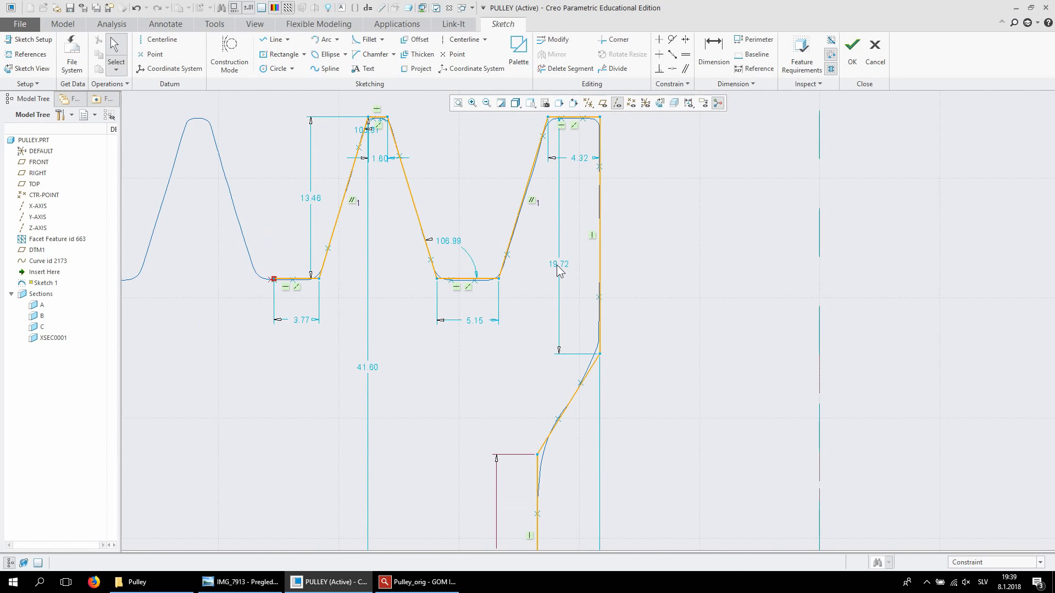
scroll(629, 250, "down", 4)
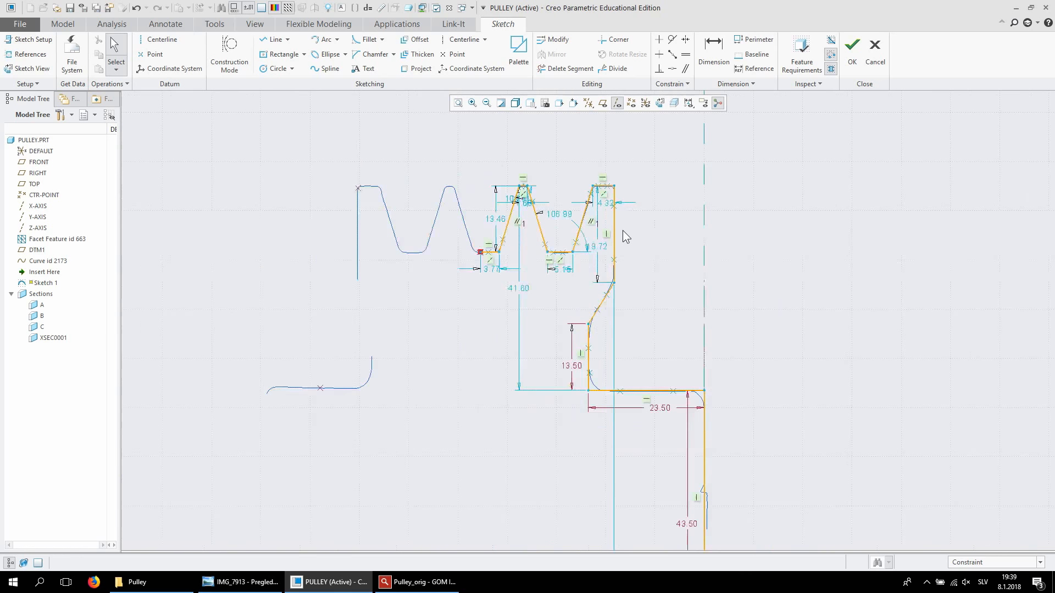
scroll(625, 248, "down", 1)
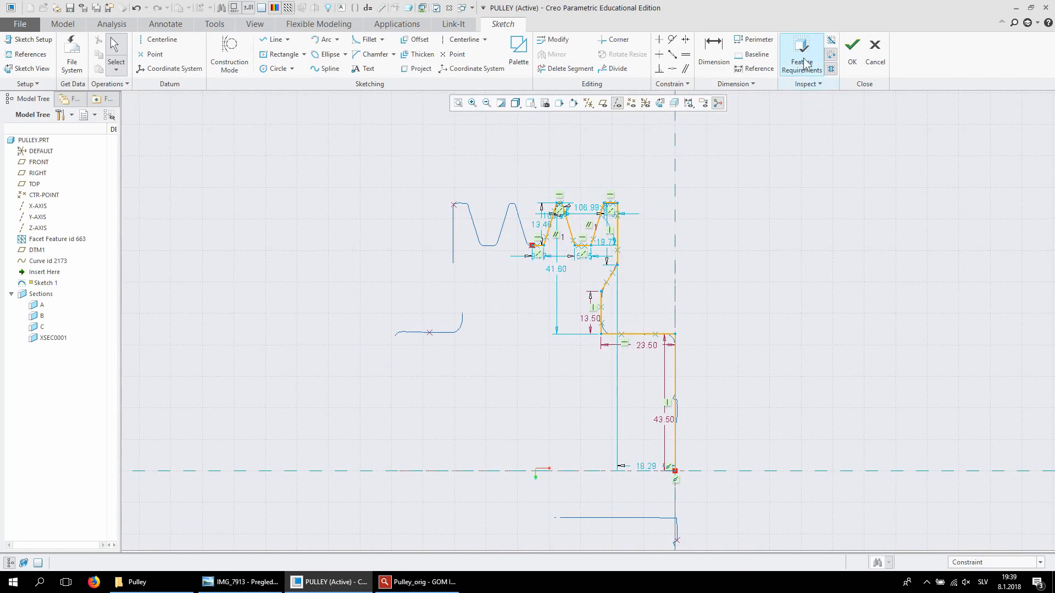
left_click(713, 49)
scroll(609, 209, "up", 4)
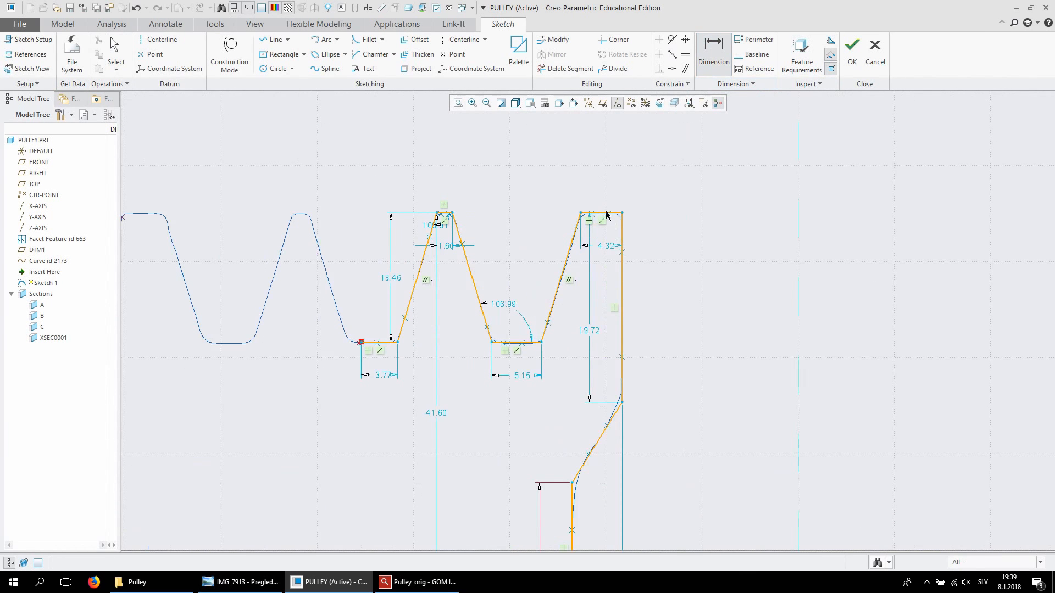
scroll(626, 176, "down", 4)
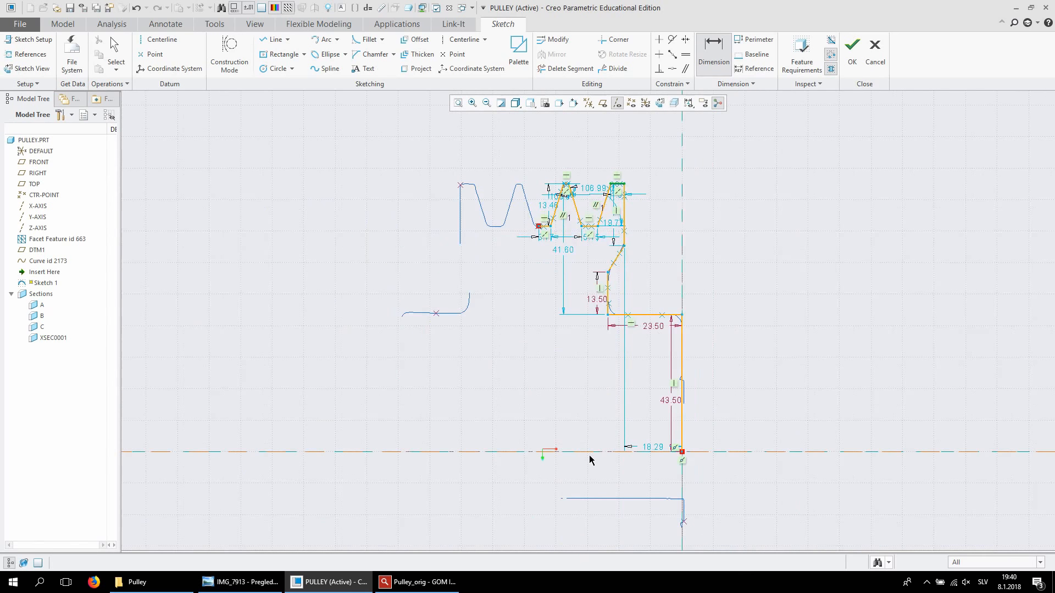
middle_click(713, 317)
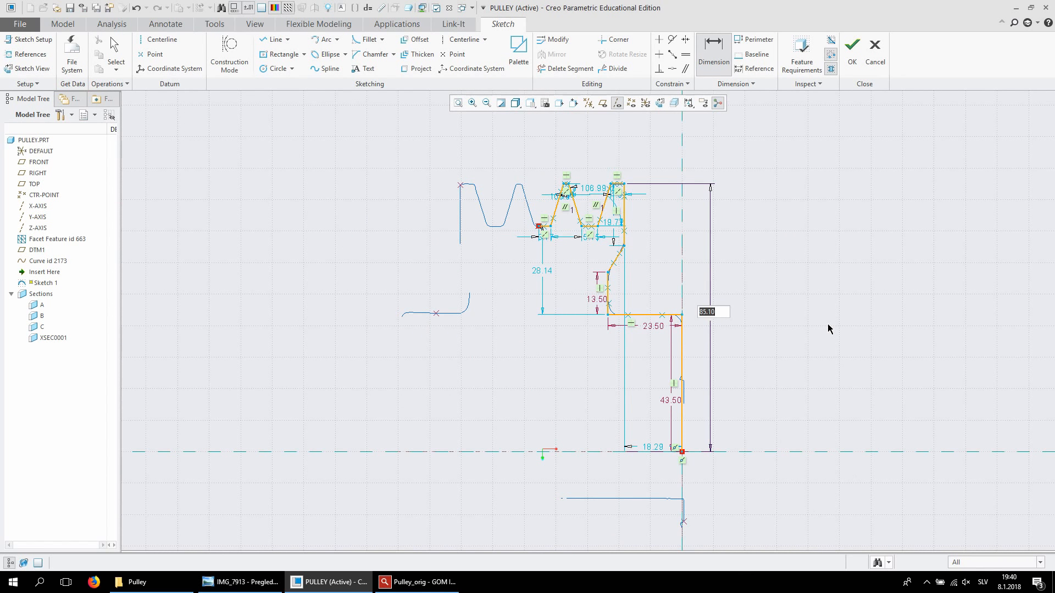
type("85")
key("Return")
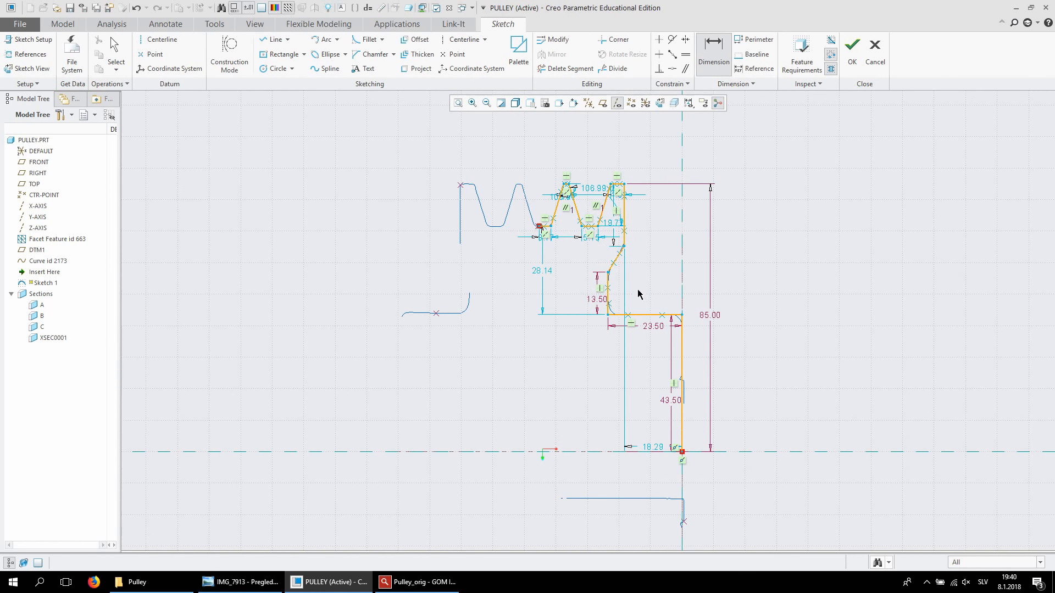
Set the horizontal distance from the rim's vertical side line to the vertical reference to 18
double_click(656, 450)
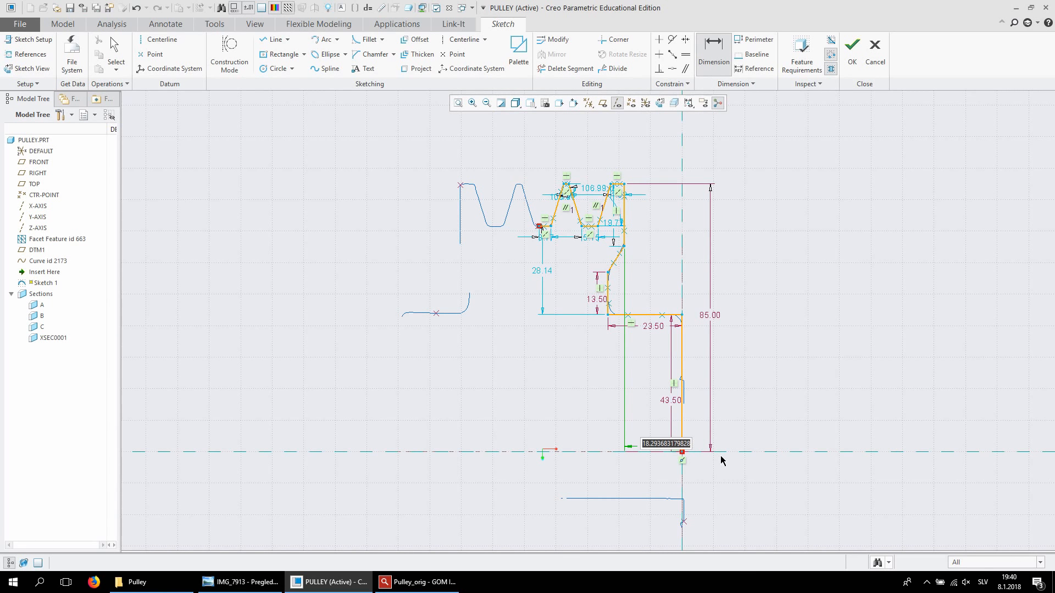
type("18")
key("Return")
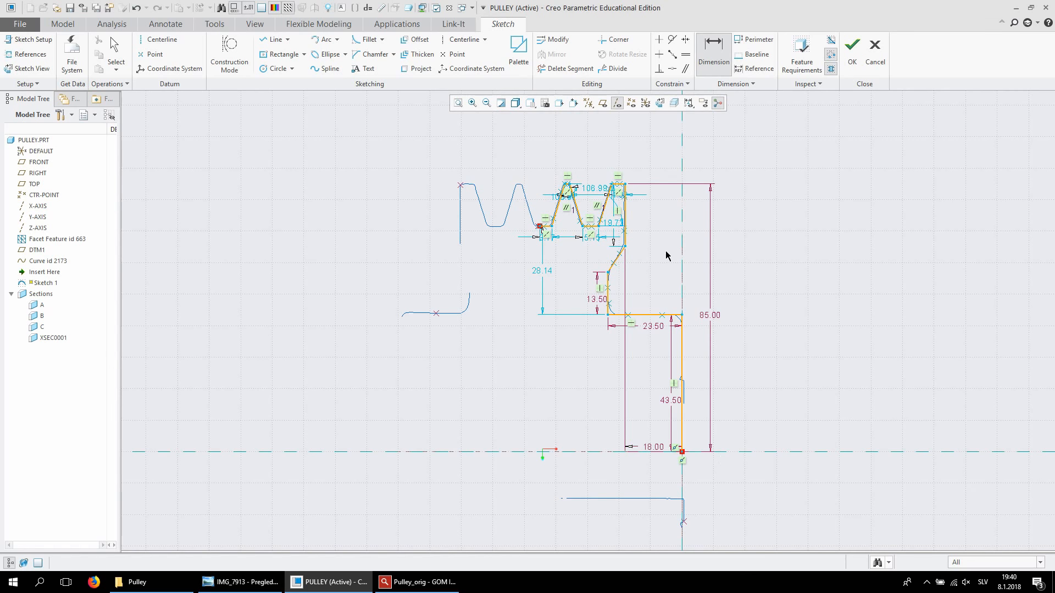
Compare the rim side line, groove flanks and sloped web line with the scanned curve
scroll(665, 250, "up", 3)
scroll(660, 329, "down", 3)
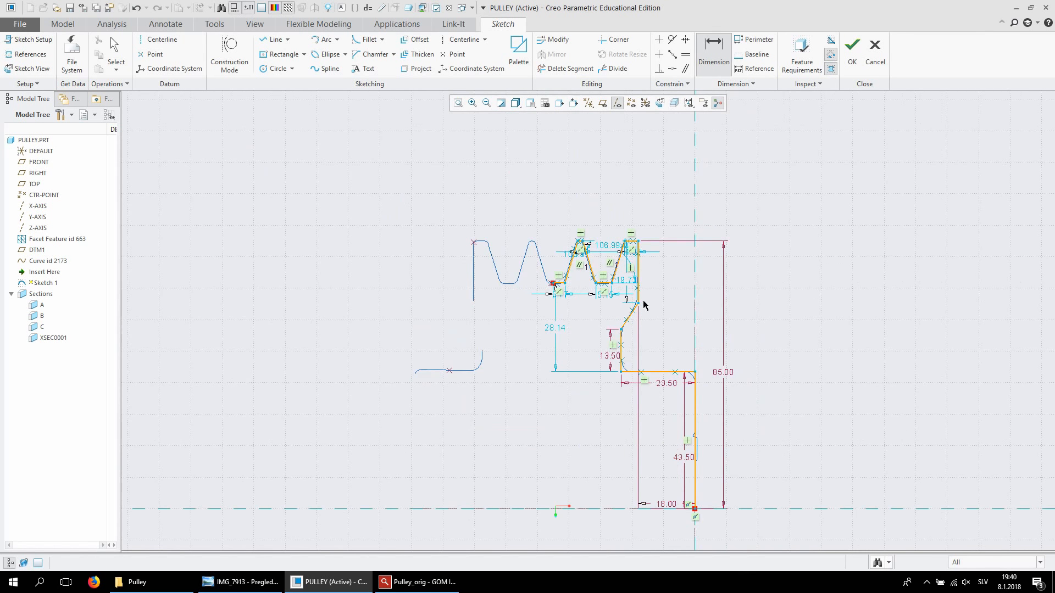
scroll(637, 294, "up", 4)
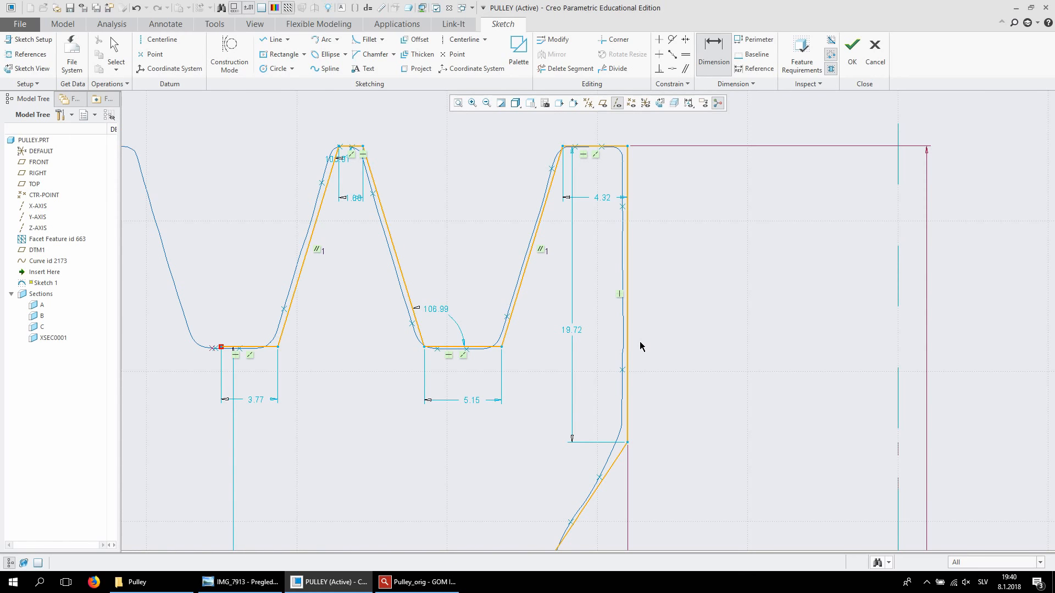
scroll(708, 211, "down", 5)
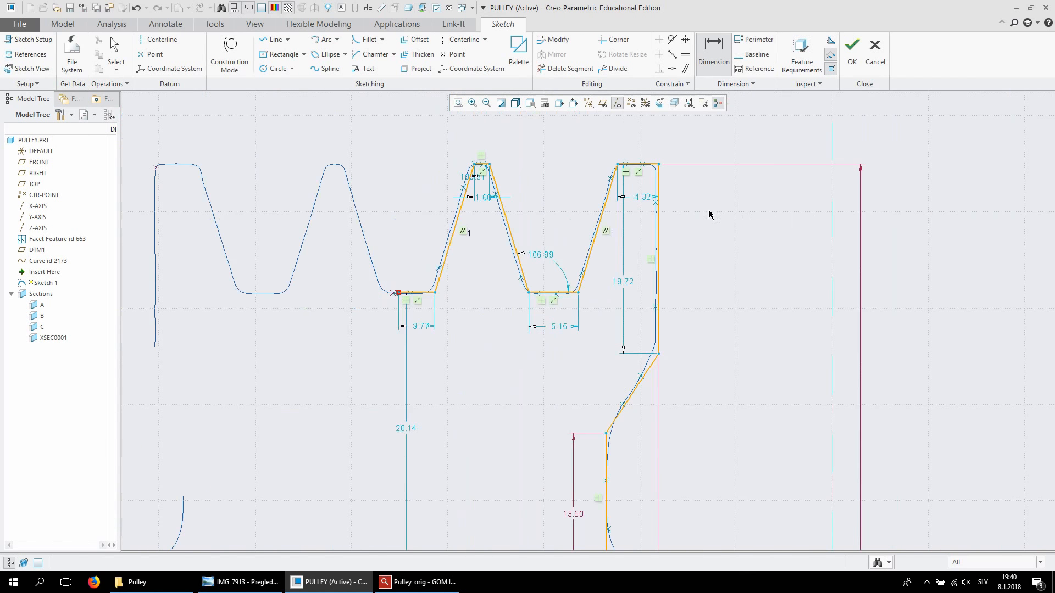
scroll(708, 210, "up", 2)
scroll(707, 210, "up", 2)
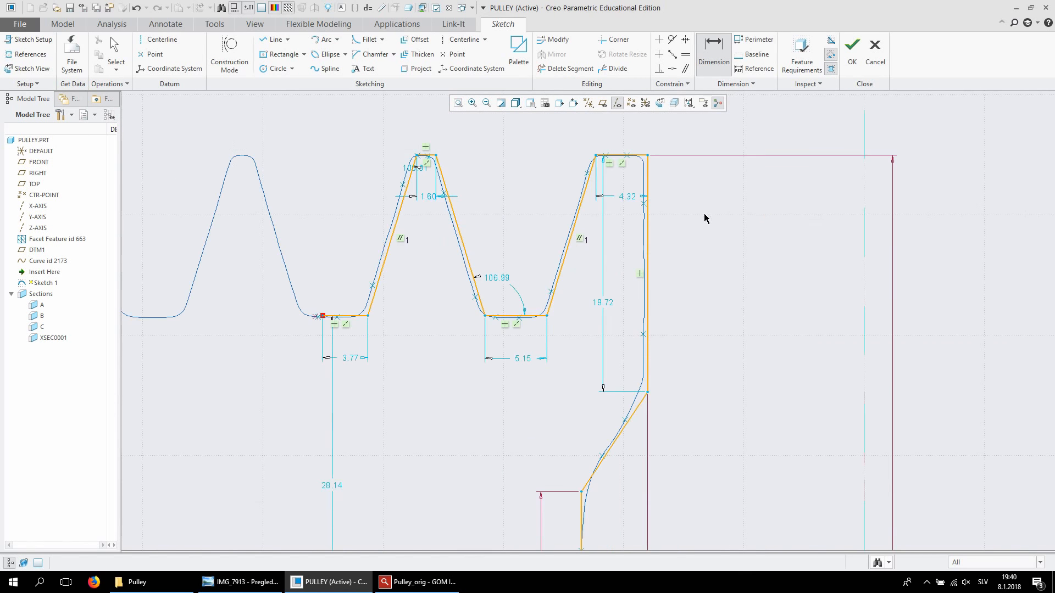
scroll(705, 220, "down", 1)
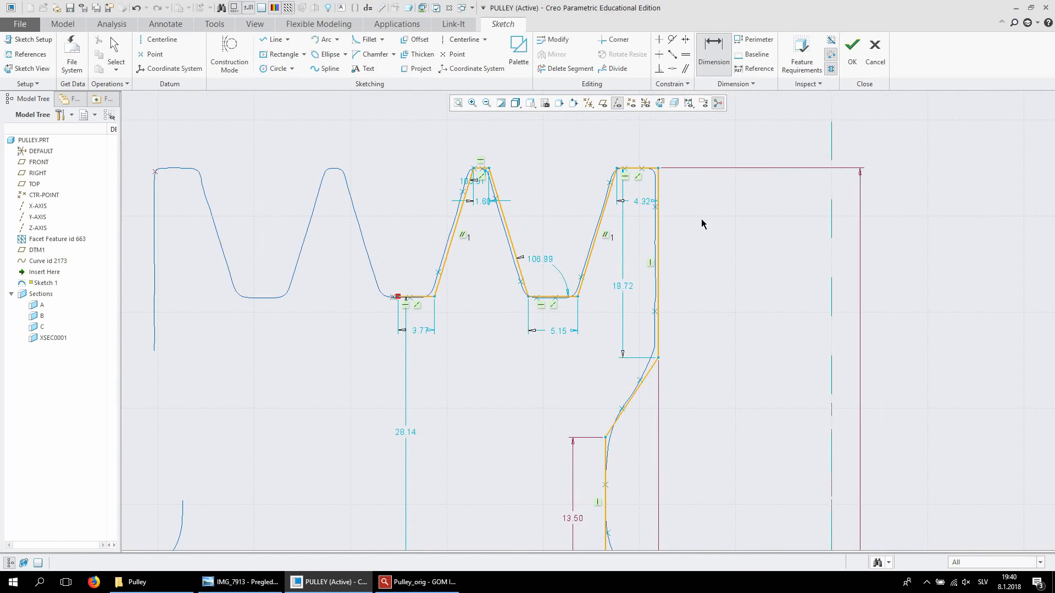
scroll(702, 223, "down", 2)
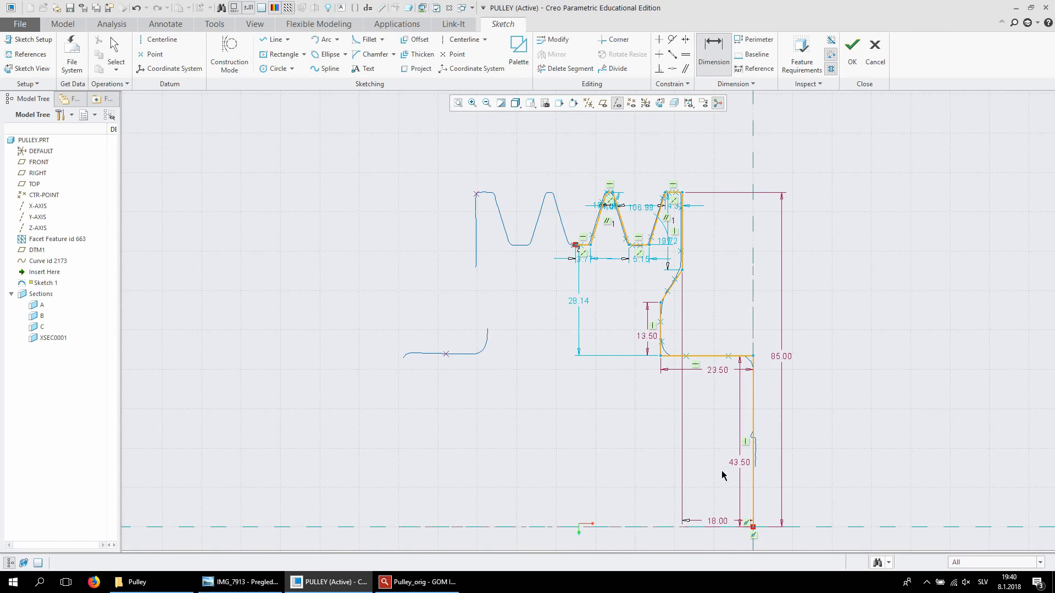
Set the length of the rim's vertical side line, from the crest down to the sloped web line, to 20
scroll(690, 242, "up", 4)
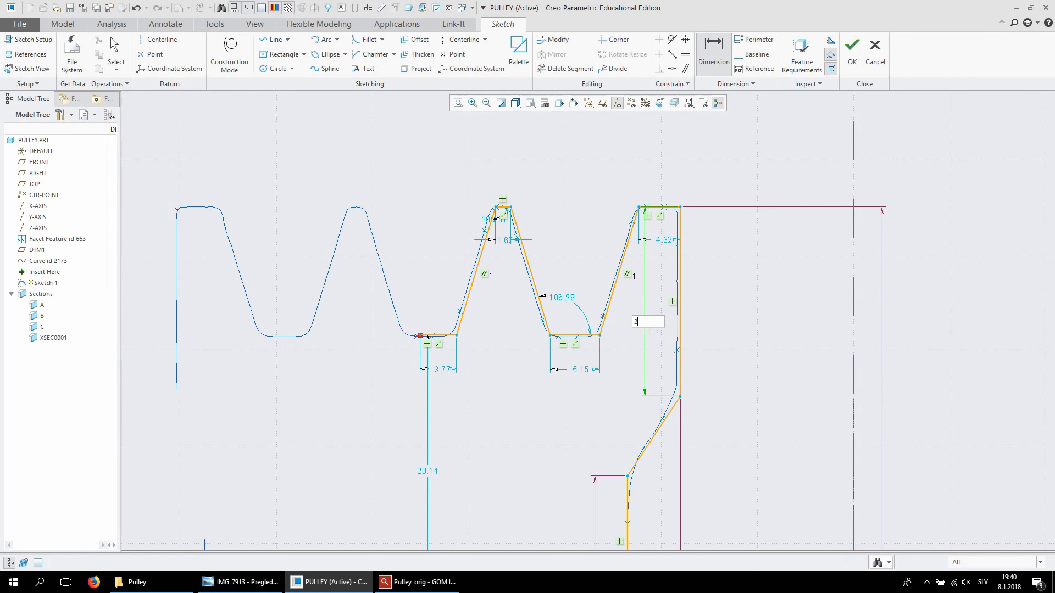
type("20")
key("Return")
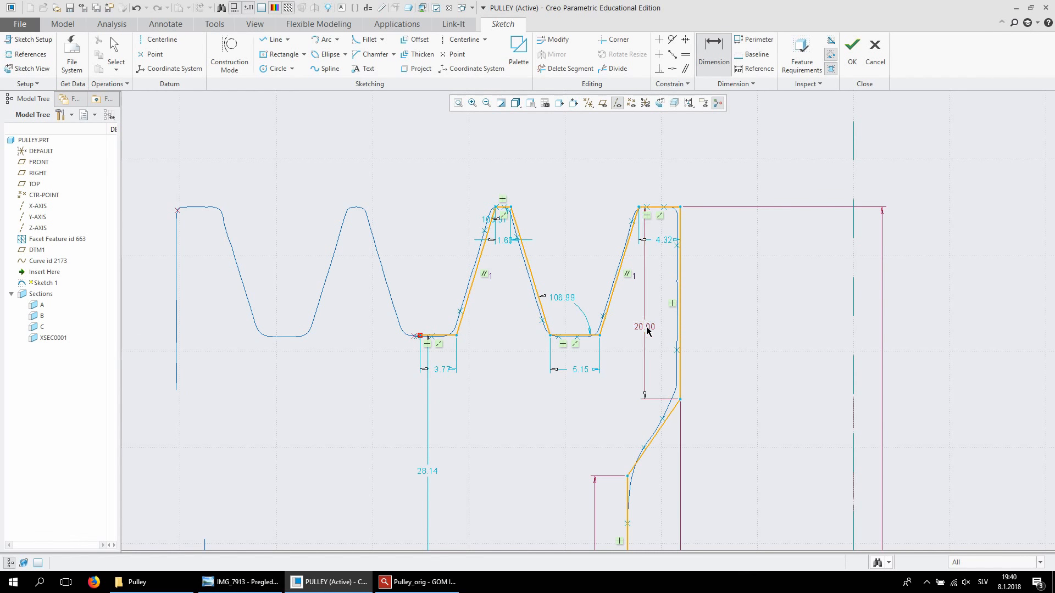
Set the width of the outer rim crest line beside the vertical side line to 4.5
double_click(669, 240)
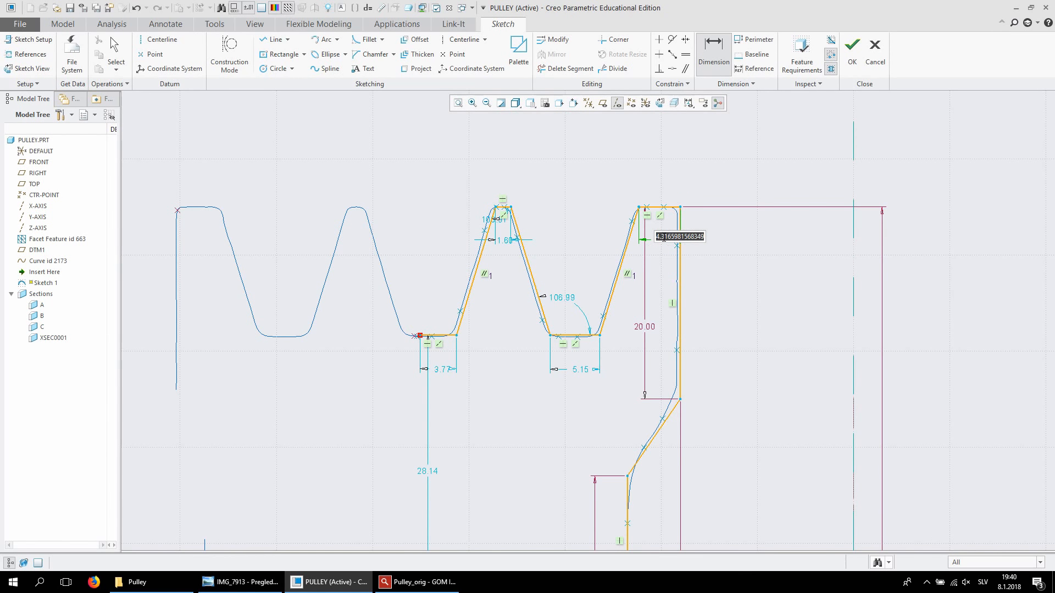
type("4.5")
key("Return")
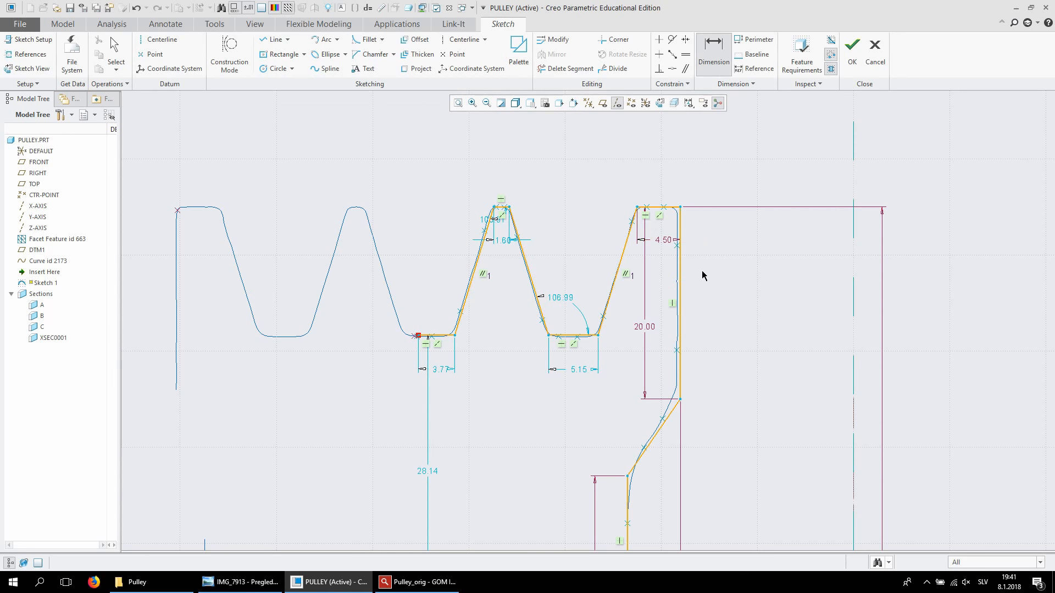
Set the groove flank's angle to the groove floor and the opposite flank's angle to the narrow middle crest to 107 degrees each
scroll(578, 323, "down", 2)
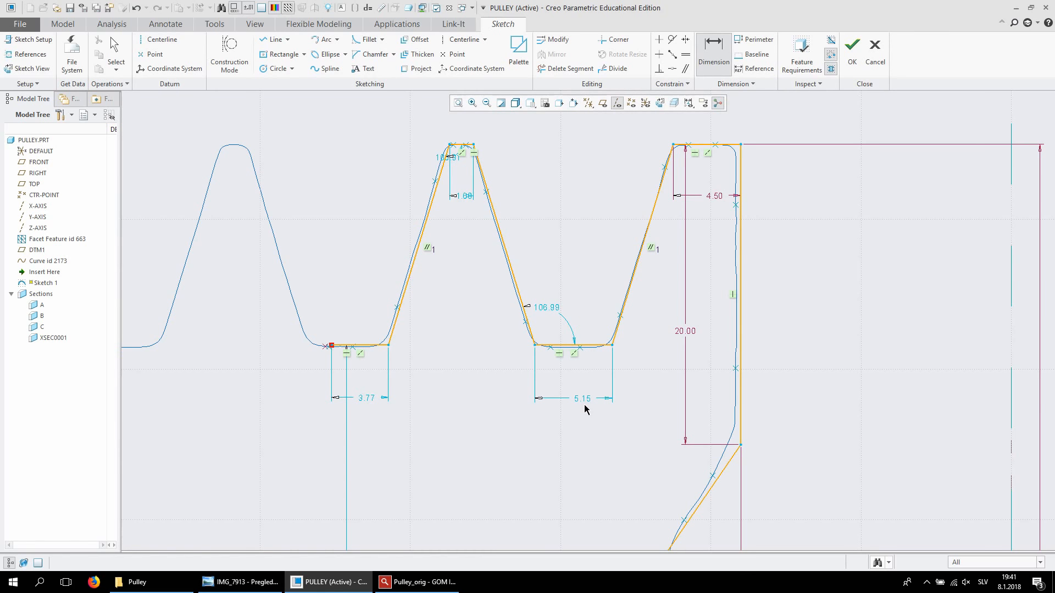
double_click(542, 305)
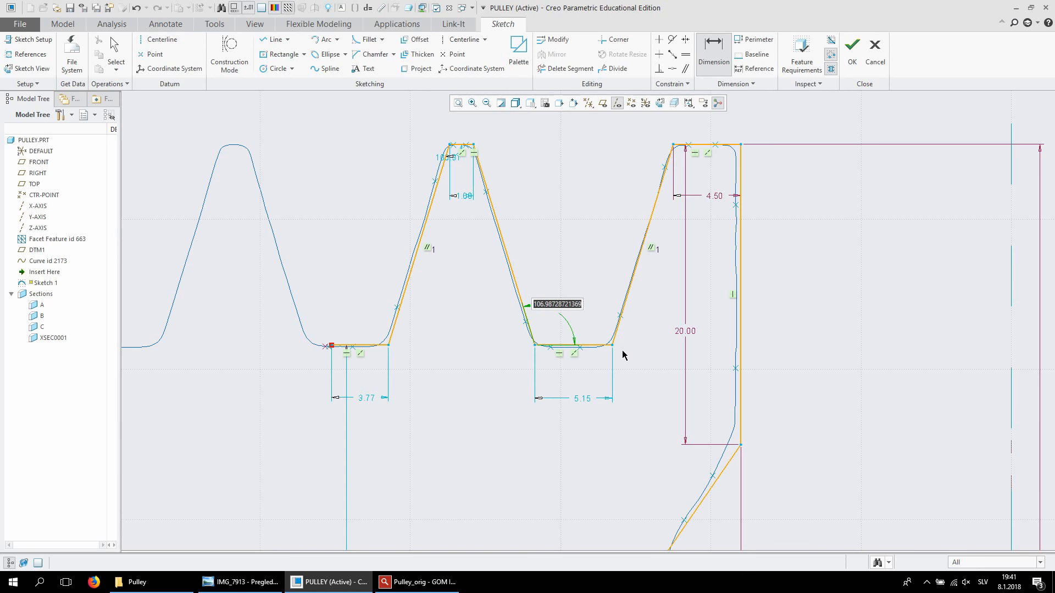
type("107")
key("Return")
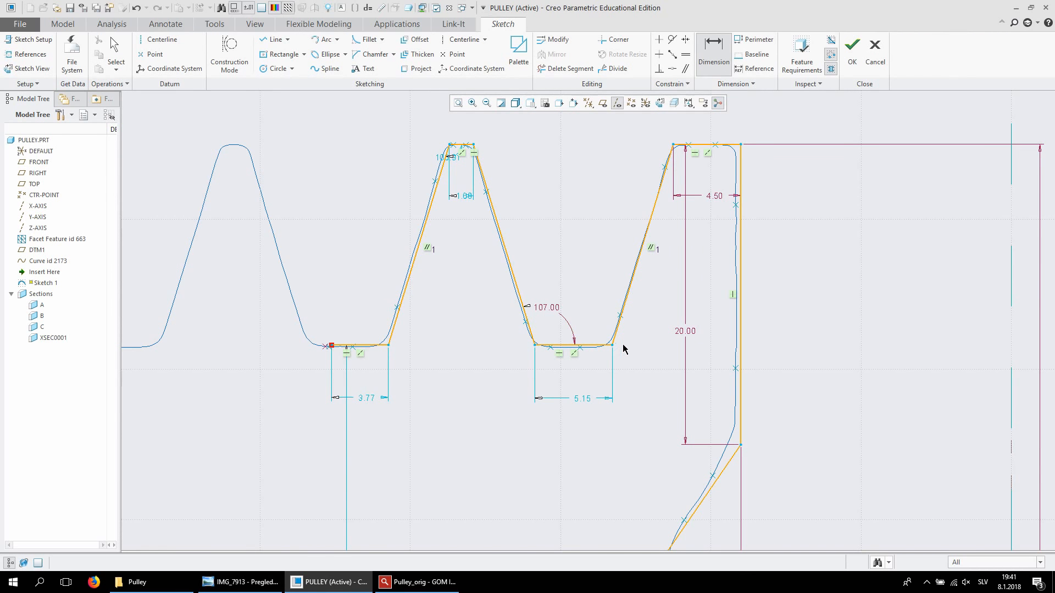
scroll(615, 277, "down", 4)
scroll(550, 226, "up", 5)
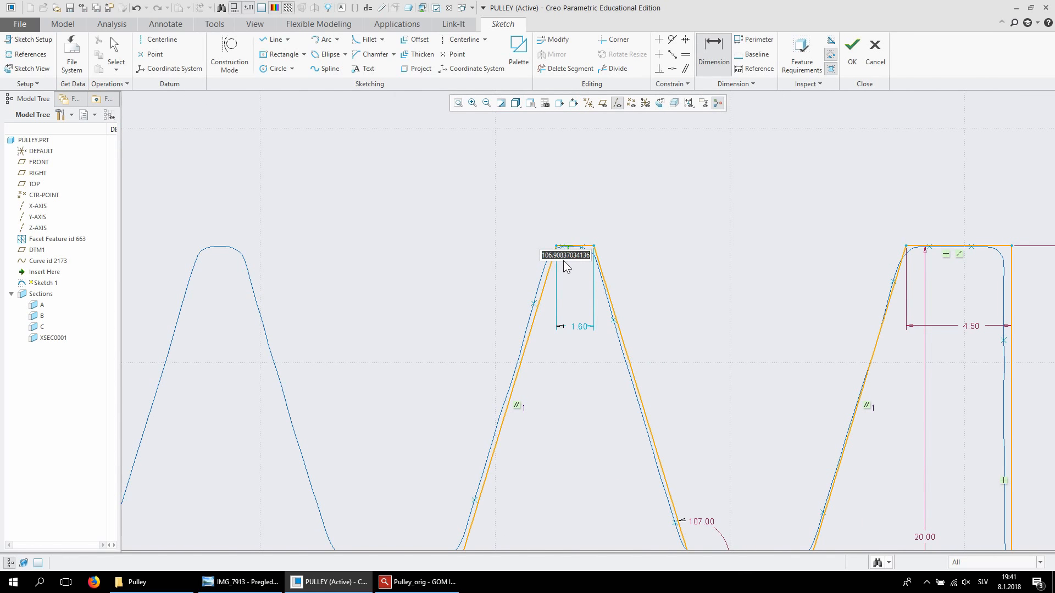
type("107")
key("Return")
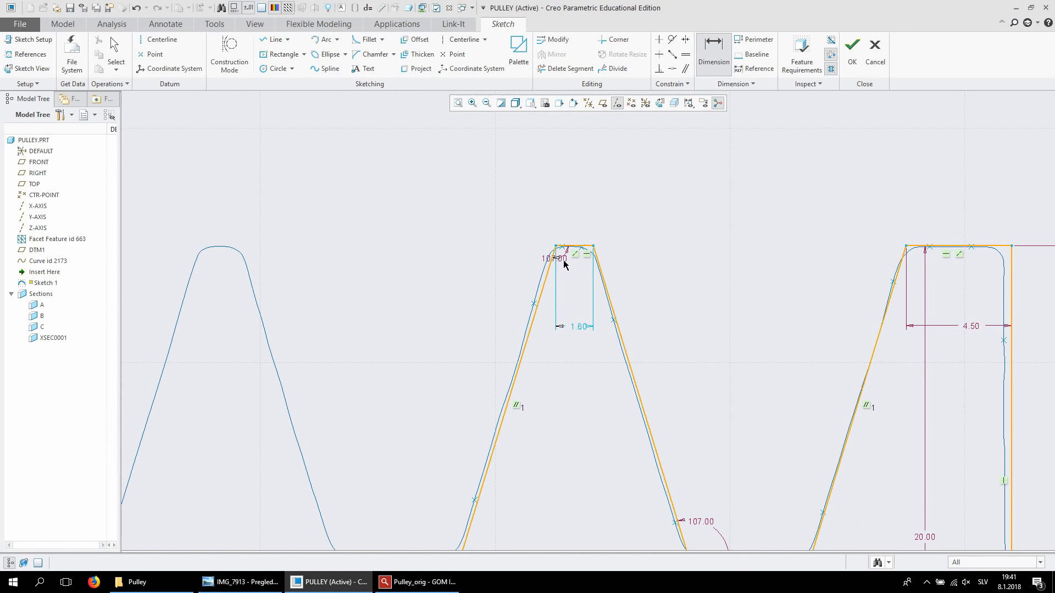
Try widths of 5 and 5.5 for the full groove floor line between the two crests
scroll(657, 172, "down", 3)
scroll(674, 202, "up", 1)
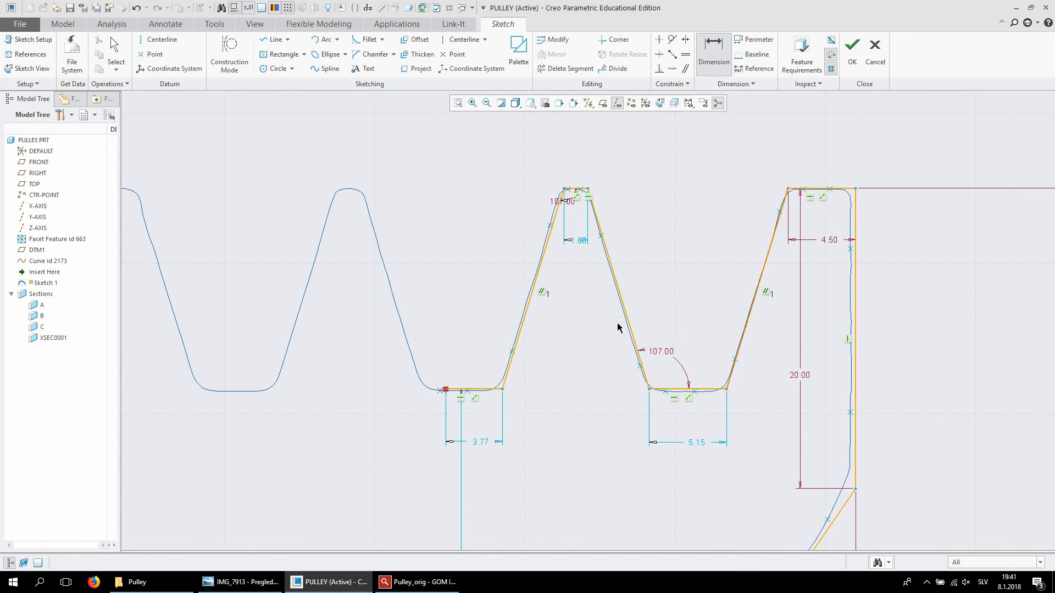
double_click(698, 446)
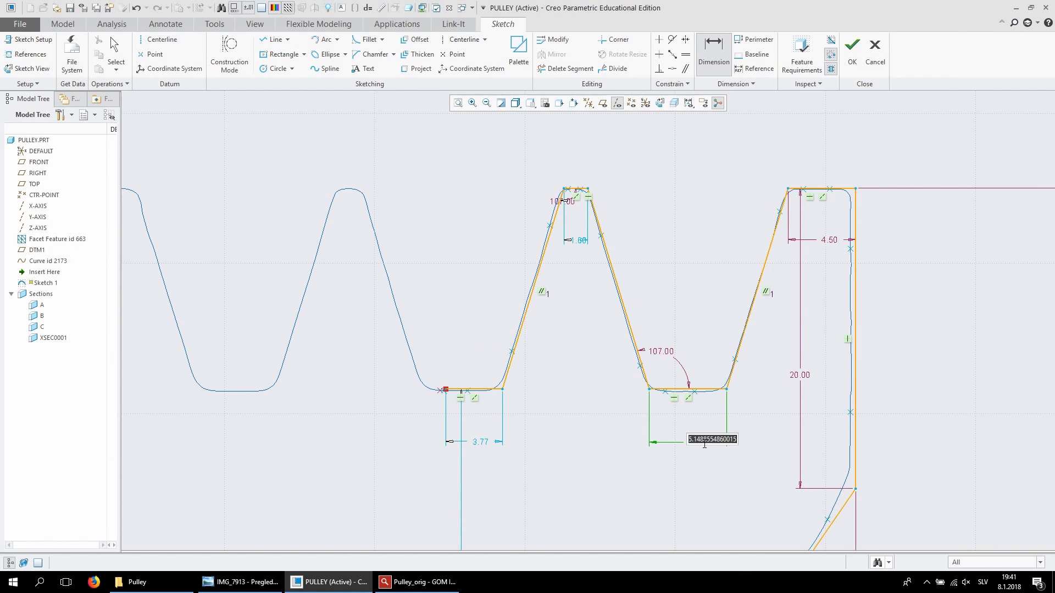
type("5")
key("Return")
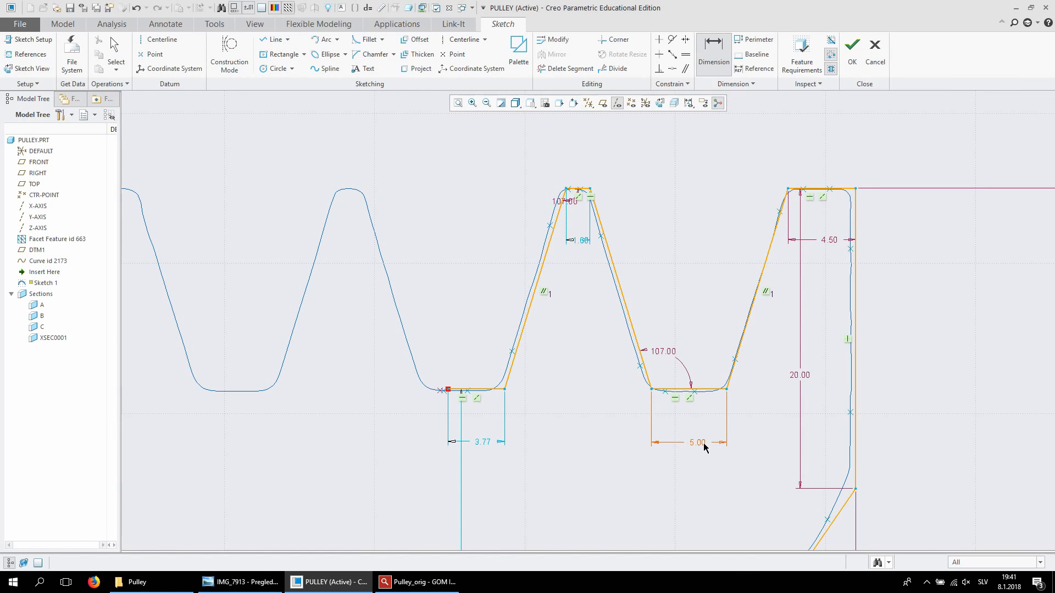
double_click(696, 443)
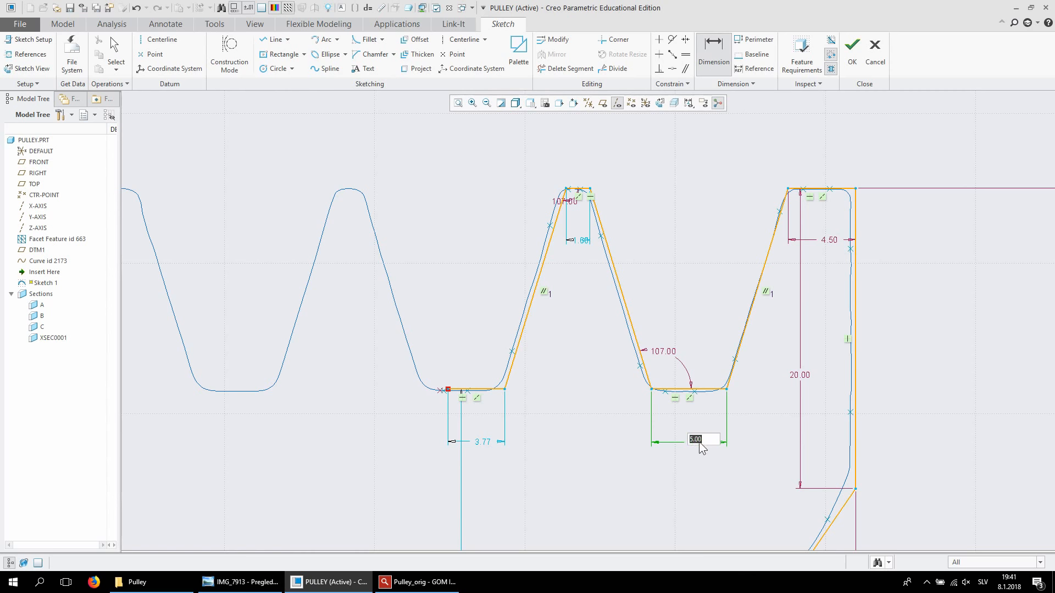
type("5,")
key("Return")
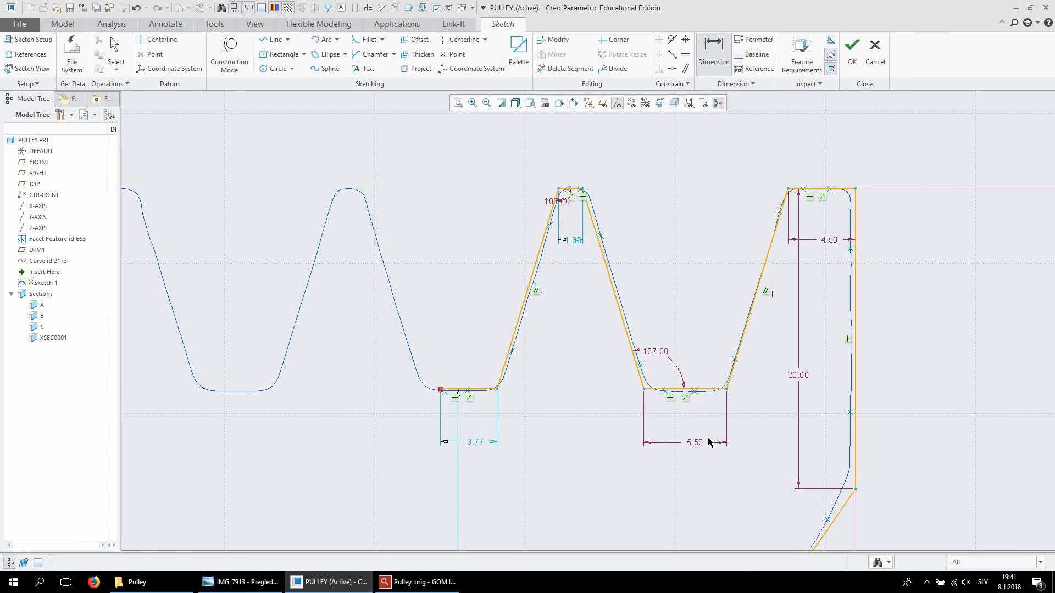
Set the width of the full groove floor line to 5.25
double_click(695, 443)
type("5")
key("Return")
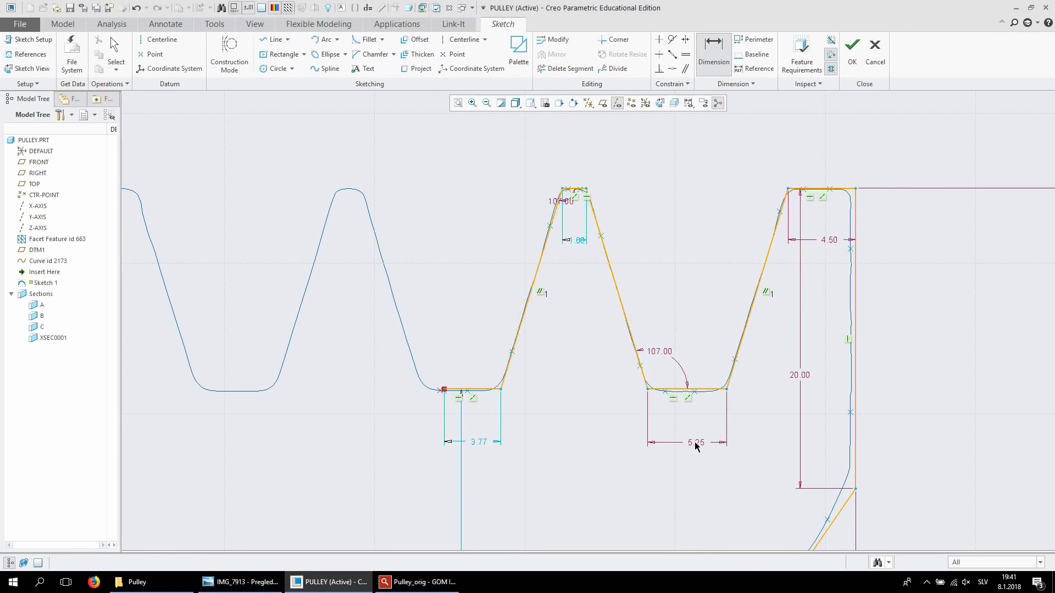
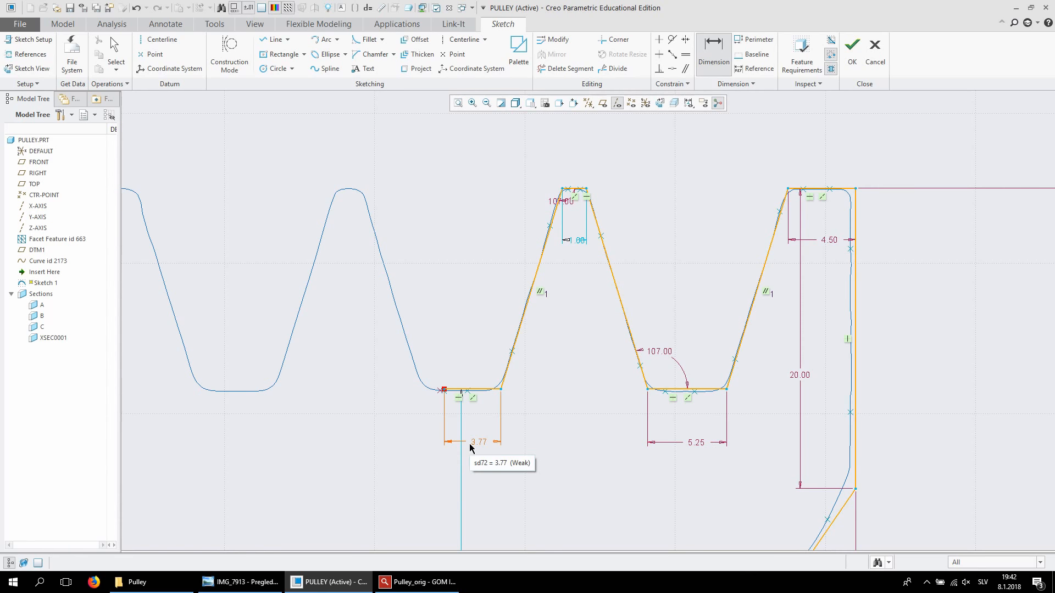
Set the end groove floor line to half the full floor width, 5.25/2, and the narrow middle crest's width to 1.5
double_click(478, 443)
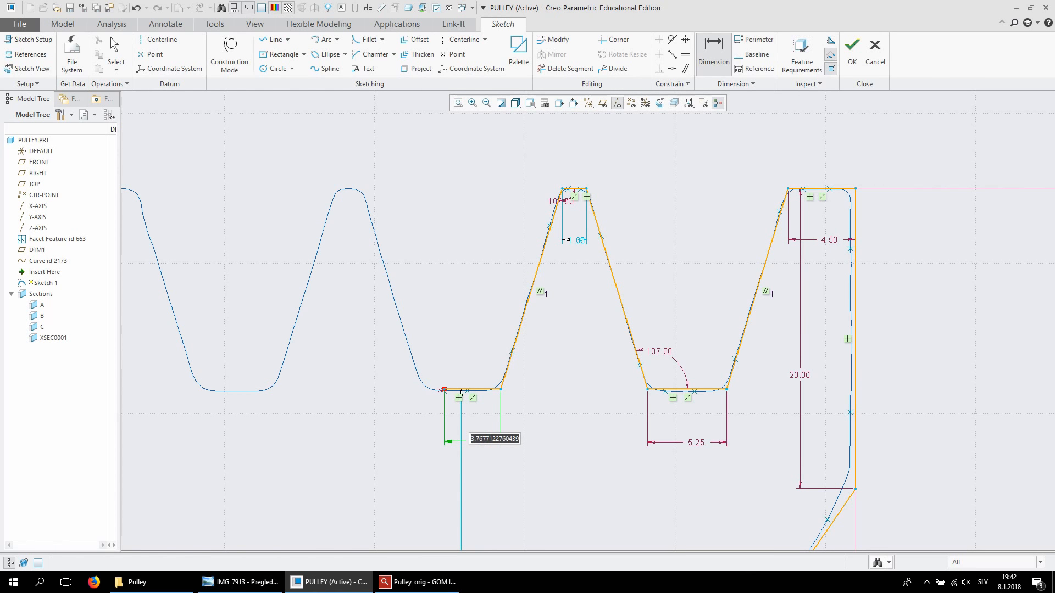
type("5.25/2")
key("Return")
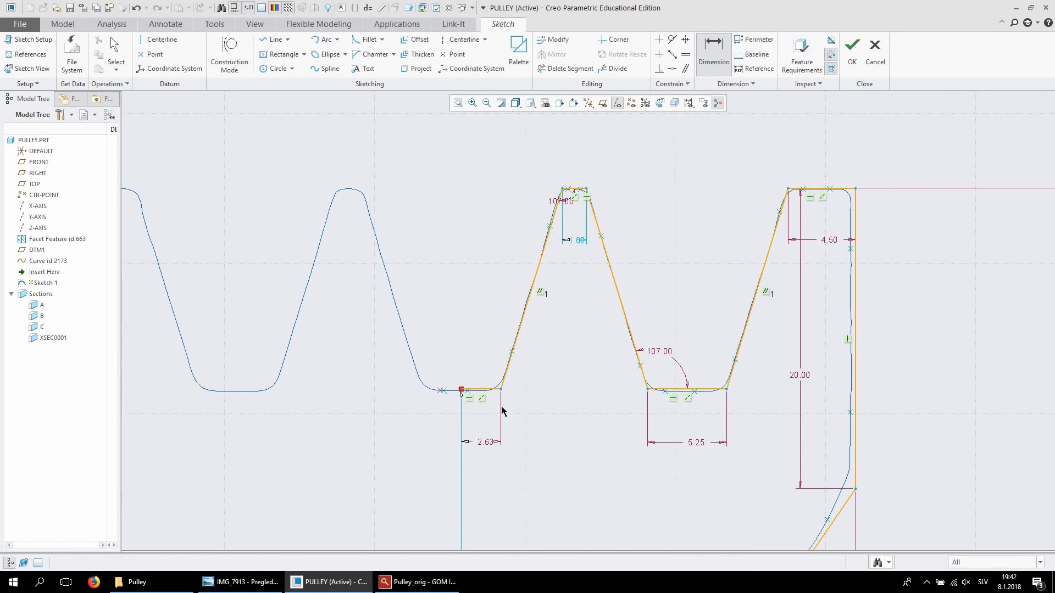
double_click(577, 244)
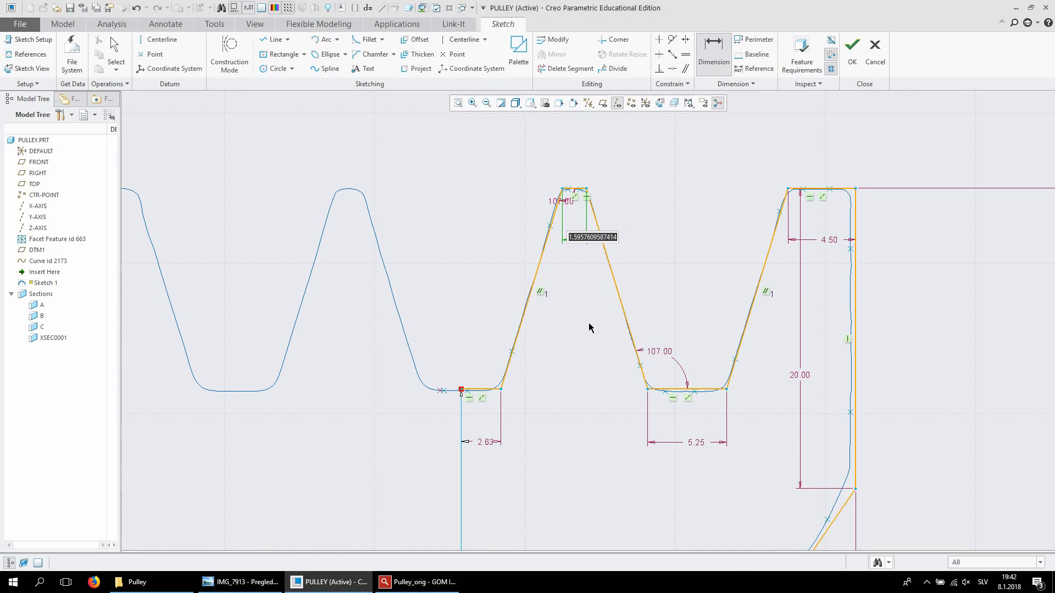
type("1.5")
key("Return")
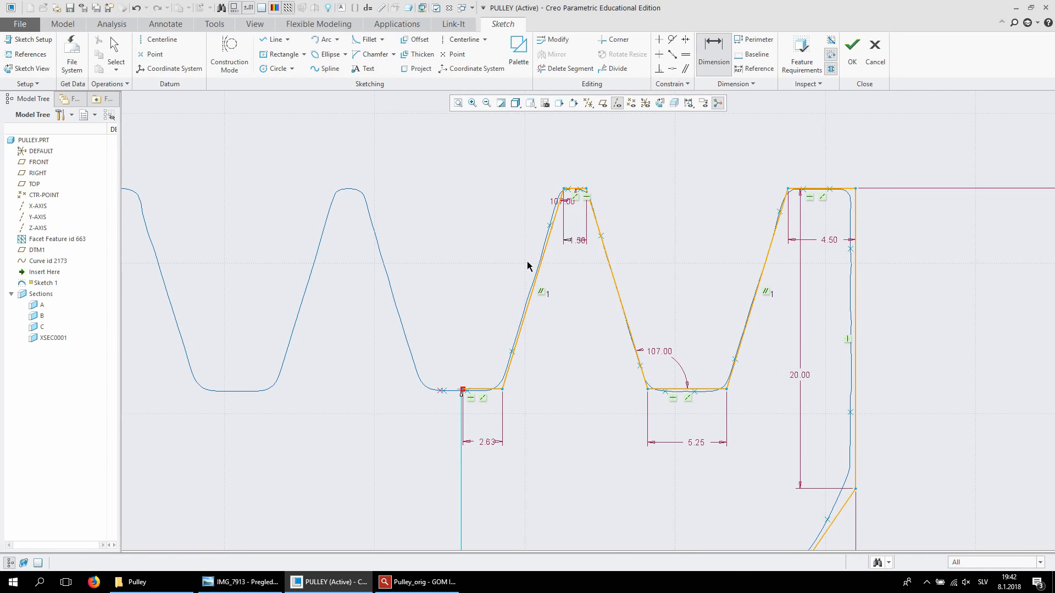
Dimension the height of the end groove floor line above the horizontal reference axis and set it to 71.5
scroll(528, 230, "up", 2)
scroll(518, 203, "down", 6)
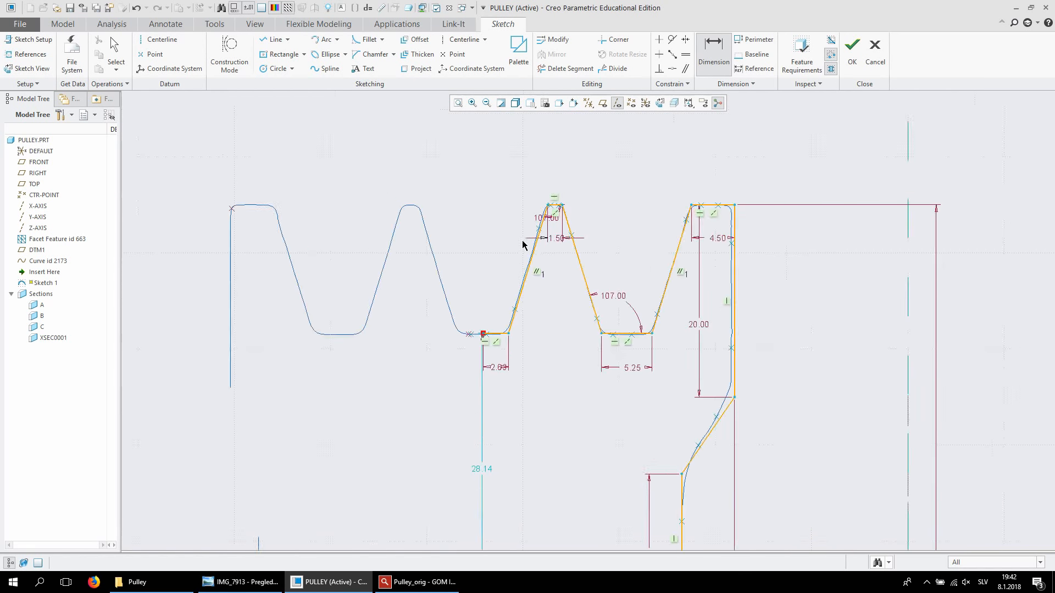
scroll(518, 204, "down", 1)
scroll(515, 241, "up", 1)
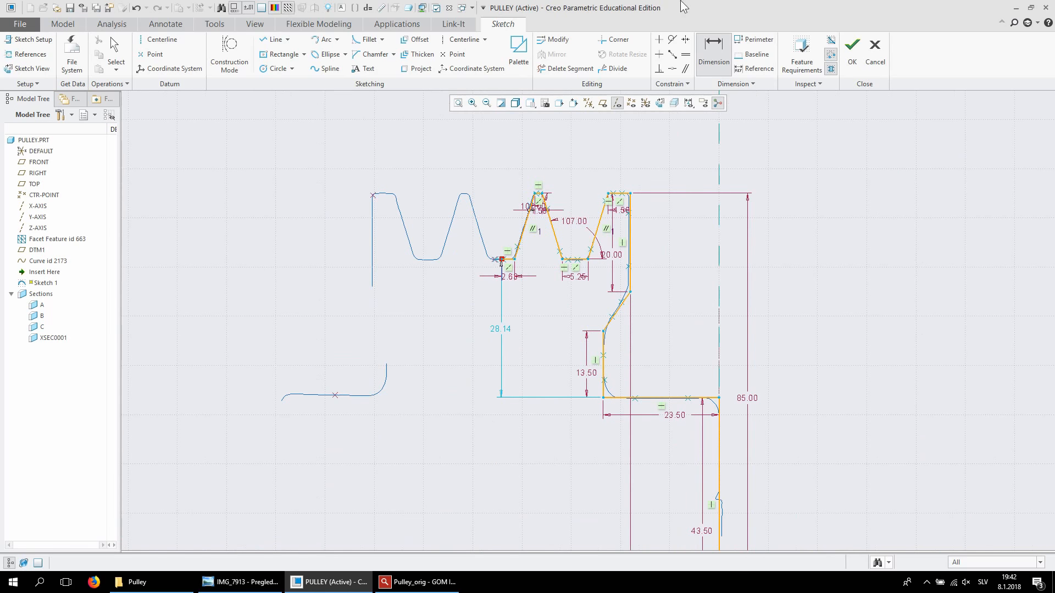
left_click(709, 61)
scroll(484, 298, "up", 4)
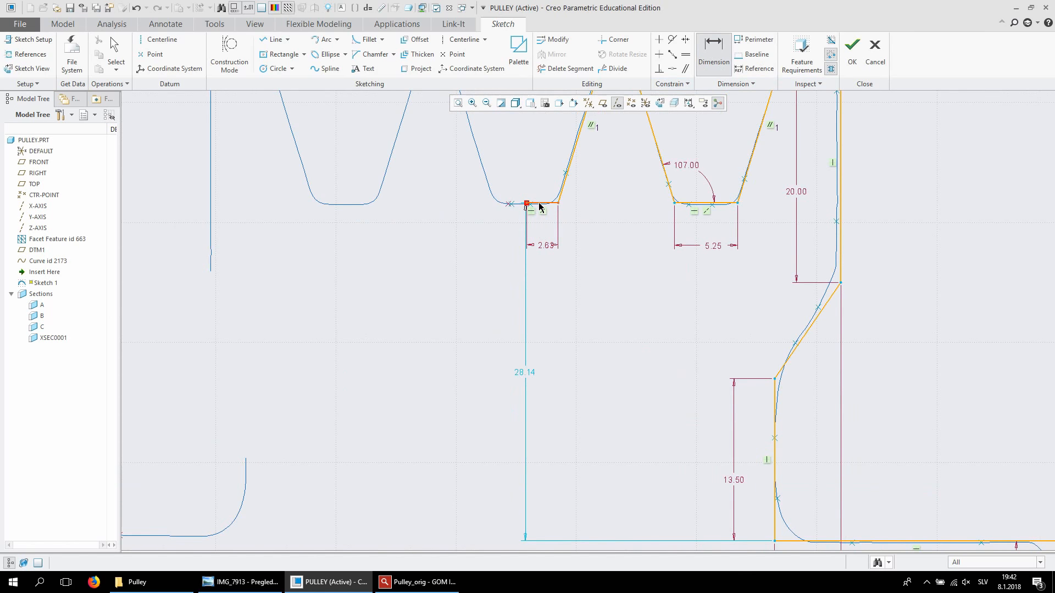
scroll(540, 206, "down", 5)
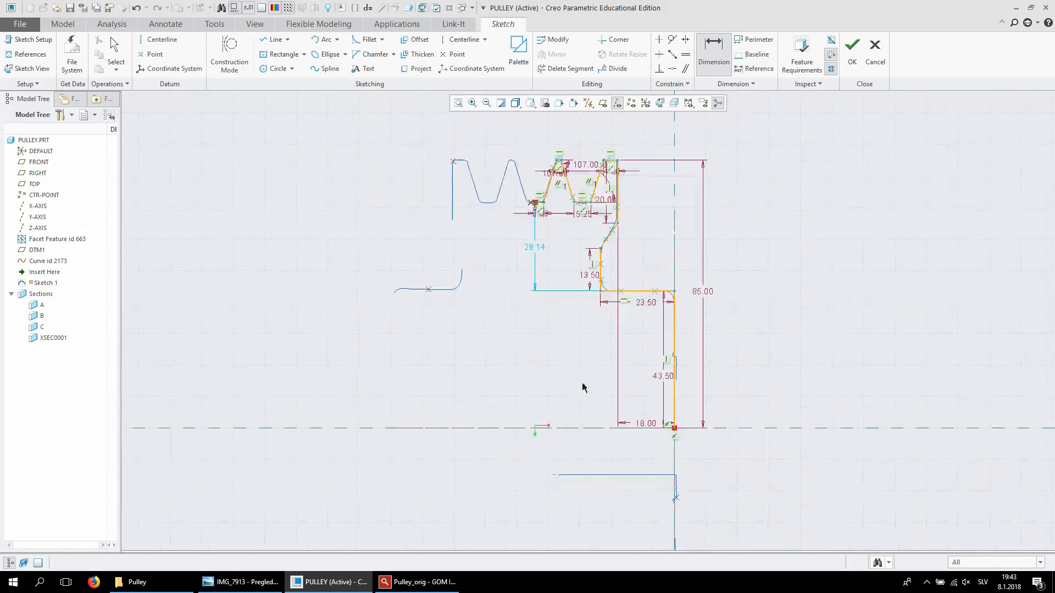
left_click(571, 427)
middle_click(496, 317)
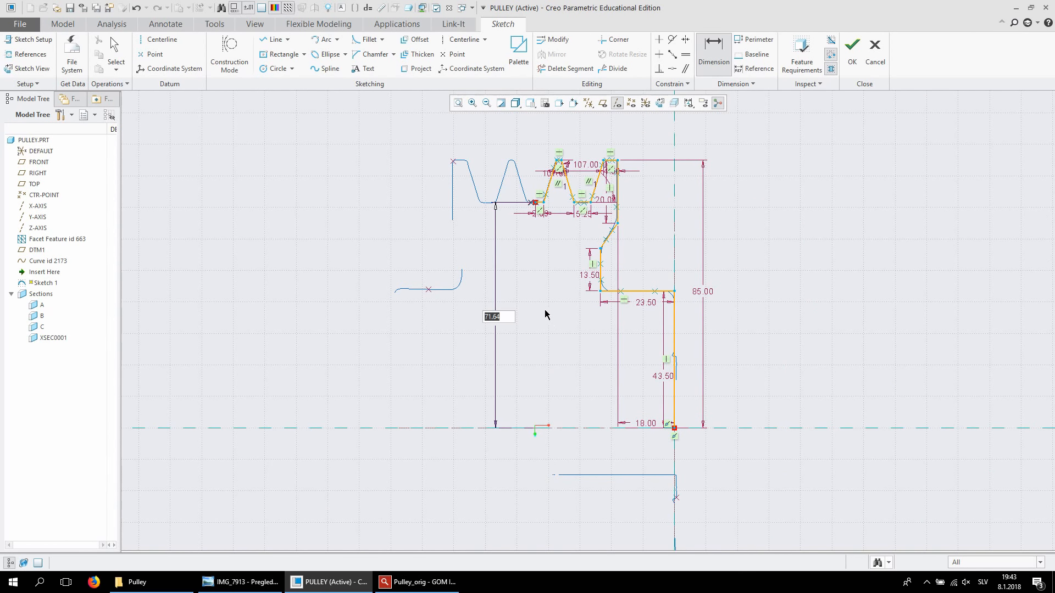
scroll(562, 206, "up", 5)
scroll(591, 199, "down", 3)
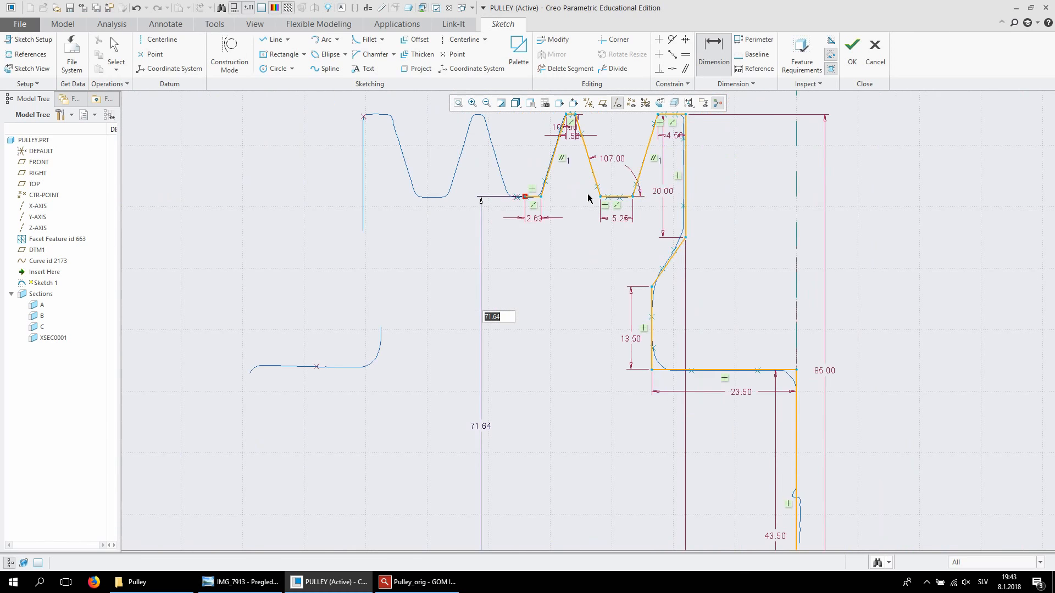
type("71")
key("Return")
Compare the dimensioned groove, rim, sloped web and hub lines with the scanned curve along the whole profile
scroll(588, 198, "up", 5)
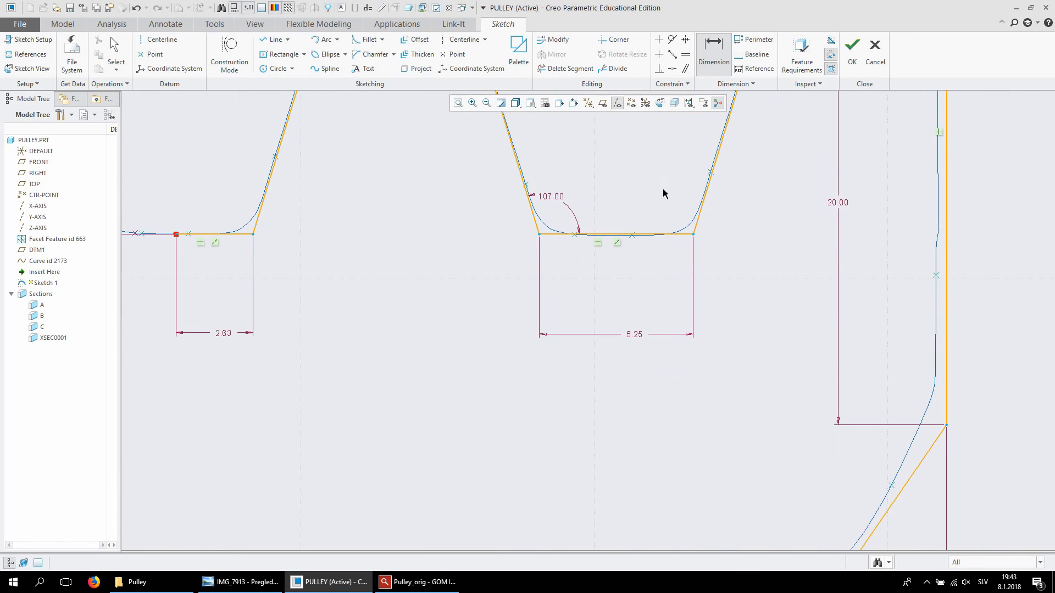
scroll(660, 212, "down", 6)
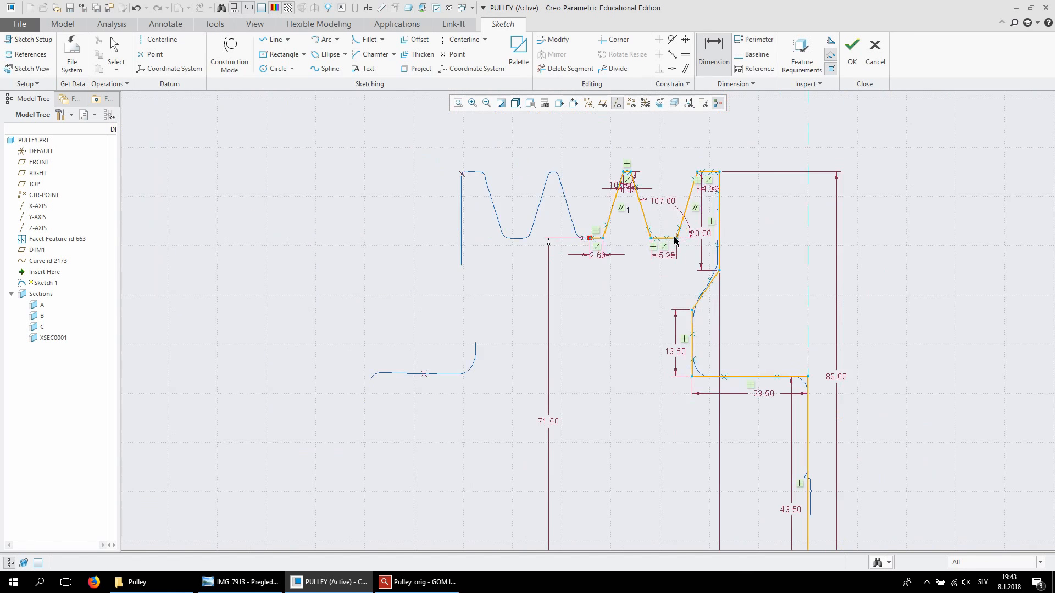
scroll(686, 165, "up", 5)
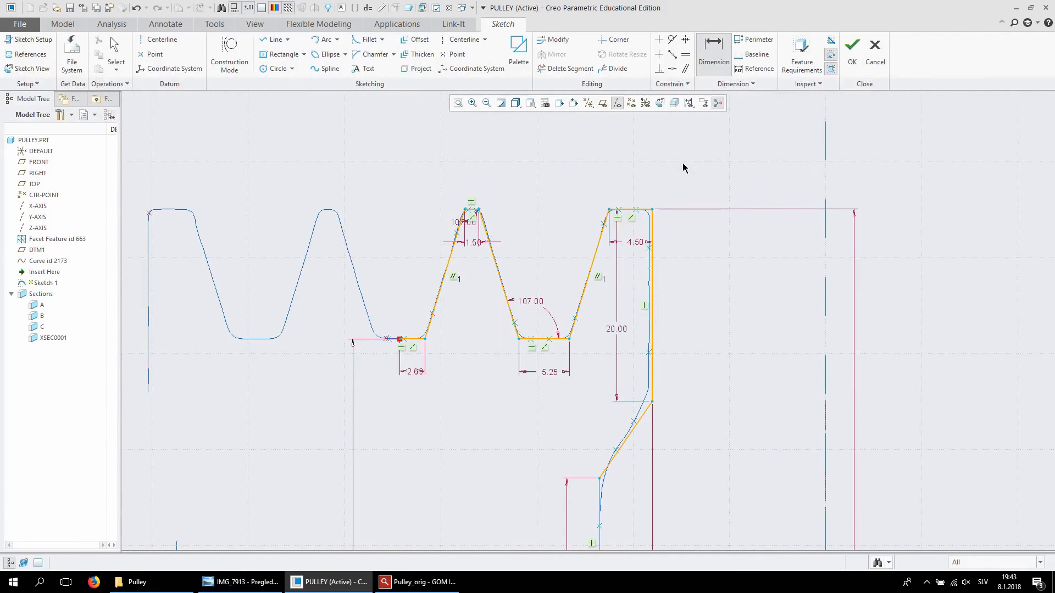
scroll(684, 167, "up", 1)
scroll(683, 168, "down", 5)
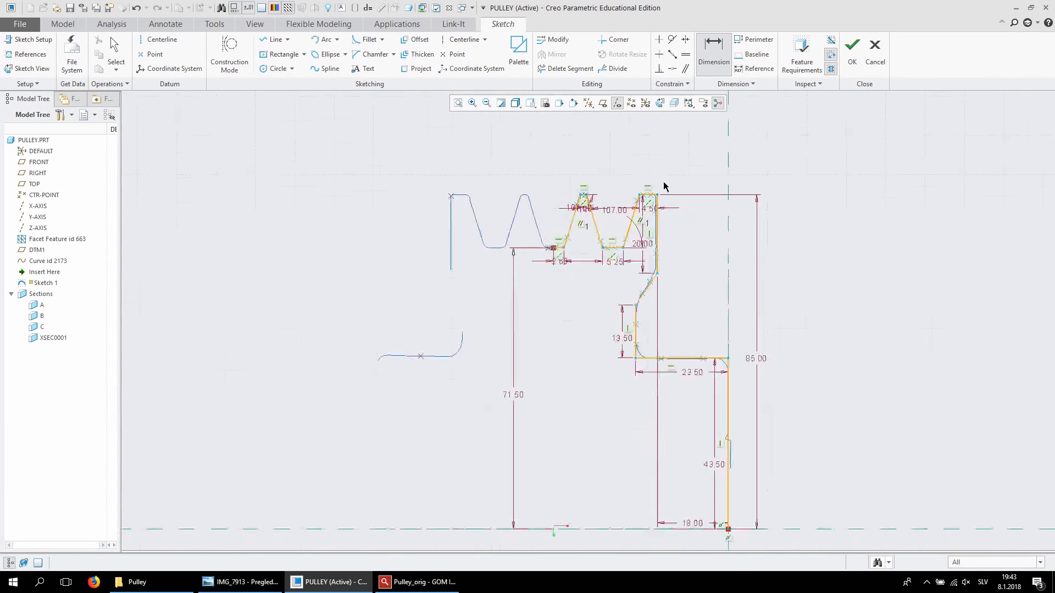
scroll(697, 249, "up", 4)
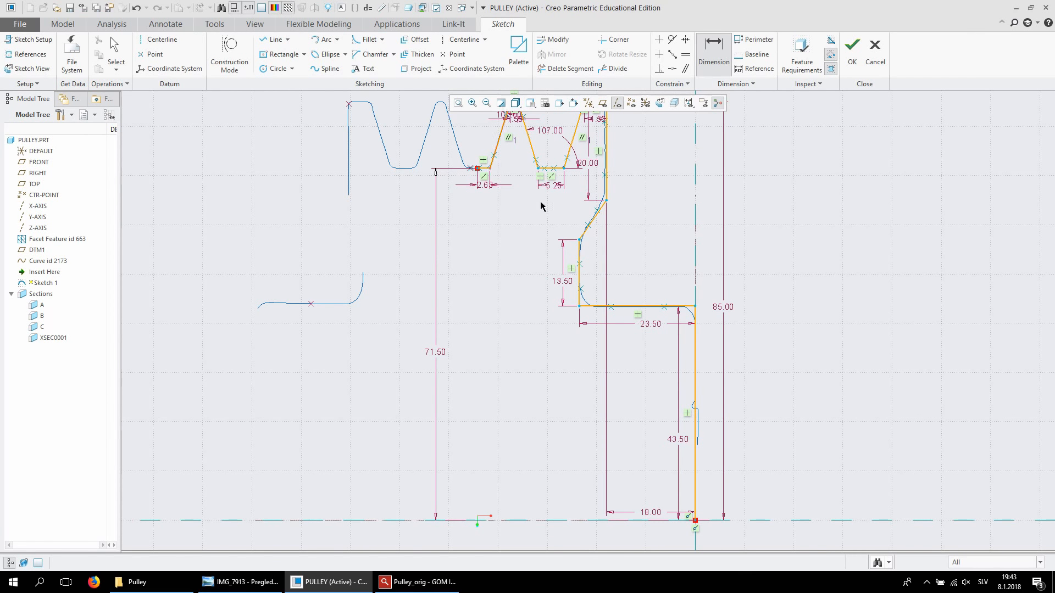
scroll(607, 199, "up", 3)
scroll(607, 199, "down", 1)
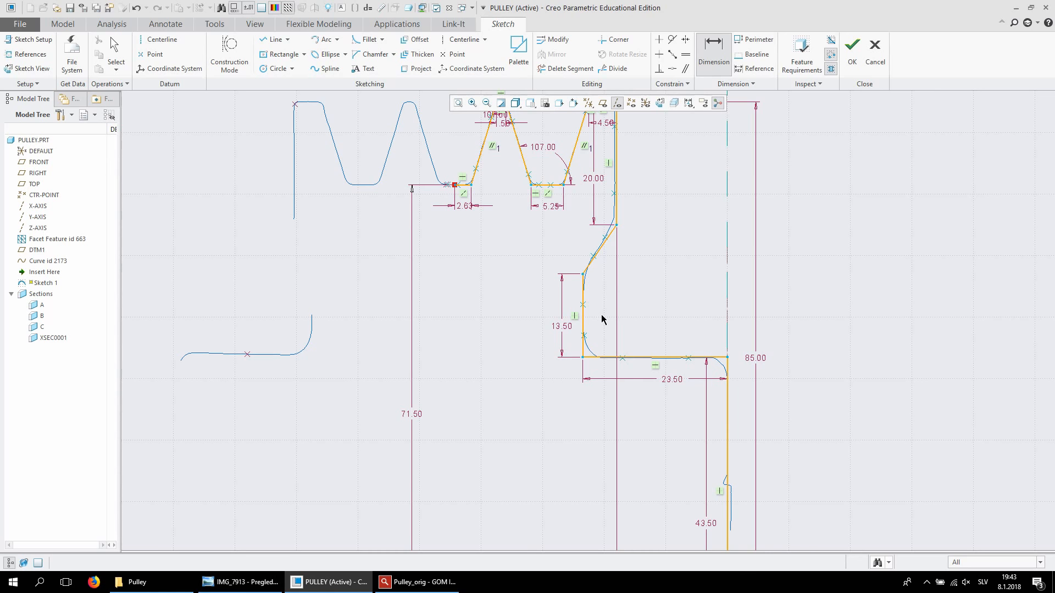
scroll(625, 239, "up", 2)
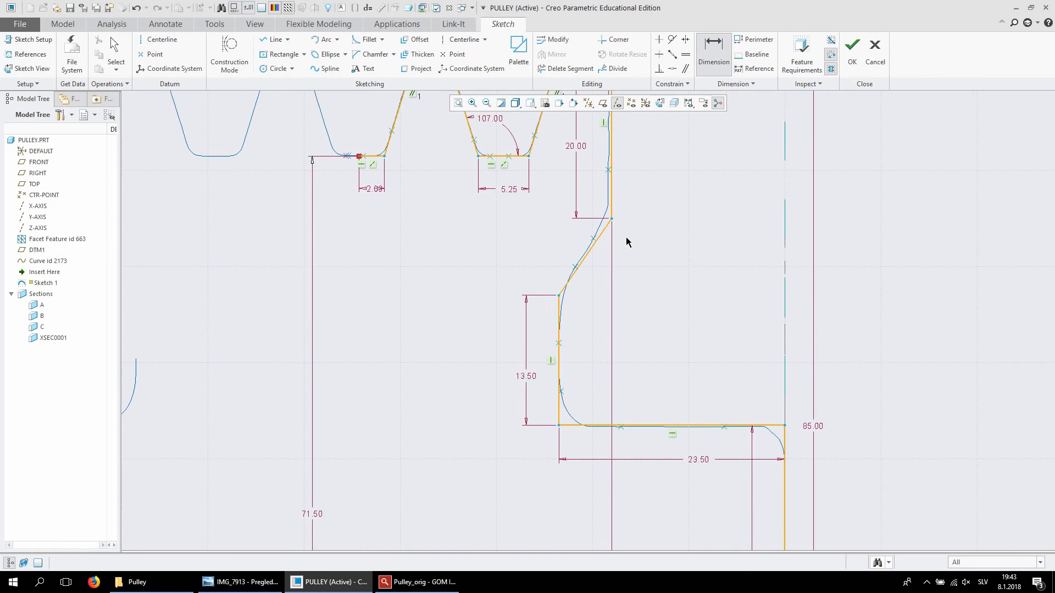
scroll(580, 284, "down", 1)
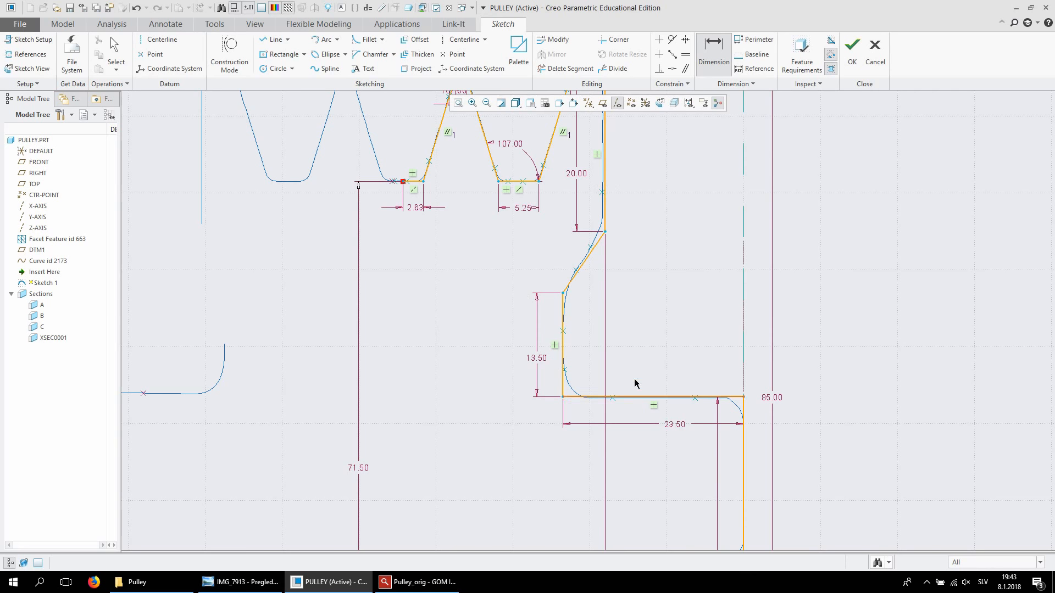
scroll(562, 298, "up", 1)
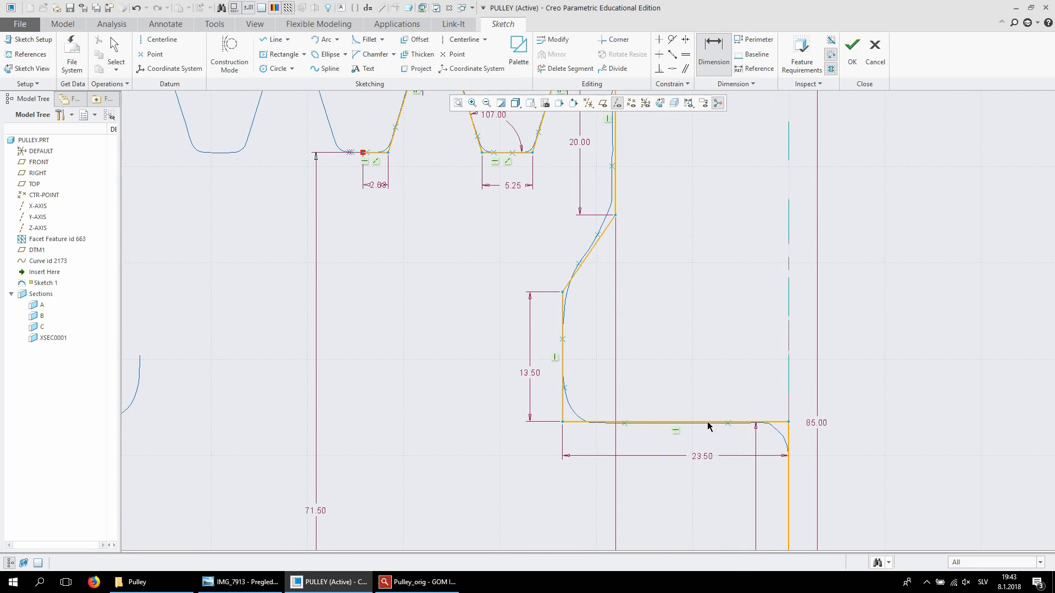
scroll(709, 406, "down", 5)
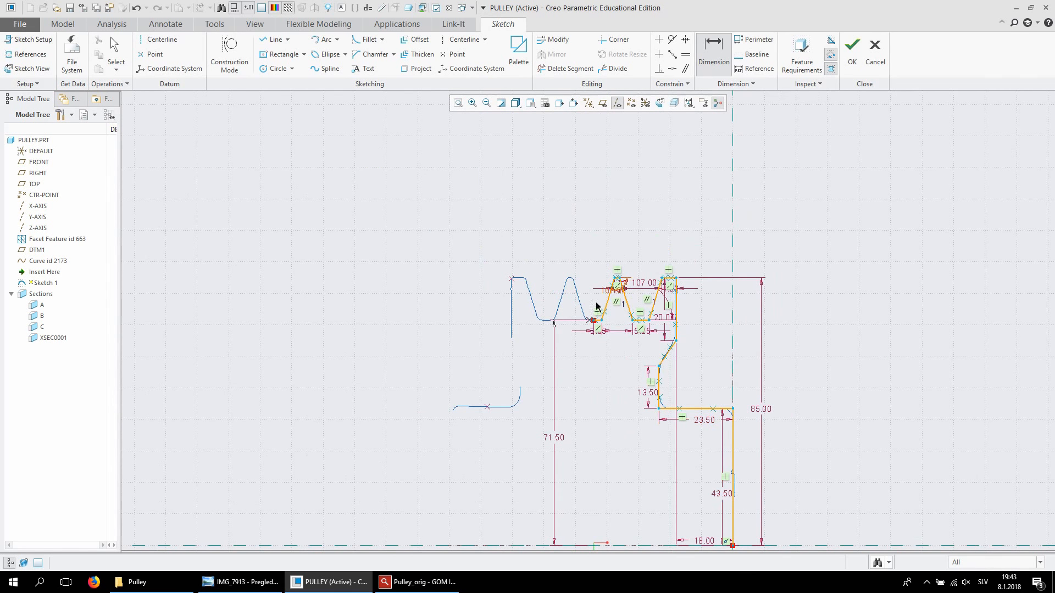
scroll(676, 370, "up", 3)
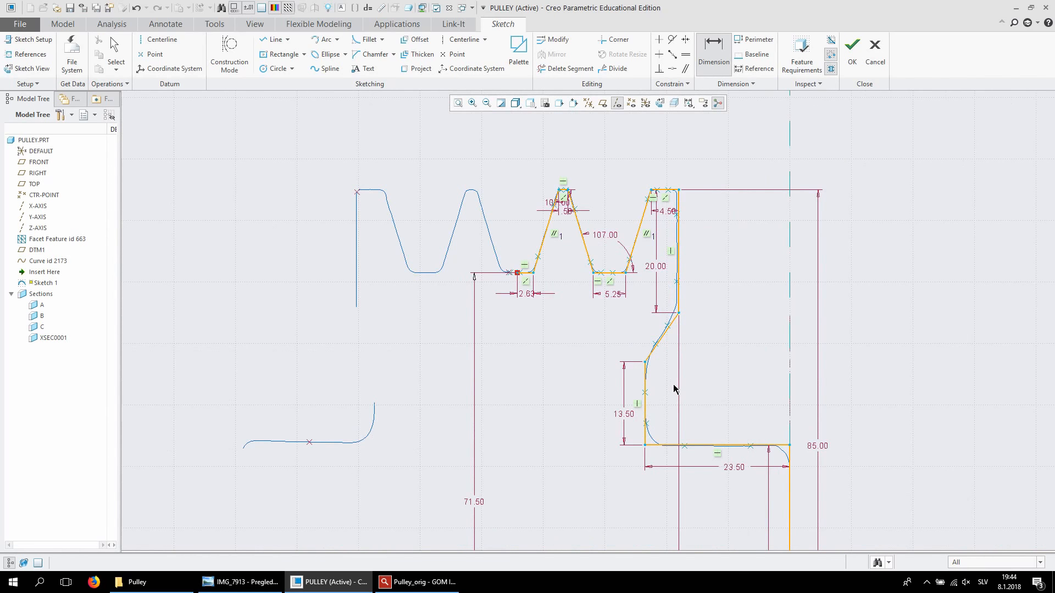
Fillet both ends of the sloped web line and the corner between the vertical web line and the hub line, with radii about 5.05, 4.77 and 0.64
scroll(675, 389, "up", 1)
left_click(357, 42)
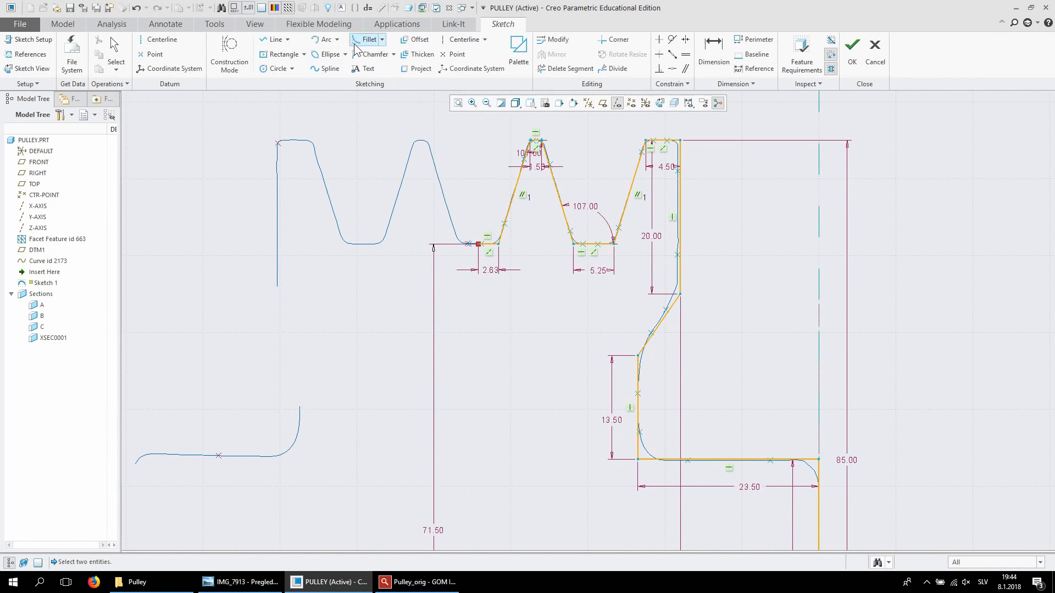
left_click(674, 306)
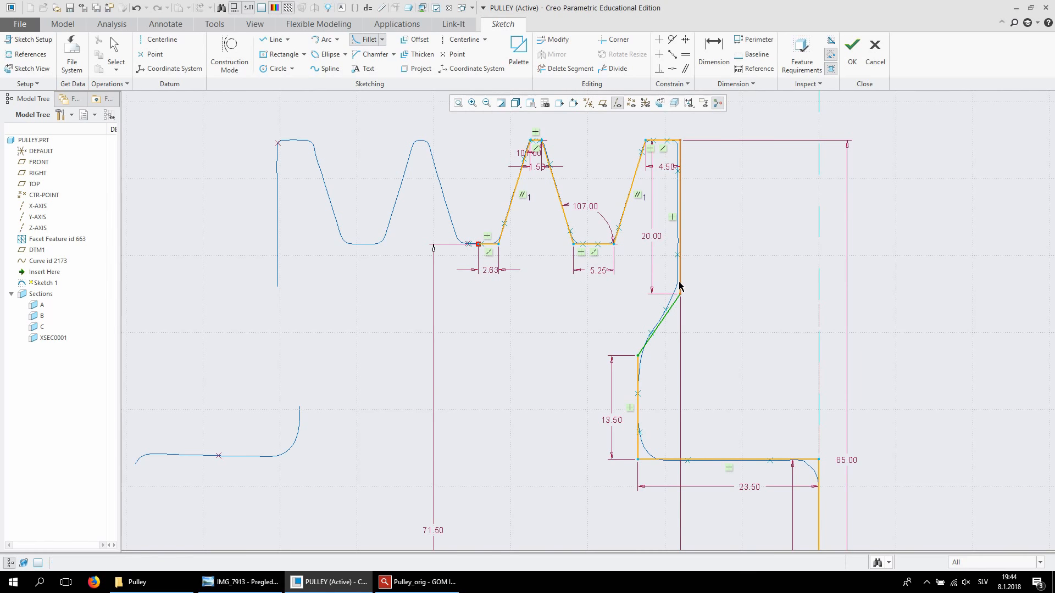
left_click(680, 286)
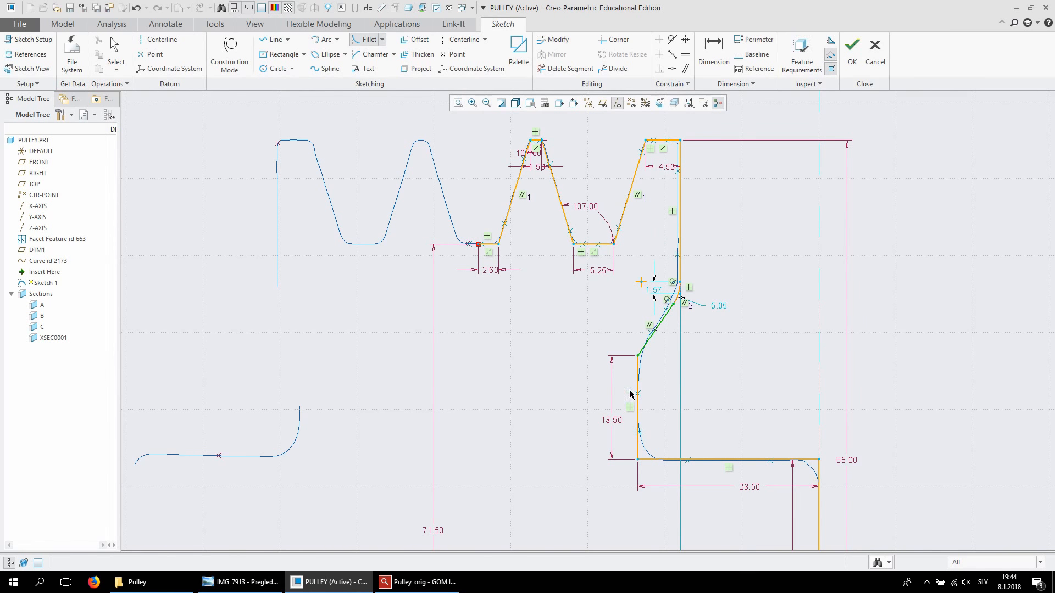
left_click(635, 367)
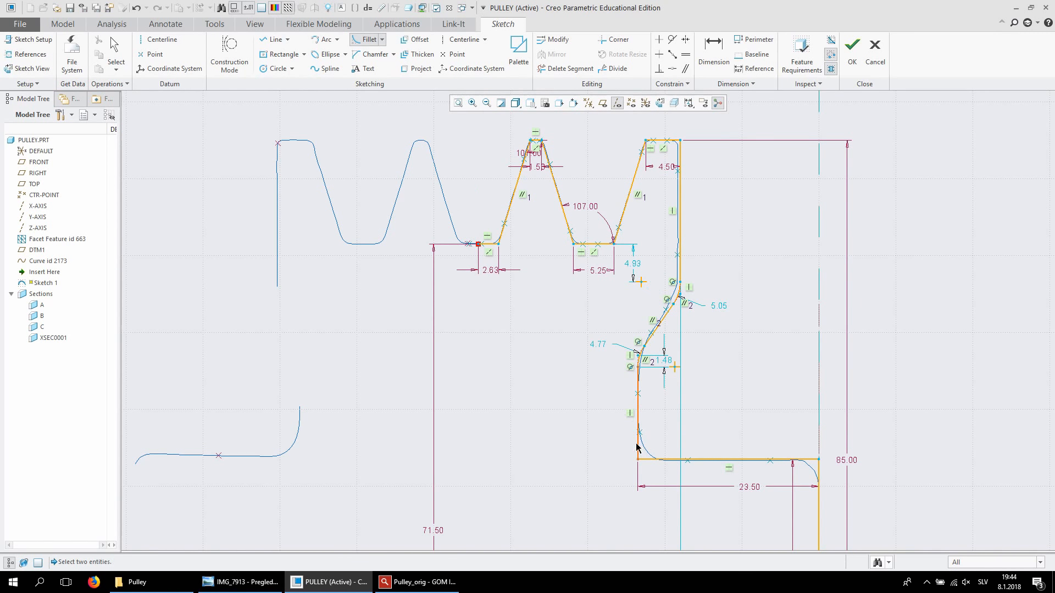
left_click(637, 448)
left_click(649, 459)
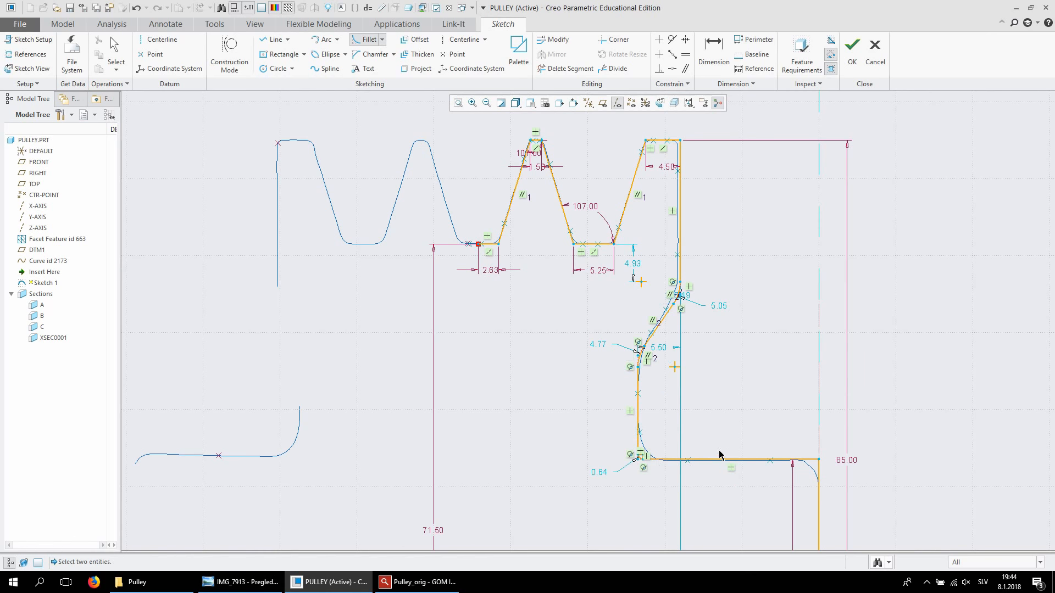
middle_click(699, 421)
Clear the selected constraints and set the selection filter to All Sketcher
scroll(687, 322, "up", 4)
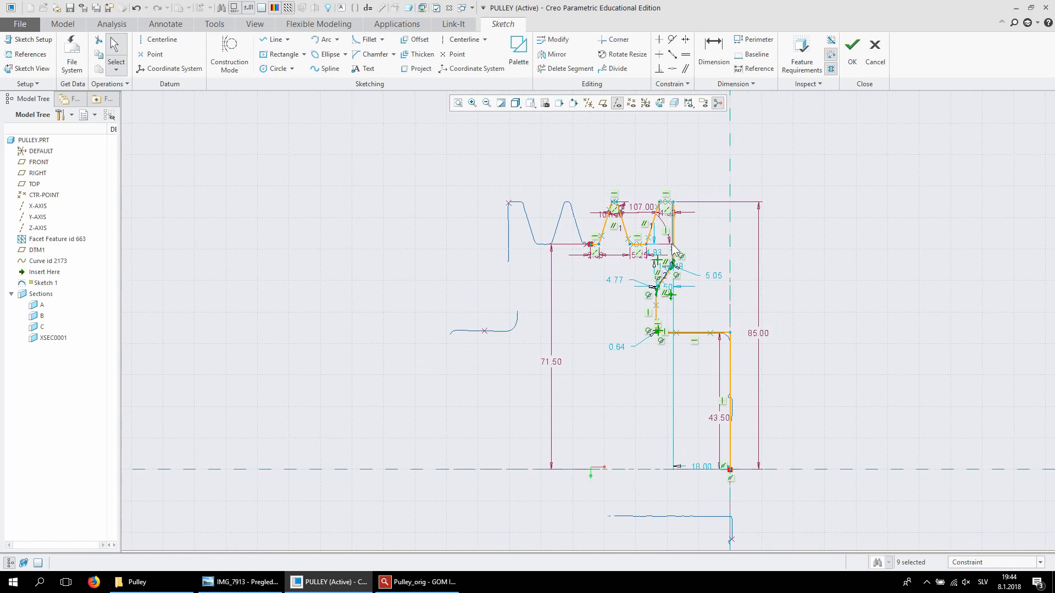
scroll(703, 295, "down", 1)
scroll(704, 295, "down", 2)
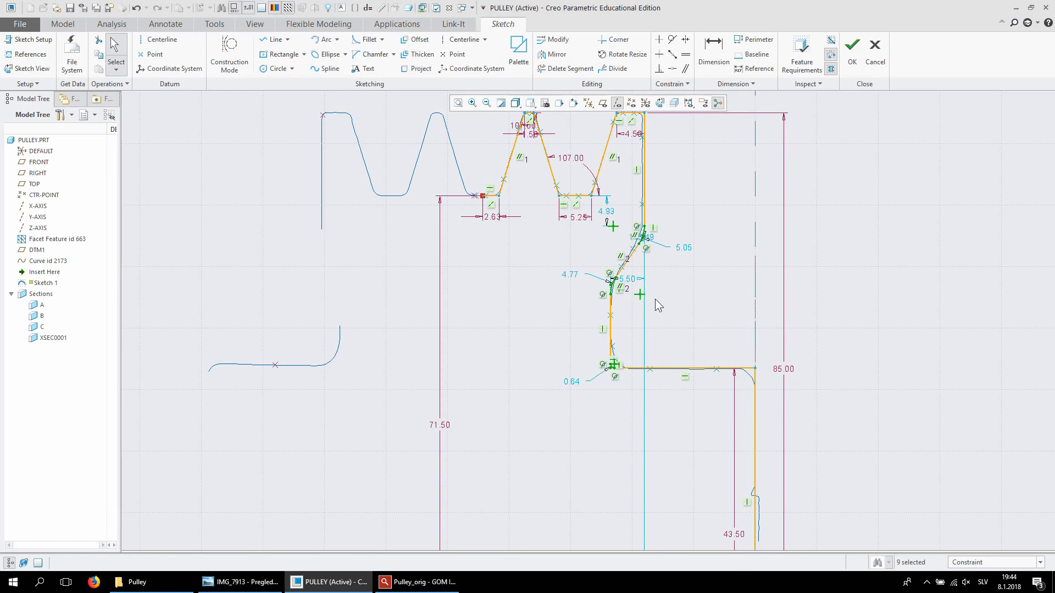
left_click(675, 286)
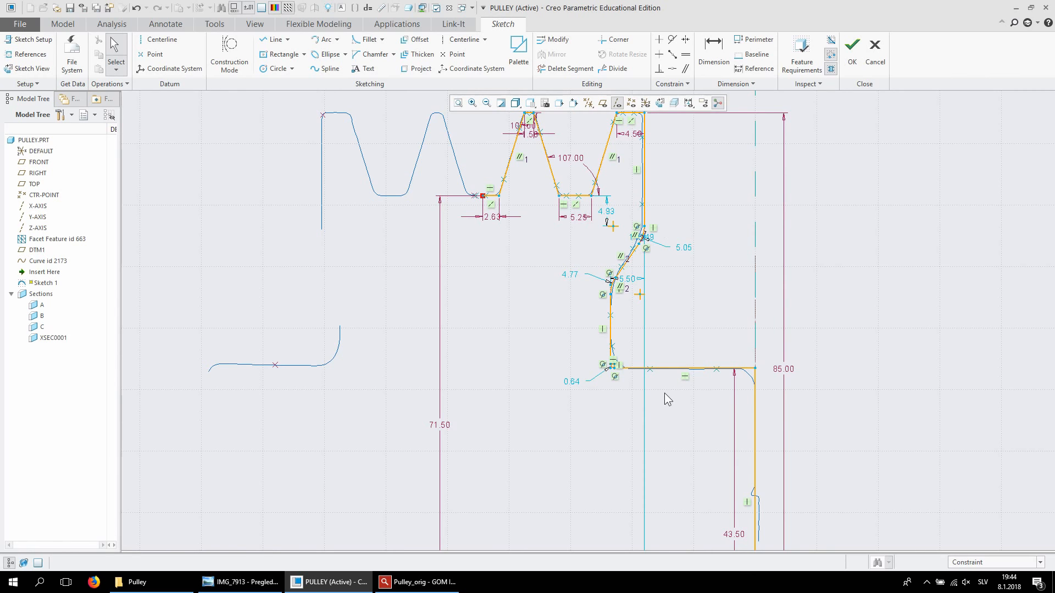
scroll(667, 347, "up", 1)
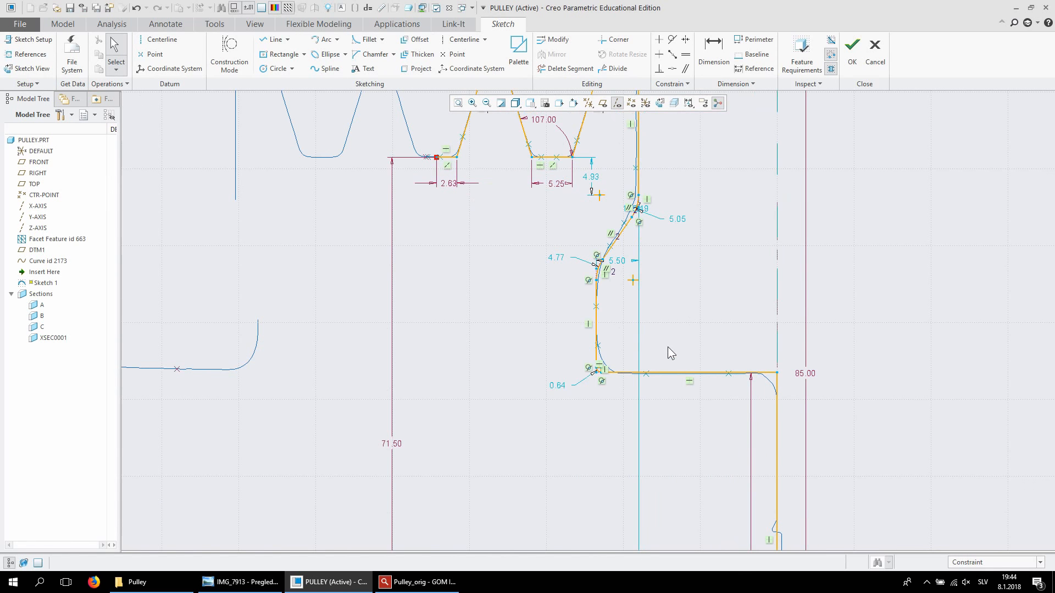
scroll(667, 347, "down", 3)
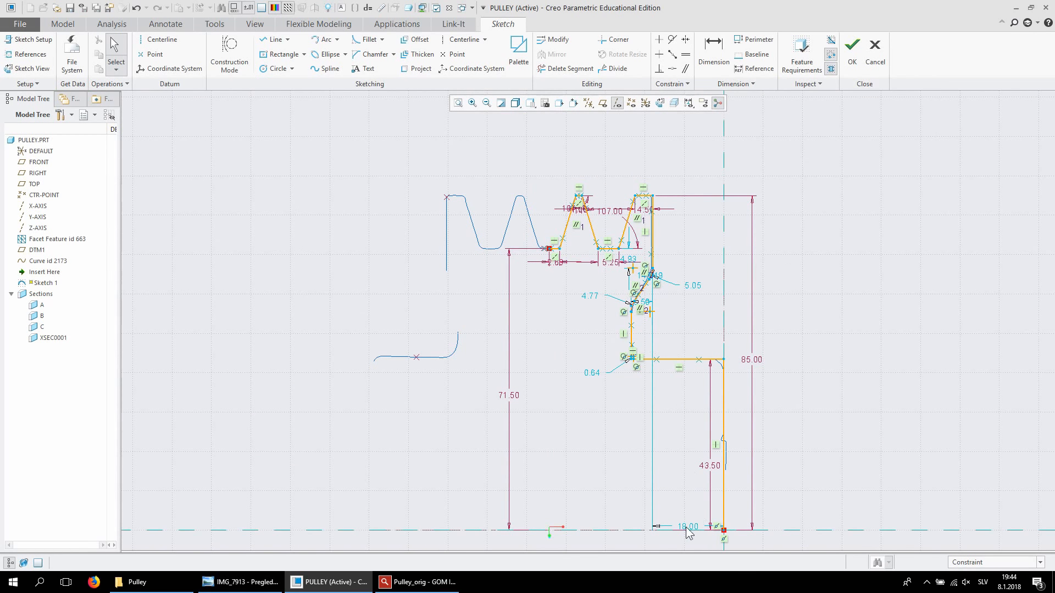
scroll(662, 272, "up", 3)
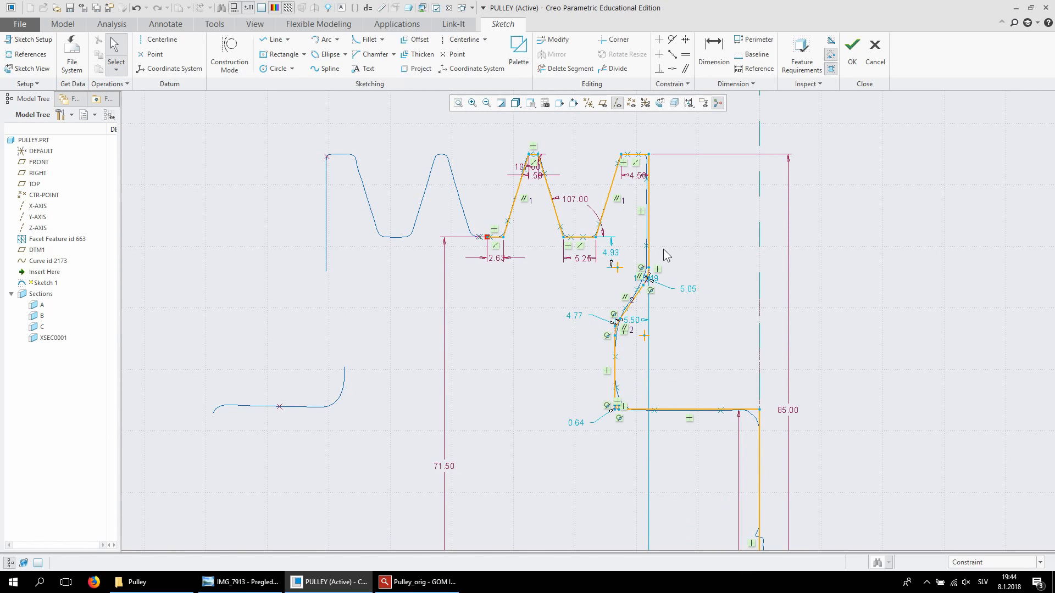
left_click(999, 564)
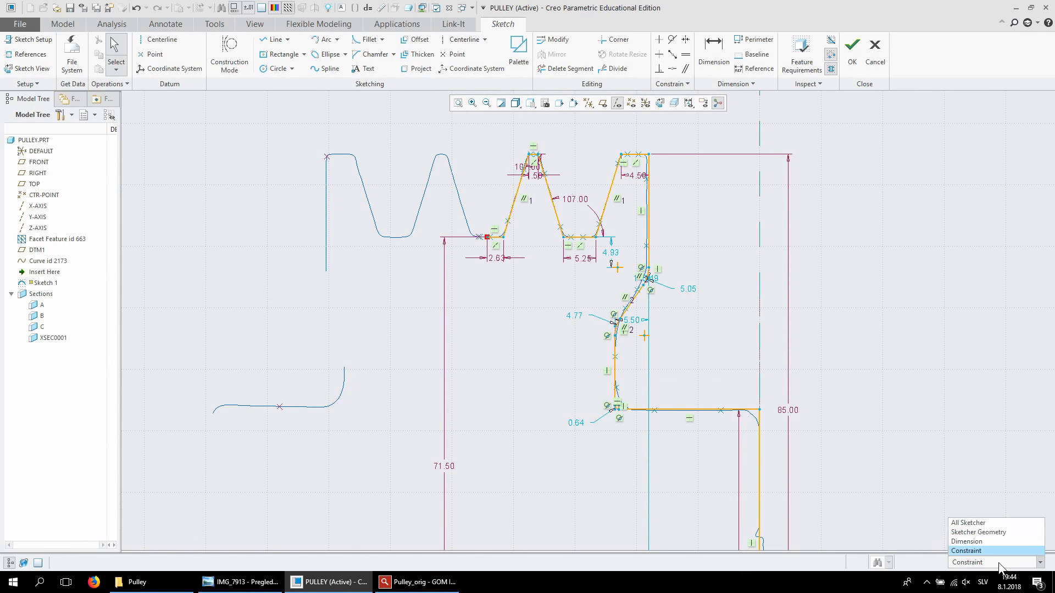
left_click(968, 522)
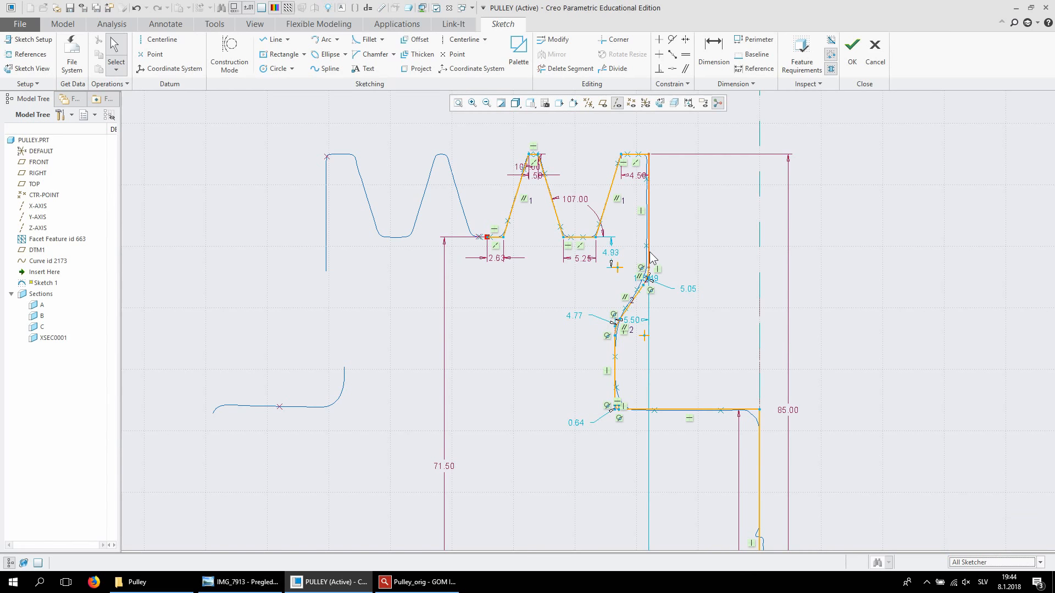
Shift the vertical rim side line freehand and set its distance from the vertical reference axis to 18
mouse_move(650, 254)
left_mouse_down()
mouse_move(678, 260)
mouse_move(652, 267)
left_mouse_up()
scroll(650, 200, "up", 3)
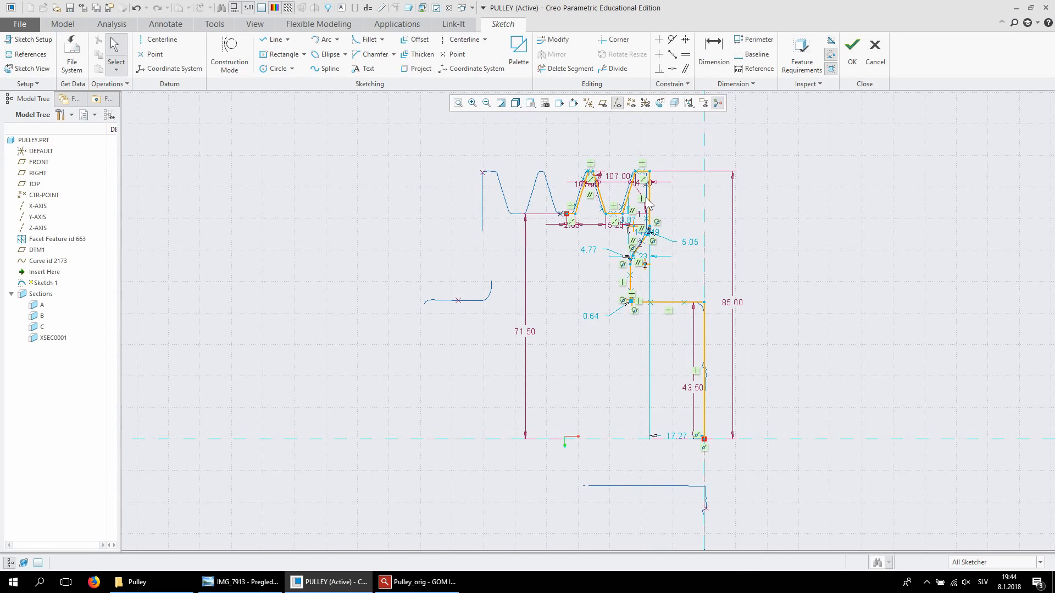
scroll(637, 204, "down", 2)
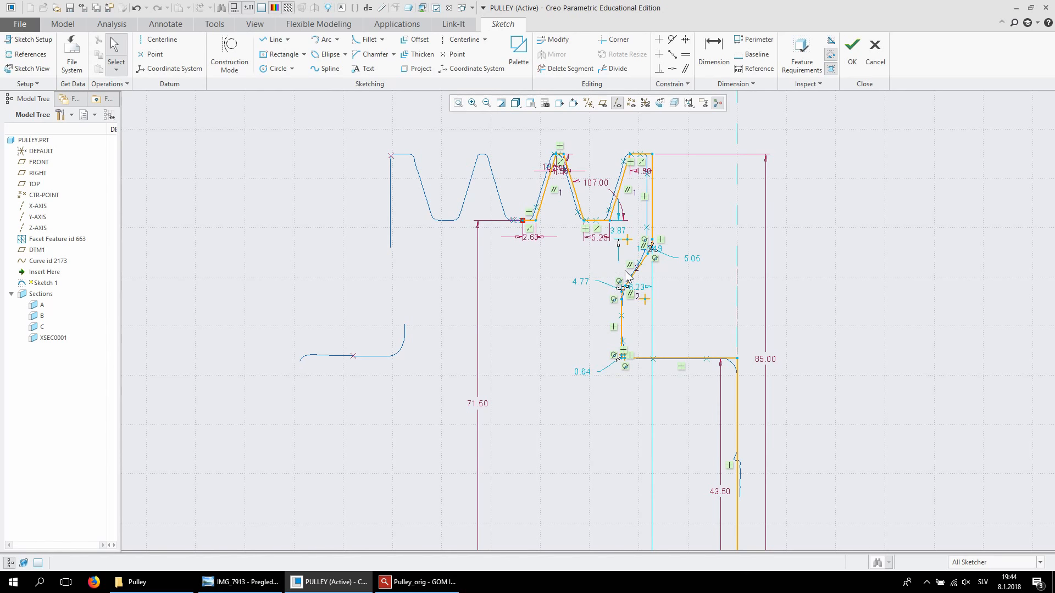
scroll(640, 214, "up", 2)
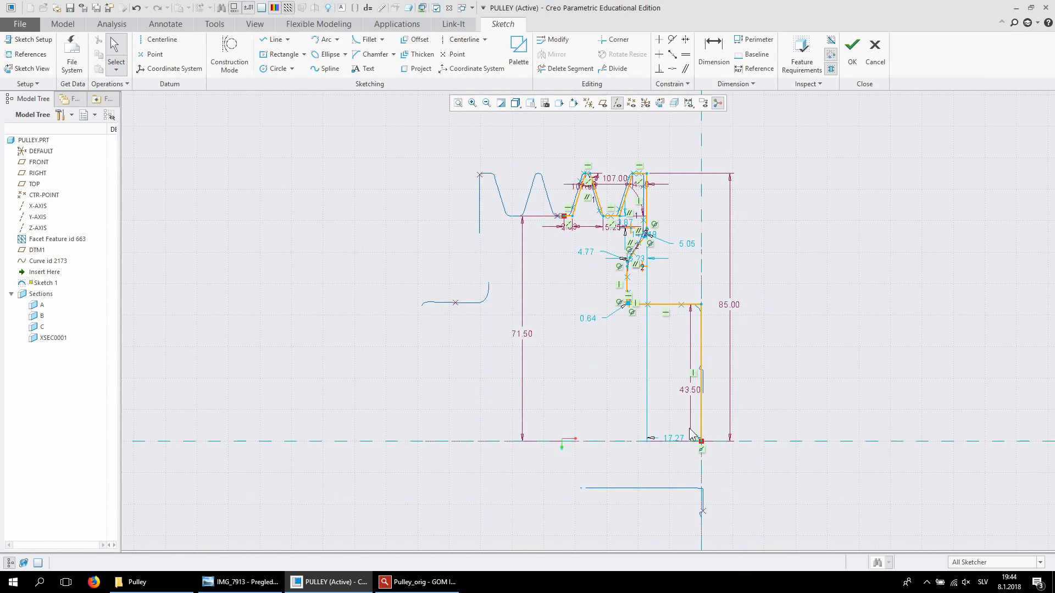
double_click(671, 438)
type("18")
key("Return")
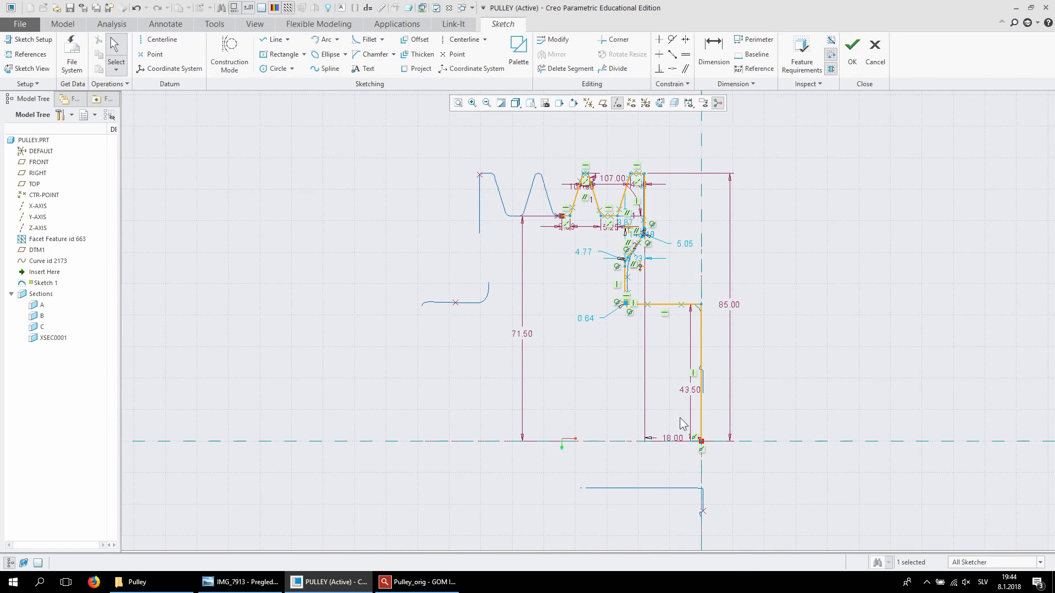
Dimension the vertical web line's height from the hub line to the theoretical corner point of its upper fillet
scroll(669, 249, "down", 1)
scroll(660, 250, "down", 4)
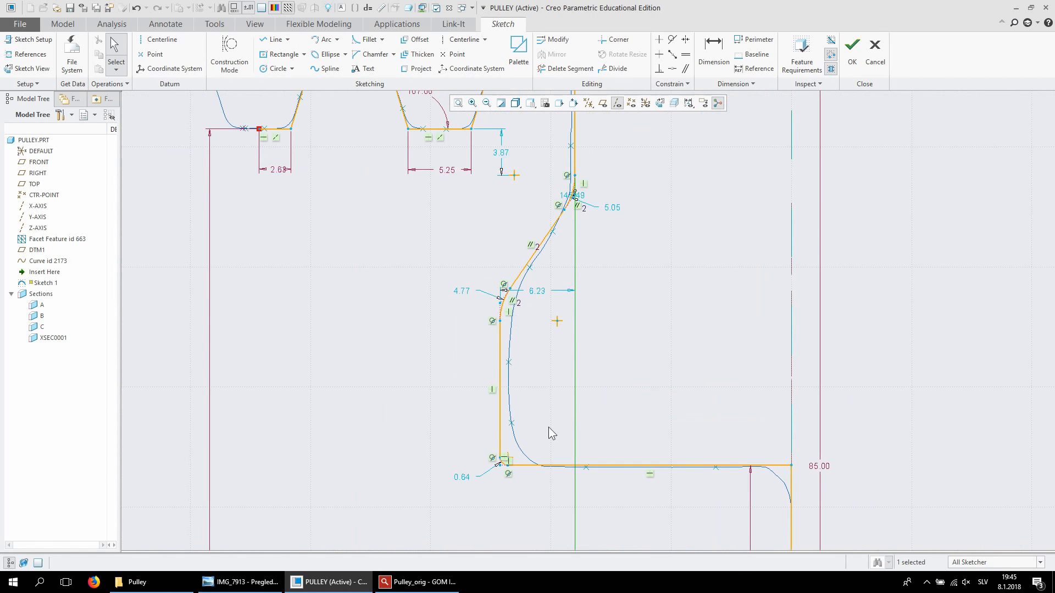
left_click(714, 52)
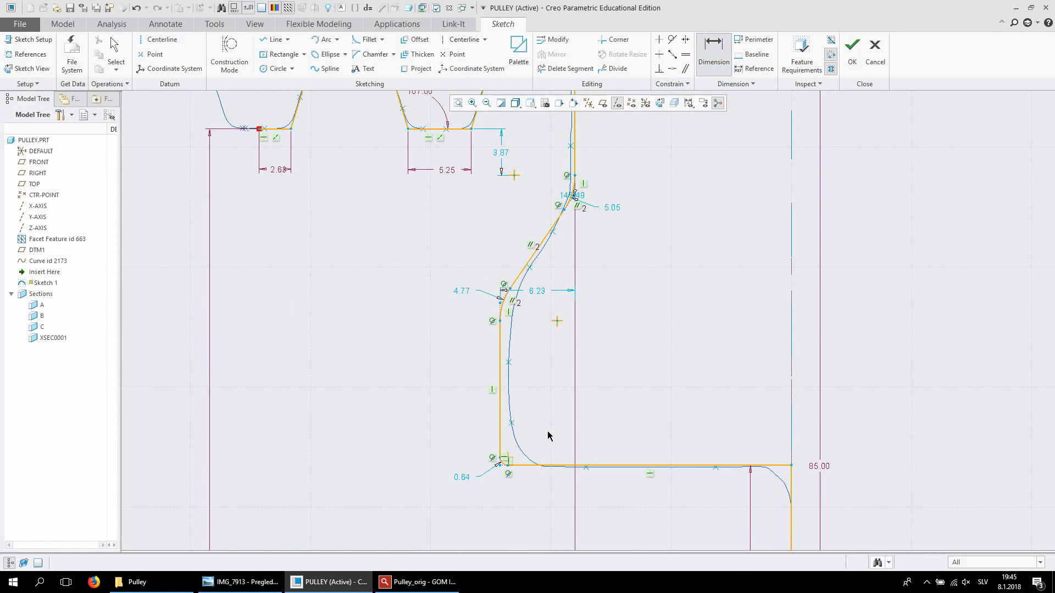
scroll(502, 484, "down", 2)
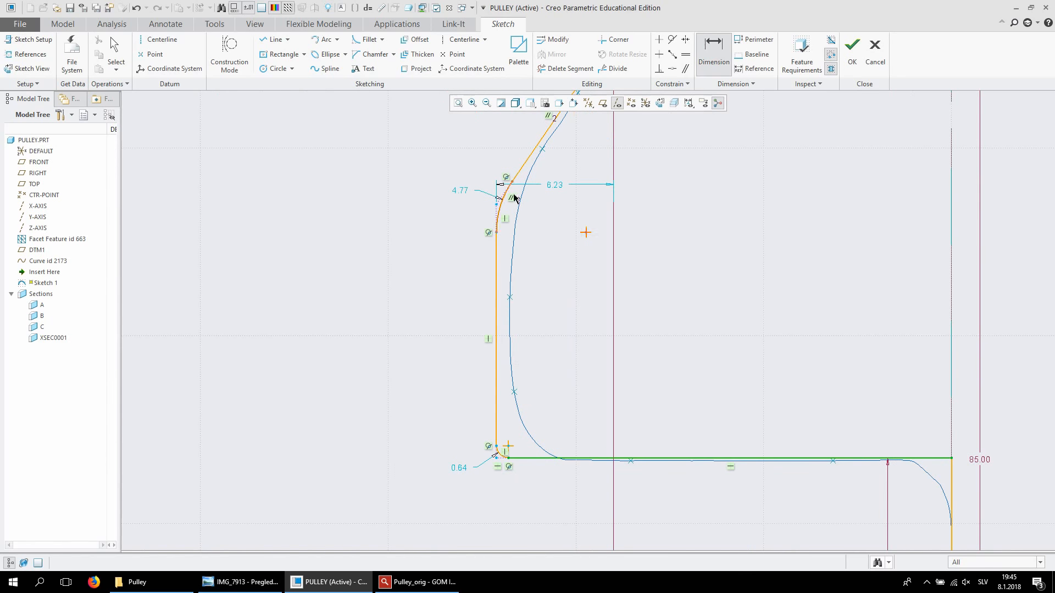
scroll(496, 209, "down", 5)
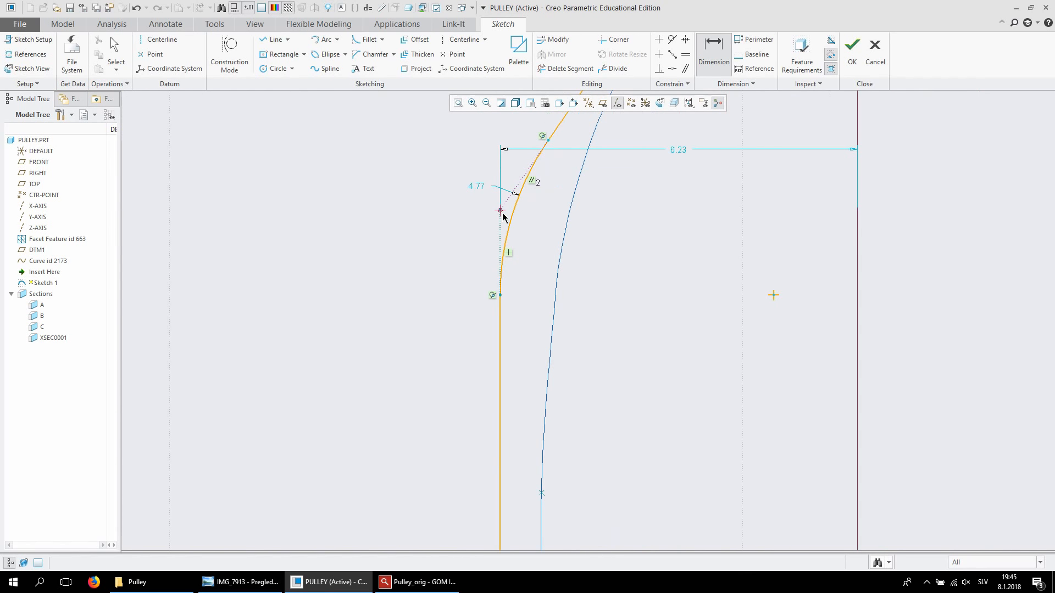
middle_click(367, 369)
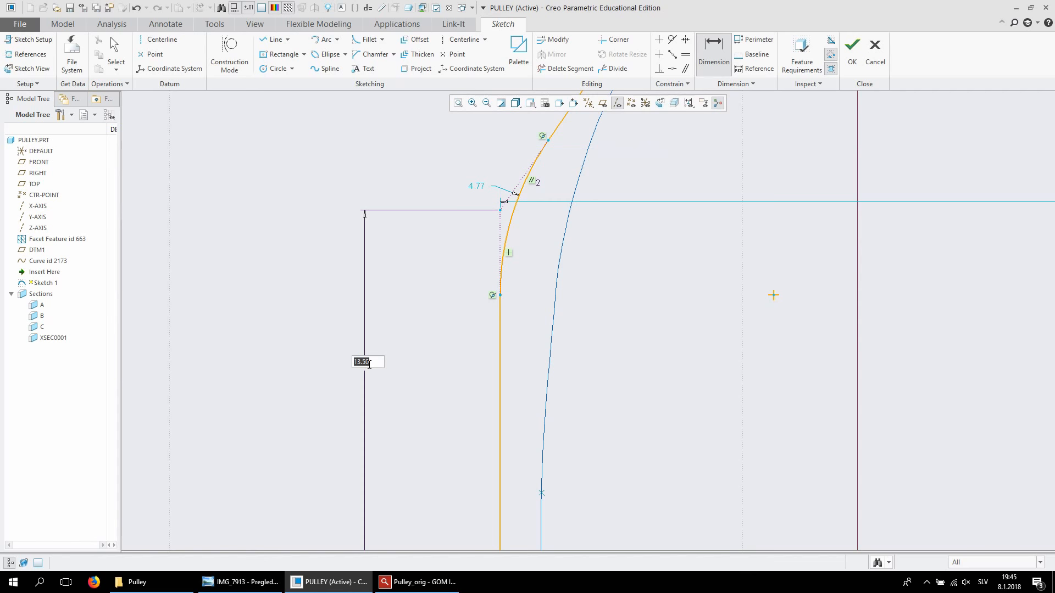
middle_click(453, 336)
Dimension the rim side line's height from the outer crest to the theoretical corner of its lower fillet and set it to 19
scroll(445, 344, "down", 6)
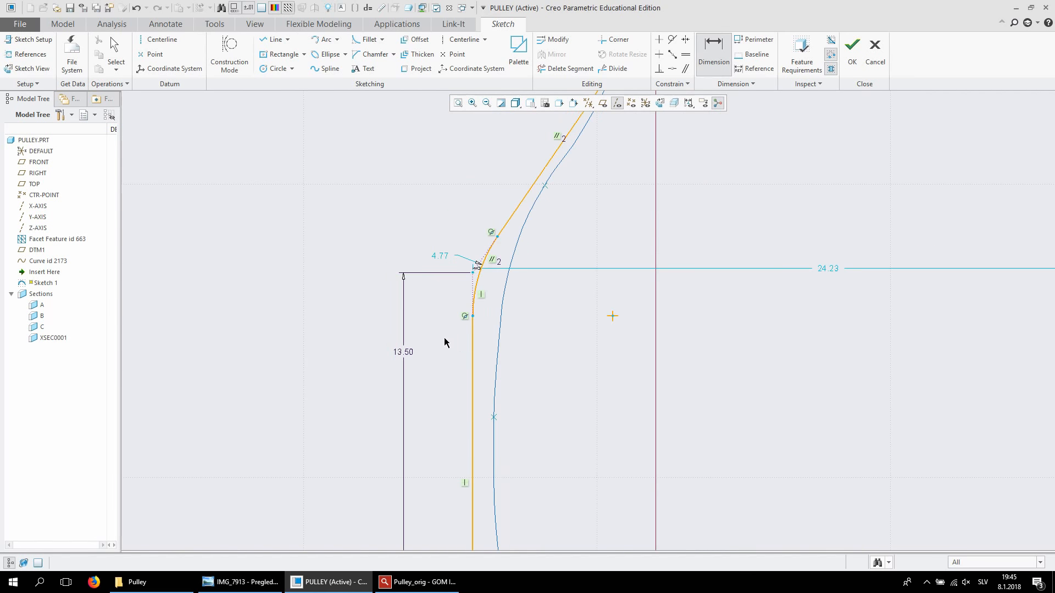
scroll(501, 332, "up", 5)
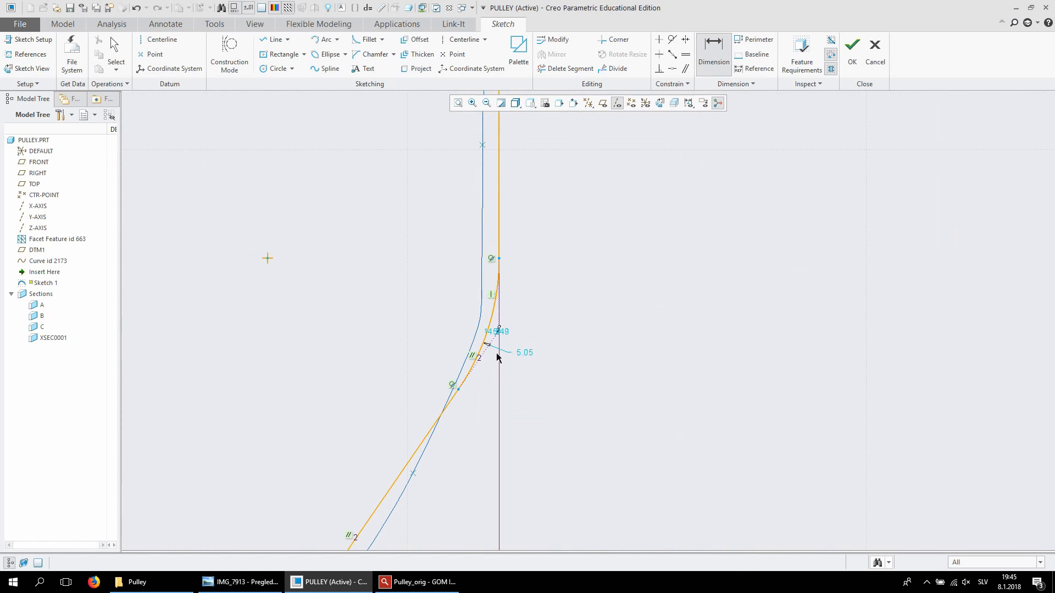
scroll(501, 330, "up", 3)
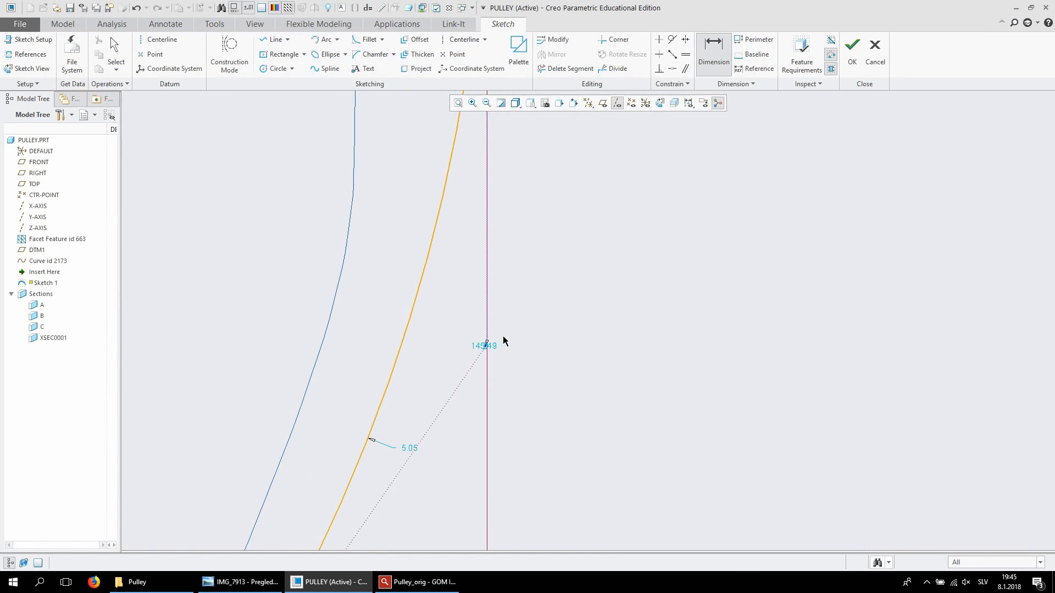
scroll(503, 363, "up", 4)
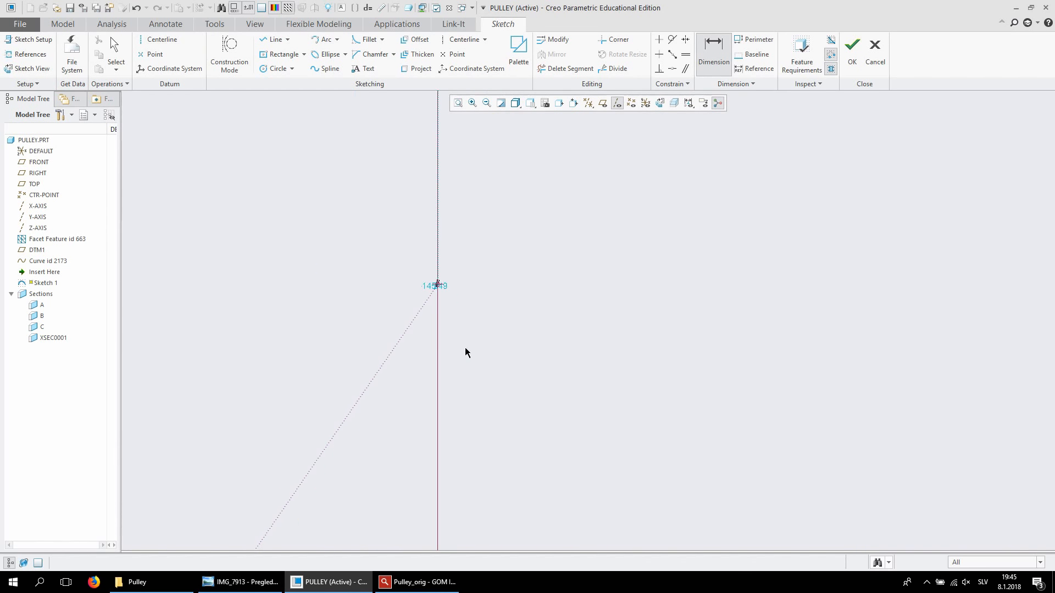
scroll(439, 291, "down", 10)
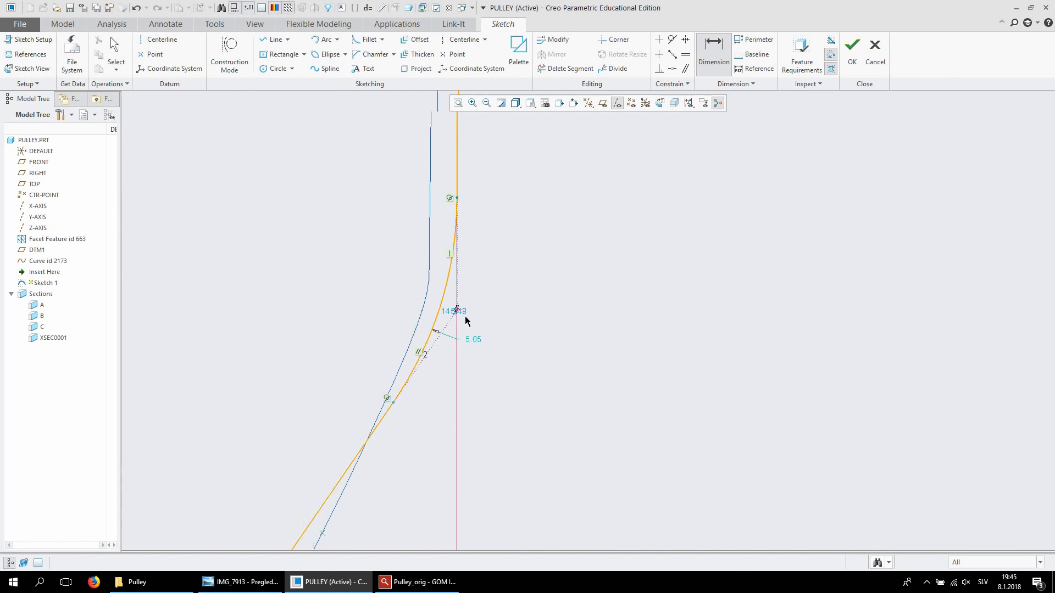
left_click(457, 174)
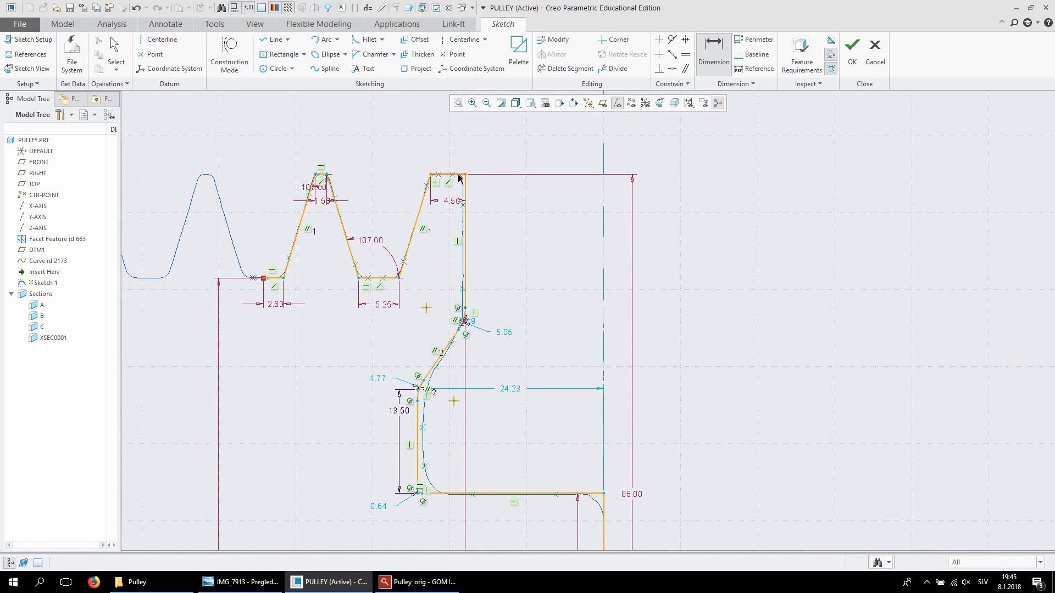
middle_click(534, 234)
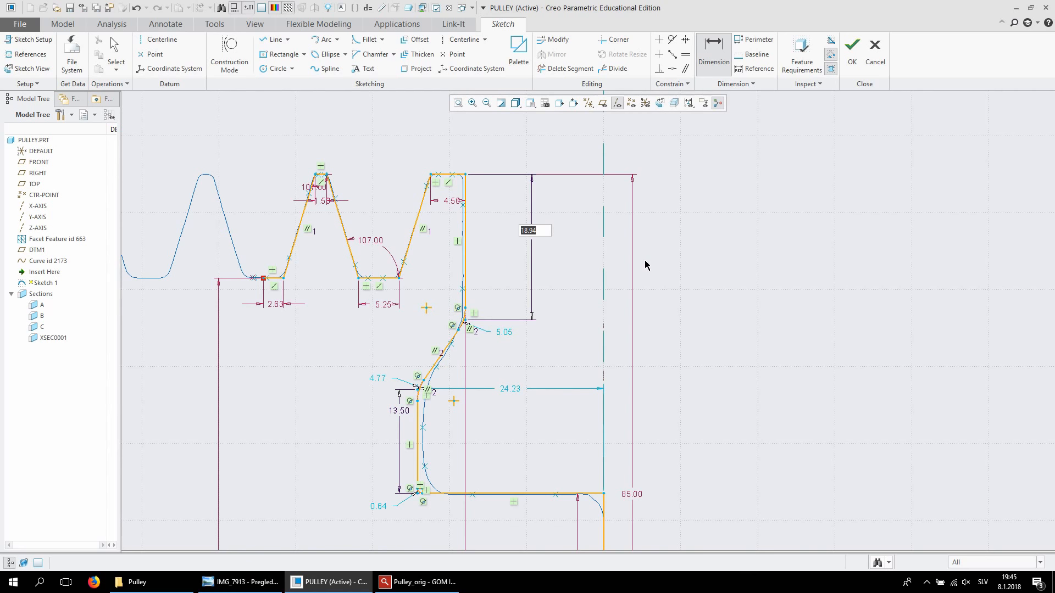
type("19")
key("Return")
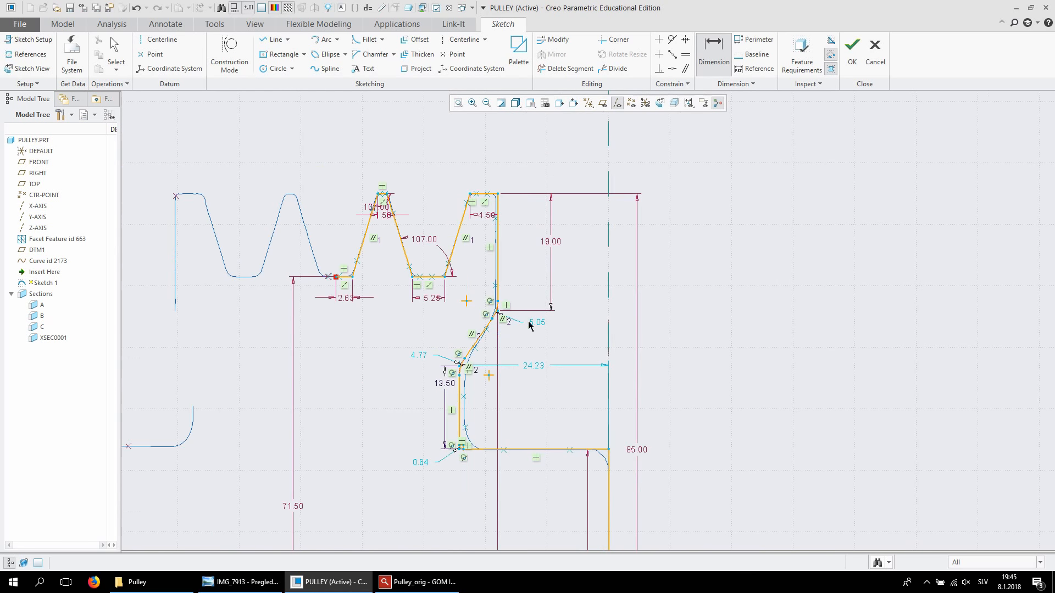
Try 24 and settle on 23.5 for the vertical web line's distance from the vertical reference axis
scroll(505, 323, "up", 5)
scroll(505, 322, "down", 1)
scroll(506, 322, "down", 5)
scroll(500, 311, "up", 4)
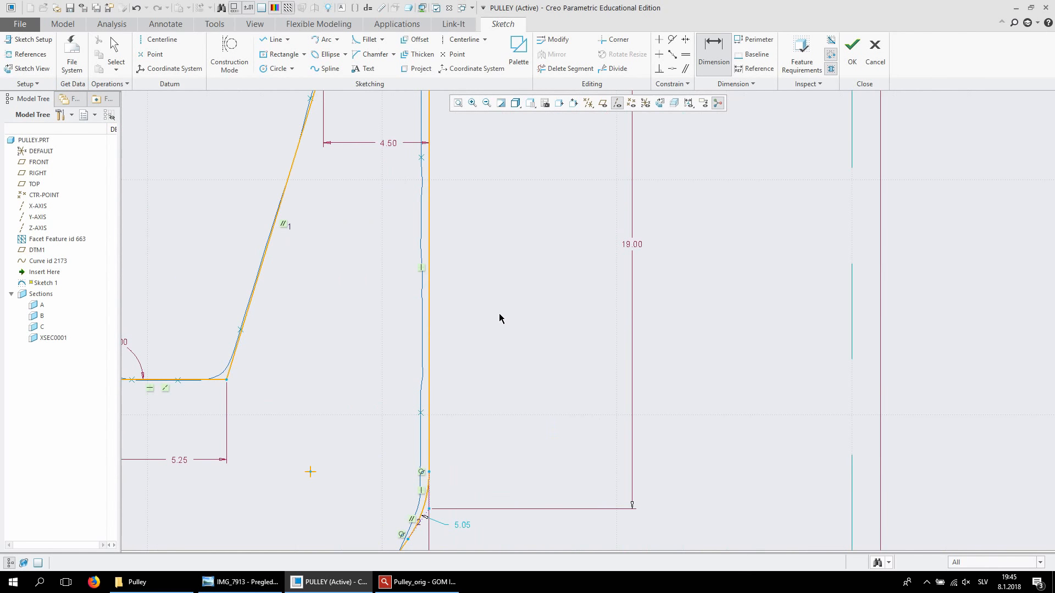
scroll(497, 308, "down", 5)
scroll(451, 372, "up", 4)
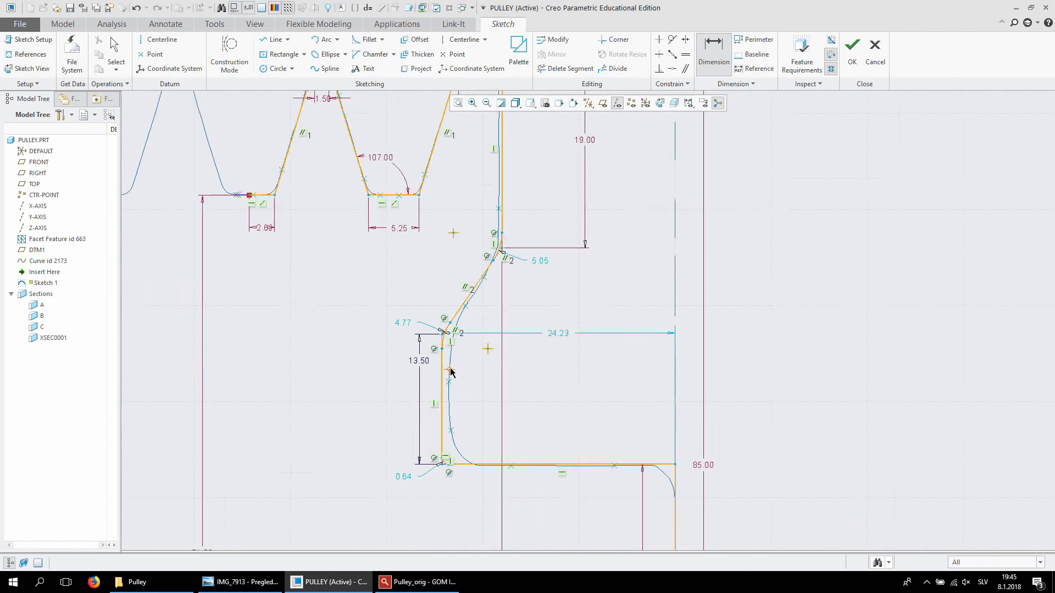
double_click(560, 334)
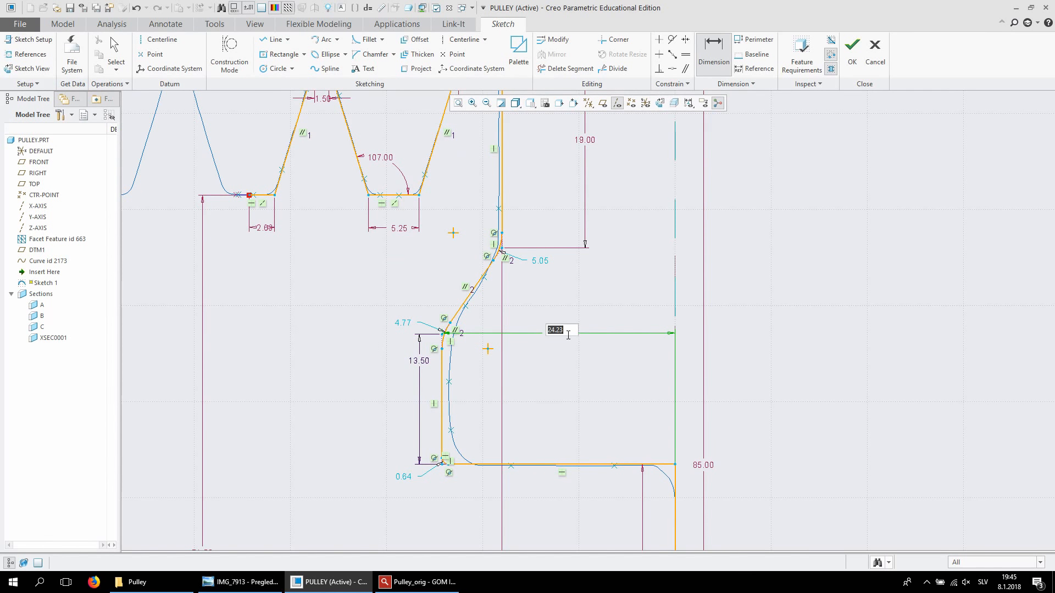
type("24")
key("Return")
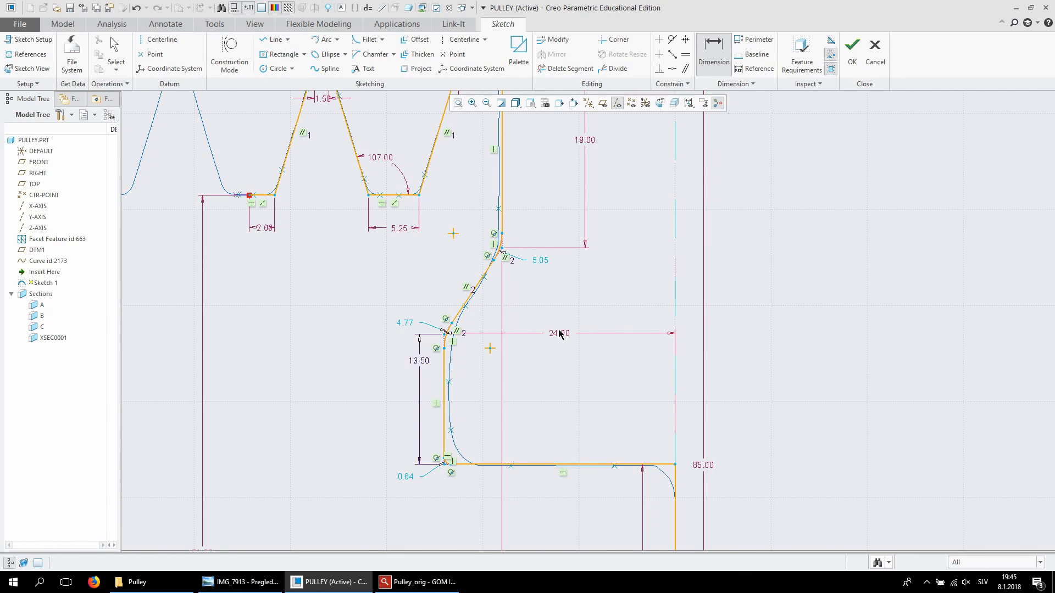
double_click(558, 335)
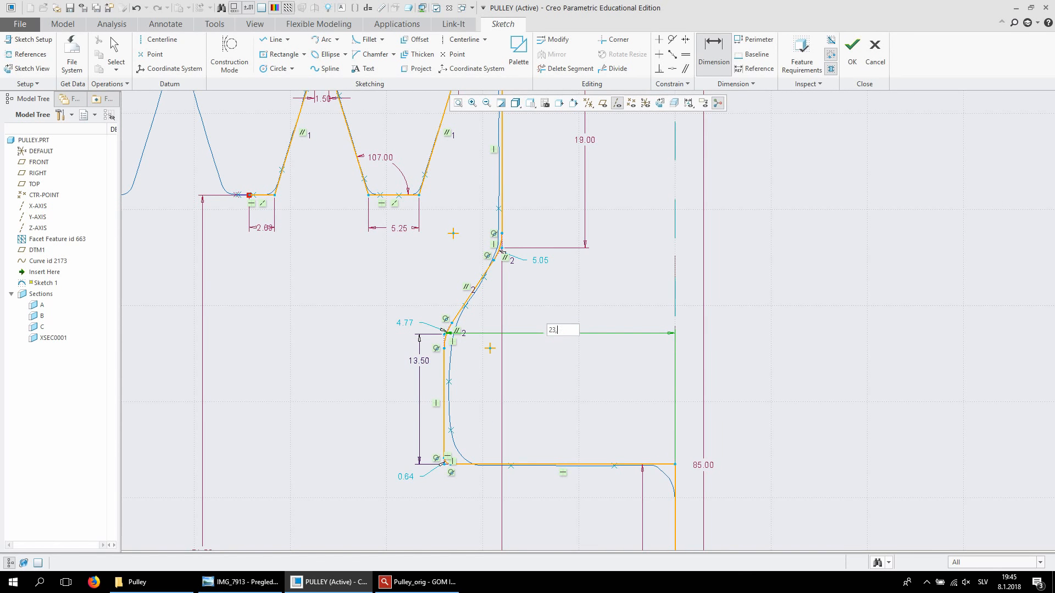
key("Return")
type("23.5")
key("Return")
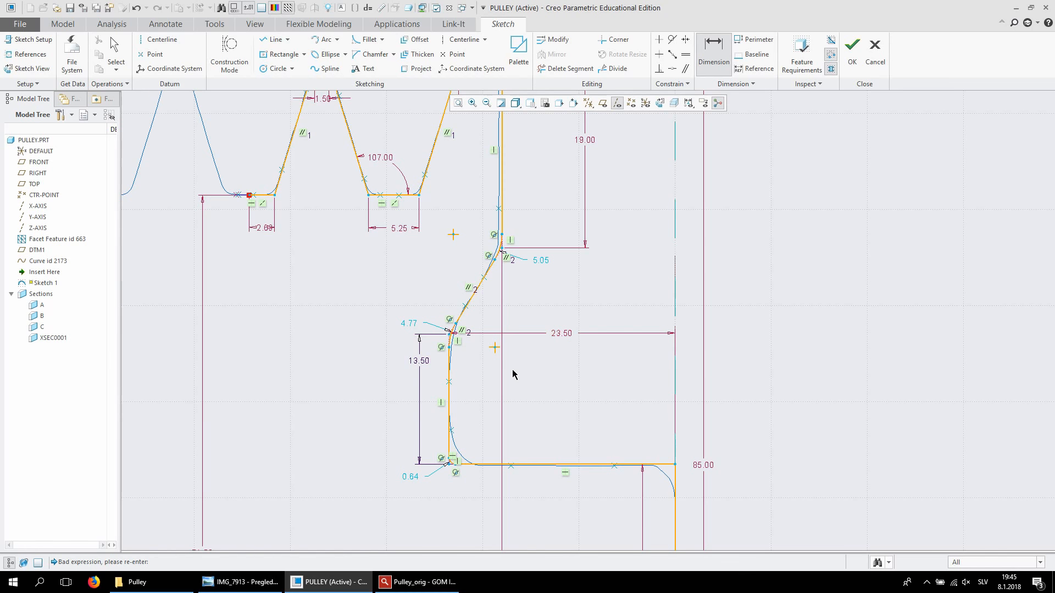
Set the radius of the fillet between the rim side line and the slanted web line to 10
scroll(512, 373, "up", 1)
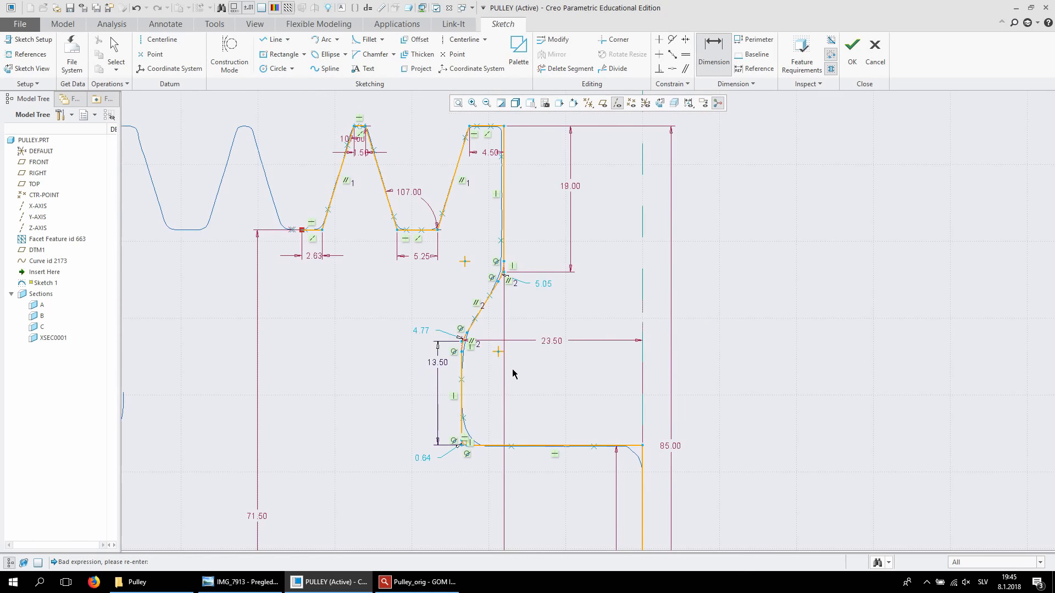
scroll(575, 169, "down", 4)
scroll(581, 189, "up", 7)
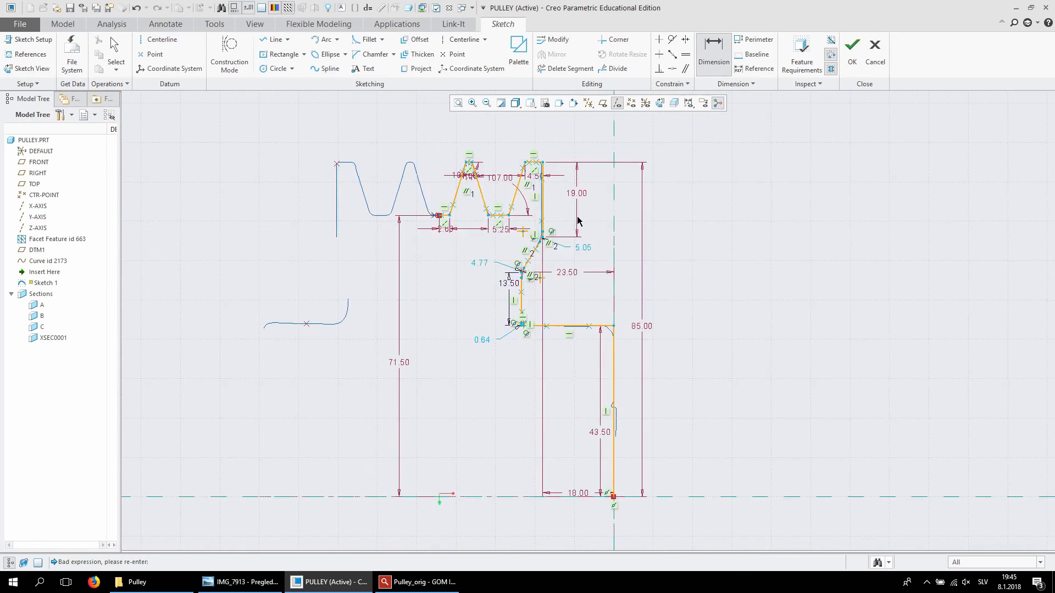
scroll(572, 236, "down", 5)
scroll(569, 258, "down", 1)
scroll(443, 229, "down", 3)
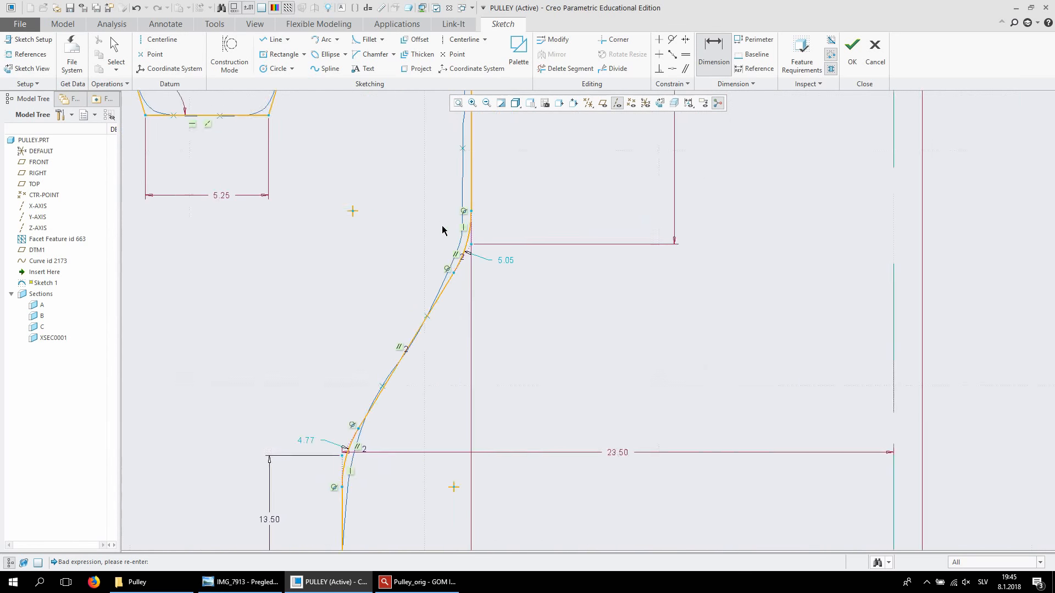
double_click(519, 267)
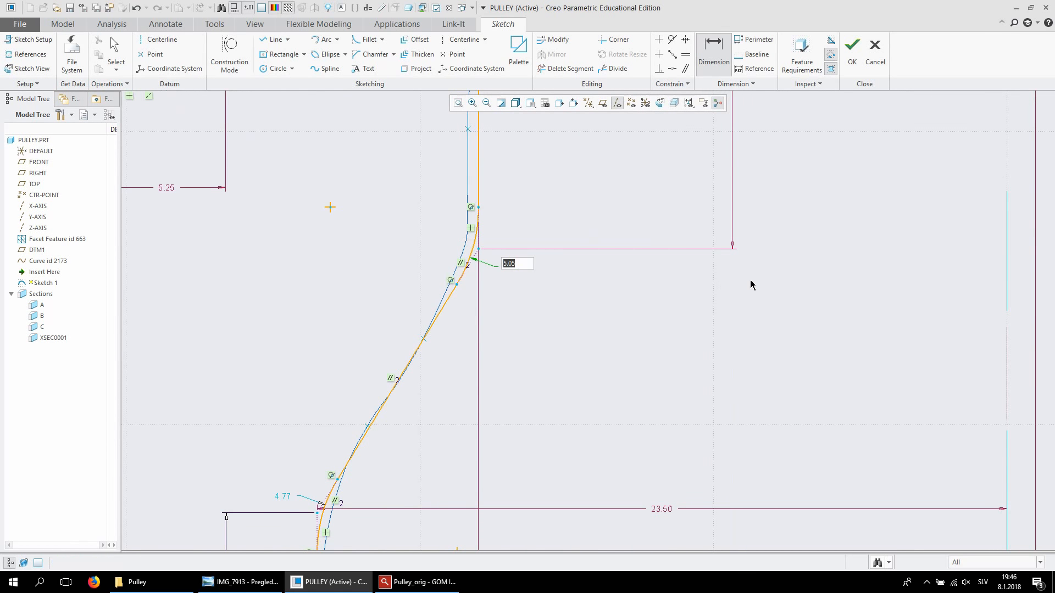
type("10")
key("Return")
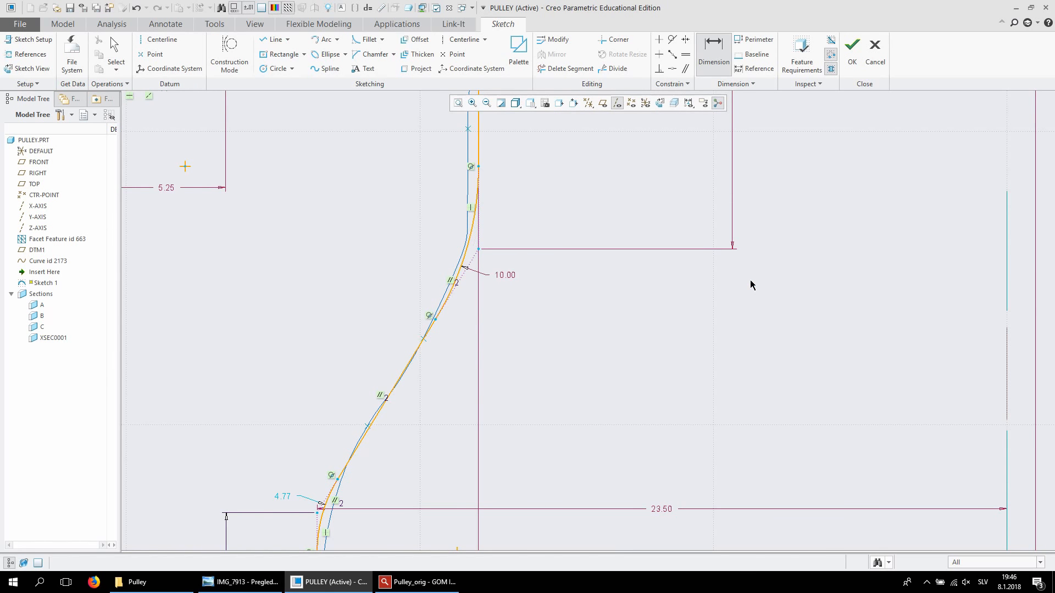
Set the radius of the fillet between the slanted line and the vertical web line to 10
scroll(738, 220, "up", 5)
scroll(632, 283, "down", 5)
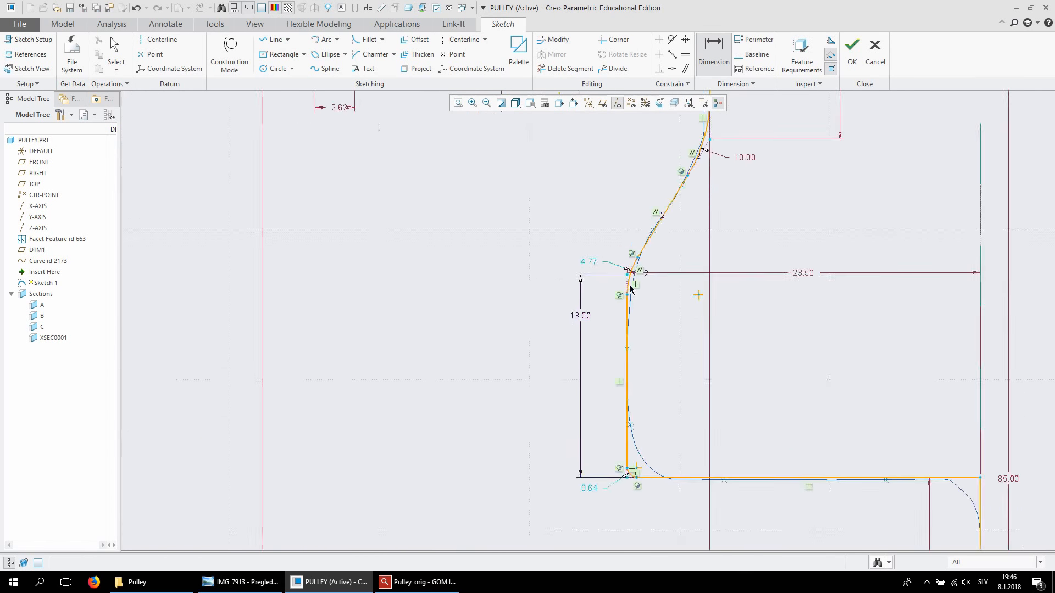
double_click(571, 271)
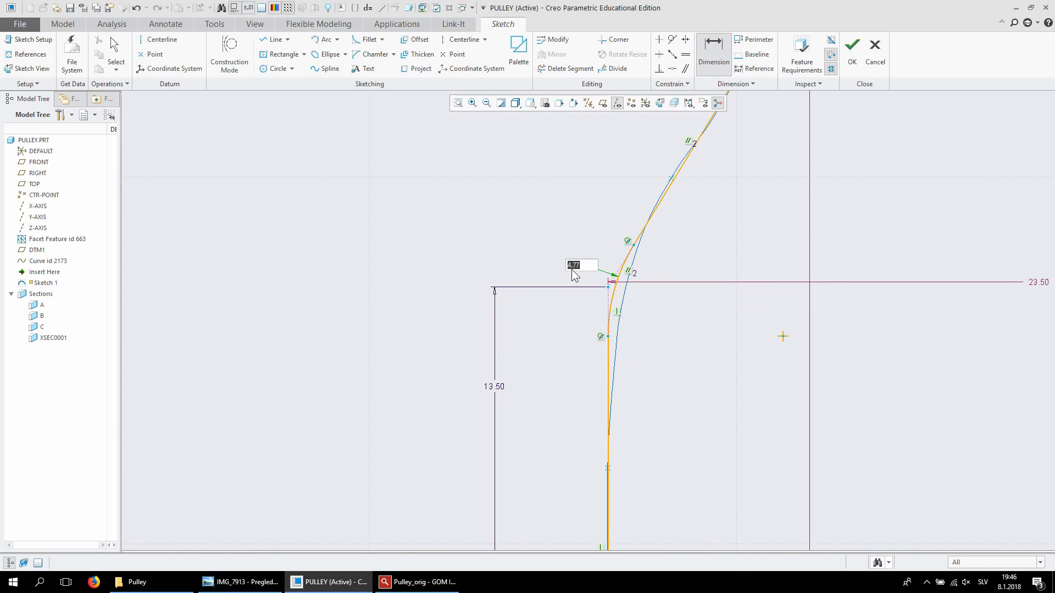
type("10")
key("Return")
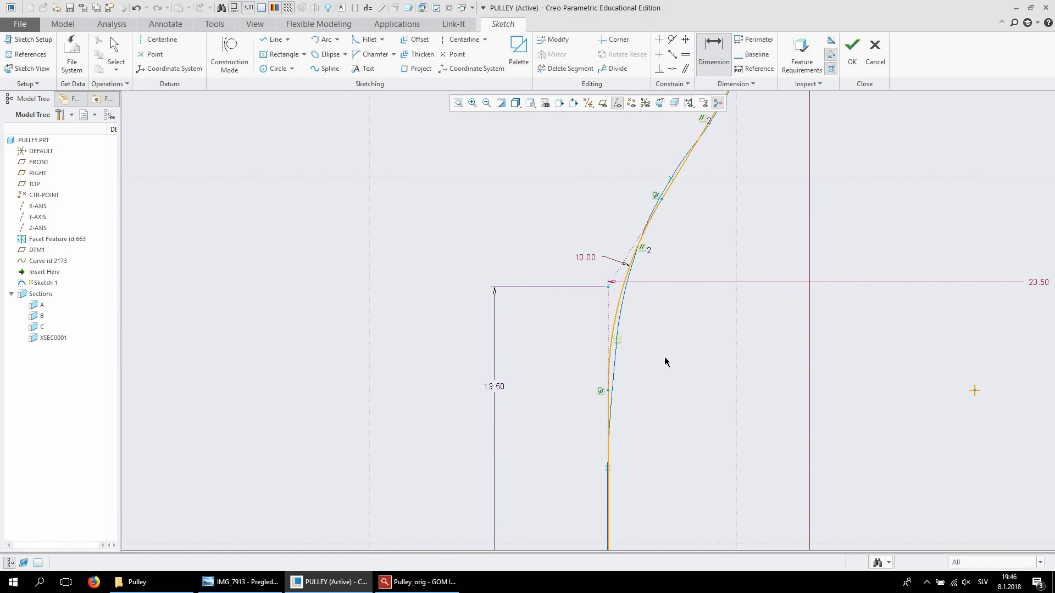
Try 5 and settle on 4 for the radius of the fillet between the vertical web line and the horizontal hub line
scroll(675, 229, "up", 7)
scroll(691, 438, "down", 4)
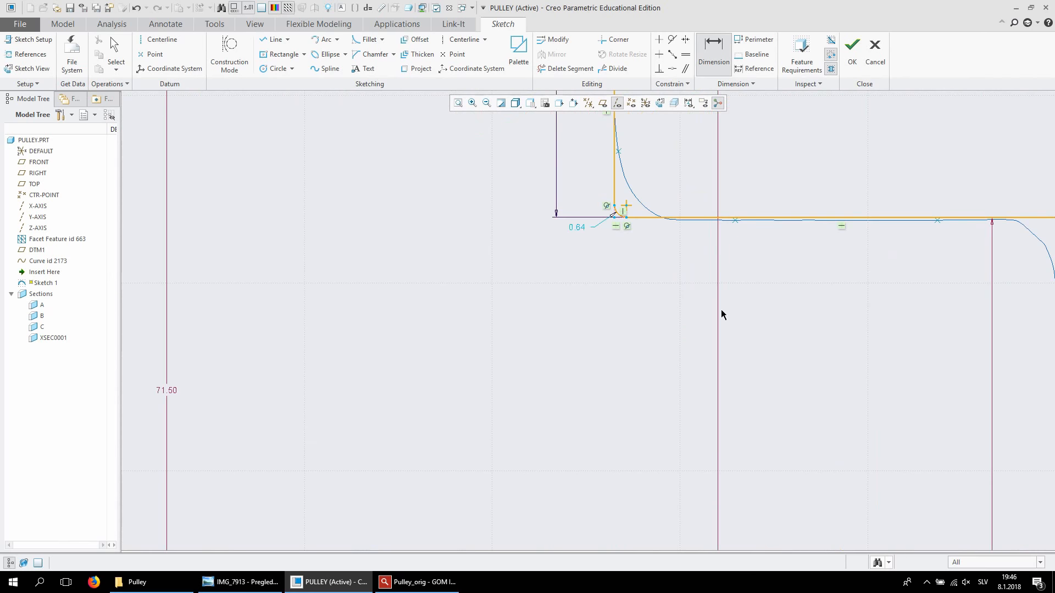
scroll(730, 439, "down", 3)
scroll(730, 416, "up", 4)
scroll(731, 302, "down", 4)
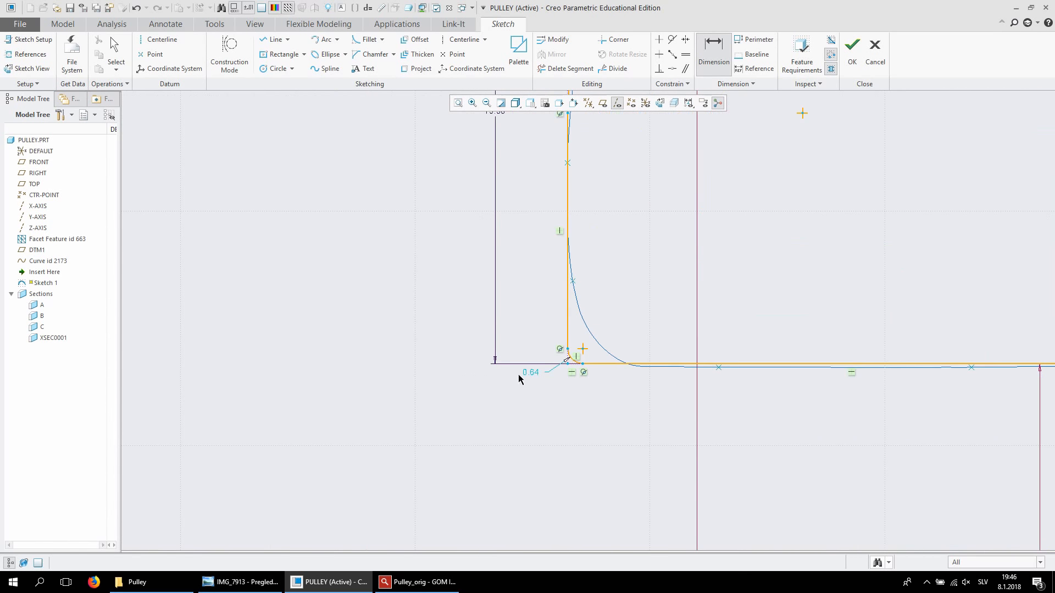
double_click(532, 373)
type("5")
key("Return")
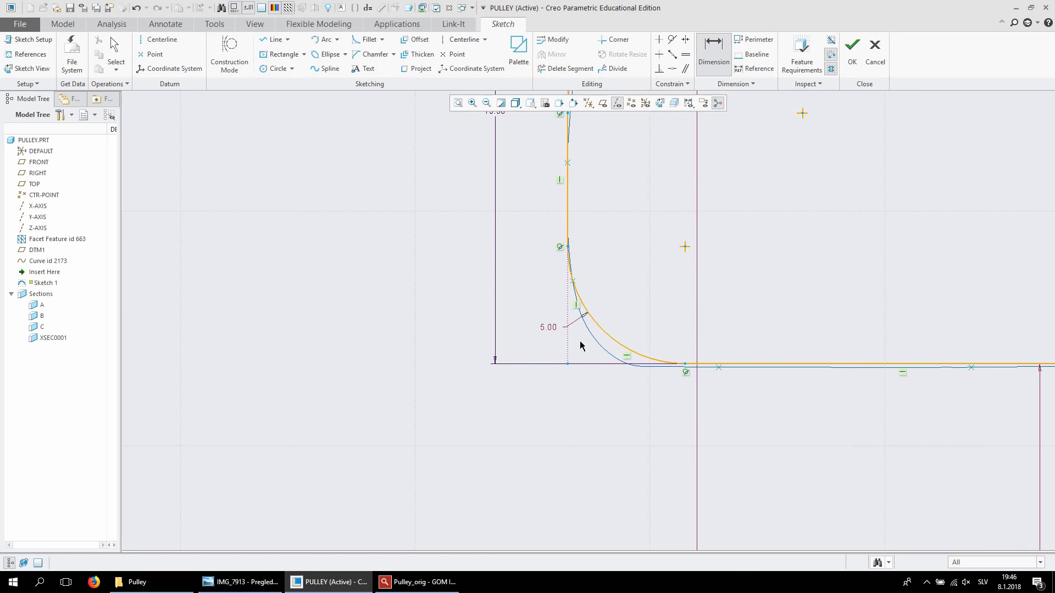
double_click(542, 329)
type("4")
key("Return")
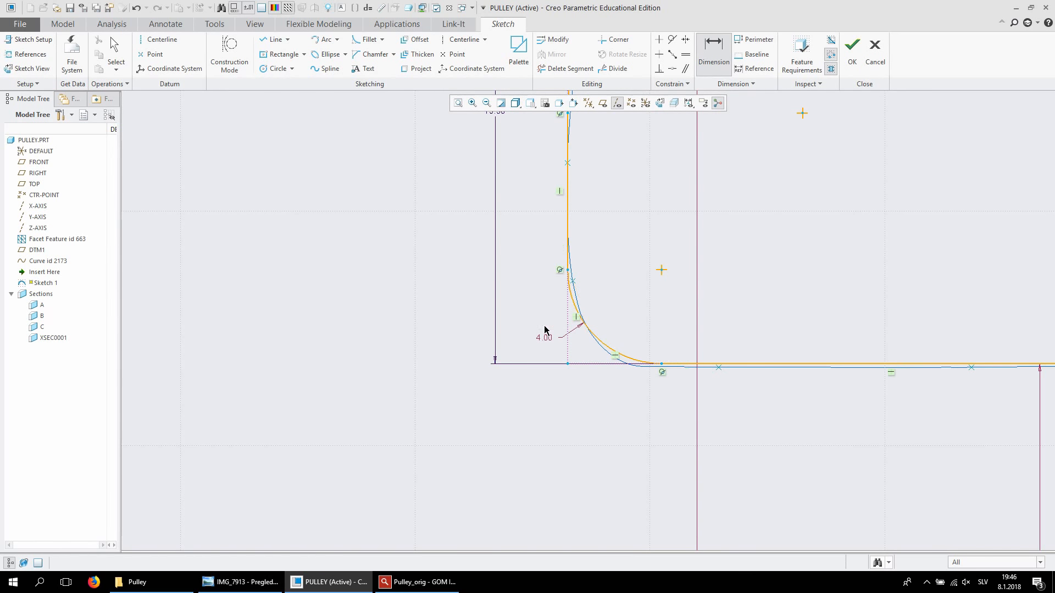
Examine how closely the web and rim fillets of the sketched profile follow the scanned section curve
scroll(651, 345, "down", 5)
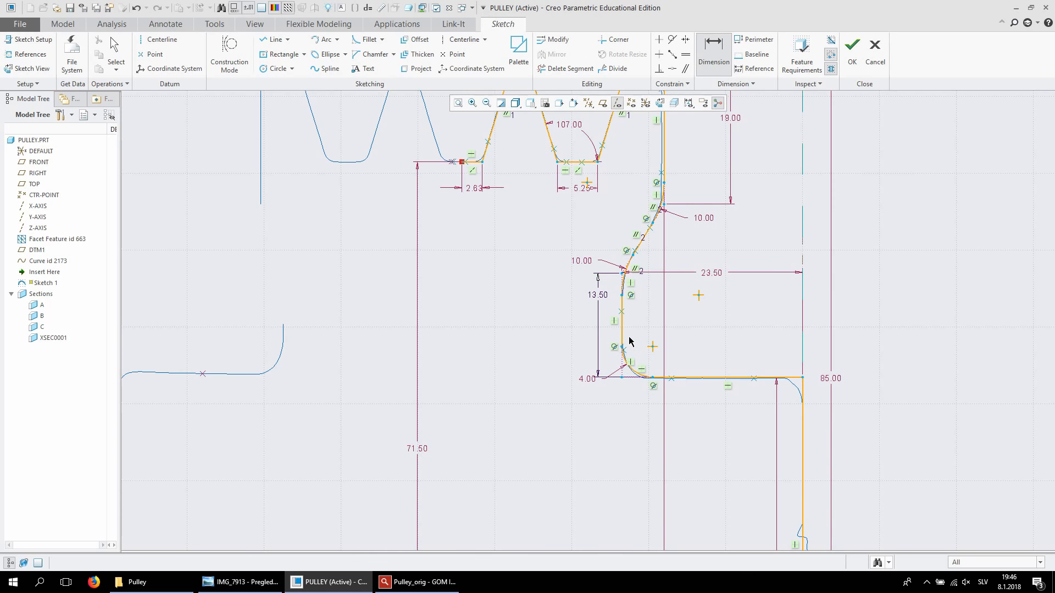
scroll(629, 341, "down", 5)
scroll(632, 366, "up", 5)
scroll(667, 283, "down", 5)
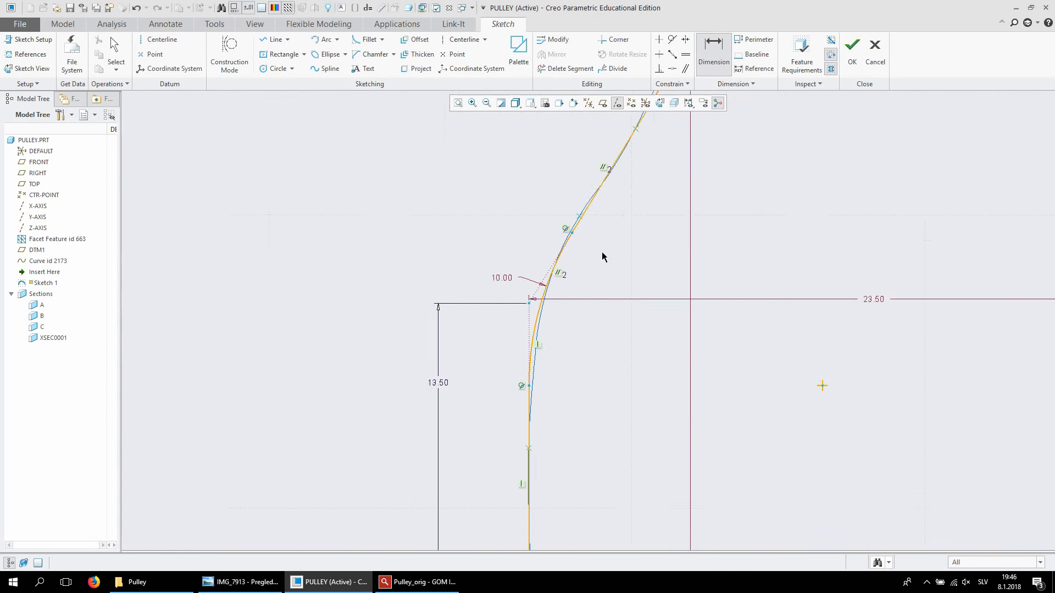
scroll(579, 363, "up", 5)
scroll(591, 276, "down", 5)
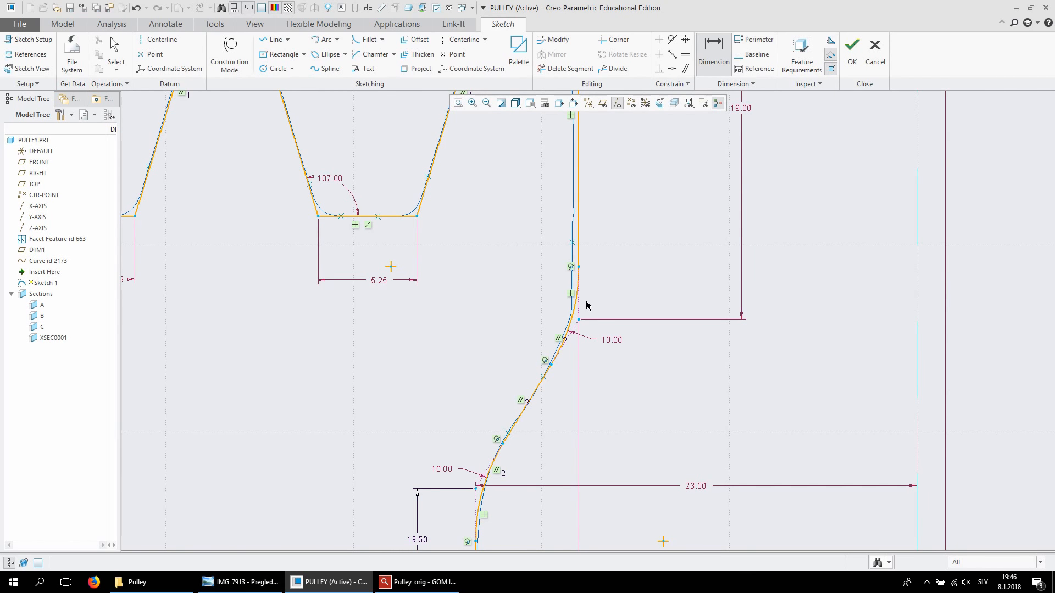
scroll(587, 305, "up", 2)
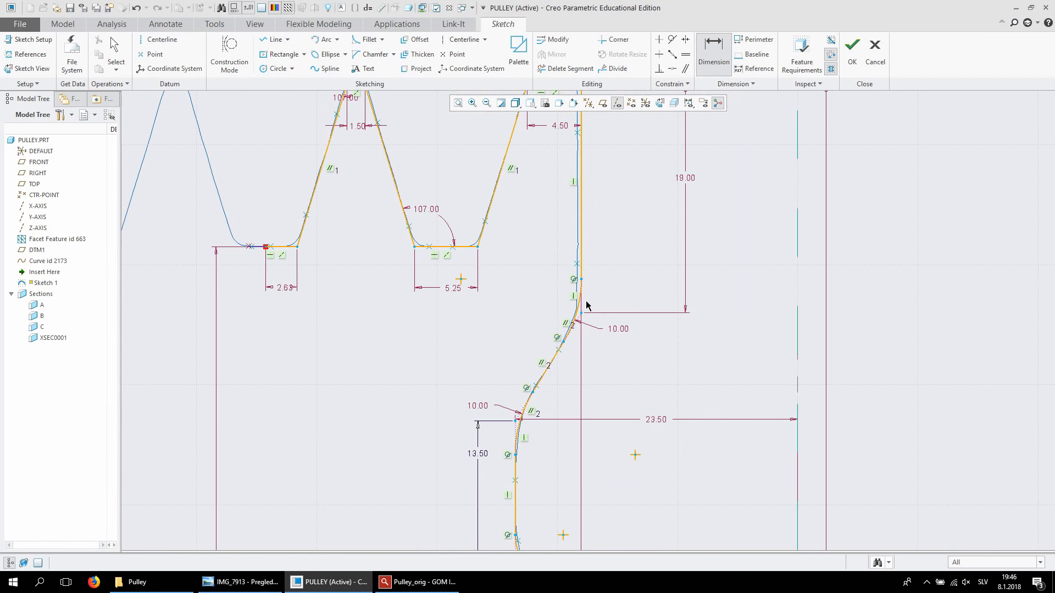
scroll(586, 305, "up", 2)
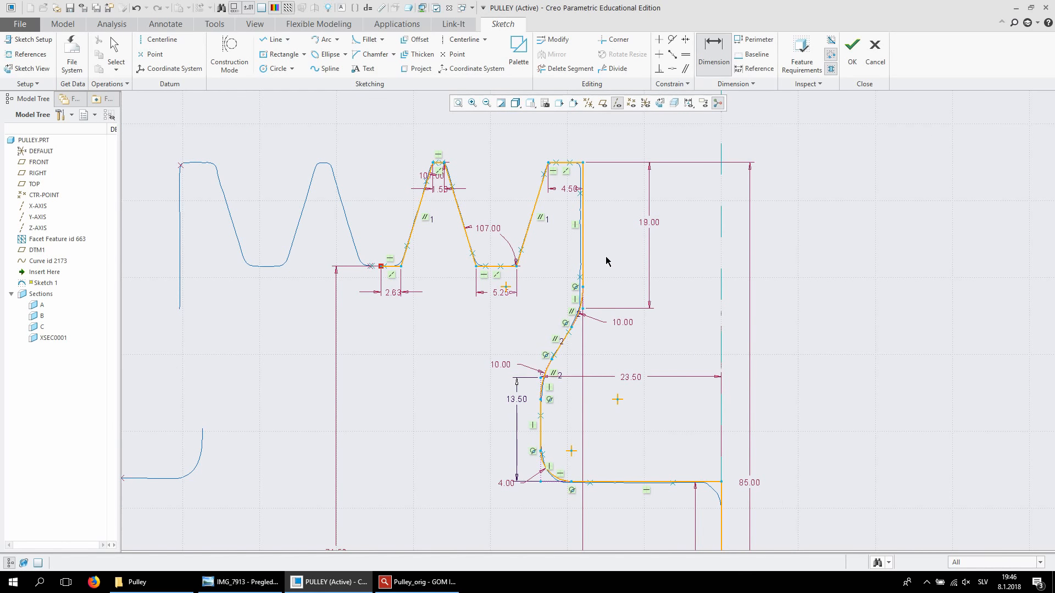
Add a vertical centerline through the free end point of the middle groove's bottom line
scroll(612, 176, "up", 4)
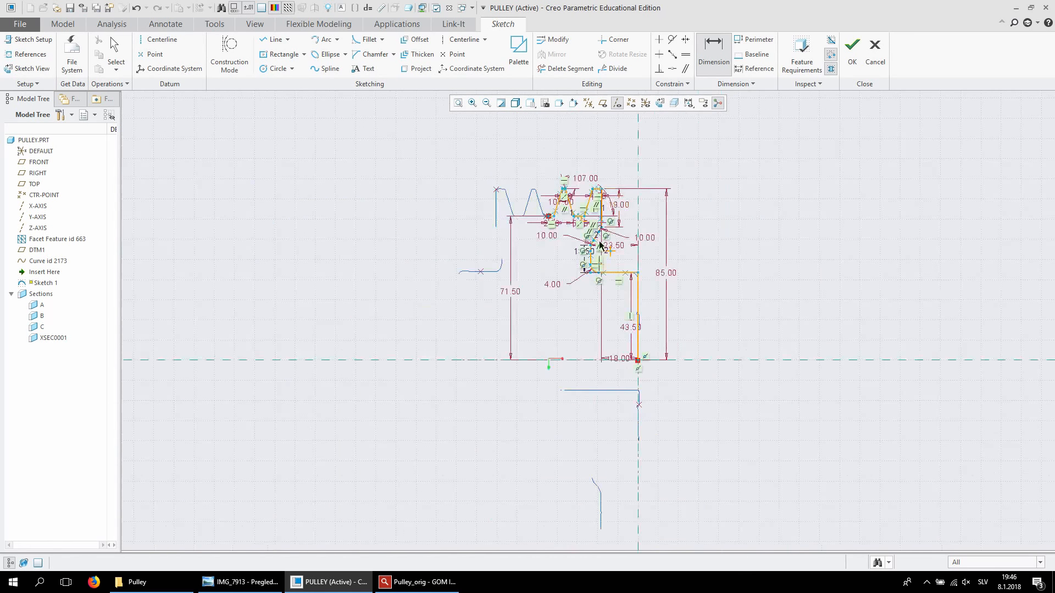
left_click(464, 39)
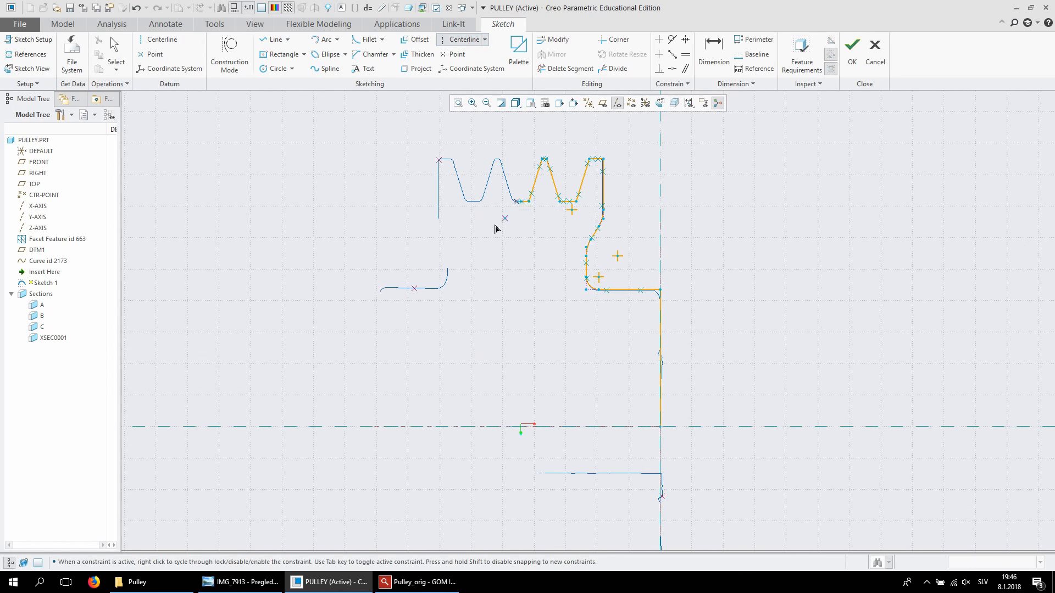
scroll(516, 216, "down", 5)
scroll(522, 198, "down", 5)
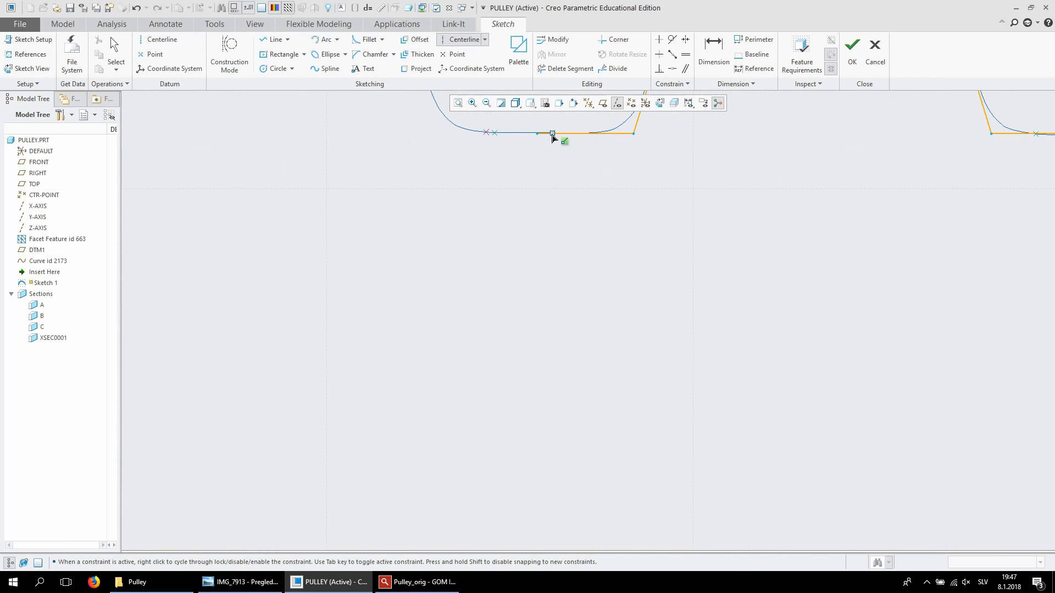
left_click(538, 141)
left_click(544, 351)
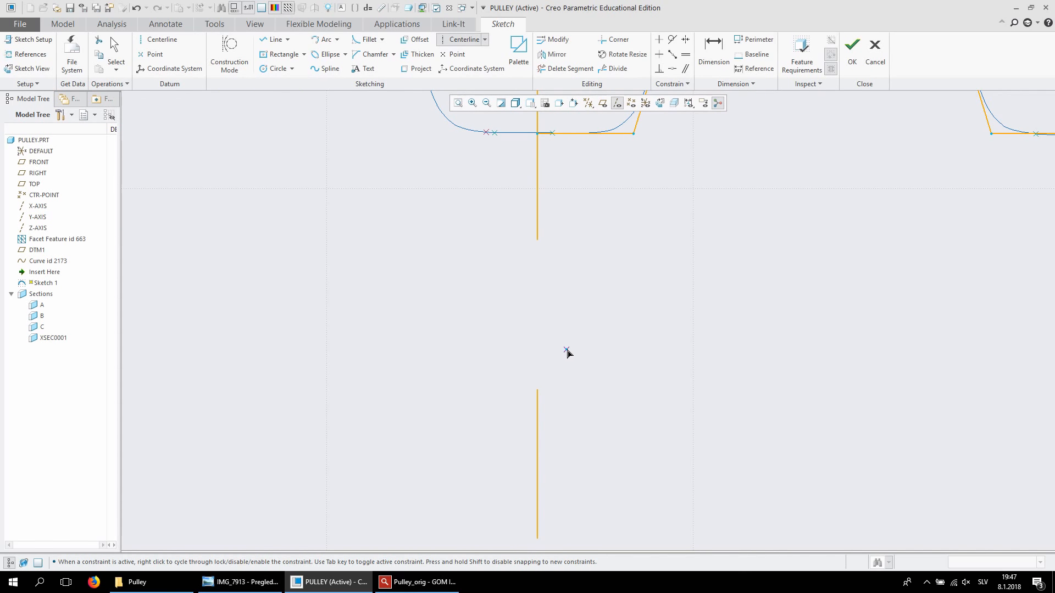
middle_click(565, 353)
scroll(572, 349, "up", 8)
left_click(504, 350)
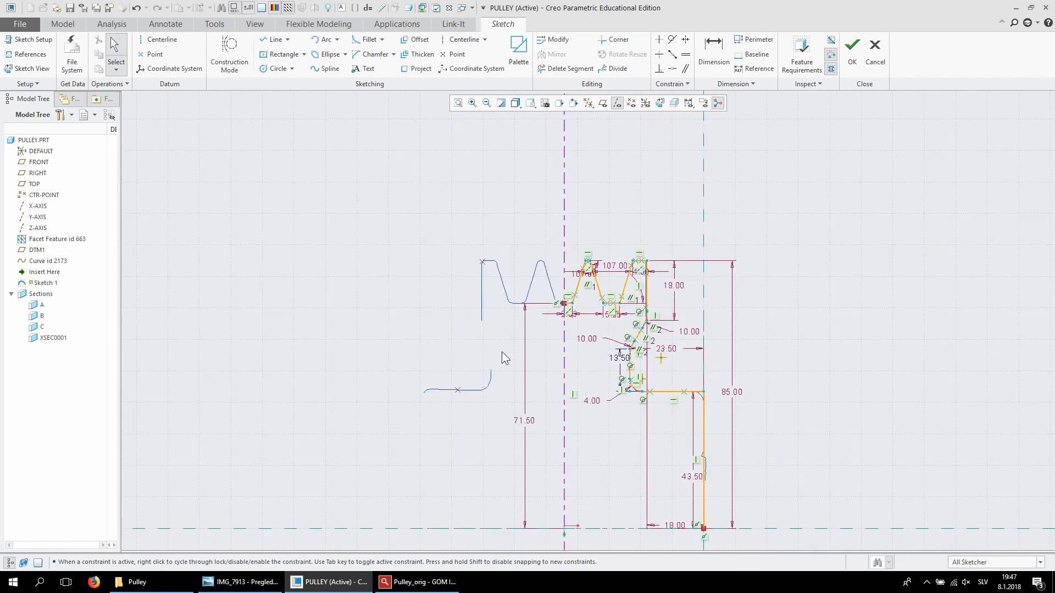
Mirror the whole sketched half profile about the vertical centerline and clear the selection
scroll(501, 349, "up", 2)
scroll(500, 346, "down", 2)
left_click_drag(516, 245, 707, 514)
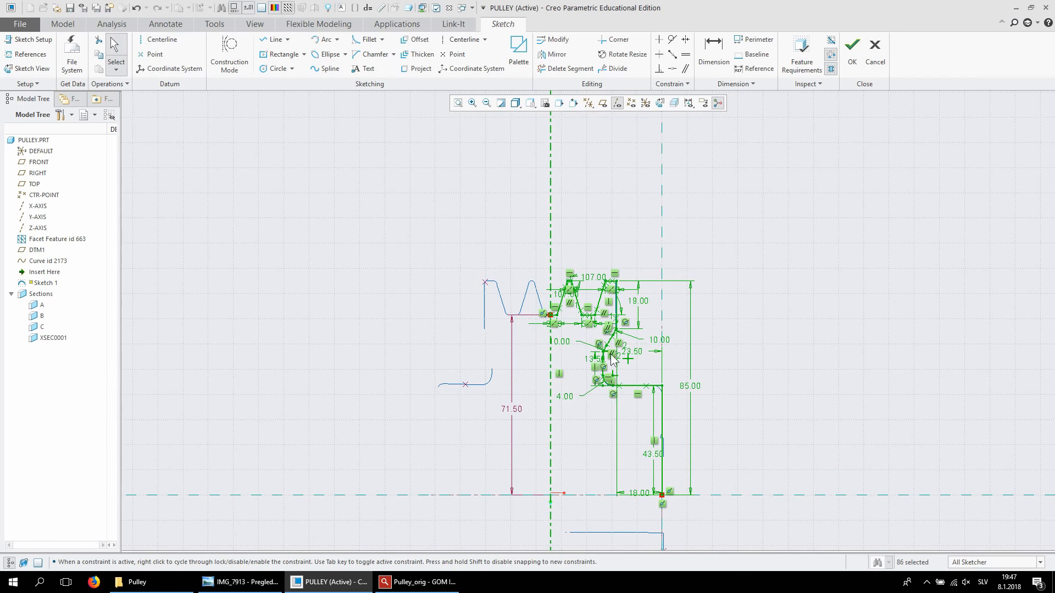
left_click(558, 55)
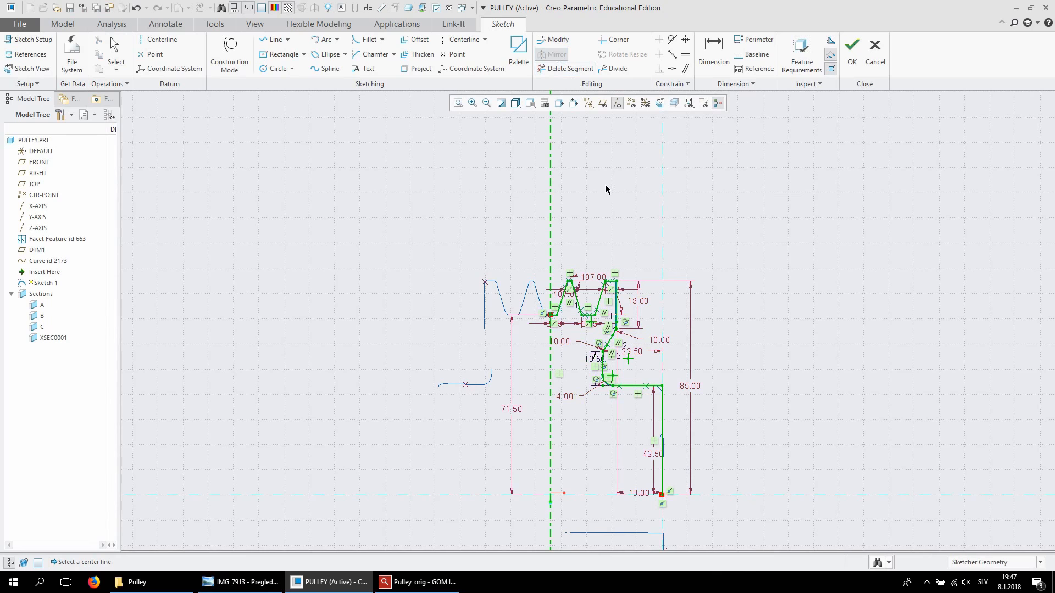
left_click(550, 236)
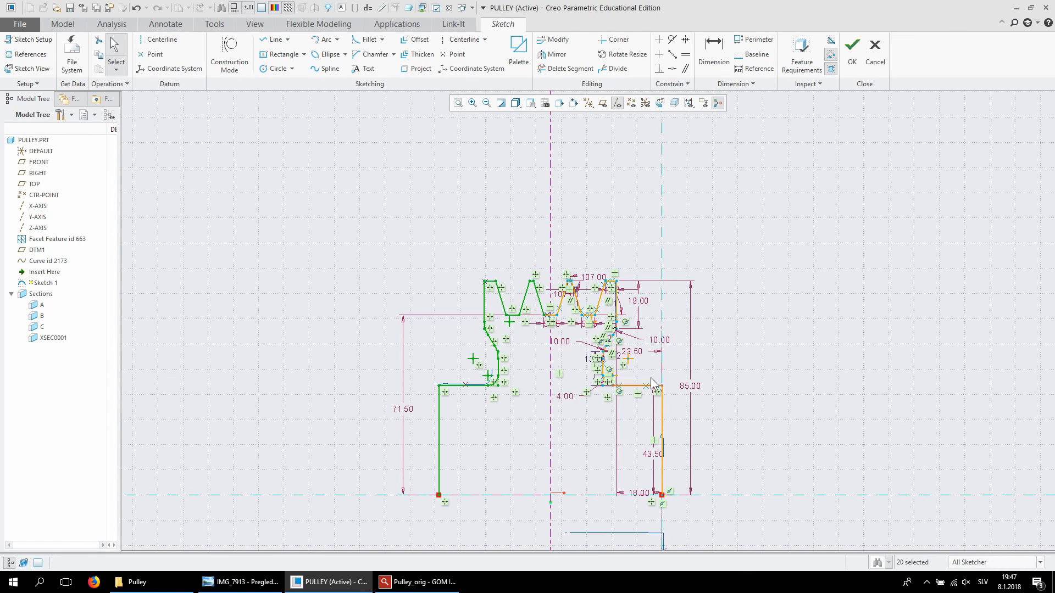
left_click(774, 365)
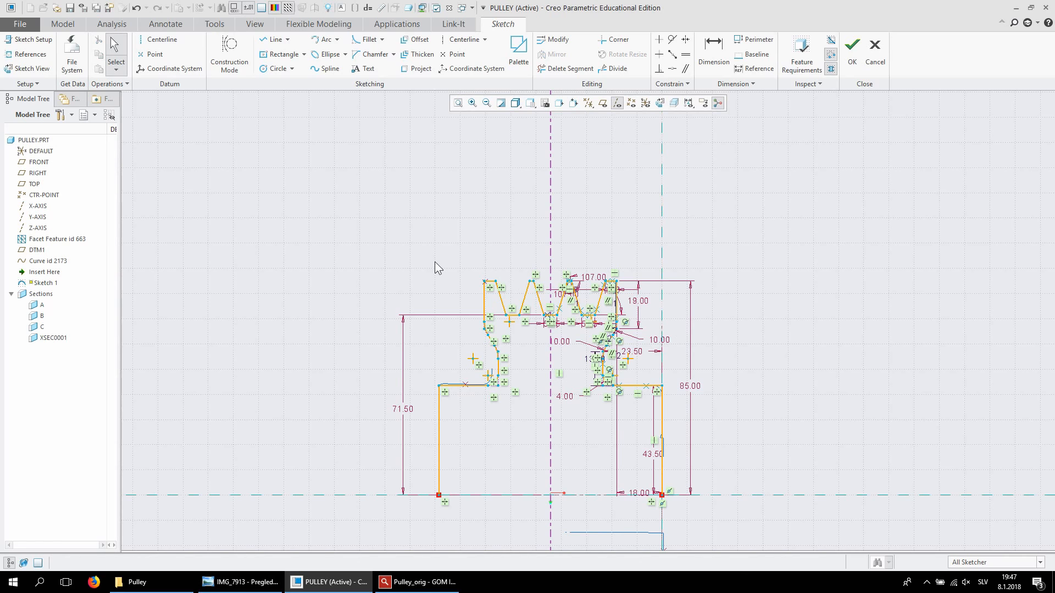
Compare the mirrored grooves, rim, web and hub fillet with the scanned section curve
scroll(661, 295, "down", 6)
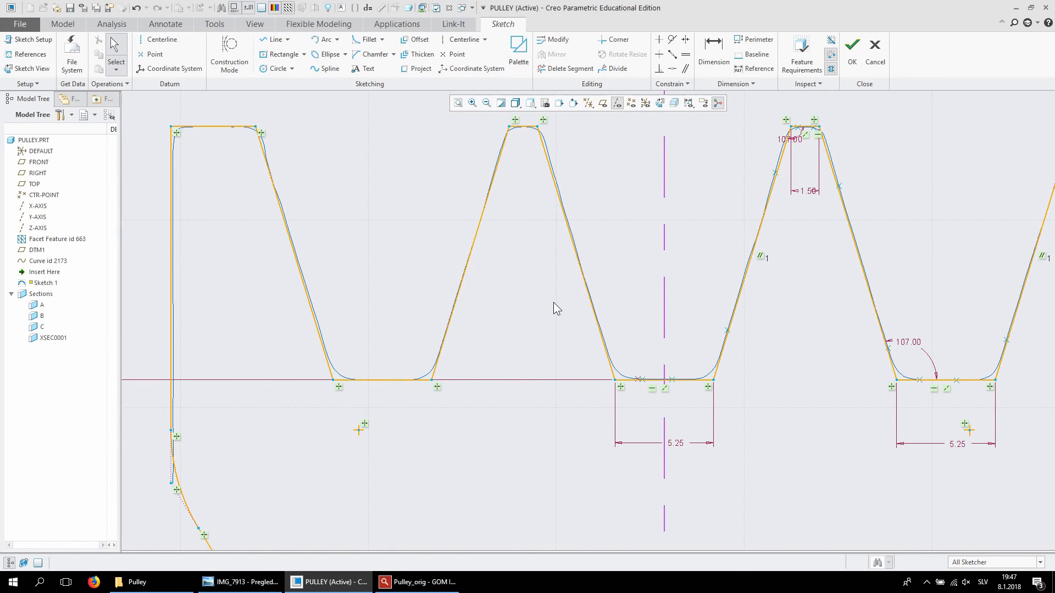
scroll(553, 302, "up", 2)
scroll(601, 242, "up", 2)
scroll(601, 242, "up", 1)
scroll(550, 302, "up", 1)
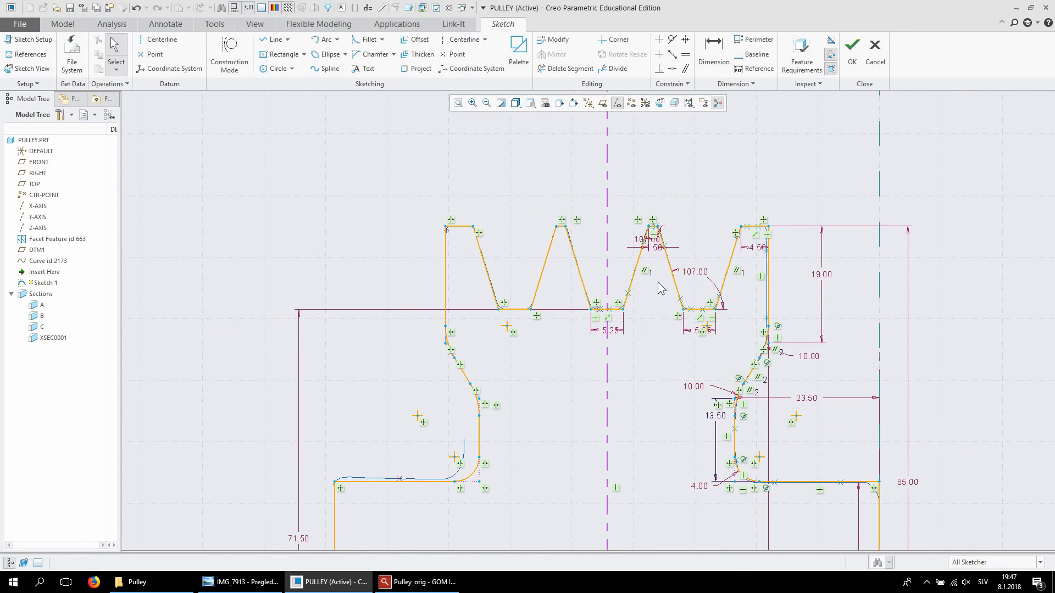
scroll(651, 281, "up", 3)
scroll(639, 267, "down", 3)
scroll(430, 400, "down", 1)
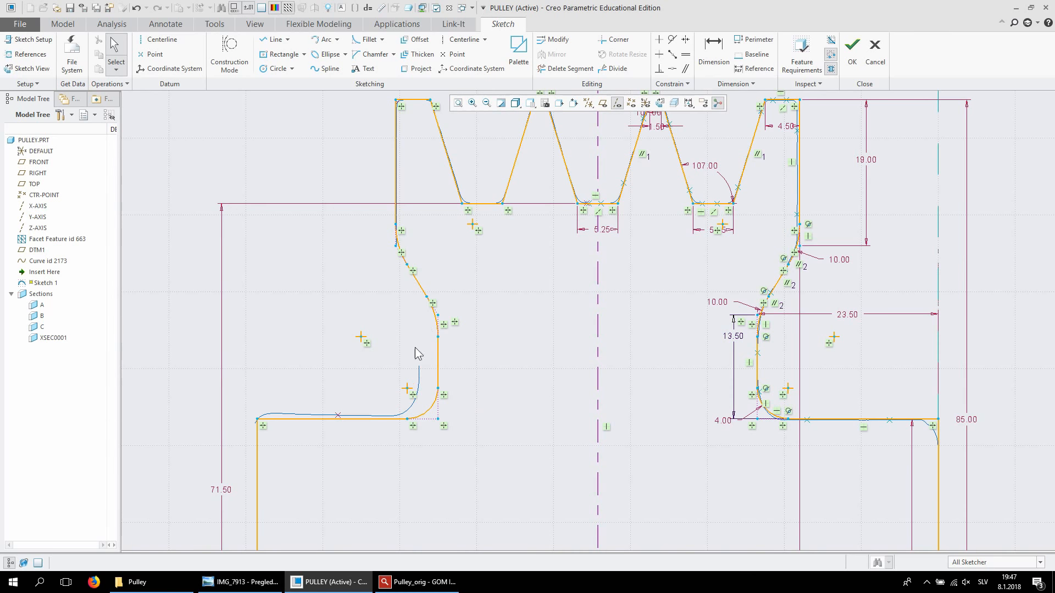
Close the mirrored profile with a horizontal line along the pulley axis between its two lower end points
scroll(500, 235, "down", 5)
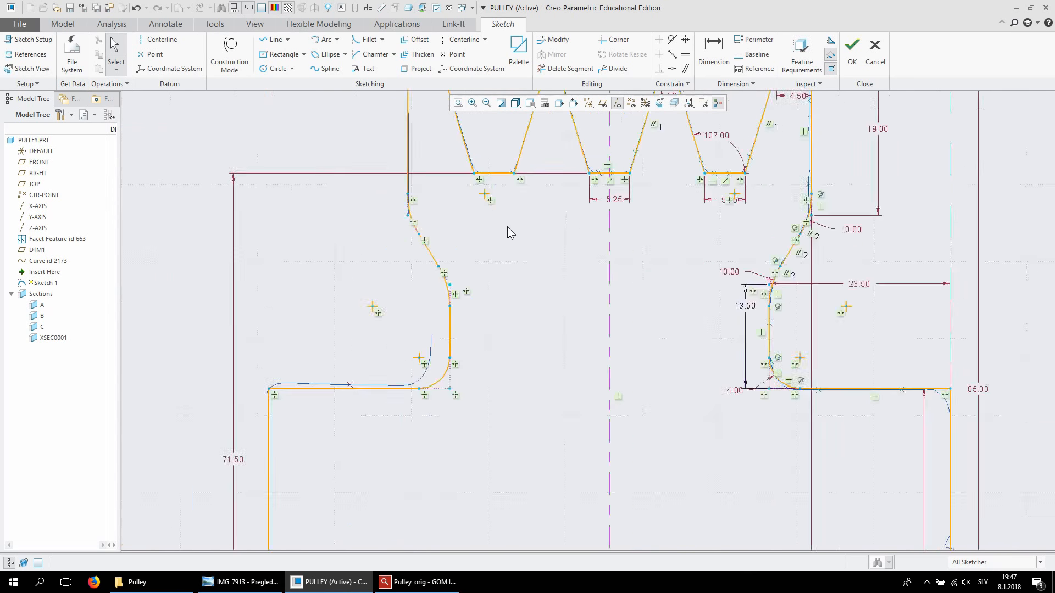
scroll(562, 286, "up", 1)
left_click(275, 39)
left_click(365, 339)
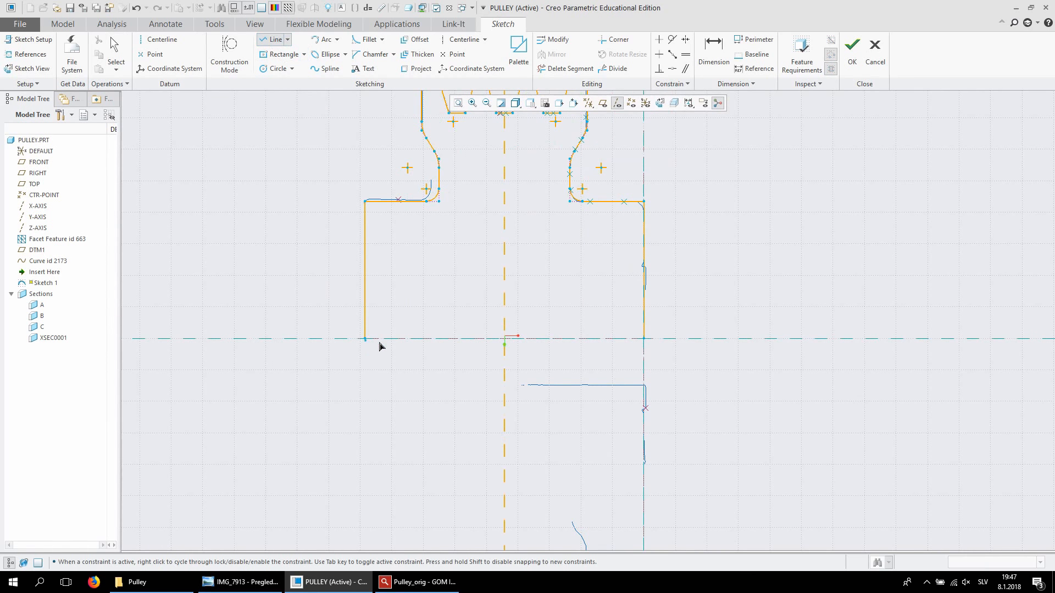
left_click(644, 338)
middle_click(649, 337)
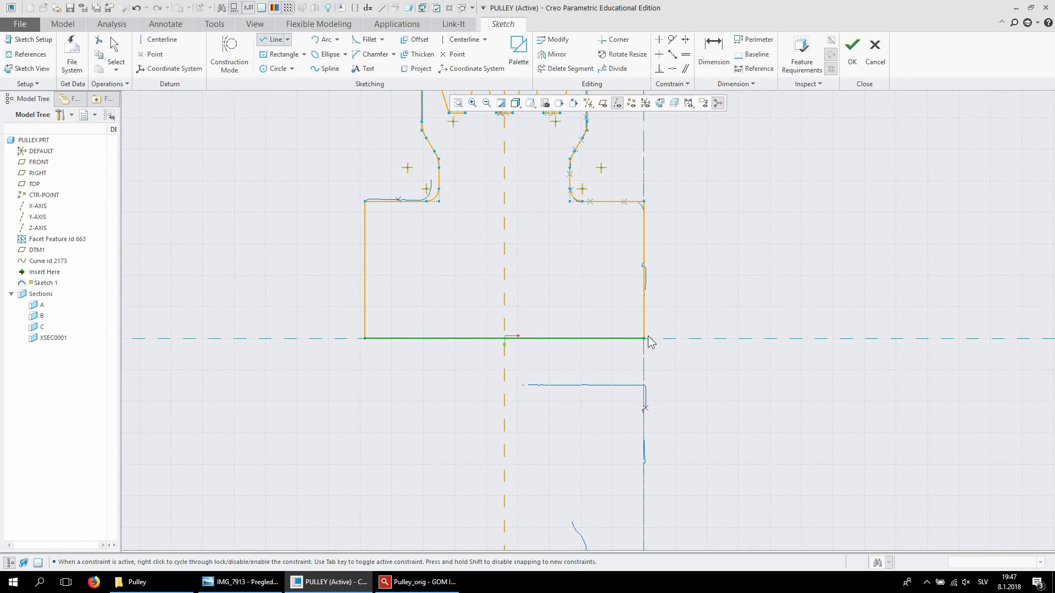
middle_click(660, 338)
left_click(755, 294)
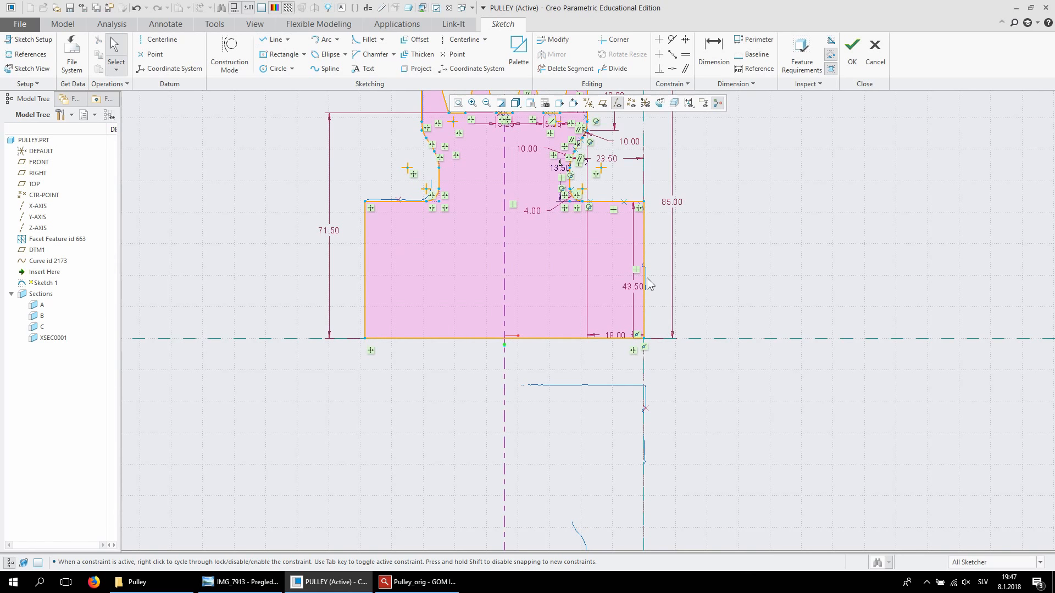
Add a horizontal geometry centerline along the profile's bottom line as the rotation axis and finish the sketch
scroll(607, 407, "up", 2)
scroll(606, 407, "down", 5)
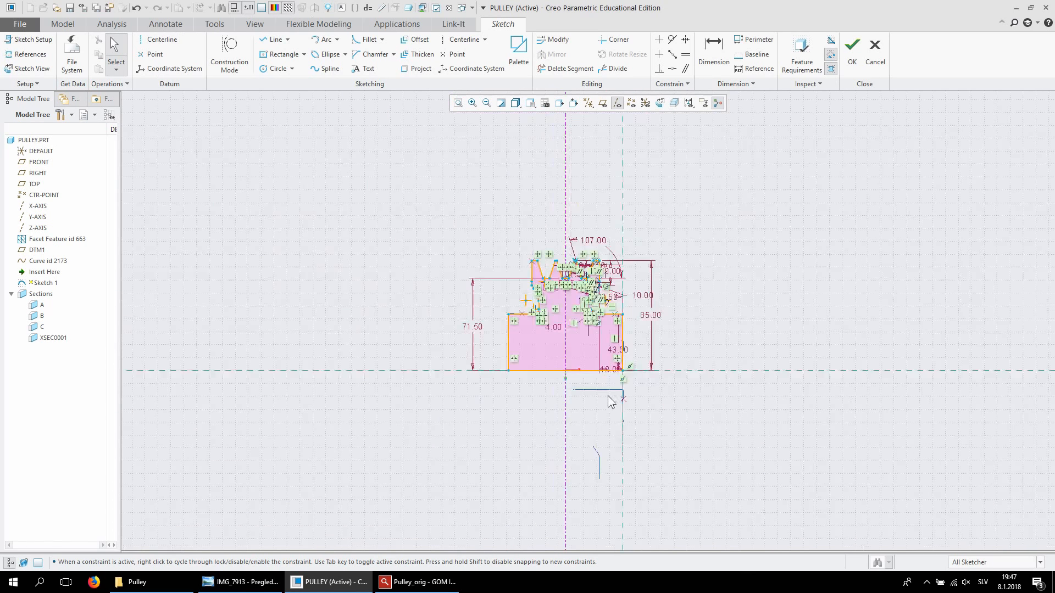
scroll(592, 305, "up", 1)
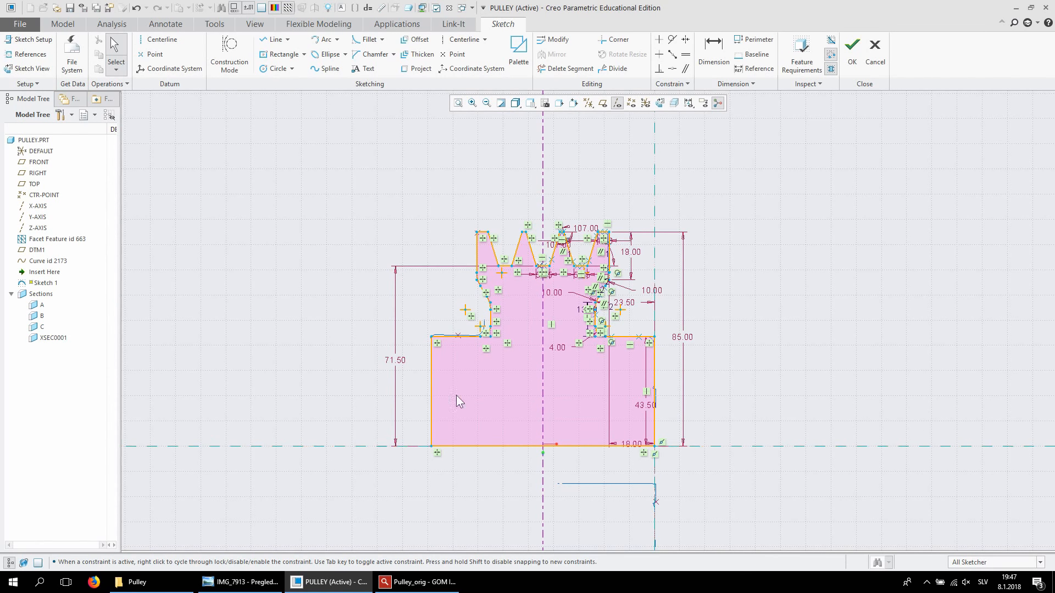
left_click(157, 39)
left_click(315, 446)
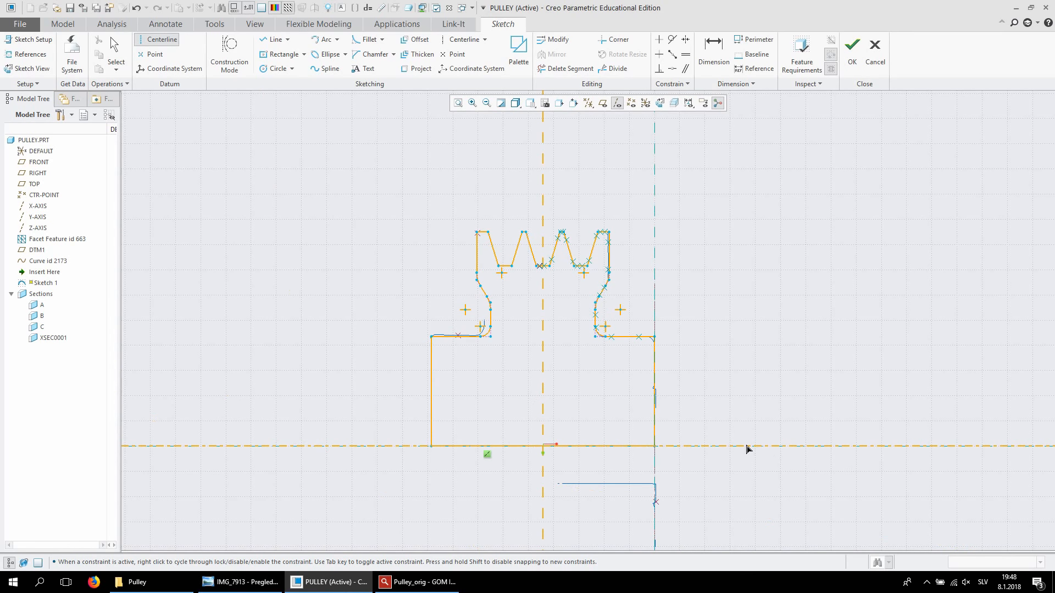
left_click(746, 447)
middle_click(825, 406)
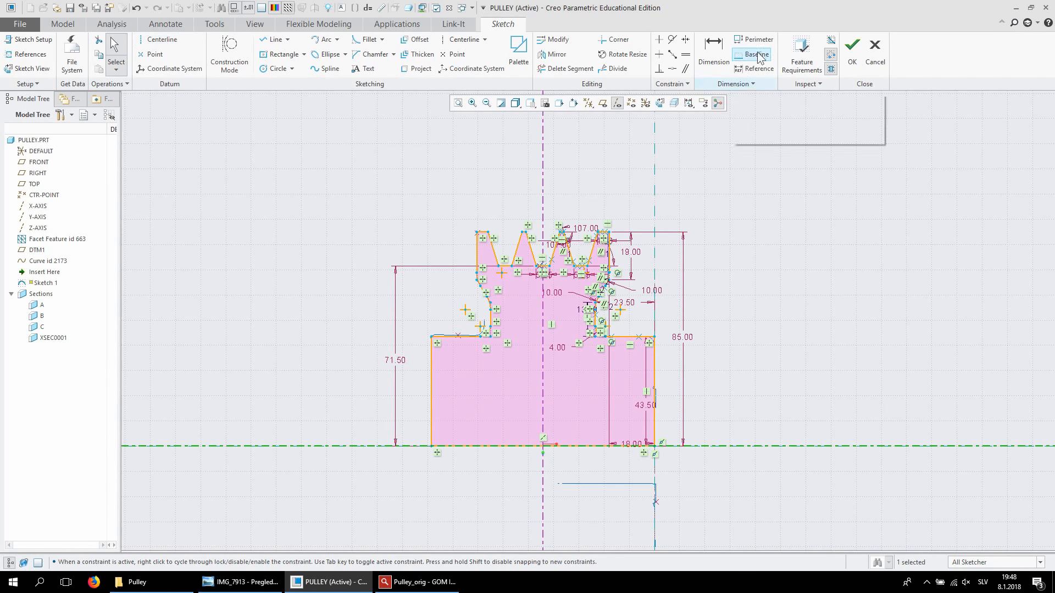
left_click(854, 57)
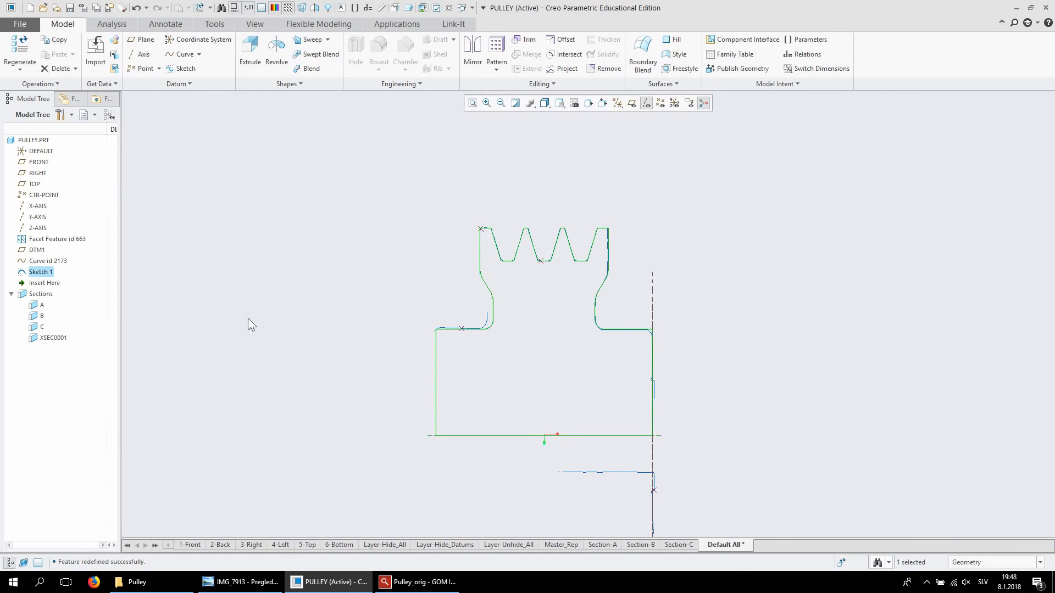
Revolve the sketched pulley profile 360 degrees about its internal centerline as a solid
left_click(274, 56)
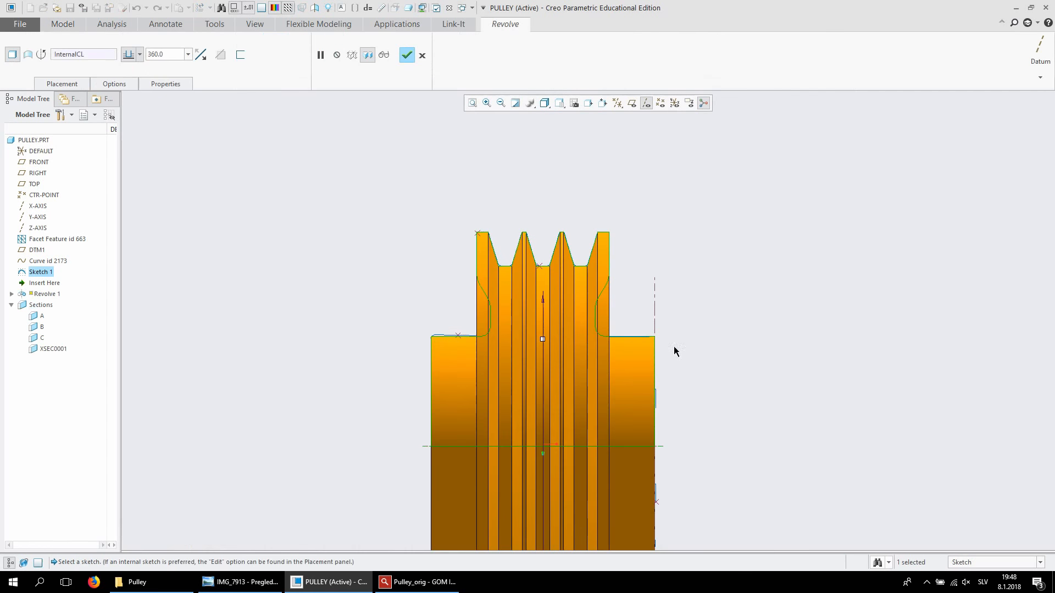
middle_click_drag(810, 348, 780, 347)
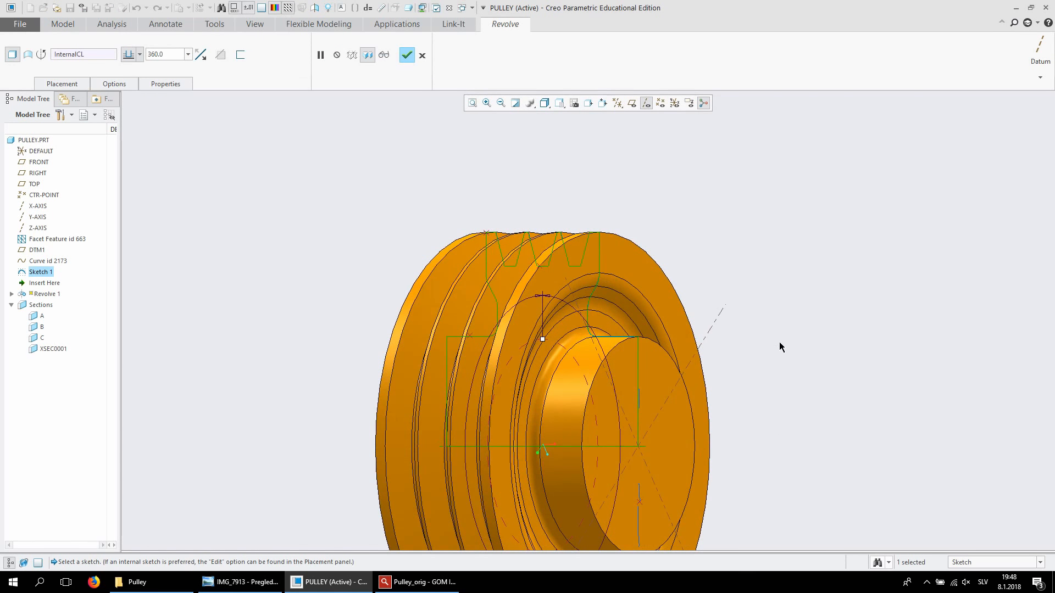
scroll(780, 322, "up", 3)
scroll(794, 338, "down", 3)
mouse_move(818, 367)
middle_mouse_down()
mouse_move(680, 360)
mouse_move(714, 367)
mouse_move(791, 469)
mouse_move(744, 358)
mouse_move(626, 362)
mouse_move(714, 360)
mouse_move(739, 380)
mouse_move(745, 401)
middle_mouse_up()
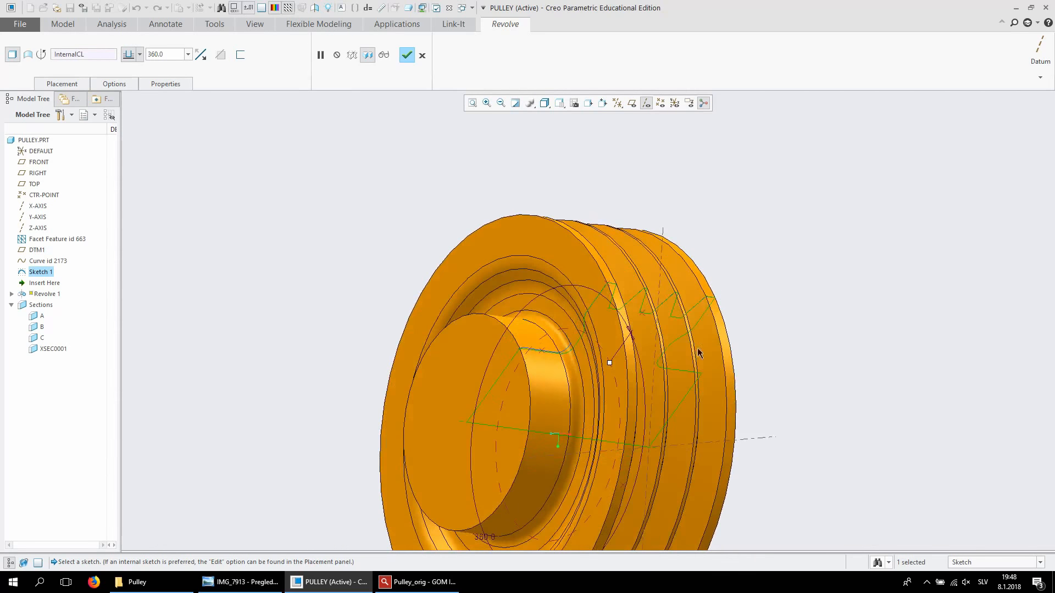
left_click(408, 56)
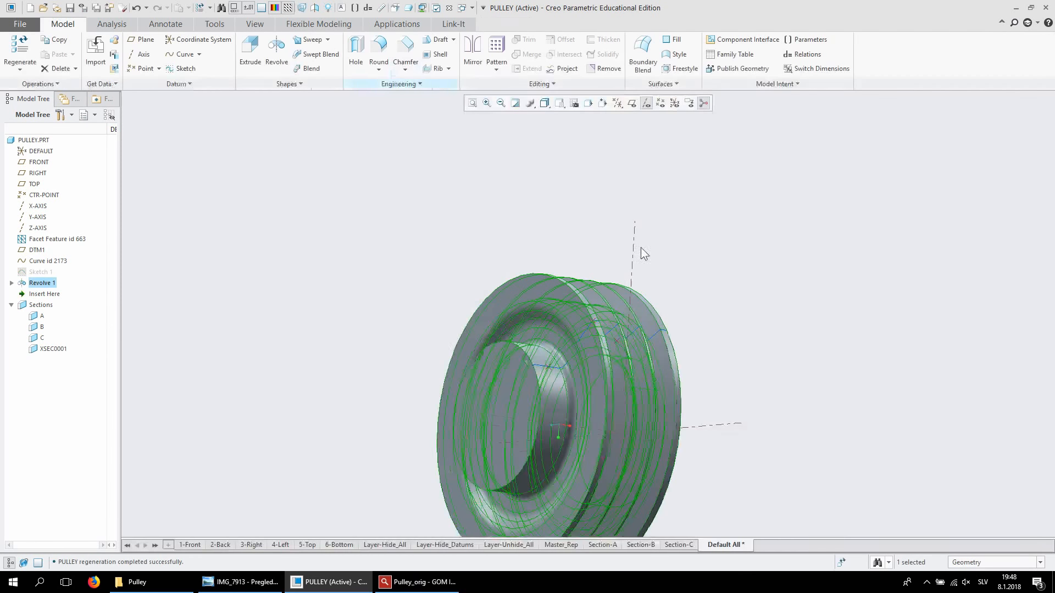
Start a Round on the revolved body and select the outer circular edges of both hub ends as one set
middle_click_drag(716, 238, 641, 383)
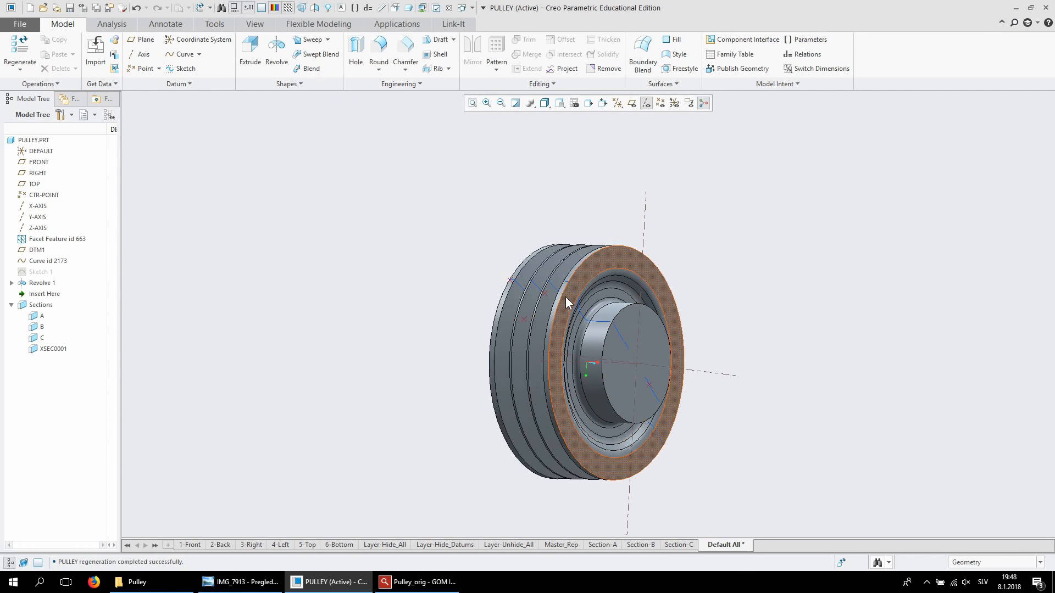
scroll(615, 335, "down", 5)
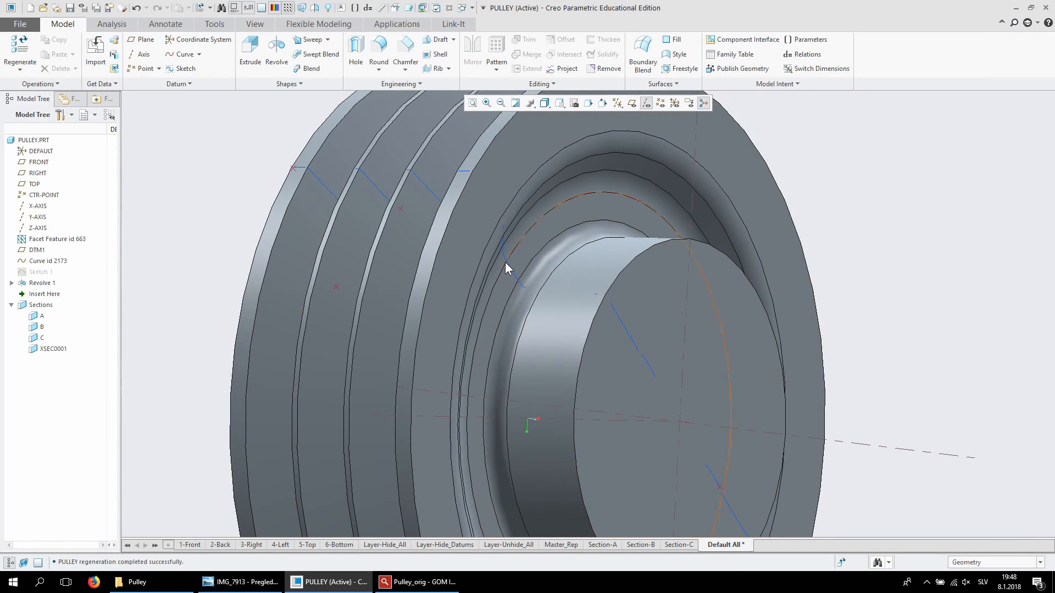
scroll(517, 275, "down", 3)
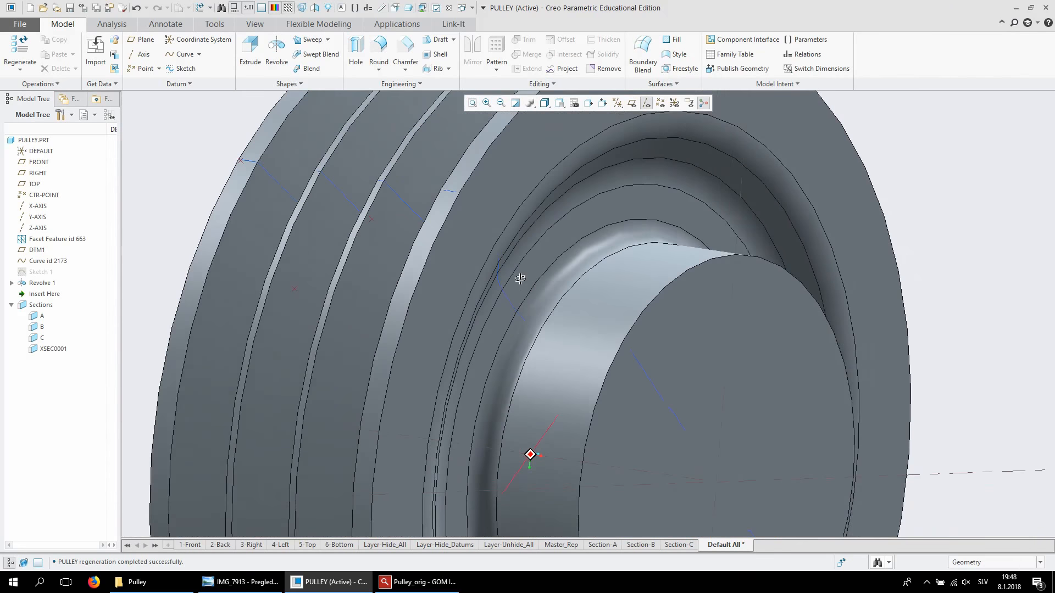
left_click(378, 47)
left_click(737, 289)
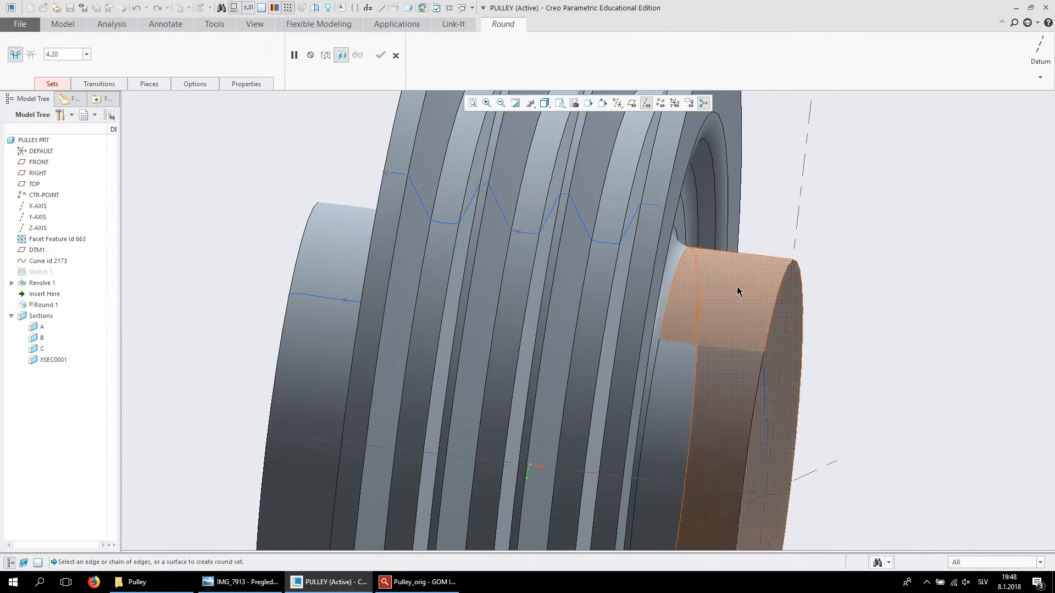
left_click(749, 291)
middle_click_drag(749, 292, 864, 264)
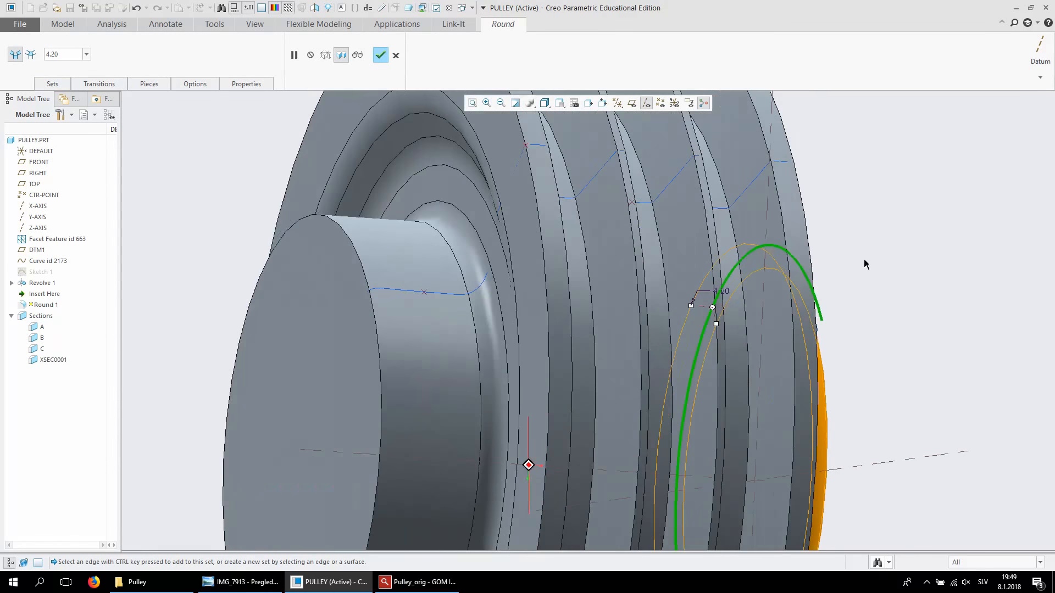
left_click(359, 268, "ctrl")
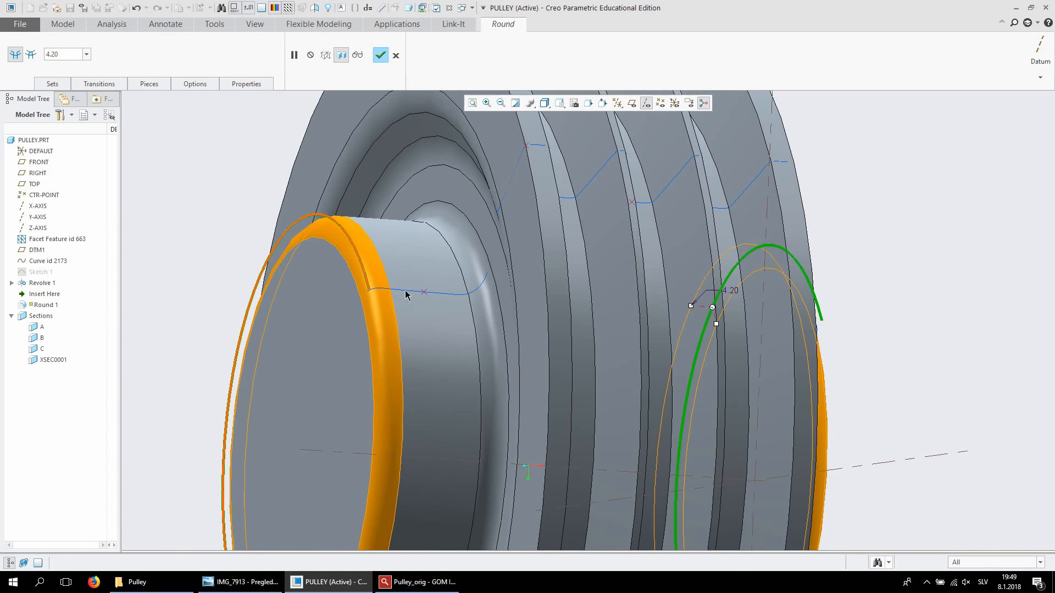
Check the hub edge rounds against the scanned section curve and set their radius to 3.00
middle_click_drag(359, 268, 737, 254)
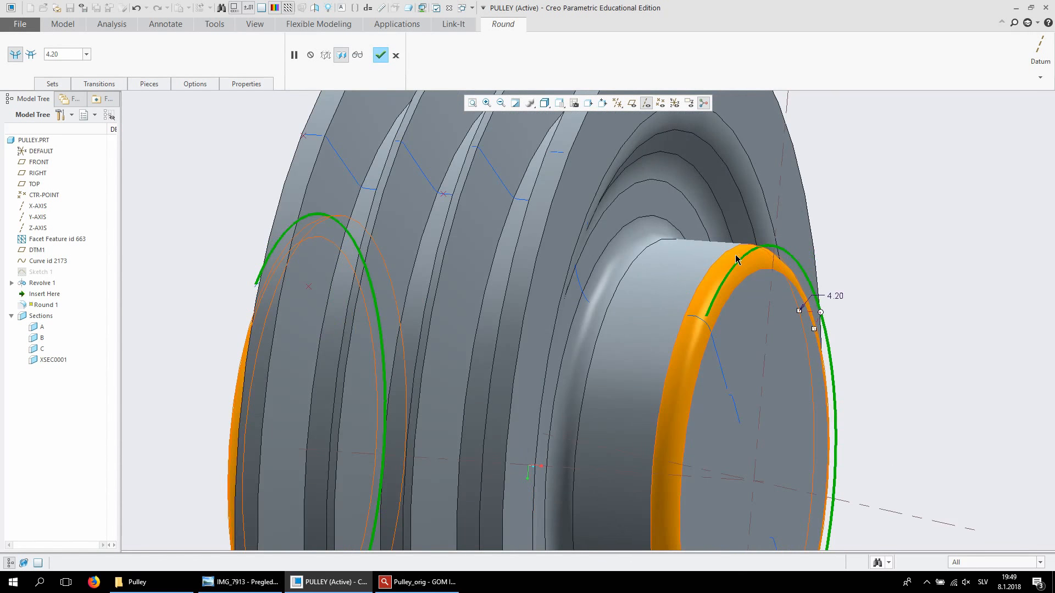
scroll(763, 285, "down", 1)
mouse_move(760, 318)
middle_mouse_down()
mouse_move(712, 284)
mouse_move(738, 262)
middle_mouse_up()
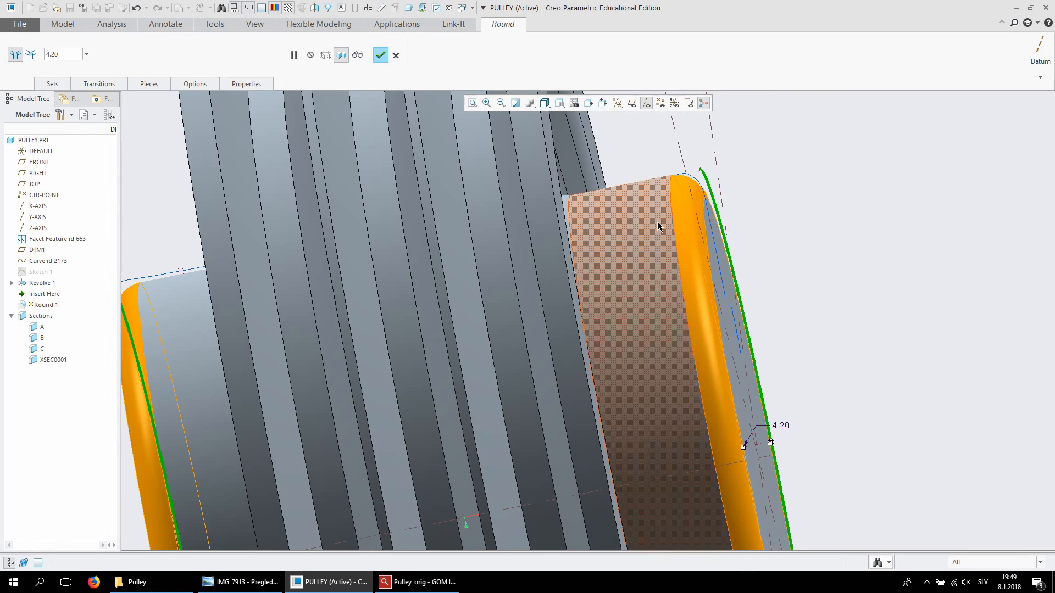
scroll(694, 188, "up", 4)
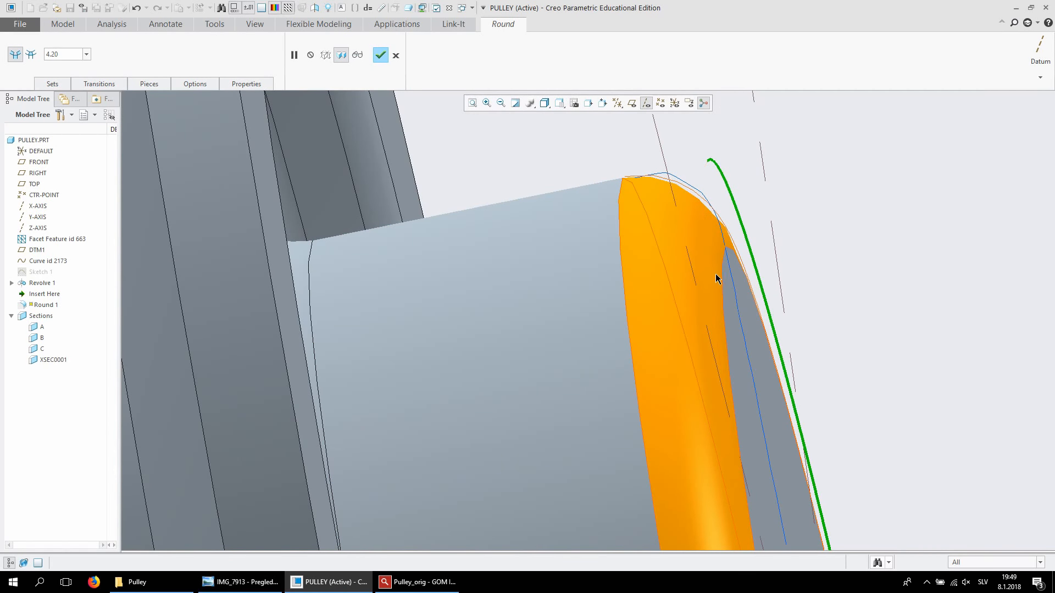
scroll(720, 229, "down", 5)
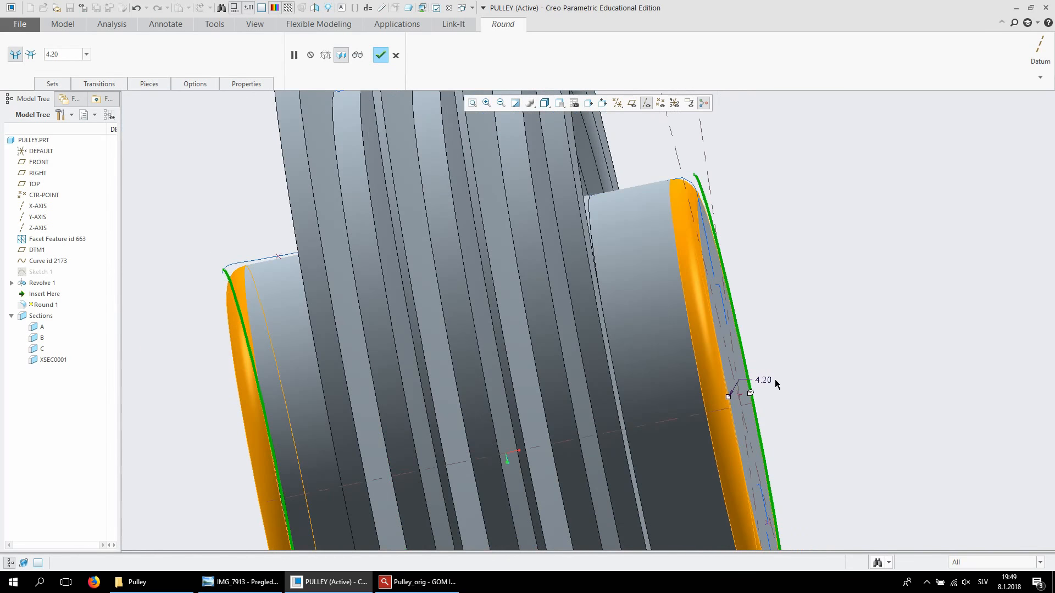
key("Return")
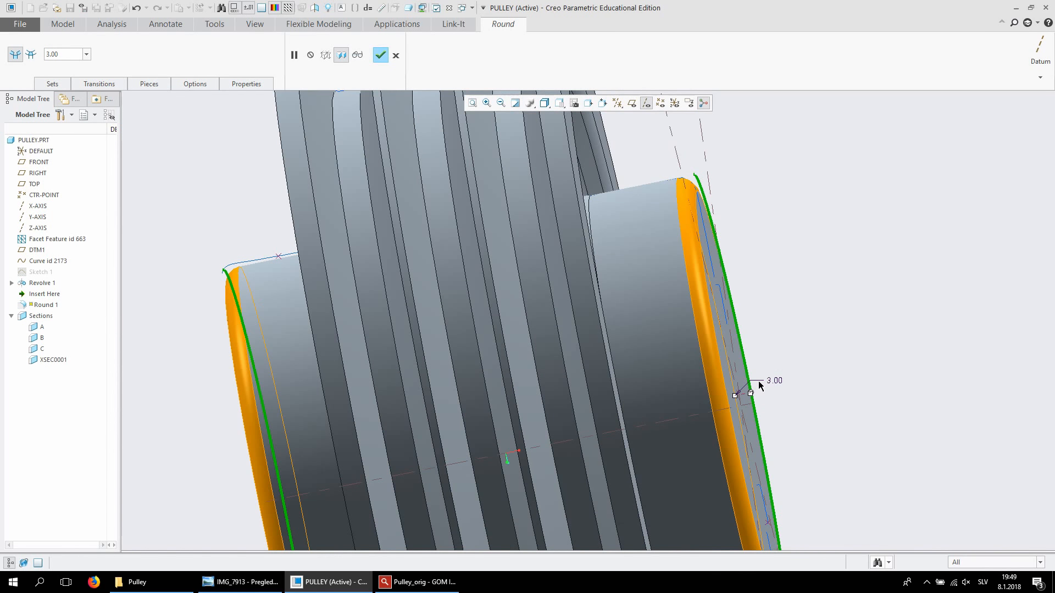
Examine how the hub edge rounds and the outer rim edges compare with the scanned section curve
scroll(692, 193, "up", 6)
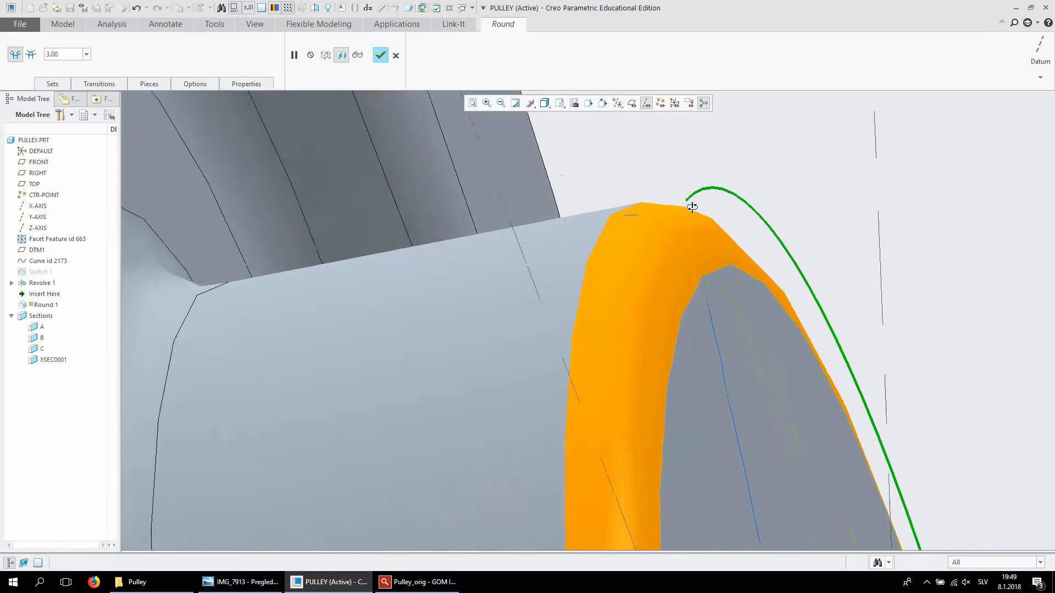
middle_click_drag(692, 207, 771, 257)
scroll(633, 171, "down", 6)
scroll(770, 257, "up", 8)
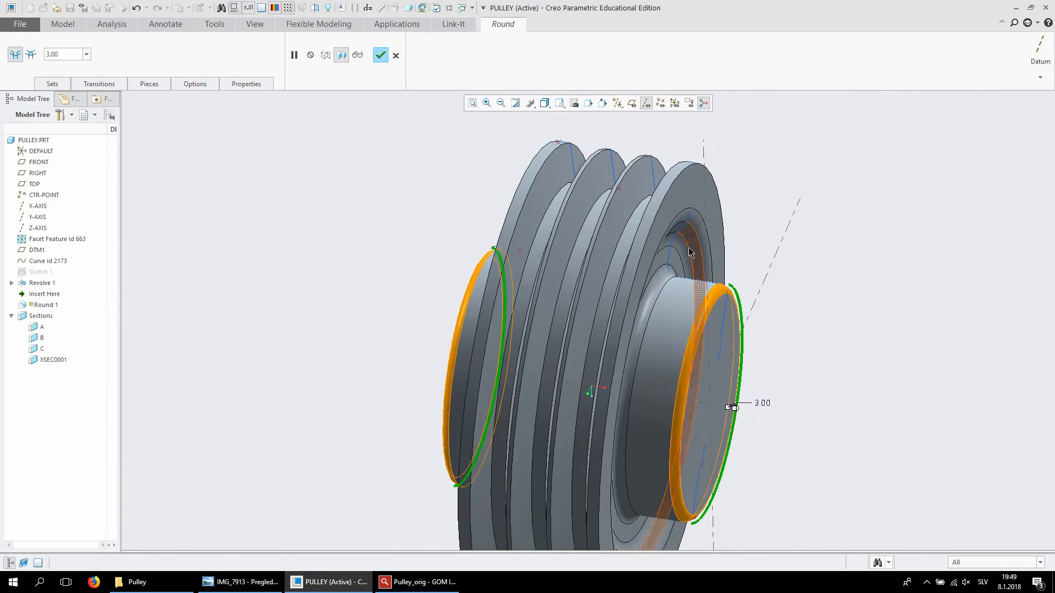
middle_click_drag(691, 253, 708, 211)
scroll(709, 211, "down", 3)
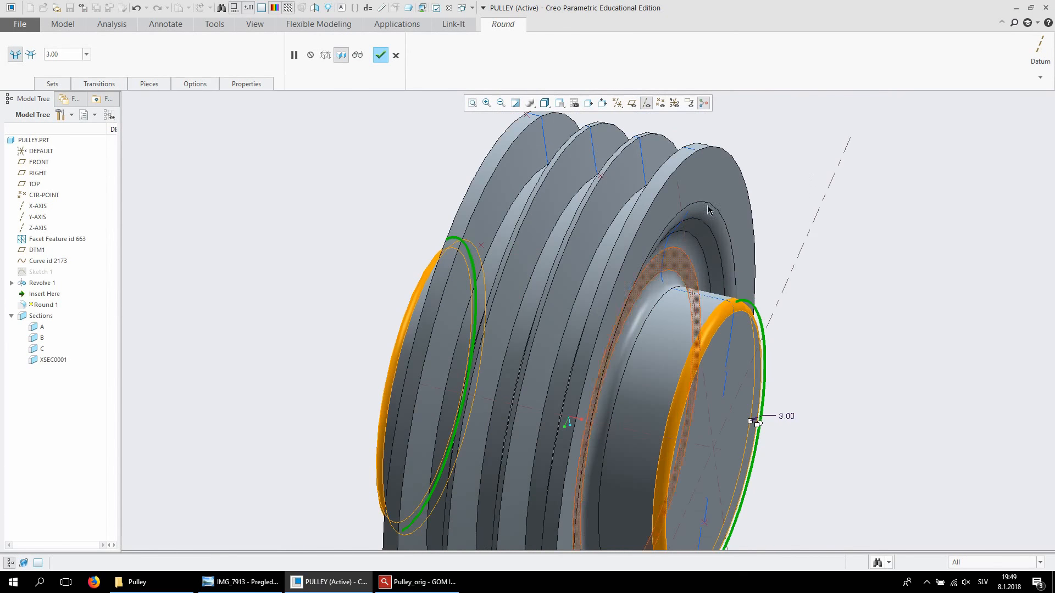
scroll(737, 282, "up", 3)
scroll(726, 201, "down", 3)
scroll(725, 204, "down", 2)
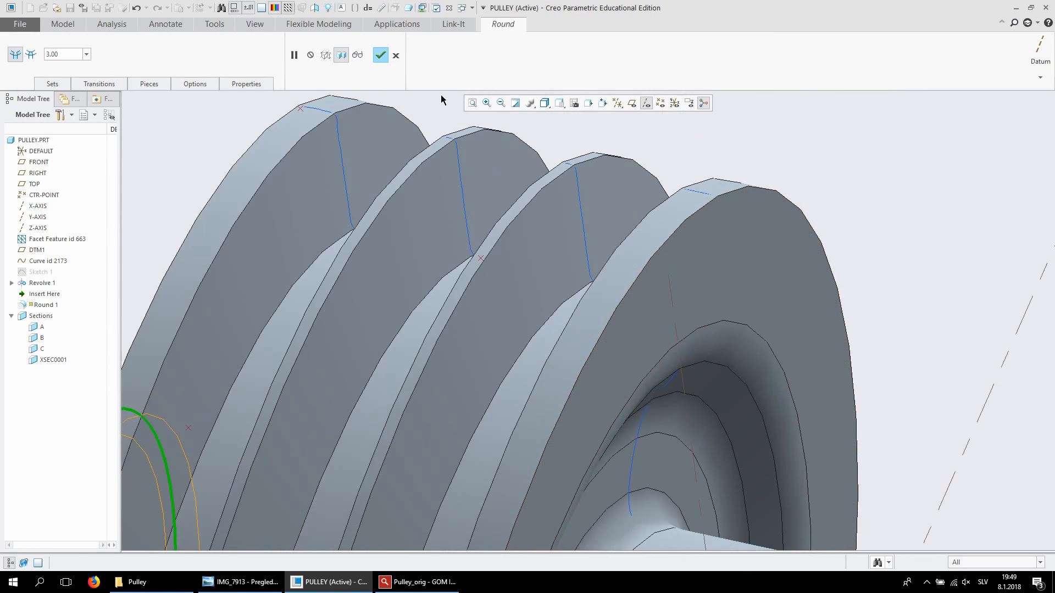
Add a second round set containing the outer edges of both end flanges of the pulley rim
left_click(65, 80)
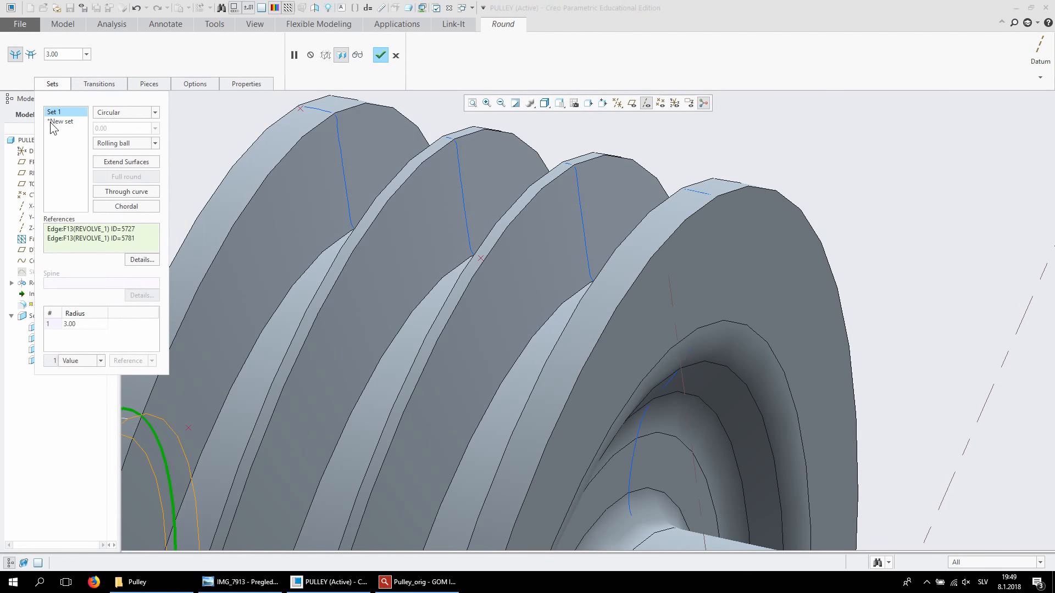
left_click(698, 214)
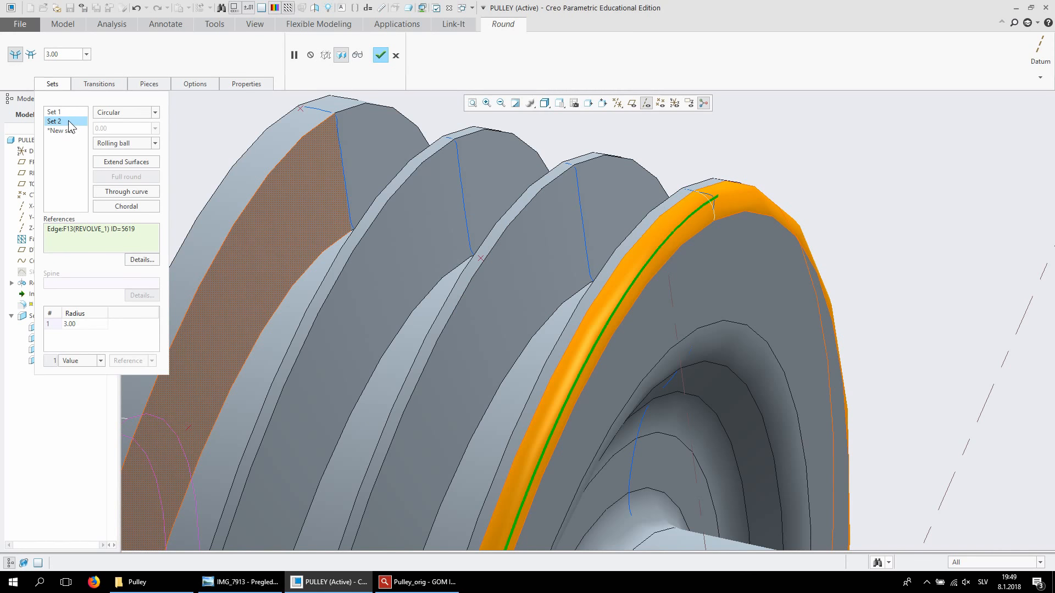
middle_click_drag(704, 235, 373, 235)
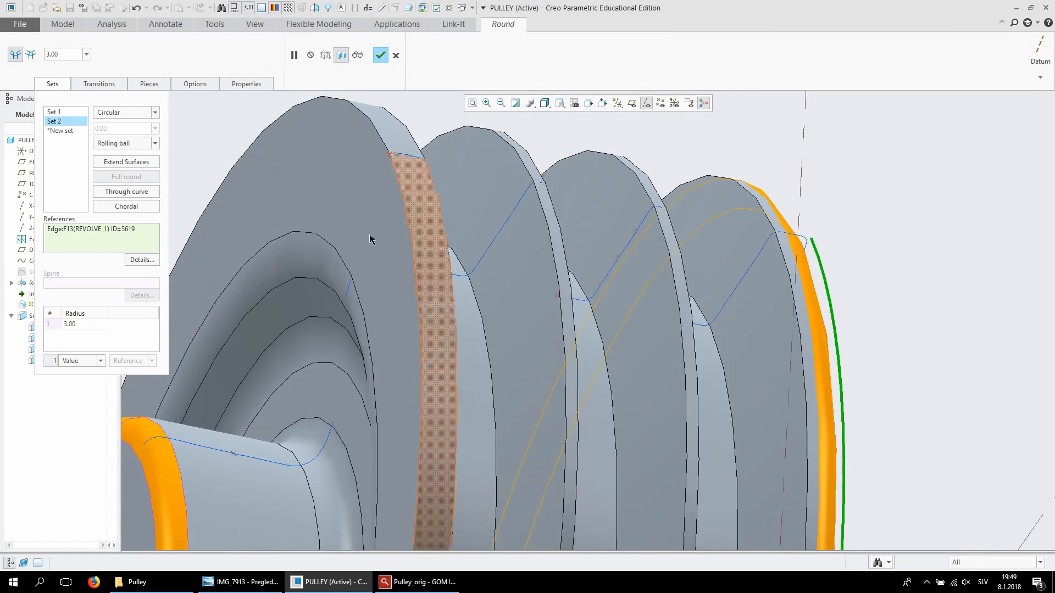
left_click(395, 168, "ctrl")
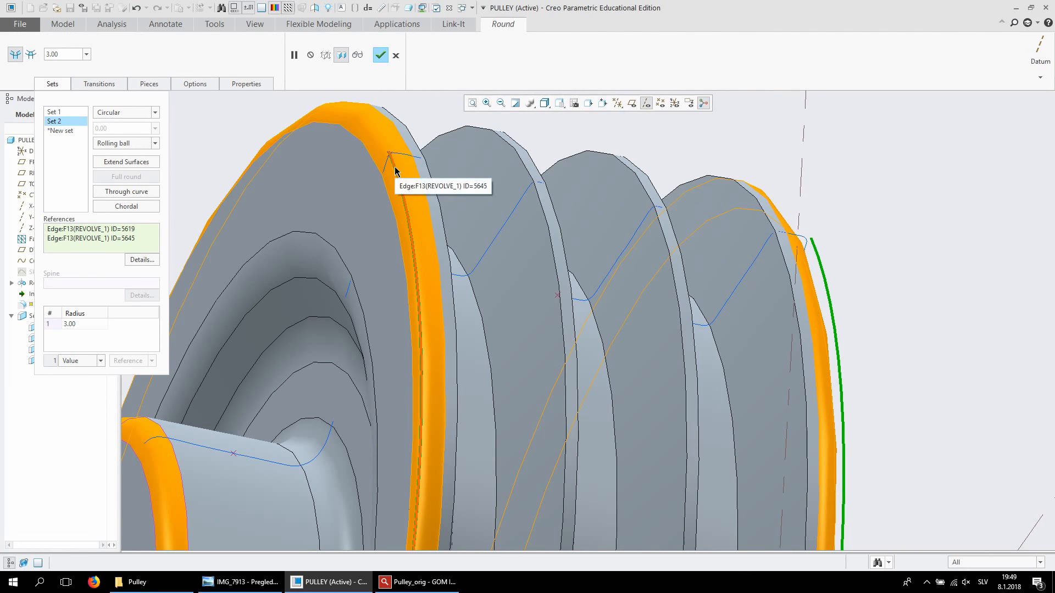
middle_click_drag(812, 235, 653, 232)
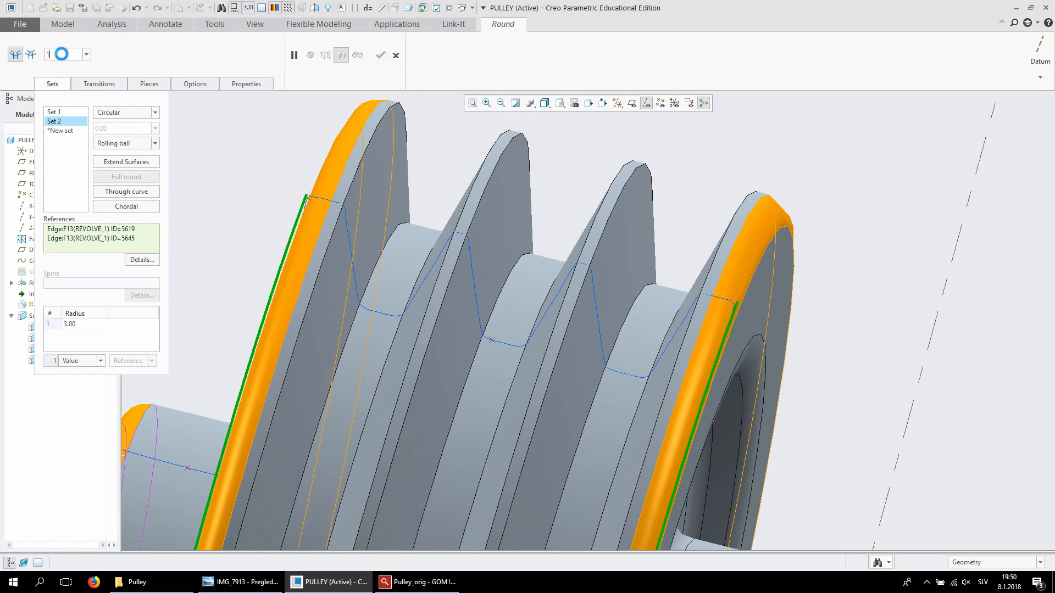
Set the radius of the second round set on the outer flange edges to 1.00
left_click(63, 54)
type("1")
key("Return")
scroll(752, 324, "up", 6)
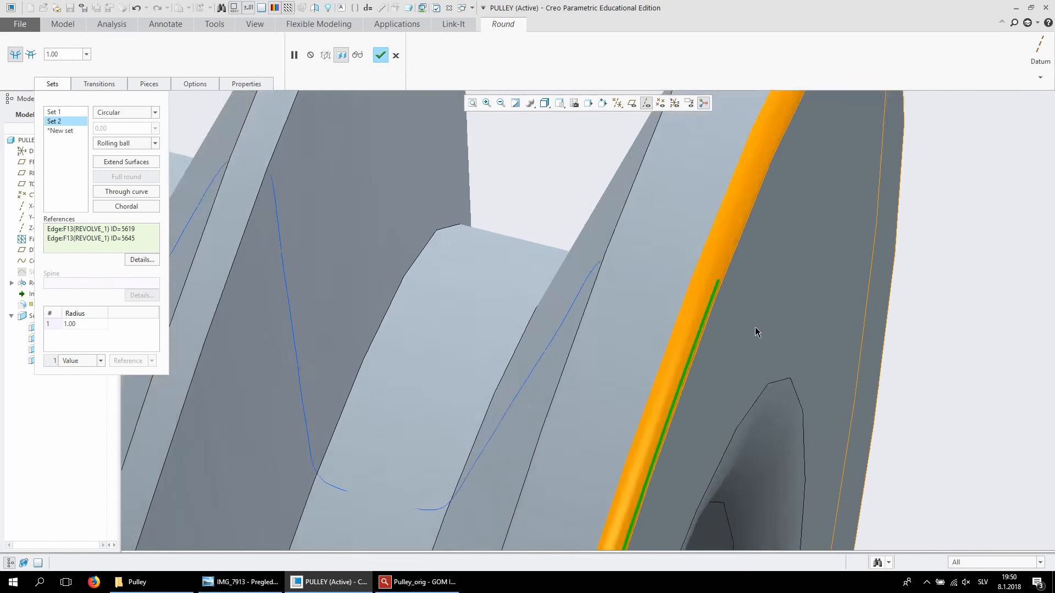
scroll(743, 274, "down", 3)
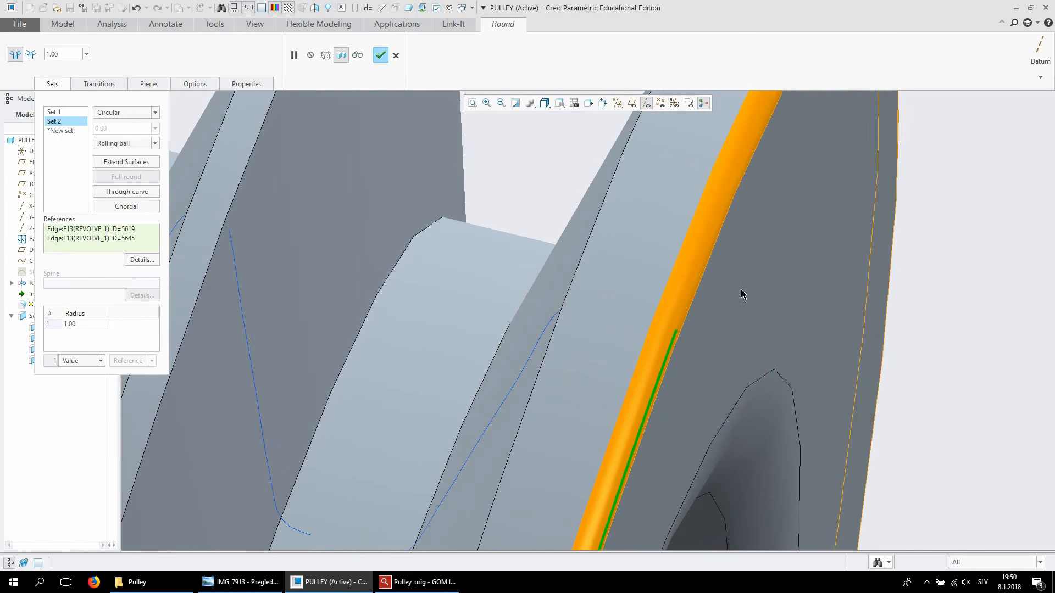
Show the hidden Facet Feature id 663 over the model to compare the rounded flange rim with the scan mesh
left_click(61, 84)
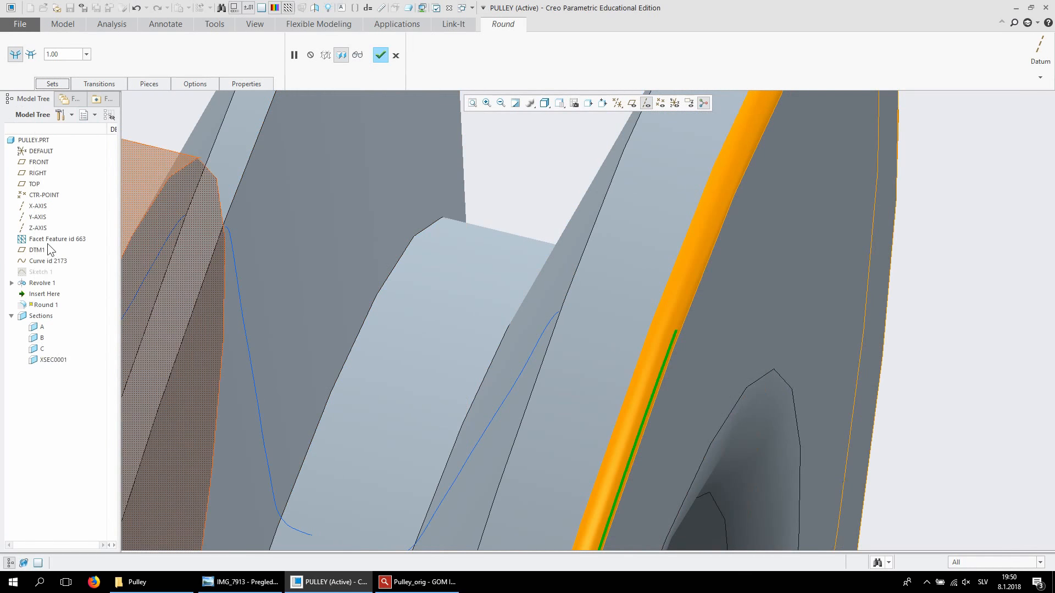
scroll(617, 266, "up", 4)
scroll(624, 236, "down", 8)
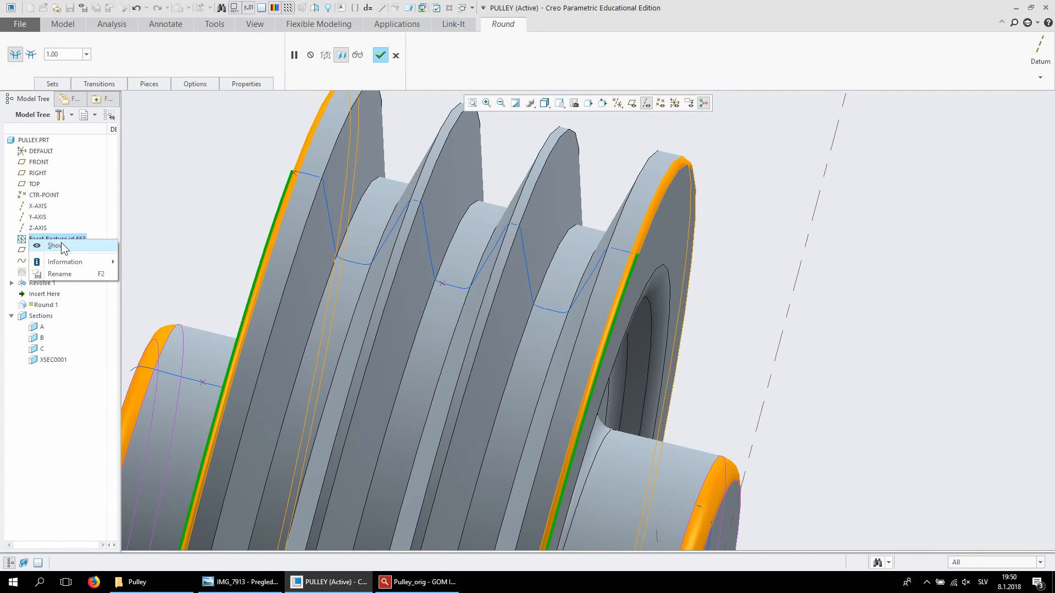
left_click(61, 246)
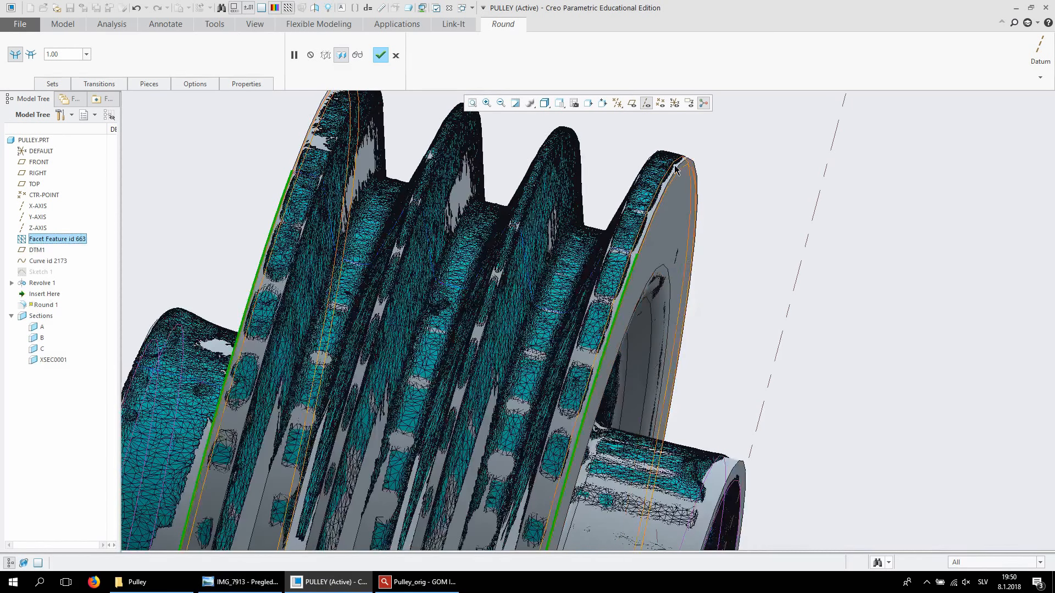
scroll(675, 170, "up", 6)
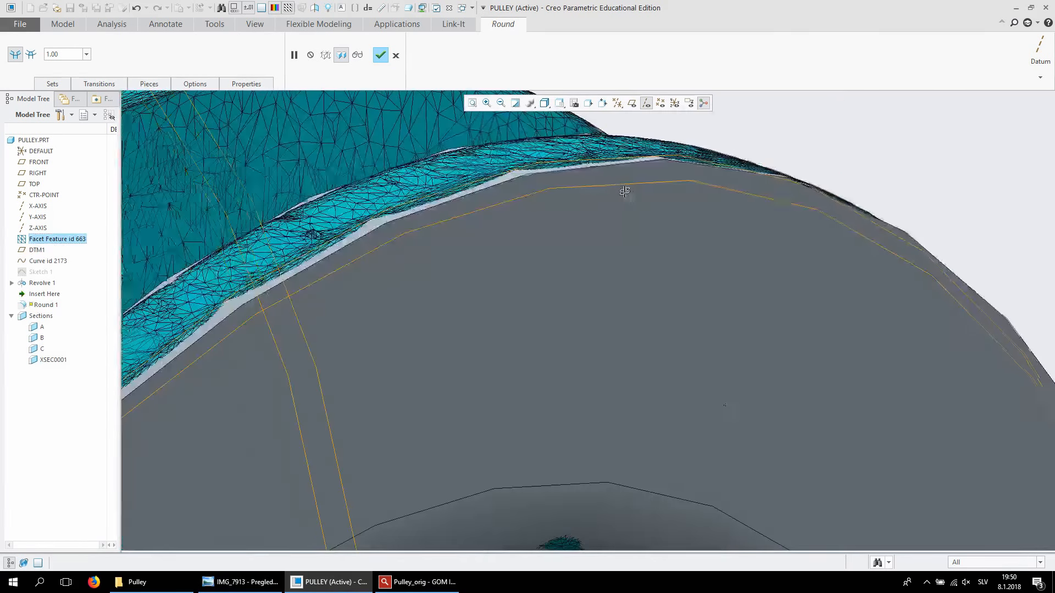
middle_click_drag(625, 192, 565, 203)
Reassign round Set 2 to the outer rim edges of both end flanges, using edges ID=5741 and ID=5767
left_click(48, 84)
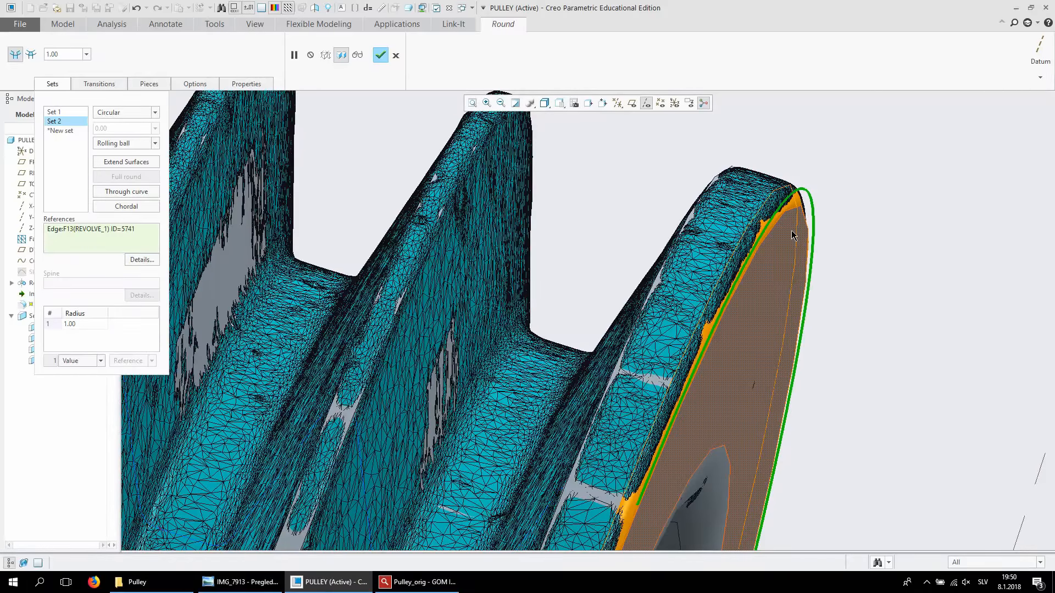
scroll(834, 318, "down", 5)
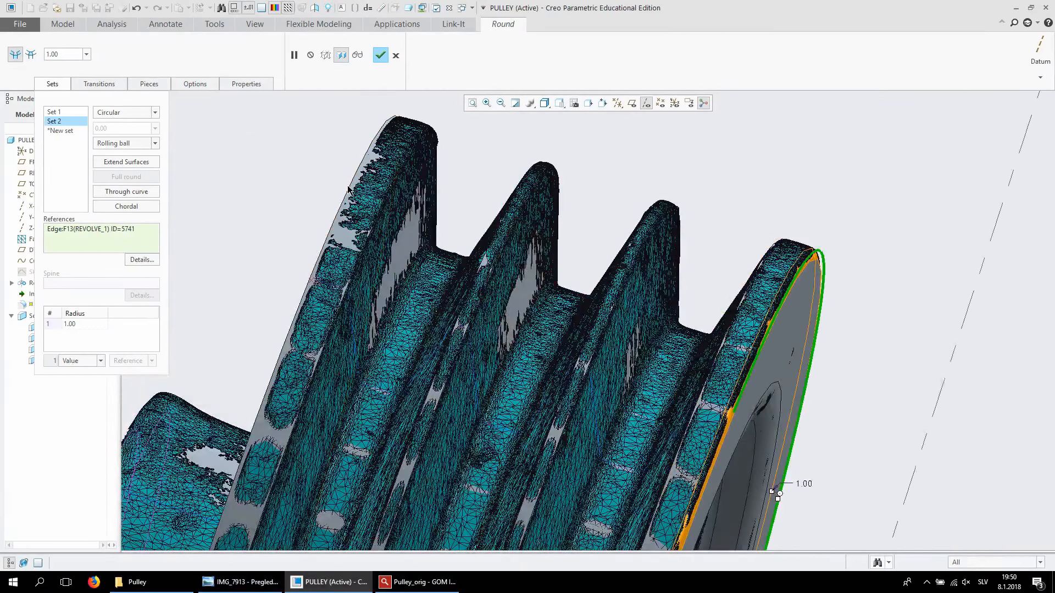
left_click(349, 191)
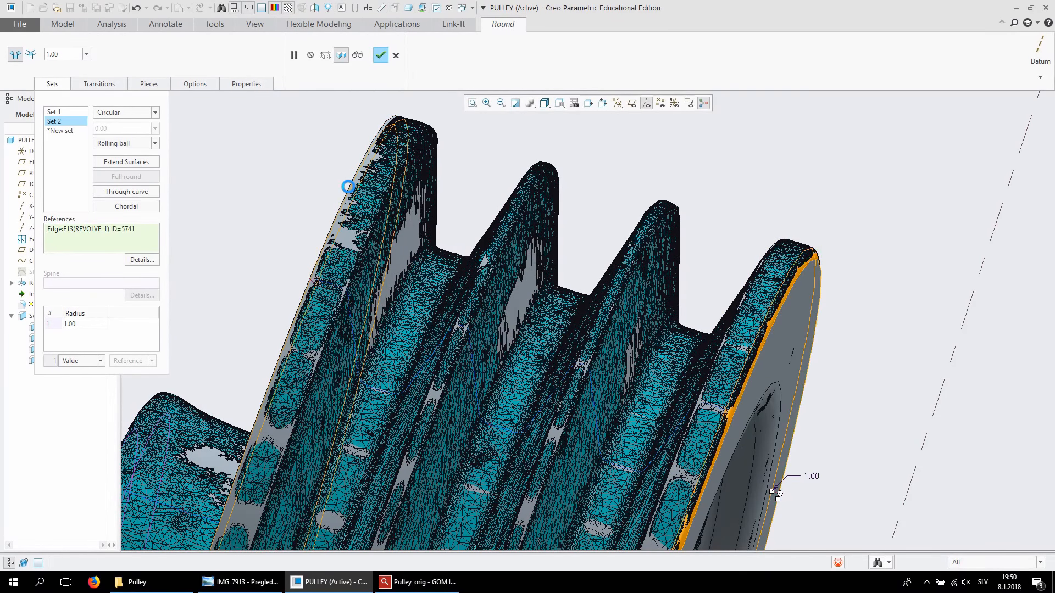
Examine how closely the rounds on both outer flange rims follow the scanned facet mesh
scroll(819, 294, "up", 5)
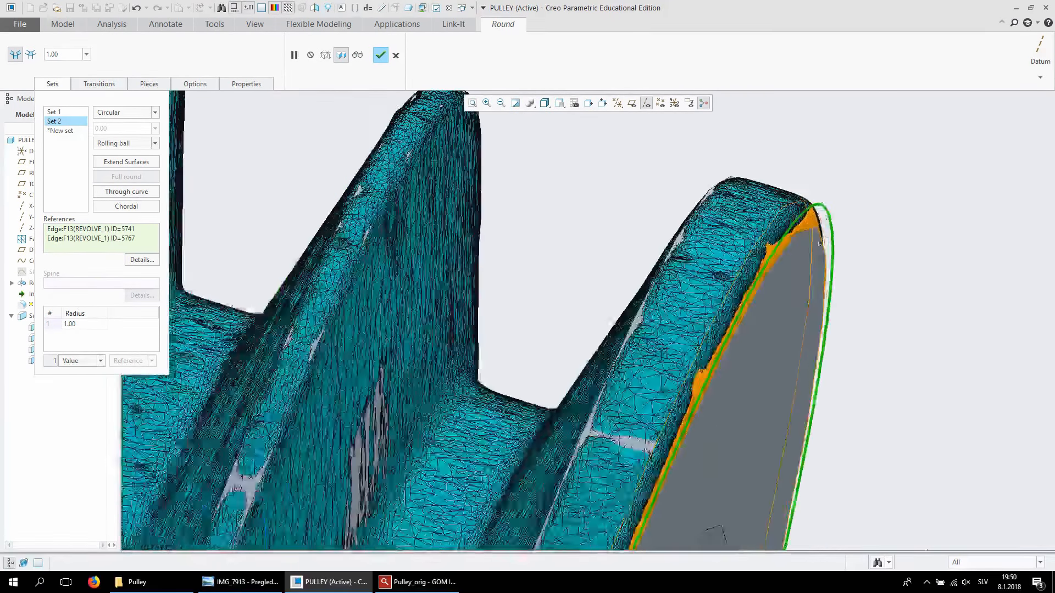
middle_click_drag(769, 223, 819, 337)
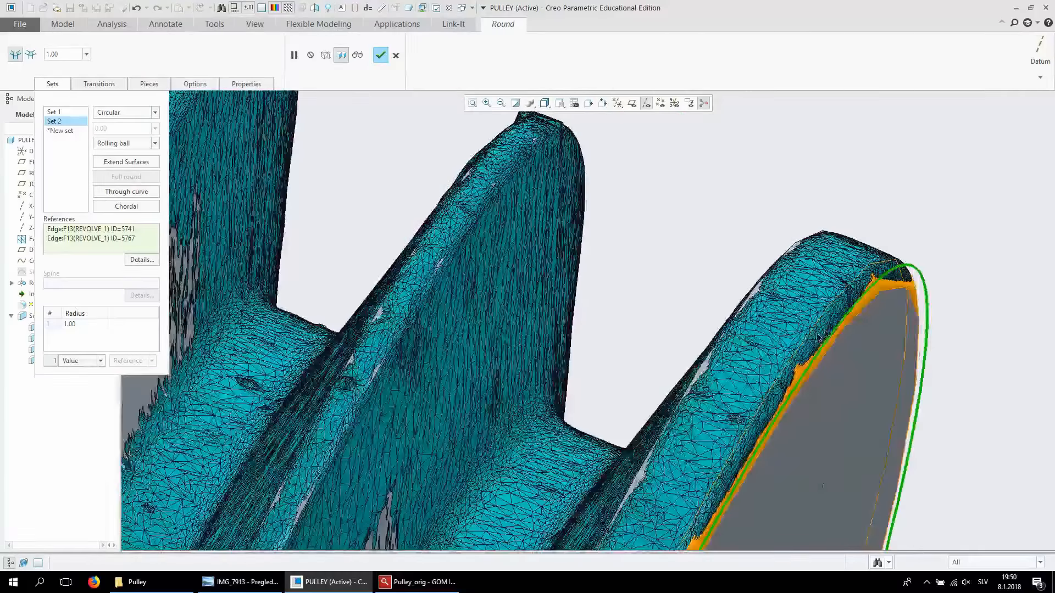
middle_click_drag(834, 288, 574, 225)
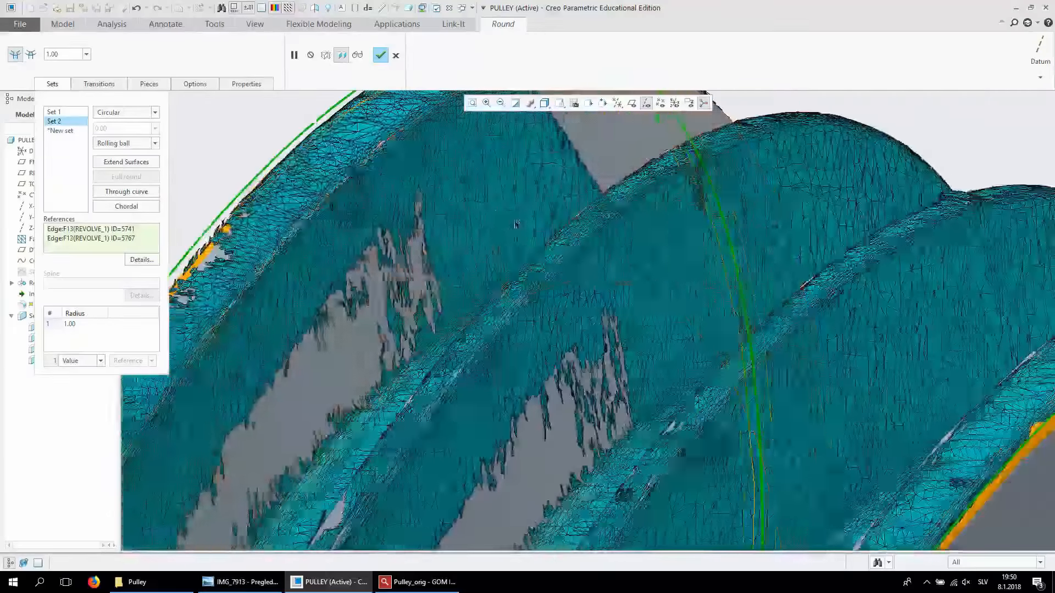
scroll(577, 225, "down", 3)
scroll(1008, 336, "up", 5)
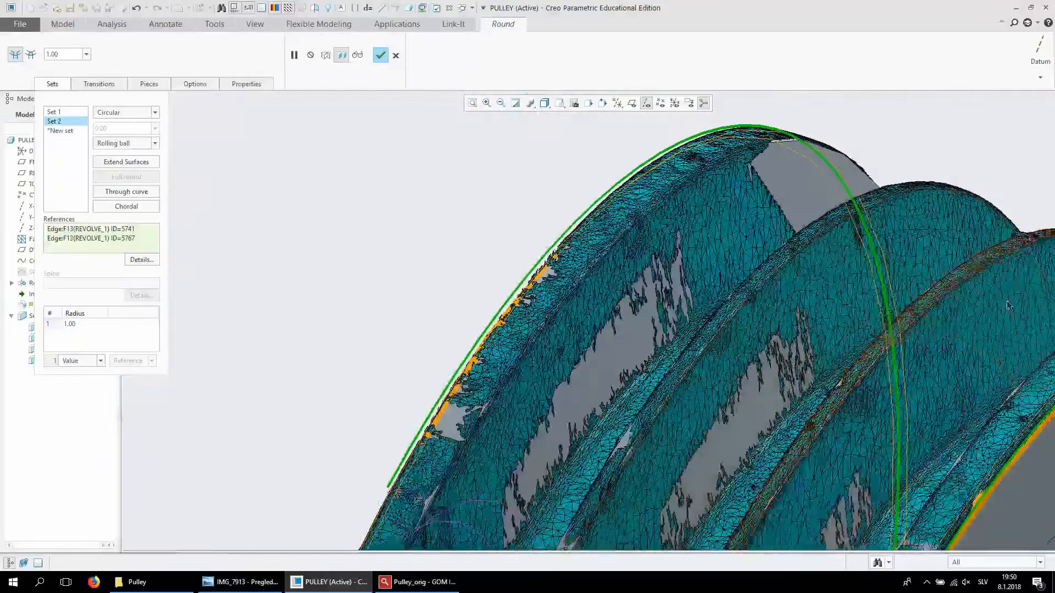
scroll(1010, 336, "down", 4)
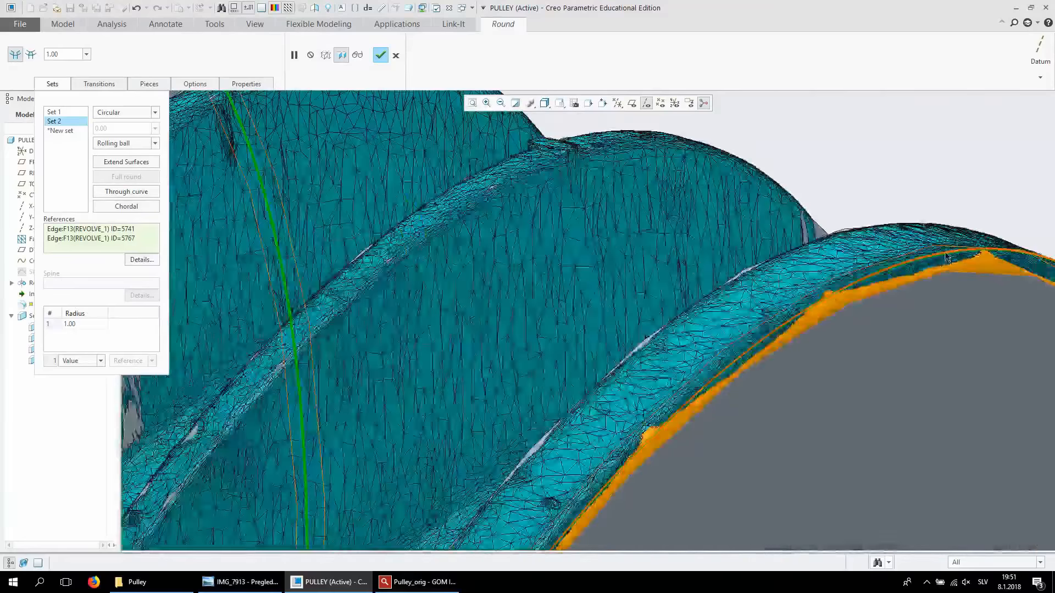
scroll(1014, 334, "up", 5)
scroll(850, 263, "up", 3)
middle_click_drag(851, 317, 814, 283)
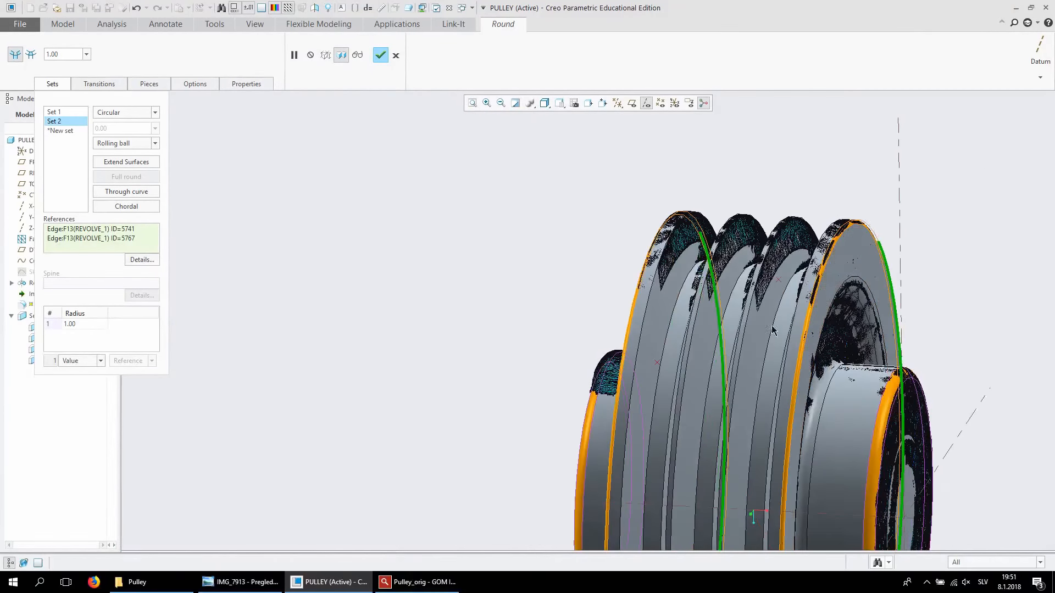
Start a third round set on the groove-side rim edge of one end flange
scroll(813, 282, "down", 4)
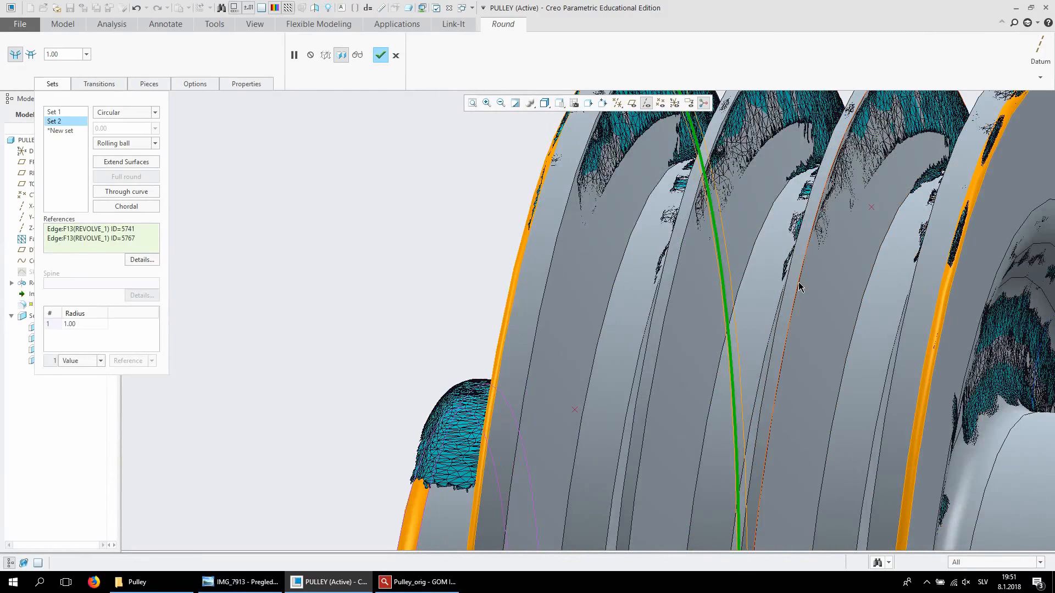
scroll(901, 294, "up", 1)
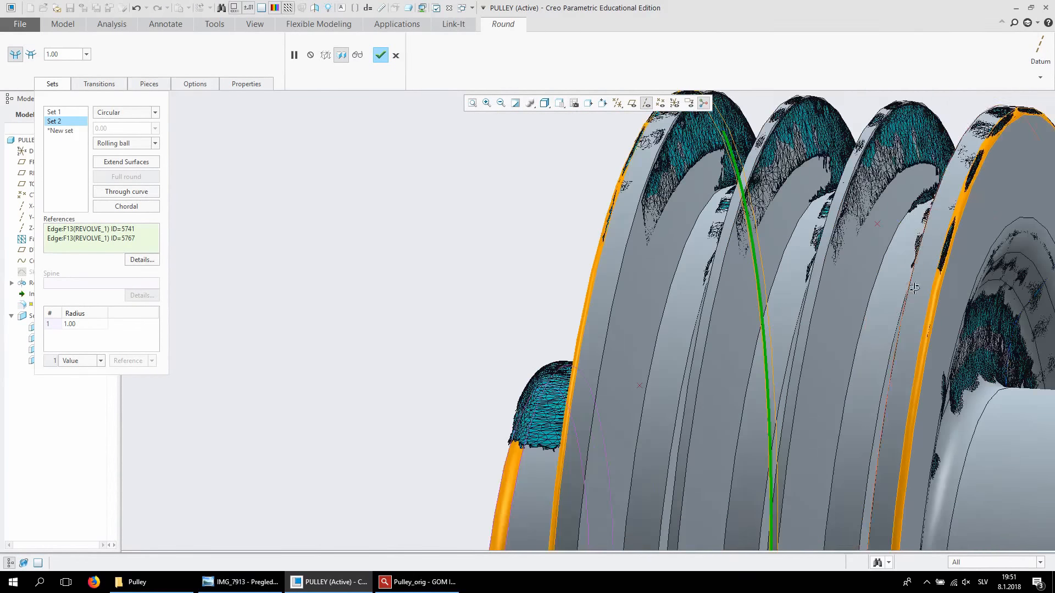
middle_click_drag(900, 294, 933, 288)
scroll(970, 401, "up", 3)
scroll(908, 248, "down", 3)
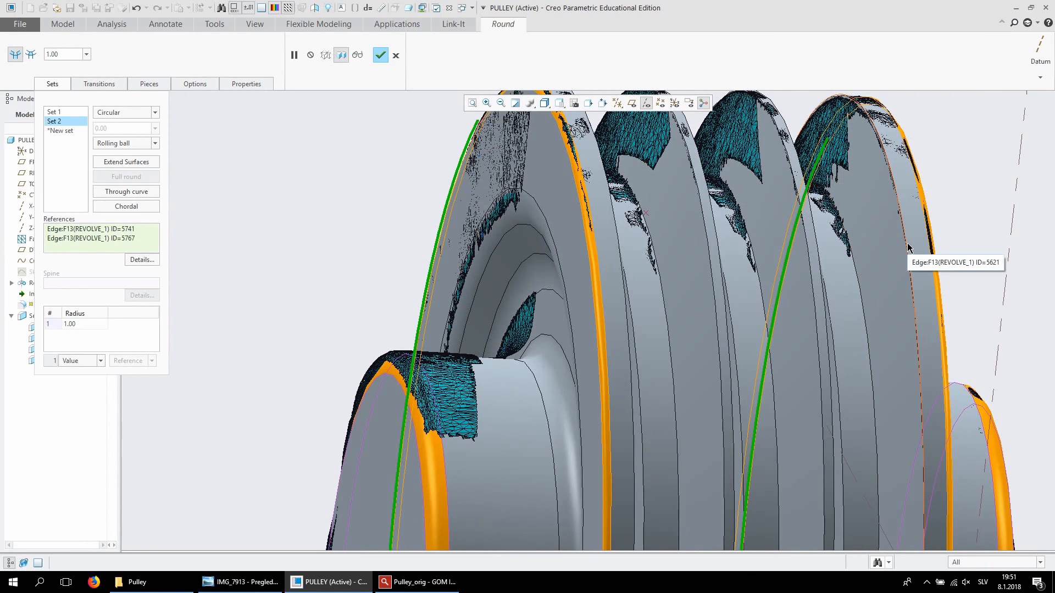
left_click(908, 248)
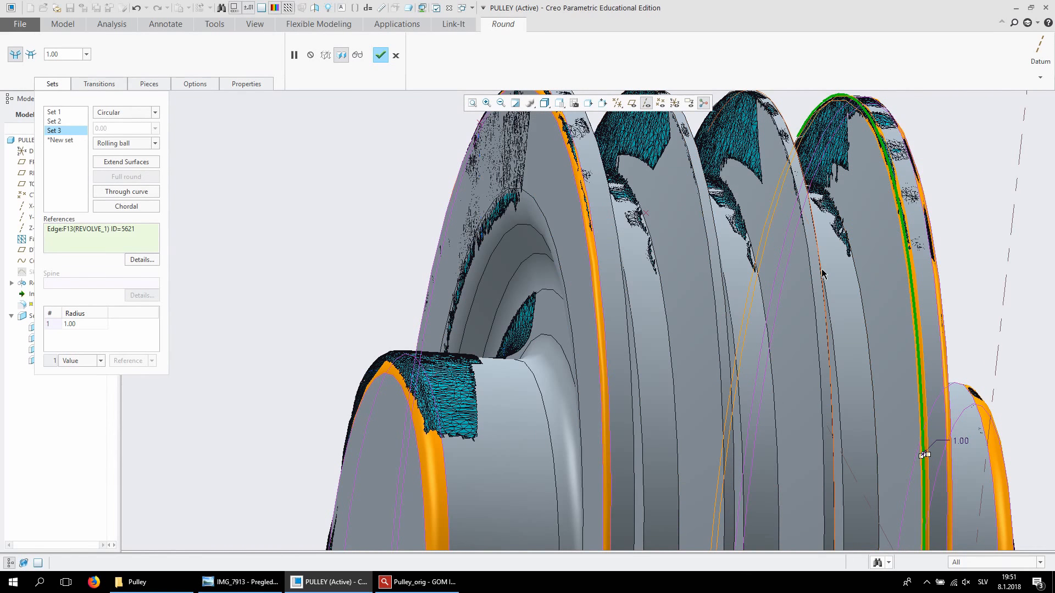
Add the crest edges of the two middle ribs and the groove-side rim edge of the opposite flange to round Set 3
scroll(828, 315, "down", 1)
middle_click_drag(829, 308, 709, 222)
left_click(713, 213)
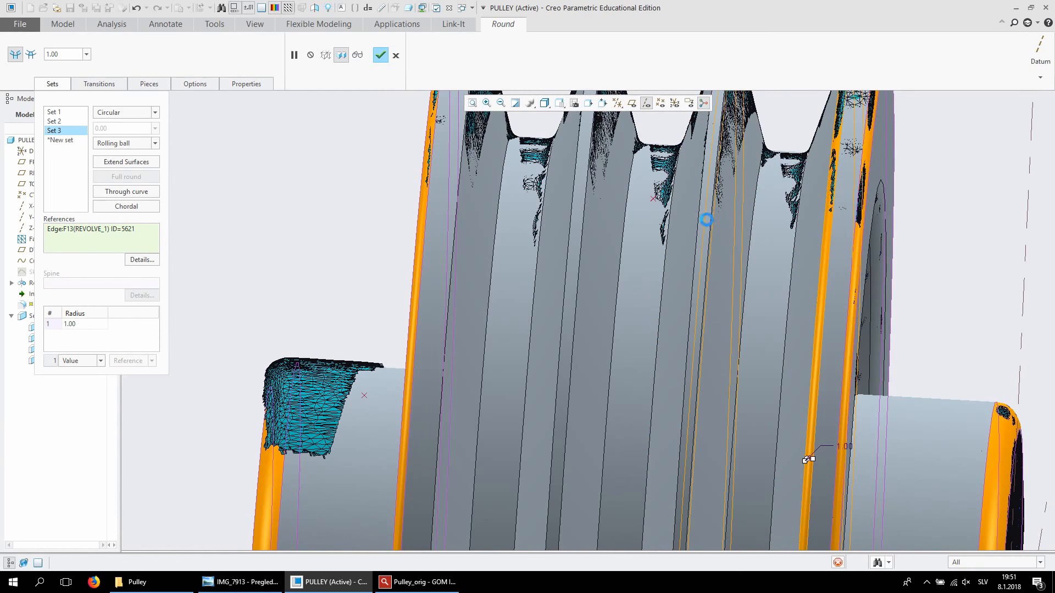
left_click(699, 234)
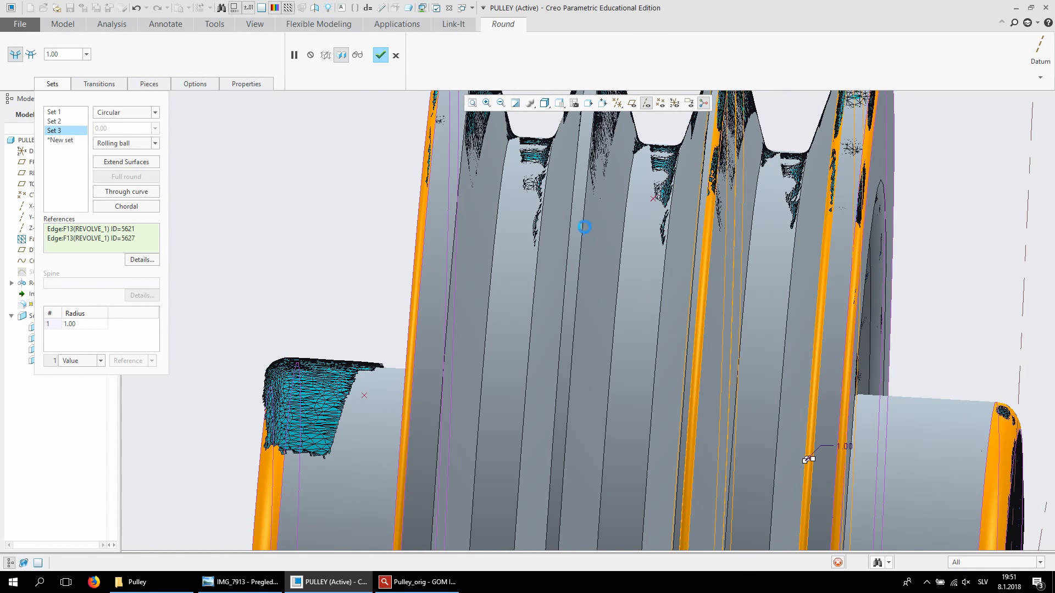
left_click(576, 225)
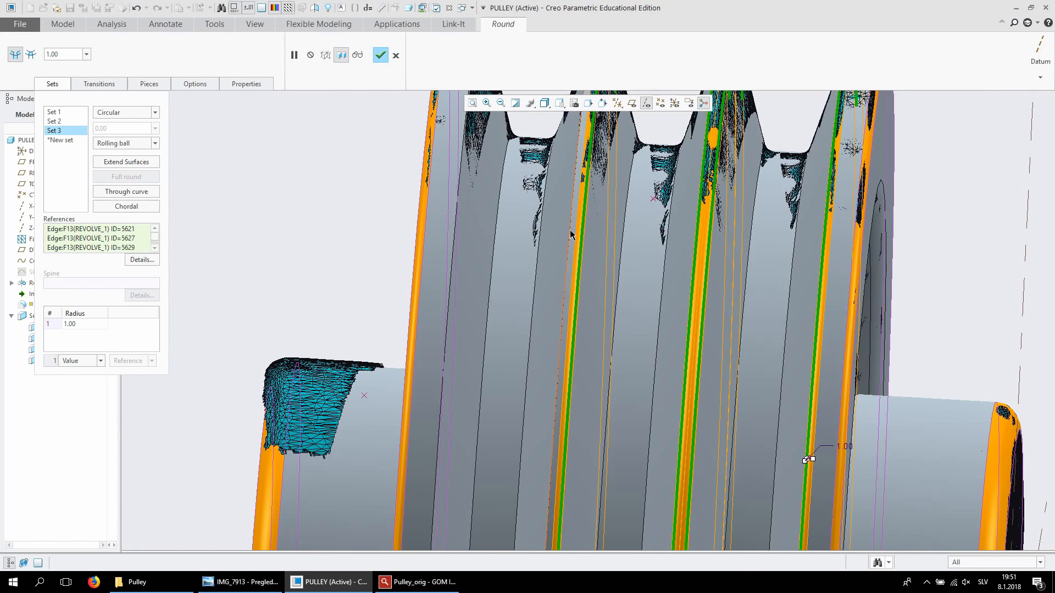
left_click(430, 244)
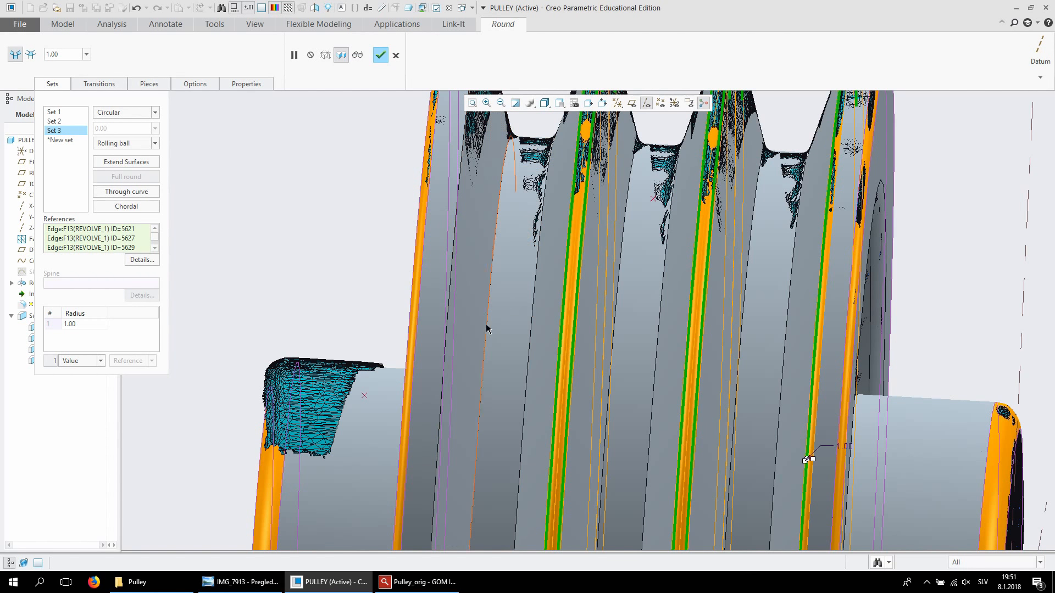
middle_click_drag(482, 321, 474, 322)
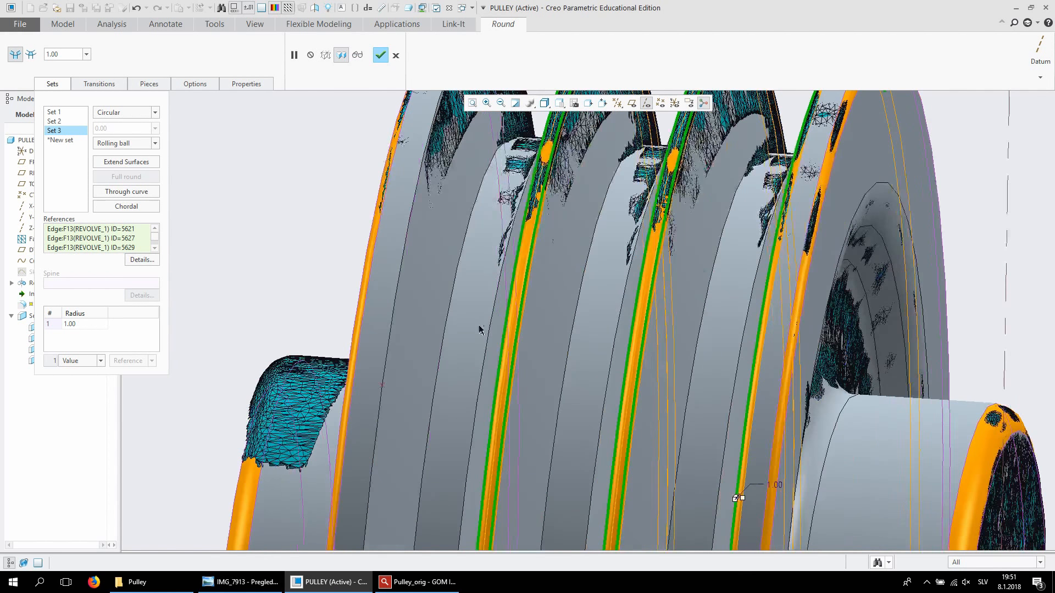
left_click(409, 225)
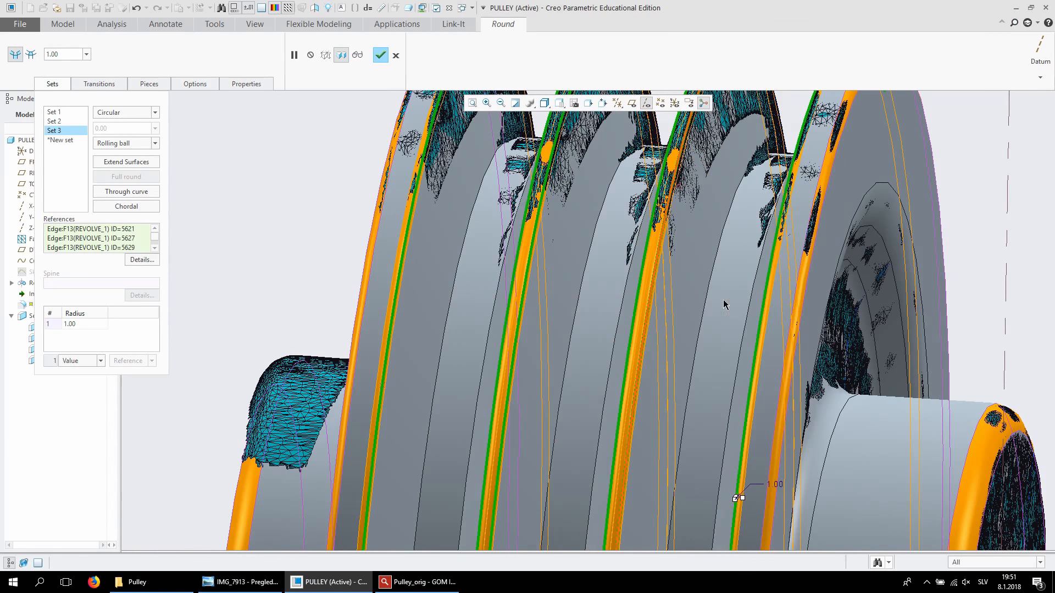
Set the radius of round Set 3 to 0.50
scroll(690, 240, "down", 5)
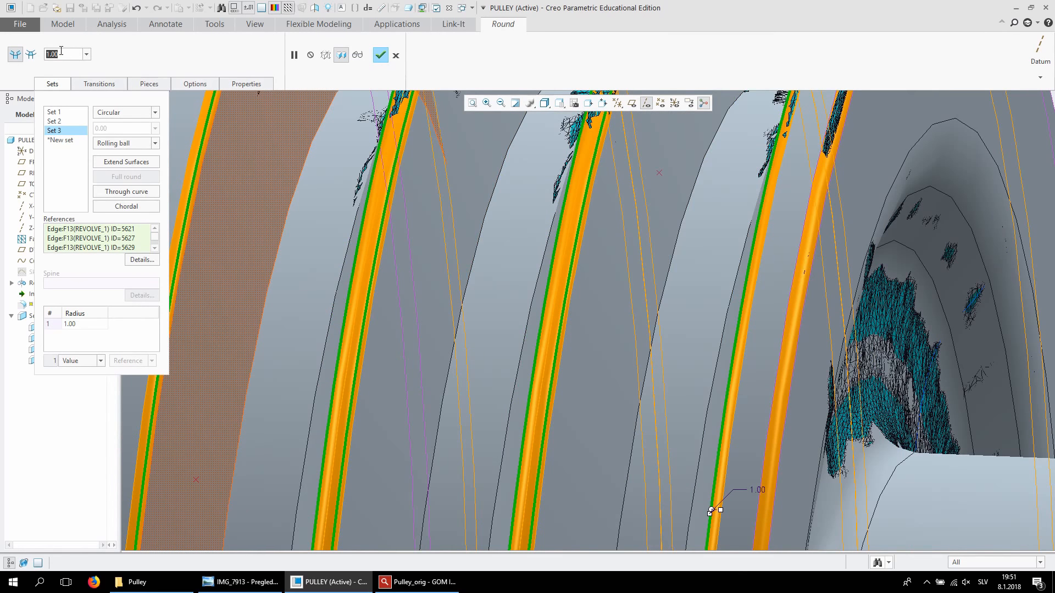
key("Return")
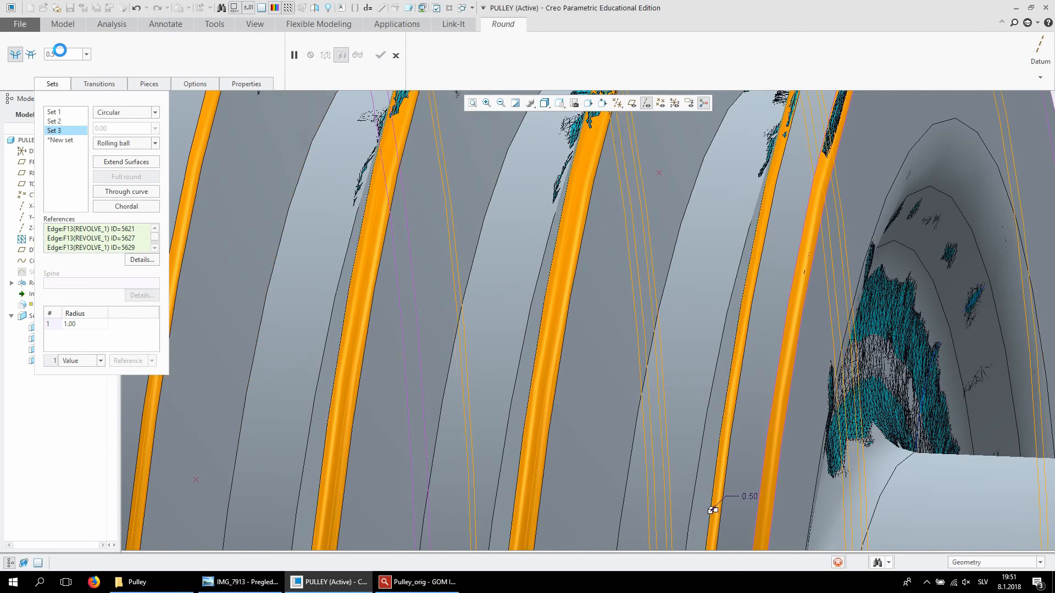
scroll(627, 294, "up", 5)
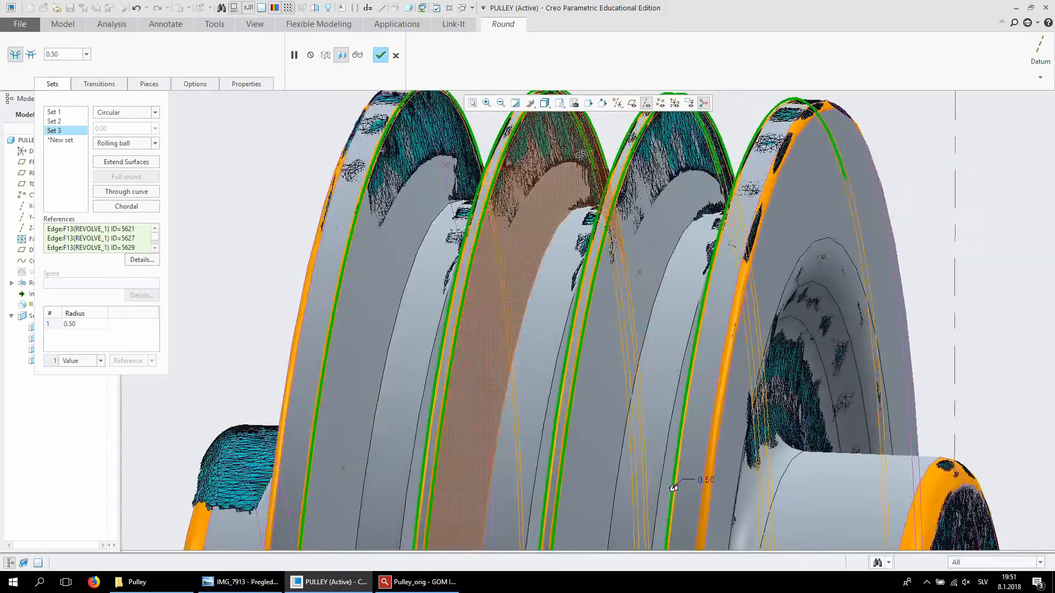
Examine the fit of the rib crest rounds against the scanned facet mesh
middle_click_drag(580, 154, 668, 316)
scroll(626, 204, "down", 5)
scroll(635, 194, "up", 1)
scroll(670, 318, "up", 3)
scroll(670, 320, "up", 2)
scroll(657, 208, "down", 6)
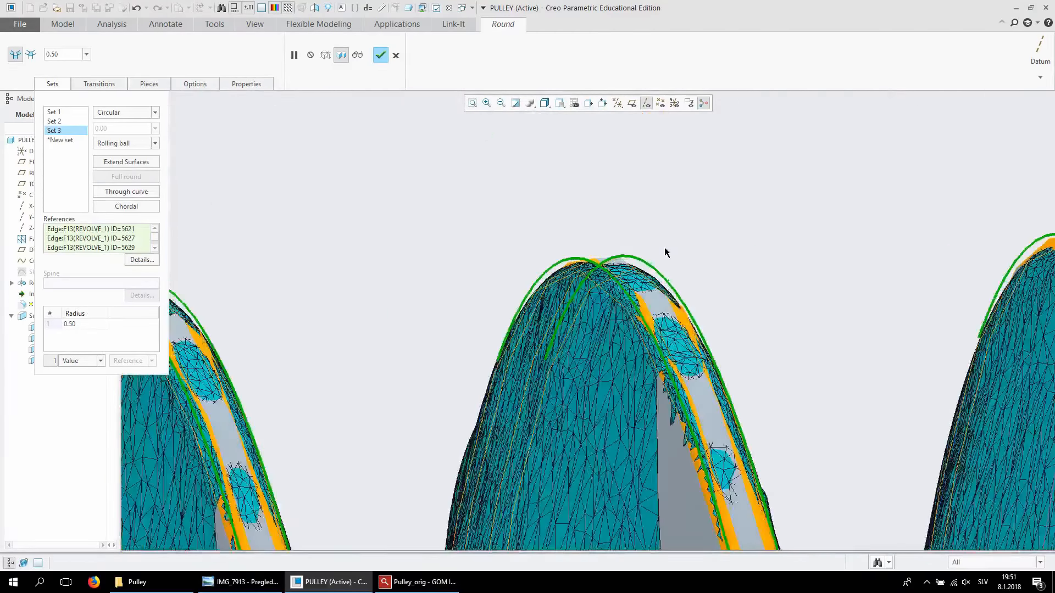
mouse_move(666, 251)
middle_mouse_down()
mouse_move(657, 275)
mouse_move(654, 254)
middle_mouse_up()
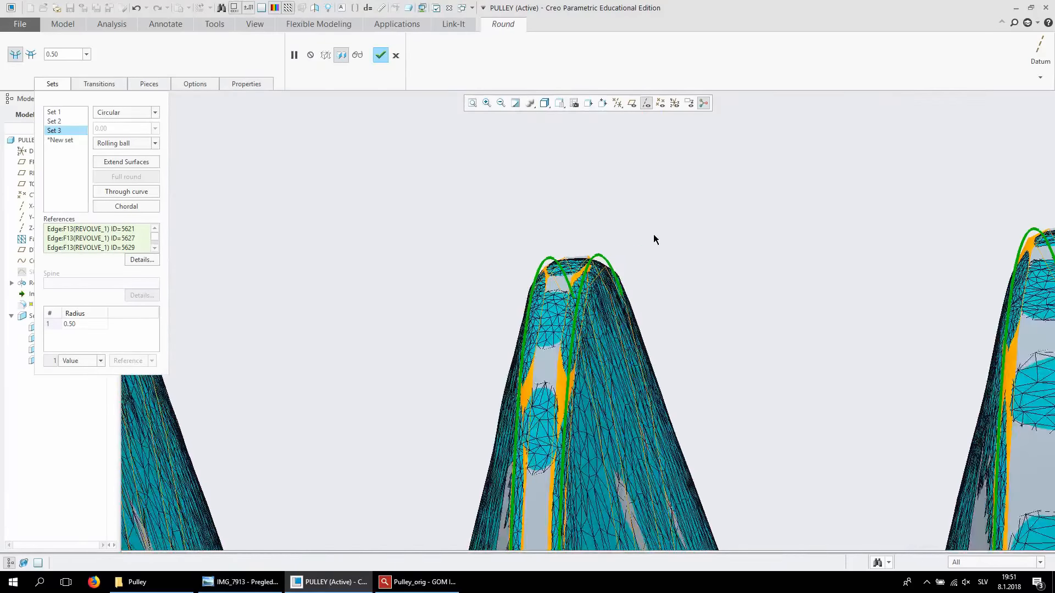
scroll(653, 216, "up", 6)
scroll(687, 314, "down", 5)
Start a fourth round set on both floor edges of the groove next to one end flange
middle_click_drag(688, 317, 761, 362)
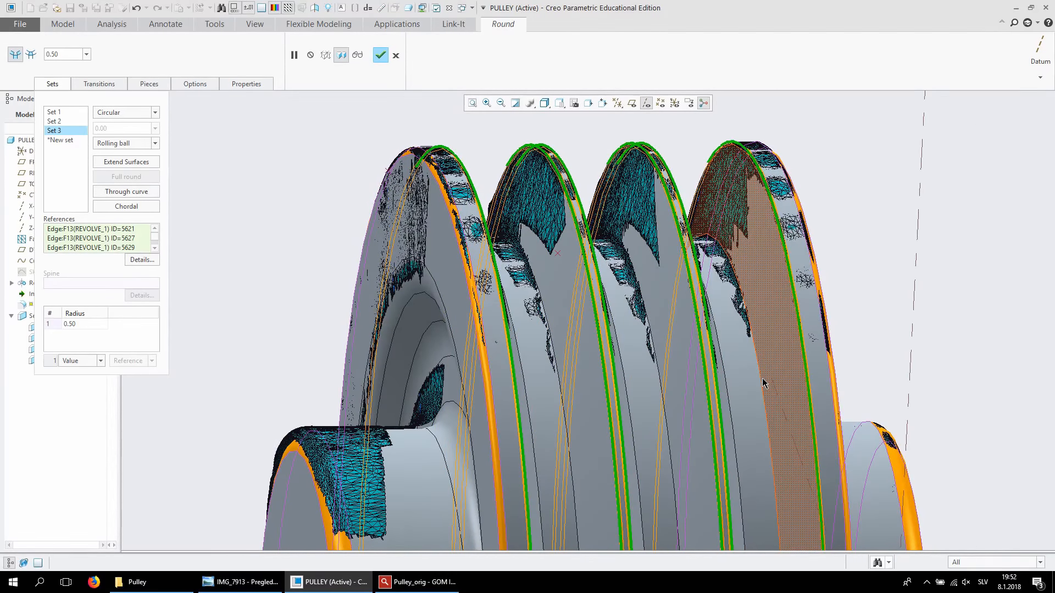
left_click(761, 383, "ctrl")
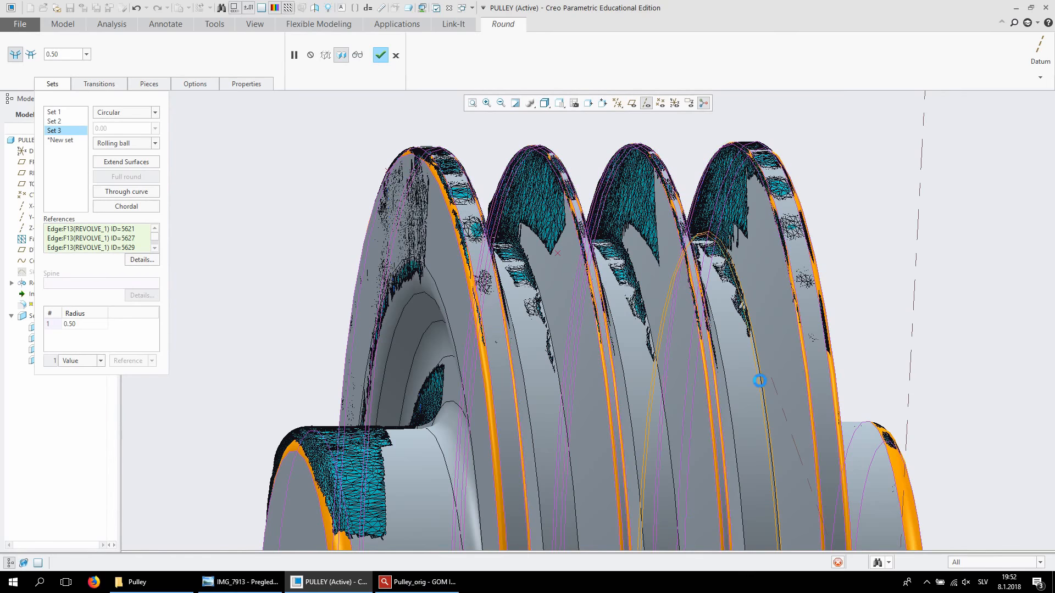
middle_click_drag(873, 324, 816, 342)
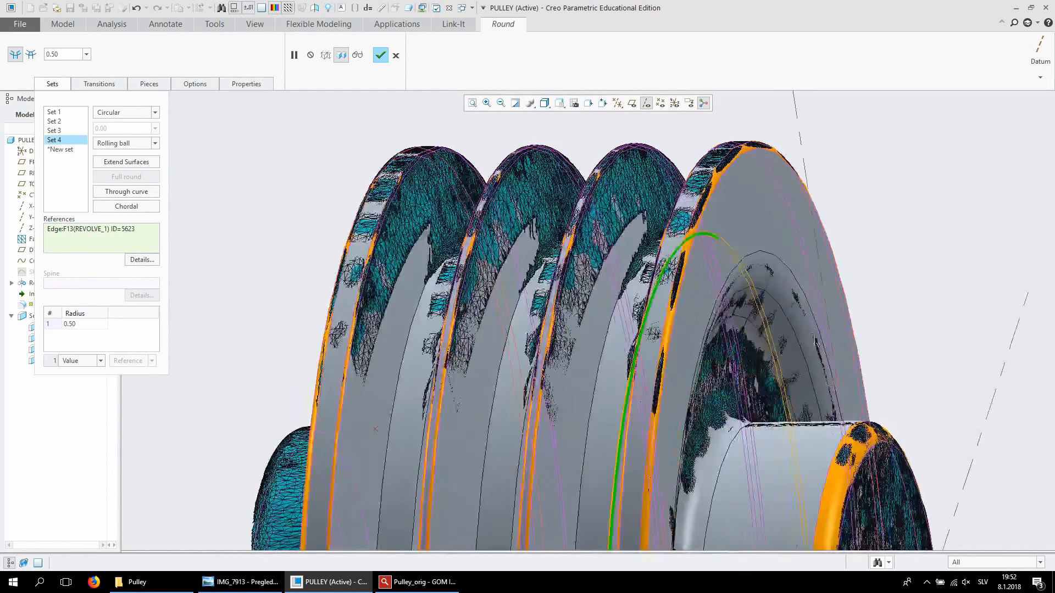
left_click(594, 405, "ctrl")
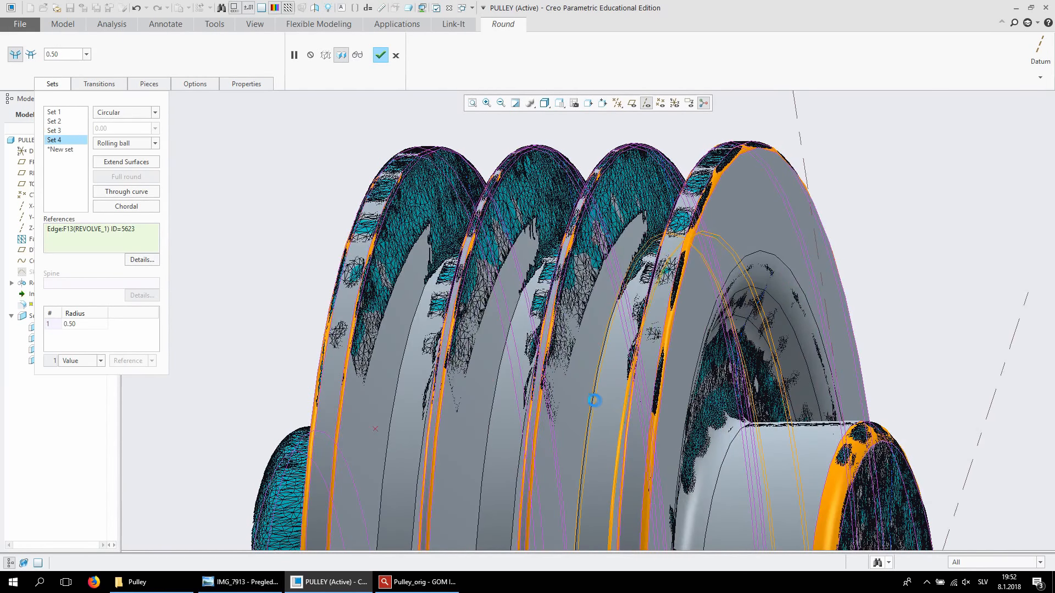
Add the floor edges of the remaining two pulley grooves to round Set 4
middle_click_drag(609, 381, 659, 399)
left_click(694, 508, "ctrl")
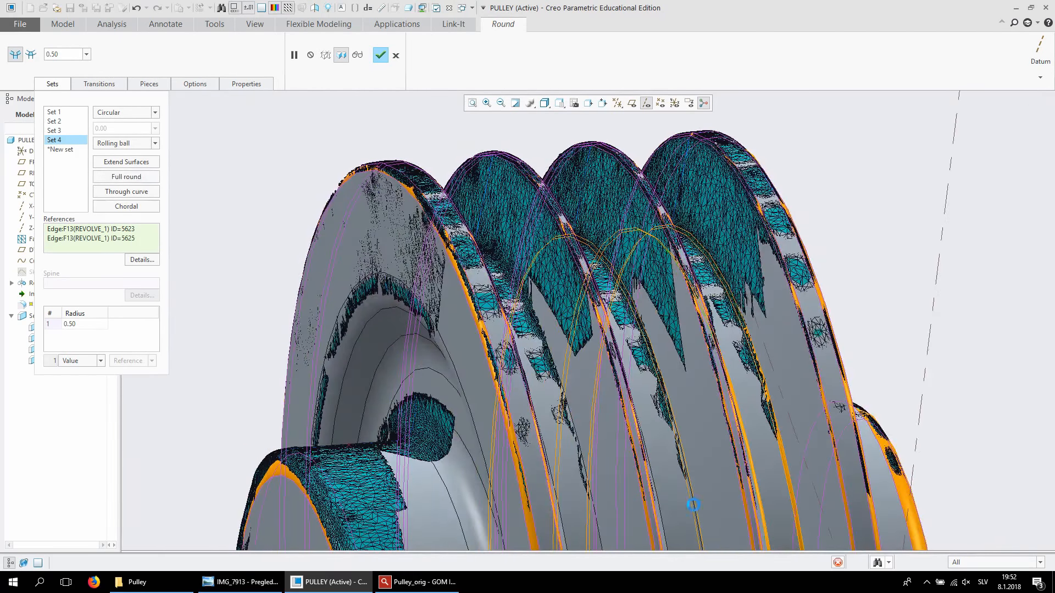
left_click(579, 441, "ctrl")
middle_click_drag(688, 405, 509, 428)
left_click(476, 431, "ctrl")
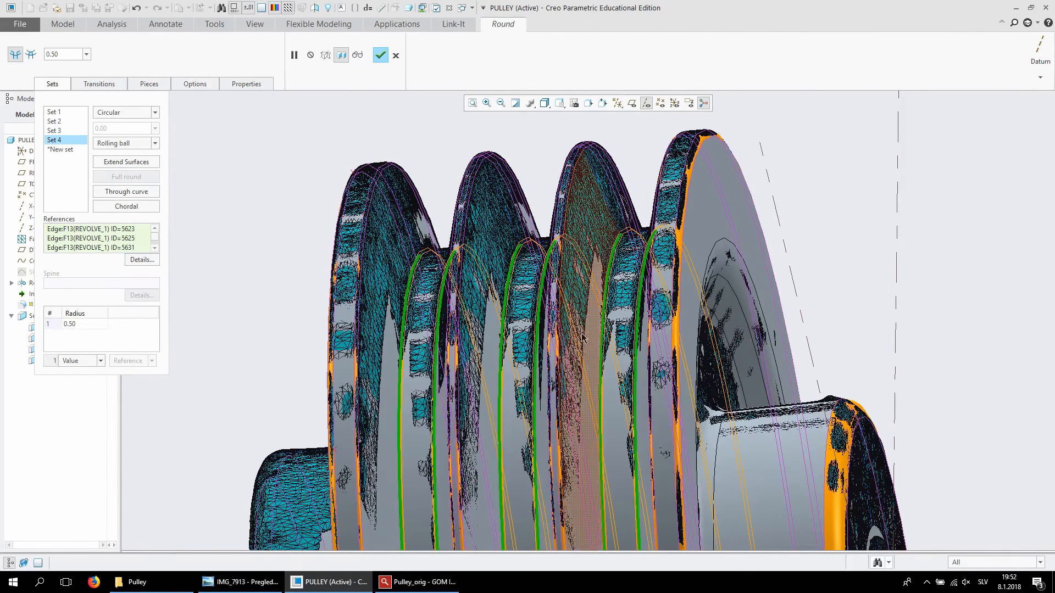
Set the radius of round Set 4 on the groove floor edges to 1
scroll(577, 269, "down", 3)
scroll(573, 250, "up", 5)
scroll(625, 385, "down", 3)
middle_click_drag(624, 385, 712, 446)
scroll(650, 173, "down", 5)
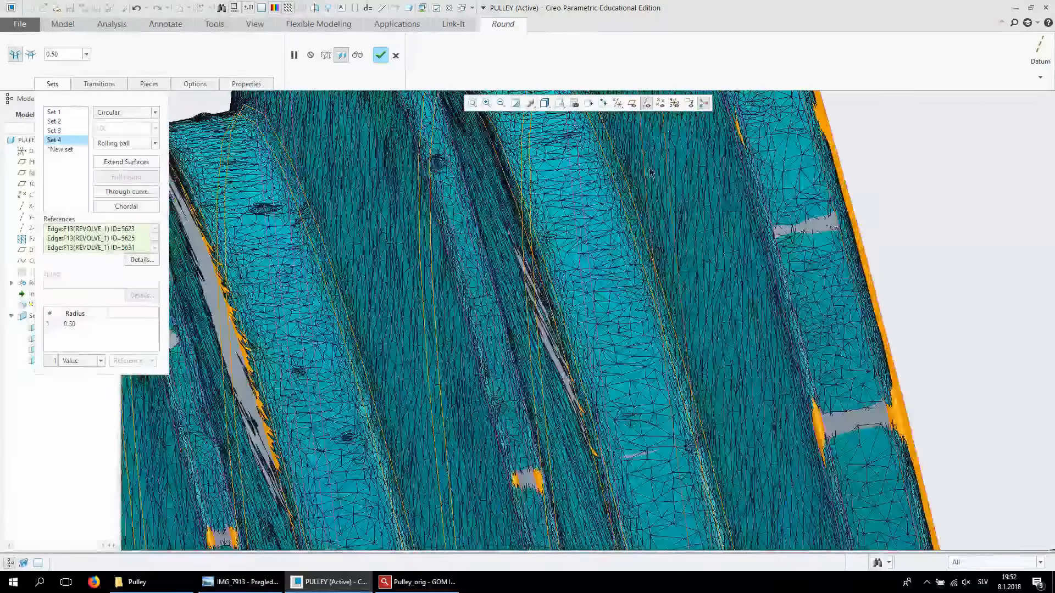
middle_click_drag(649, 155, 648, 149)
double_click(70, 54)
type("1")
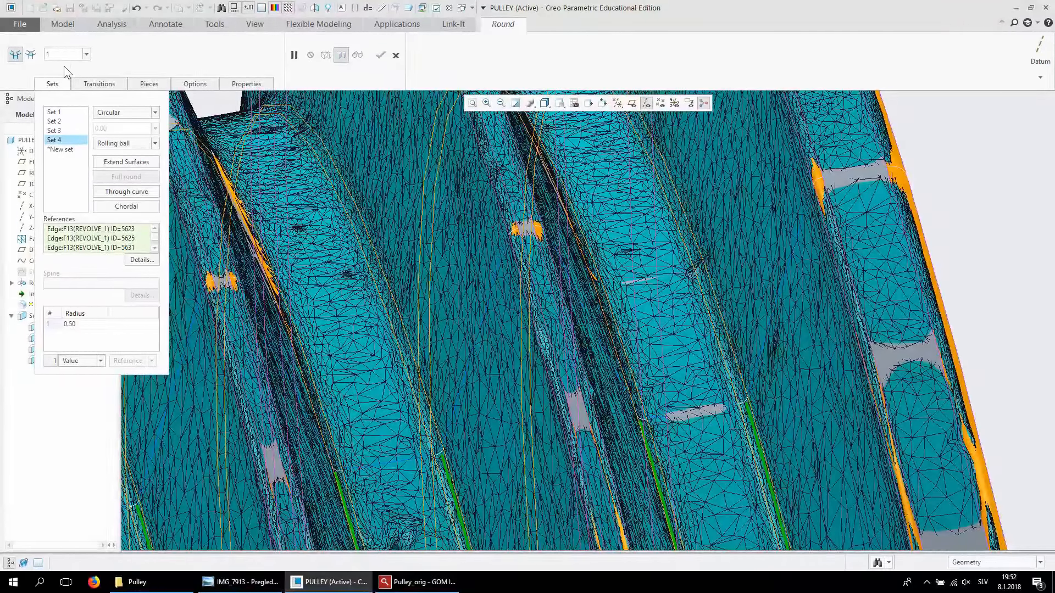
key("Return")
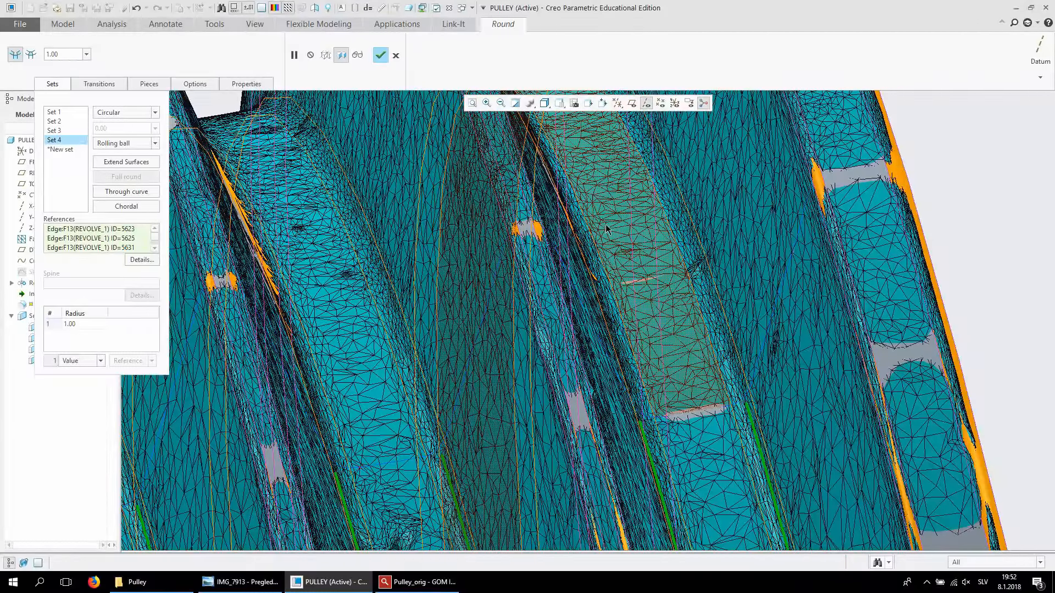
Examine the groove floor rounds against the scanned facet mesh from both sides of the pulley
scroll(583, 198, "up", 5)
middle_click_drag(583, 197, 486, 182)
scroll(483, 181, "down", 4)
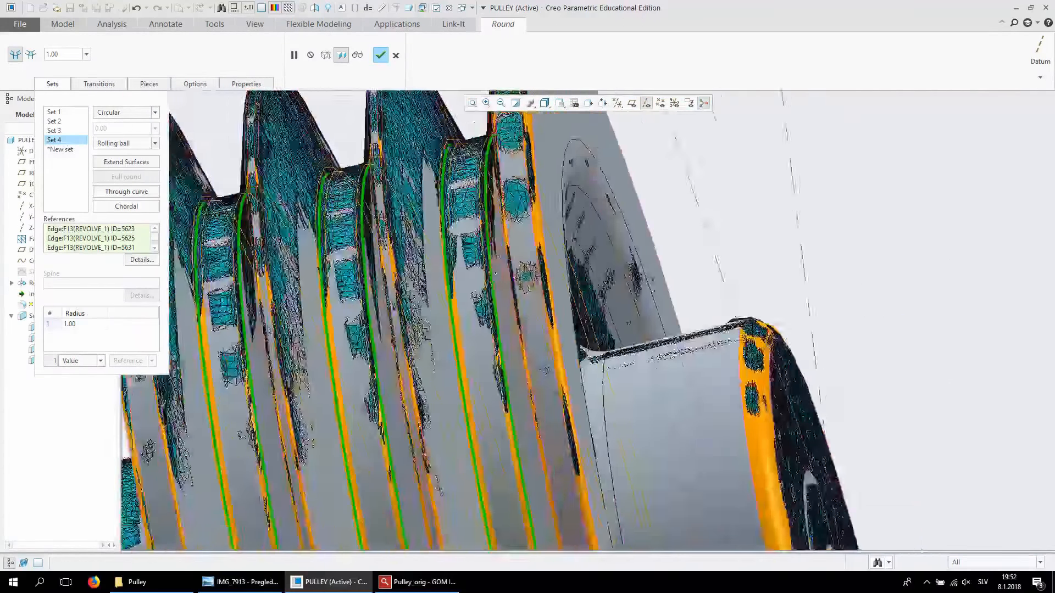
scroll(446, 269, "up", 3)
middle_click_drag(419, 165, 499, 219)
scroll(499, 220, "up", 1)
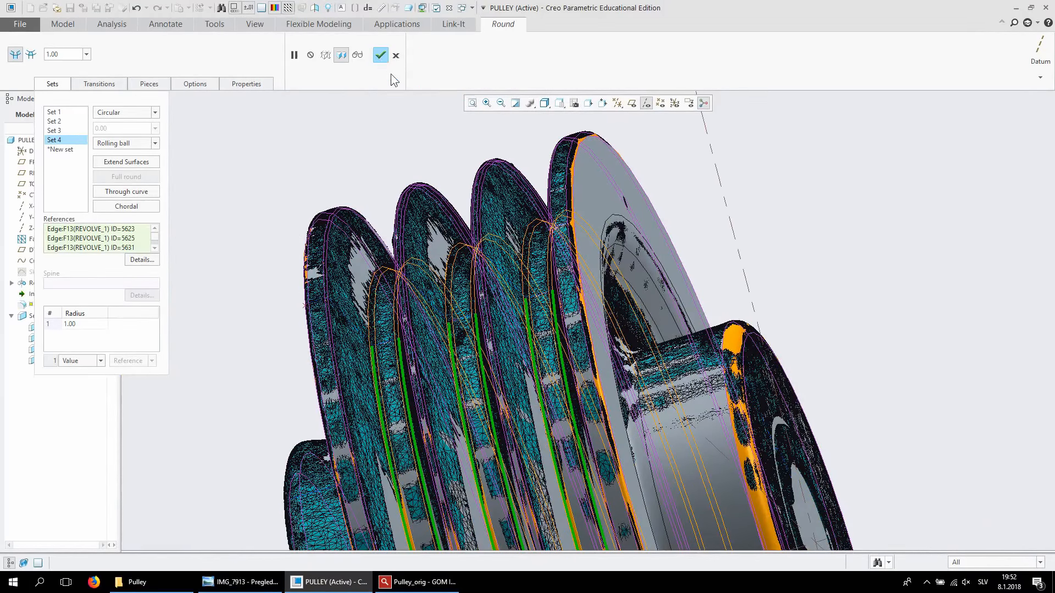
scroll(529, 208, "up", 3)
middle_click_drag(529, 208, 486, 112)
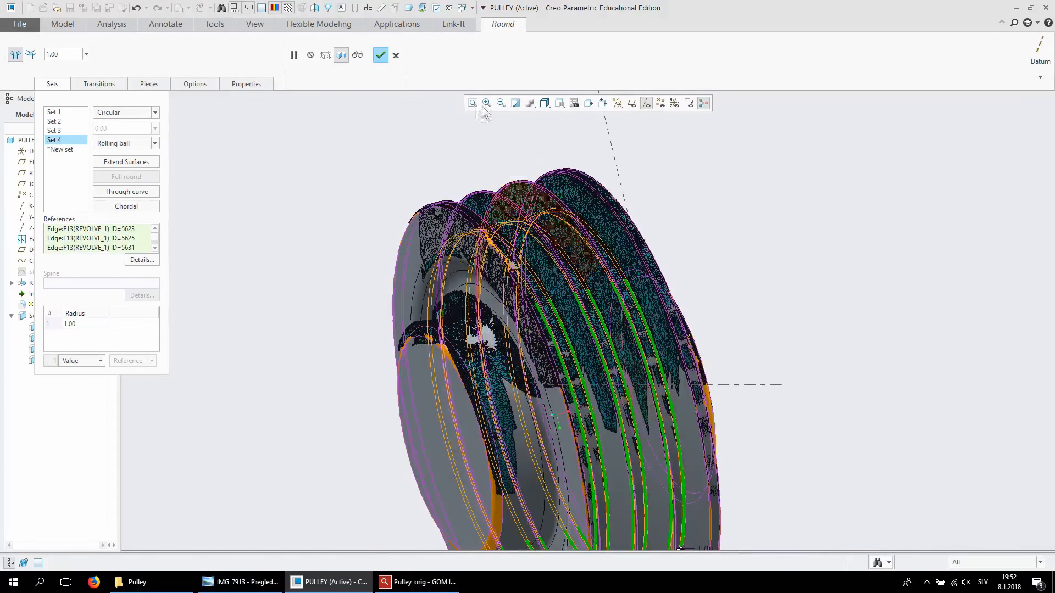
Complete the round feature with its four sets and clear the selection
left_click(380, 54)
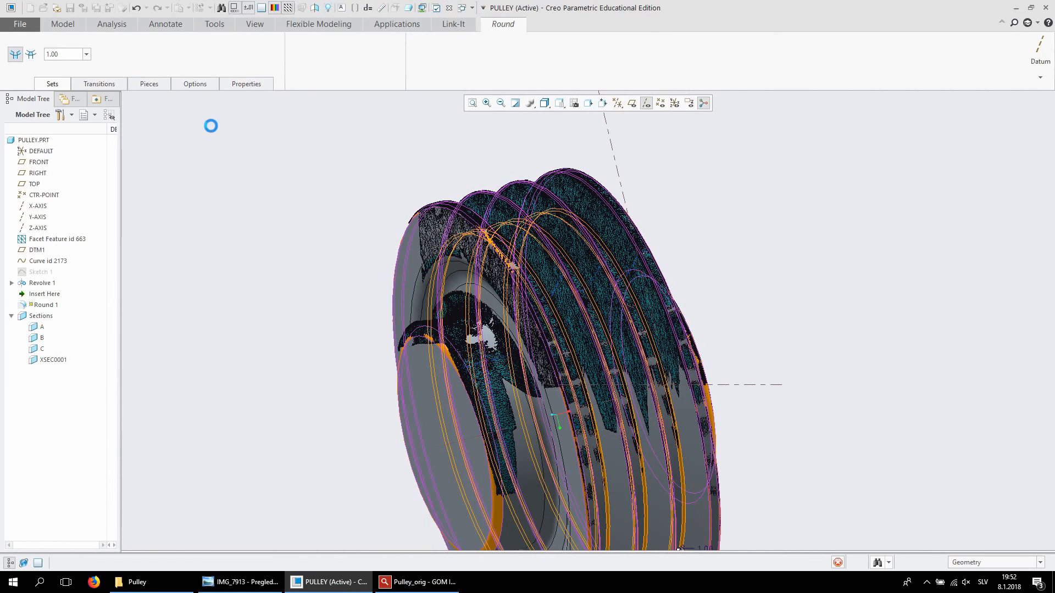
scroll(443, 269, "up", 4)
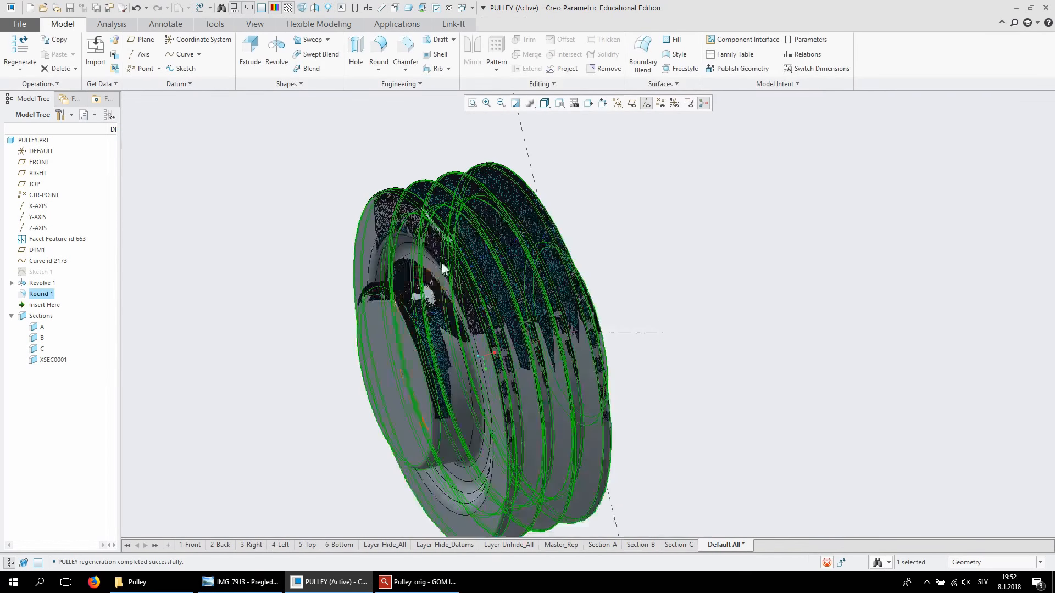
left_click(694, 291)
scroll(441, 312, "down", 3)
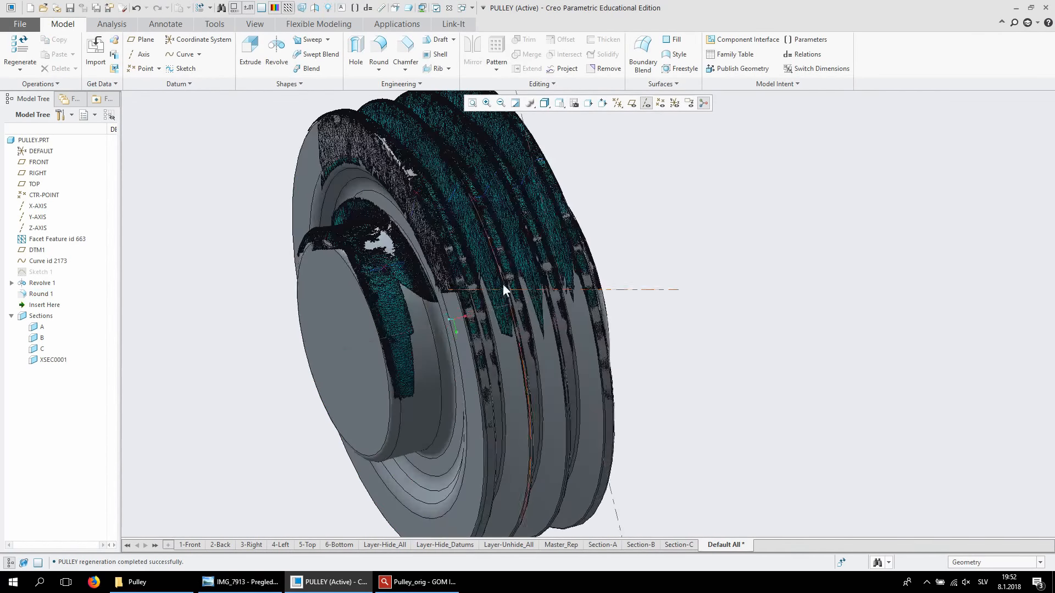
Hide the scanned facet feature and the section curve, Curve id 2173
right_click(62, 242)
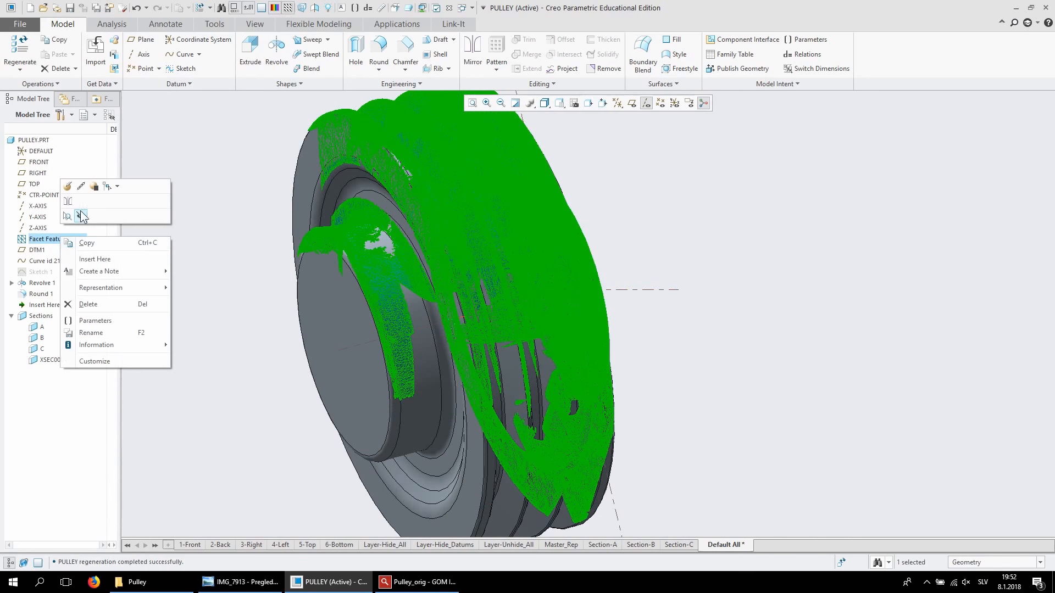
left_click(84, 215)
left_click(223, 275)
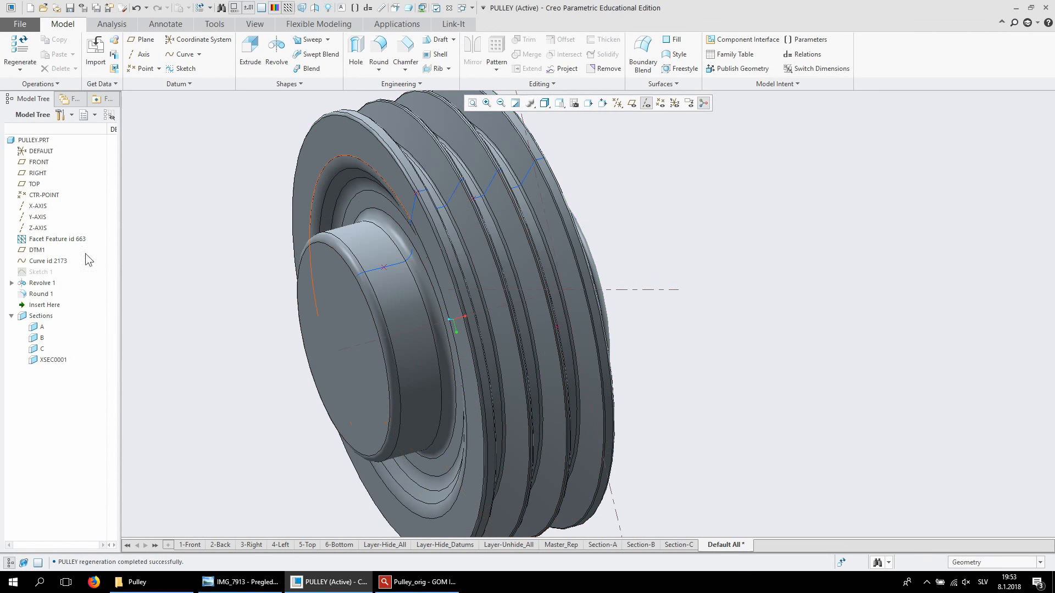
right_click(47, 264)
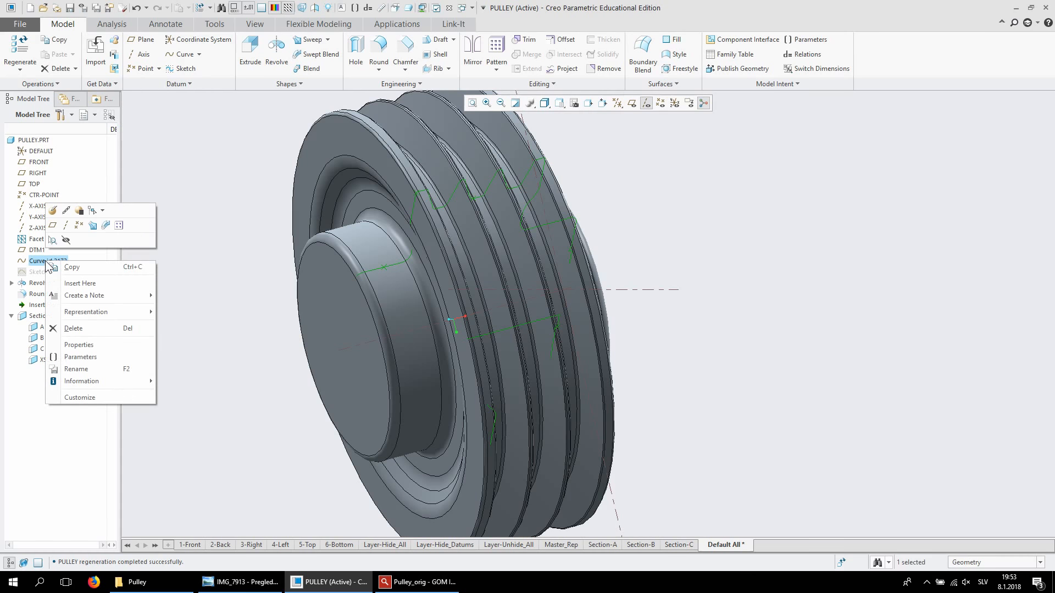
left_click(66, 240)
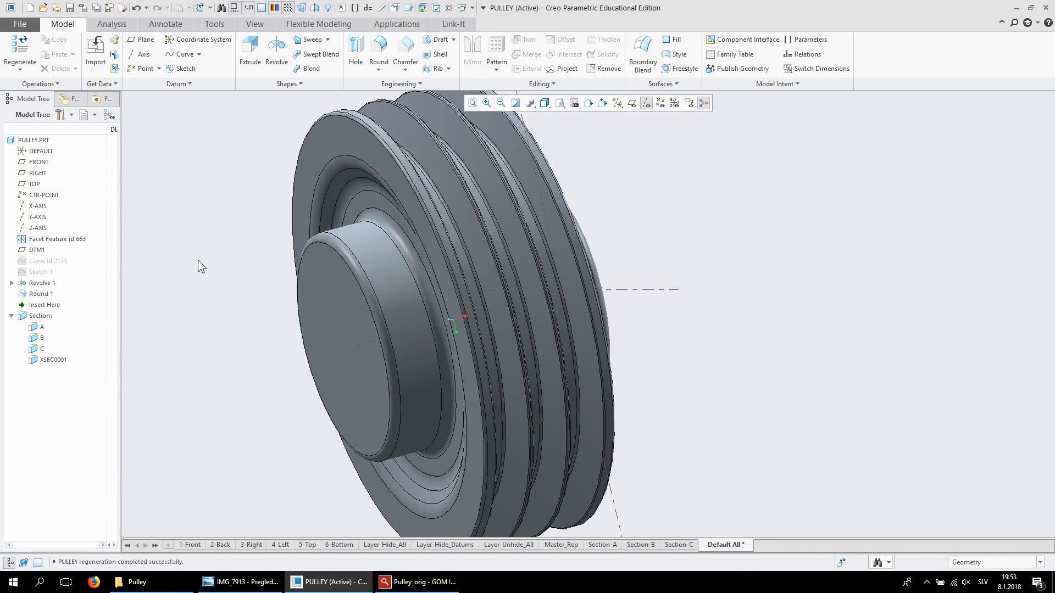
Turn off the display of datum axes in the pulley model
left_click(618, 104)
left_click(617, 103)
left_click(646, 103)
middle_click_drag(673, 236, 619, 296)
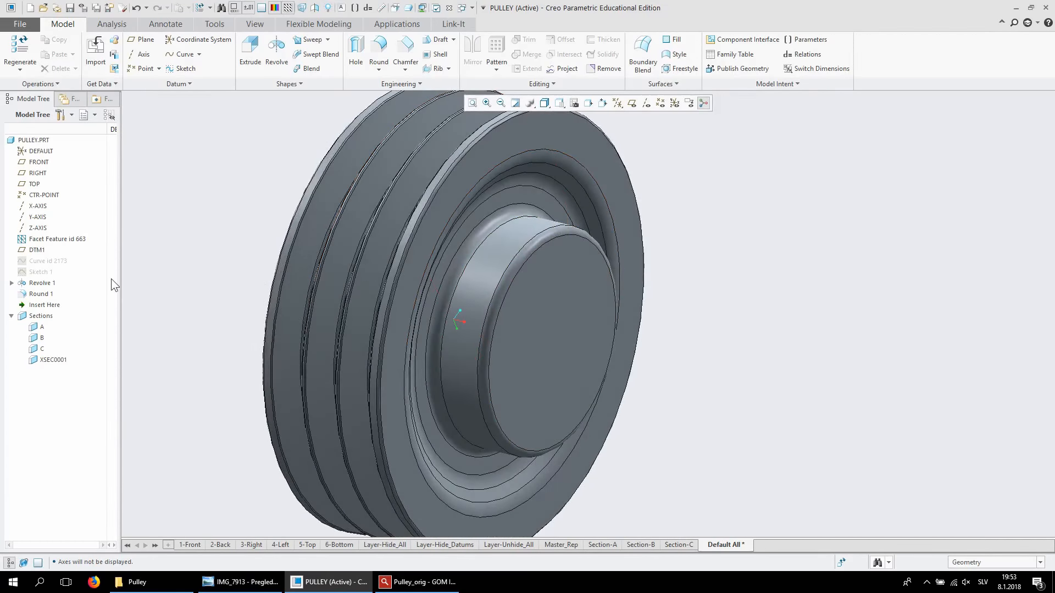
Show the scanned facet feature again and inspect the bore and keyway area on the hub face
left_click(57, 240)
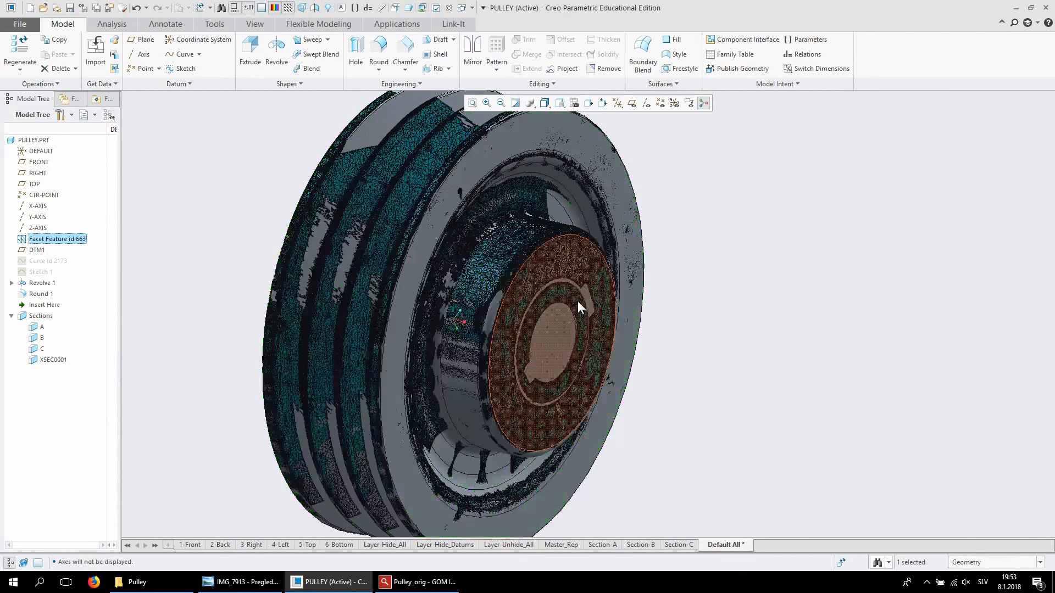
left_click(800, 279)
scroll(729, 198, "down", 2)
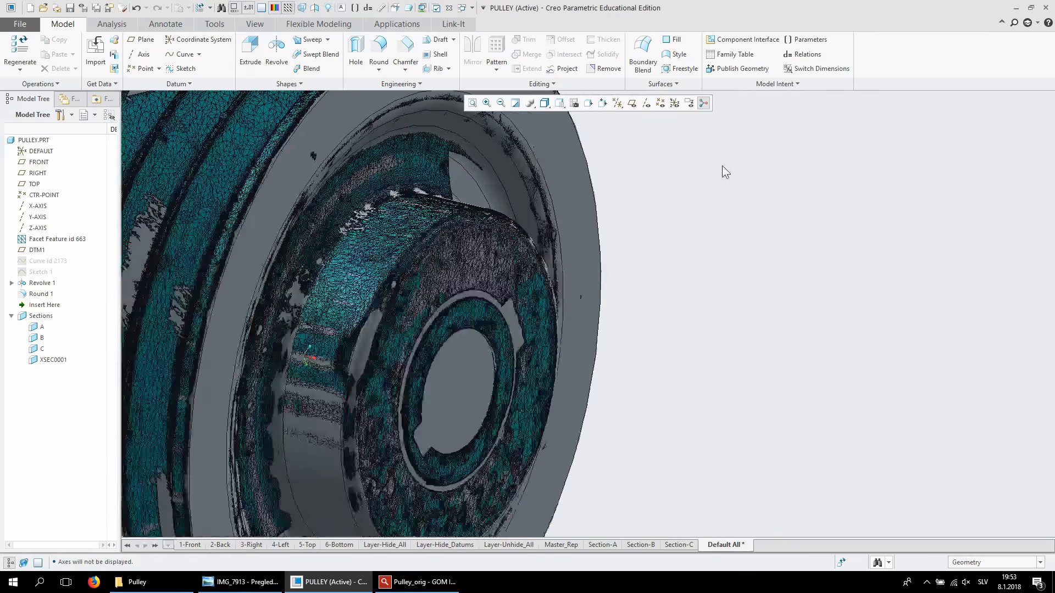
scroll(712, 176, "up", 3)
scroll(614, 257, "down", 2)
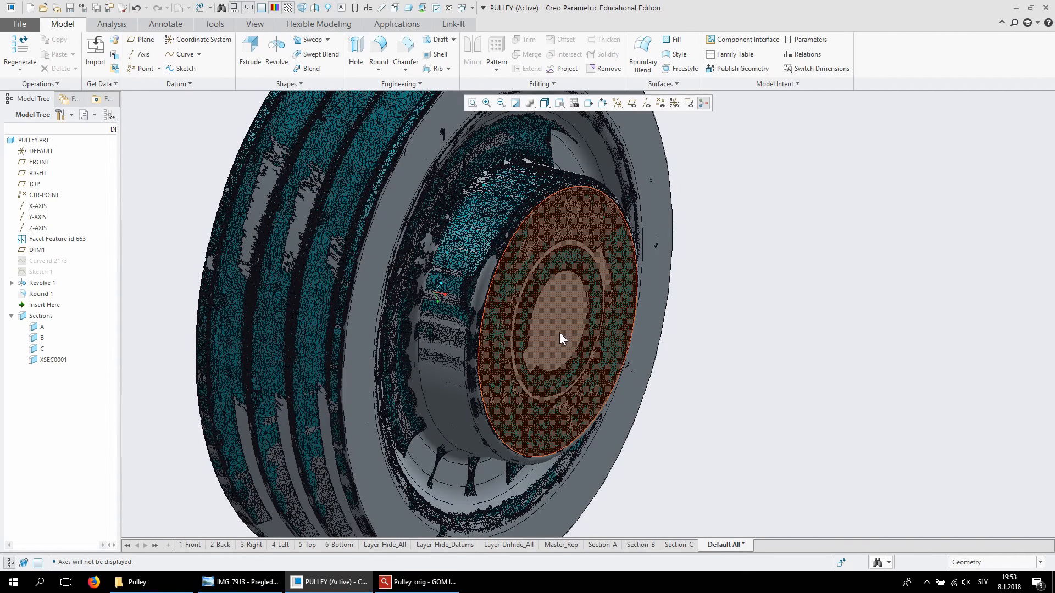
mouse_move(782, 327)
middle_mouse_down()
mouse_move(760, 304)
mouse_move(742, 305)
mouse_move(763, 311)
middle_mouse_up()
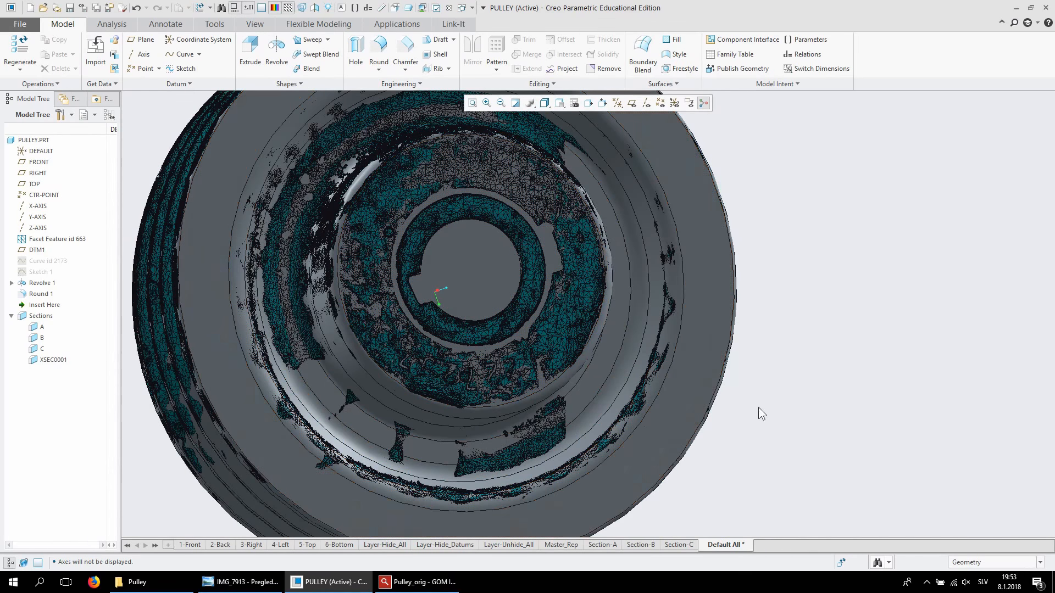
Switch to the photo viewer and examine the pulley photo and the key_shaft_hole keyway dimension table
left_click(249, 582)
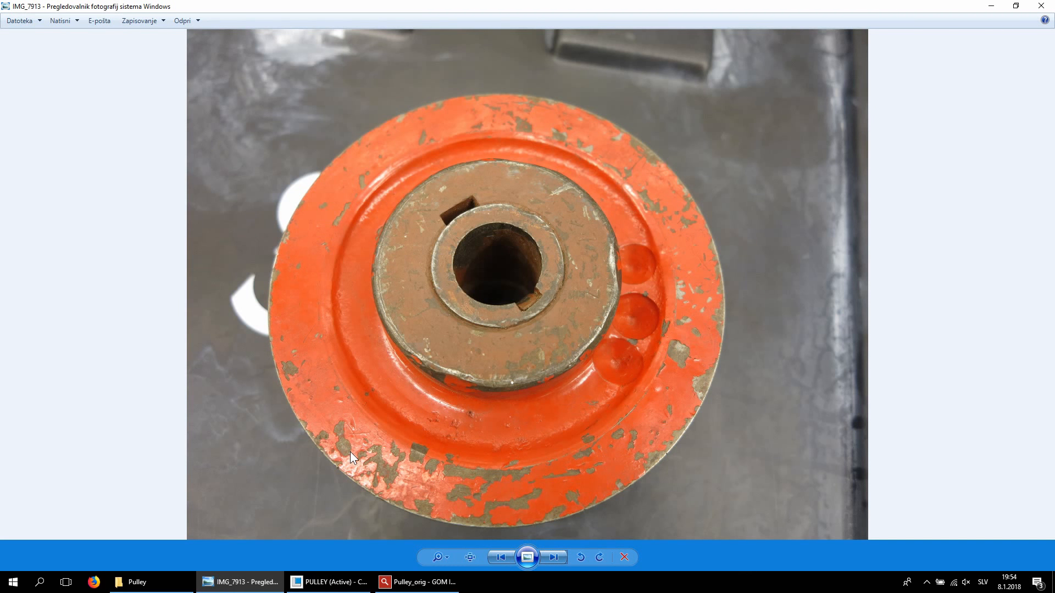
key("Right")
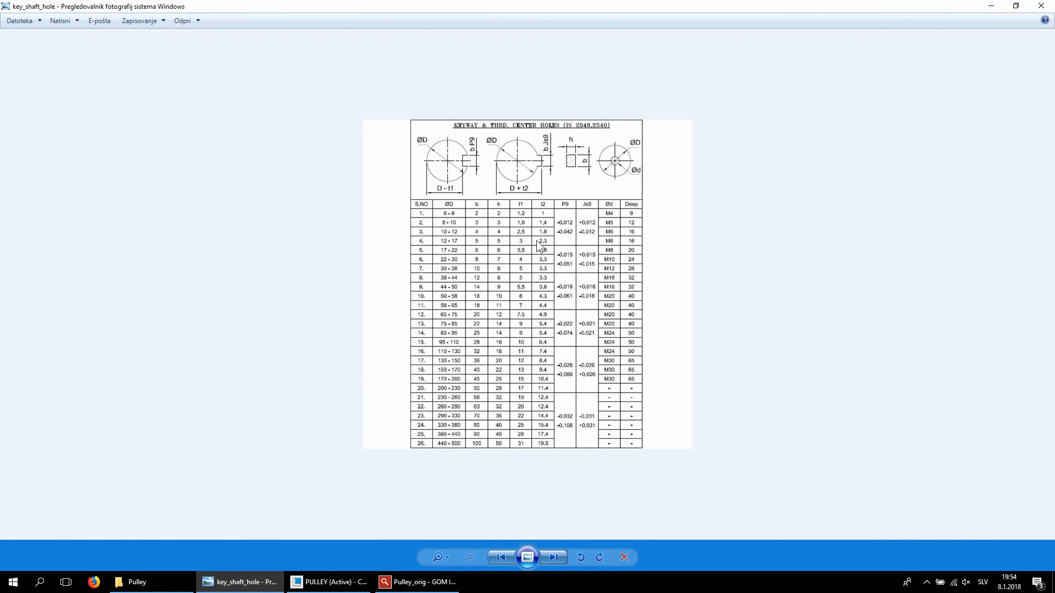
scroll(539, 250, "up", 1)
scroll(539, 250, "up", 1)
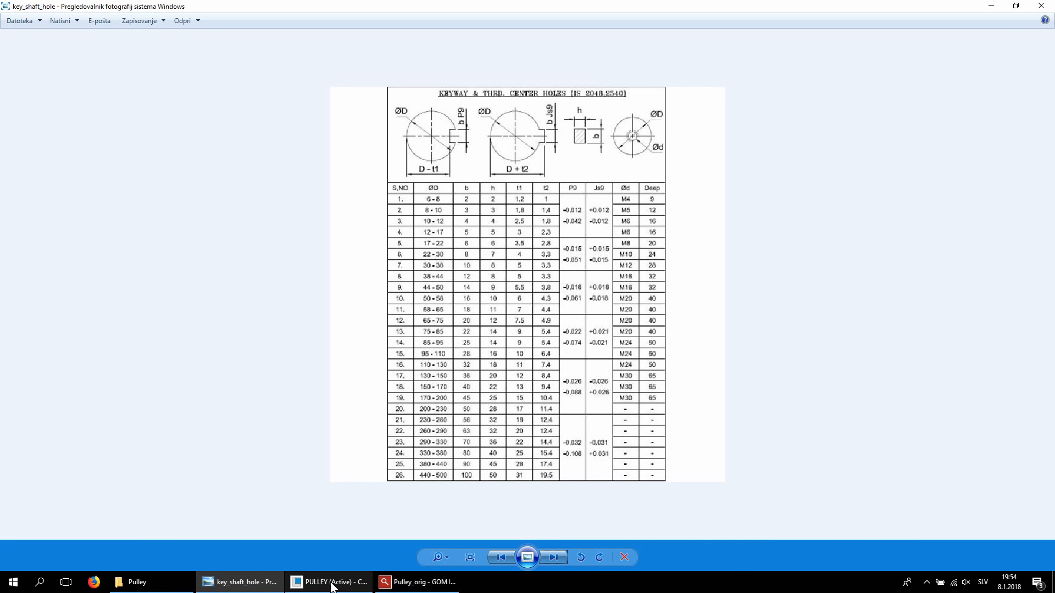
Return to the Creo Parametric model and compare the scanned hub bore and keyway with the keyway dimension table
mouse_move(332, 586)
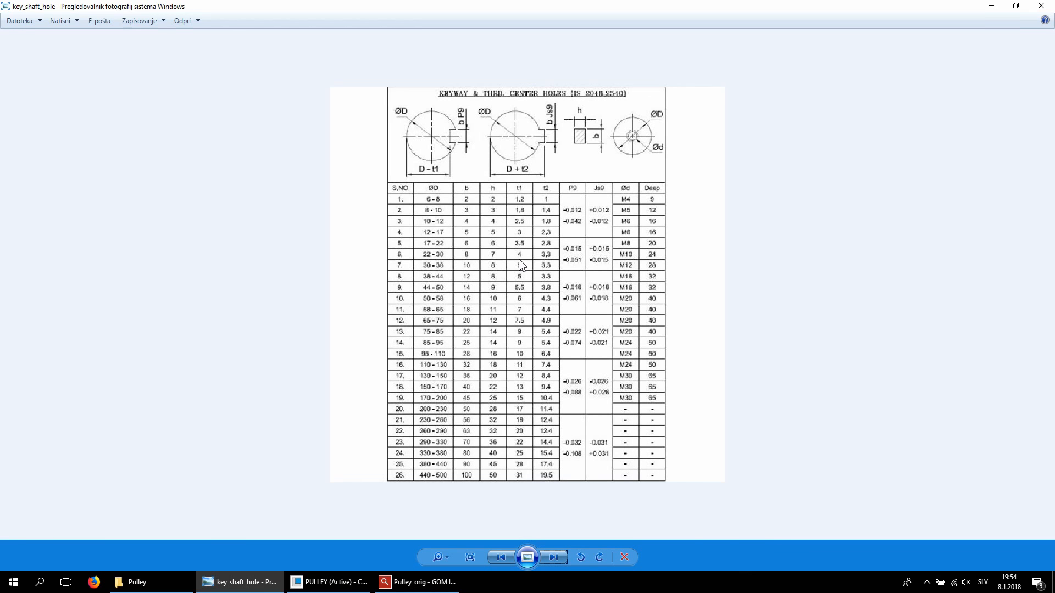
left_click(329, 582)
scroll(984, 280, "down", 2)
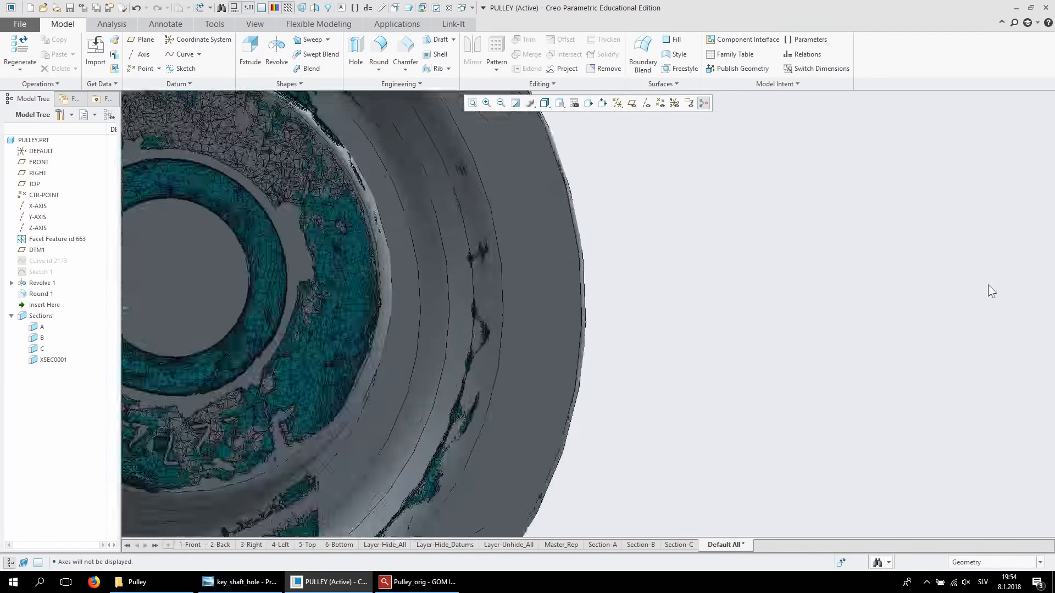
scroll(992, 280, "up", 5)
scroll(787, 250, "down", 2)
mouse_move(787, 281)
middle_mouse_down()
mouse_move(820, 300)
mouse_move(807, 271)
mouse_move(795, 292)
mouse_move(769, 272)
middle_mouse_up()
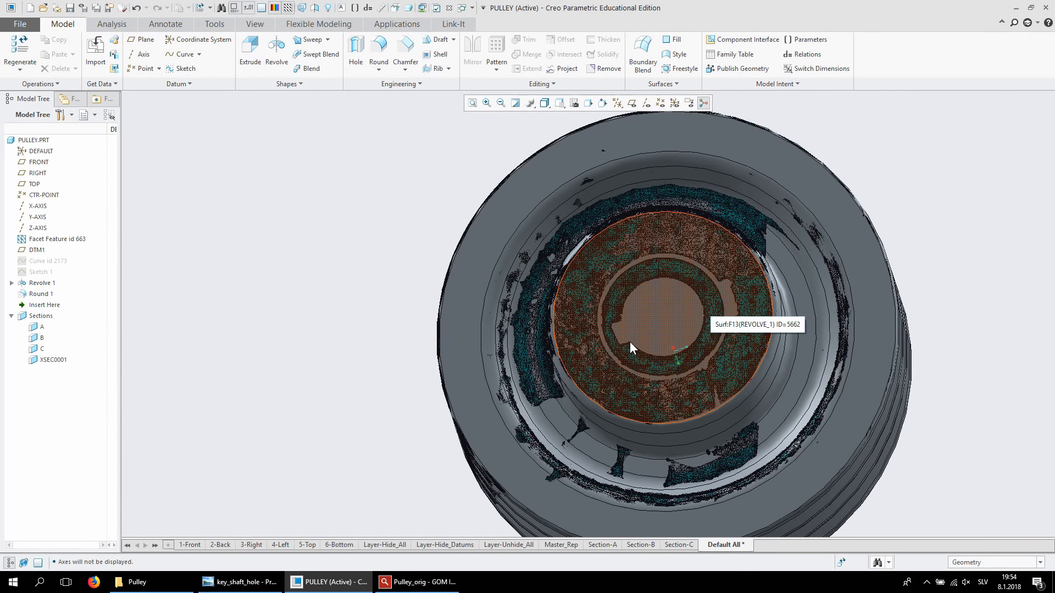
left_click(240, 582)
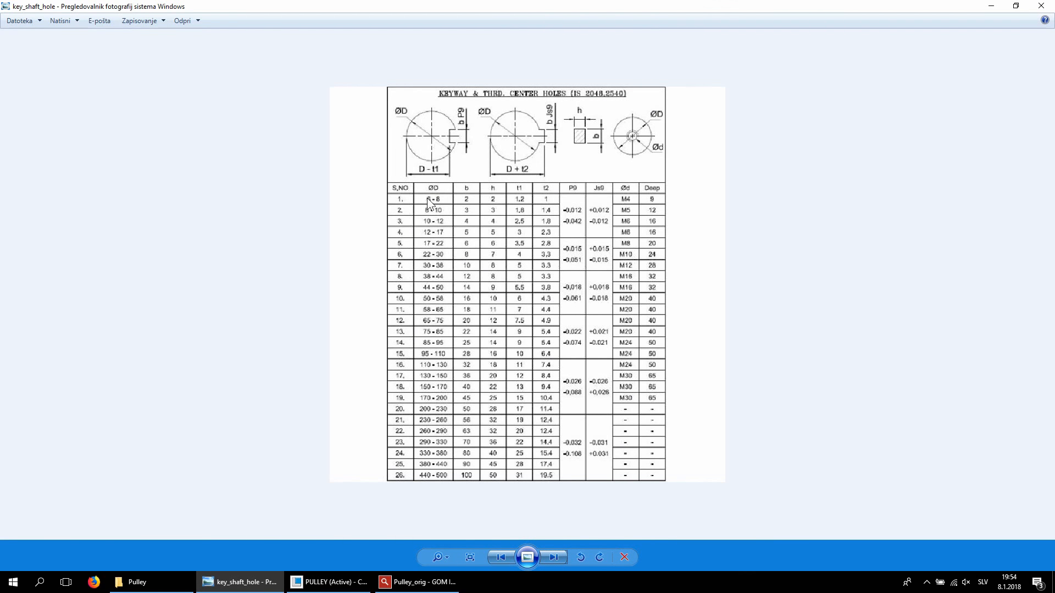
left_click(313, 583)
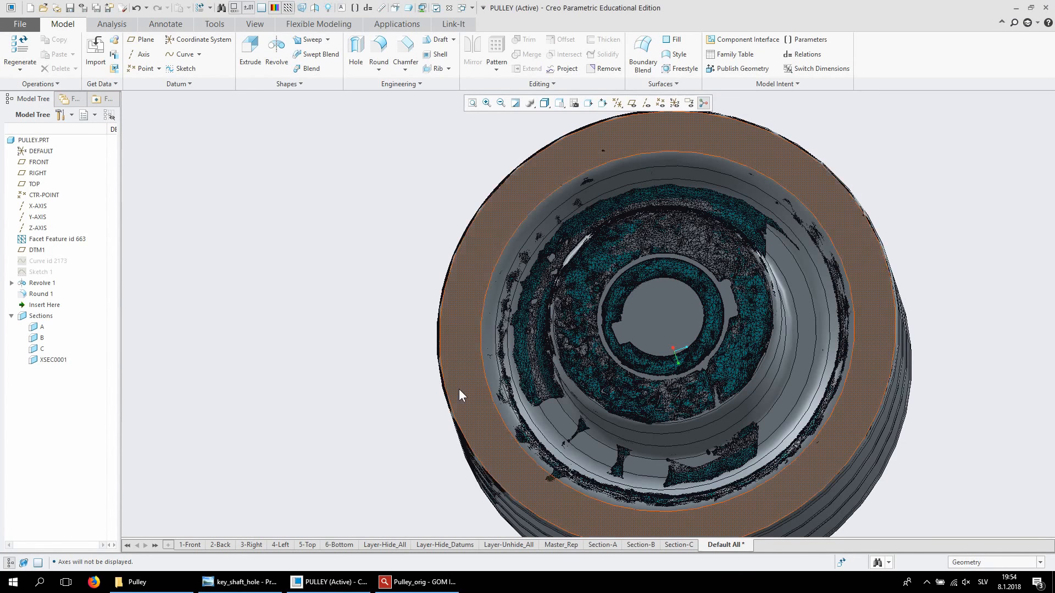
Roll the feature insertion point back to just before Revolve 1, after Sketch 1
scroll(411, 316, "down", 4)
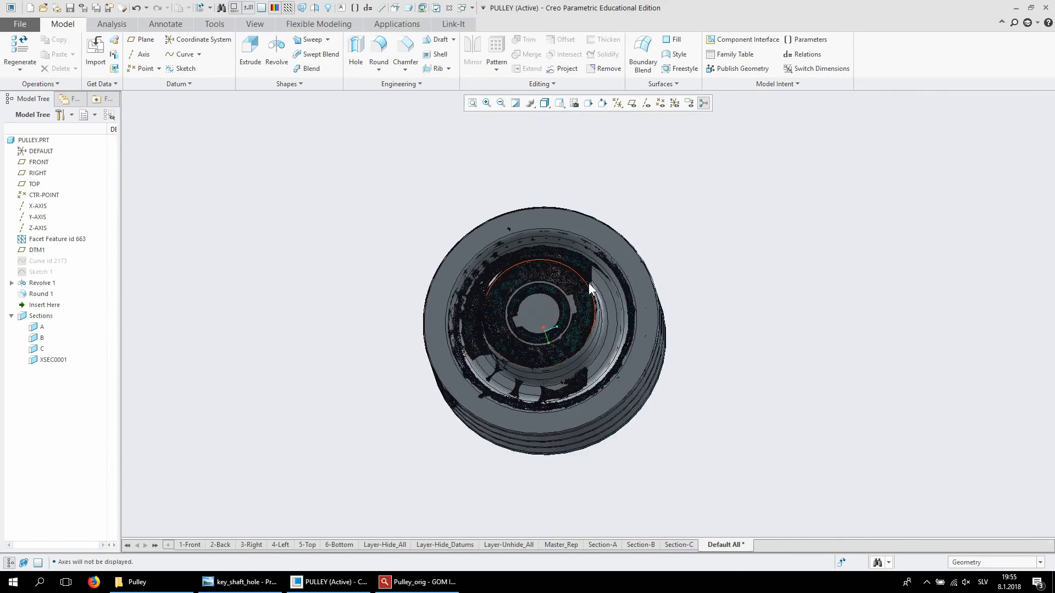
scroll(588, 282, "up", 4)
middle_click_drag(588, 283, 610, 321)
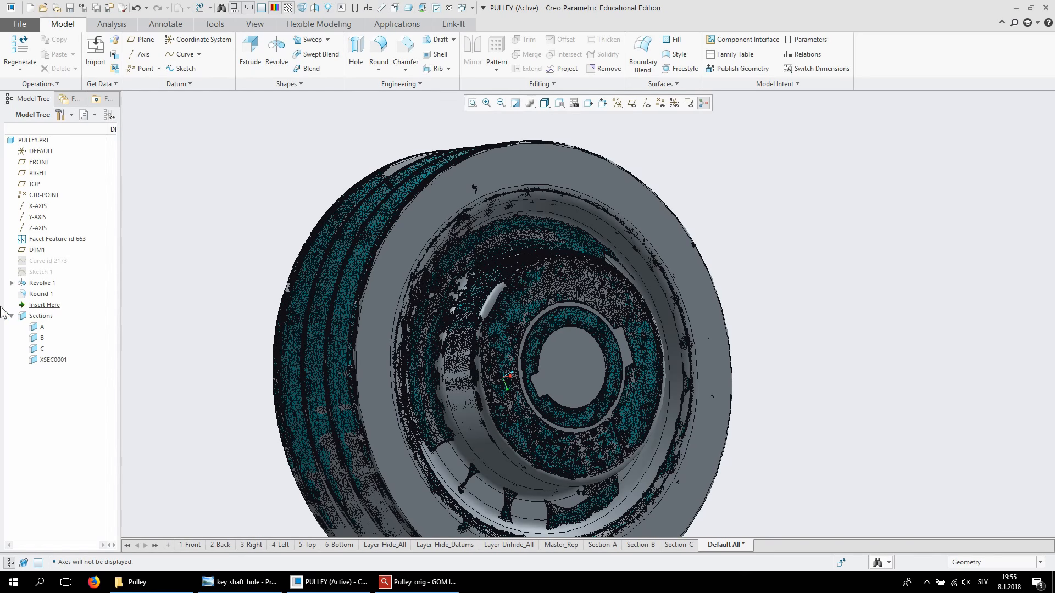
left_click(30, 306)
left_click_drag(30, 309, 49, 278)
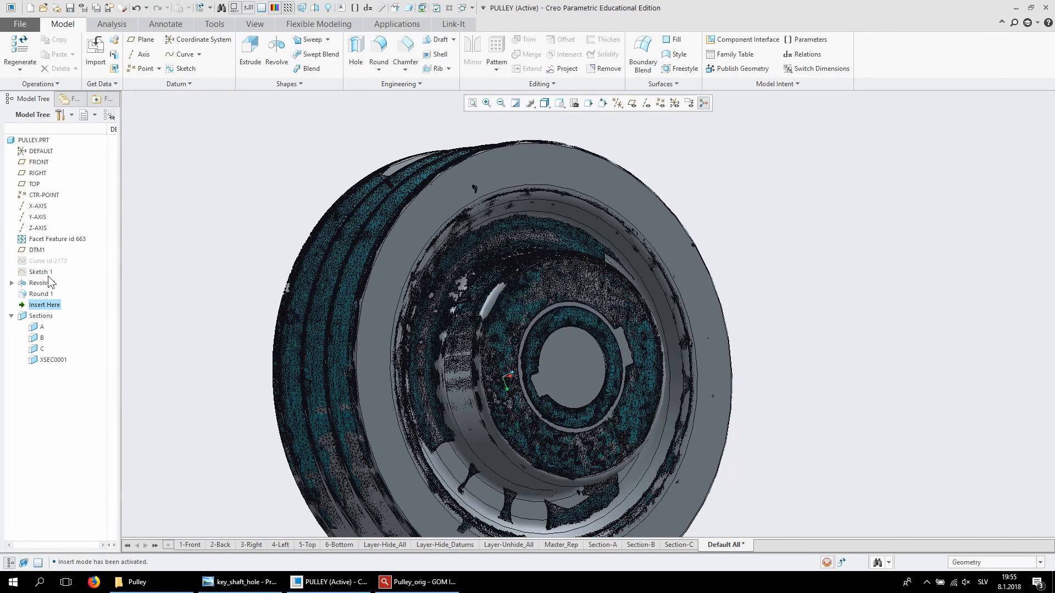
Display the datum planes over the scanned facet mesh and check how they lie relative to the hub
mouse_move(617, 292)
middle_mouse_down()
mouse_move(549, 299)
mouse_move(539, 330)
mouse_move(547, 343)
mouse_move(671, 282)
mouse_move(664, 332)
middle_mouse_up()
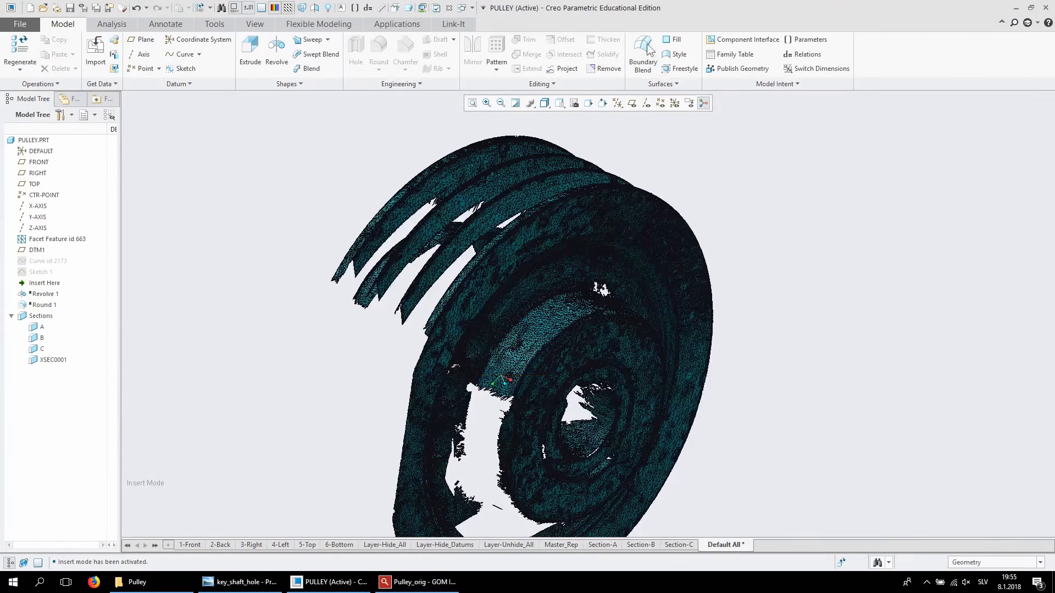
left_click(632, 103)
mouse_move(694, 429)
middle_mouse_down()
mouse_move(691, 388)
mouse_move(646, 467)
mouse_move(587, 438)
mouse_move(605, 434)
mouse_move(583, 440)
middle_mouse_up()
scroll(594, 364, "down", 2)
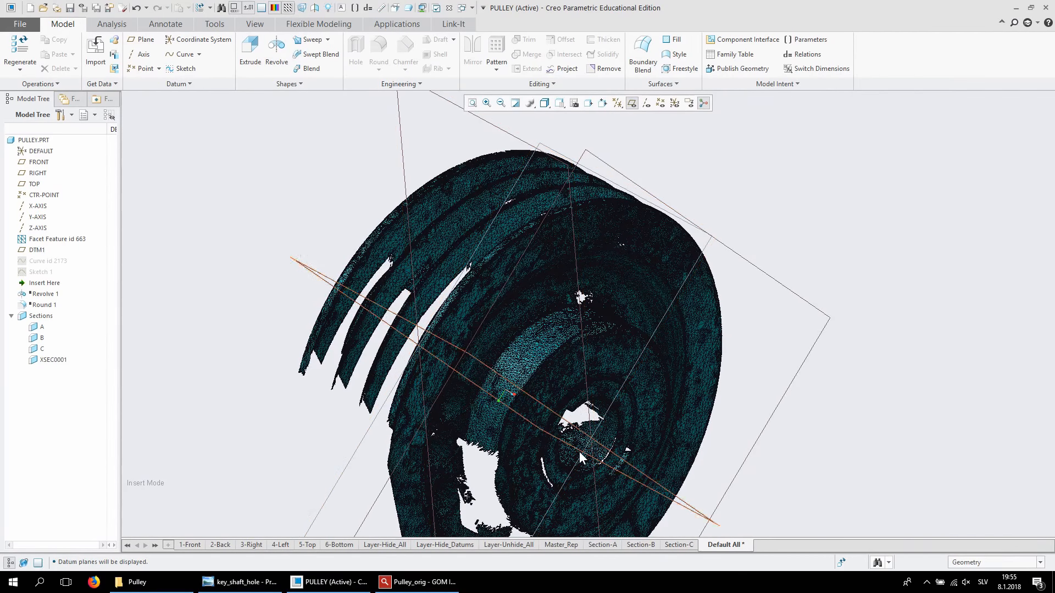
middle_click_drag(599, 459, 562, 460)
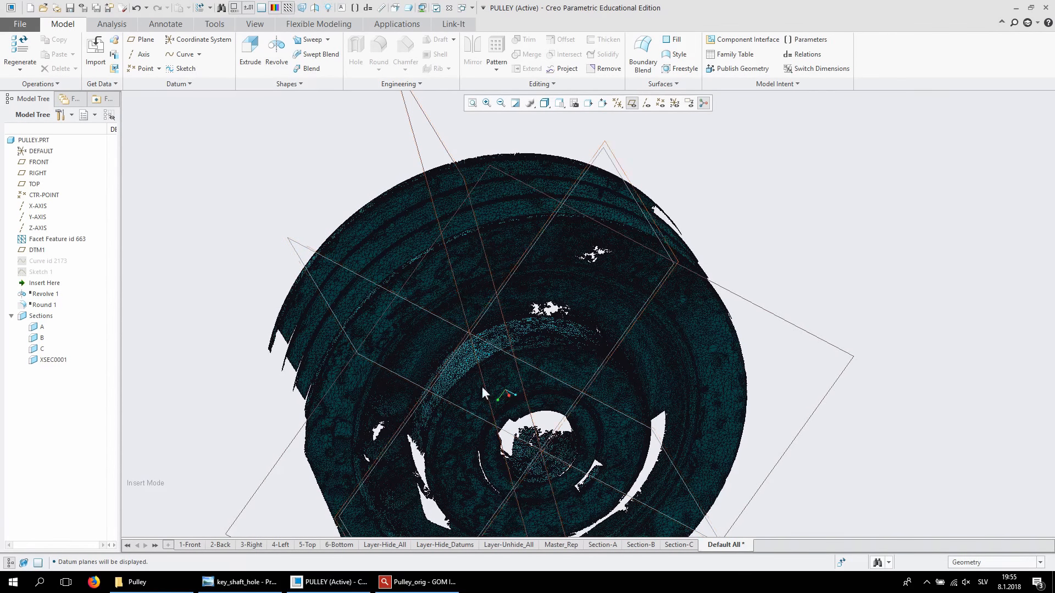
middle_click_drag(793, 306, 829, 294)
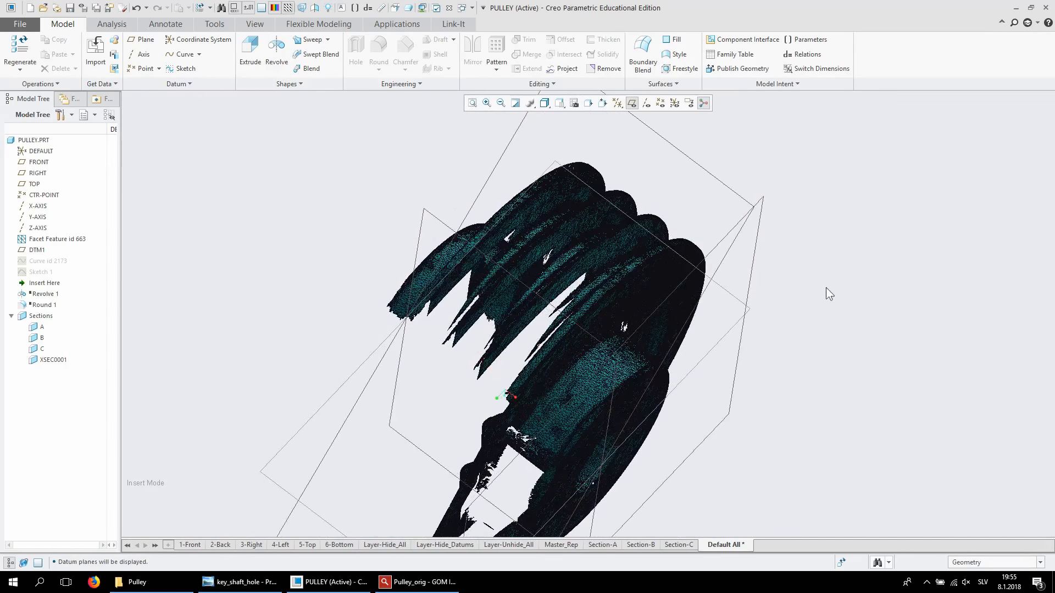
Start a planar cross-section on the RIGHT datum plane and offset it 1.00 into the hub
left_click(759, 225)
left_click(255, 24)
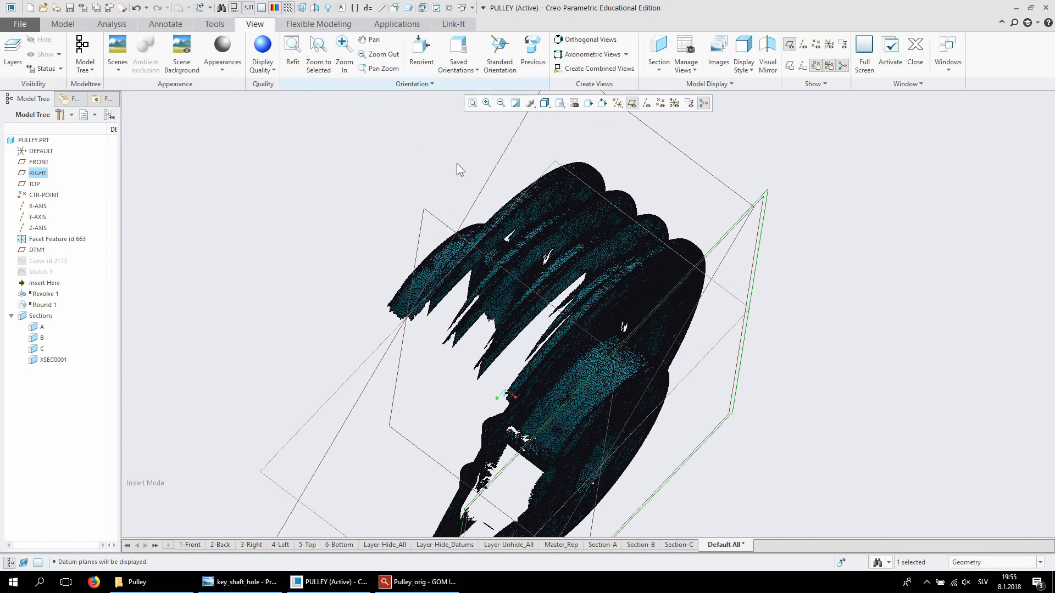
left_click(659, 46)
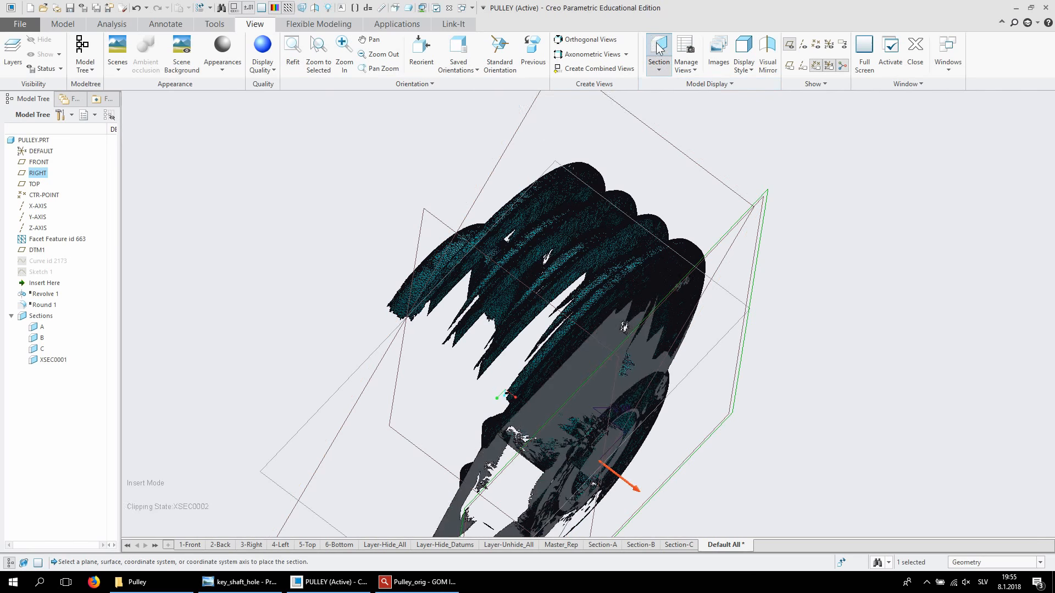
middle_click_drag(677, 421, 650, 439)
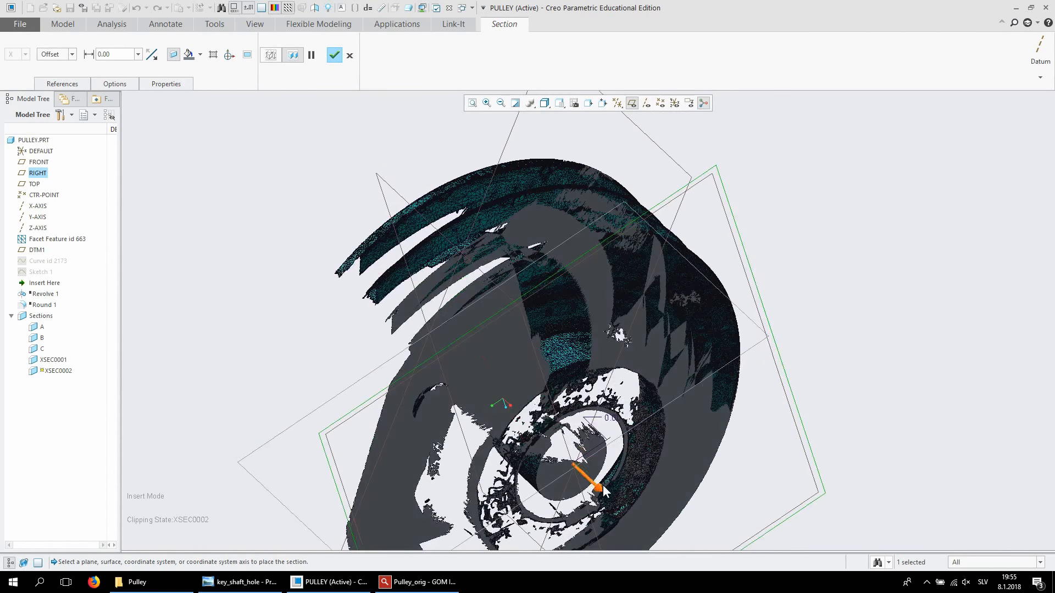
left_click_drag(599, 488, 633, 406)
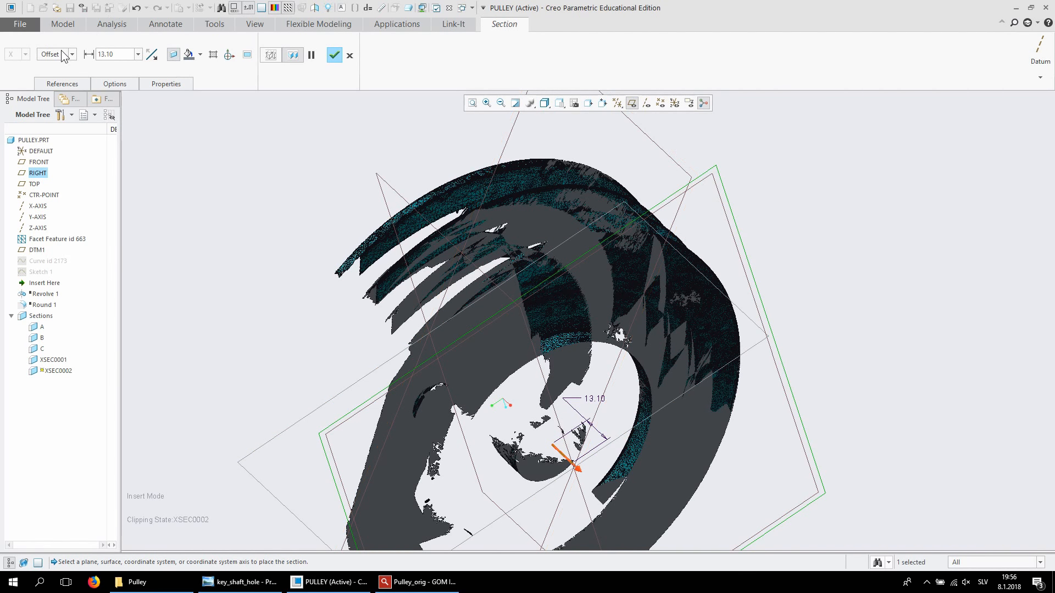
left_click_drag(573, 470, 596, 483)
Check where the section cuts the scanned hub bore and keyway, and accept the cross-section
middle_click_drag(598, 482, 525, 421)
scroll(371, 374, "down", 6)
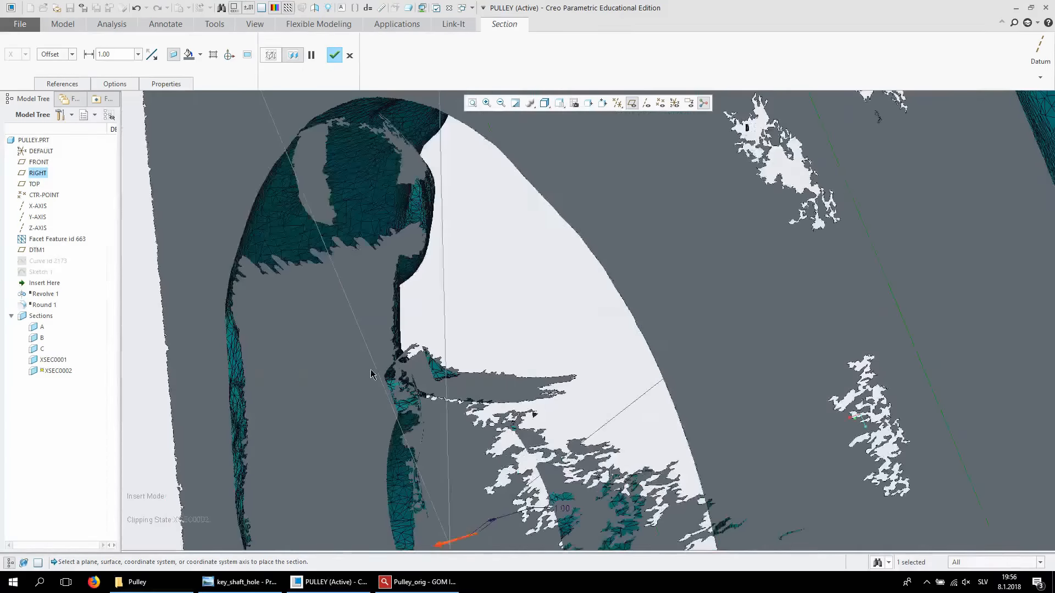
scroll(385, 367, "down", 3)
scroll(412, 355, "up", 5)
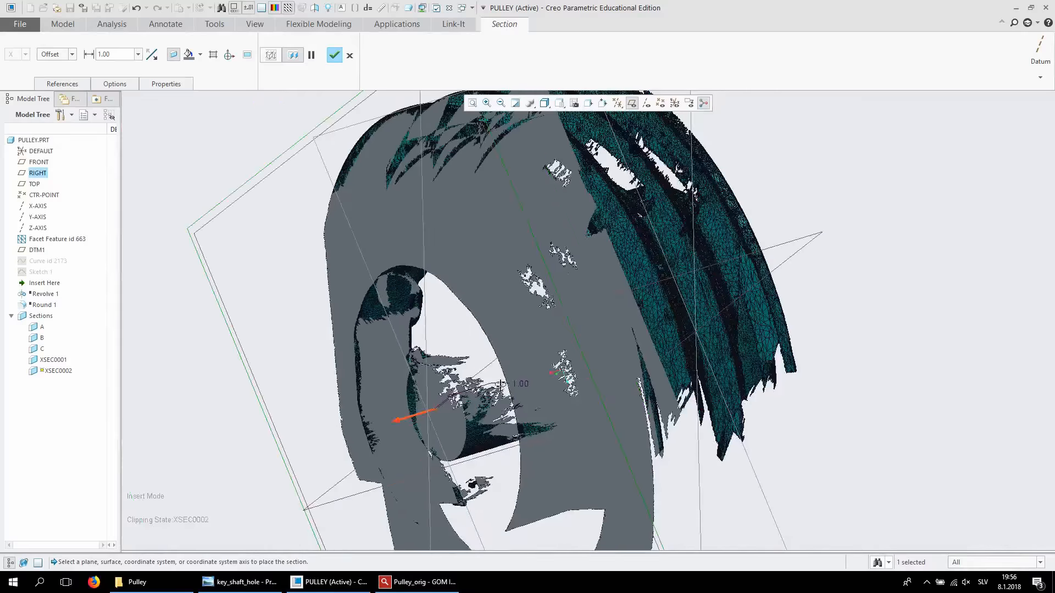
middle_click_drag(478, 358, 548, 424)
scroll(589, 482, "down", 5)
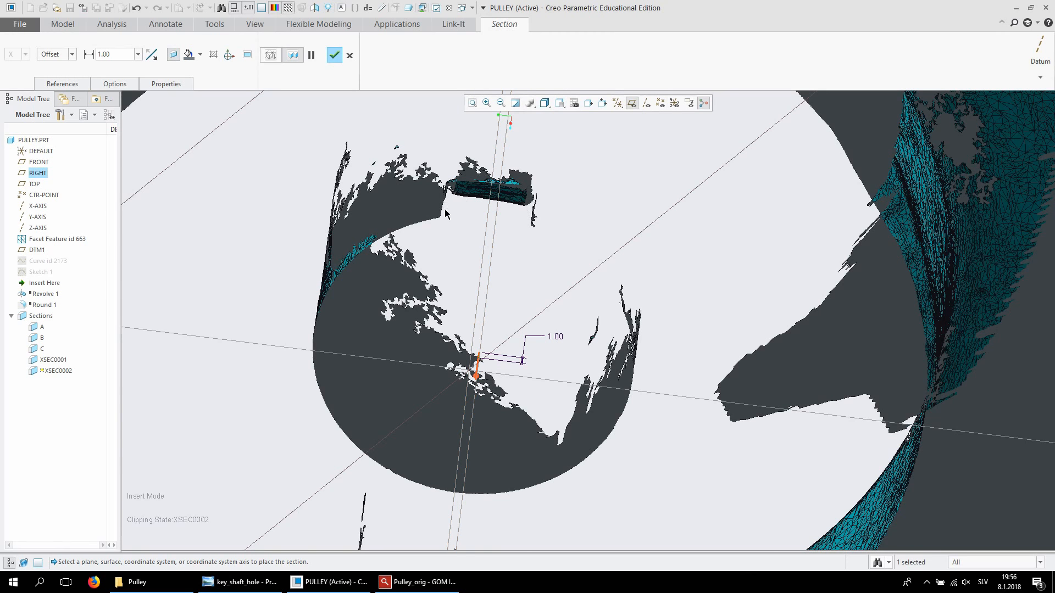
left_click(334, 56)
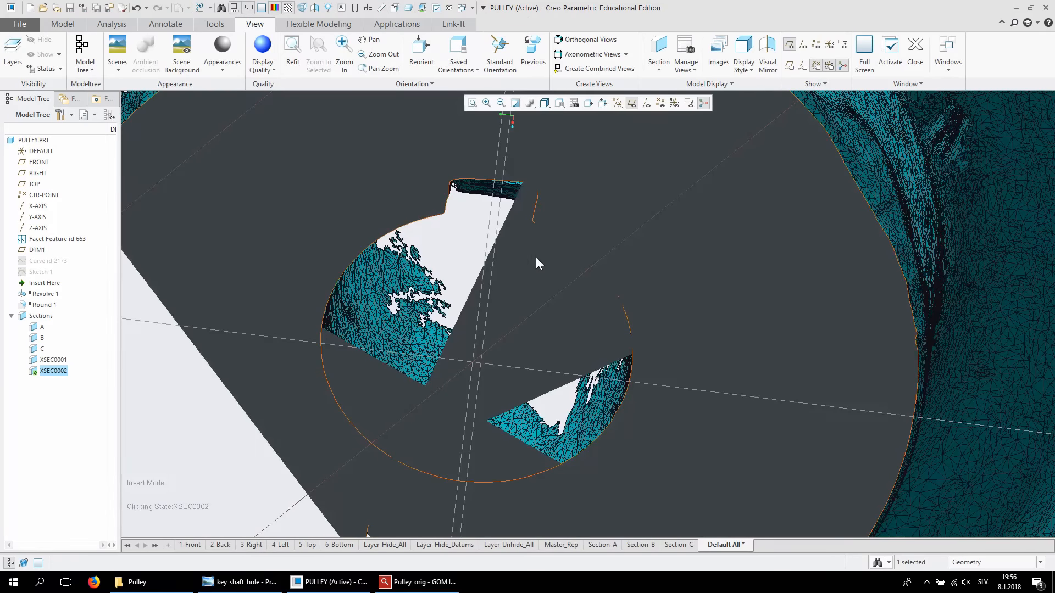
Inspect the section outline around the bore and keyways, and hide the datum planes
scroll(509, 256, "up", 6)
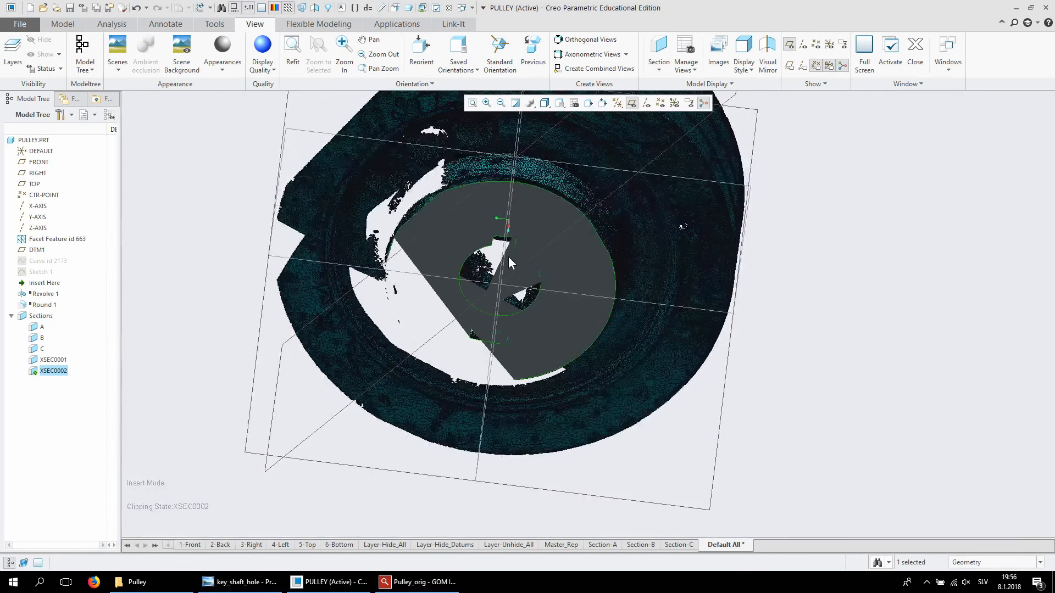
scroll(464, 202, "down", 3)
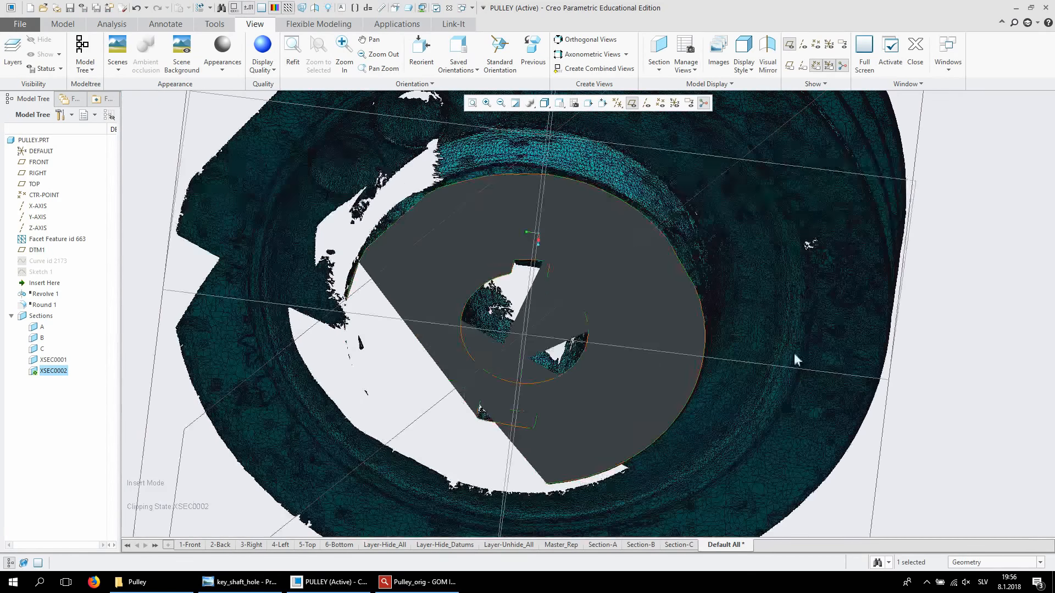
left_click(958, 328)
mouse_move(637, 287)
middle_mouse_down()
mouse_move(585, 302)
mouse_move(610, 258)
mouse_move(581, 282)
mouse_move(594, 284)
middle_mouse_up()
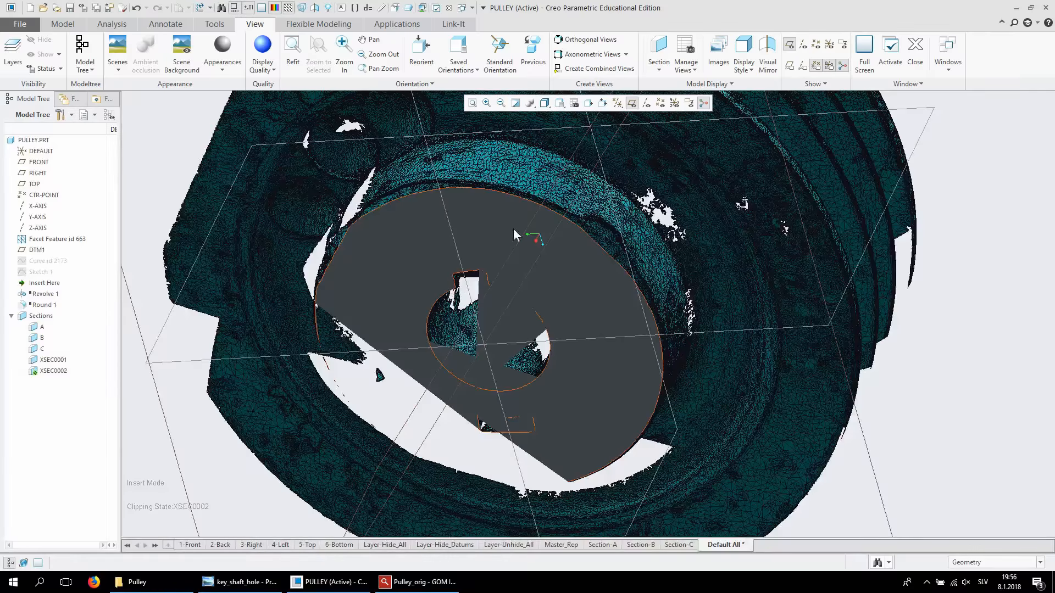
middle_click_drag(602, 297, 577, 355)
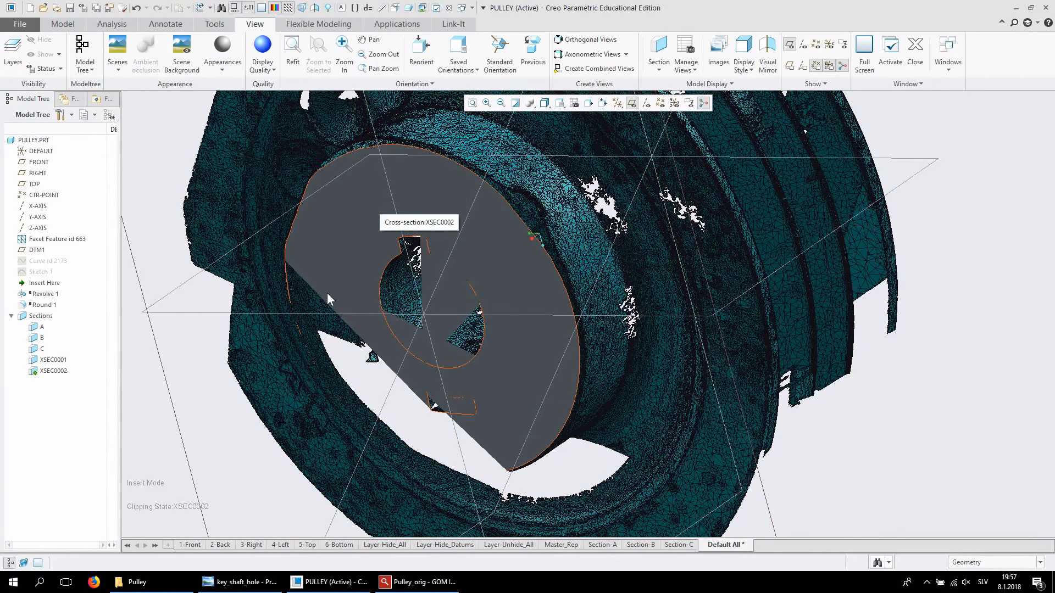
left_click(632, 102)
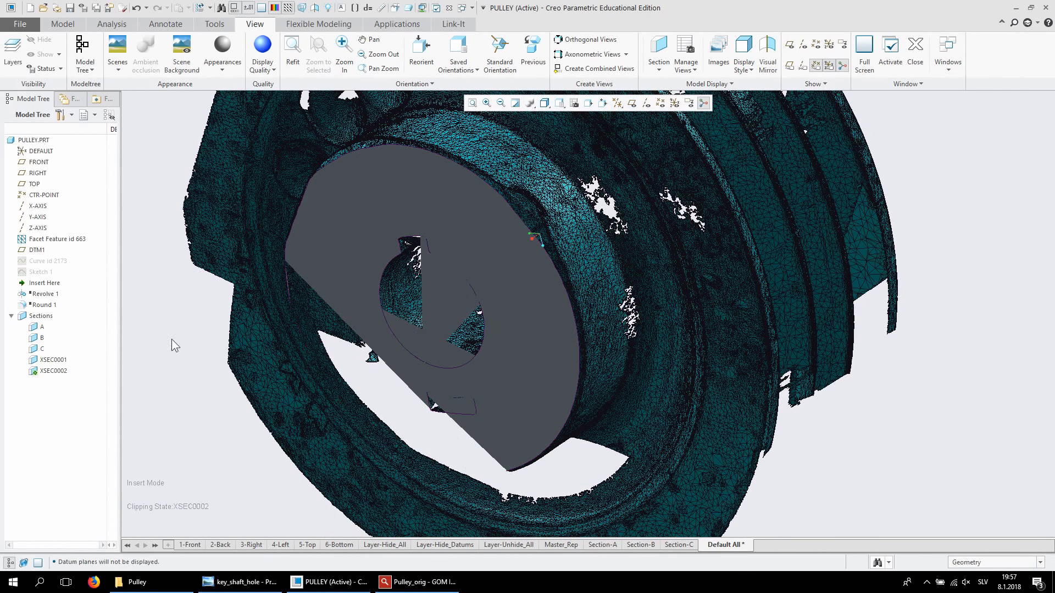
Create a datum curve from the new cross-section XSEC0002
left_click(43, 371)
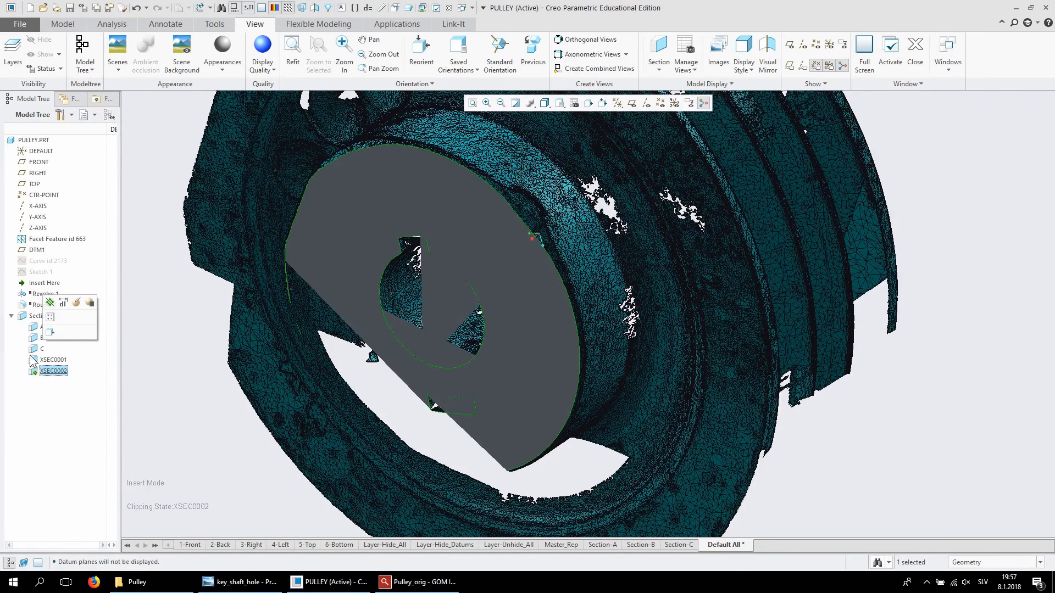
left_click(11, 316)
left_click(11, 317)
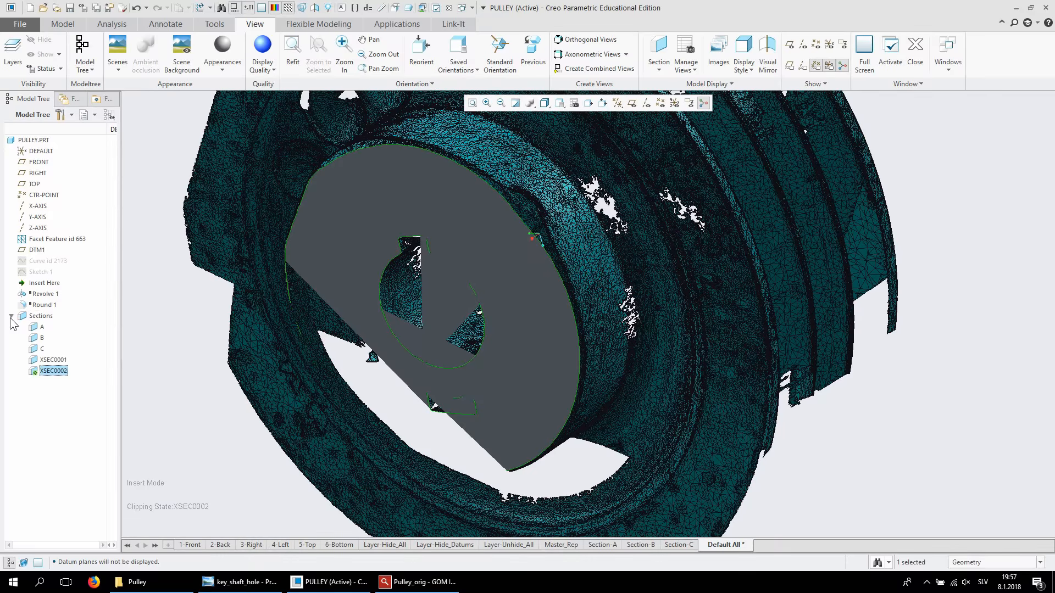
right_click(51, 373)
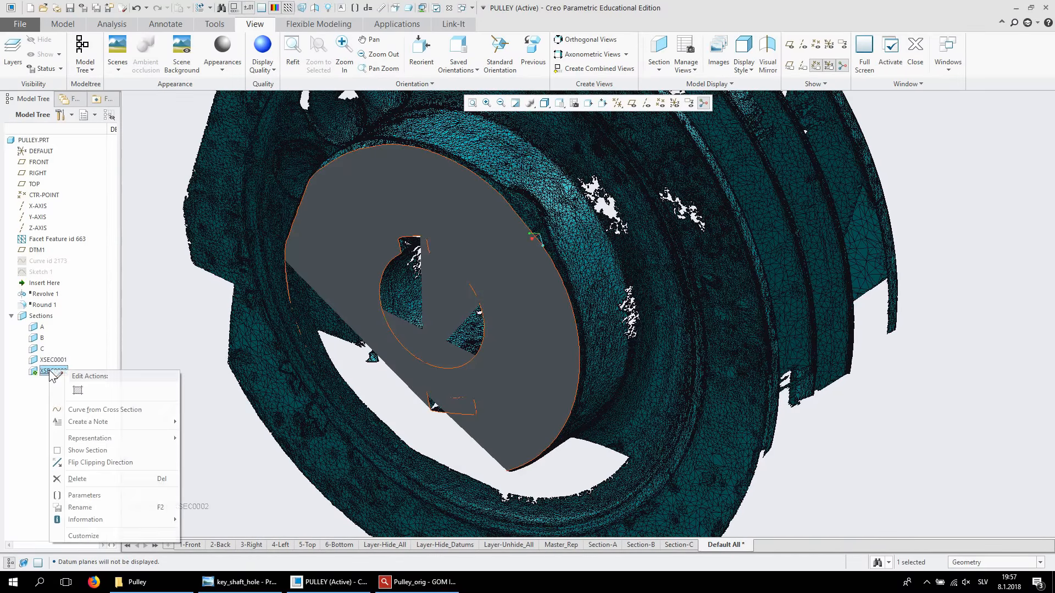
left_click(105, 410)
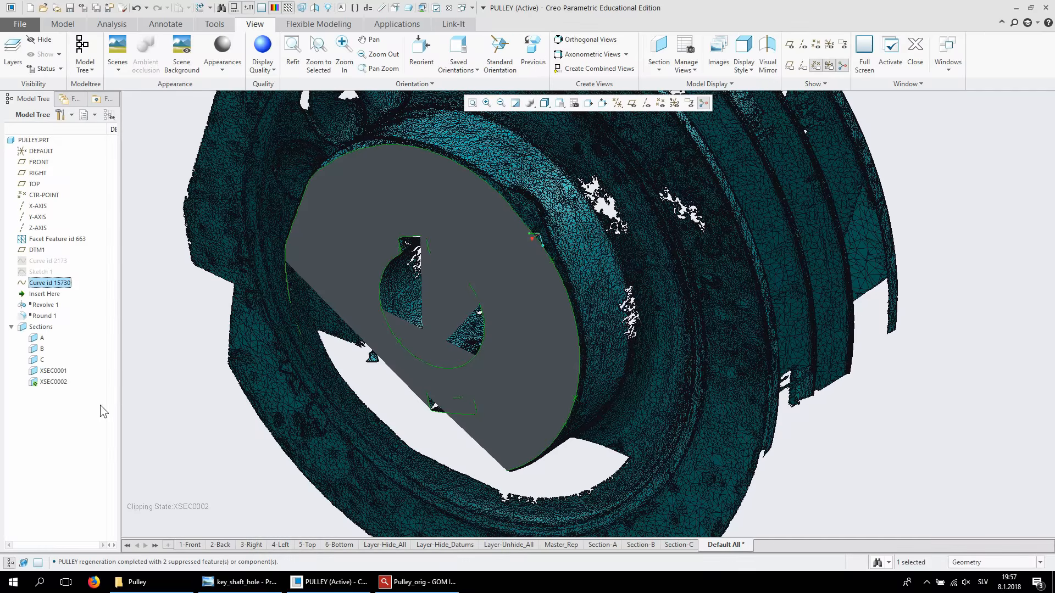
left_click(177, 364)
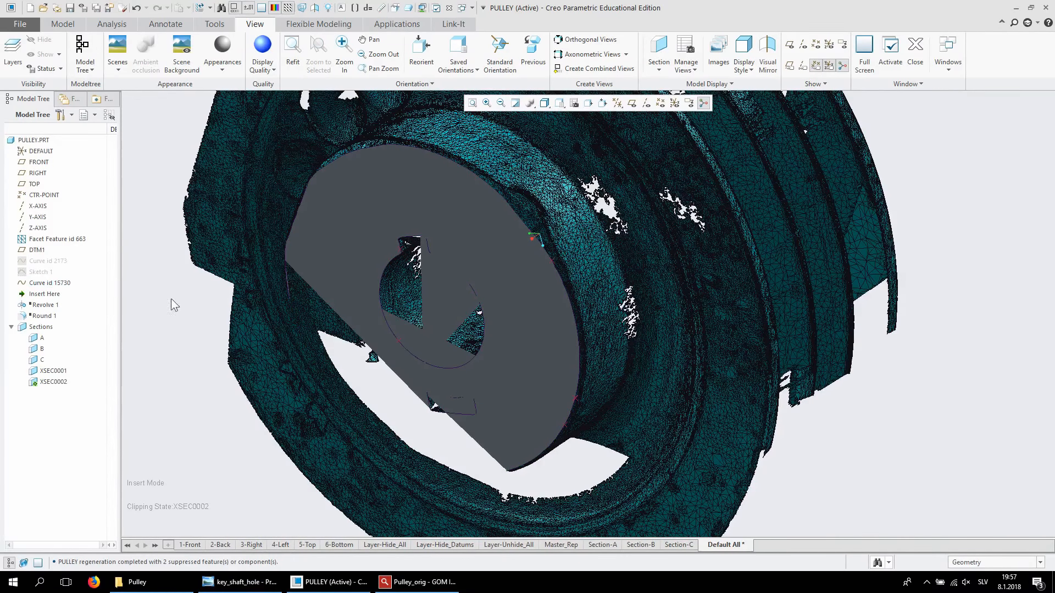
Deactivate cross-section XSEC0002 so the facet mesh is shown unclipped
right_click(38, 382)
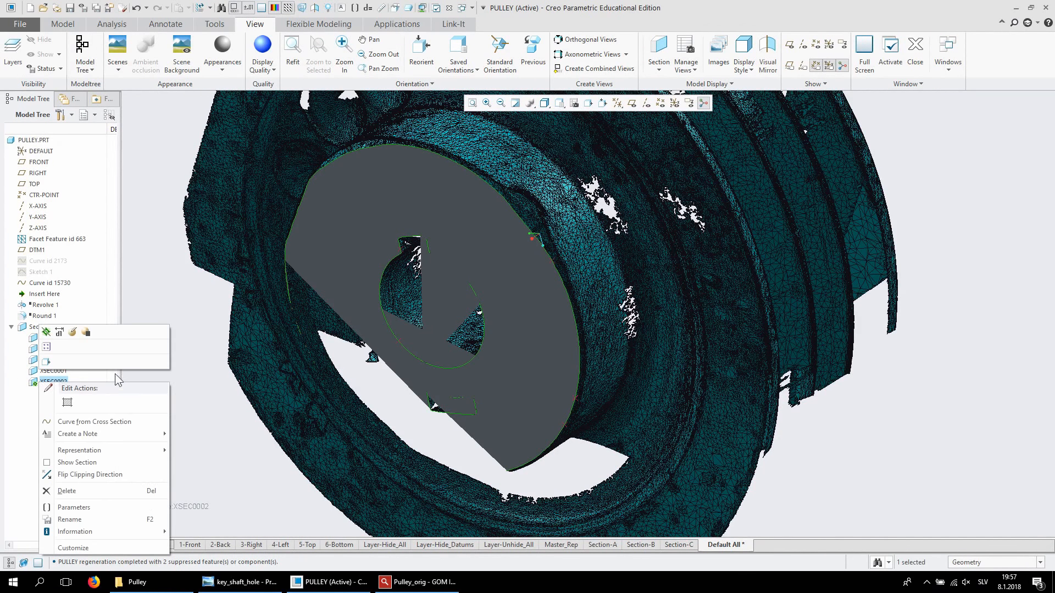
left_click(43, 333)
left_click(165, 325)
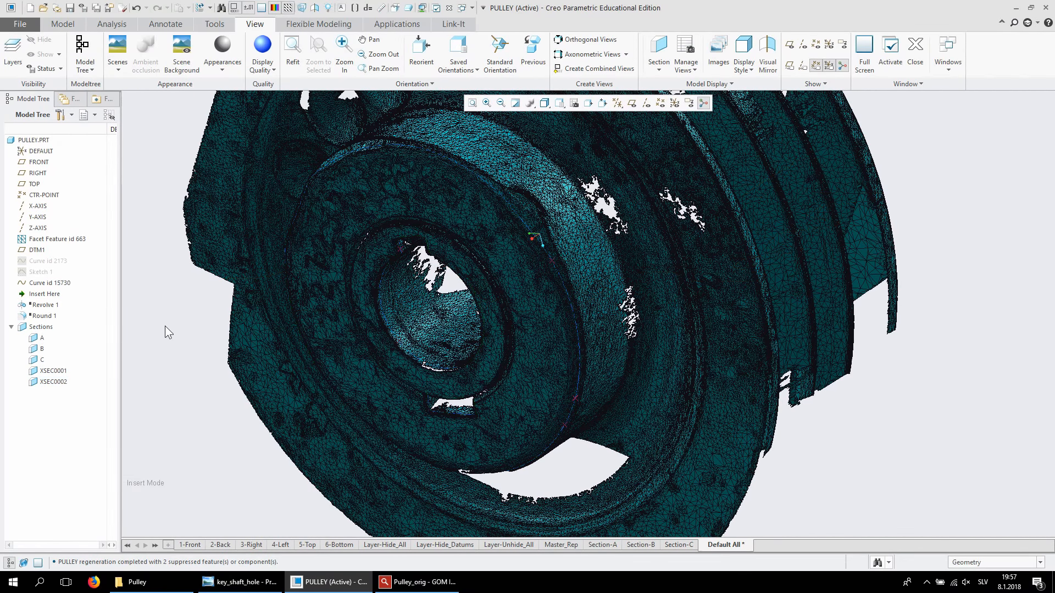
Hide the scanned facet feature, leaving only the cross-section curve on display
right_click(46, 239)
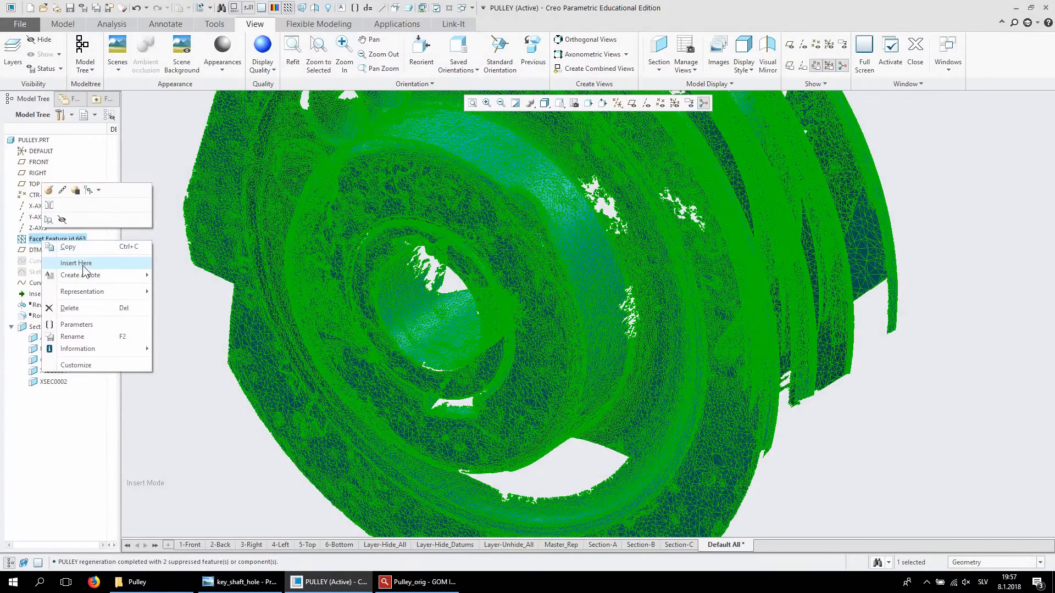
left_click(62, 220)
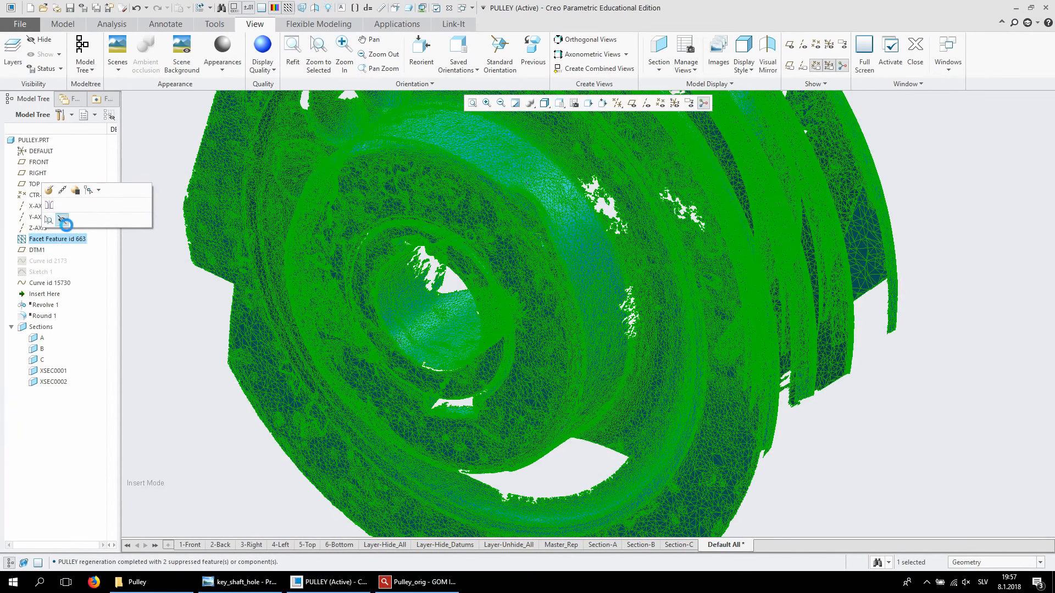
left_click(215, 339)
middle_click_drag(571, 322, 552, 299)
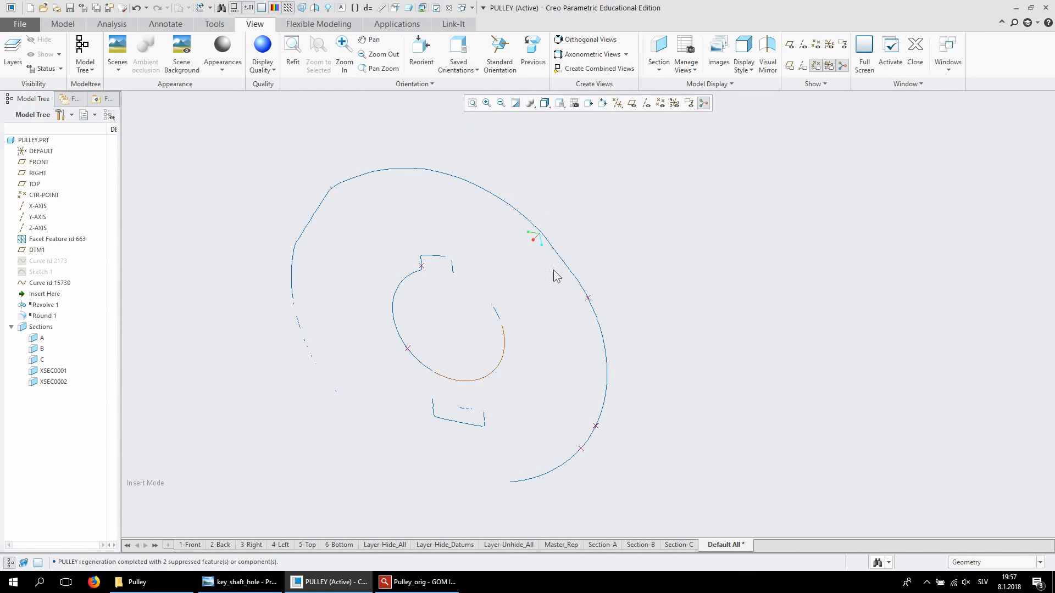
Display the datum planes again, select the RIGHT plane and compare its position with the section curve
left_click(632, 103)
scroll(591, 320, "down", 3)
middle_click_drag(605, 346, 697, 318)
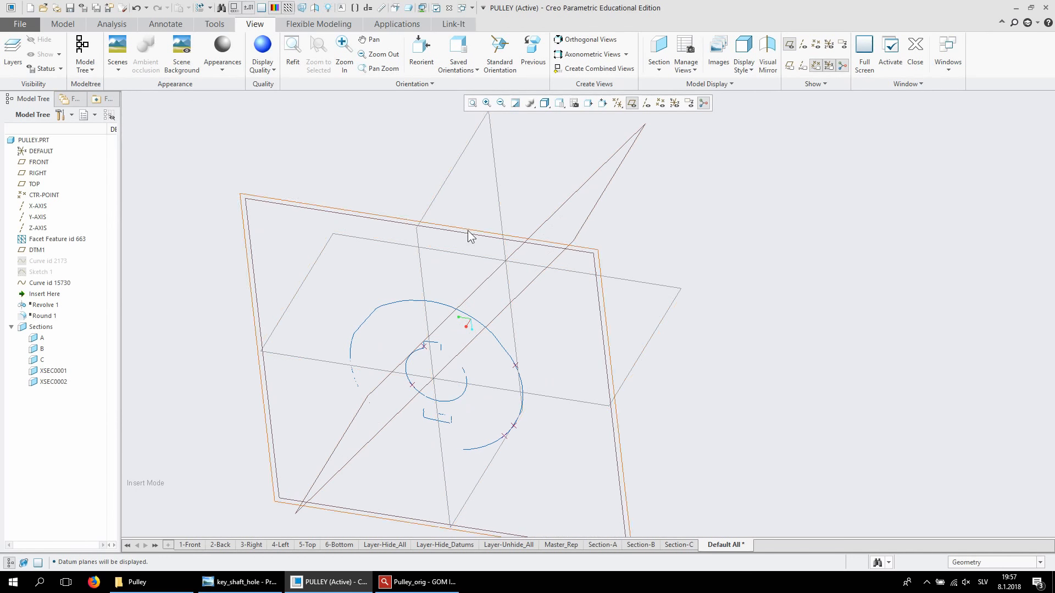
middle_click_drag(692, 227, 658, 271)
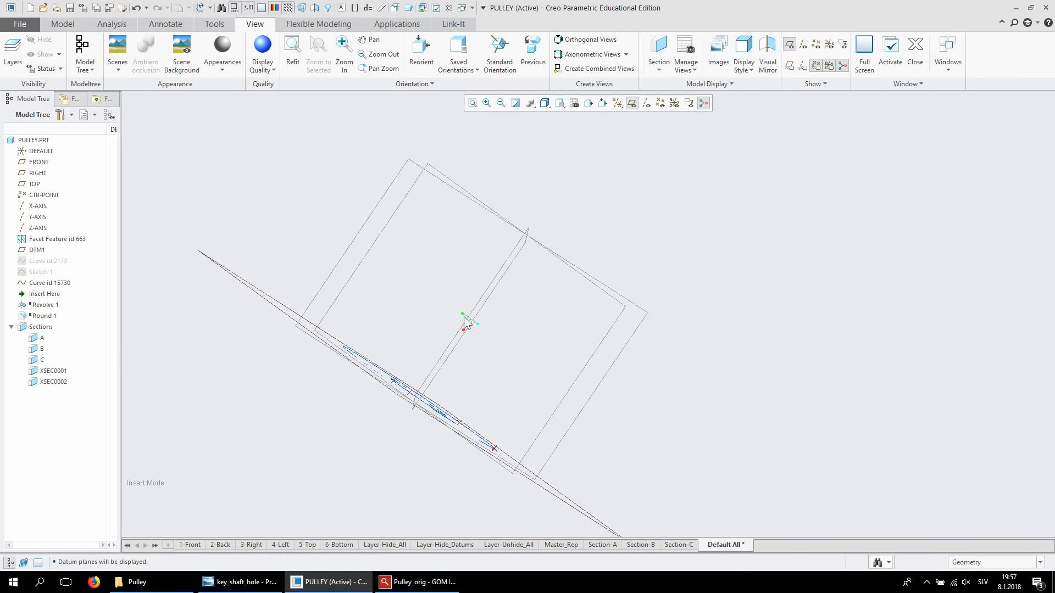
middle_click_drag(465, 317, 518, 285)
left_click(337, 261)
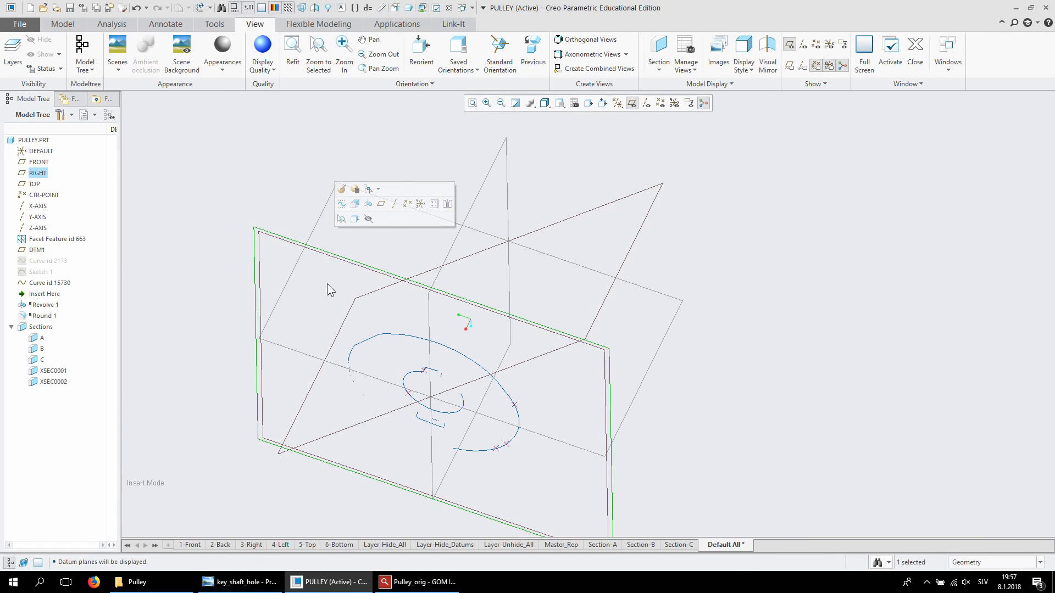
middle_click_drag(569, 322, 455, 348)
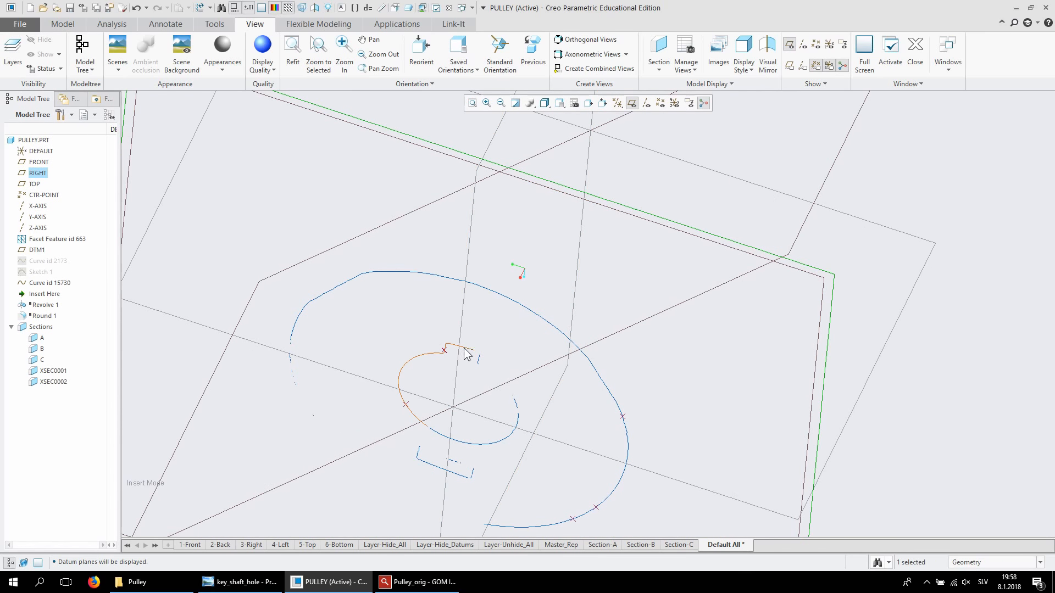
middle_click_drag(525, 331, 437, 321)
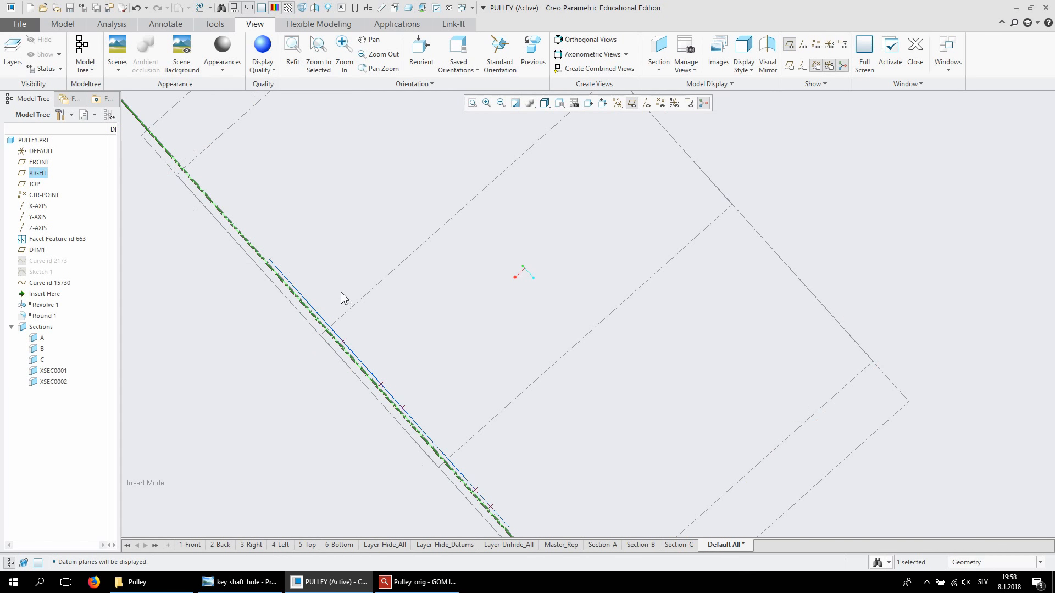
Restore the default view orientation and start a new sketch on the RIGHT datum plane
left_click(304, 301)
middle_click_drag(437, 306, 559, 311)
key("ctrl+d")
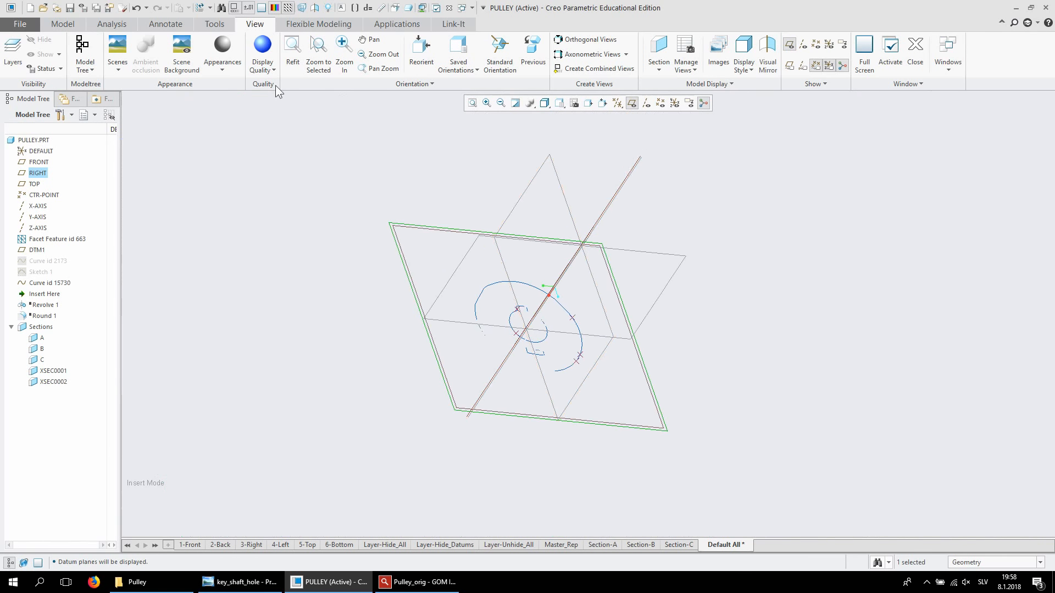
left_click(60, 25)
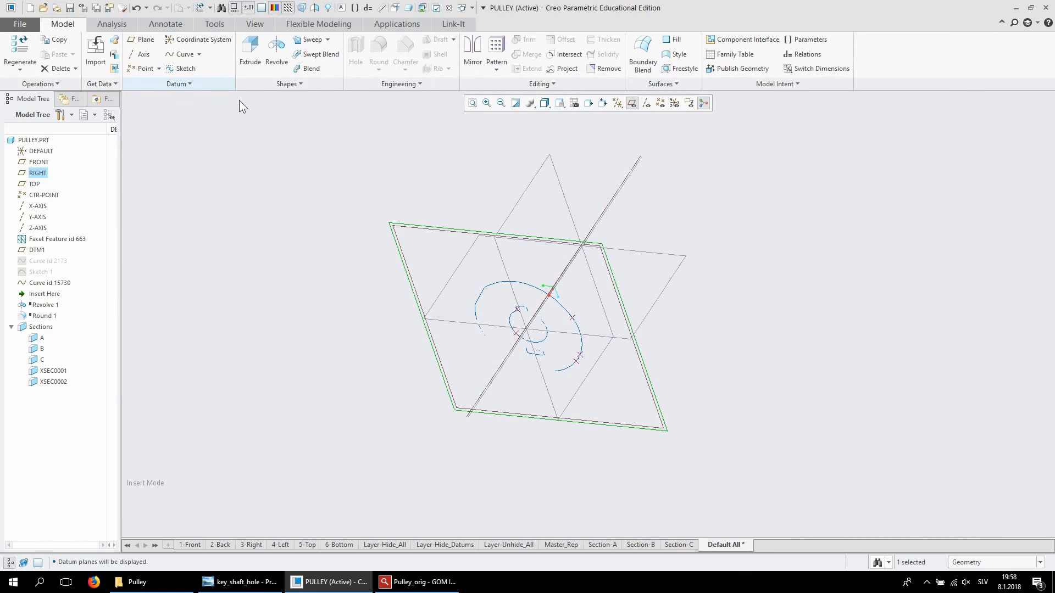
left_click(186, 68)
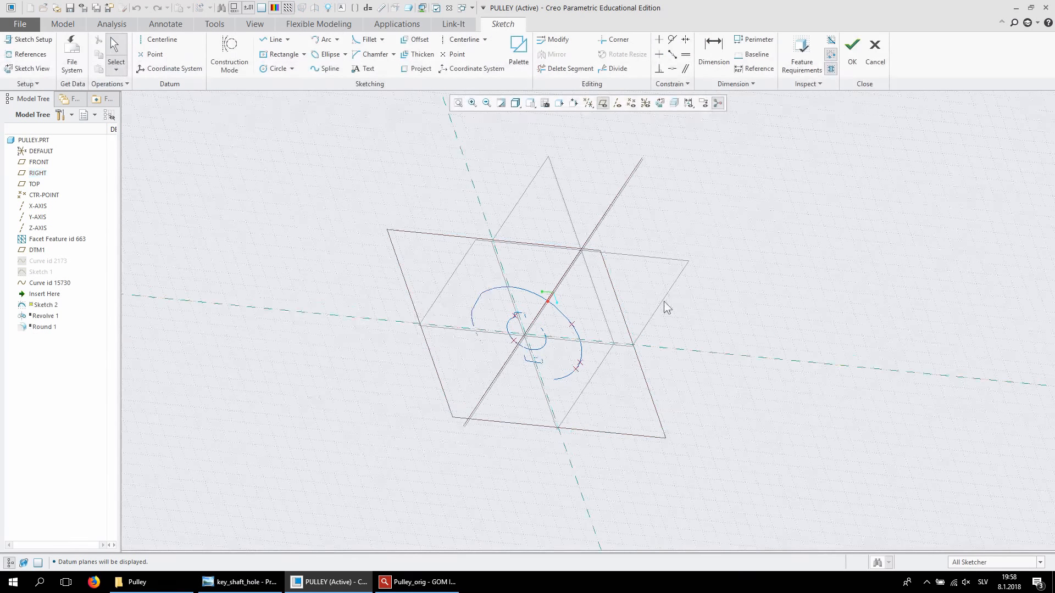
Reorient the sketch to its 2D view and hide the datum planes so the section curve stands clear
left_click(660, 102)
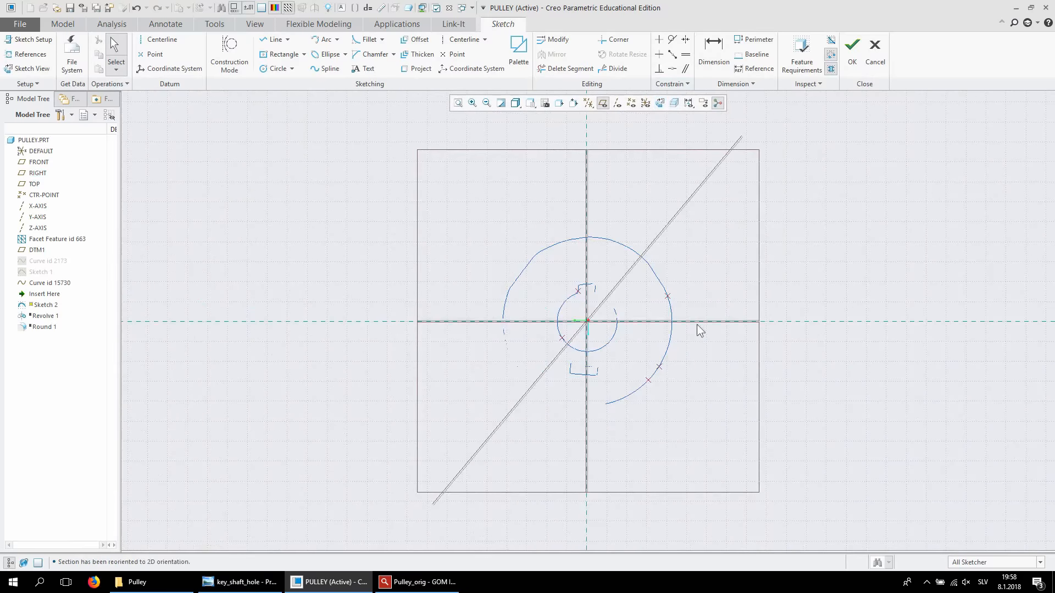
scroll(614, 324, "up", 3)
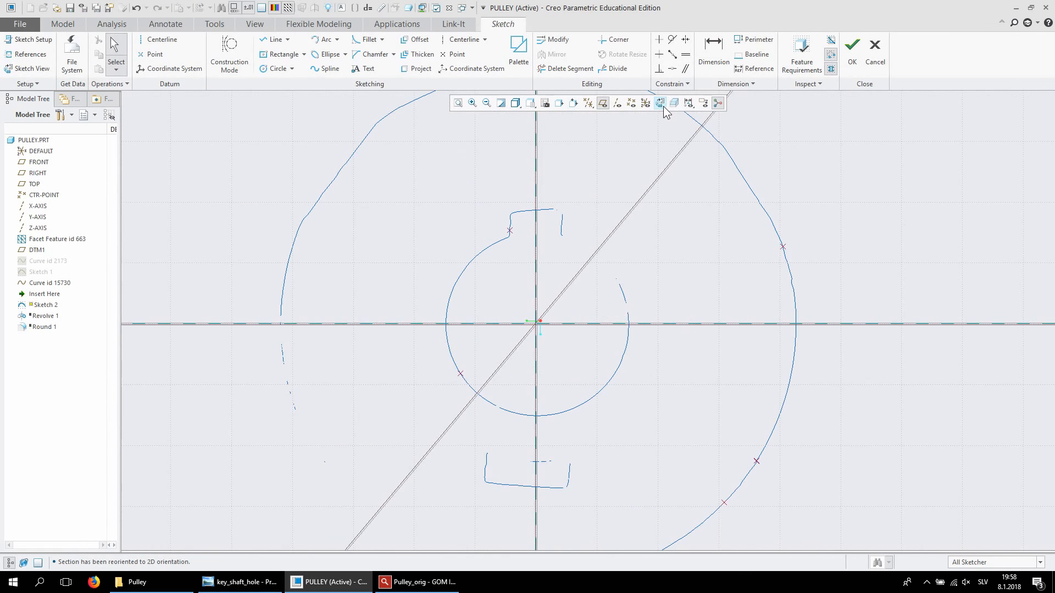
left_click(604, 104)
scroll(637, 318, "down", 3)
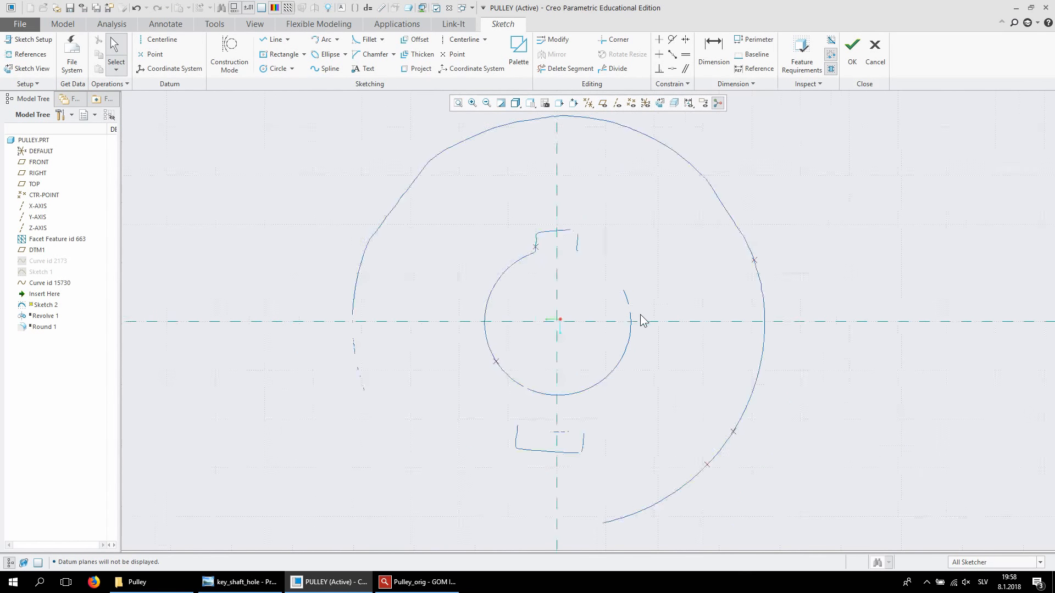
scroll(659, 336, "up", 3)
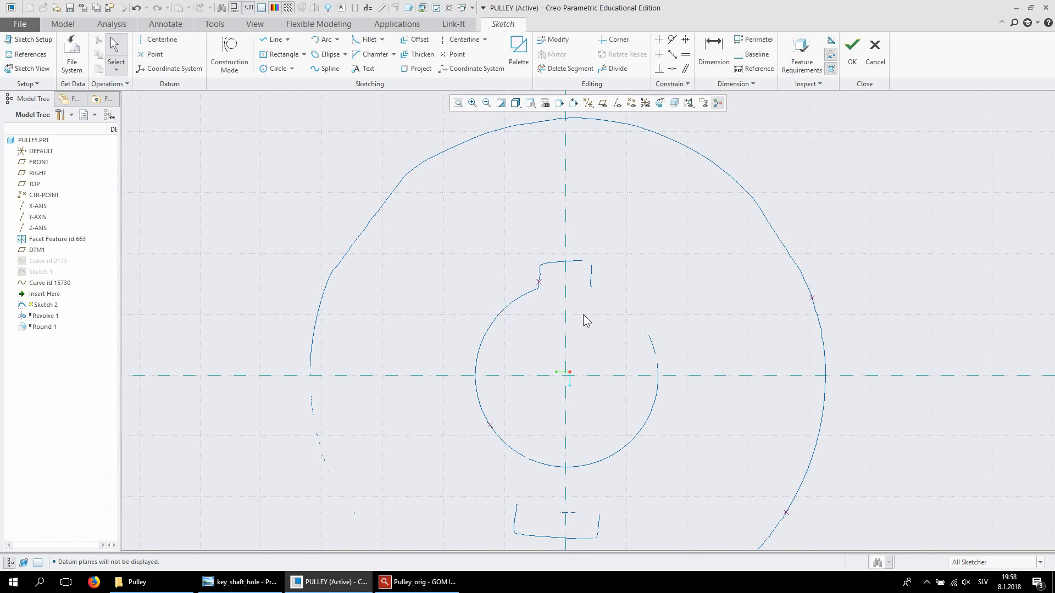
Add three spread-out curve endpoints on the bore outline of the section curve as sketch references
left_click(29, 54)
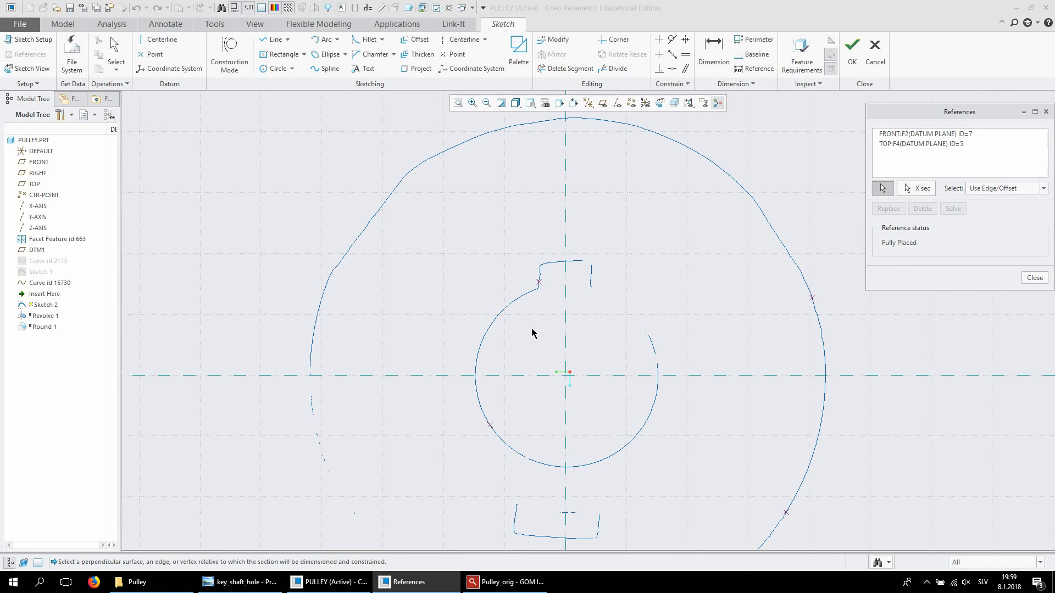
scroll(531, 333, "down", 1)
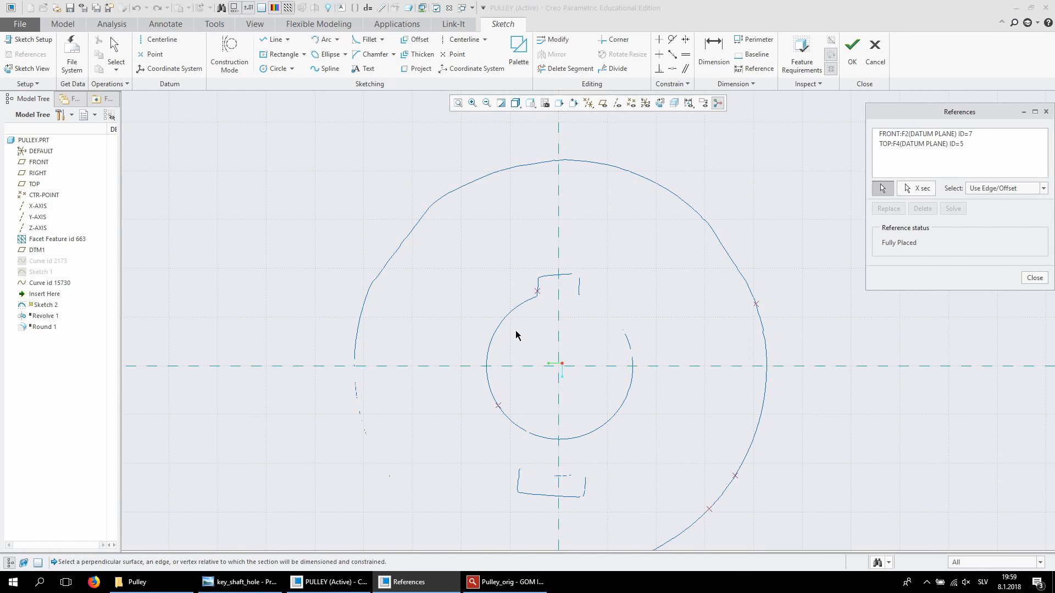
left_click(505, 318)
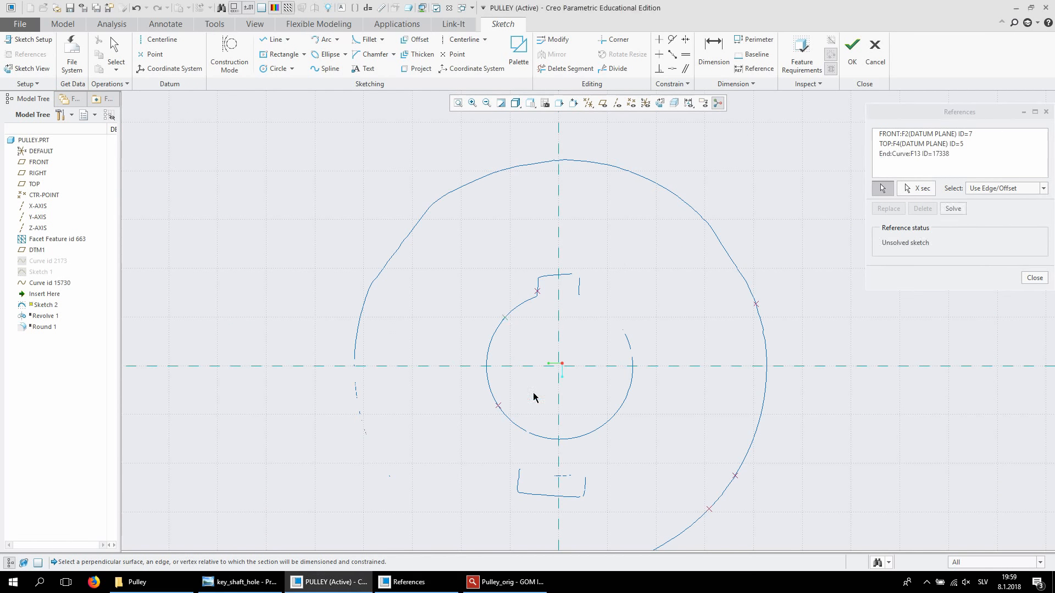
left_click(545, 438)
left_click(632, 378)
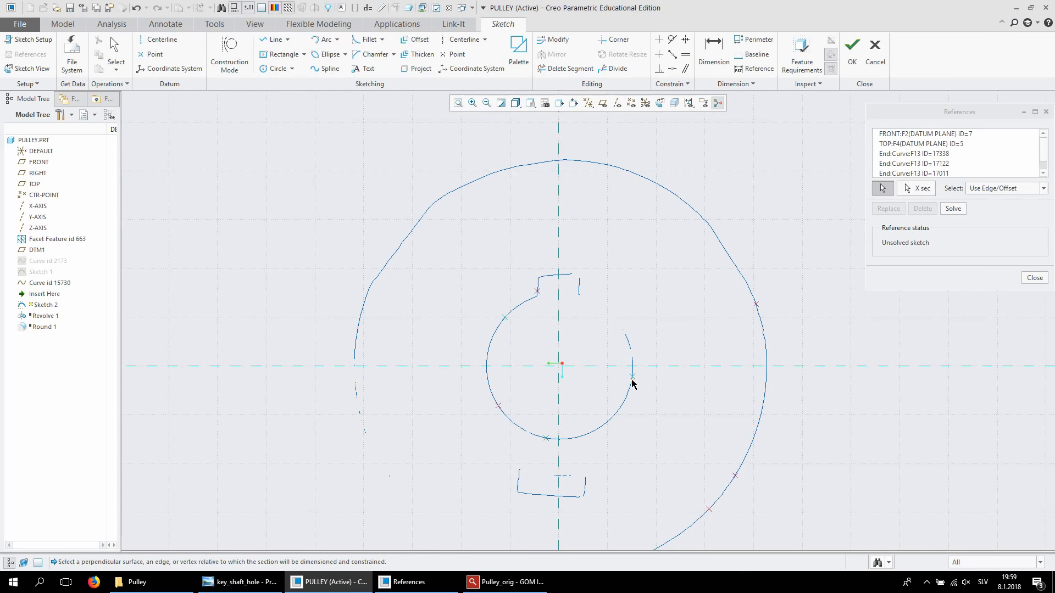
Examine the keyway outline above the bore and consult the key_shaft_hole image's table of standard keyway dimensions
scroll(623, 356, "up", 2)
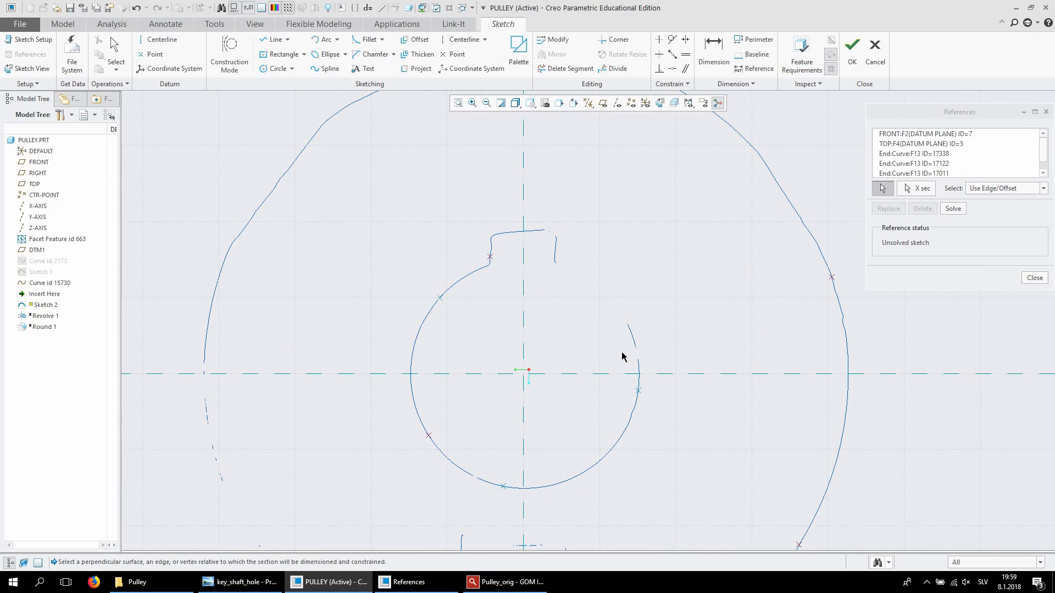
scroll(600, 324, "up", 1)
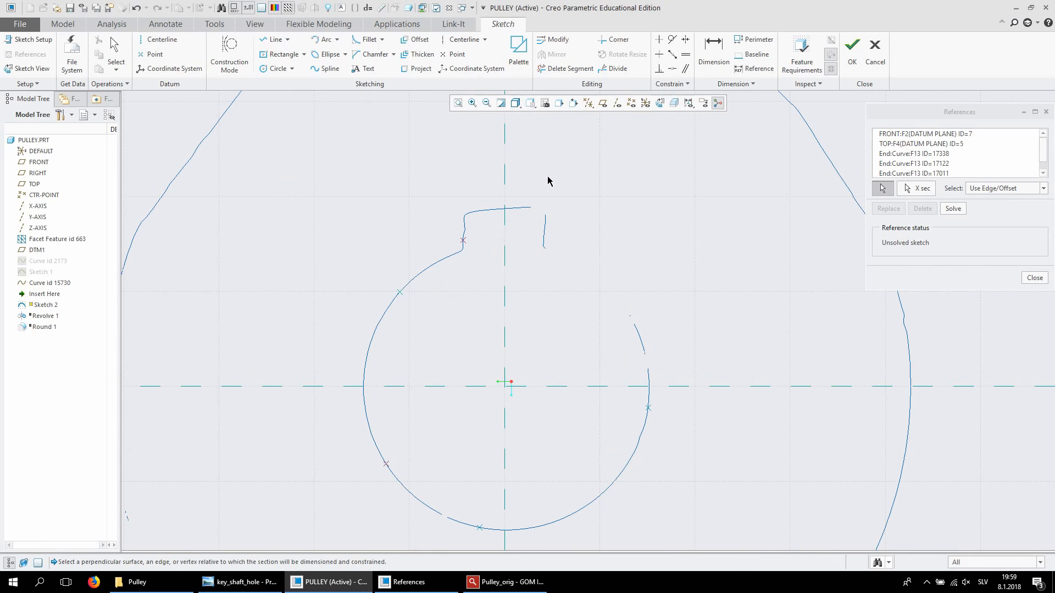
scroll(547, 181, "up", 1)
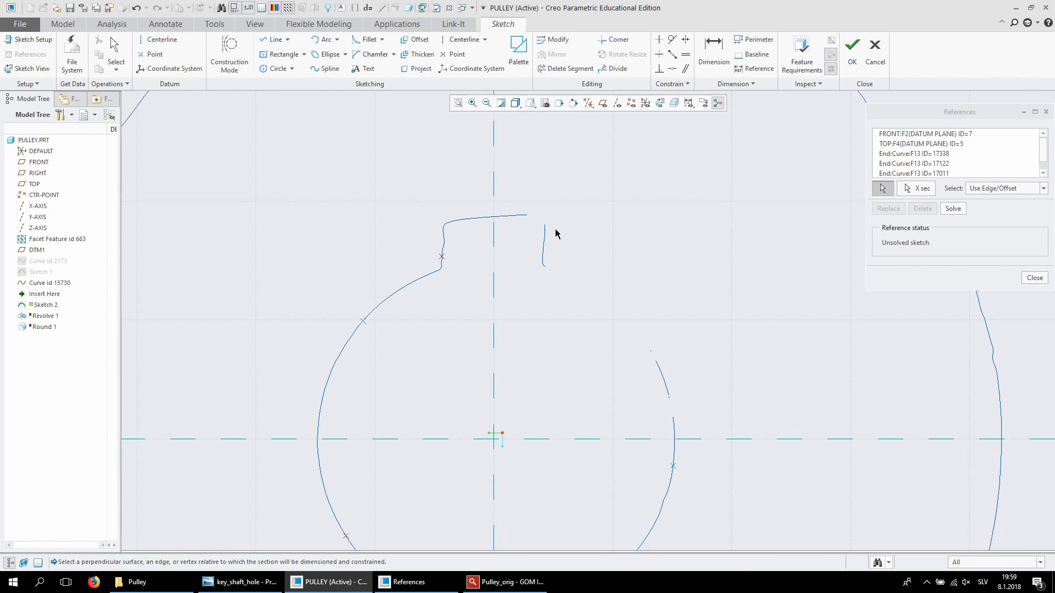
scroll(556, 233, "down", 1)
scroll(516, 339, "down", 3)
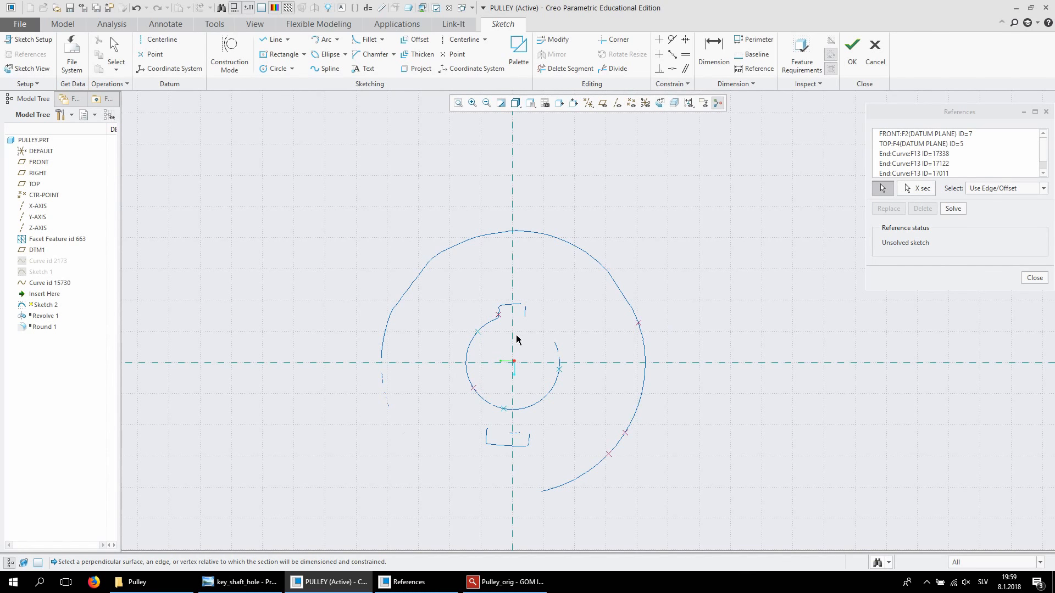
scroll(516, 339, "up", 5)
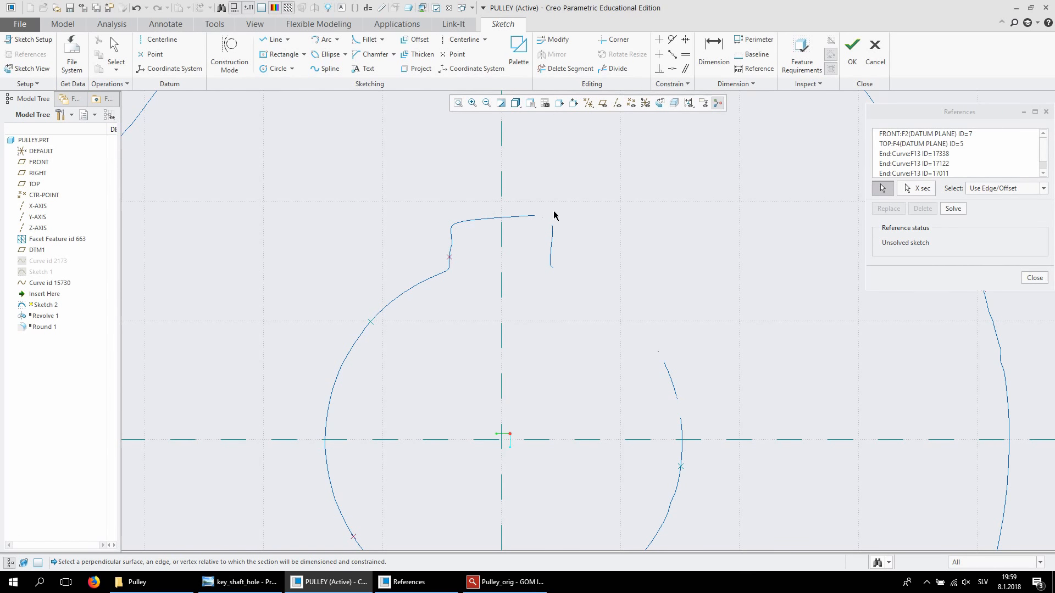
scroll(506, 220, "up", 6)
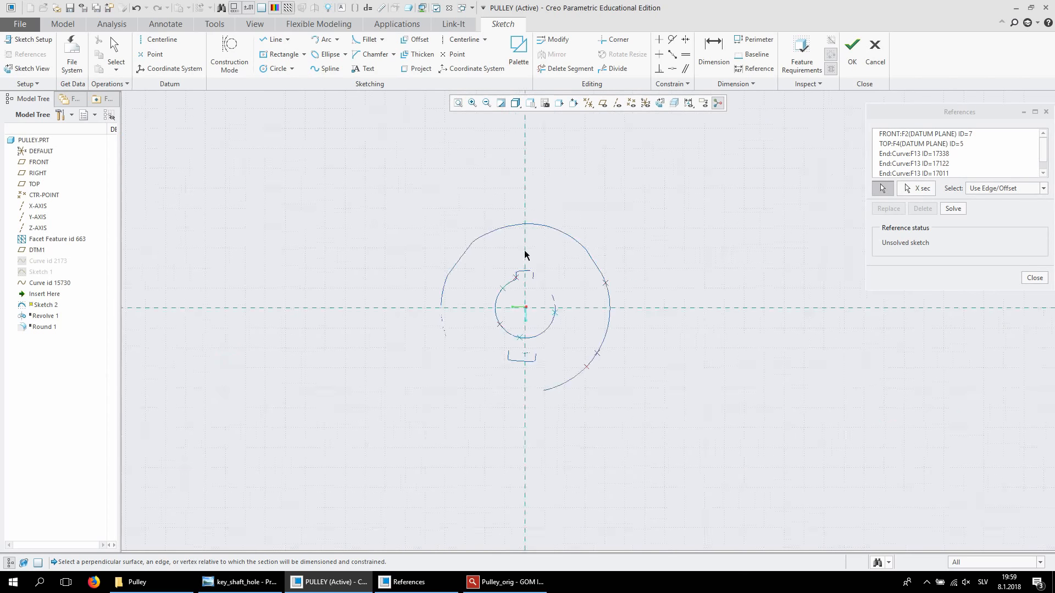
scroll(518, 301, "down", 6)
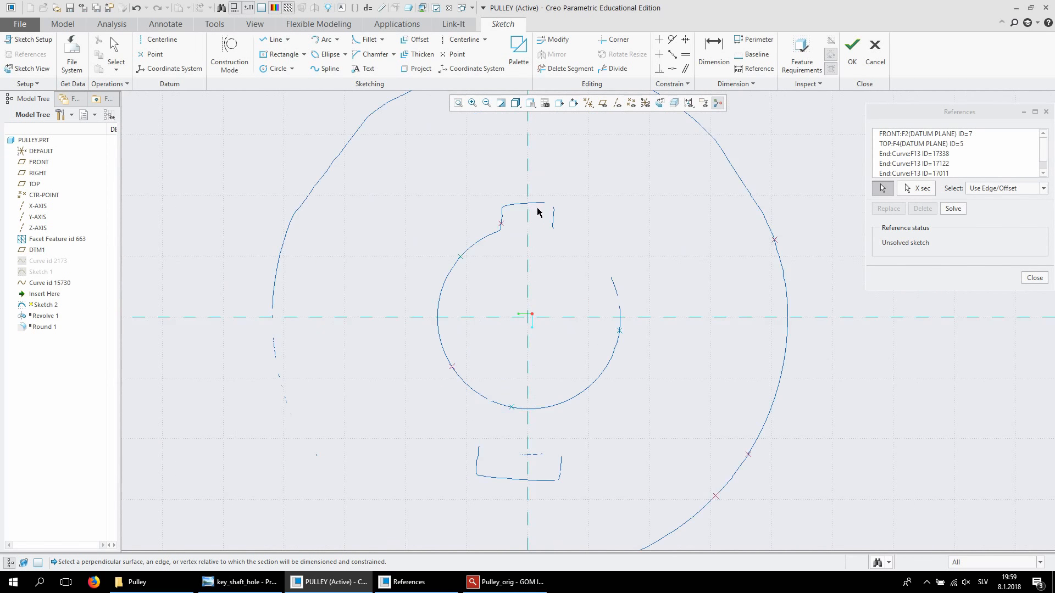
scroll(524, 216, "down", 2)
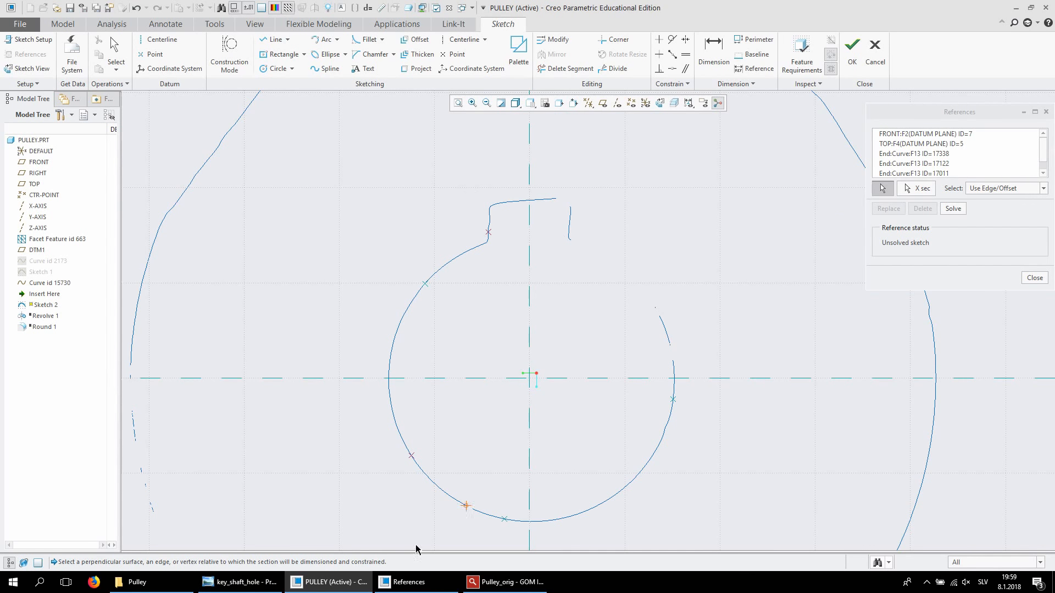
left_click(239, 581)
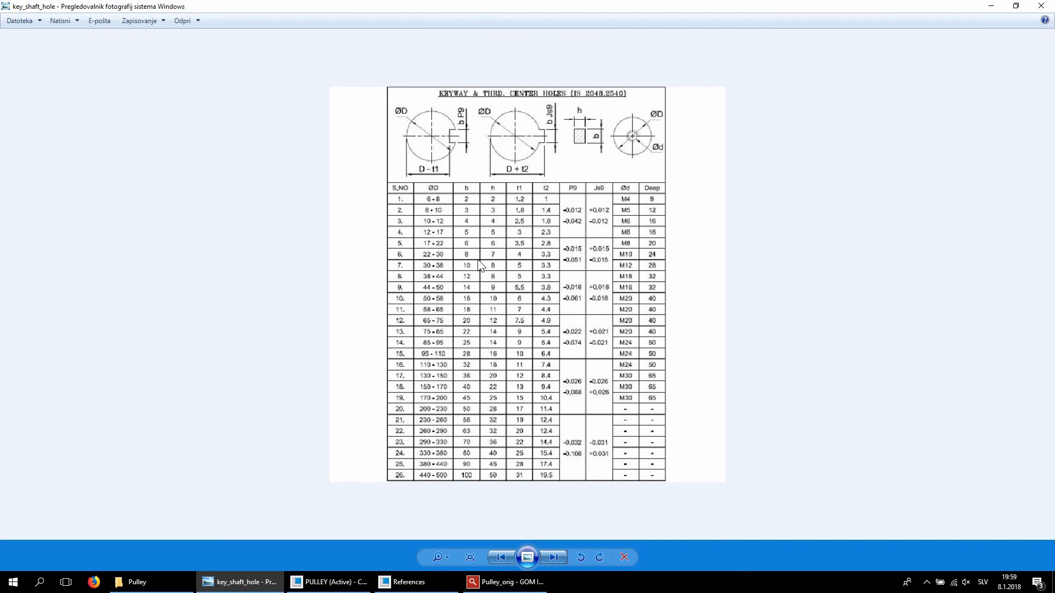
key("alt+Tab")
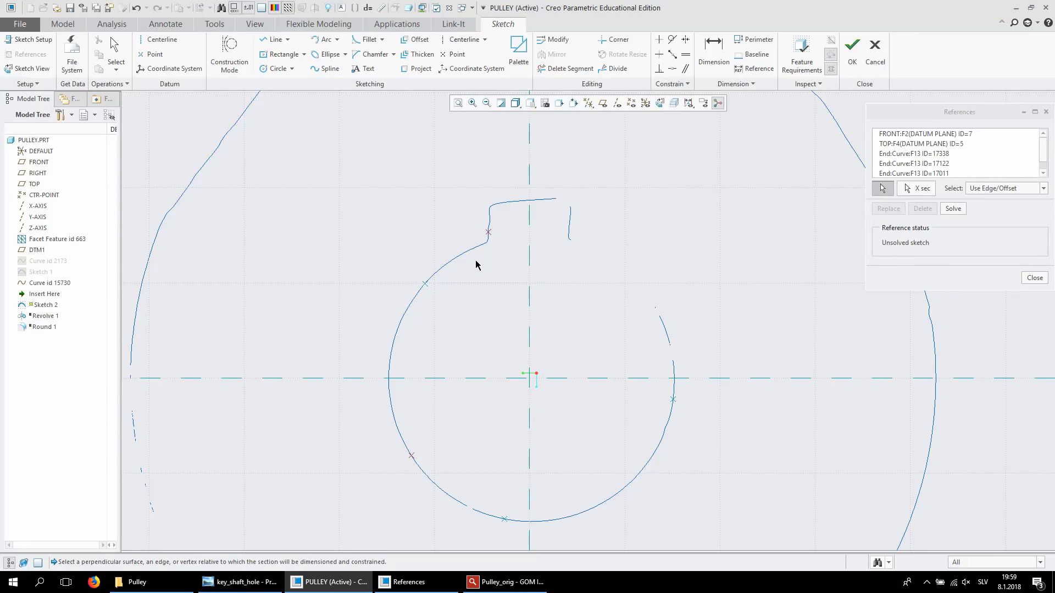
Finish the reference selection and draw a 3 Point circle about 30 in diameter through the three reference points on the bore outline
left_click(1034, 277)
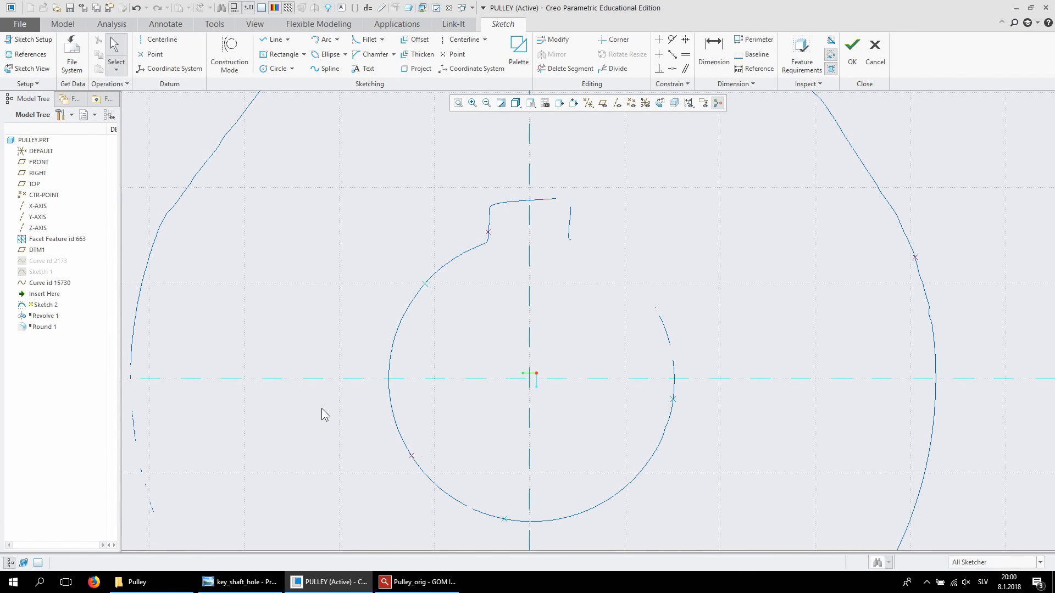
left_click(292, 68)
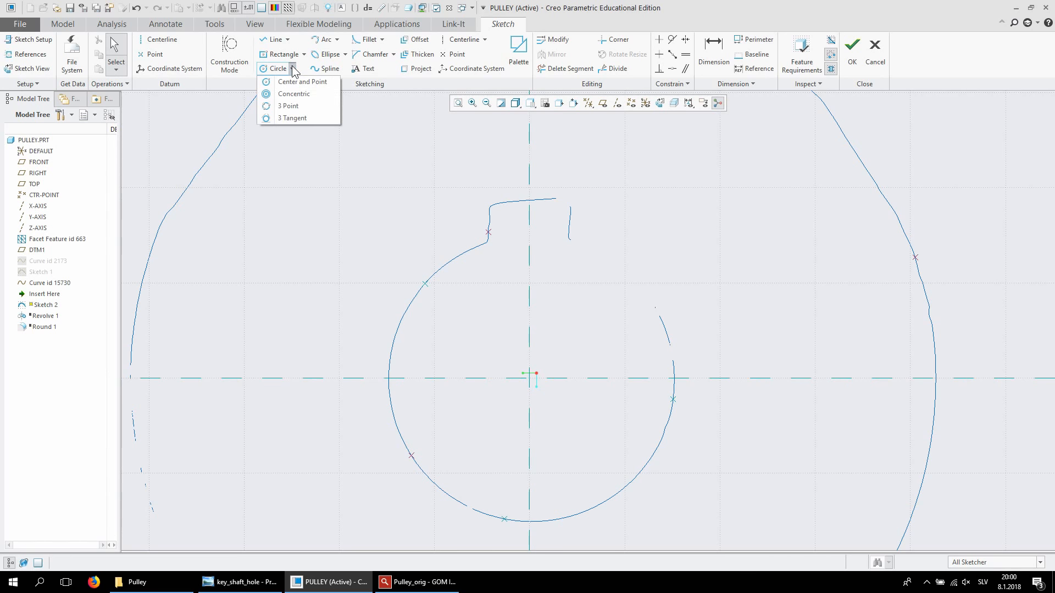
left_click(283, 107)
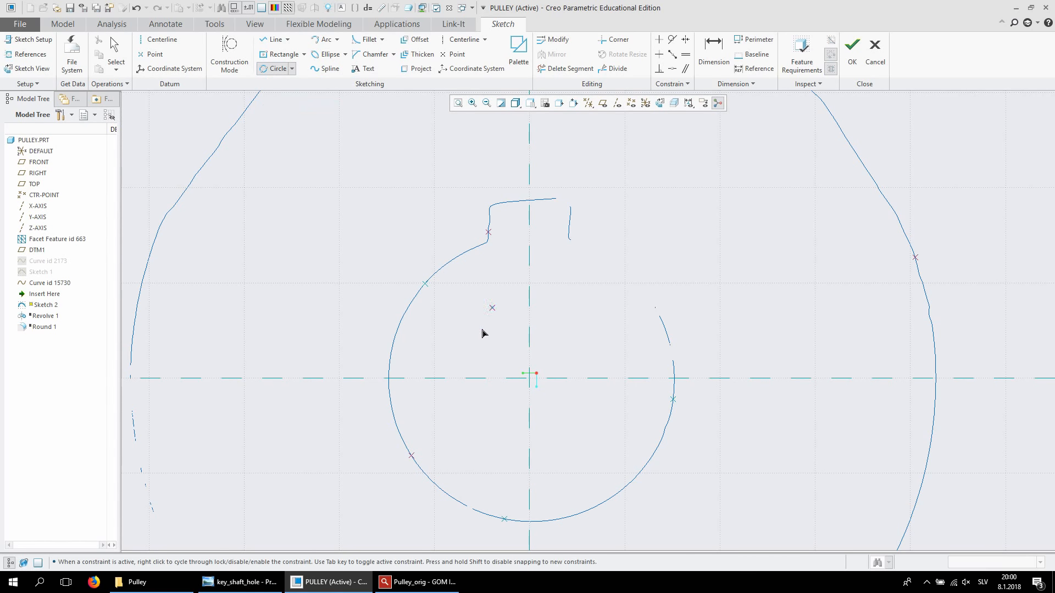
left_click(426, 284)
left_click(505, 520)
scroll(673, 403, "up", 5)
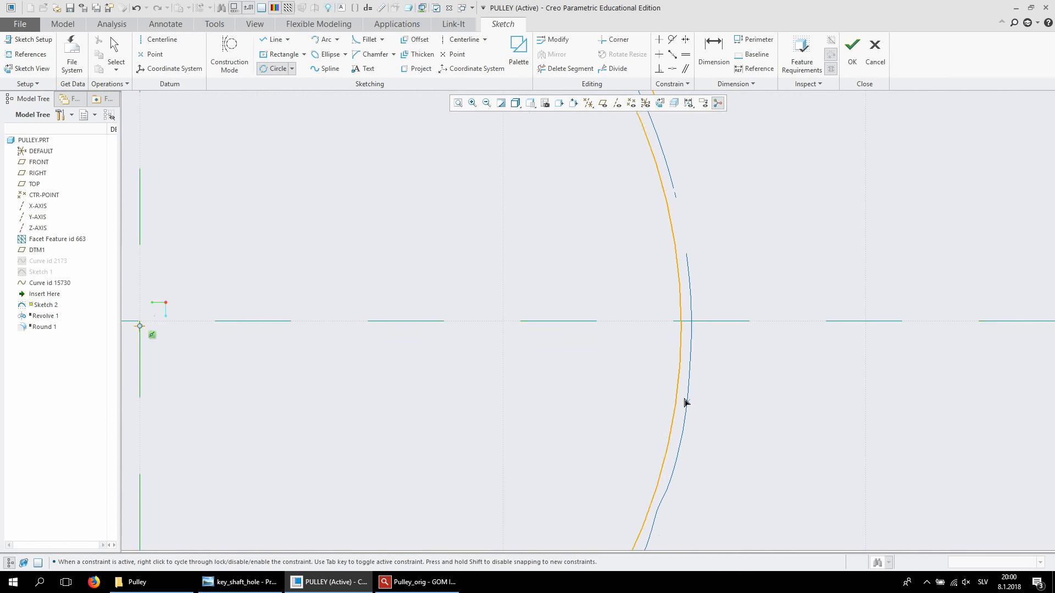
scroll(688, 405, "up", 3)
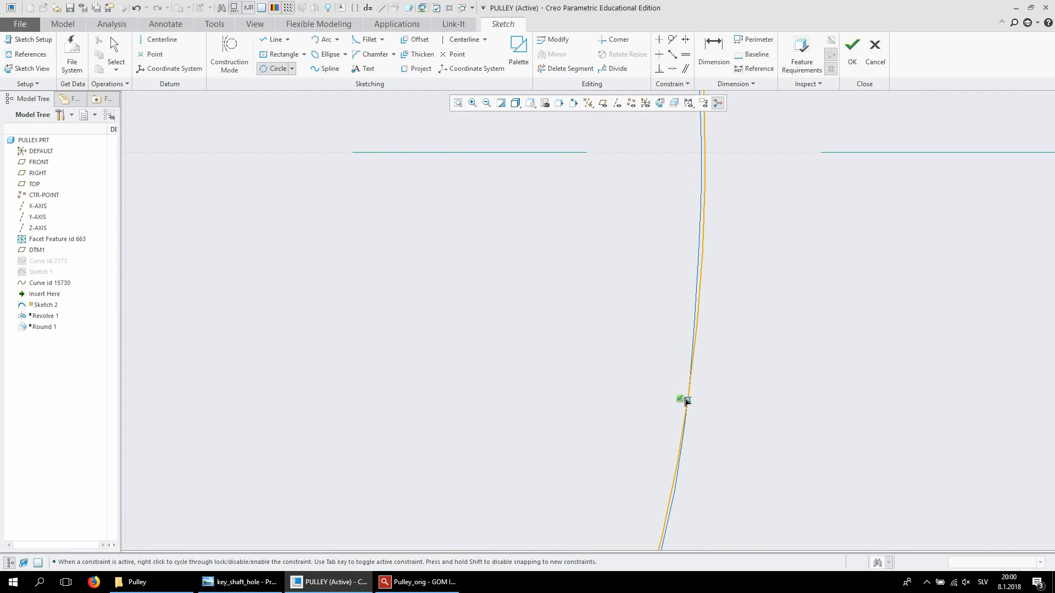
left_click(685, 399)
scroll(722, 359, "down", 8)
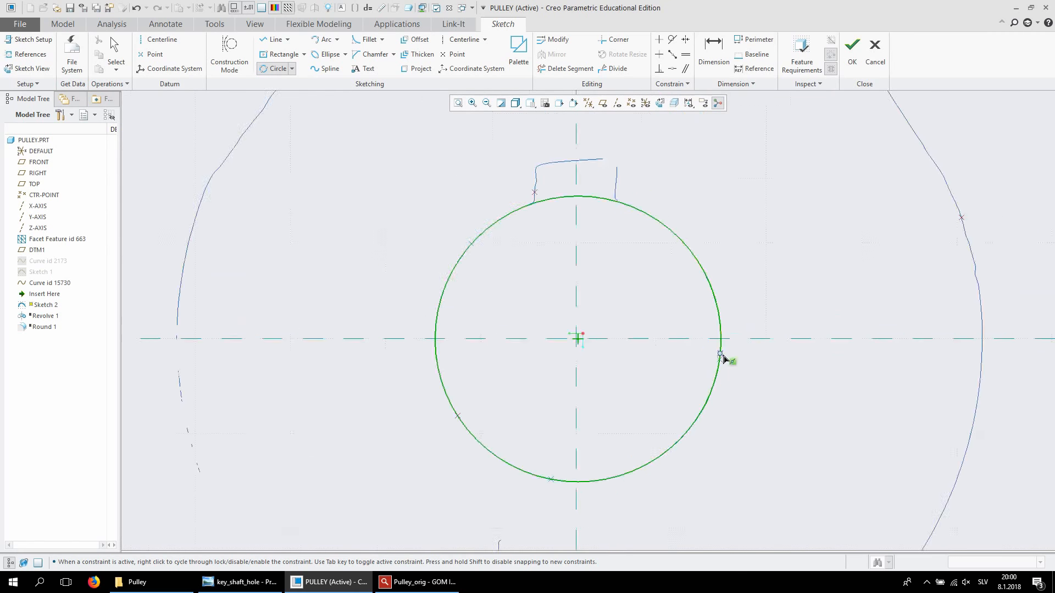
middle_click(690, 361)
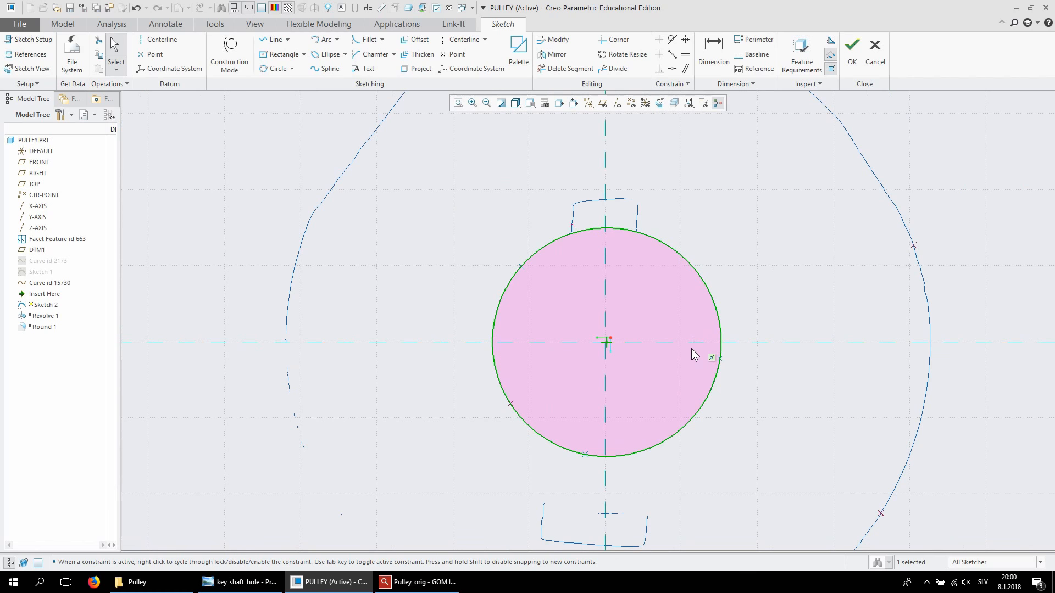
scroll(691, 350, "up", 2)
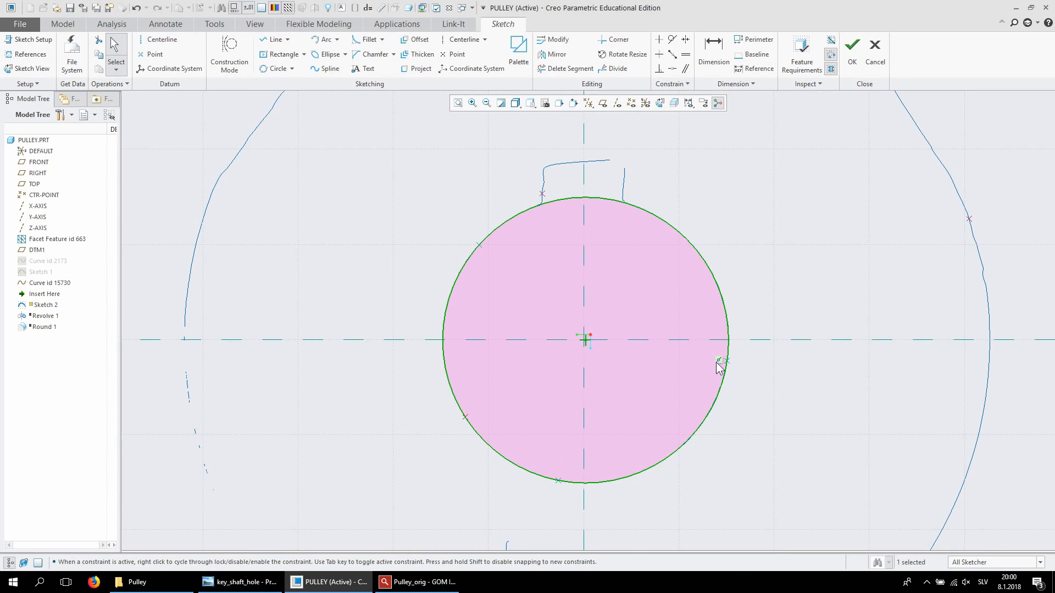
left_click(1012, 563)
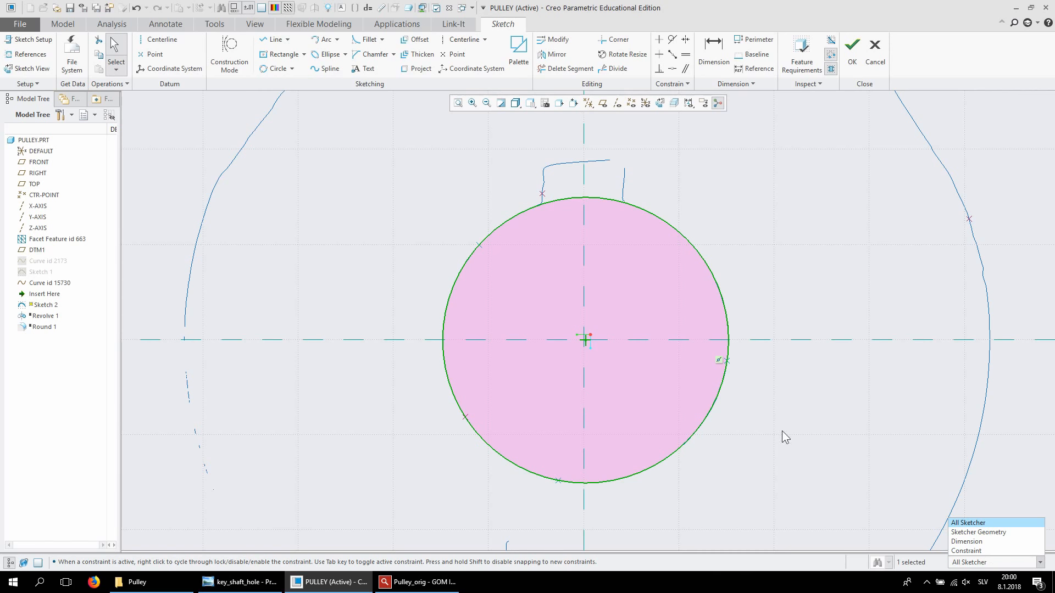
left_click(841, 417)
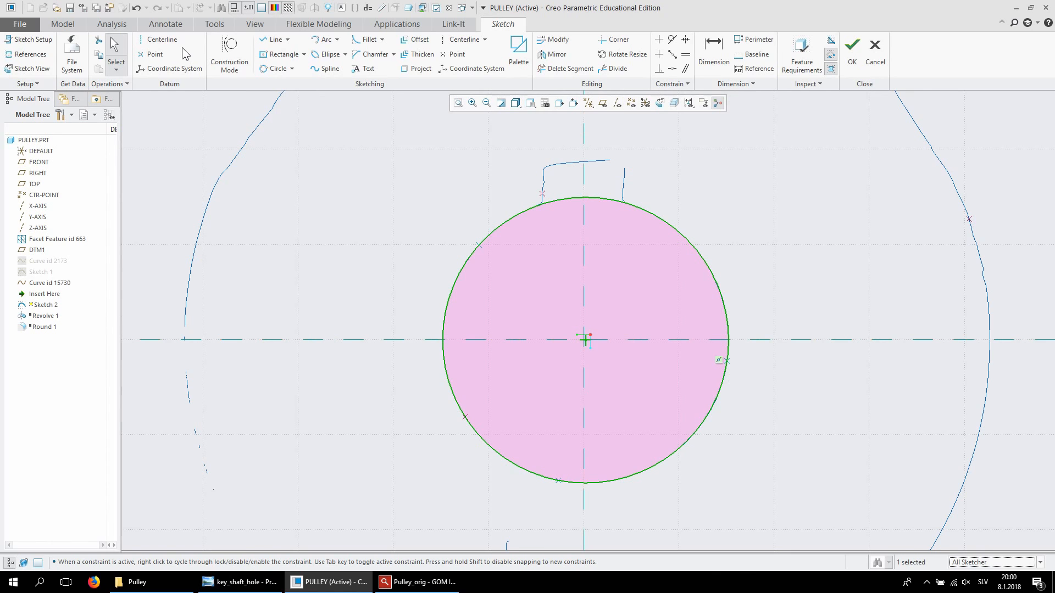
Delete the three curve endpoint references from the sketch, keeping only the FRONT and TOP planes, and inspect the circle's centre
left_click(30, 54)
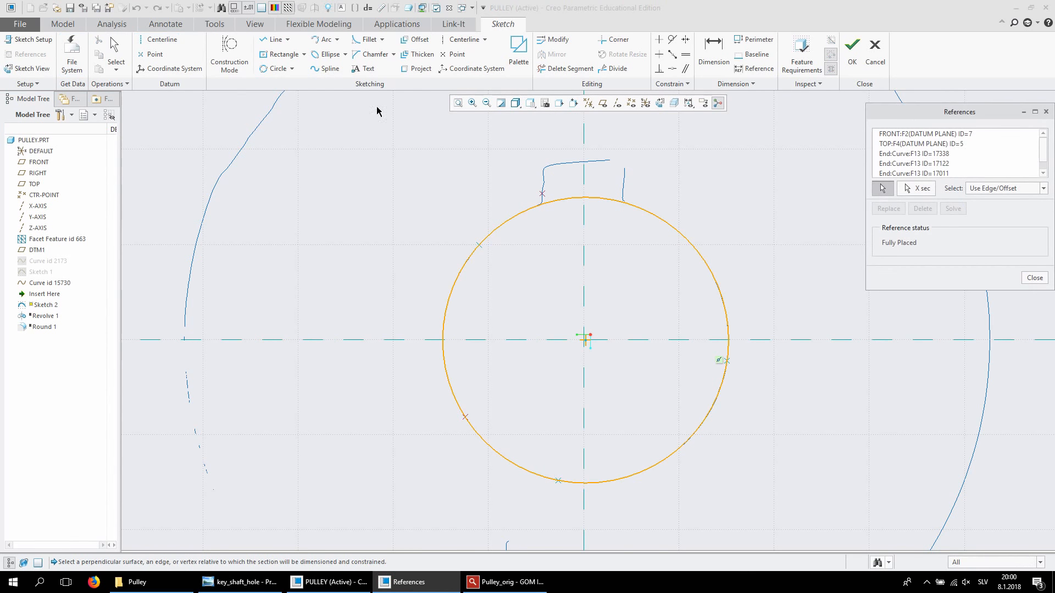
left_click(937, 154)
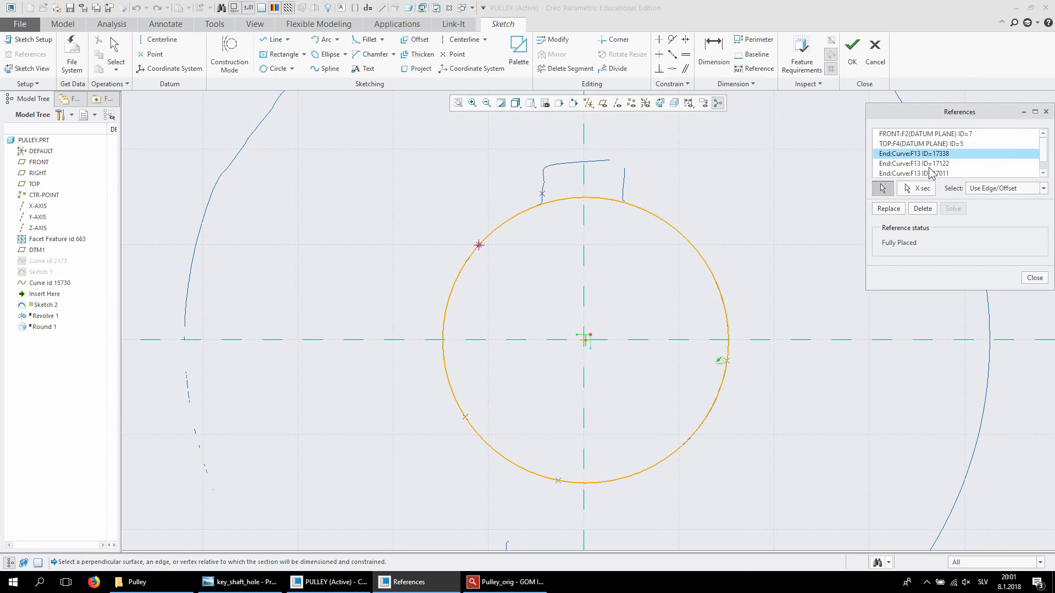
left_click(928, 164, "ctrl")
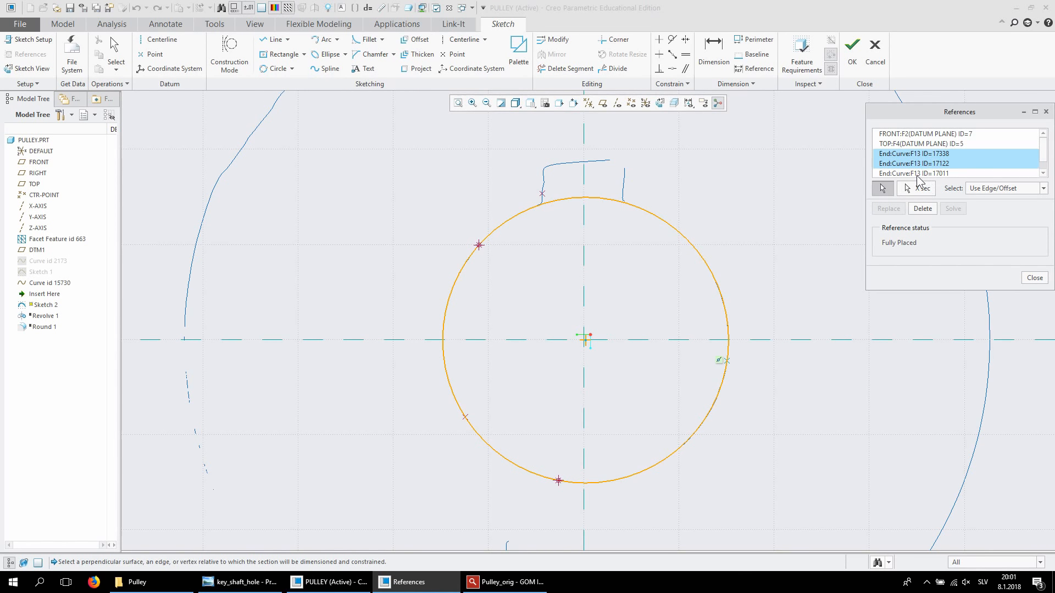
left_click(916, 174, "ctrl")
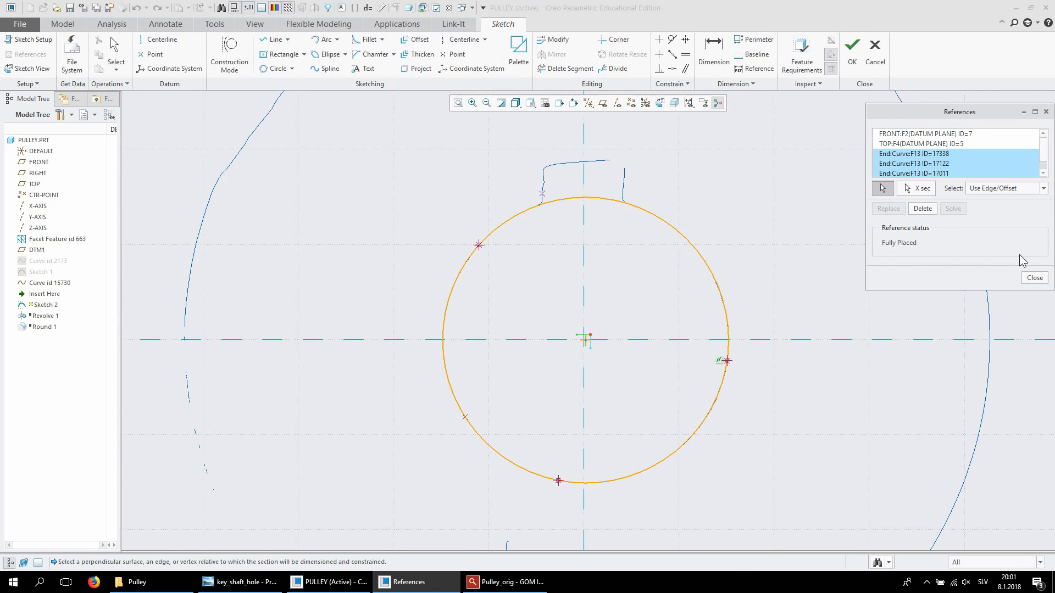
key("Delete")
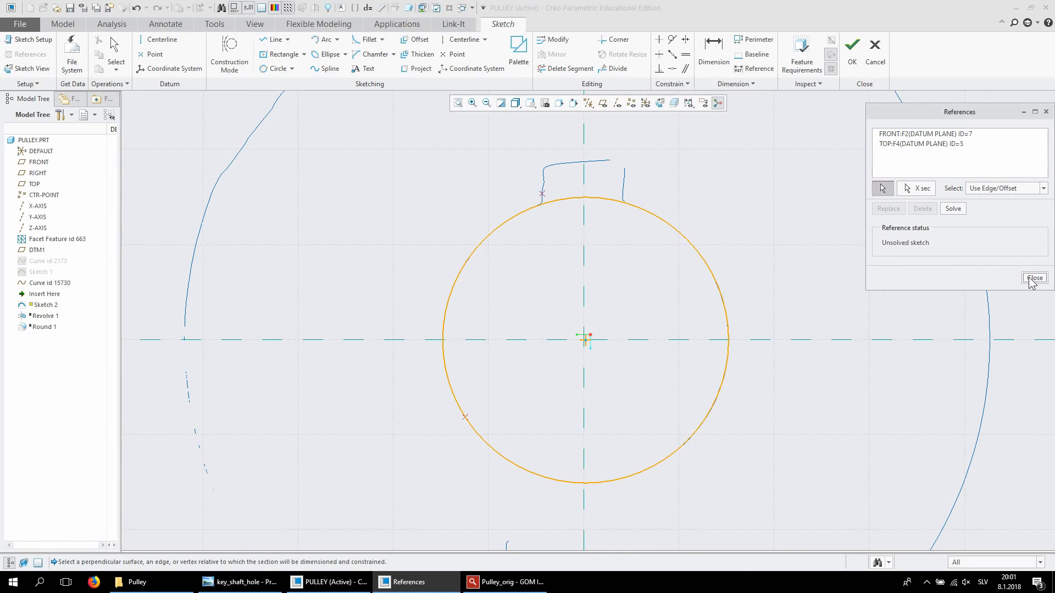
left_click(1033, 279)
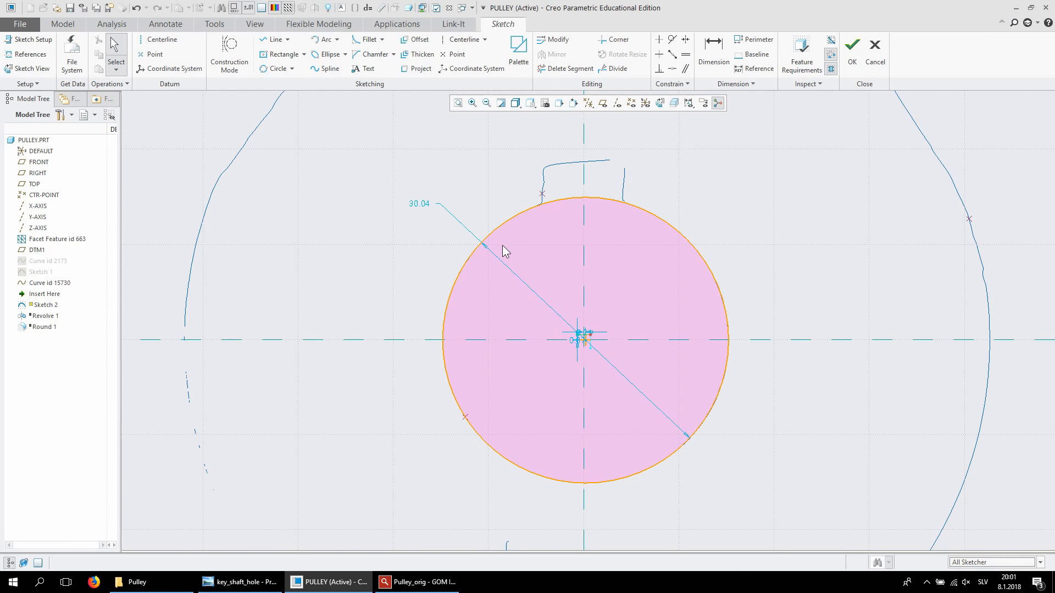
scroll(615, 354, "up", 6)
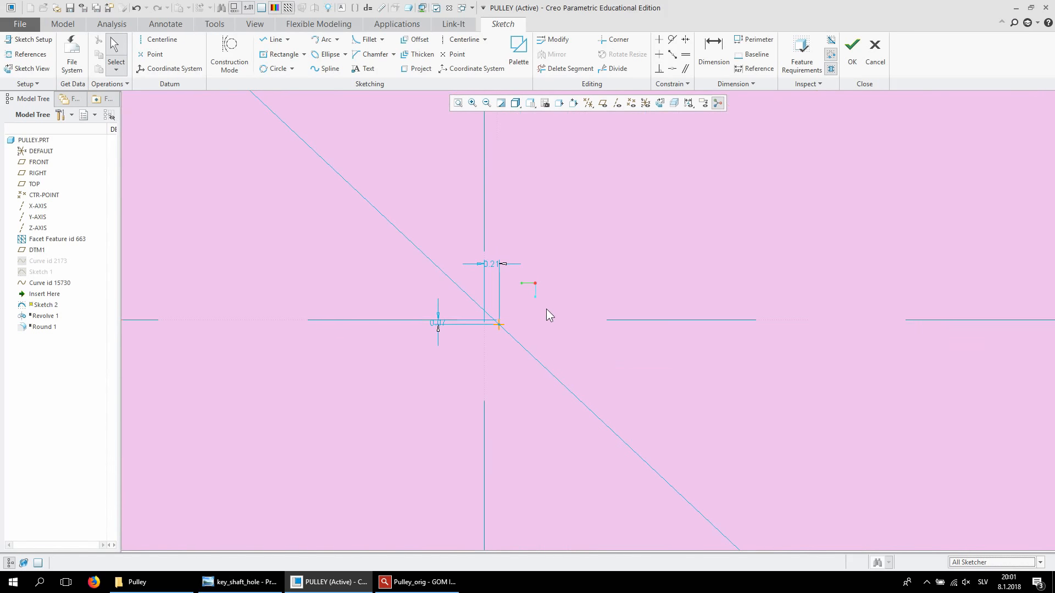
Constrain the bore circle's centre coincident with the vertical and horizontal reference lines so it sits on the pulley axis
scroll(554, 321, "down", 4)
scroll(550, 324, "up", 4)
scroll(527, 309, "up", 1)
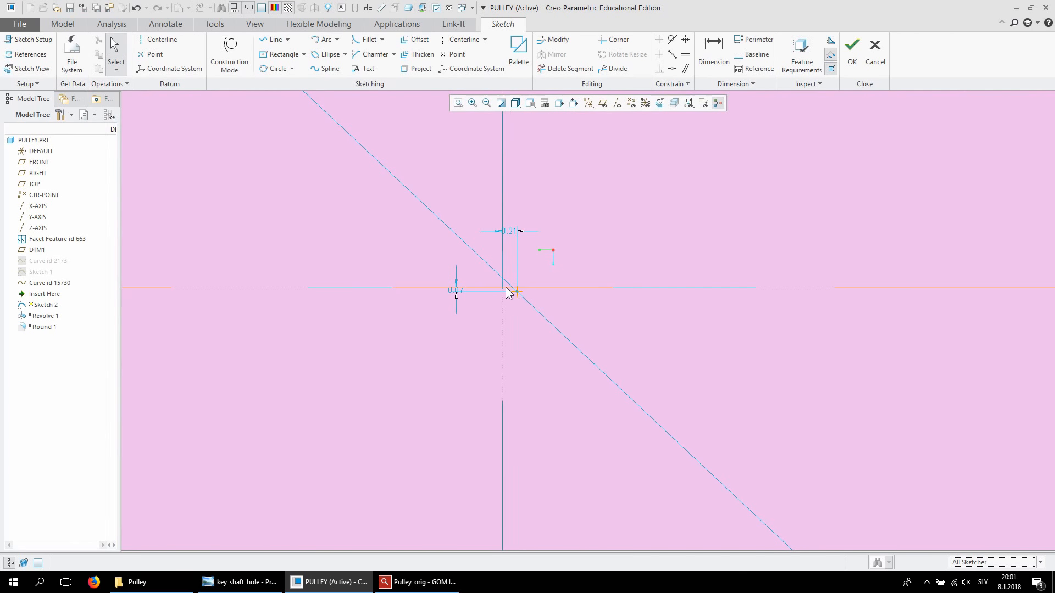
scroll(503, 294, "down", 2)
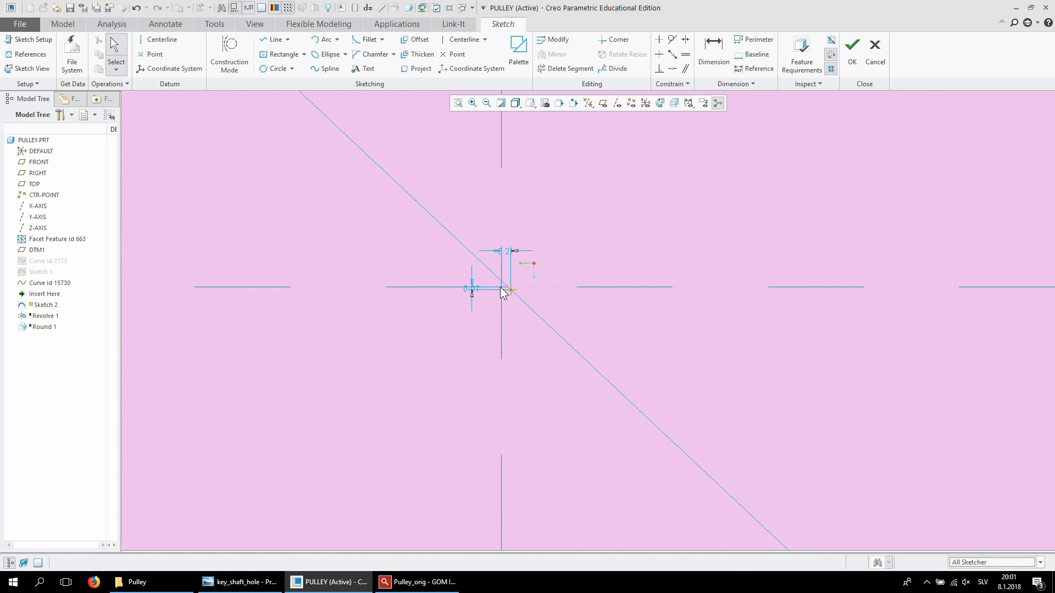
scroll(502, 291, "down", 6)
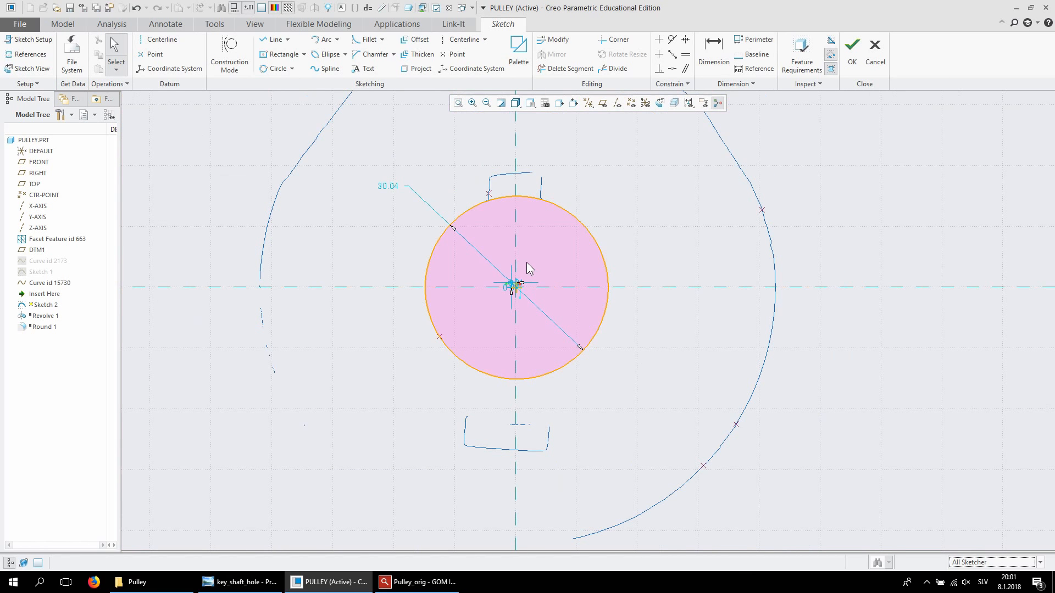
scroll(529, 275, "up", 8)
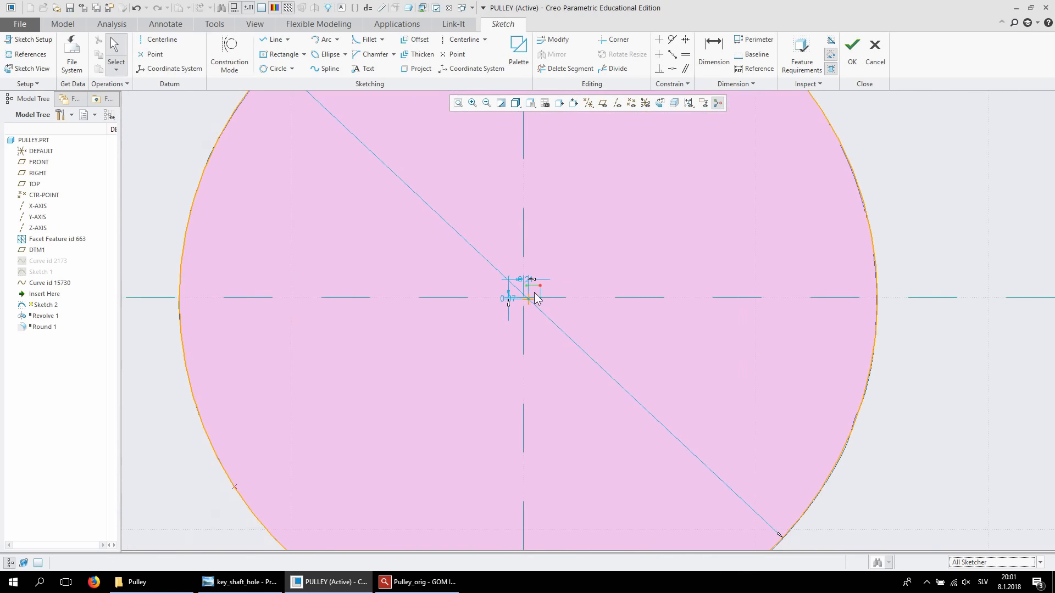
scroll(531, 301, "up", 2)
scroll(456, 292, "up", 3)
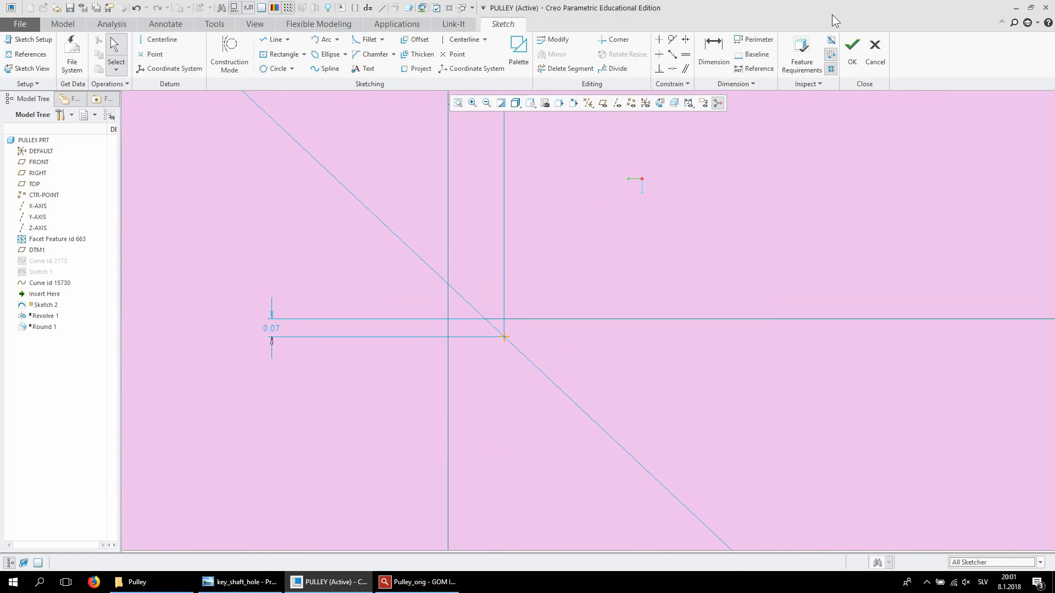
left_click(672, 70)
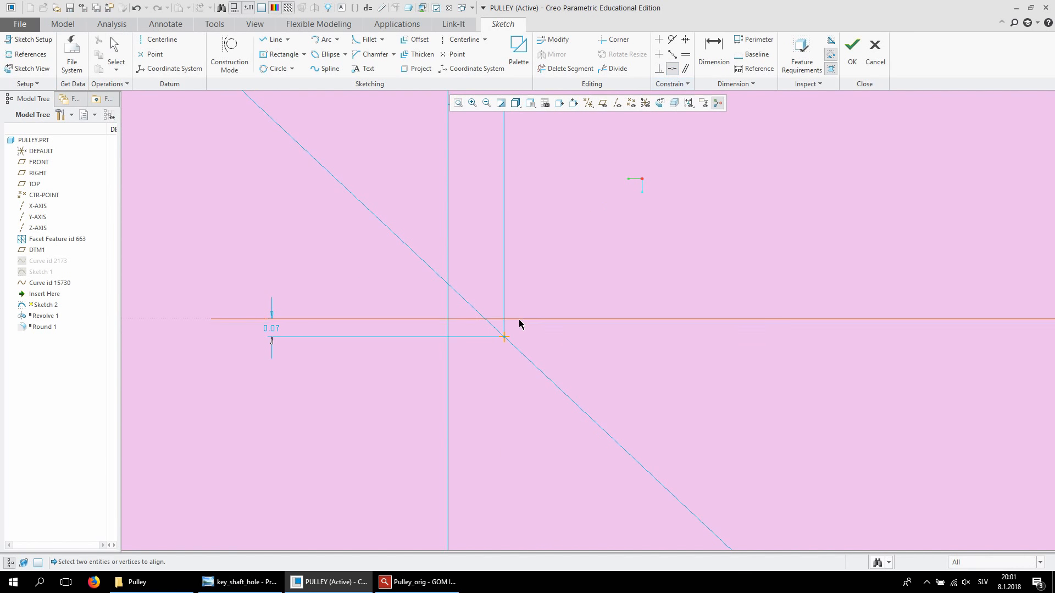
left_click(448, 370)
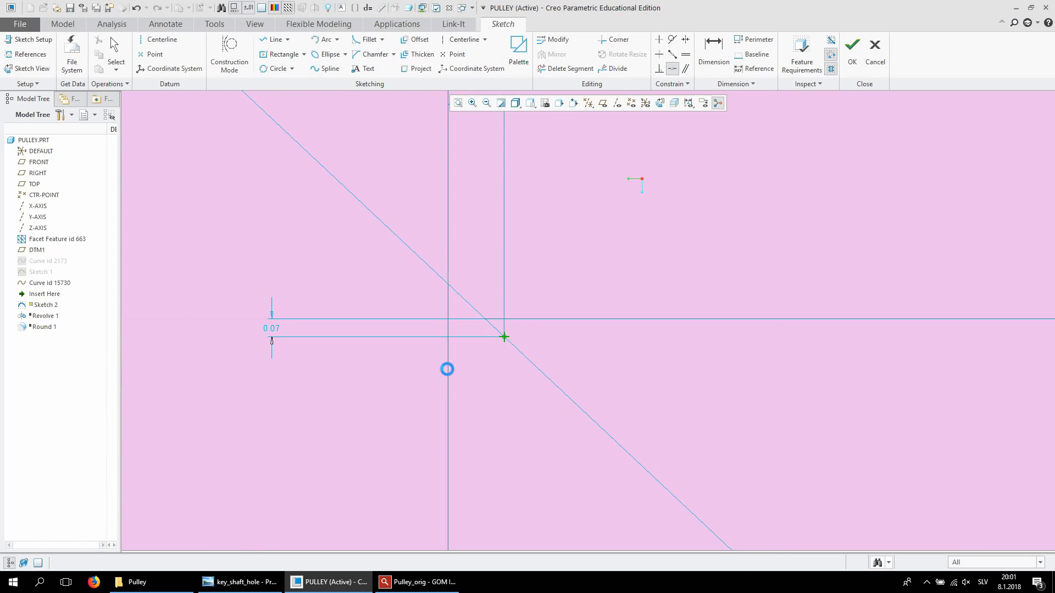
left_click(448, 337)
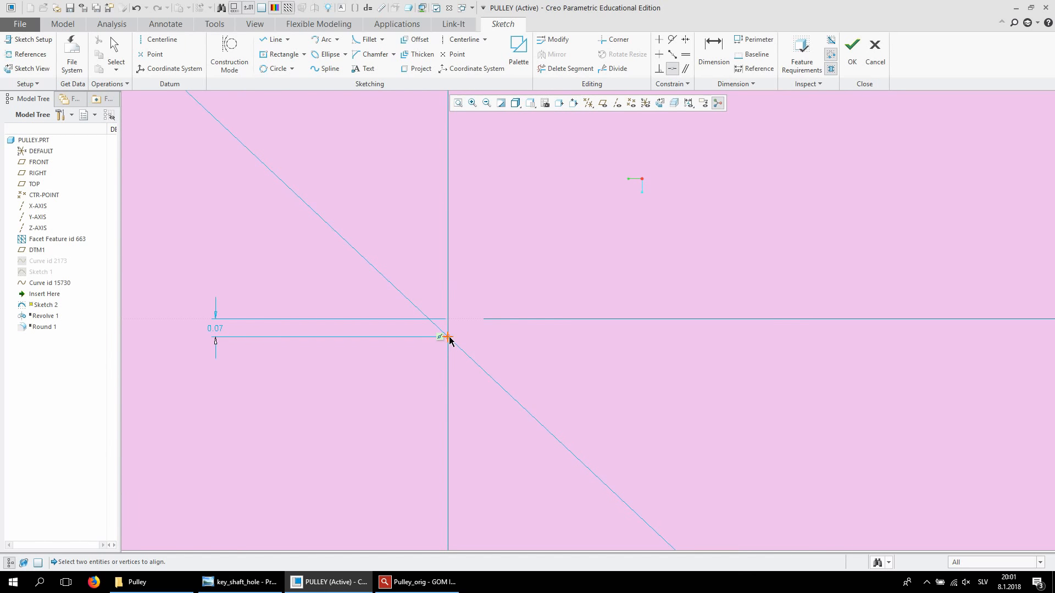
left_click(501, 321)
Compare the centred circle with the scanned bore outline and set its diameter to 30
scroll(619, 324, "up", 10)
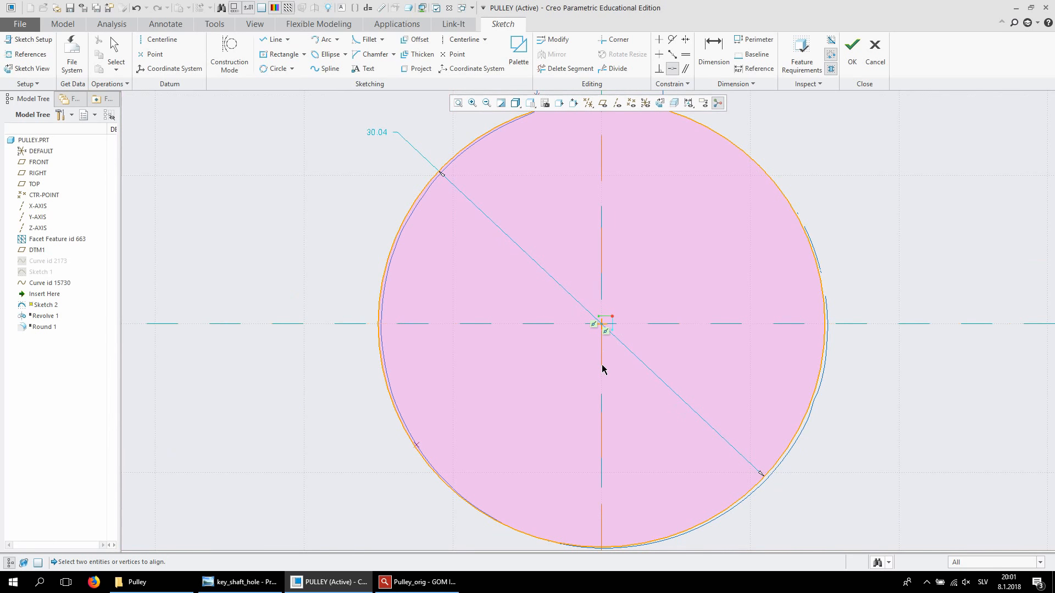
scroll(601, 352, "up", 4)
scroll(601, 347, "down", 3)
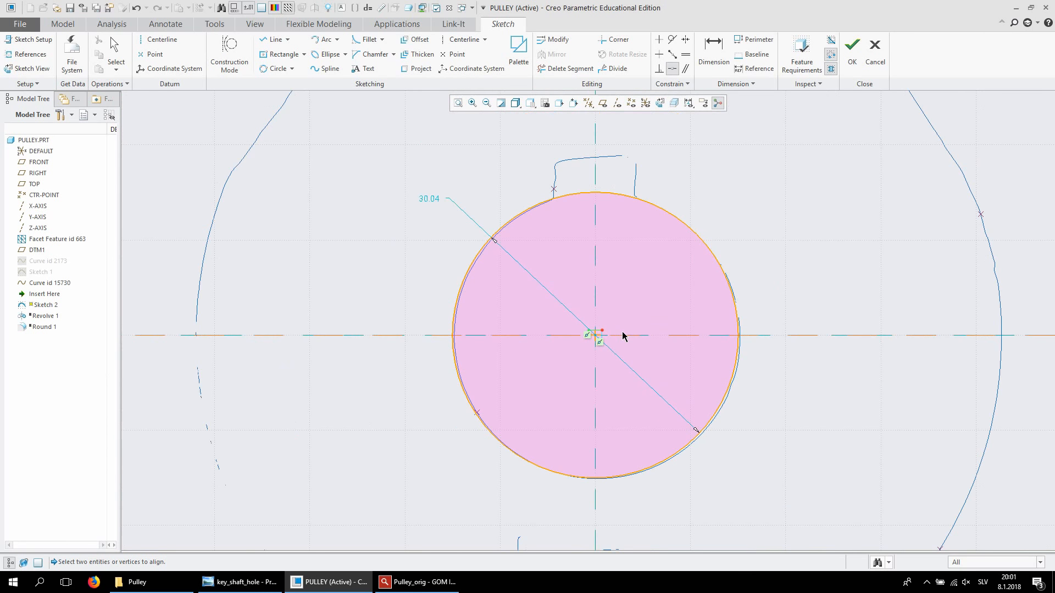
scroll(641, 401, "down", 1)
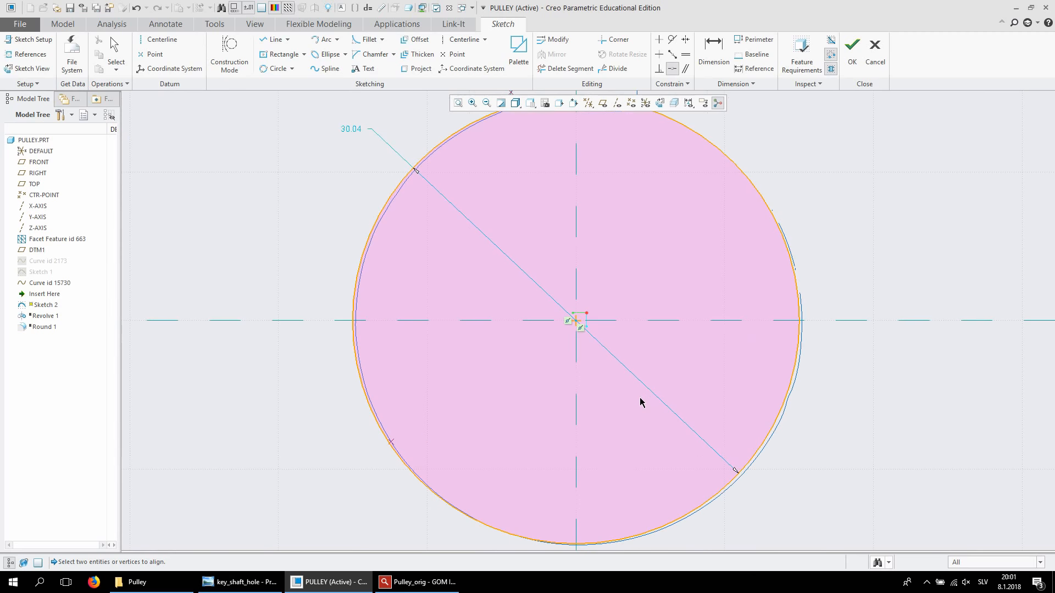
scroll(640, 403, "up", 2)
scroll(654, 362, "up", 1)
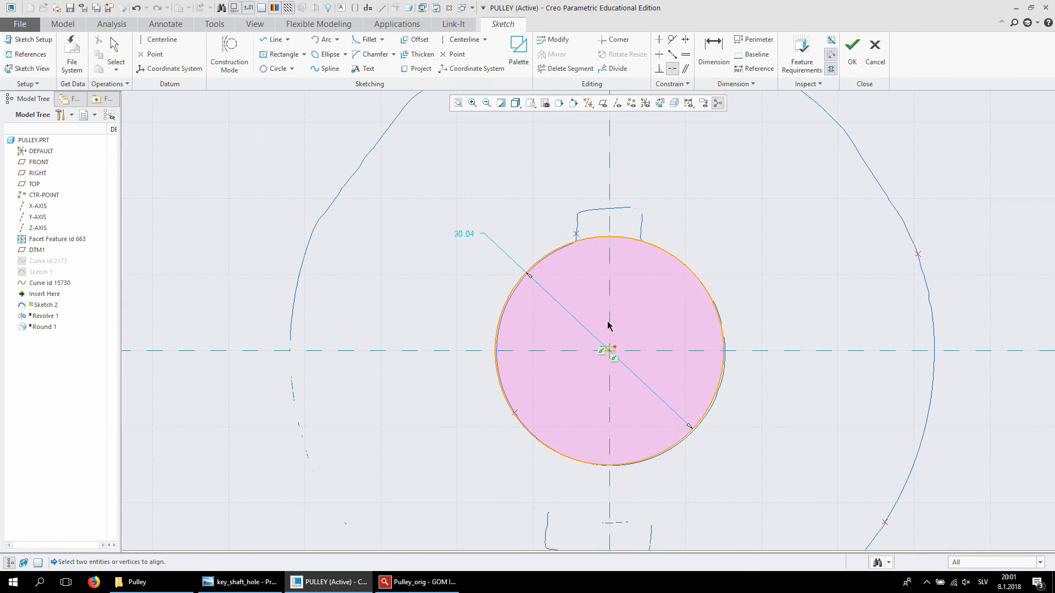
scroll(528, 270, "down", 1)
key("Escape")
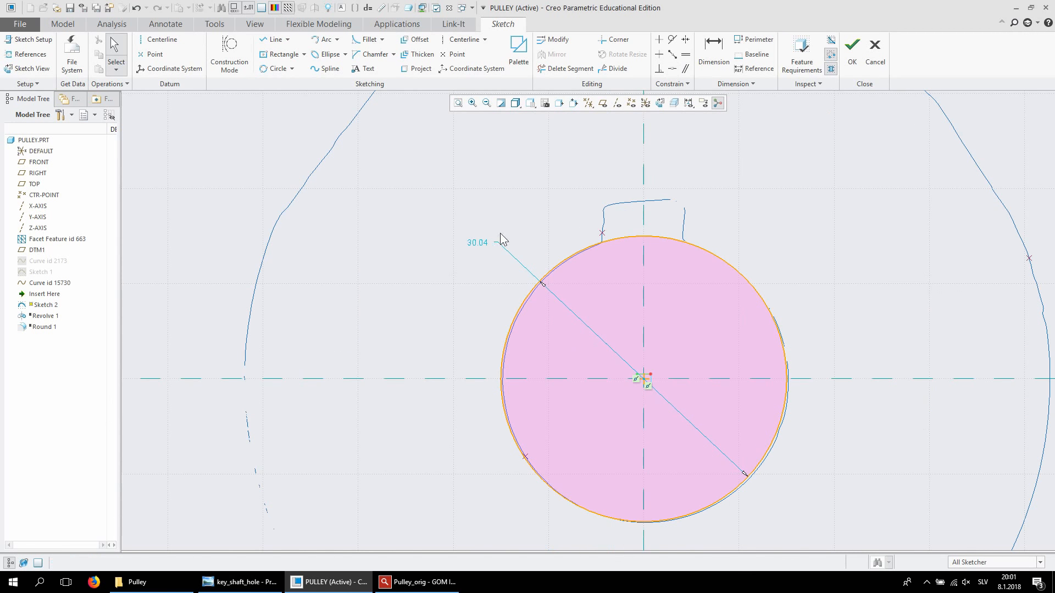
double_click(482, 242)
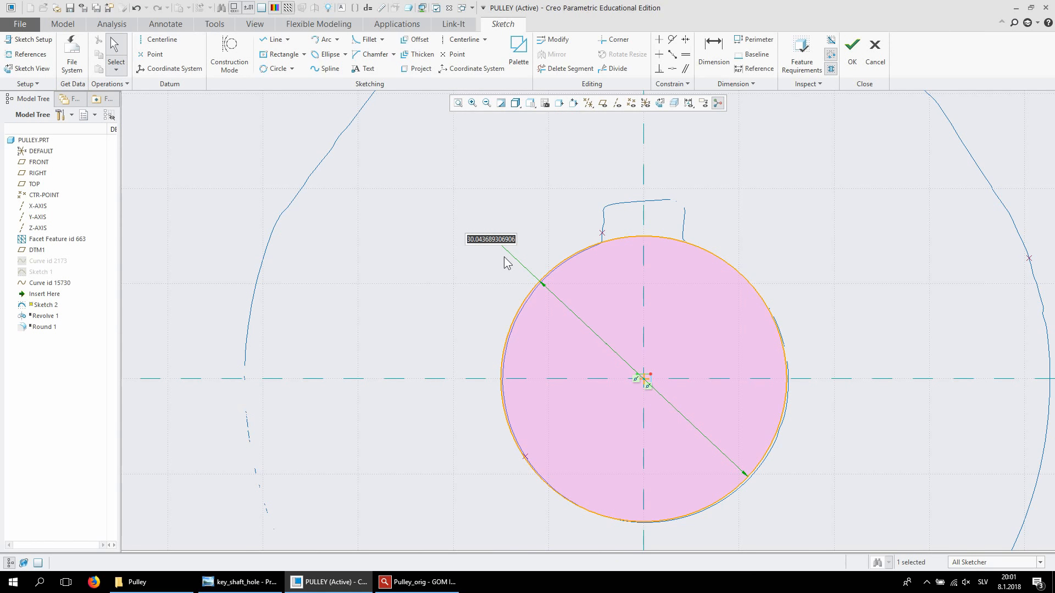
type("30")
key("Return")
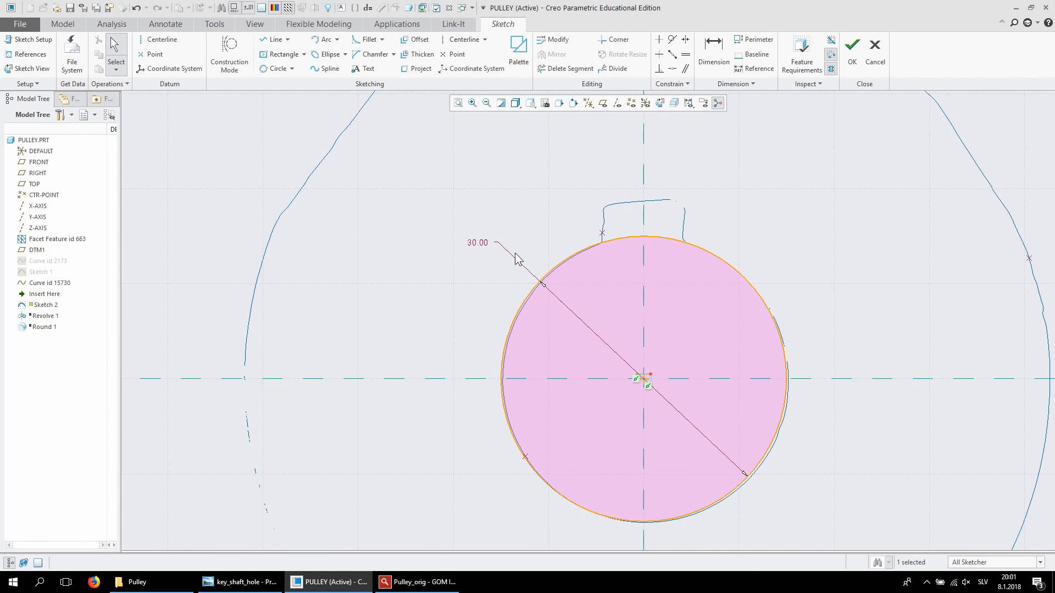
Switch to the key_shaft_hole image and look up the standard keyway dimensions for the 30 diameter bore
scroll(514, 255, "down", 2)
scroll(610, 267, "up", 2)
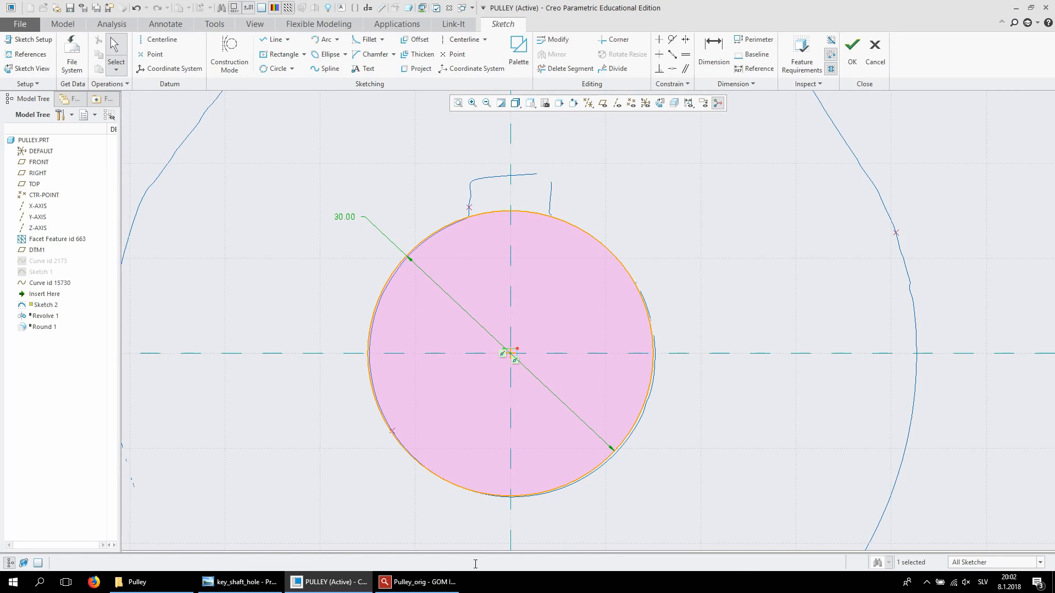
left_click(244, 581)
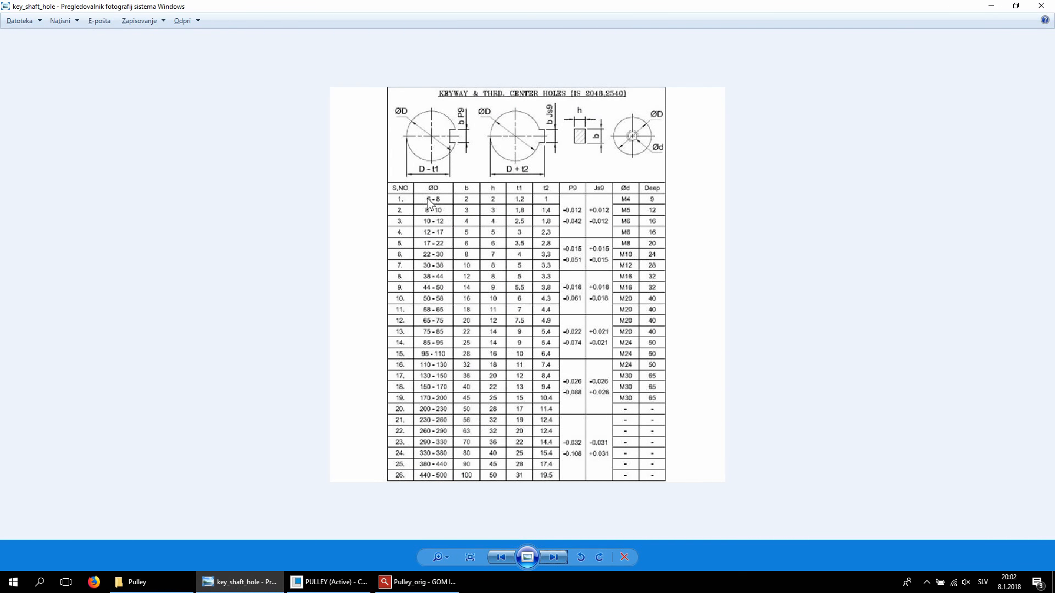
scroll(433, 272, "down", 1)
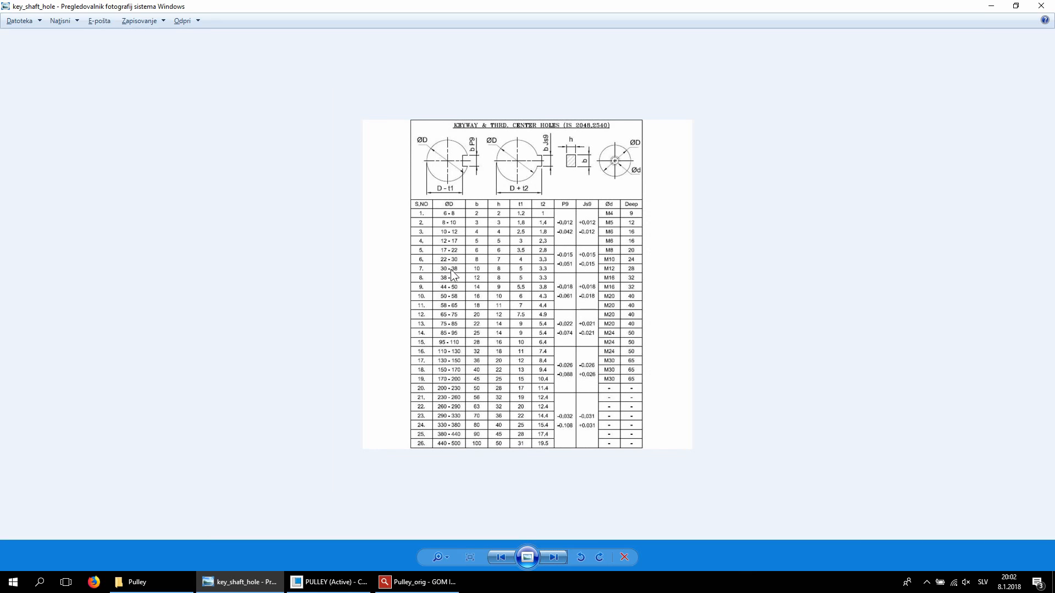
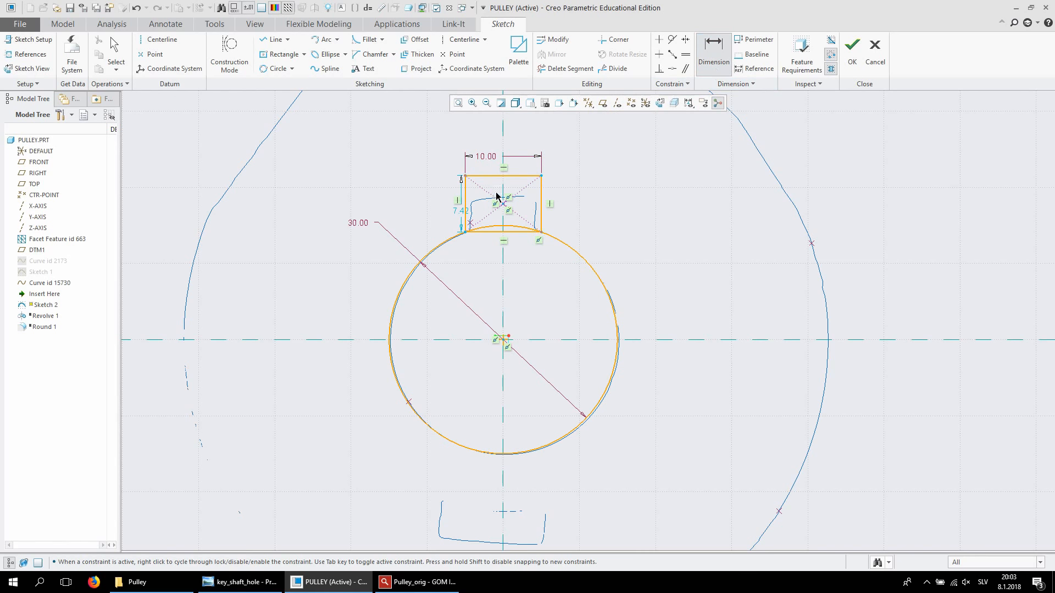
Dimension the height from the circle's lowest point to the keyway rectangle's top edge as 33.3, checking t2 in the key_shaft_hole table
left_click(490, 177)
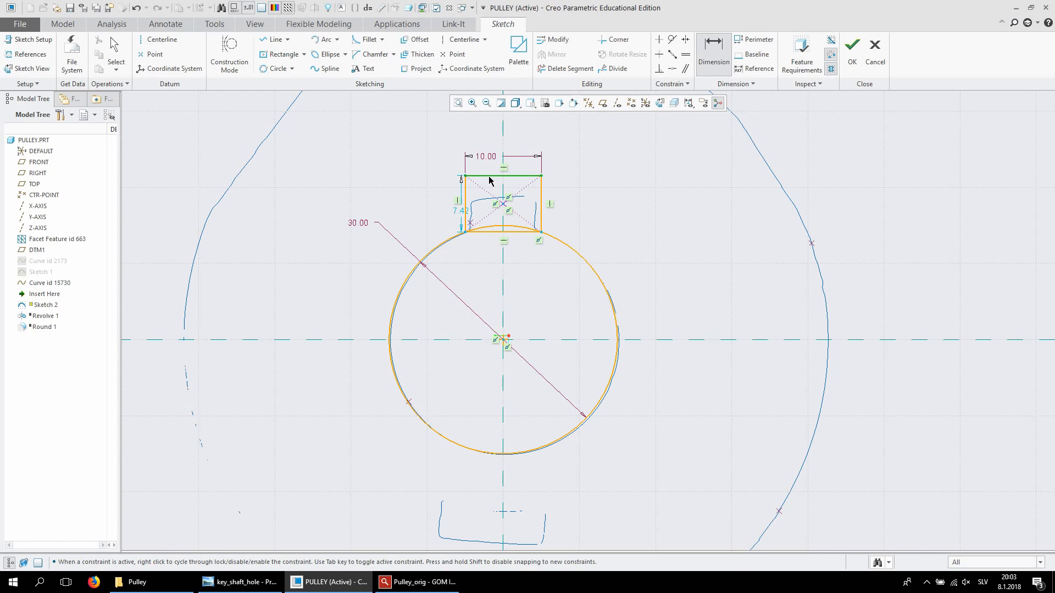
left_click(506, 454)
middle_click(661, 293)
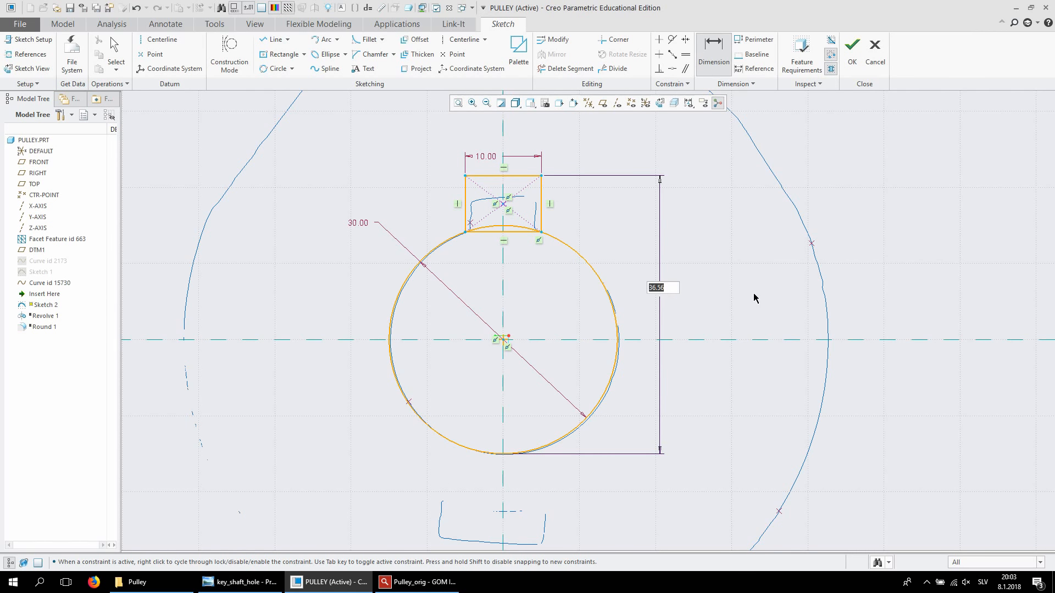
type("33.3")
left_click(230, 583)
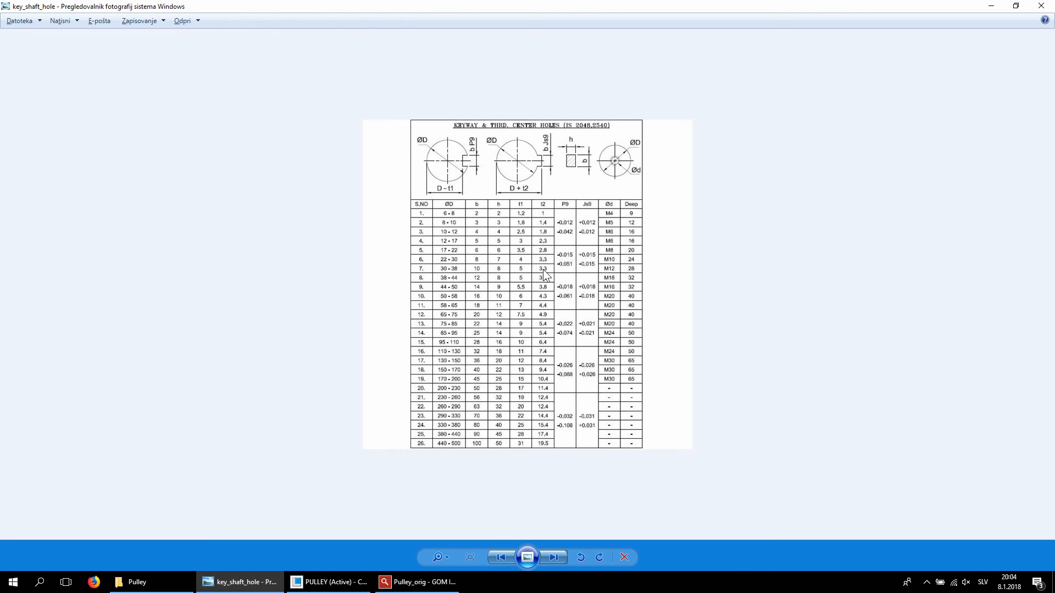
key("alt+Tab")
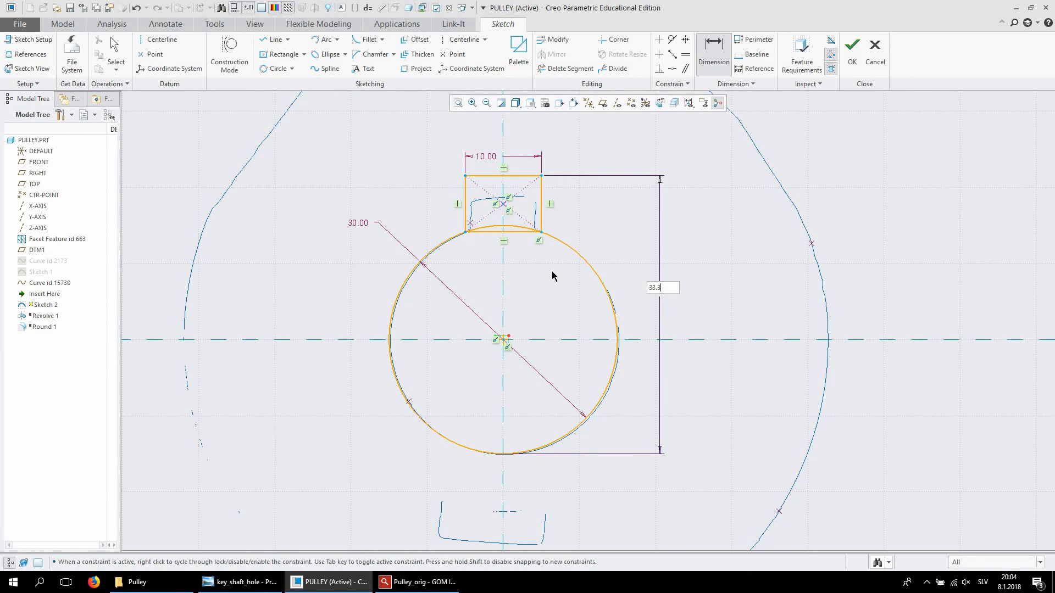
key("Return")
scroll(499, 233, "down", 3)
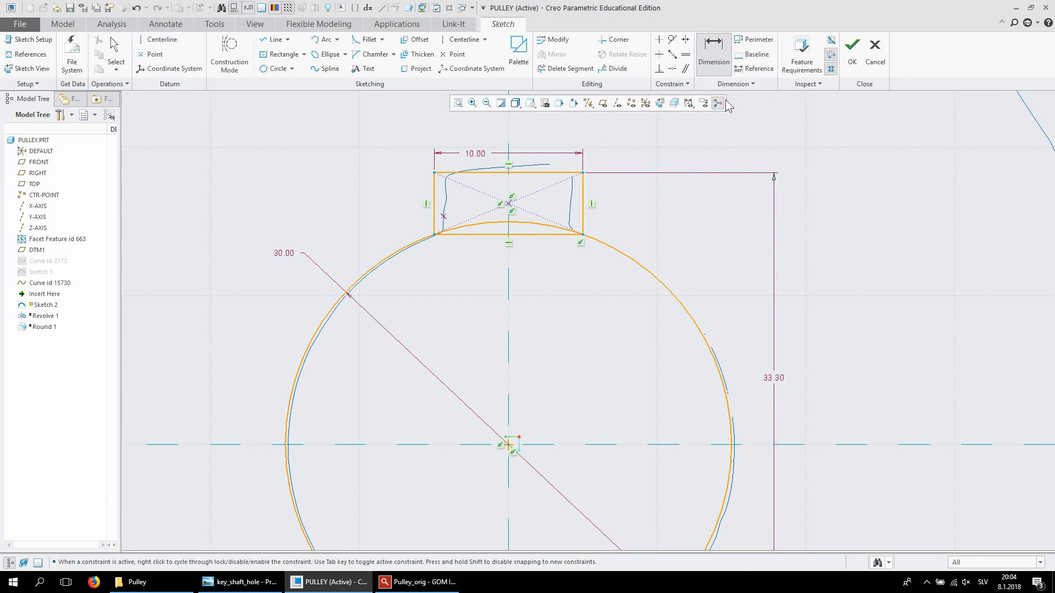
Trim away the rectangle's bottom edge and the circle's arc inside the keyway to form one bore-and-keyway outline
left_click(557, 69)
left_click(485, 235)
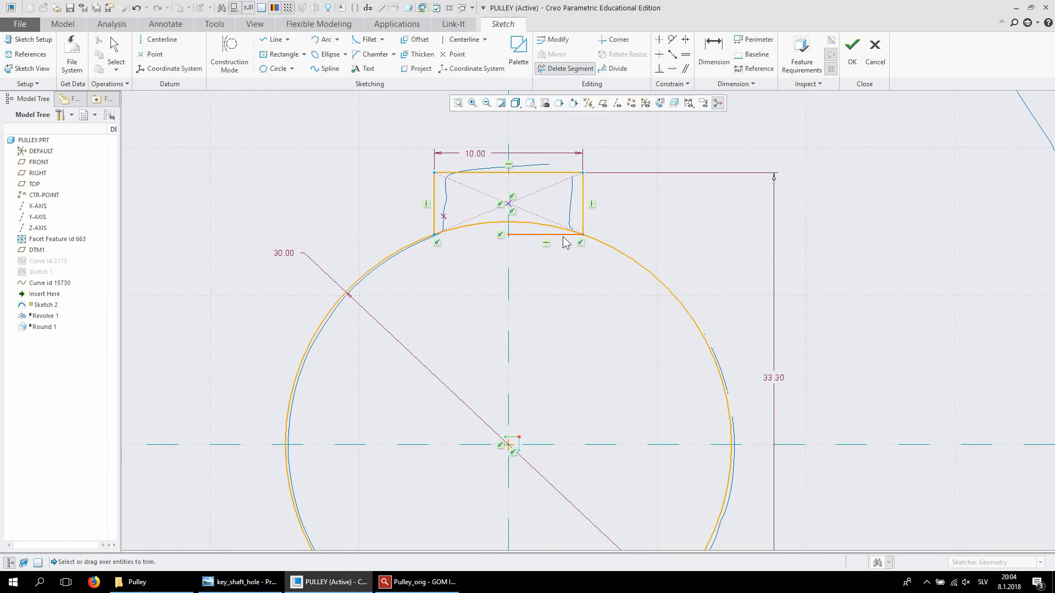
left_click(547, 234)
left_click(478, 229)
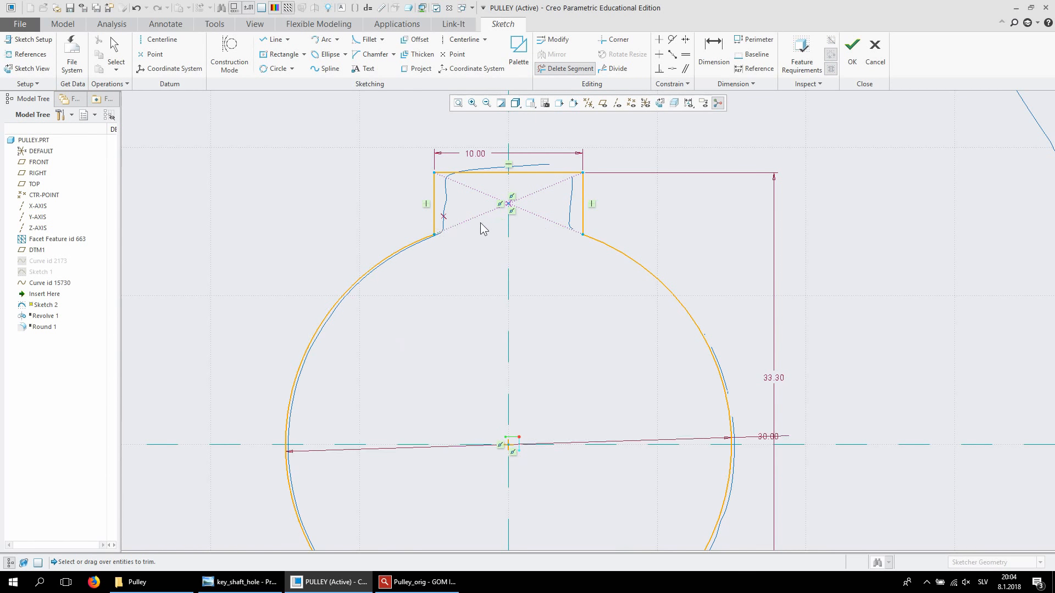
scroll(598, 230, "up", 3)
middle_click(654, 218)
scroll(653, 219, "down", 1)
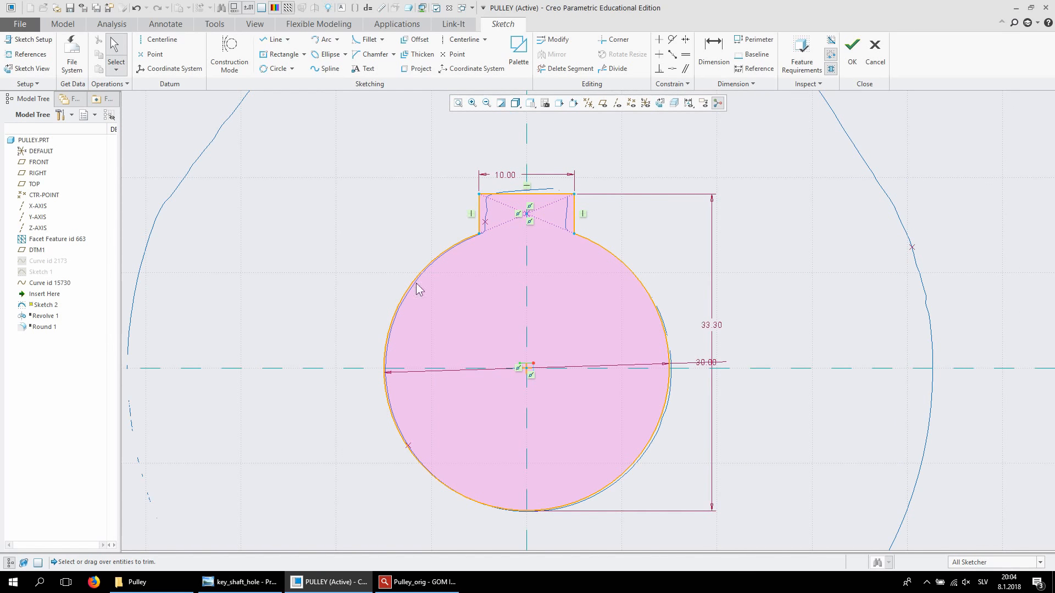
Finish the bore-and-keyway sketch and hide the section curve, Curve id 15730
left_click(853, 51)
left_click(744, 253)
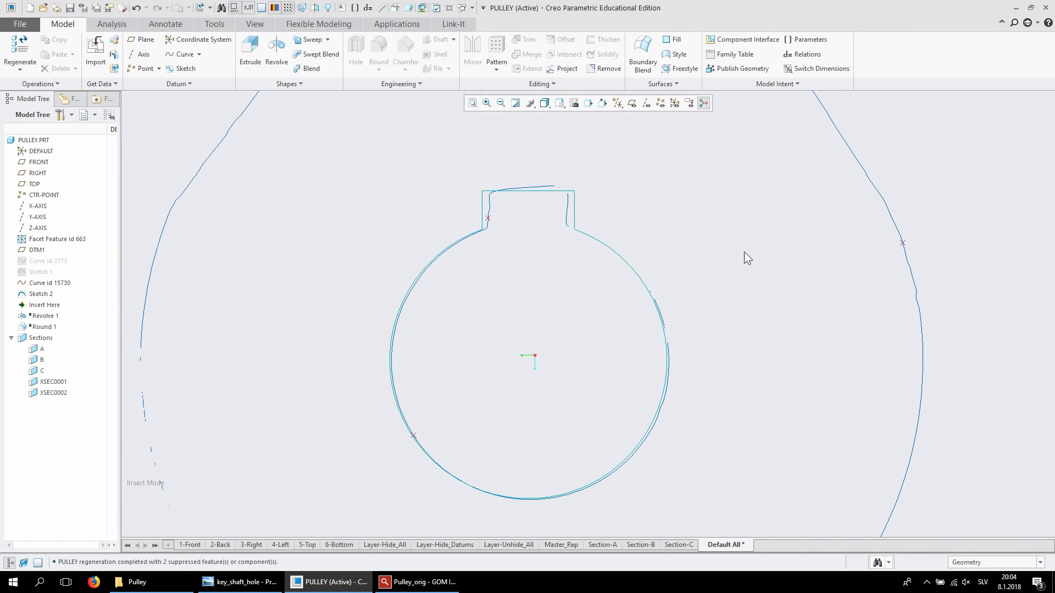
scroll(744, 252, "down", 2)
scroll(743, 246, "up", 3)
scroll(742, 236, "down", 5)
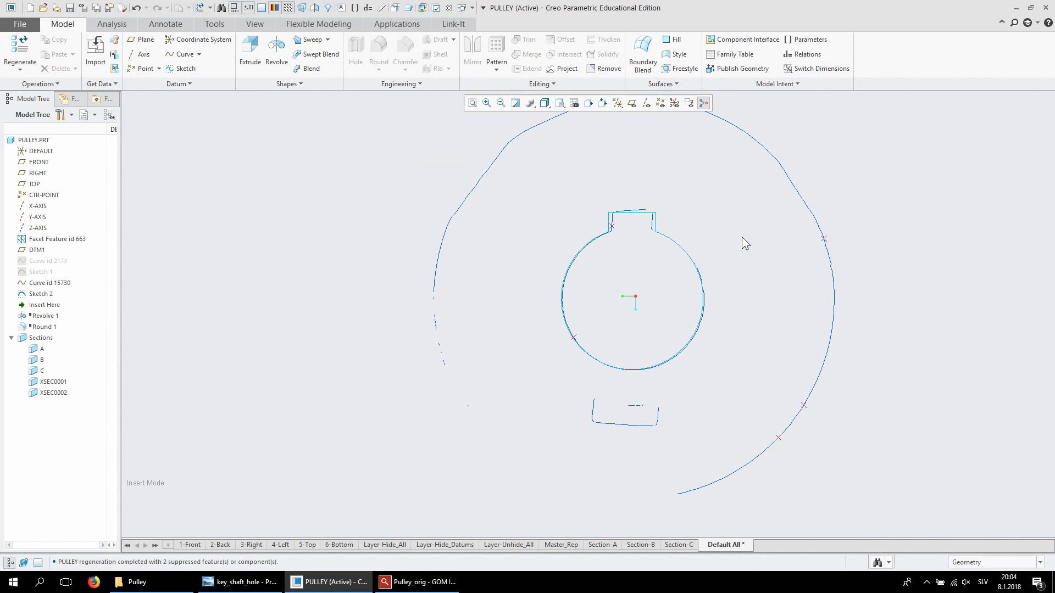
scroll(744, 243, "up", 1)
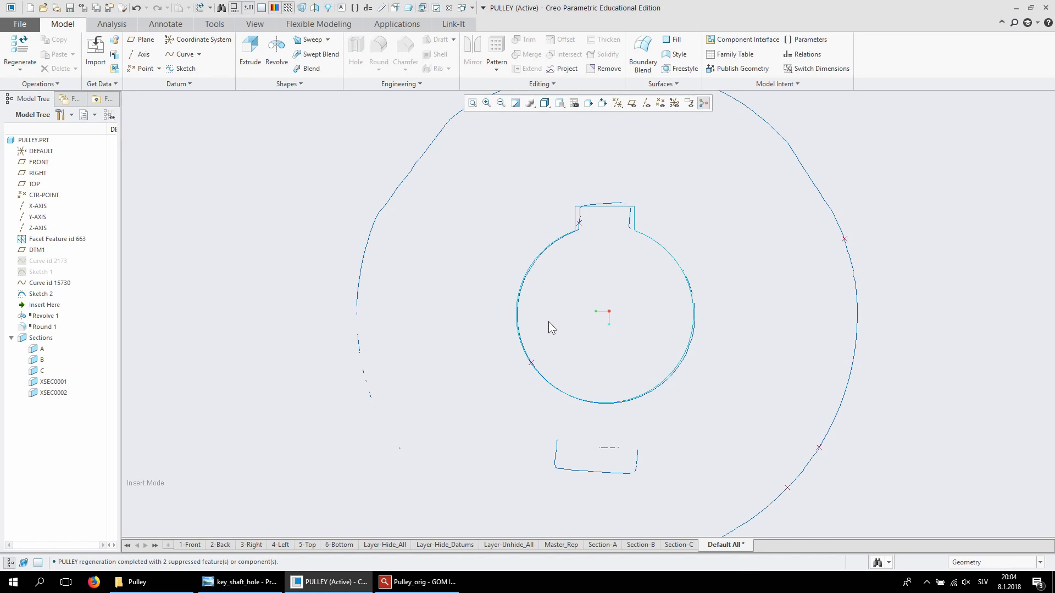
left_click(64, 284)
right_click(64, 285)
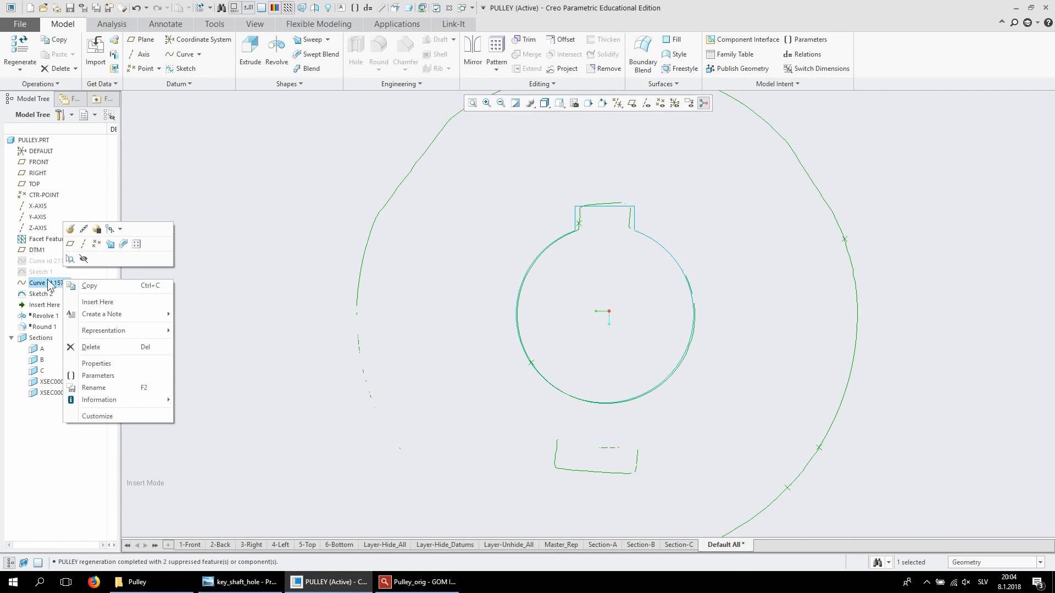
left_click(85, 259)
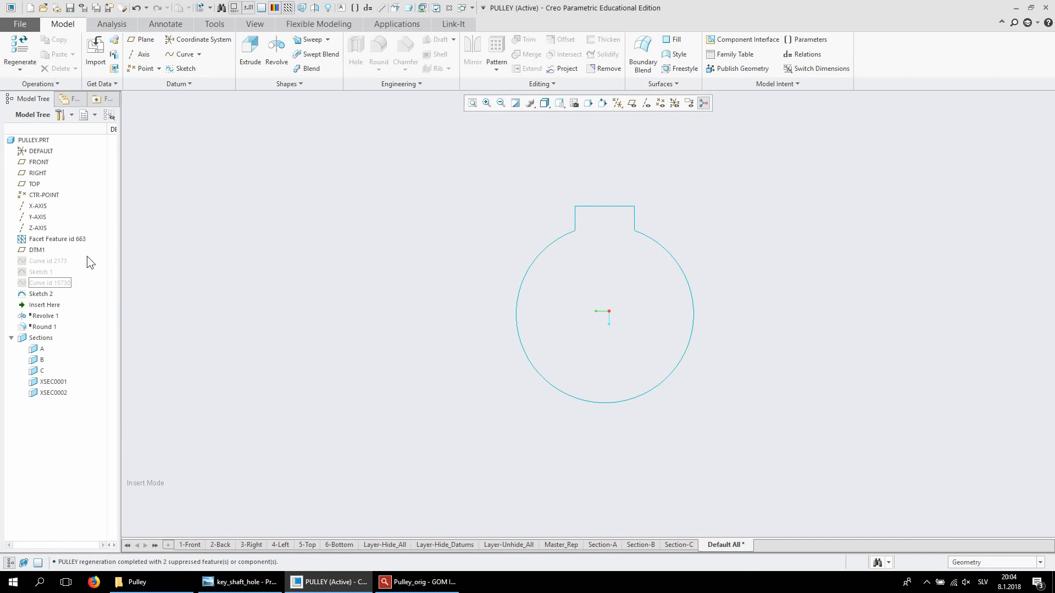
Move the insertion point below Round 1 to restore the pulley body, and select Sketch 2 with the bore outline
left_click(51, 305)
left_click_drag(52, 306, 55, 326)
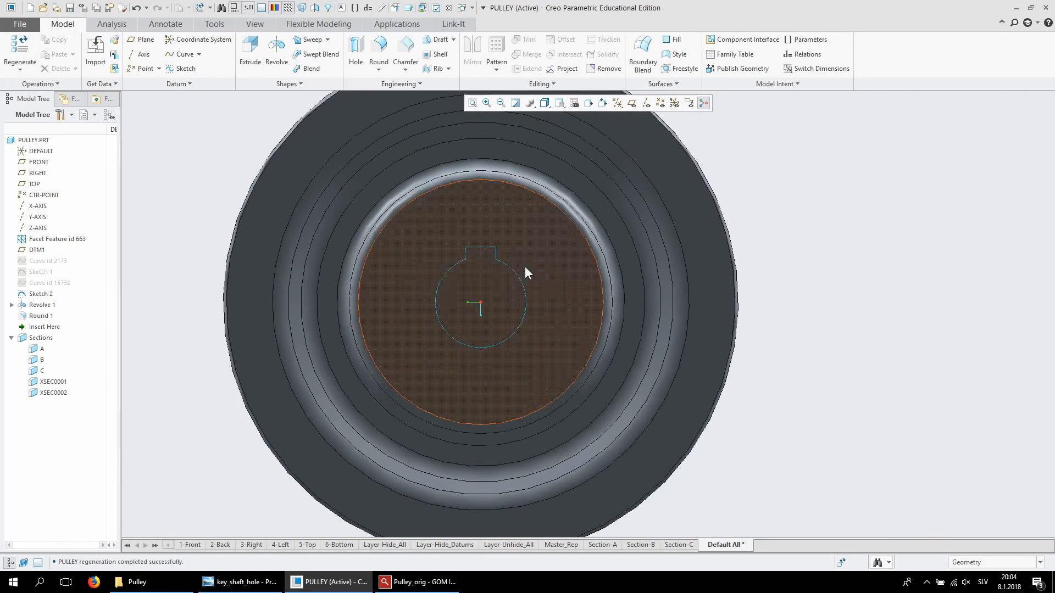
middle_click_drag(525, 273, 475, 279)
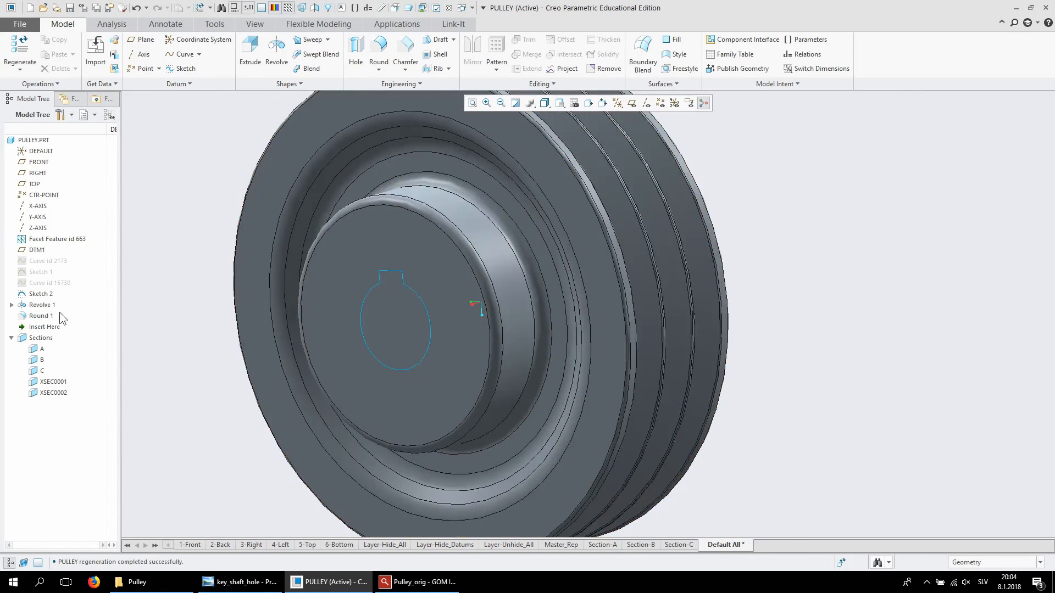
left_click(43, 297)
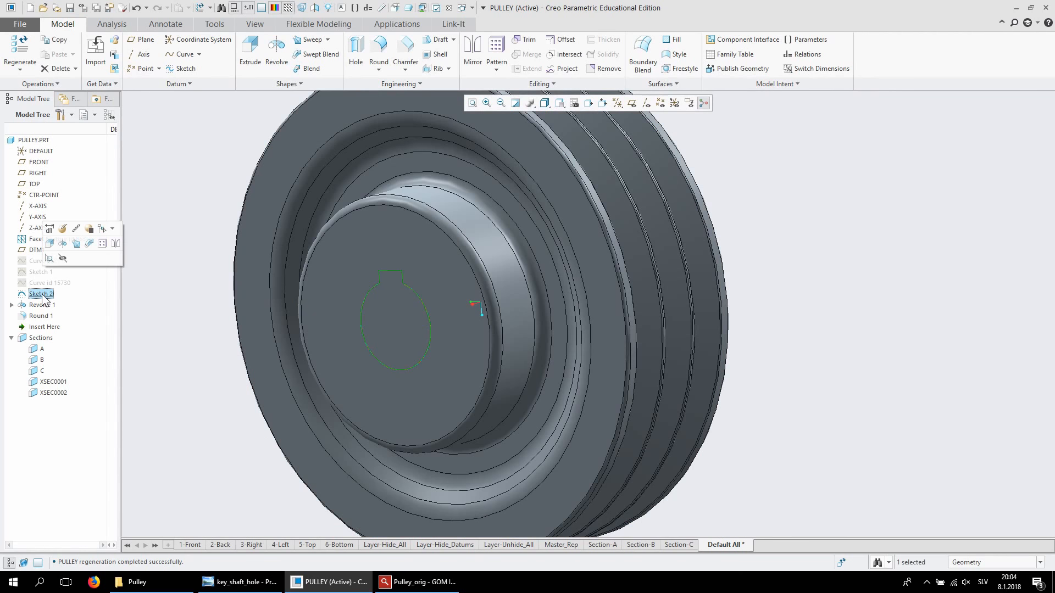
Extrude Sketch 2 as a material-removing cut into the hub with Through All depth to make the keyed bore
left_click(250, 50)
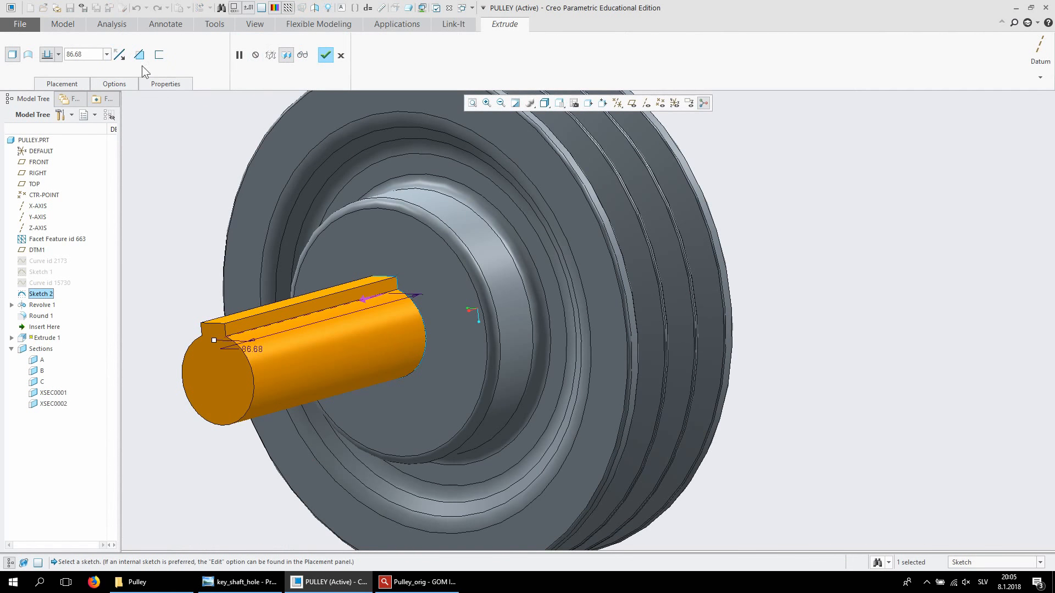
left_click(140, 56)
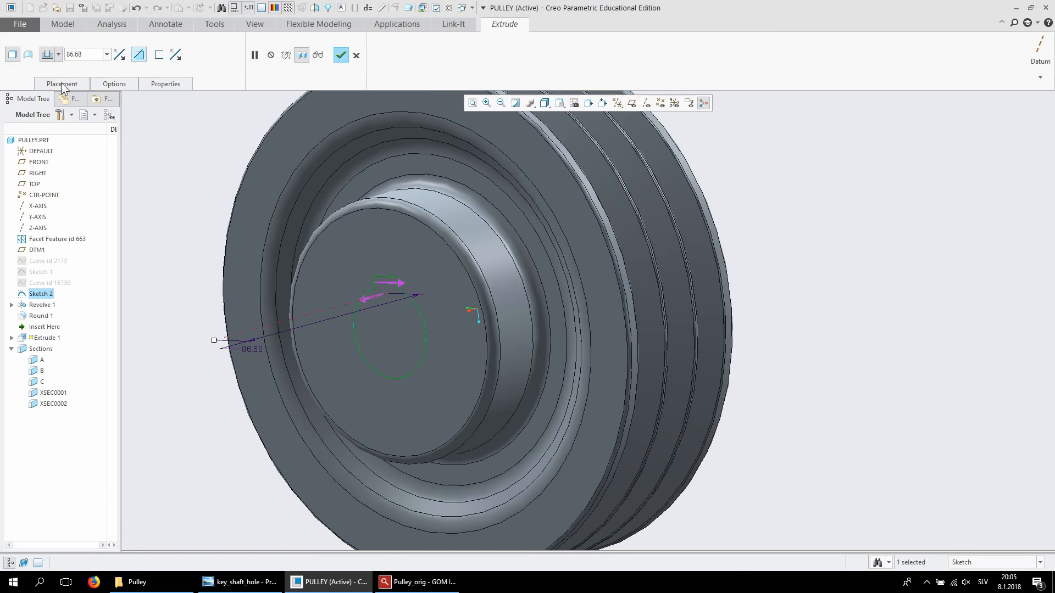
left_click(119, 55)
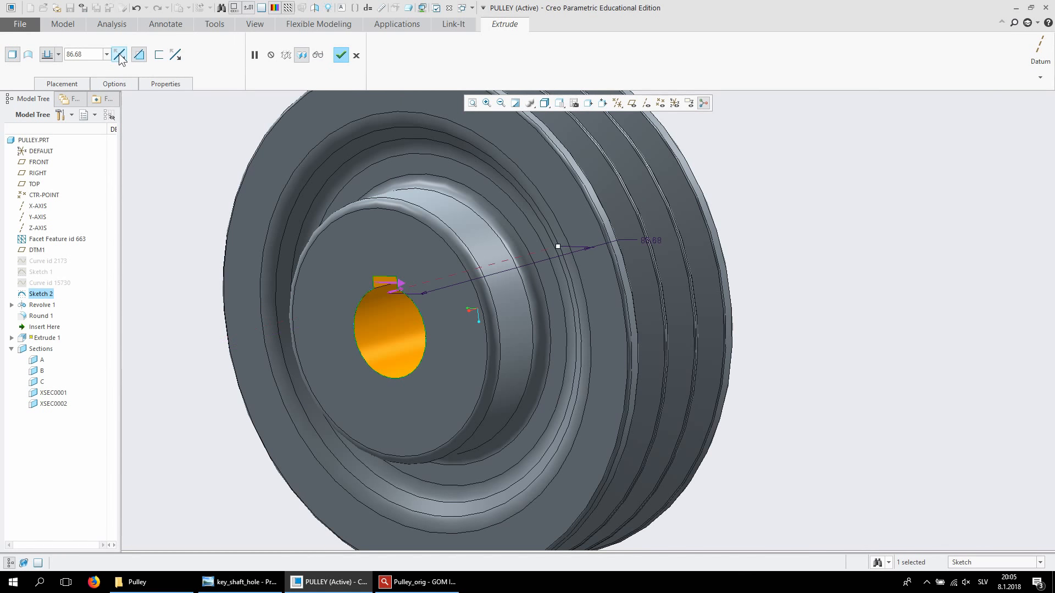
left_click(57, 54)
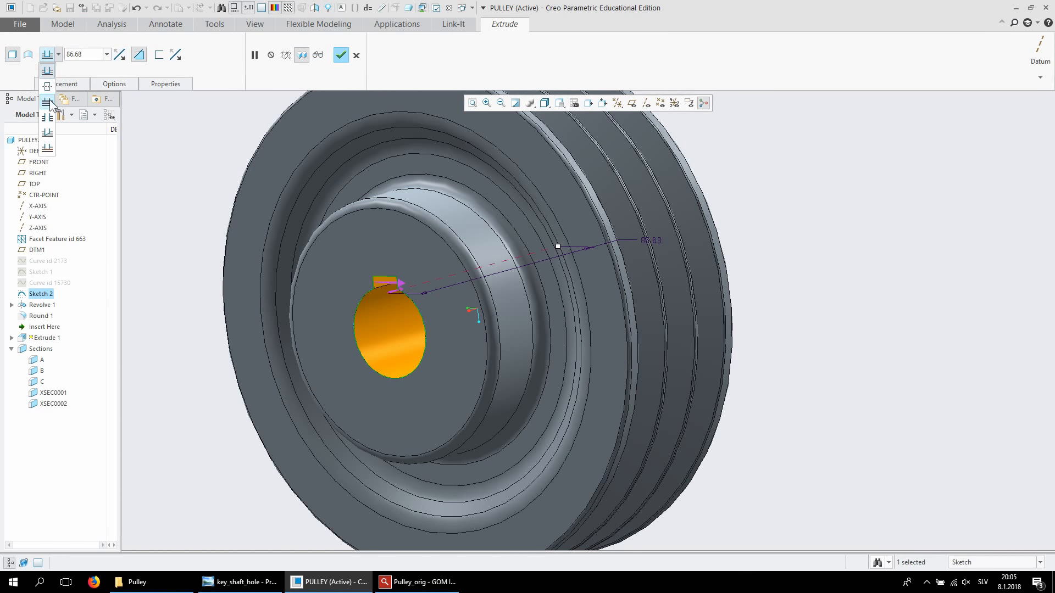
left_click(49, 117)
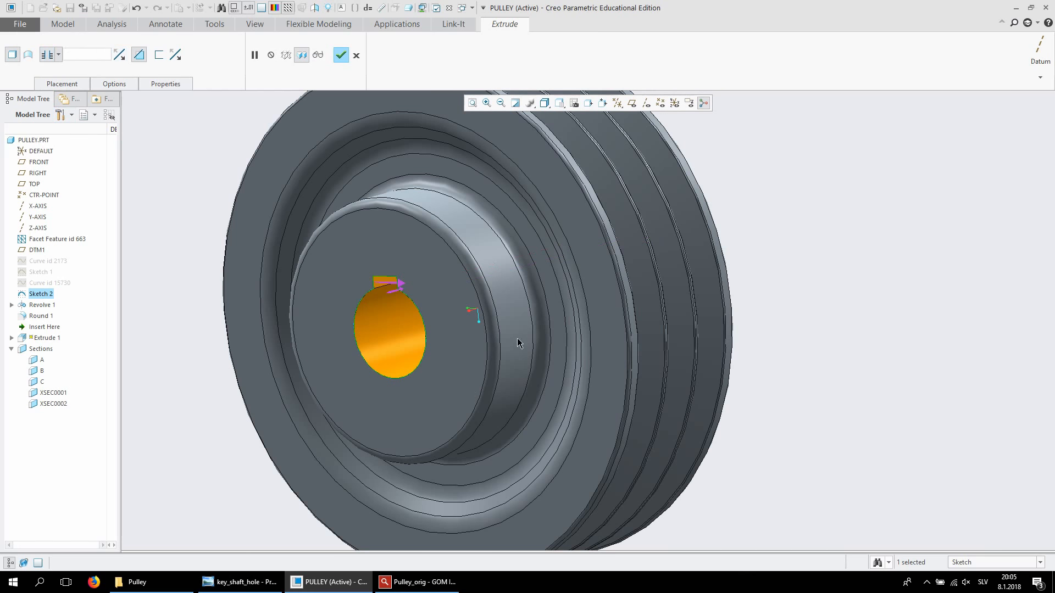
middle_click_drag(501, 340, 432, 251)
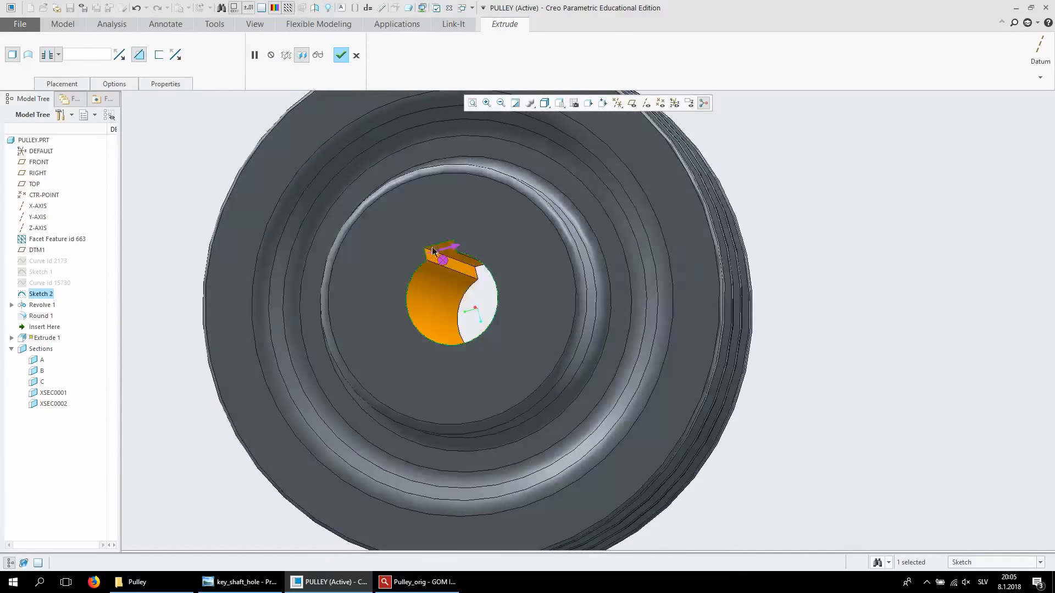
left_click(340, 55)
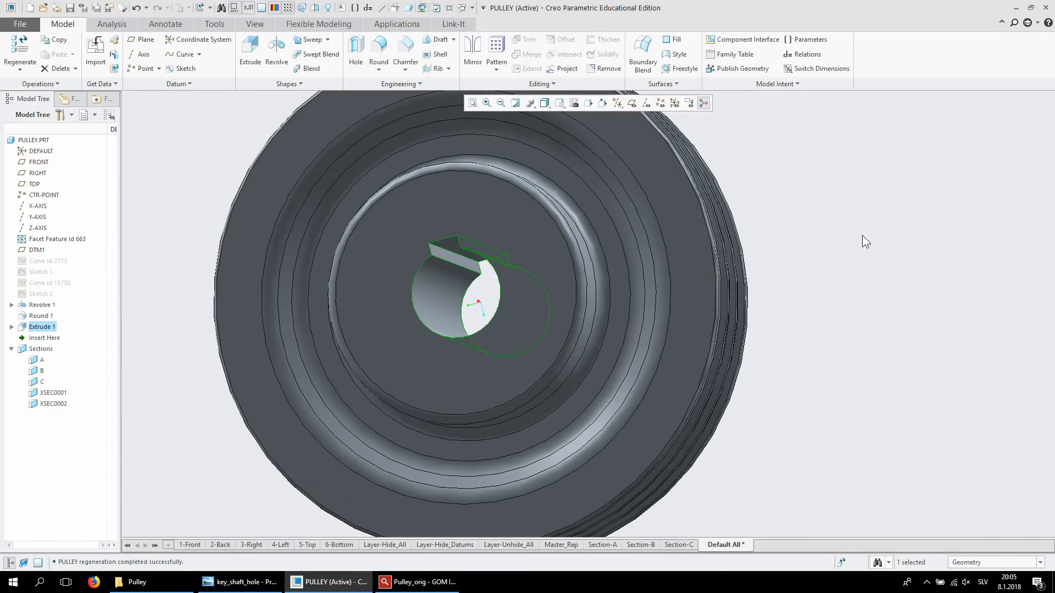
left_click(862, 235)
Unhide the scanned facet feature and move the insertion point above Revolve 1 so only the mesh remains
scroll(808, 308, "up", 2)
scroll(808, 311, "down", 4)
mouse_move(807, 313)
middle_mouse_down()
mouse_move(595, 263)
mouse_move(651, 324)
mouse_move(626, 256)
mouse_move(624, 298)
mouse_move(636, 314)
middle_mouse_up()
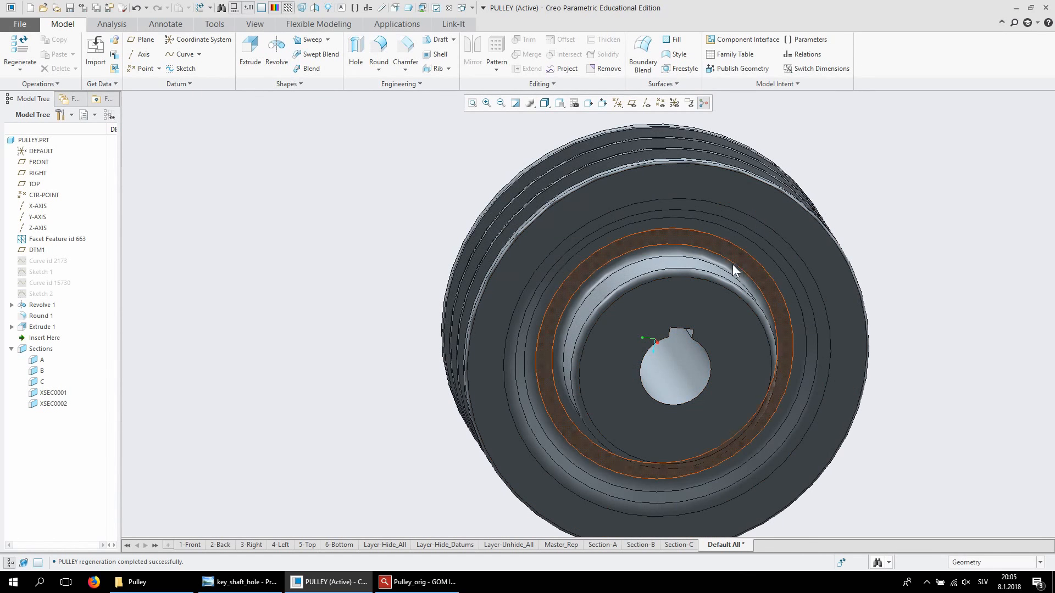
mouse_move(732, 271)
middle_mouse_down()
mouse_move(722, 191)
mouse_move(744, 182)
mouse_move(732, 219)
mouse_move(713, 232)
mouse_move(736, 238)
middle_mouse_up()
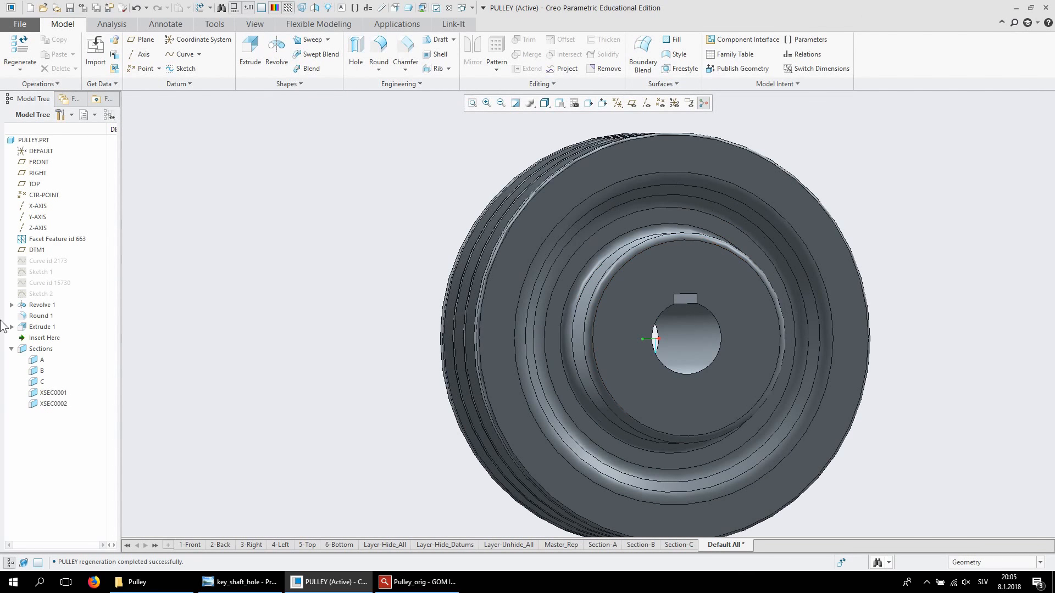
right_click(77, 239)
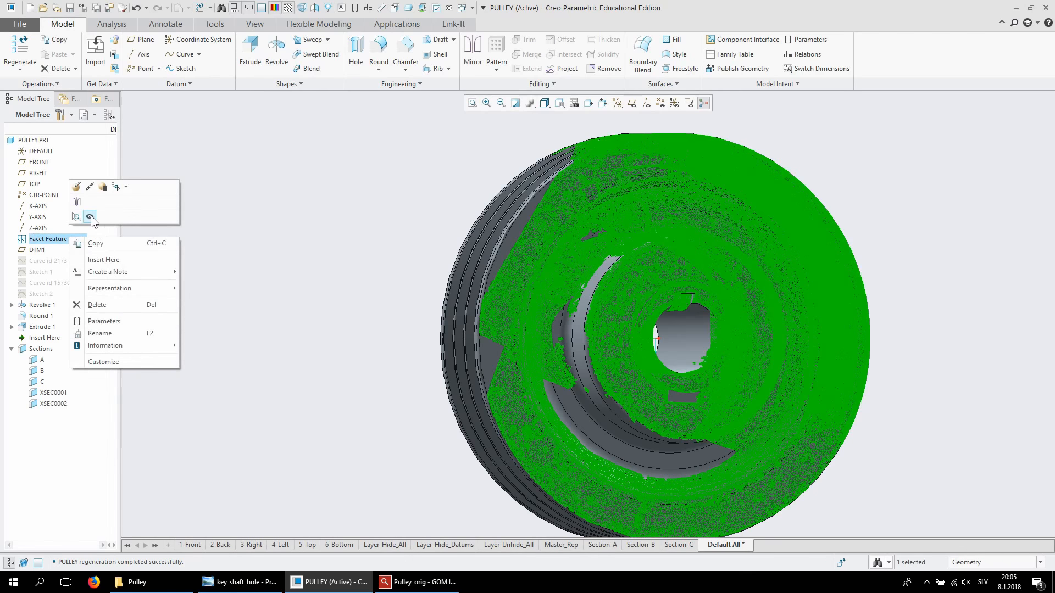
left_click(90, 216)
left_click(377, 235)
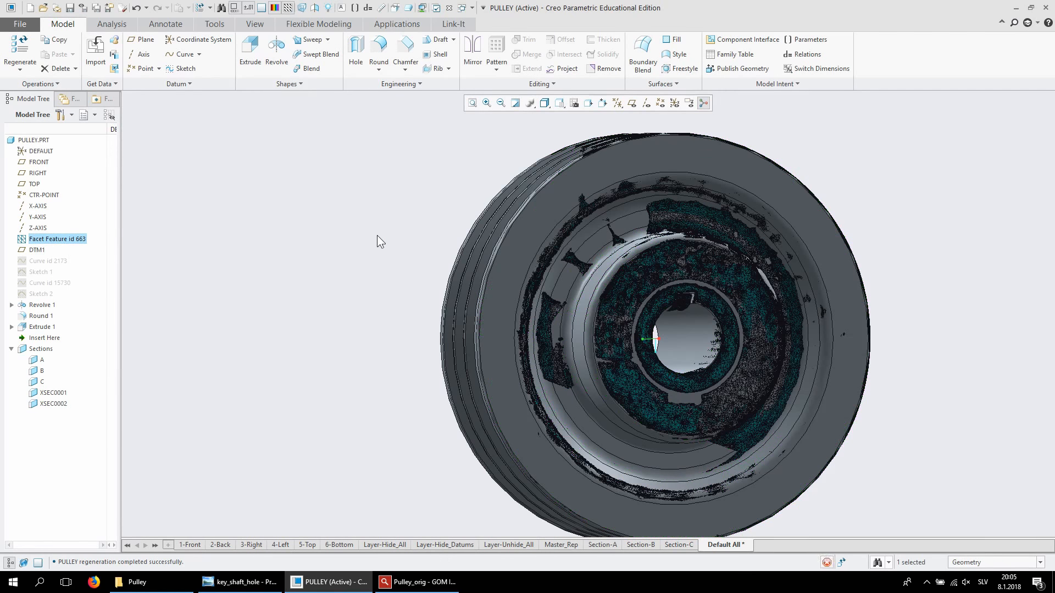
left_click_drag(34, 338, 35, 299)
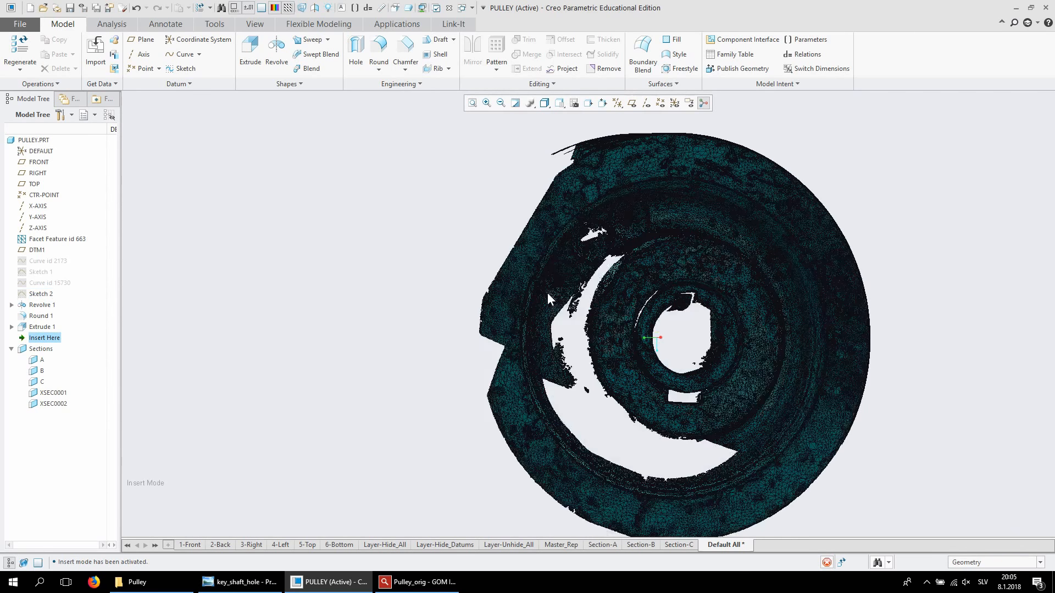
Turn on the display of datum planes over the scanned mesh near the round recesses
scroll(687, 258, "up", 3)
middle_click_drag(681, 247, 574, 224)
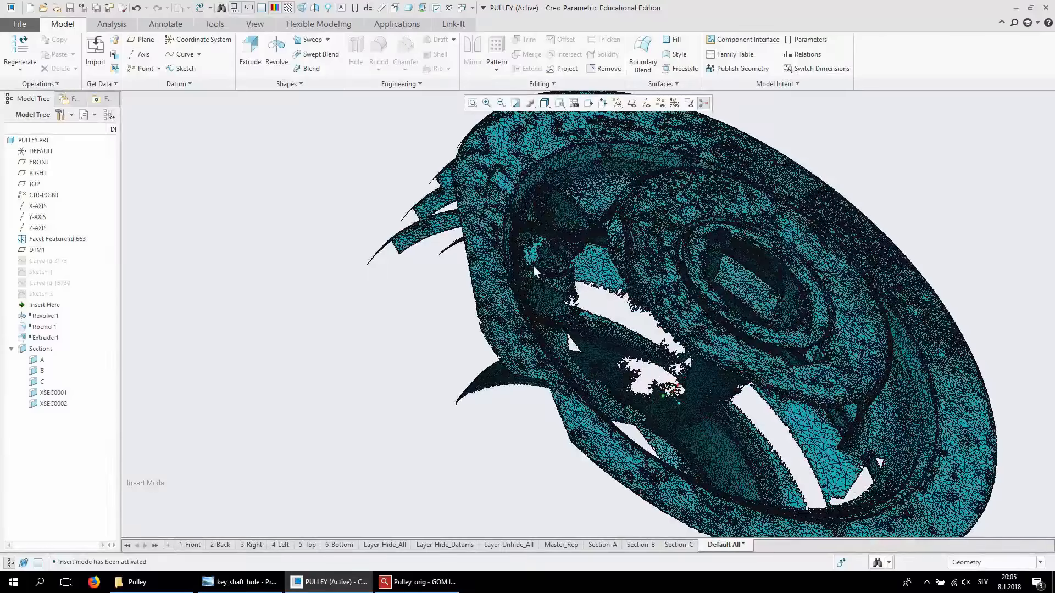
middle_click_drag(537, 303, 509, 331)
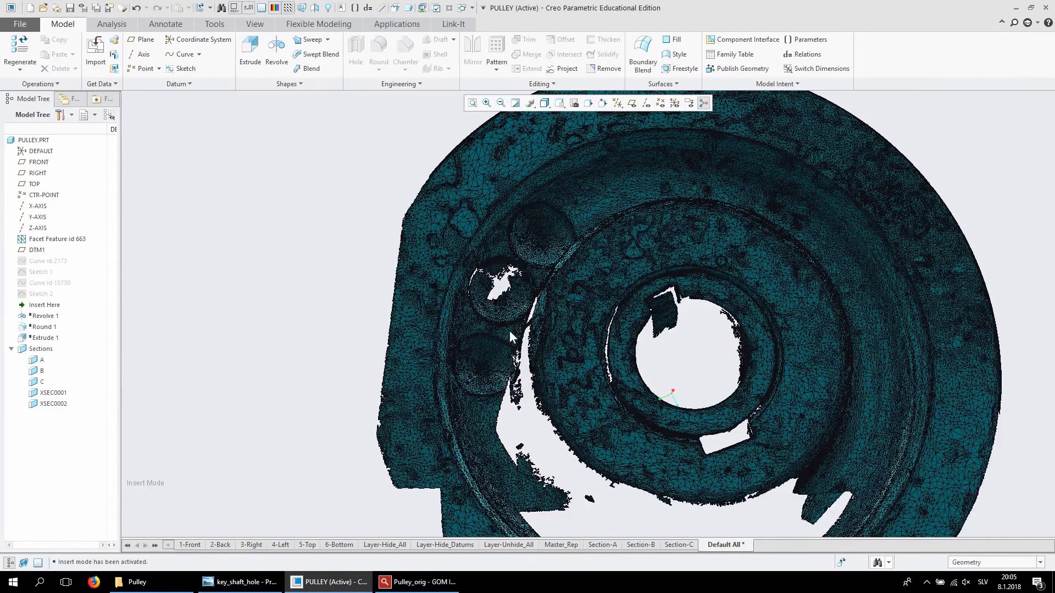
middle_click_drag(541, 315, 548, 309)
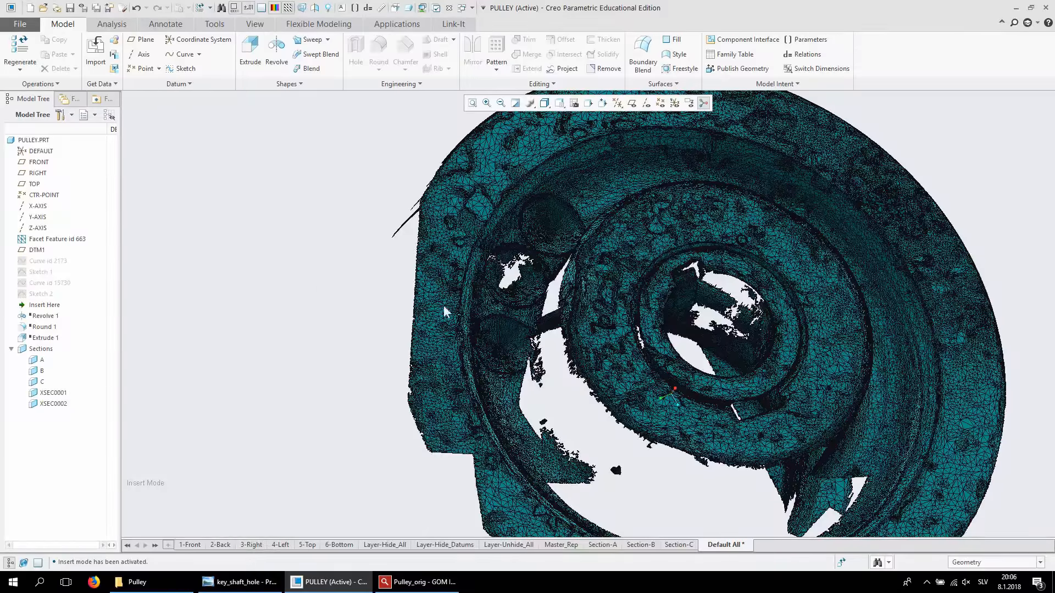
left_click(632, 103)
middle_click_drag(731, 346, 742, 358)
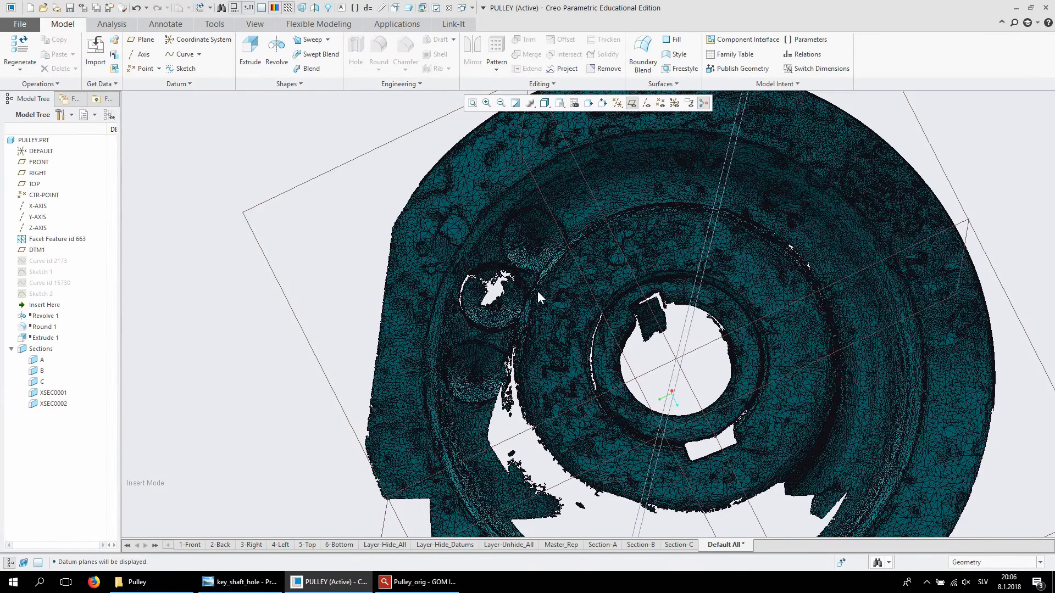
middle_click_drag(569, 282, 584, 304)
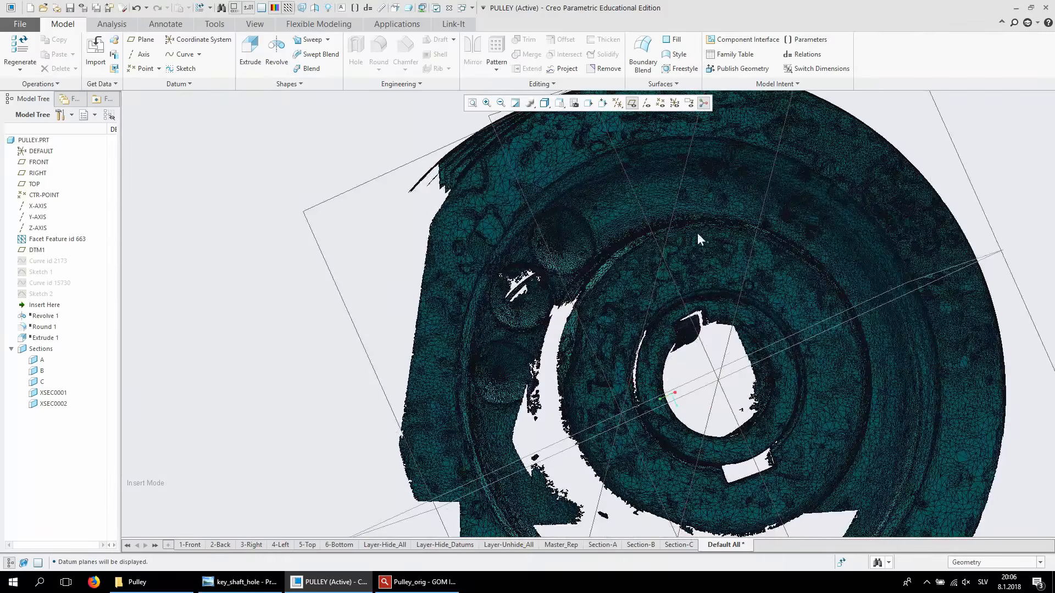
Turn on the display of datum axes over the scanned mesh
scroll(697, 233, "up", 5)
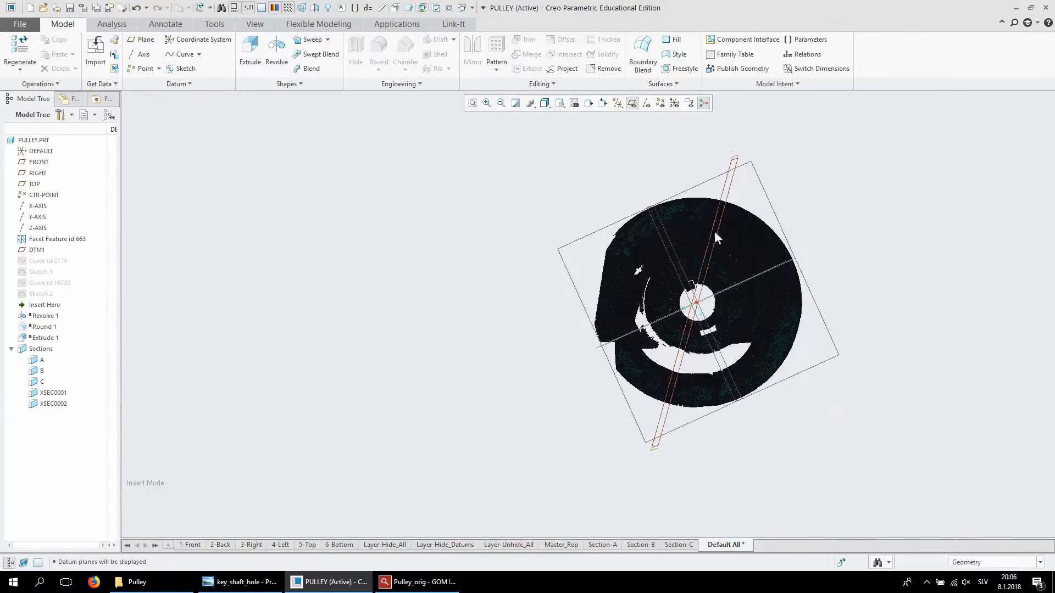
scroll(671, 278, "down", 3)
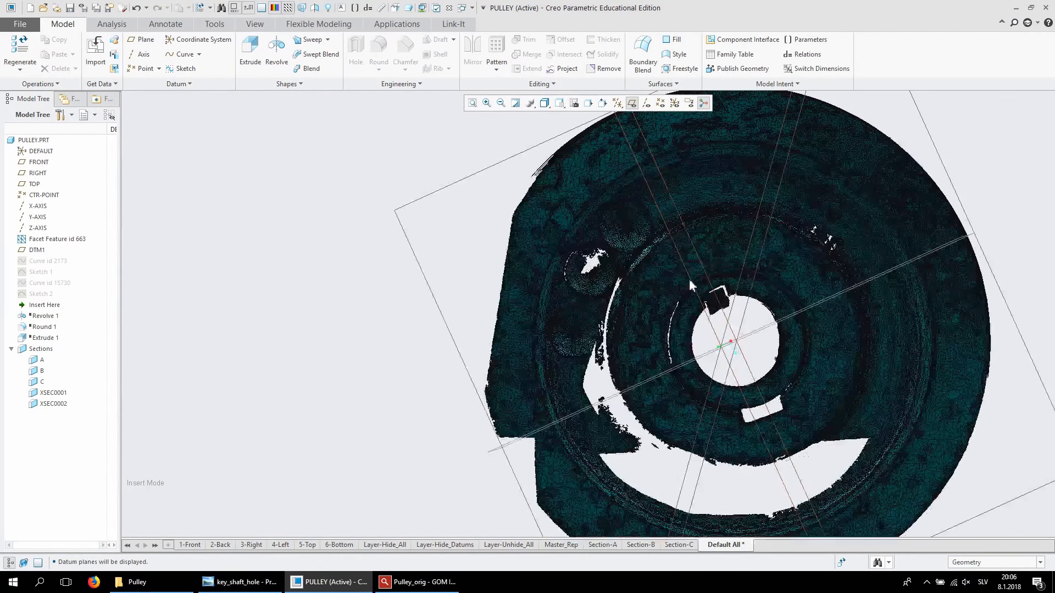
scroll(782, 160, "up", 4)
scroll(751, 212, "down", 1)
scroll(754, 233, "down", 5)
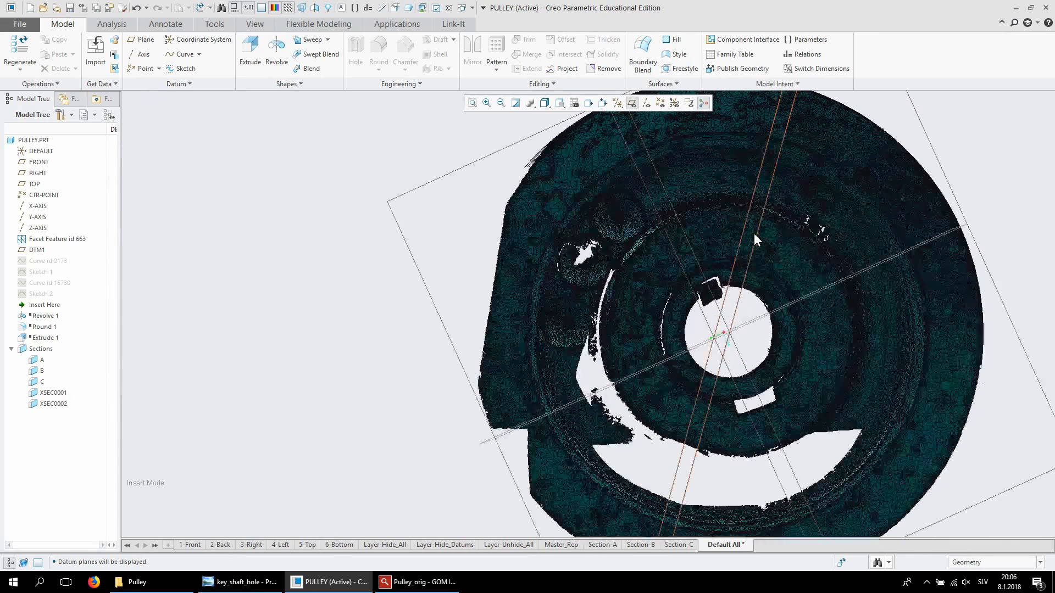
left_click(643, 103)
middle_click_drag(703, 350, 715, 352)
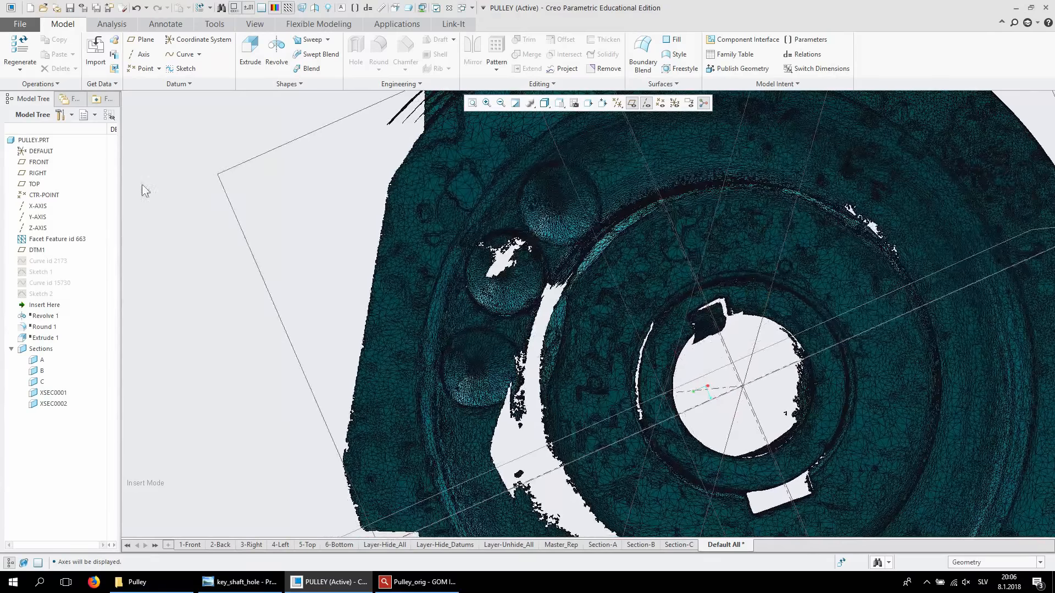
Start a datum plane through X-AXIS, with the TOP plane as its angular offset reference
left_click(142, 42)
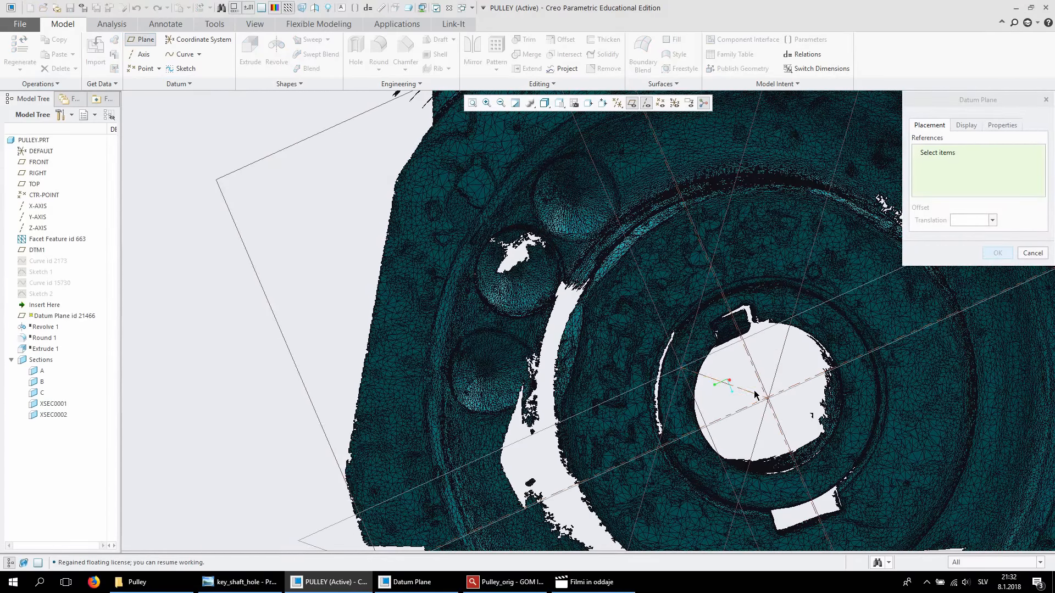
left_click(753, 392)
scroll(761, 451, "up", 3)
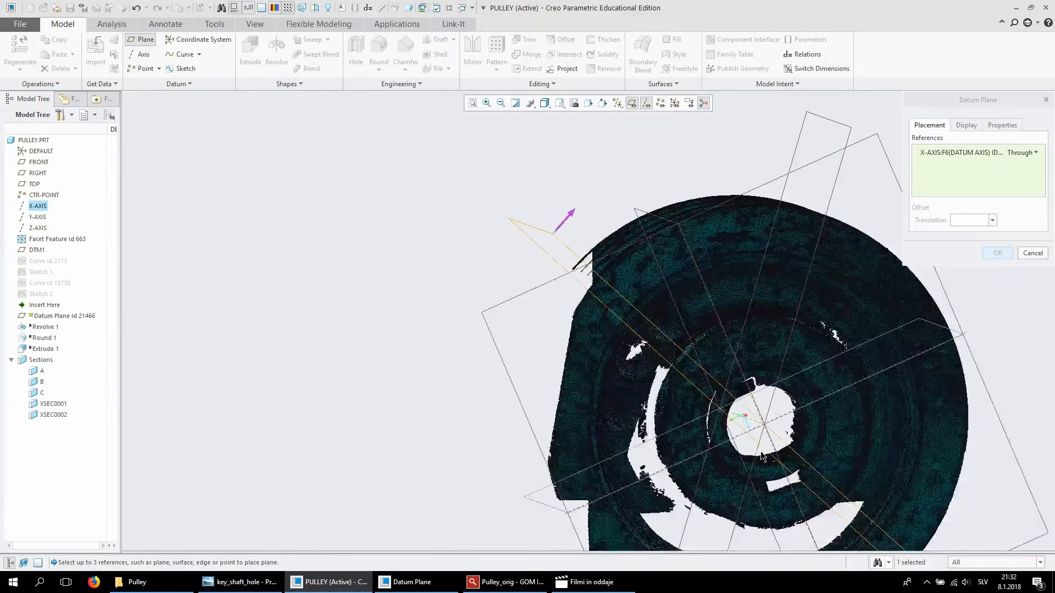
middle_click_drag(707, 221, 692, 218)
scroll(691, 220, "down", 3)
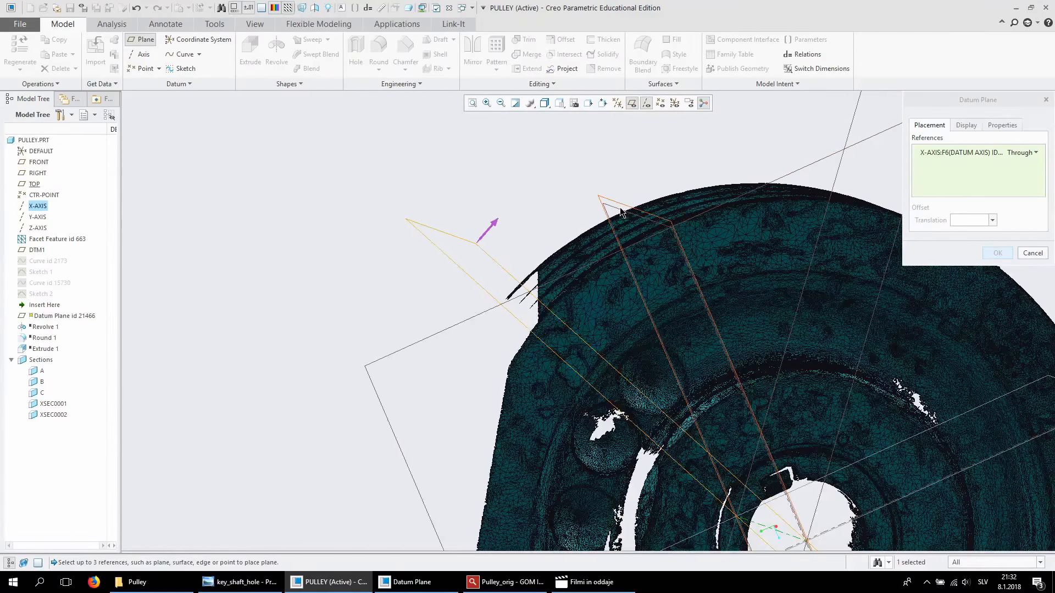
left_click(621, 212, "ctrl")
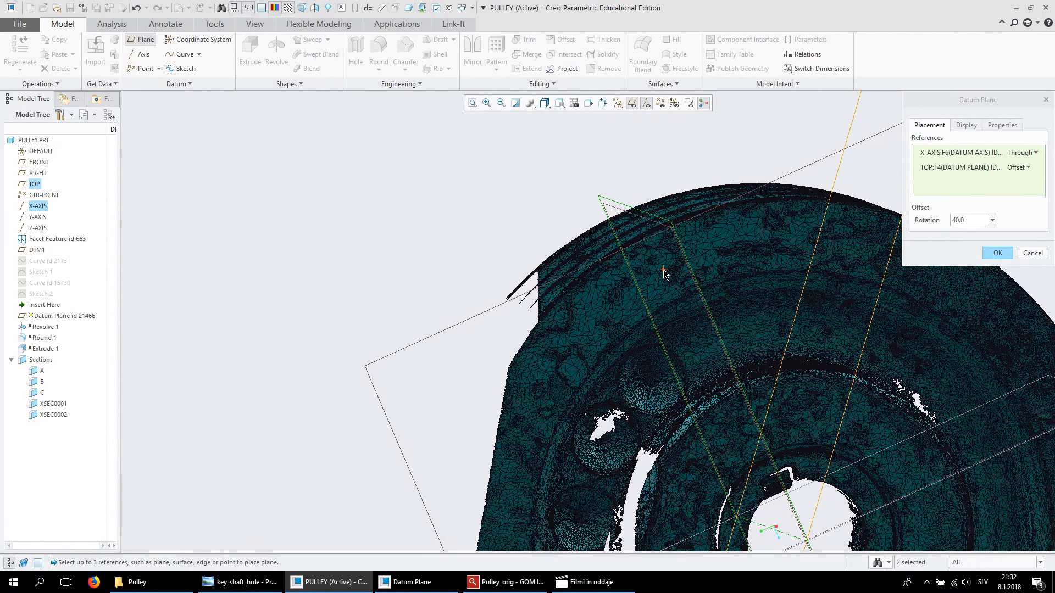
Orient the model to the RIGHT view and switch the display style to shaded
scroll(661, 274, "up", 2)
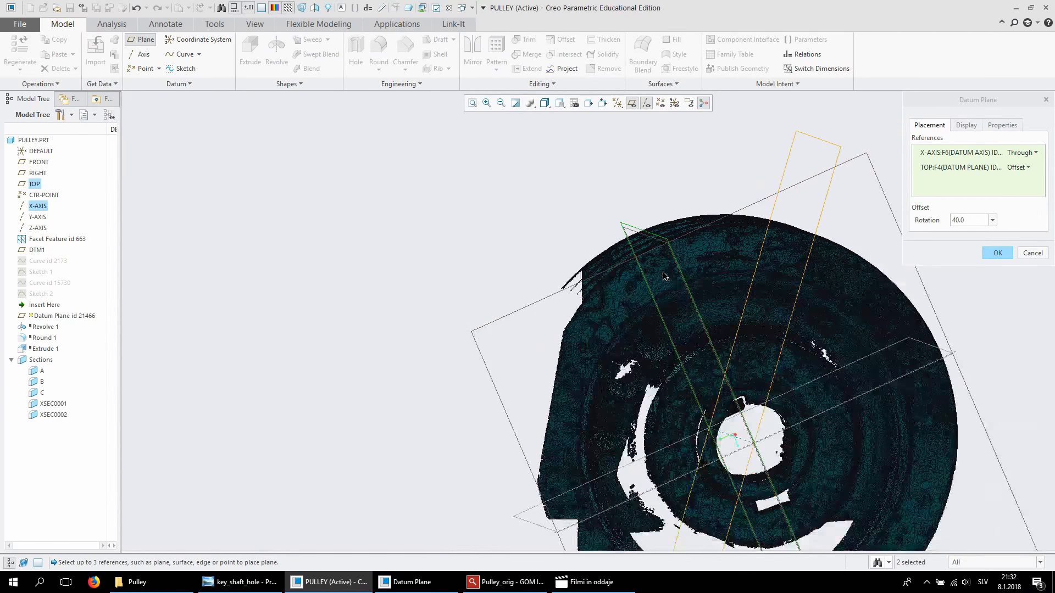
left_click(559, 106)
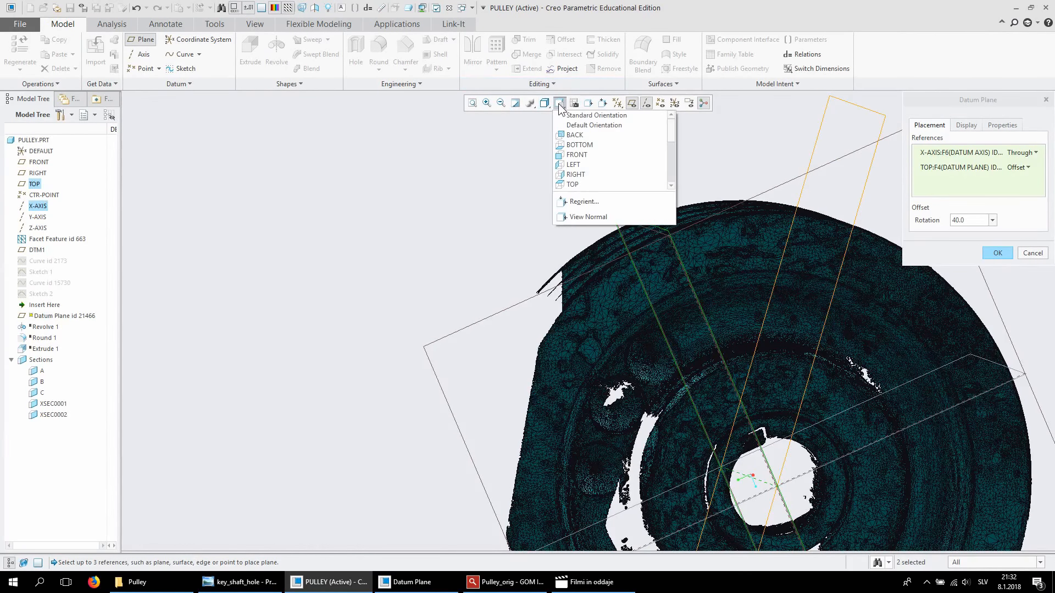
left_click(591, 181)
scroll(552, 247, "up", 2)
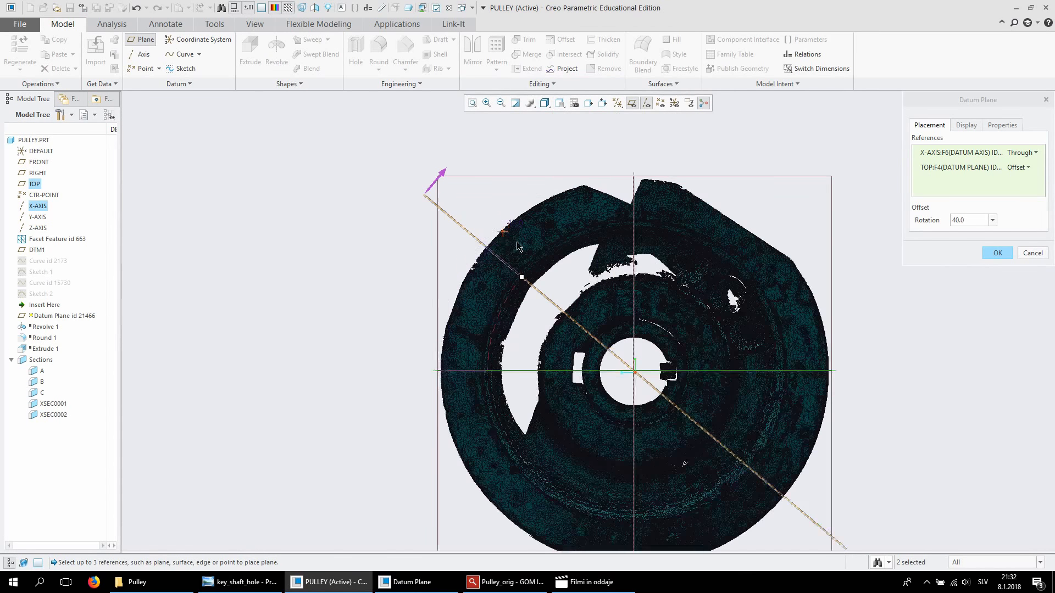
left_click(557, 104)
left_click(577, 140)
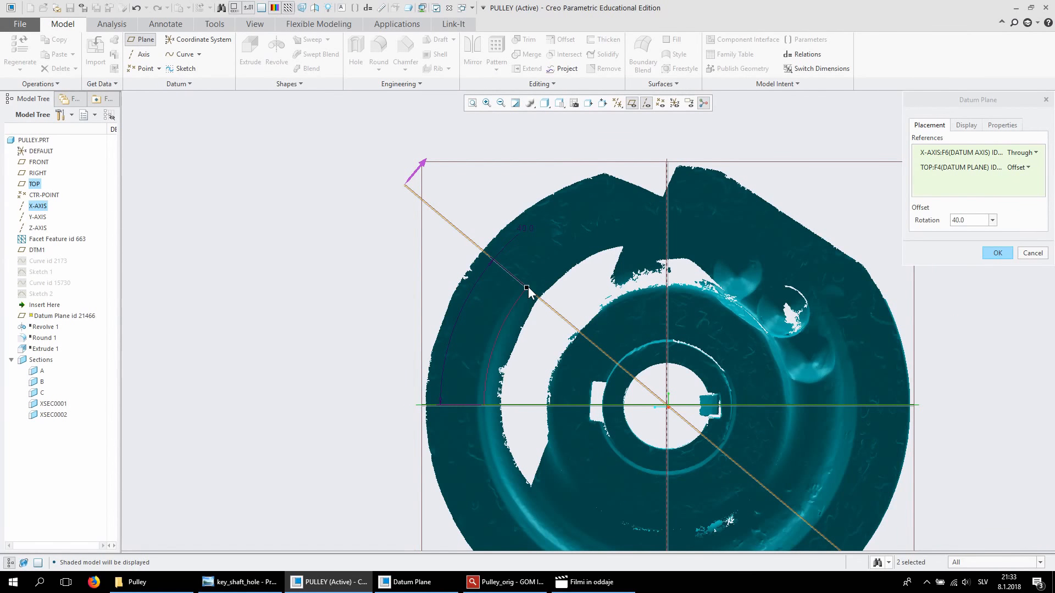
middle_click_drag(529, 287, 767, 368)
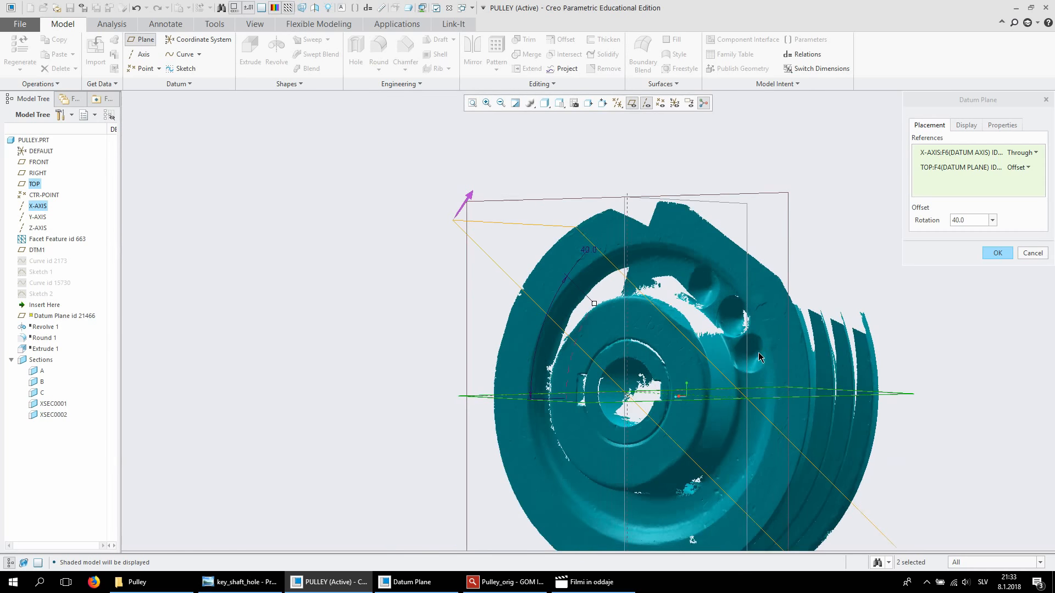
scroll(760, 356, "up", 3)
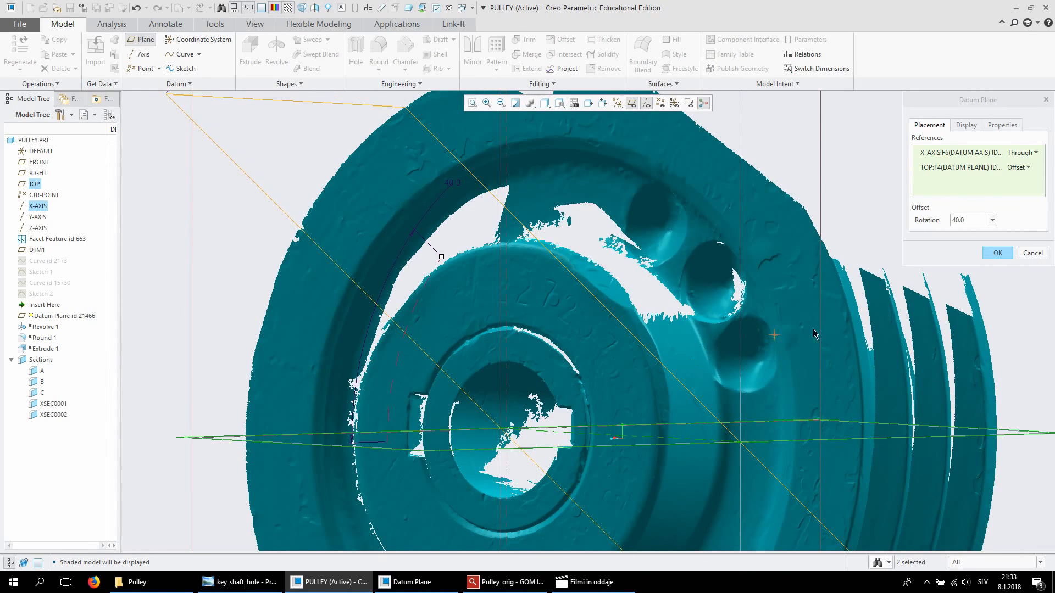
left_click(560, 102)
left_click(604, 175)
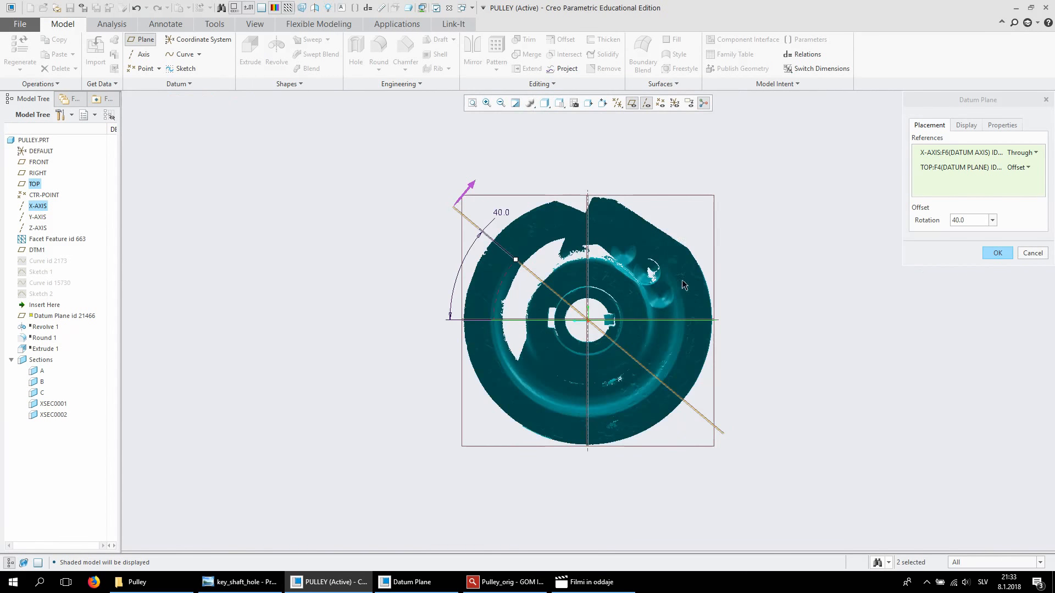
Rotate the datum plane about X-AXIS to 161.2° so it passes through the lowest round recess, and create it
left_click_drag(438, 251, 647, 315)
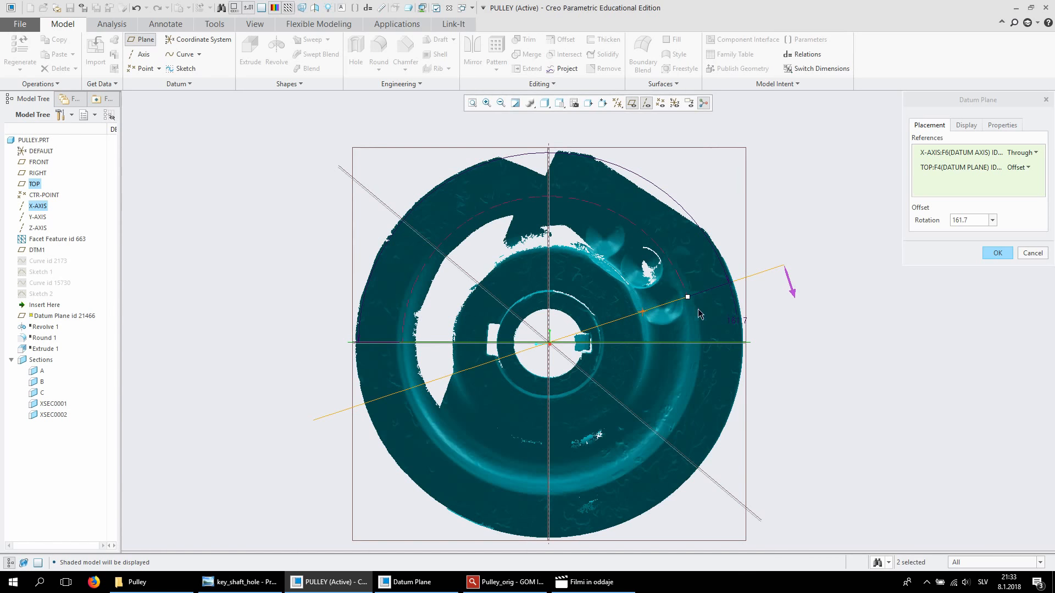
scroll(692, 309, "down", 4)
scroll(628, 300, "down", 2)
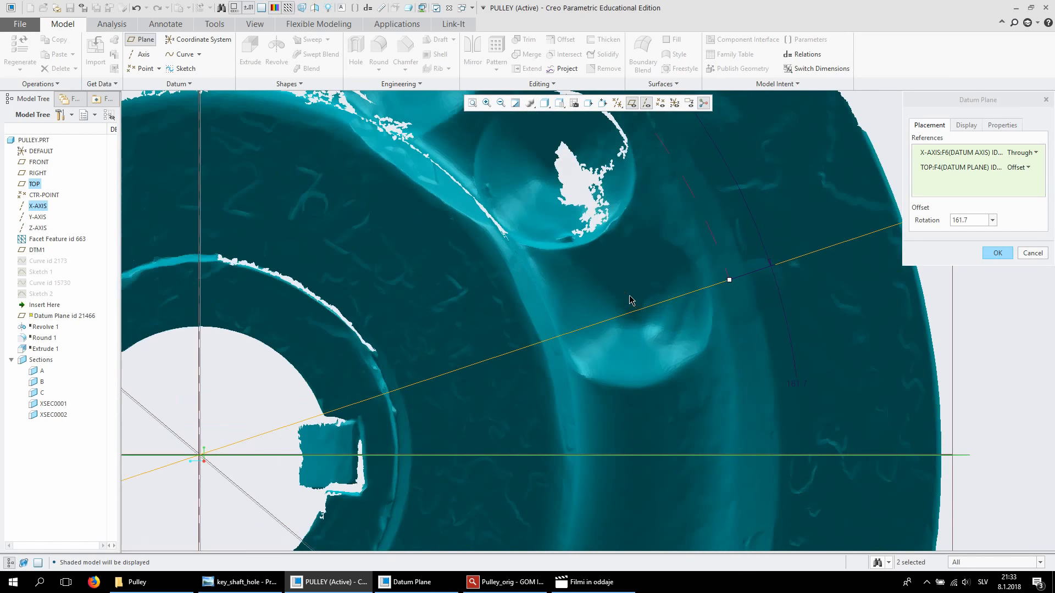
scroll(629, 297, "down", 2)
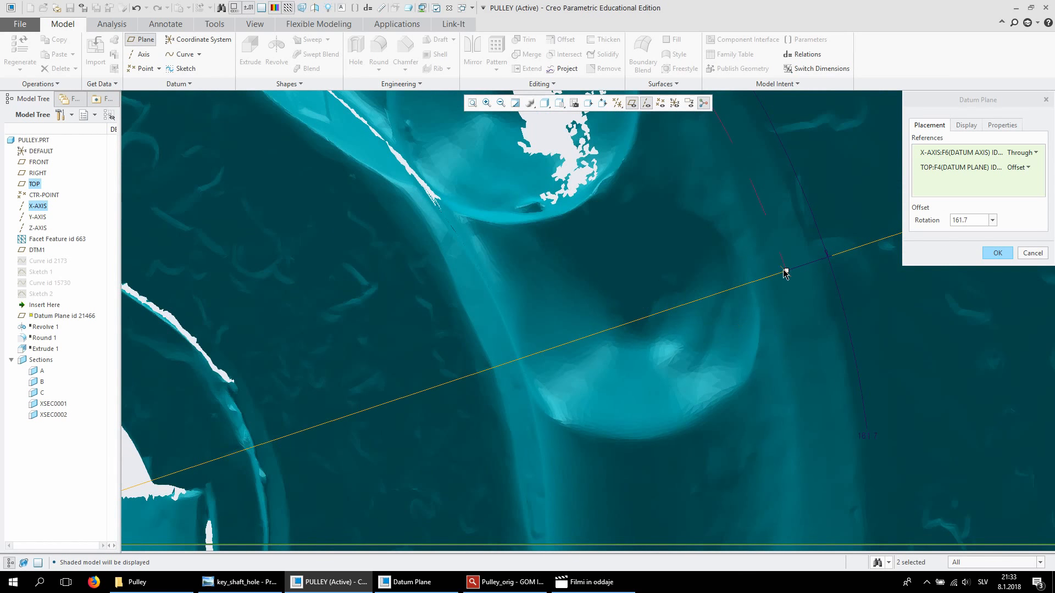
left_click_drag(786, 271, 784, 264)
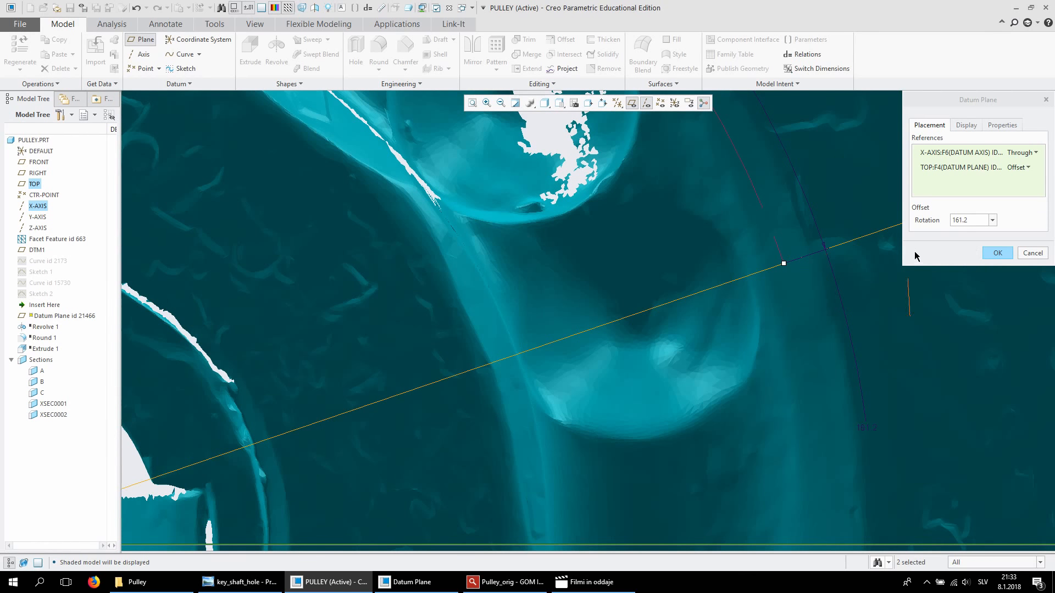
left_click(1005, 255)
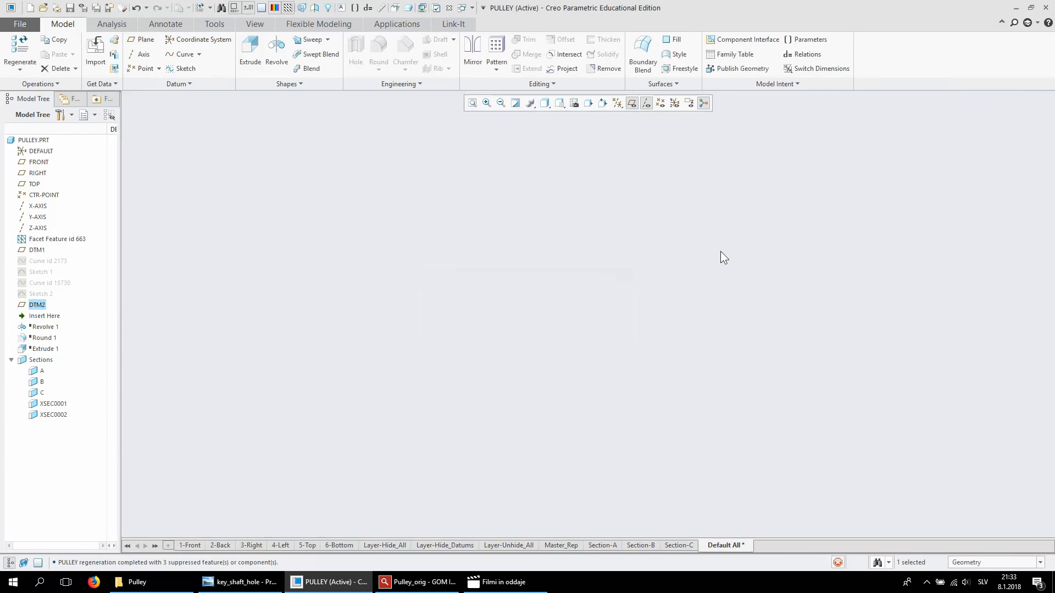
Create a planar cross section of the scanned mesh at DTM2 and generate a curve from that section
scroll(709, 220, "down", 5)
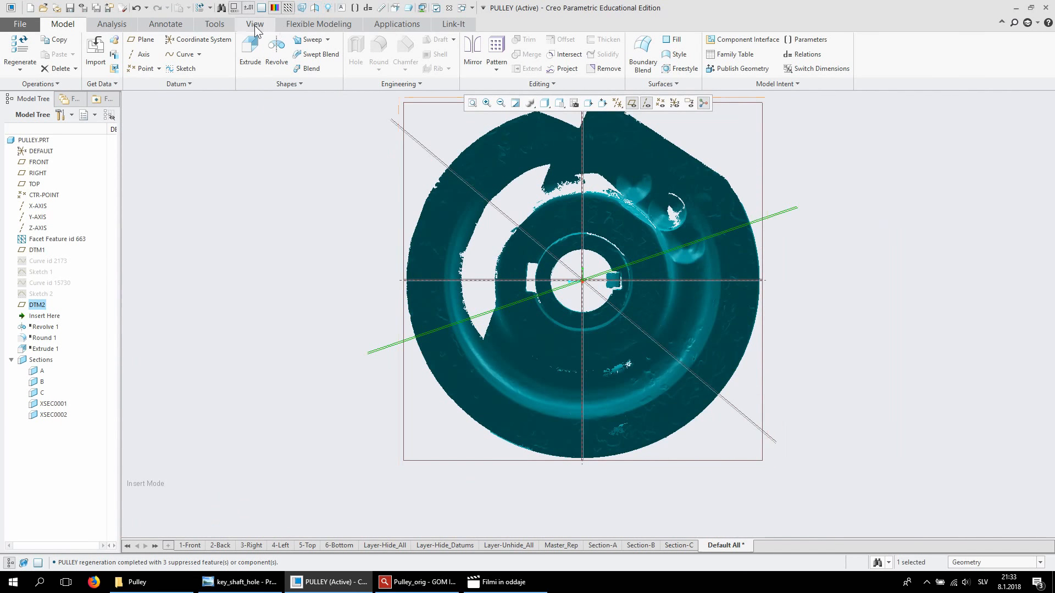
left_click(255, 24)
left_click(659, 51)
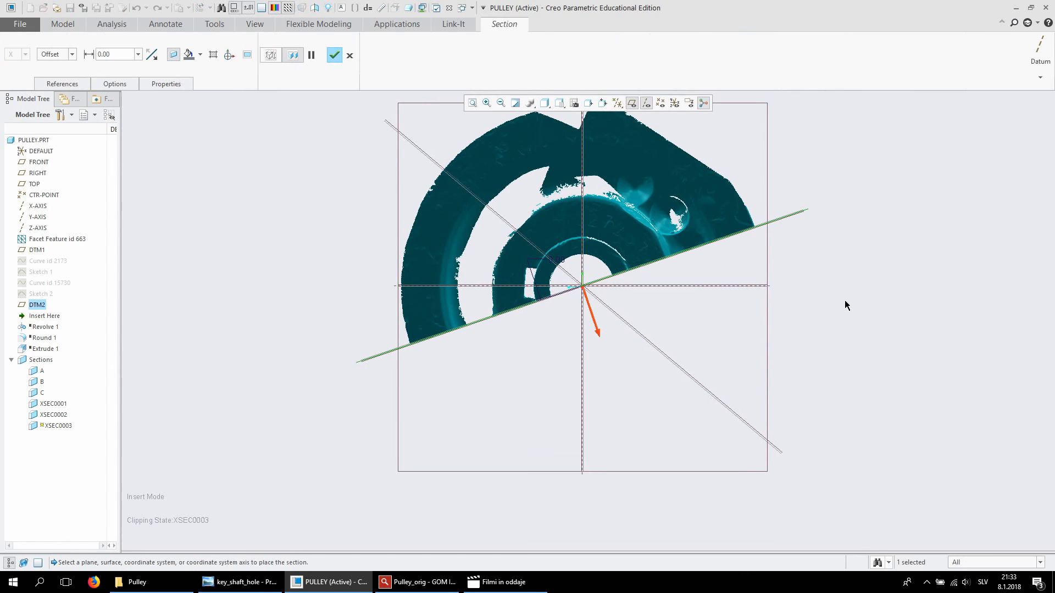
middle_click_drag(845, 295, 715, 117)
left_click(335, 55)
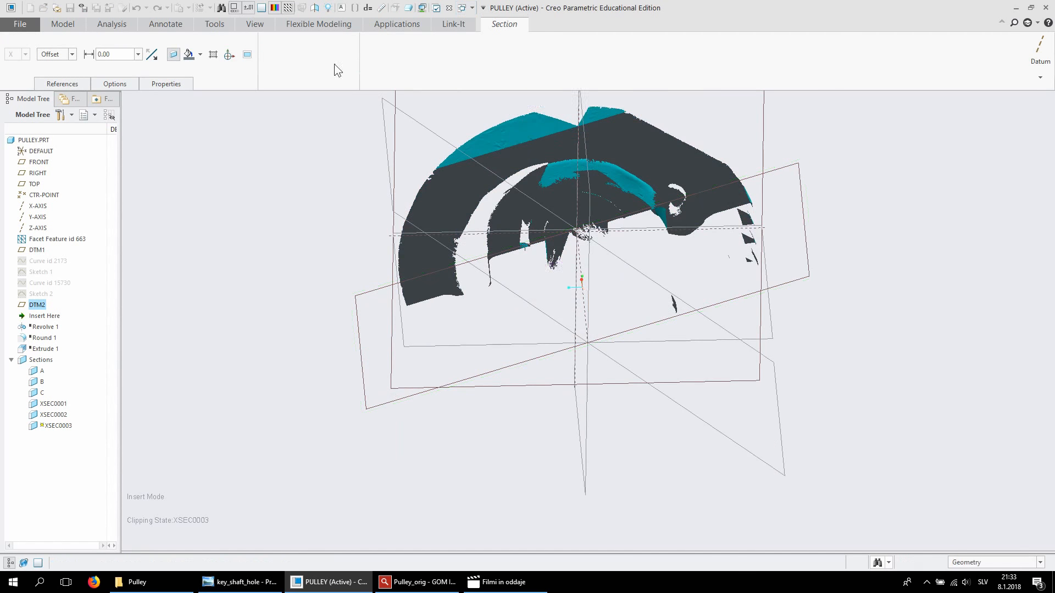
right_click(40, 426)
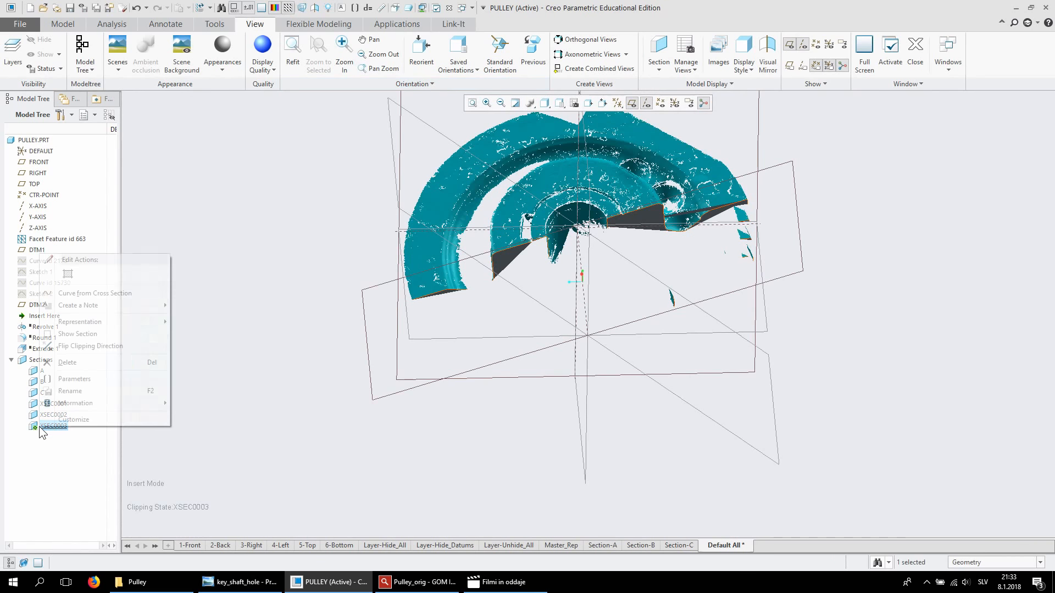
left_click(115, 295)
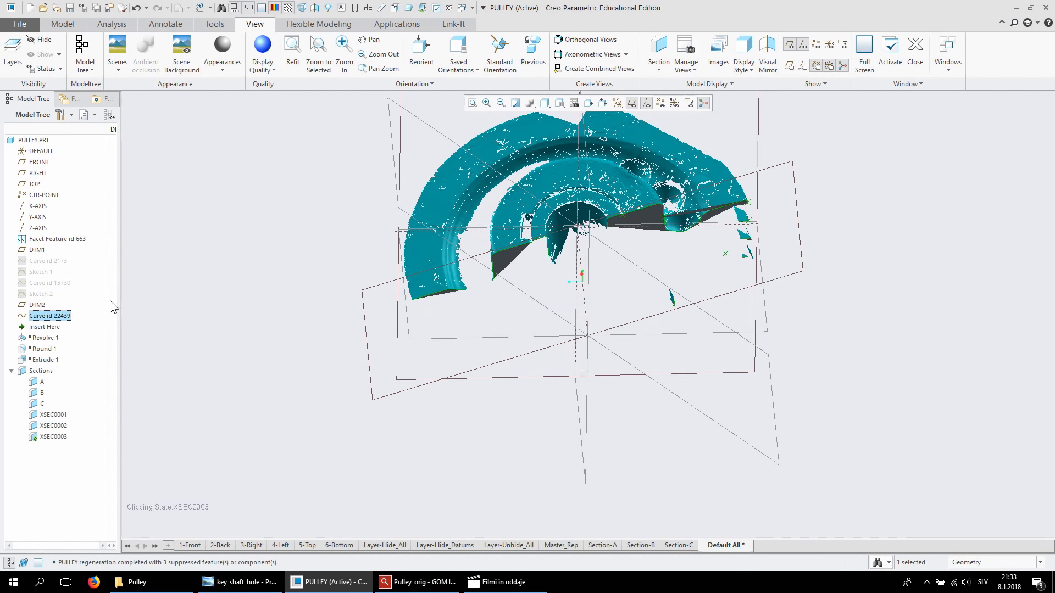
Deactivate the clipping of the new cross section and hide the facet feature so only the section curve remains
right_click(49, 436)
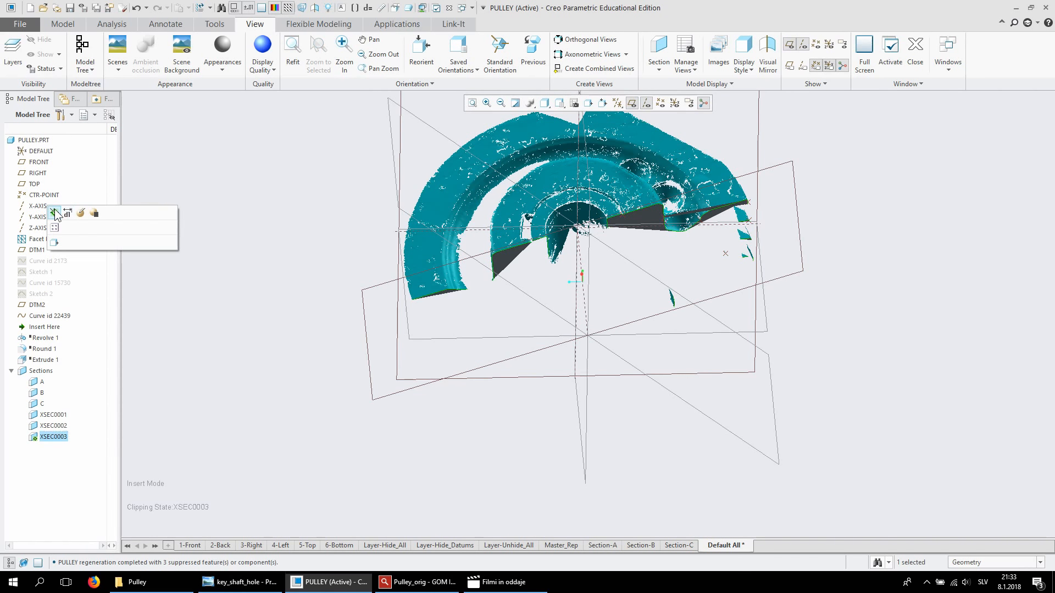
left_click(54, 212)
left_click(272, 262)
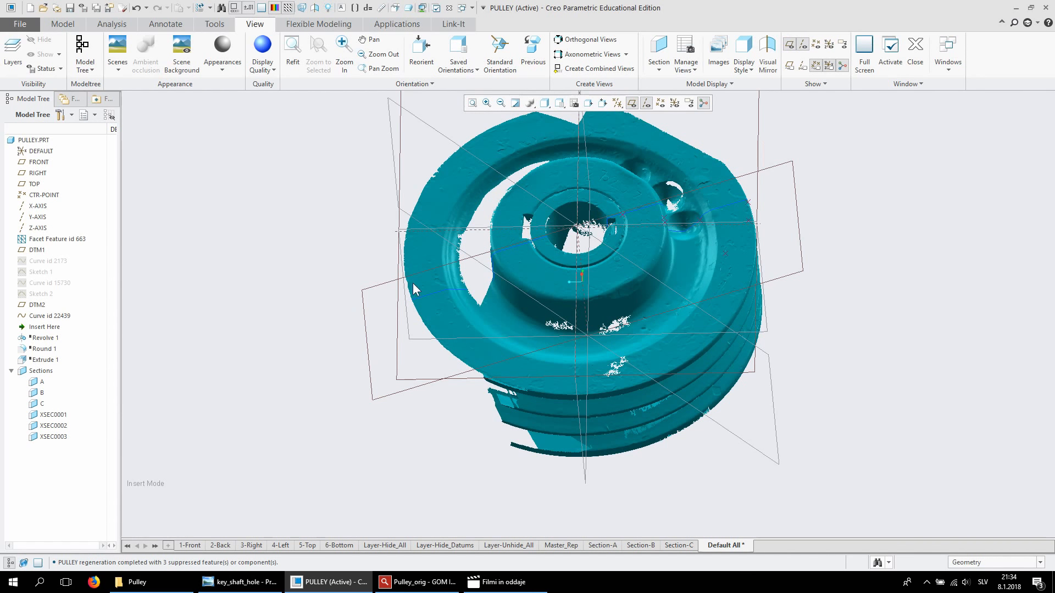
left_click(45, 239)
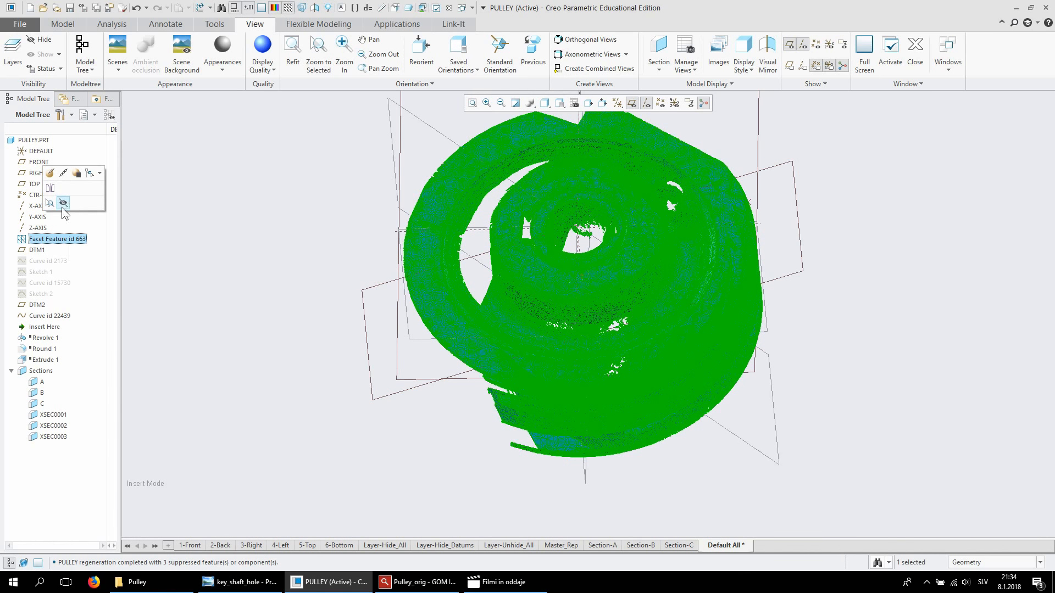
left_click(64, 204)
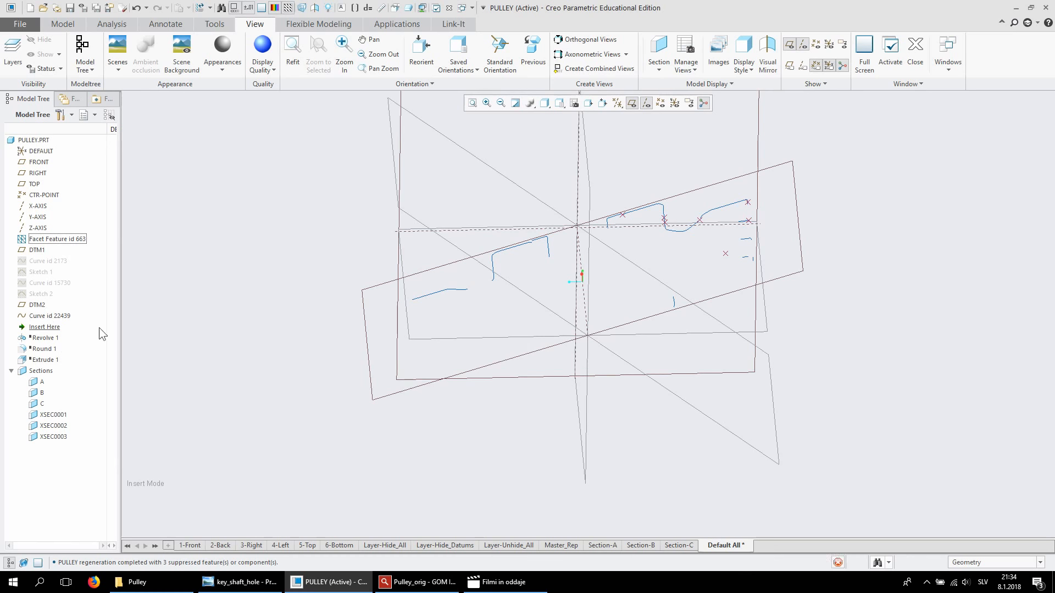
Start a sketch on the DTM2 plane and orient it to the 2D sketch view
left_click(717, 184)
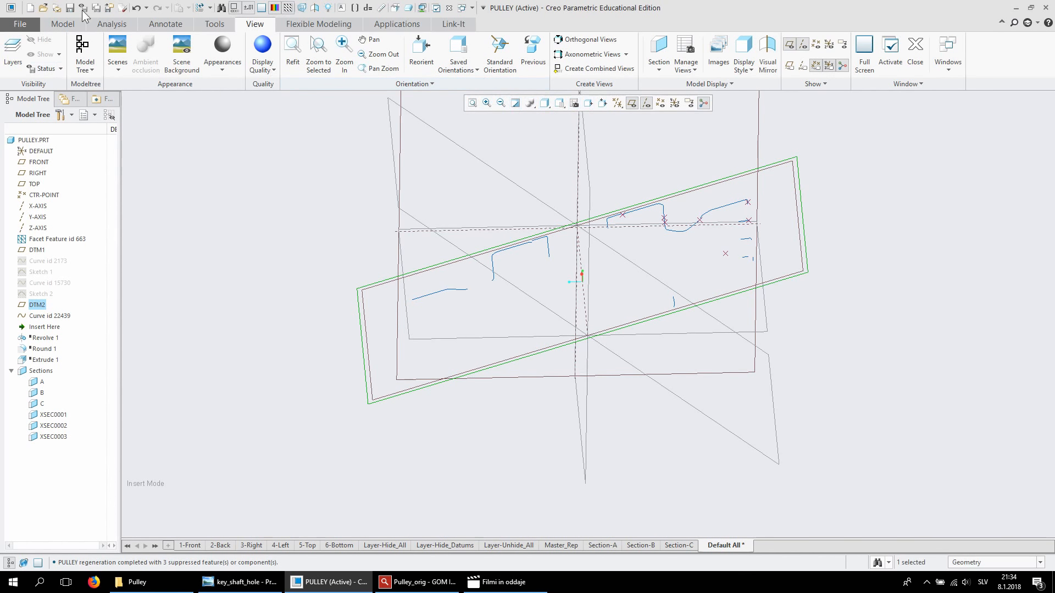
left_click(63, 24)
left_click(174, 69)
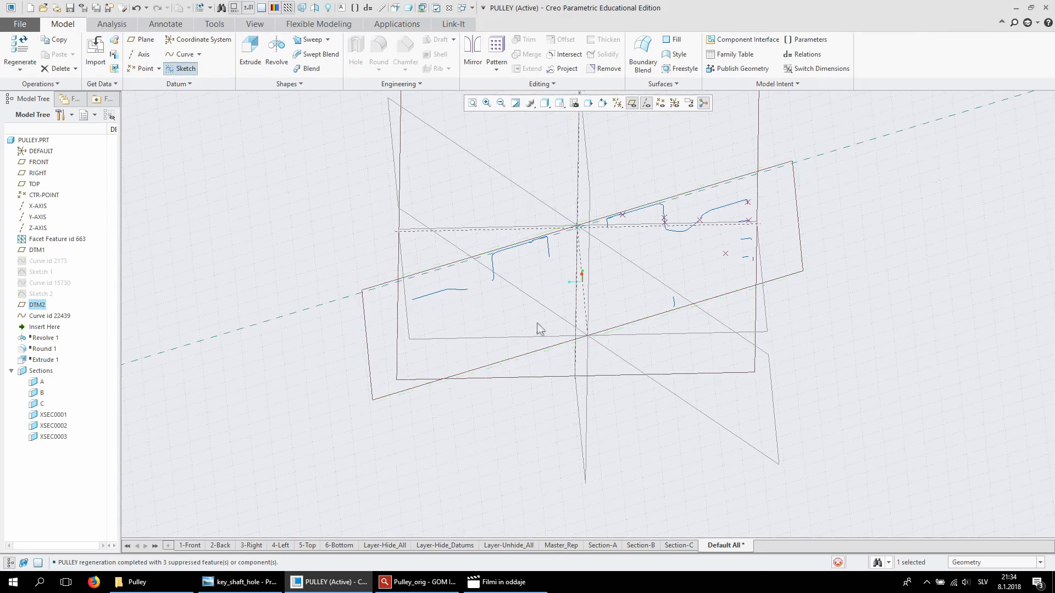
left_click(660, 103)
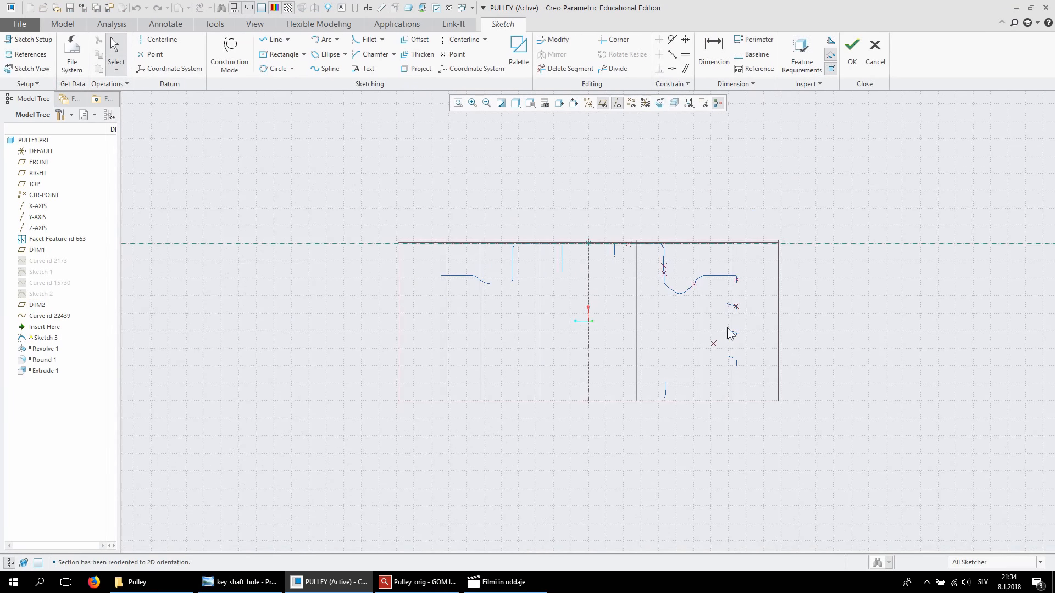
scroll(748, 289, "up", 3)
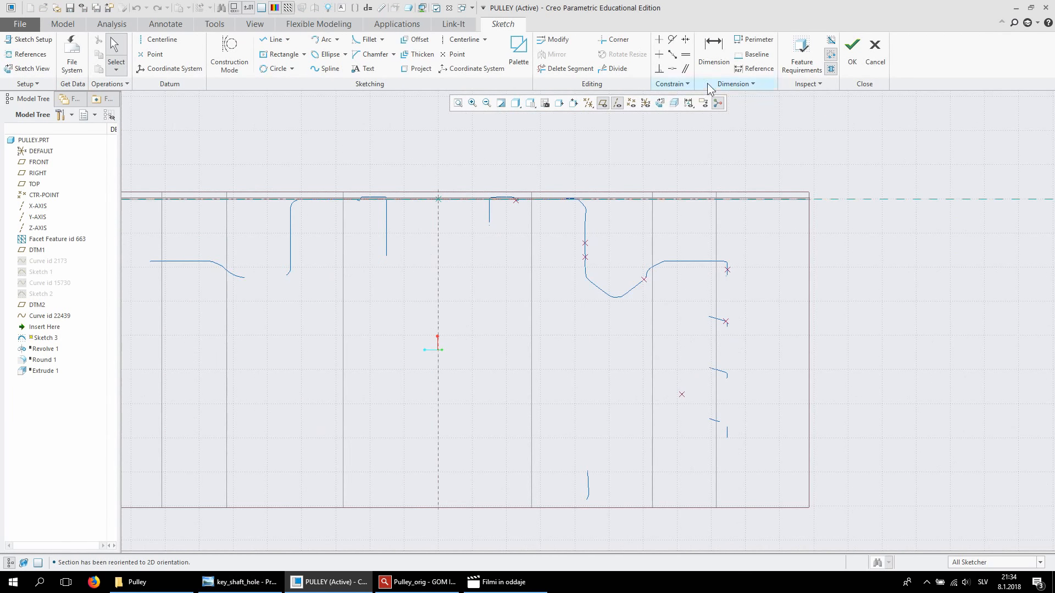
Turn off the display of datum planes and add X-AXIS as a sketch reference
left_click(603, 102)
left_click(617, 103)
left_click(618, 103)
left_click(27, 53)
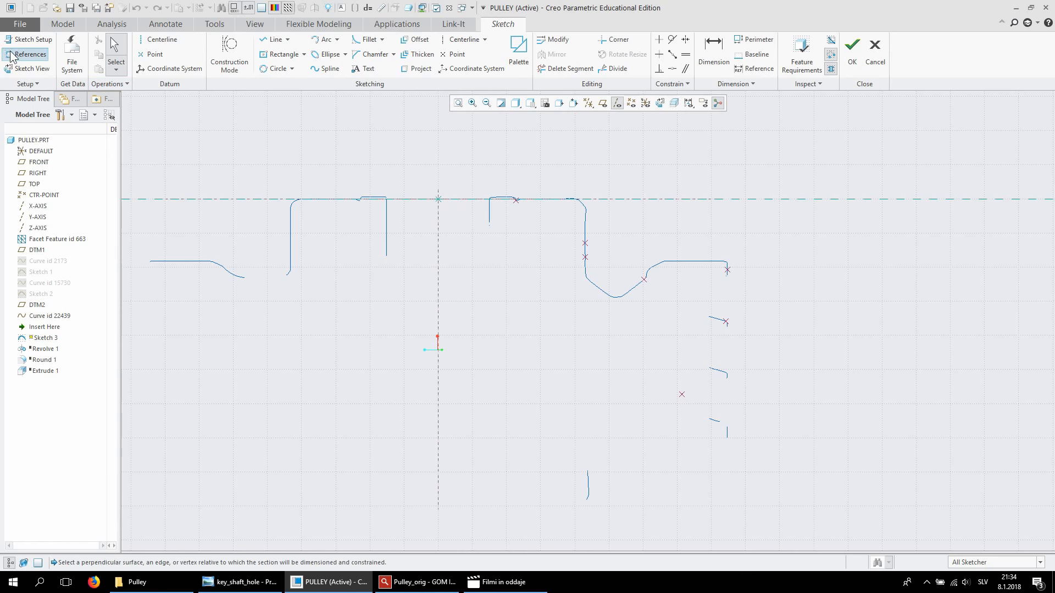
left_click(436, 270)
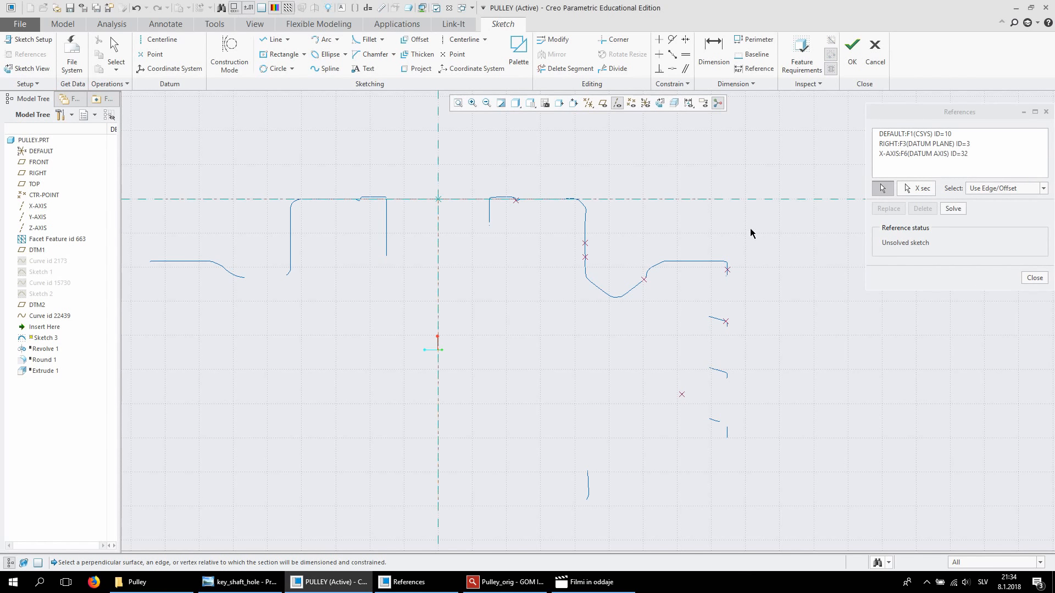
Add curve endpoints on the hub's vertical wall and on both slanted sides of the recess as sketch references
scroll(680, 273, "down", 8)
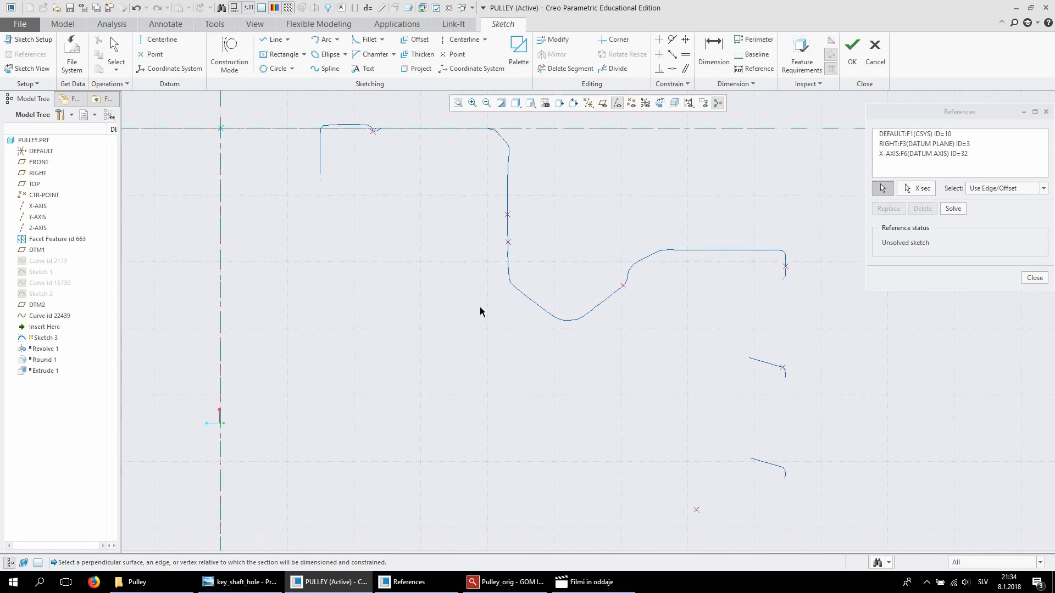
scroll(579, 357, "up", 6)
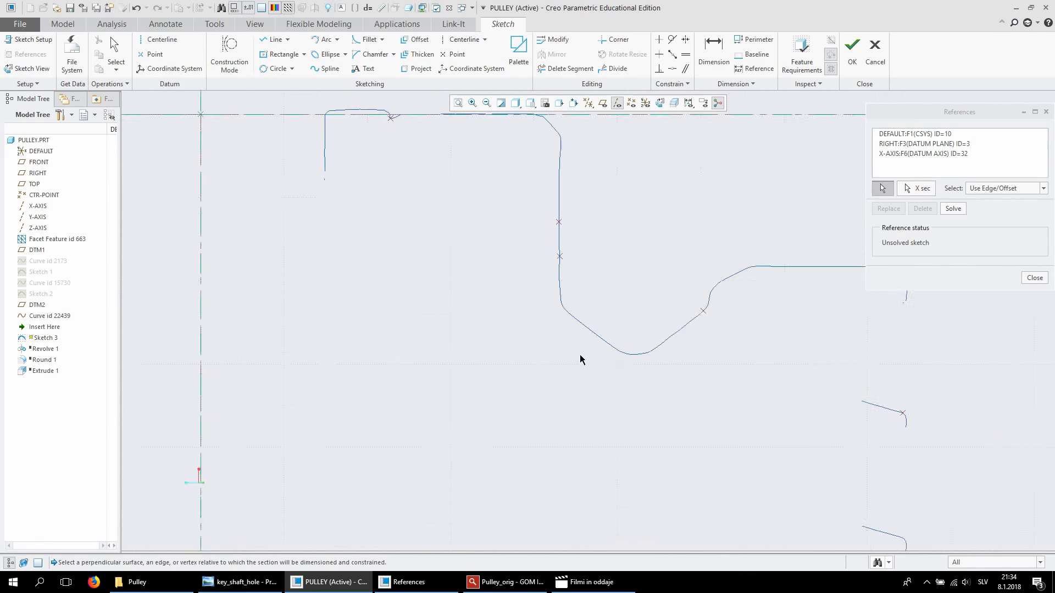
left_click(556, 224)
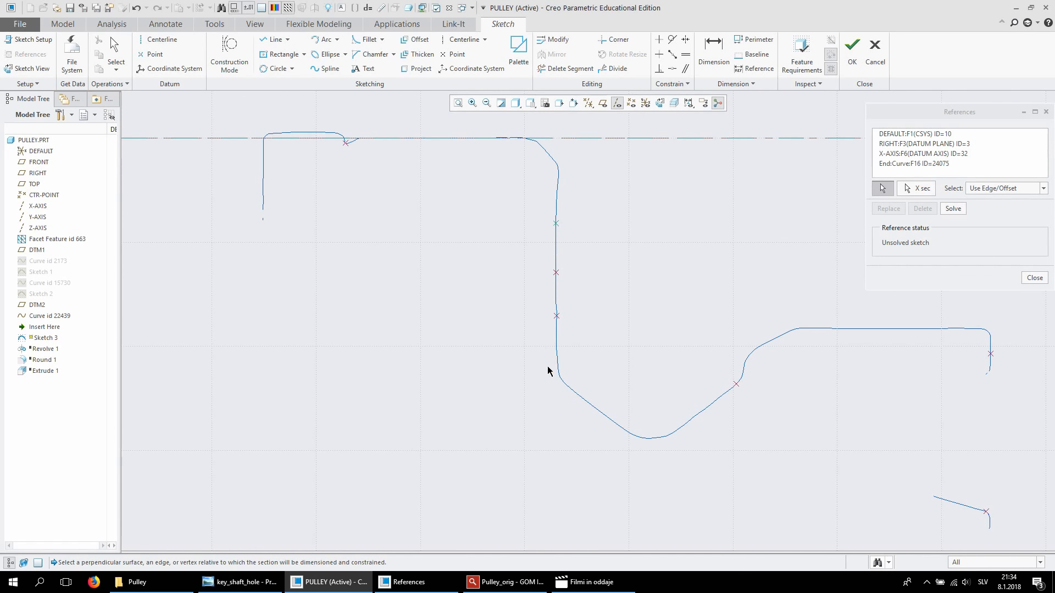
left_click(556, 336)
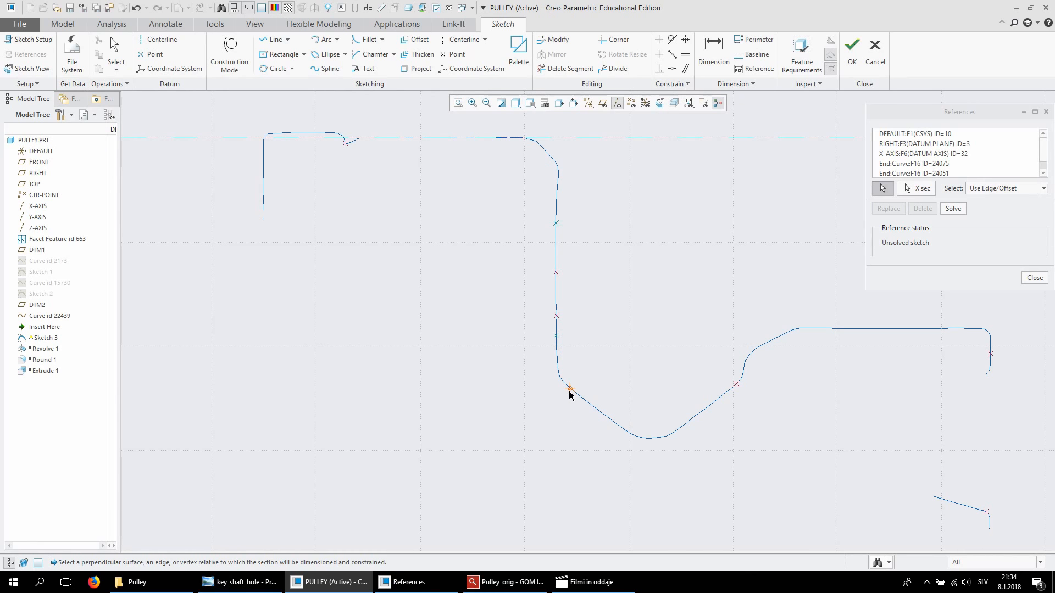
left_click(570, 389)
left_click(621, 427)
left_click(686, 423)
left_click(1035, 278)
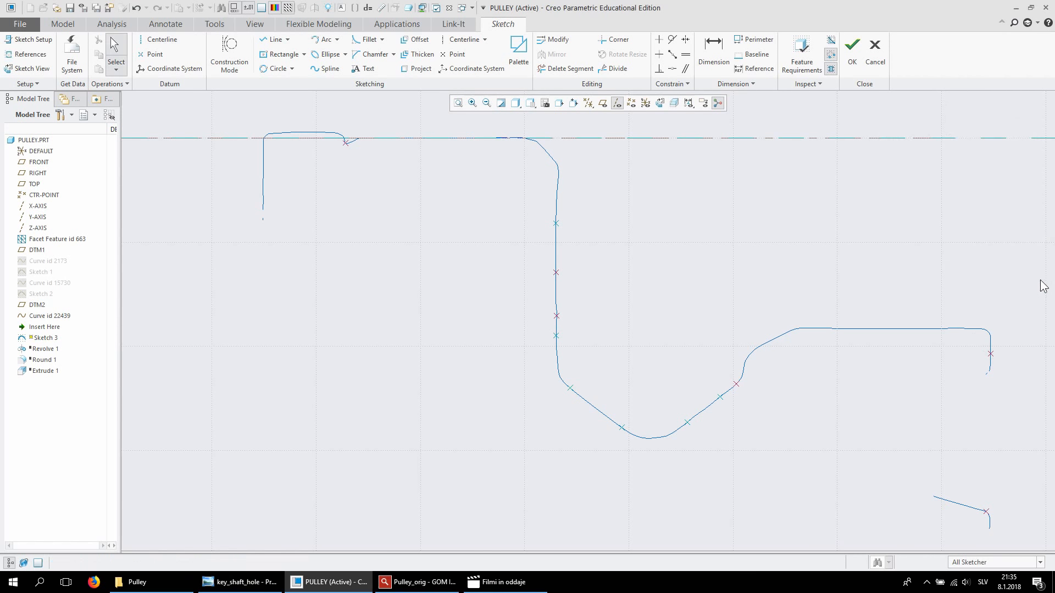
Sketch one line along the section curve's vertical wall and another along the recess's first slanted side, between the reference points
left_click(273, 40)
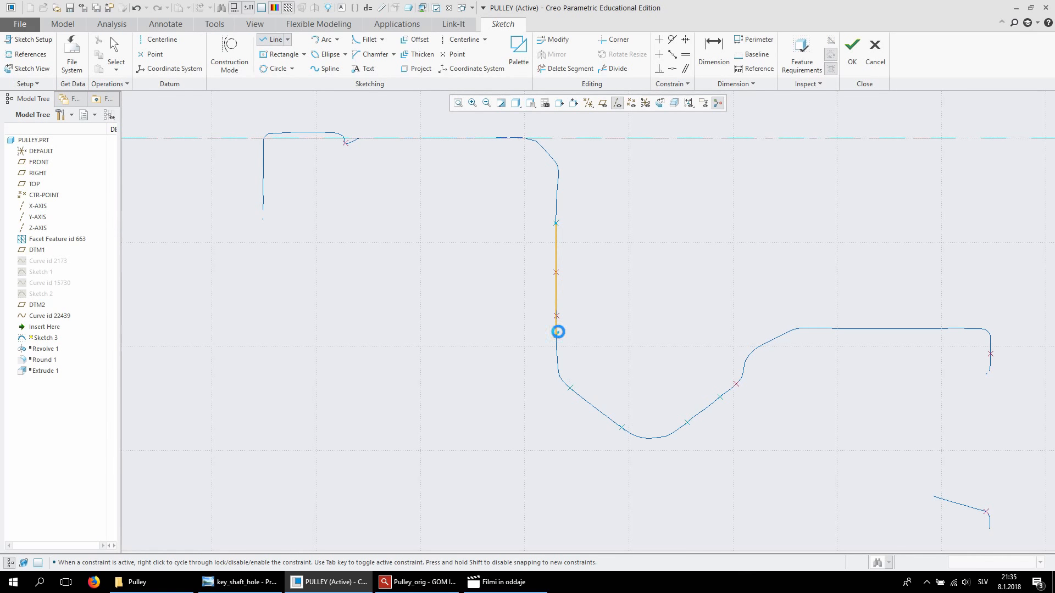
left_click(557, 330)
left_click(570, 388)
left_click(621, 427)
middle_click(621, 428)
middle_click(726, 405)
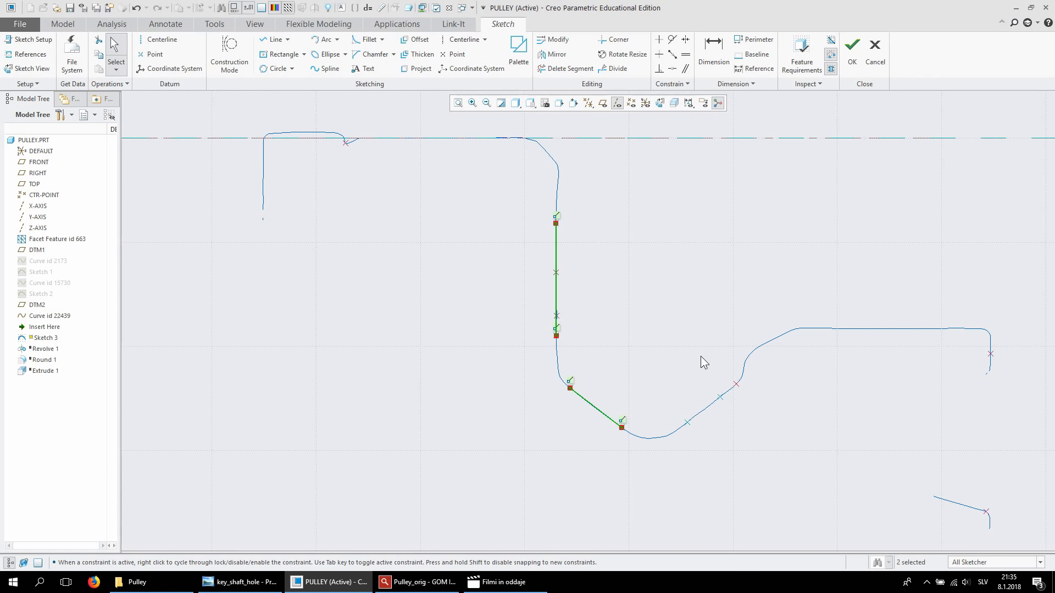
Sketch a line along the recess's outer slanted side between its two reference points
key("l")
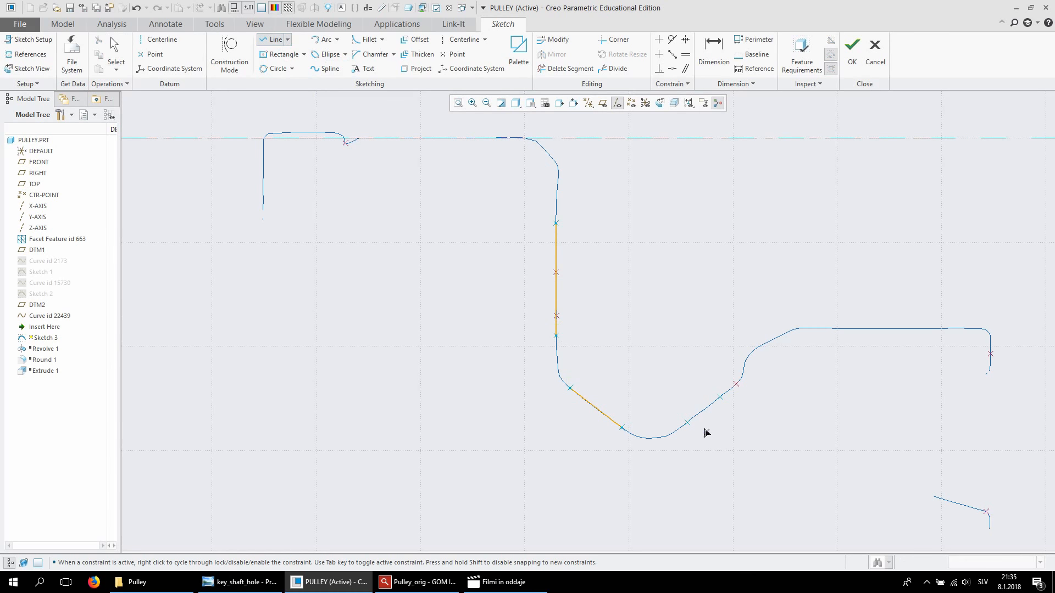
left_click(687, 423)
left_click(719, 397)
middle_click(720, 396)
middle_click(824, 400)
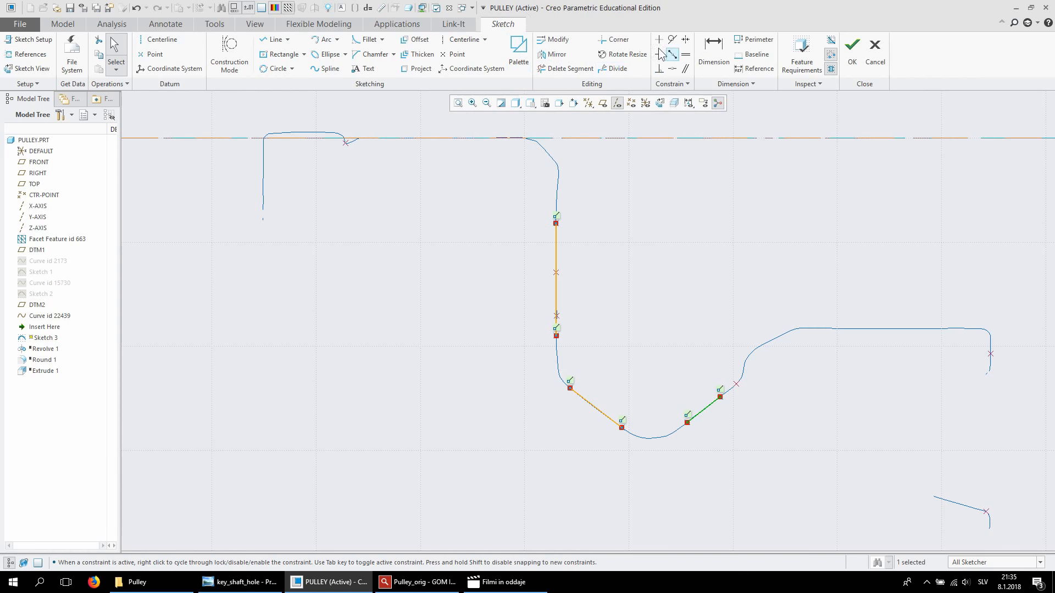
Trim the three lines to corners so the wall meets the first slanted side and the two slanted sides meet
left_click(612, 39)
left_click(555, 308)
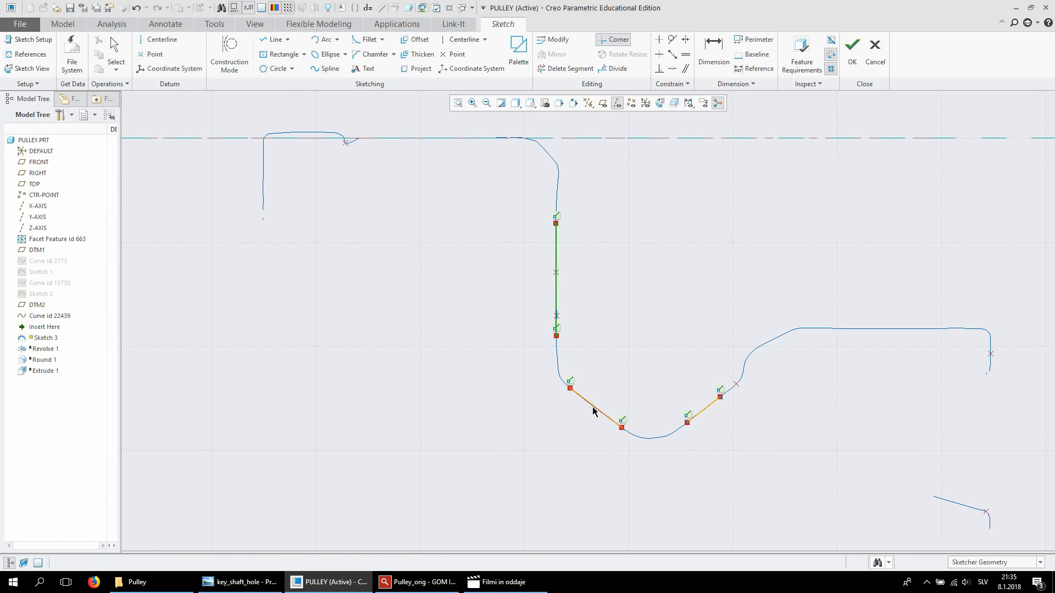
left_click(597, 412)
left_click(600, 415)
left_click(705, 412)
middle_click(764, 399)
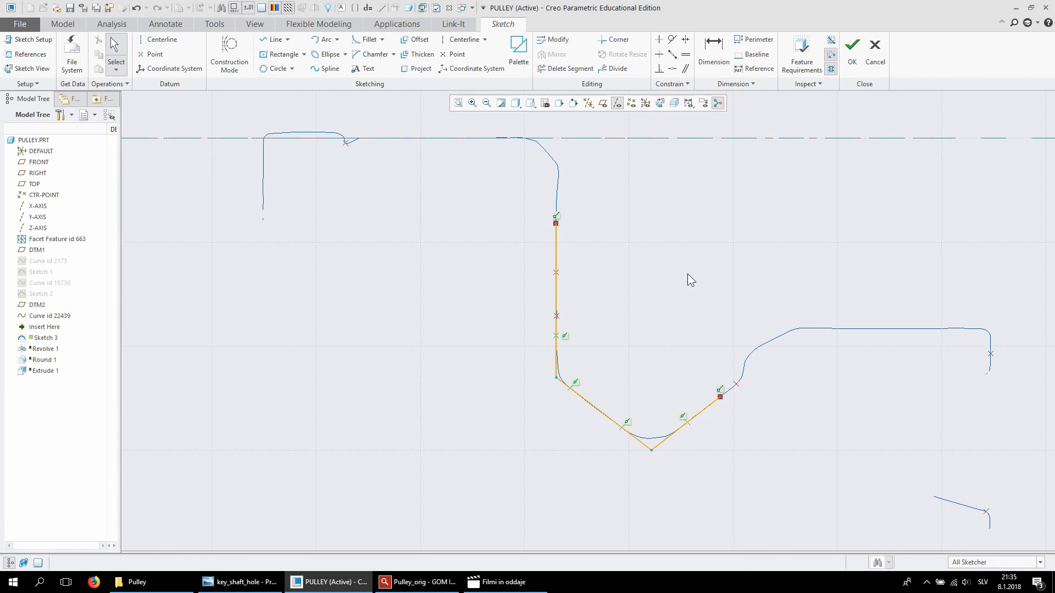
Set the selection filter to Constraint and delete all point constraints on the recess profile lines
left_click(1039, 562)
left_click(983, 552)
left_click_drag(777, 486, 478, 193)
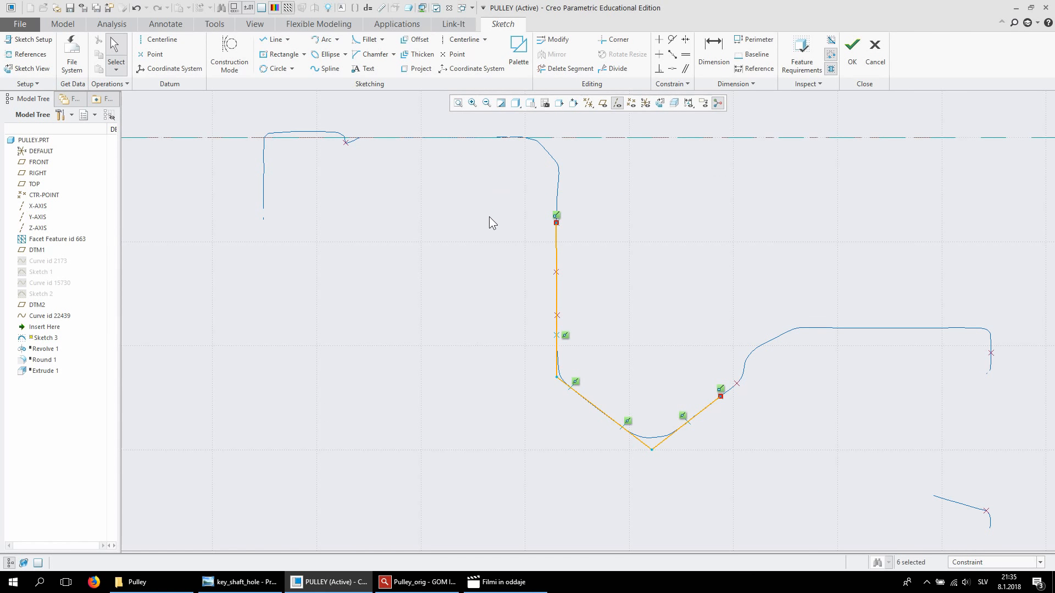
key("Delete")
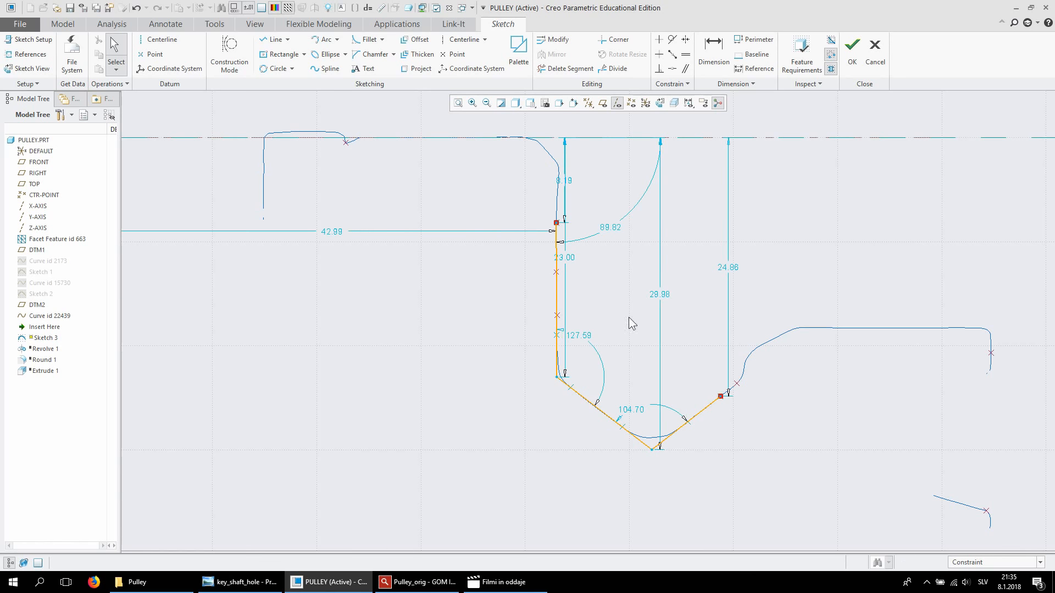
Switch the selection filter to All Sketcher, set the wall line's distance from the vertical reference to 43.5, and finish the sketch
left_click(973, 563)
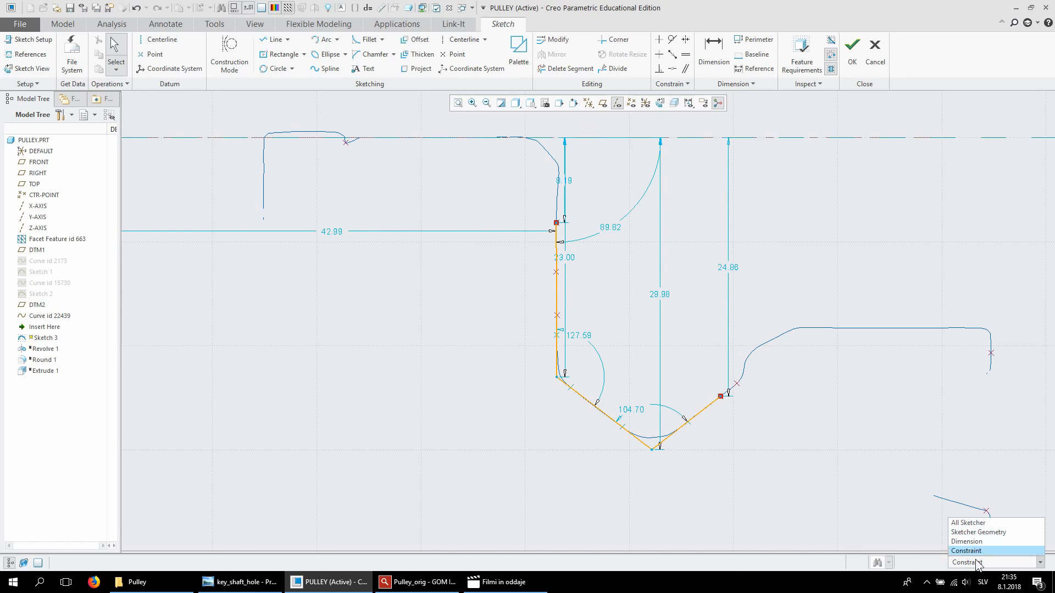
left_click(978, 525)
left_click(339, 234)
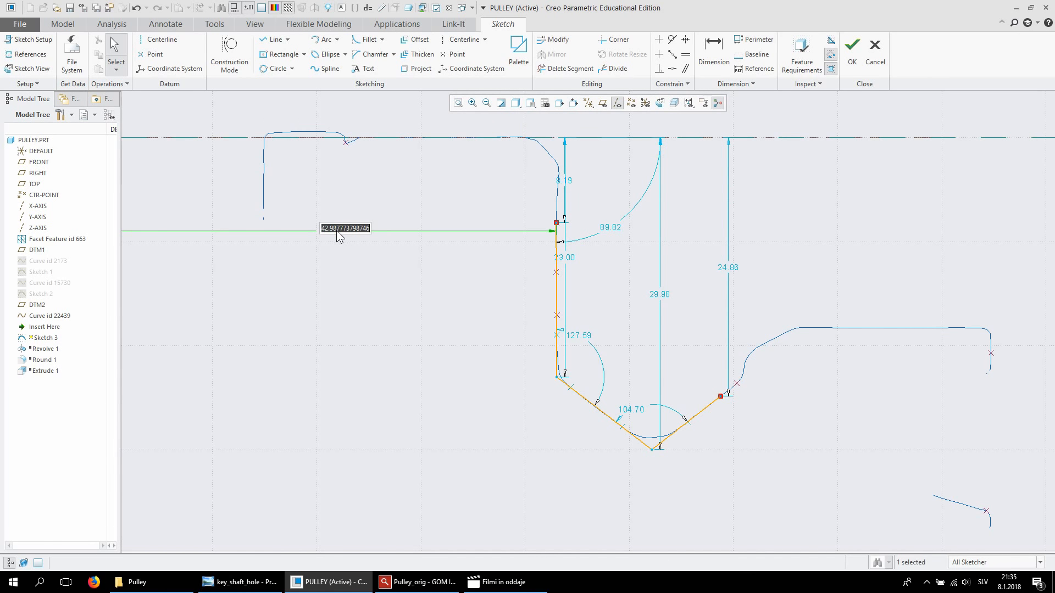
type("43.5")
key("Return")
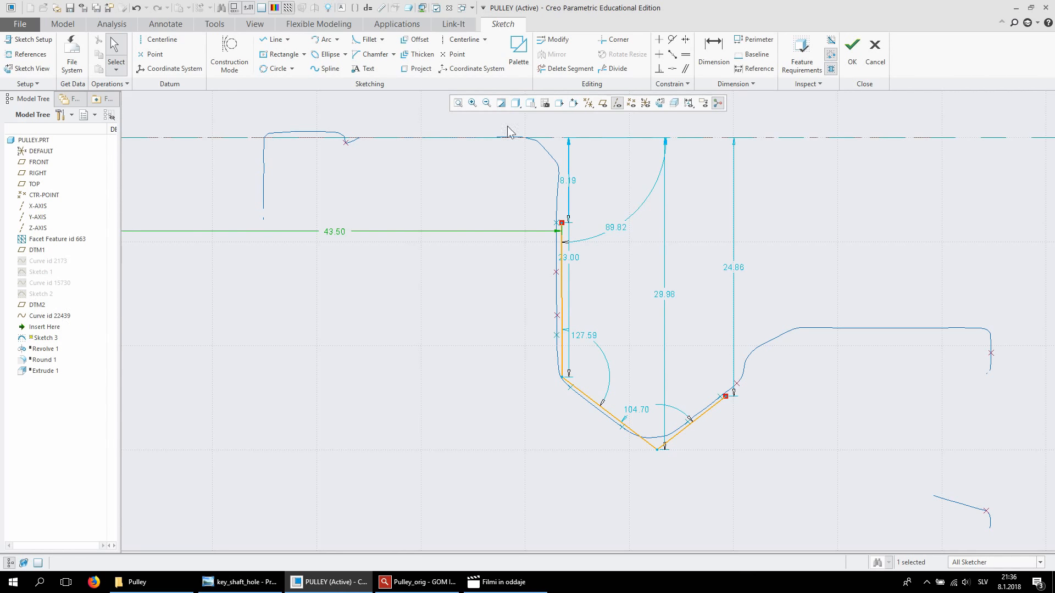
left_click(855, 49)
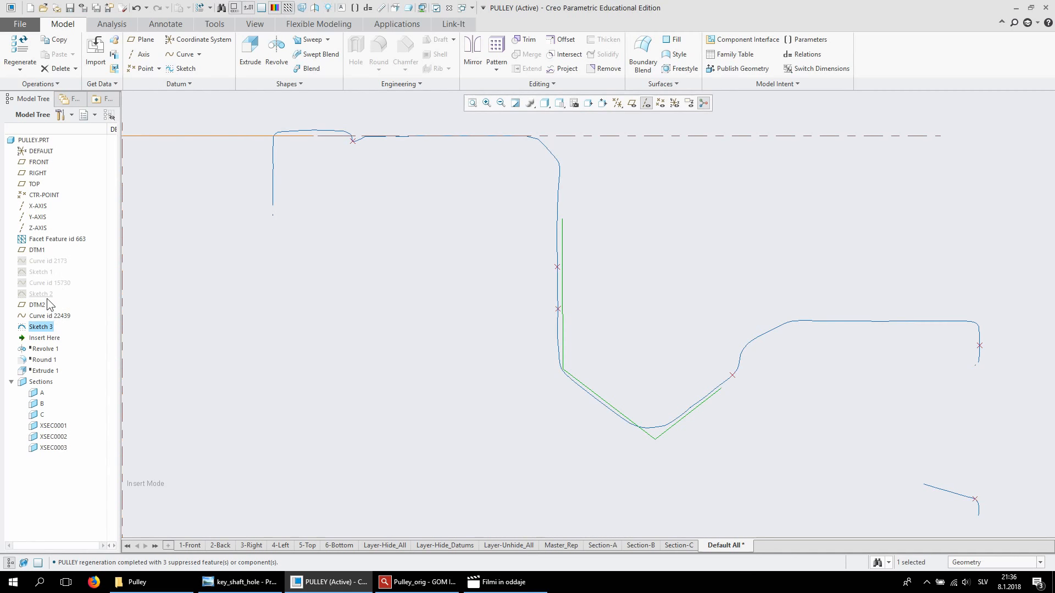
Display the dimensions of Sketch 1 and examine its distances from the vertical axis
left_click(44, 273)
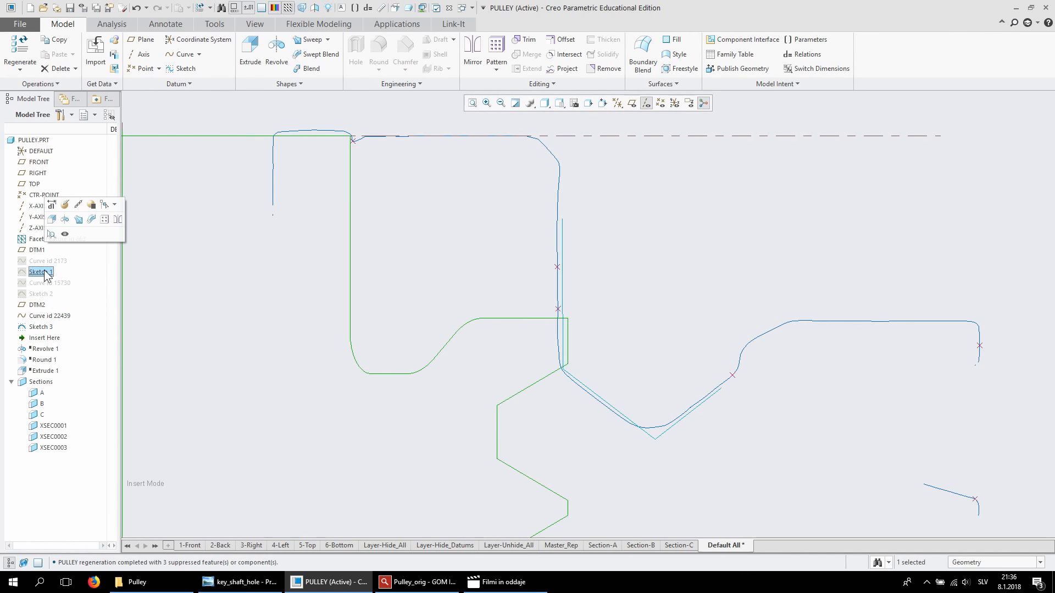
left_click(51, 205)
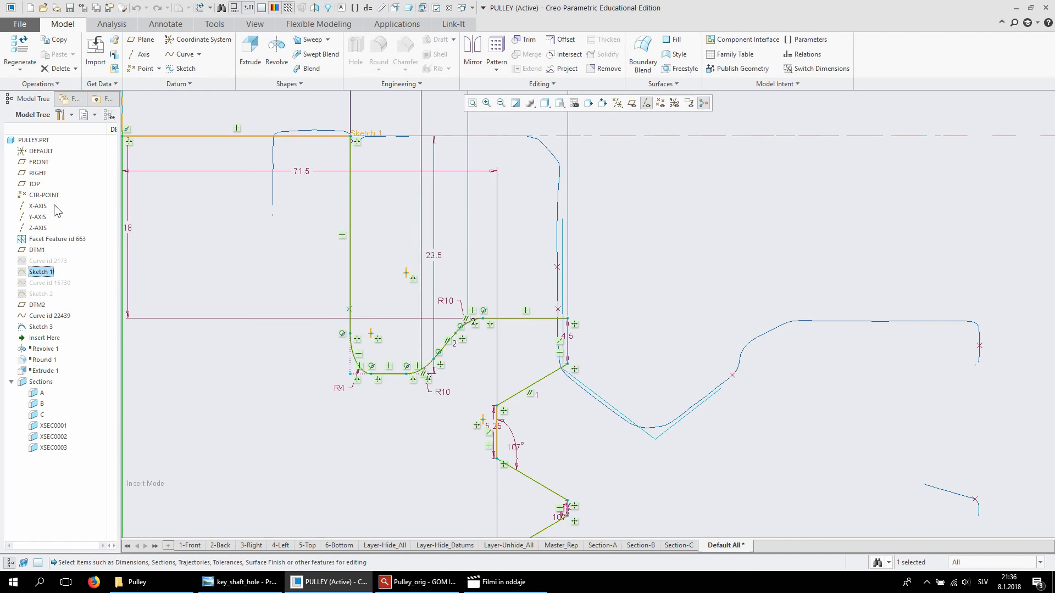
scroll(579, 249, "down", 2)
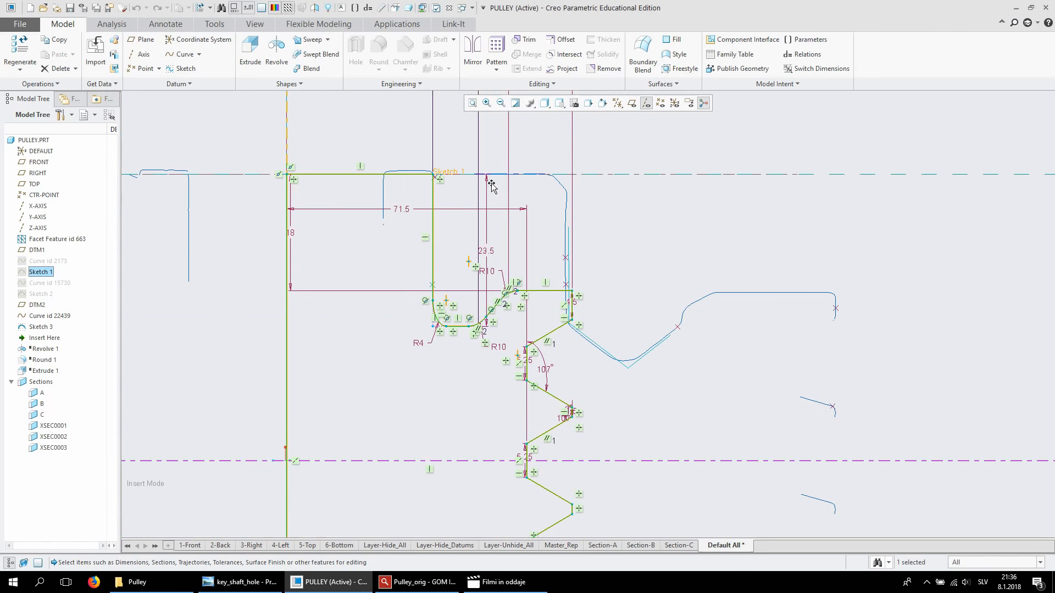
scroll(471, 209, "up", 1)
scroll(510, 211, "down", 3)
mouse_move(625, 239)
middle_mouse_down()
mouse_move(603, 257)
mouse_move(558, 238)
mouse_move(560, 264)
mouse_move(584, 259)
mouse_move(556, 254)
mouse_move(631, 261)
mouse_move(671, 240)
mouse_move(705, 246)
mouse_move(692, 252)
middle_mouse_up()
scroll(583, 245, "up", 4)
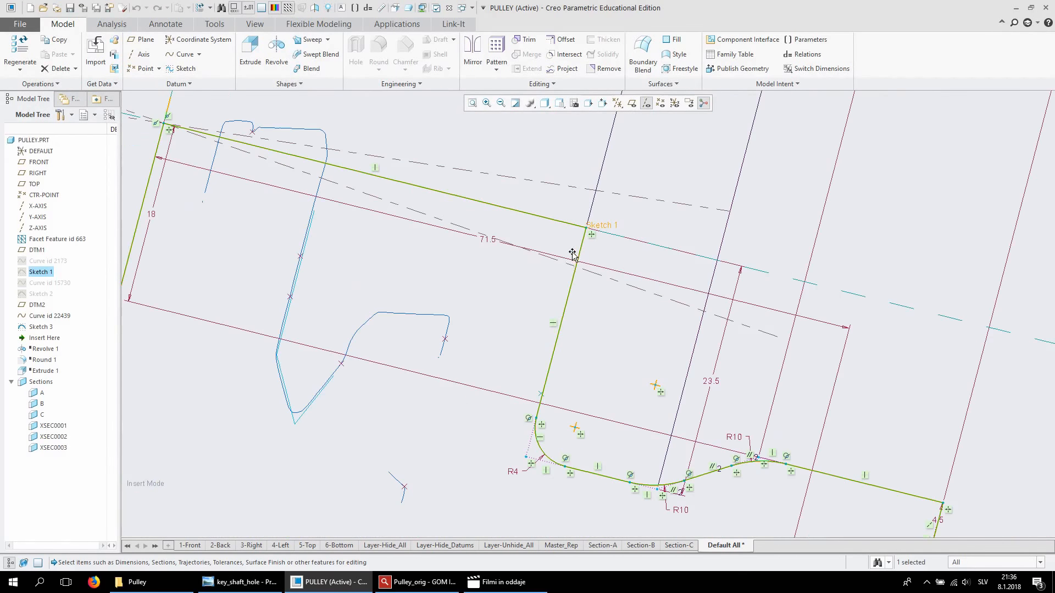
scroll(548, 254, "down", 3)
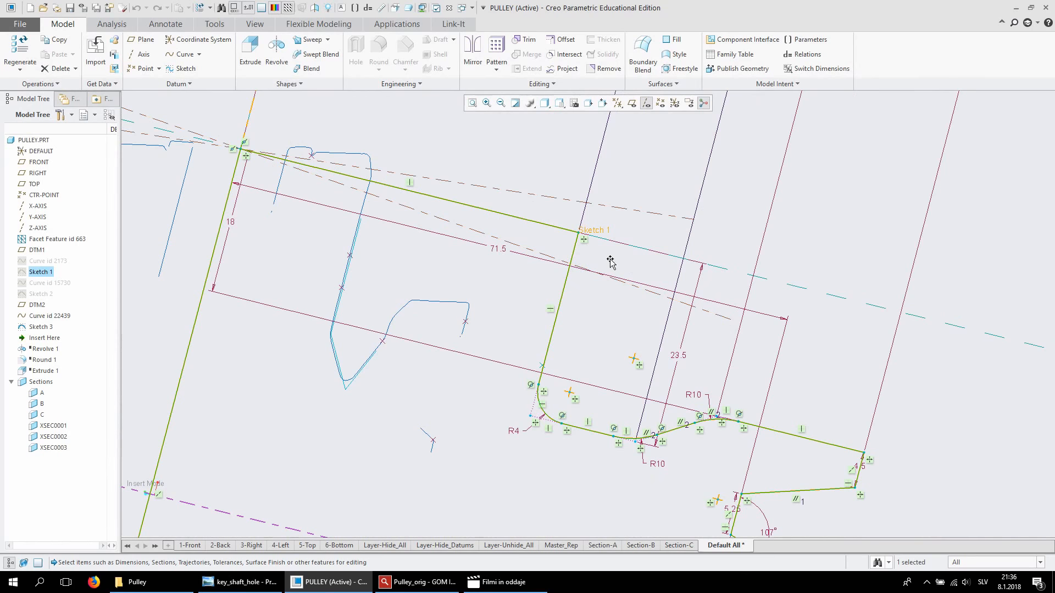
mouse_move(588, 225)
middle_mouse_down()
mouse_move(556, 221)
mouse_move(536, 238)
mouse_move(565, 183)
mouse_move(483, 217)
mouse_move(435, 217)
mouse_move(631, 252)
mouse_move(599, 260)
mouse_move(579, 217)
middle_mouse_up()
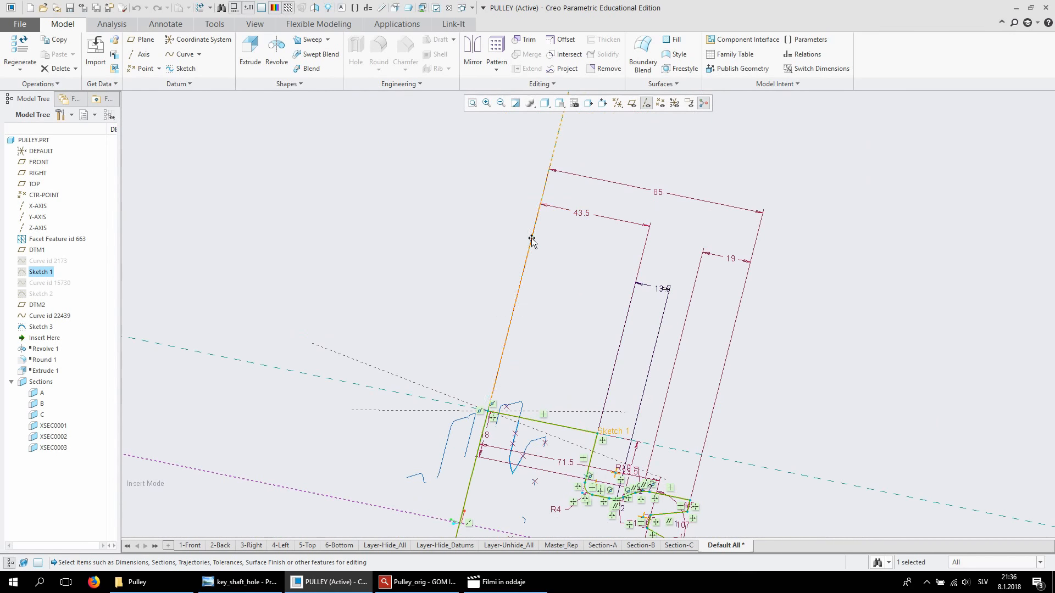
Reopen Sketch 3 for editing and orient the view square to its sketch plane
left_click(42, 327)
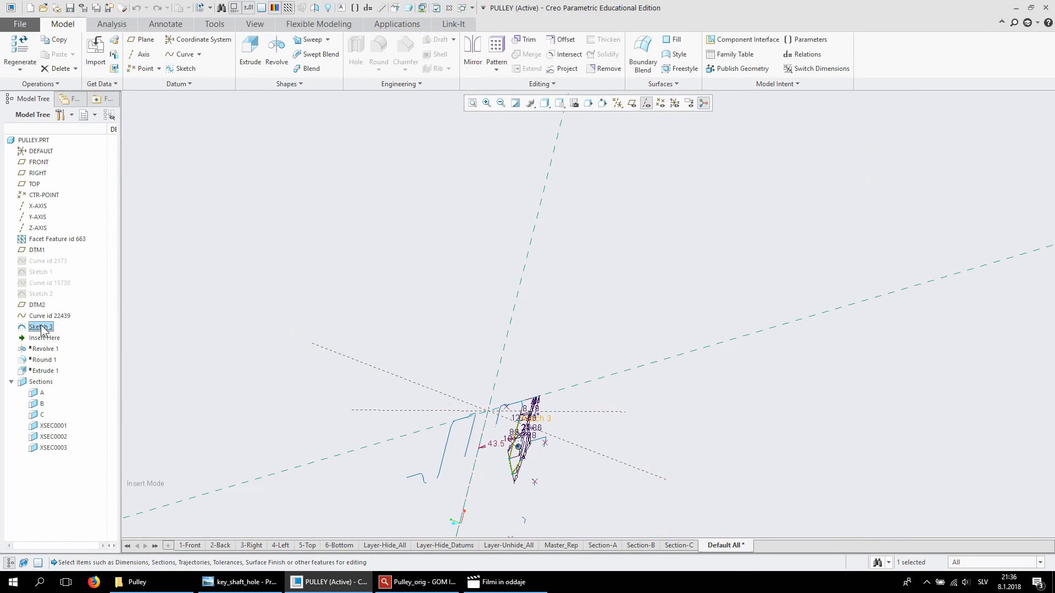
right_click(42, 328)
left_click(63, 280)
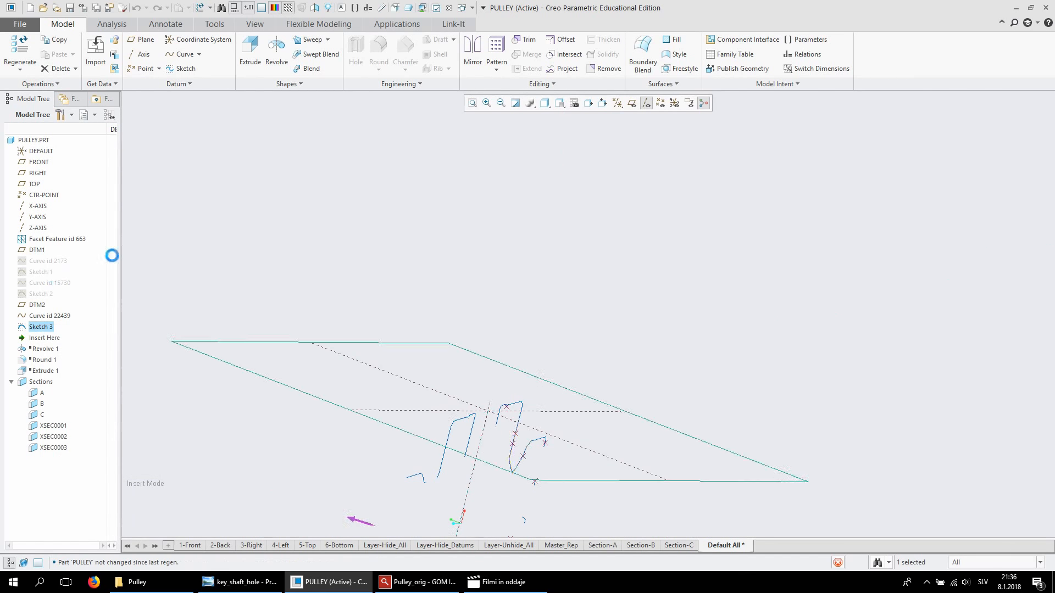
left_click(664, 103)
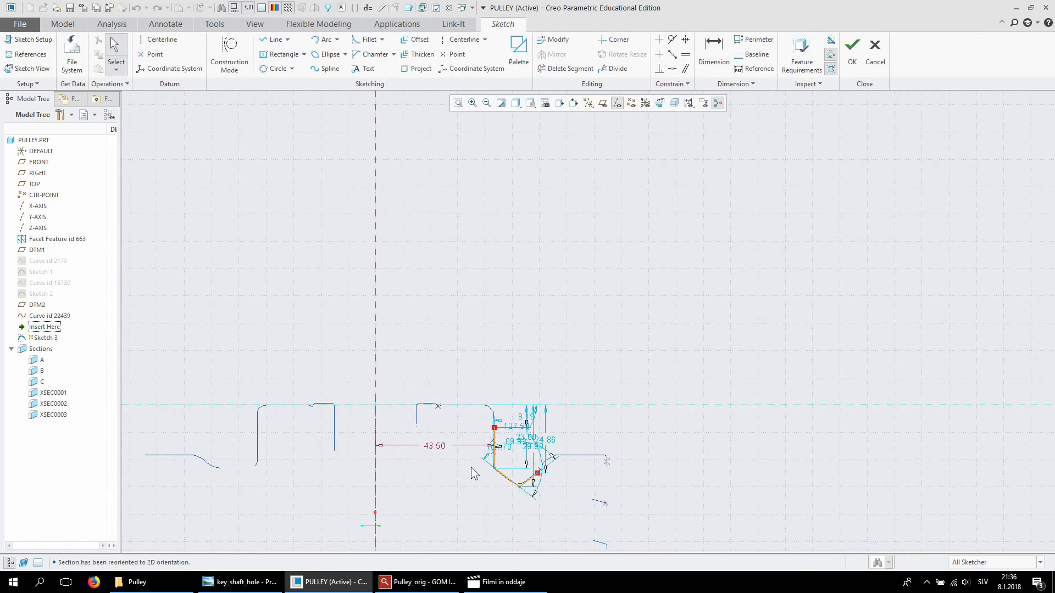
Set the angle between the vertical wall line and the first slanted side to 128 degrees
scroll(470, 467, "down", 3)
scroll(549, 536, "down", 1)
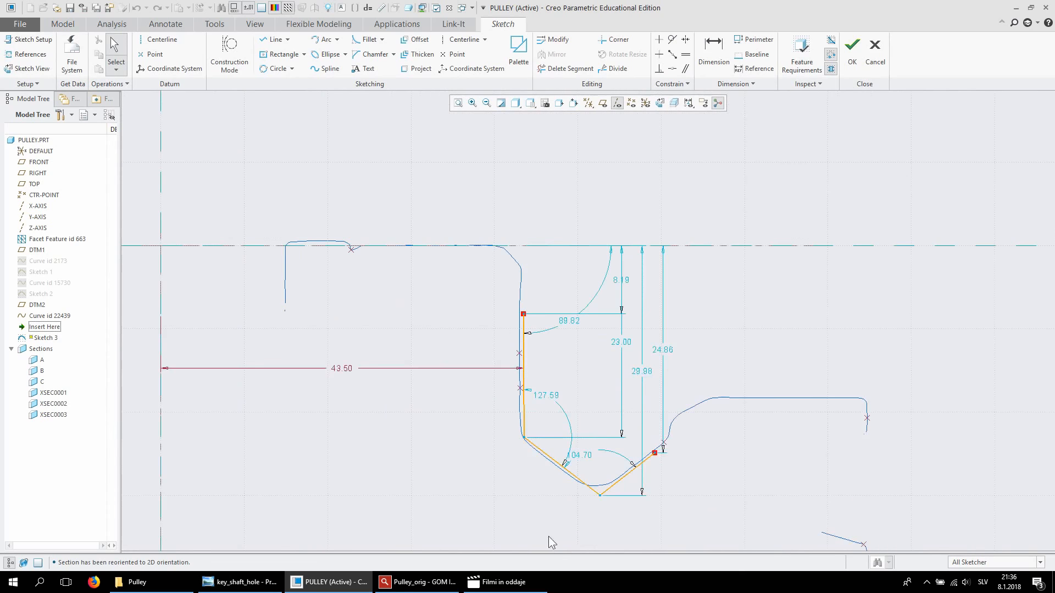
scroll(604, 486, "down", 2)
scroll(536, 443, "up", 1)
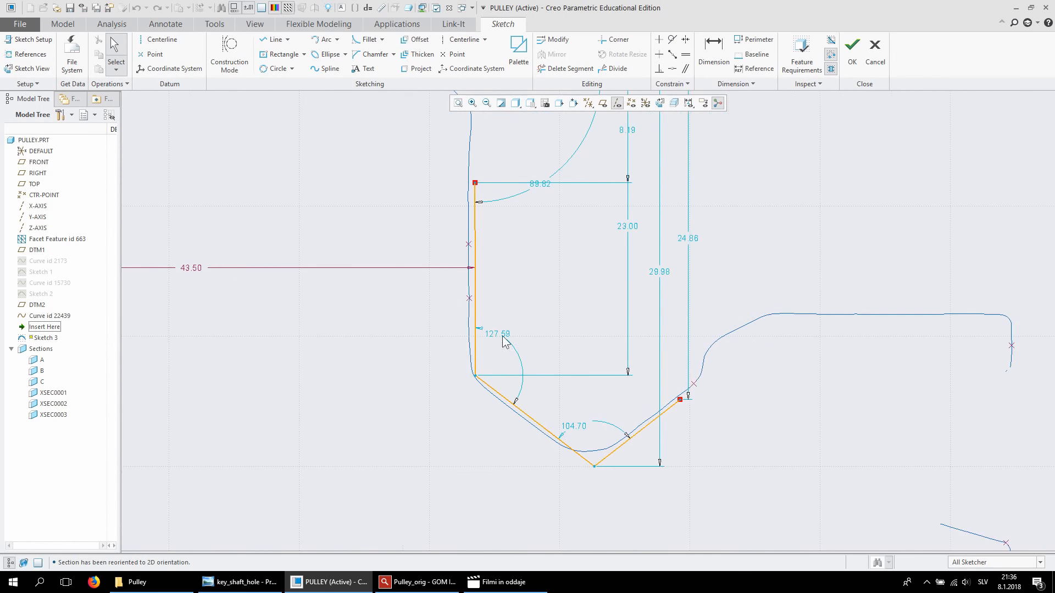
double_click(493, 334)
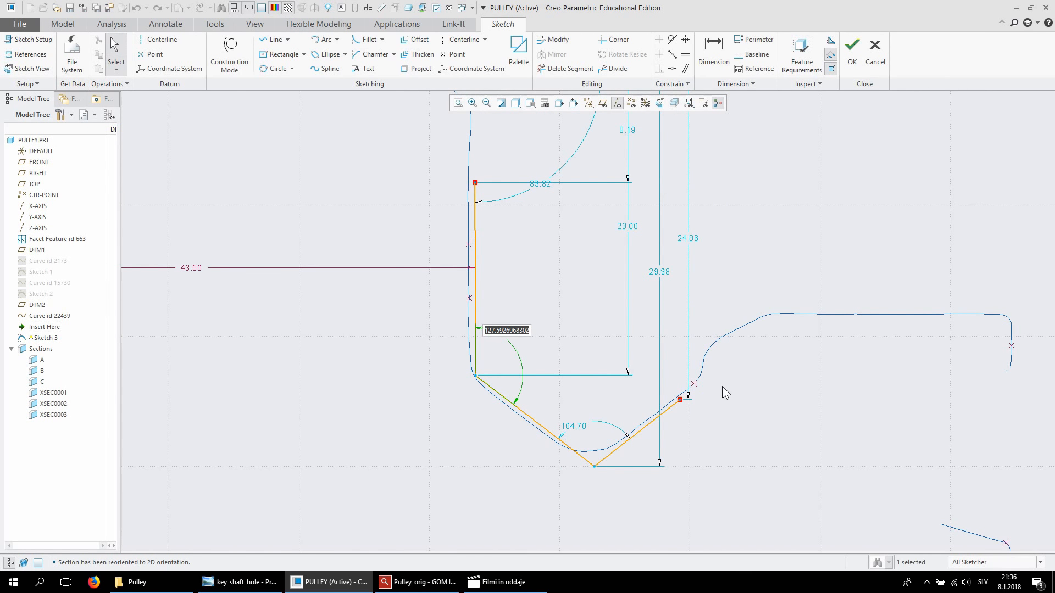
type("128")
key("Return")
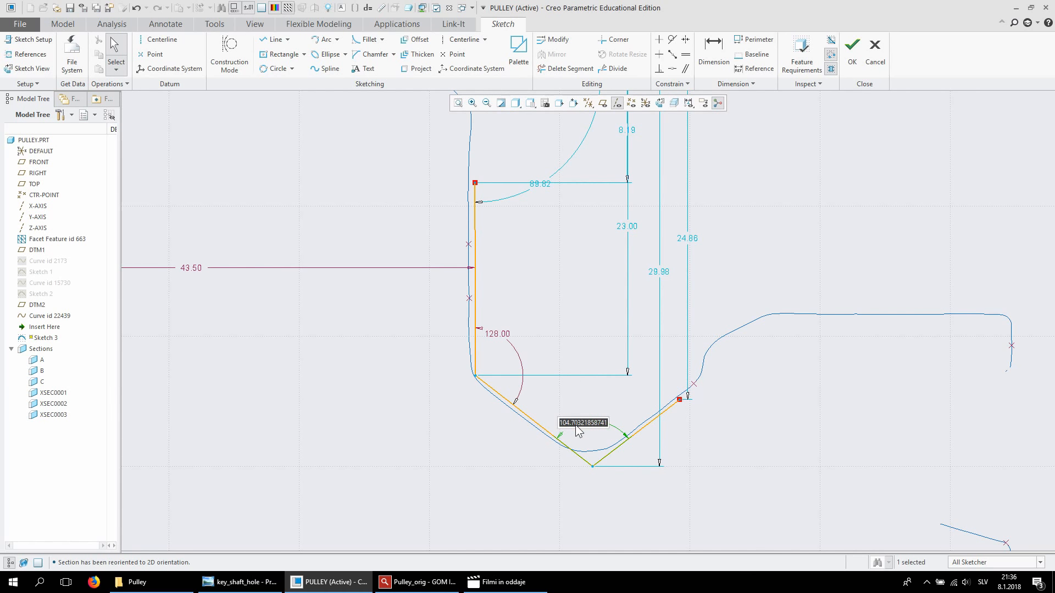
Try to set the angle between the two slanted sides to 105 degrees
type("105")
key("Return")
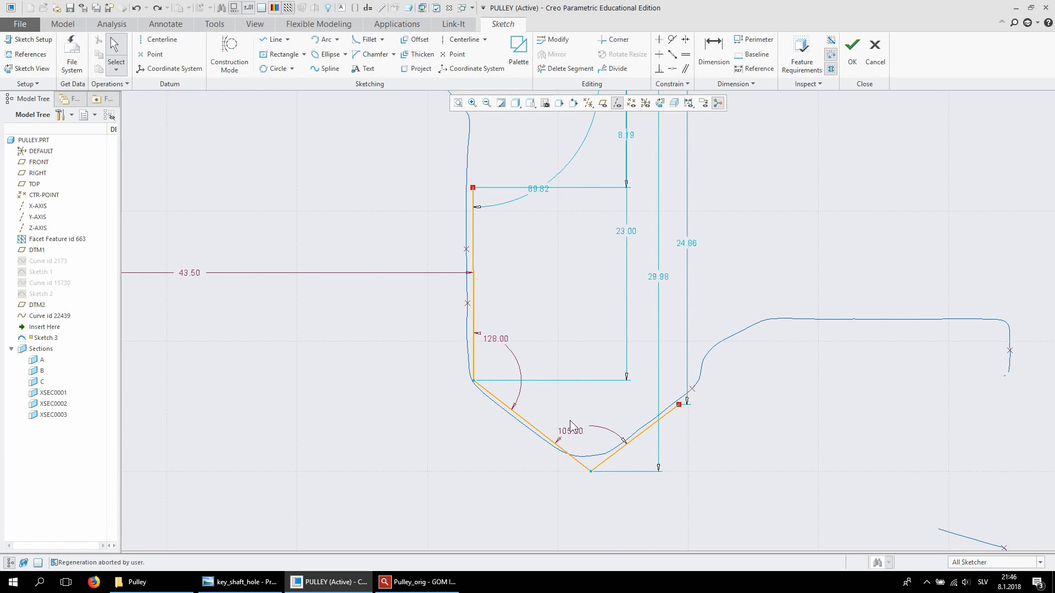
left_click(136, 8)
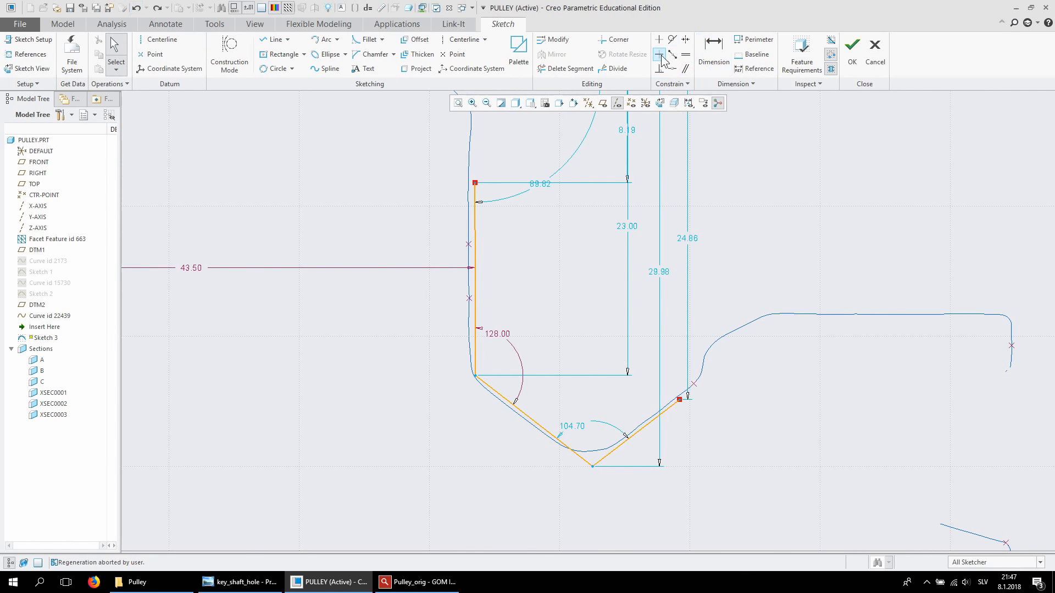
Constrain the wall line vertical and align its lower end horizontally with the free end of the outer slanted side
left_click(658, 39)
left_click(477, 233)
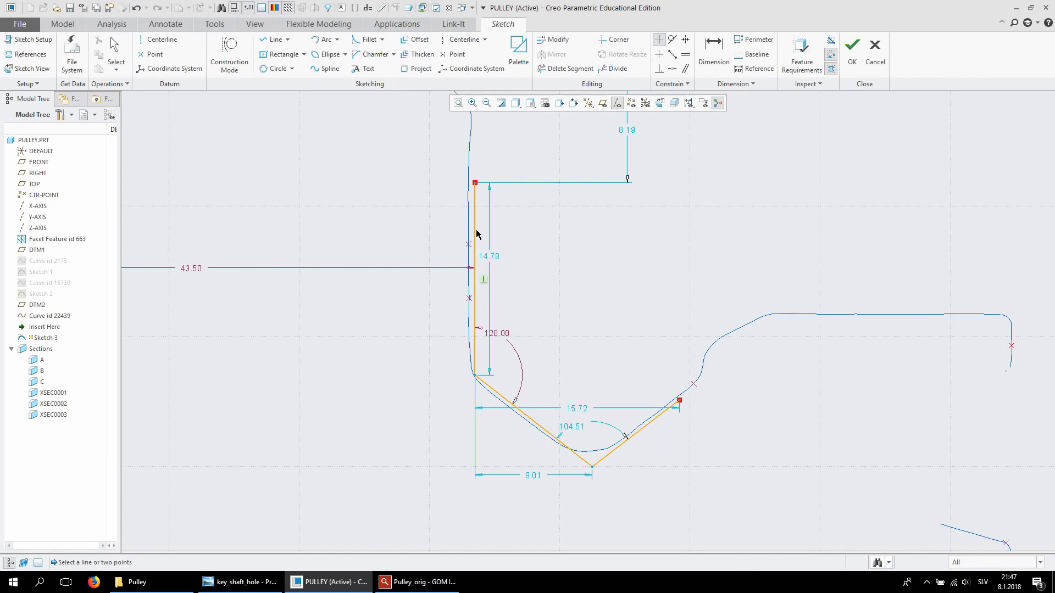
left_click(659, 54)
left_click(475, 375)
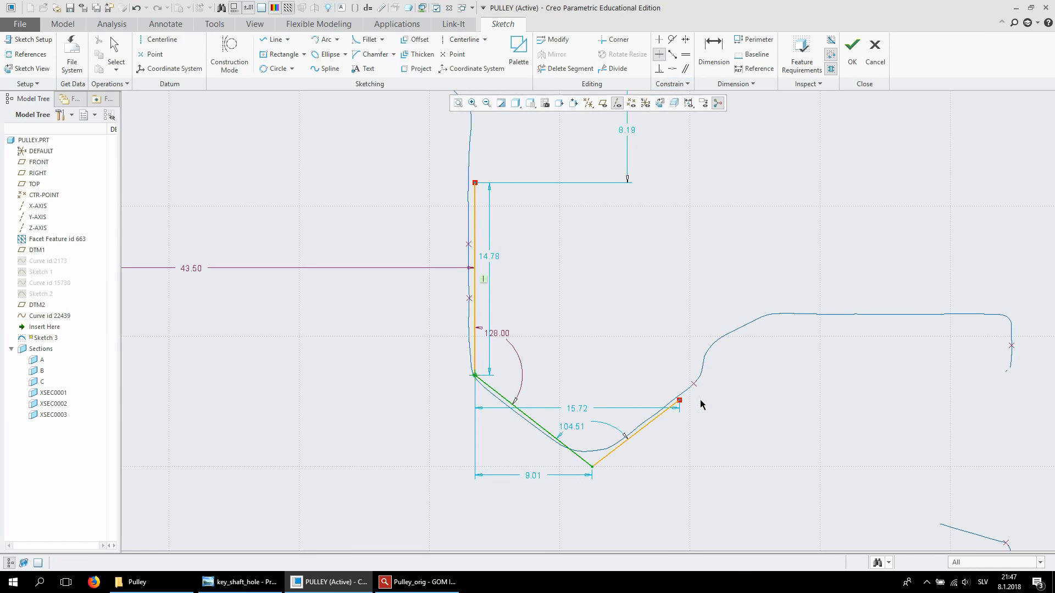
left_click(680, 401)
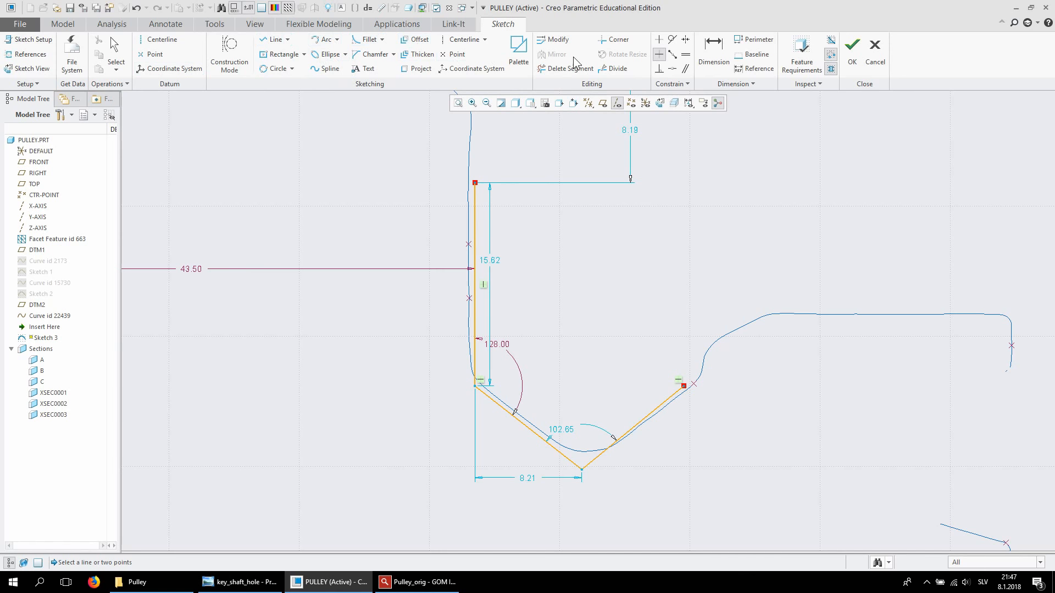
Dimension the angle between the vertical wall line and the outer slanted side and set it to 52 degrees
left_click(714, 52)
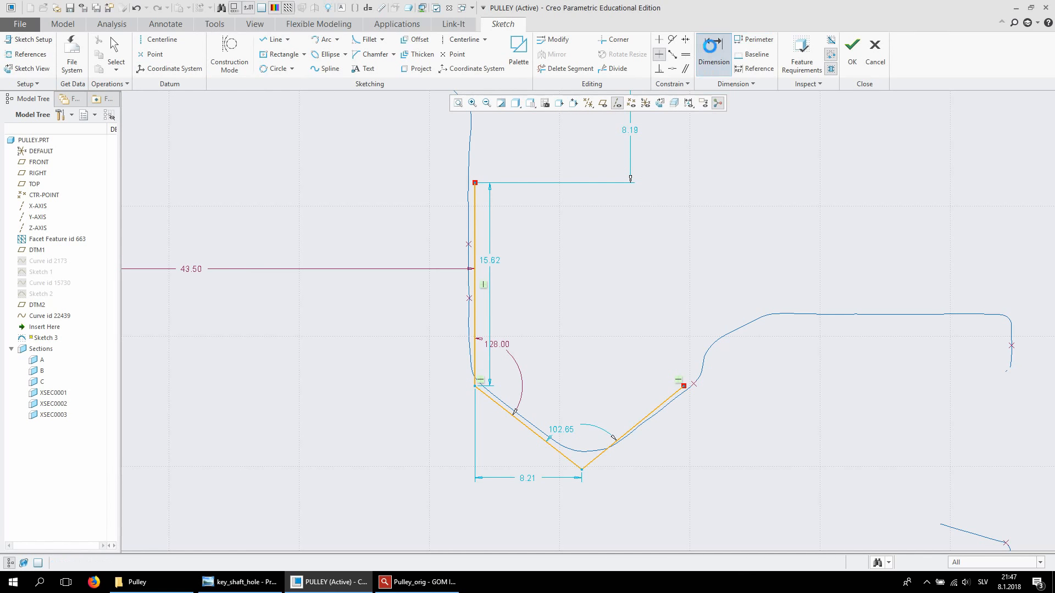
left_click(474, 306)
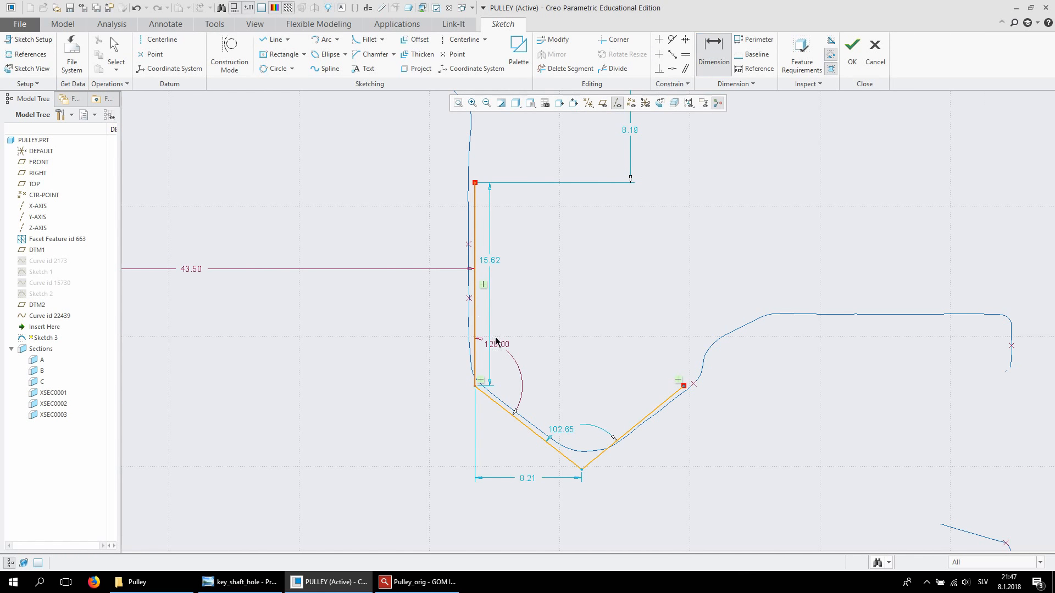
left_click(657, 410)
middle_click(508, 471)
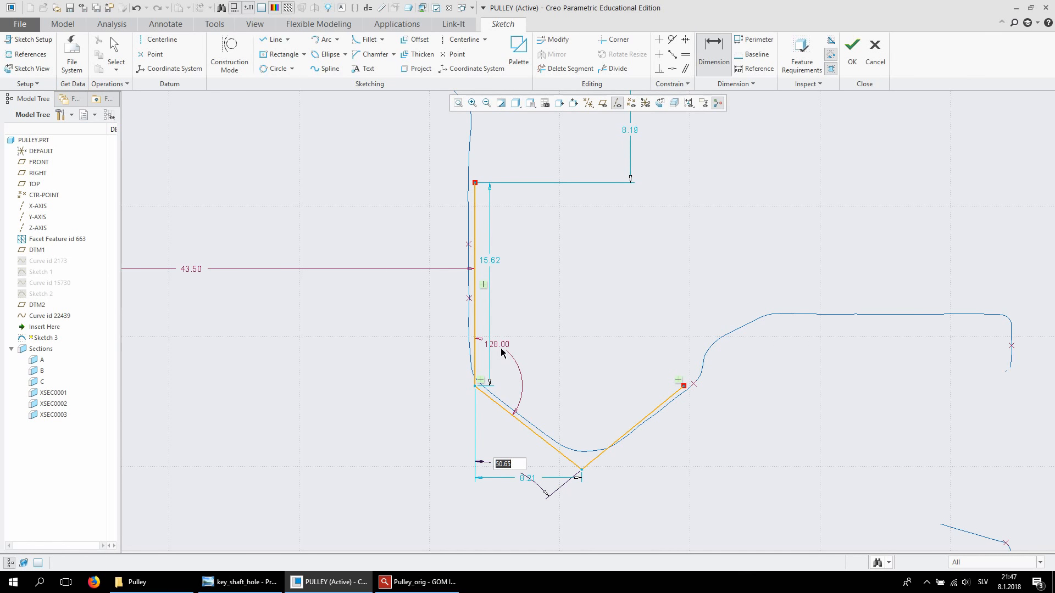
type("18")
key("Return")
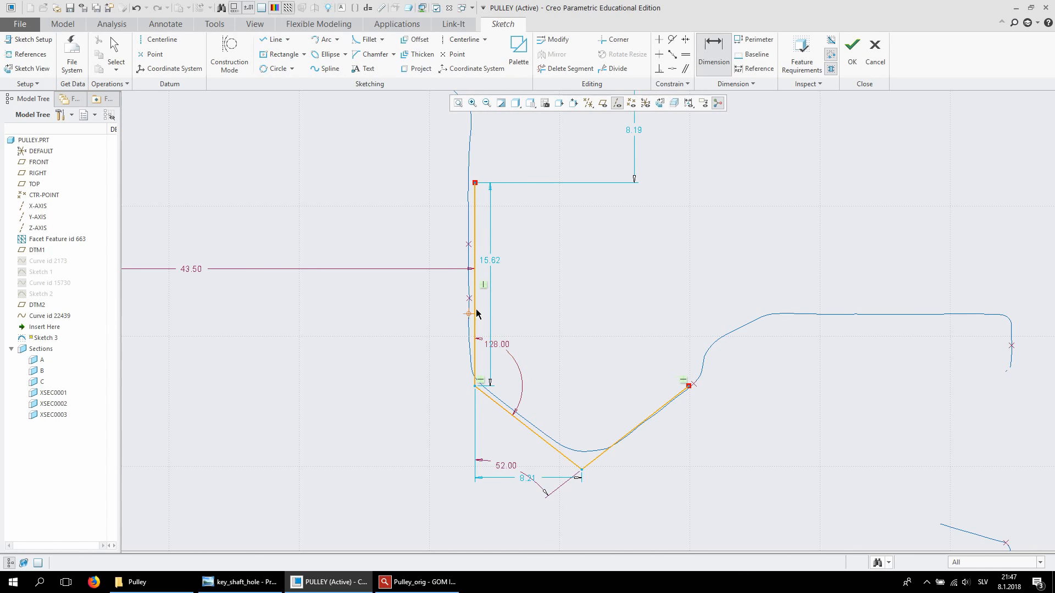
middle_click(574, 409)
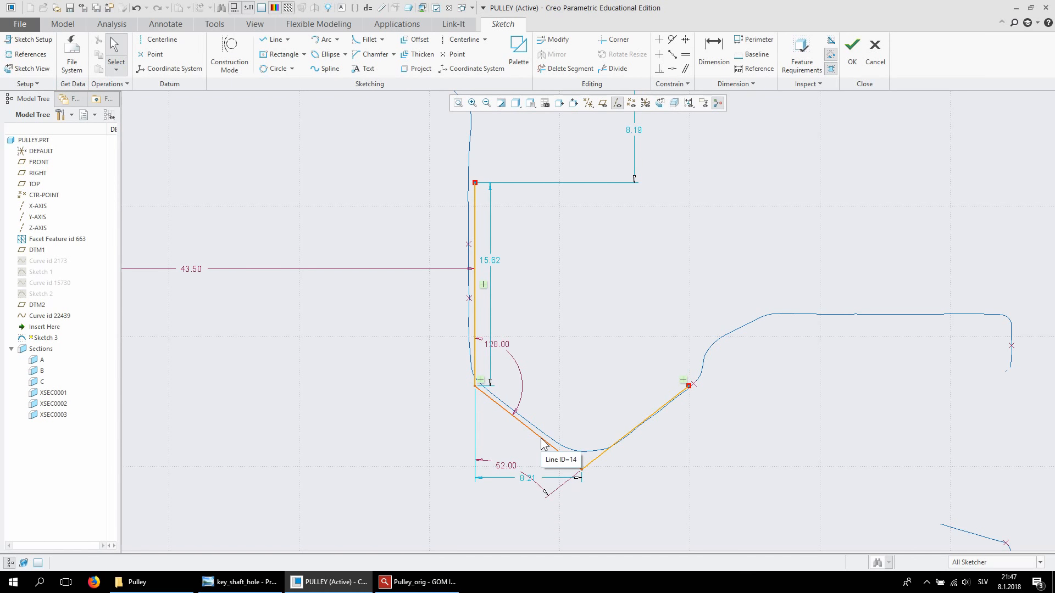
Nudge the first slanted side toward the section curve and dimension the wall's lower corner 23.5 from the horizontal reference
left_click_drag(542, 442, 547, 446)
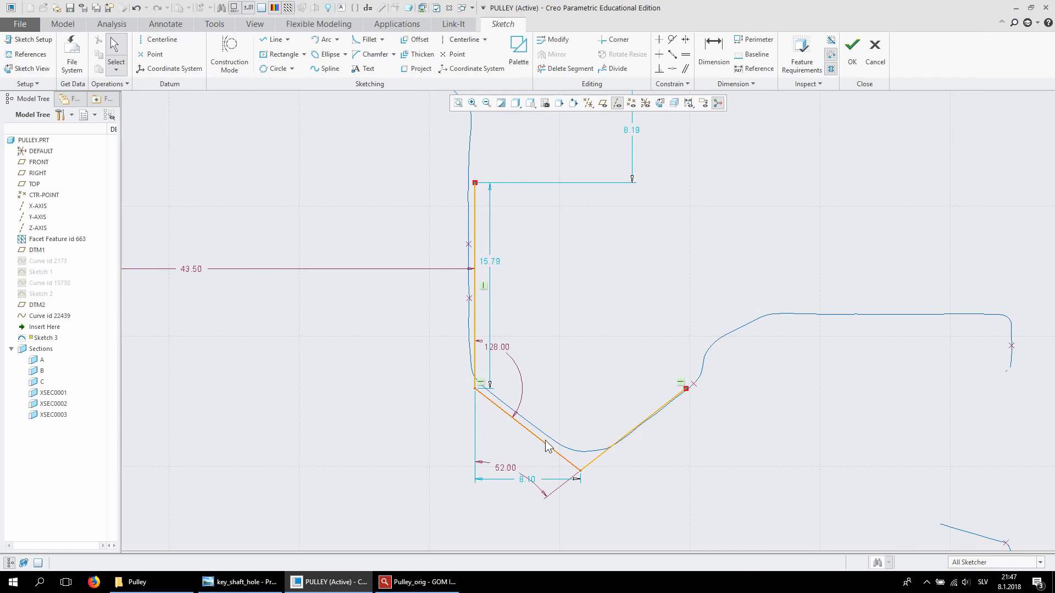
left_click(713, 49)
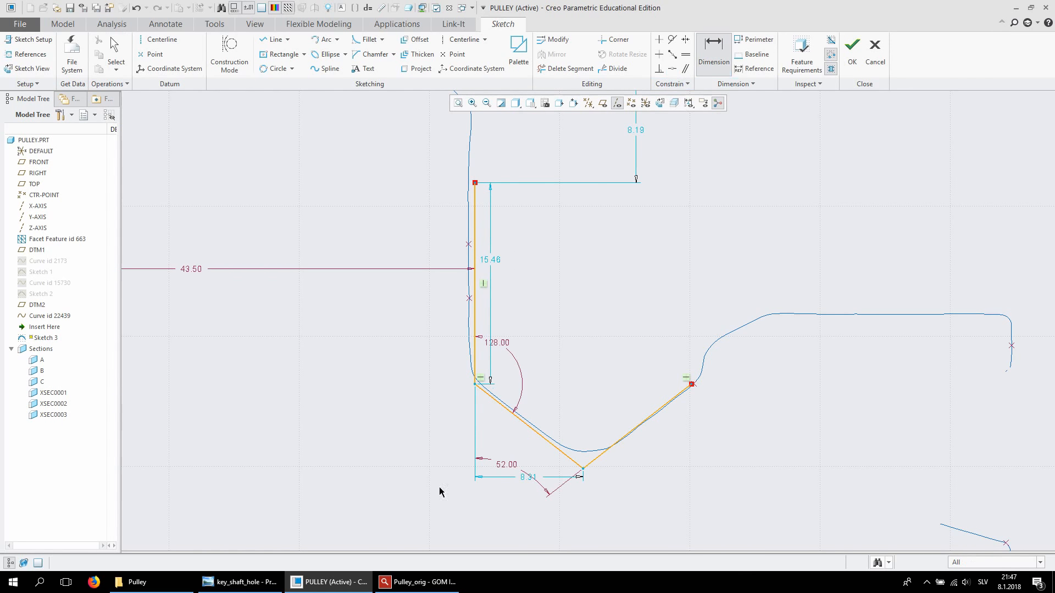
scroll(479, 439, "down", 2)
scroll(492, 378, "up", 1)
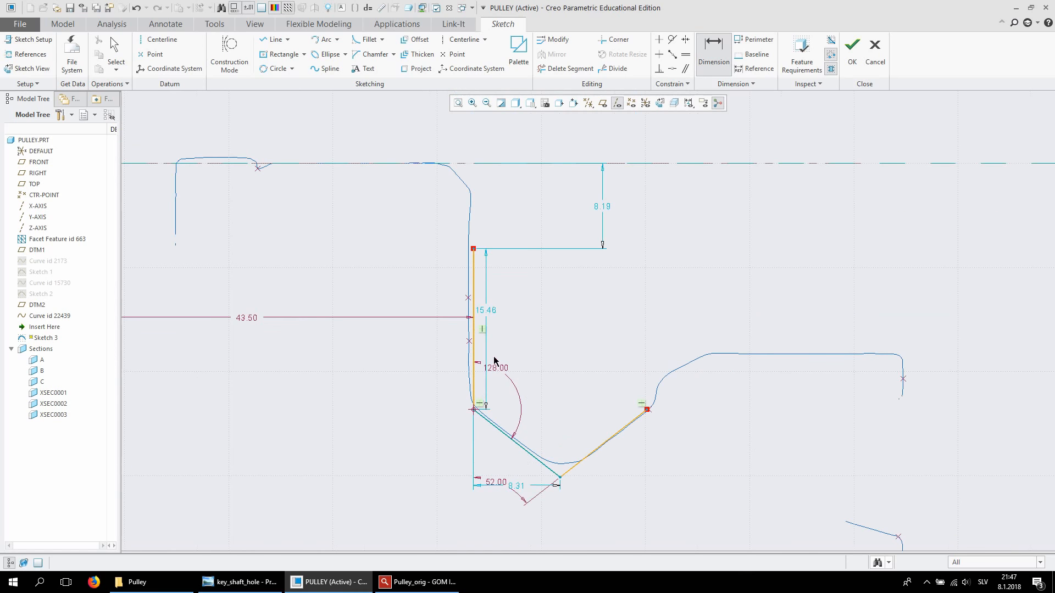
middle_click(401, 284)
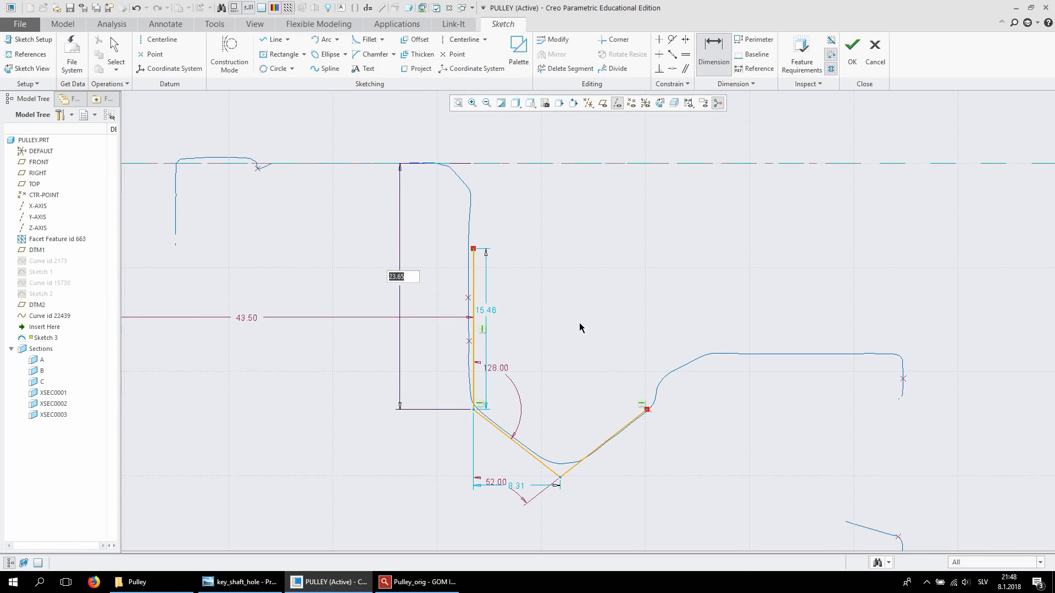
type("23.5")
key("Return")
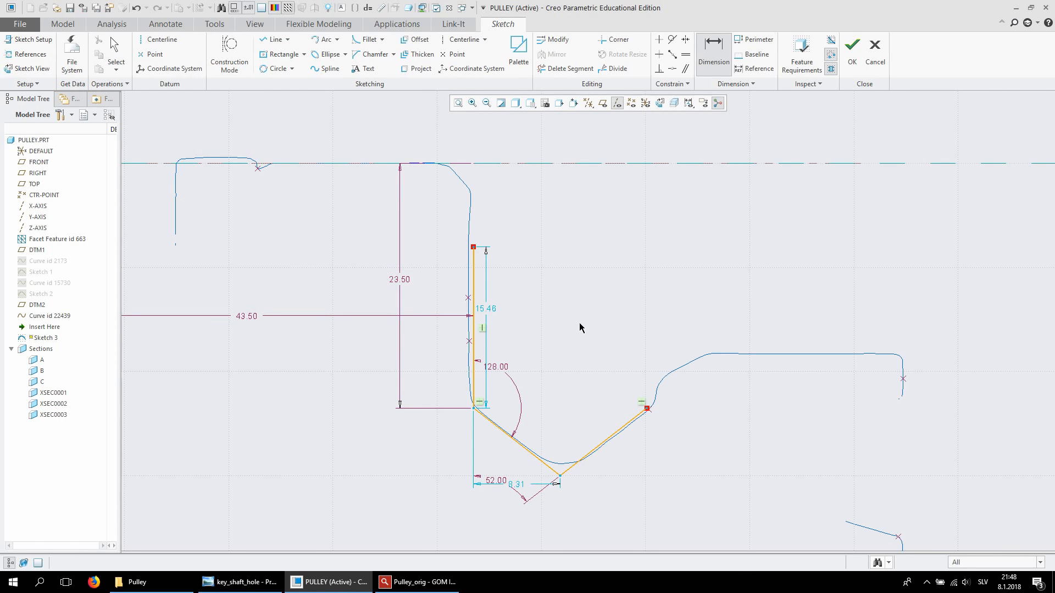
Dimension the length of the recess's outer slanted side
scroll(604, 407, "down", 2)
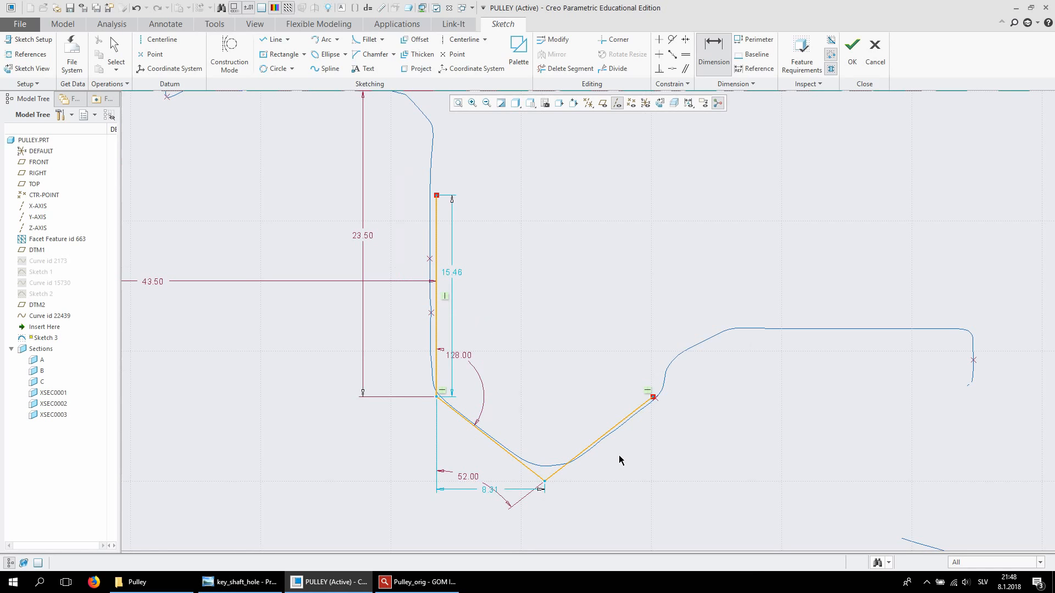
left_click(605, 431)
scroll(589, 412, "up", 1)
middle_click(589, 411)
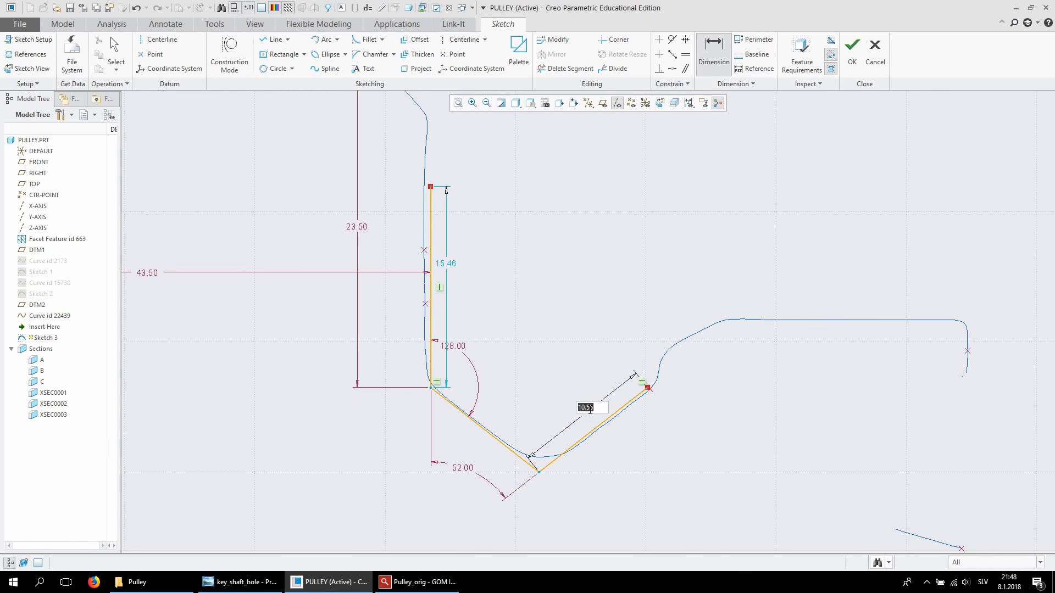
middle_click(584, 408)
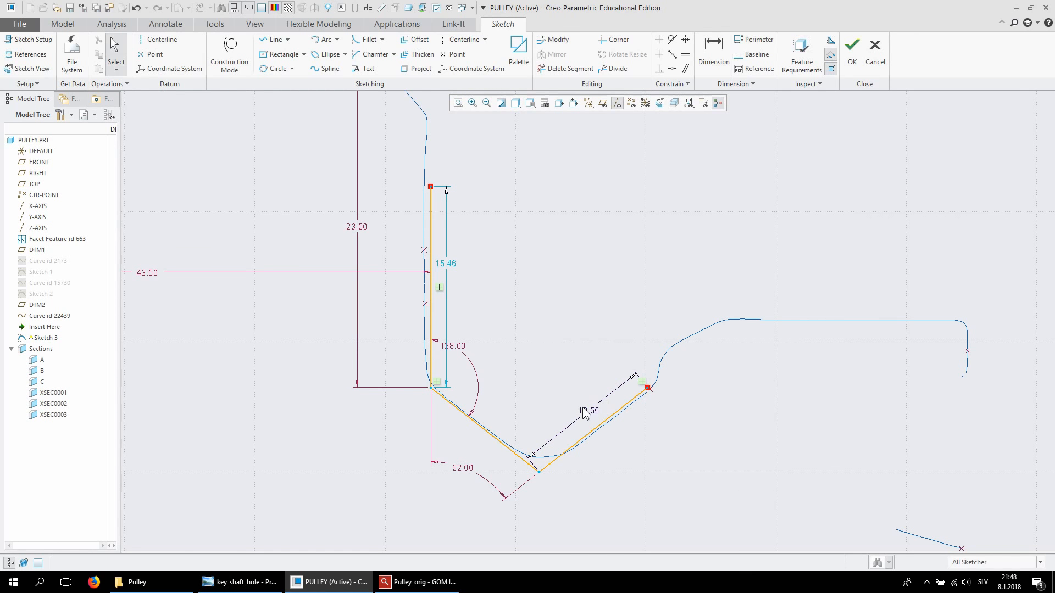
Undo the length dimension on the recess's outer slanted side
left_click(137, 9)
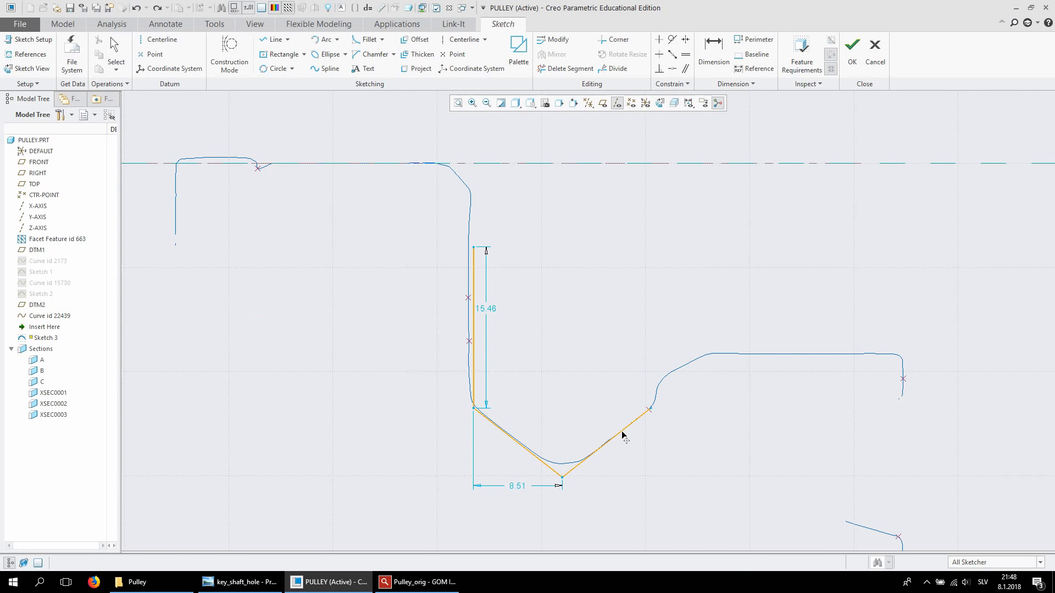
scroll(585, 434, "down", 1)
scroll(587, 437, "down", 2)
left_click(468, 458)
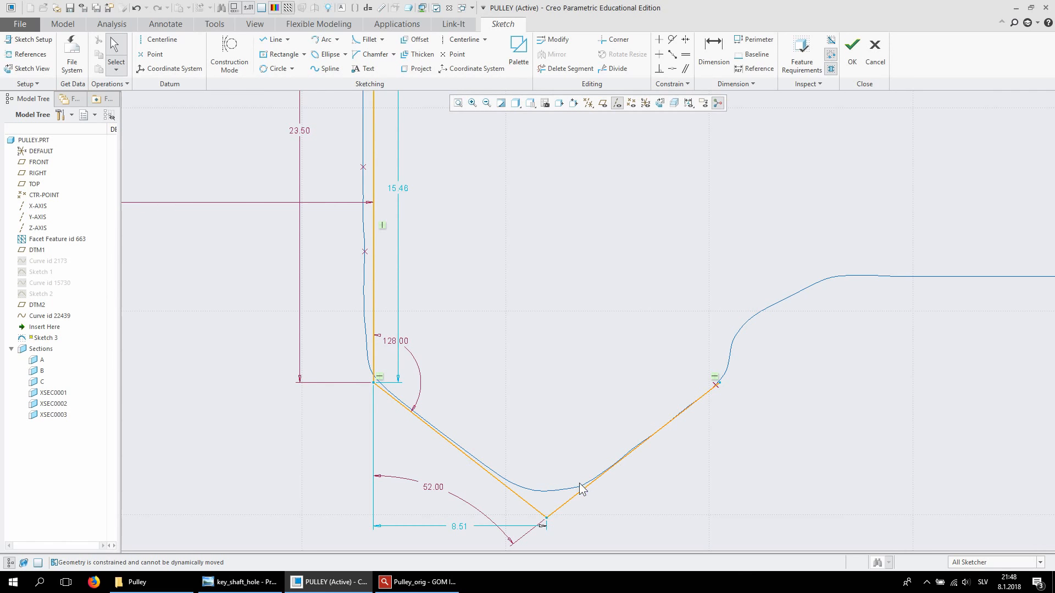
Fillet the lower corner between the recess's two slanted sides and set the radius to 5
scroll(522, 328, "down", 1)
scroll(526, 330, "up", 2)
scroll(539, 376, "up", 1)
scroll(539, 378, "down", 1)
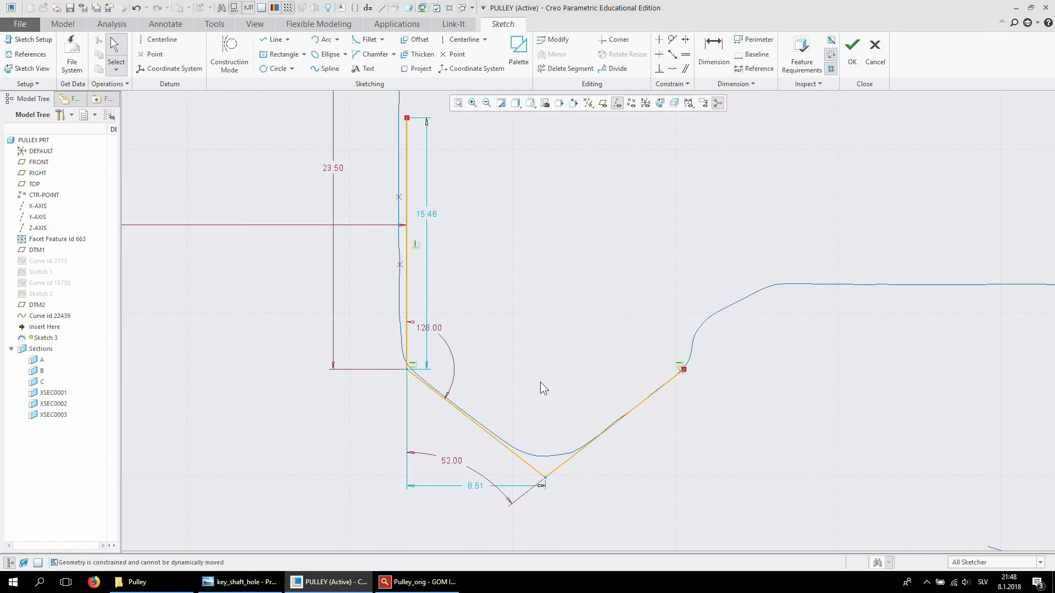
left_click(367, 40)
left_click(525, 462)
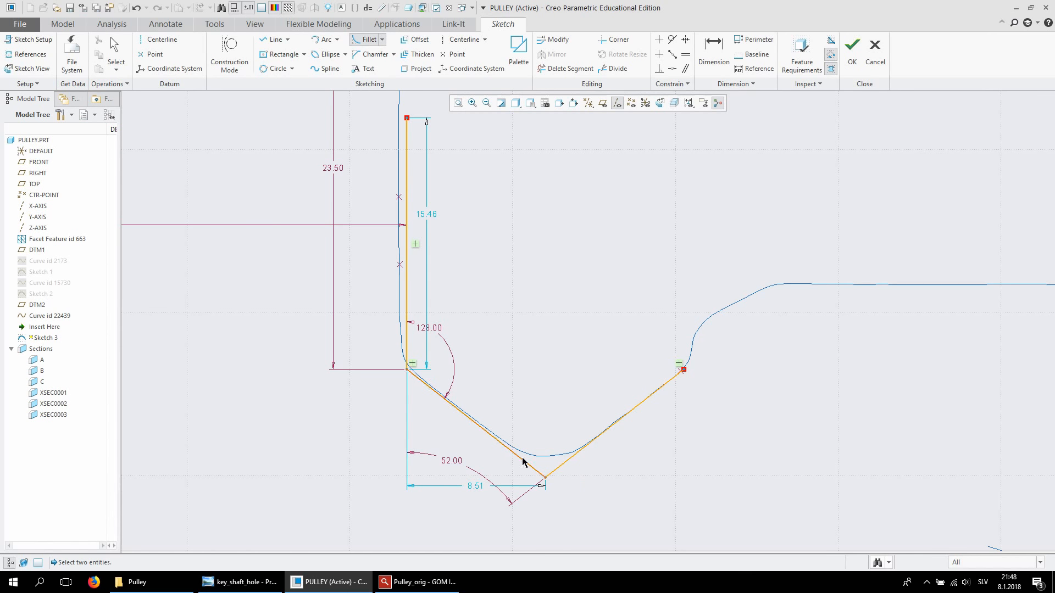
left_click(568, 466)
middle_click(568, 471)
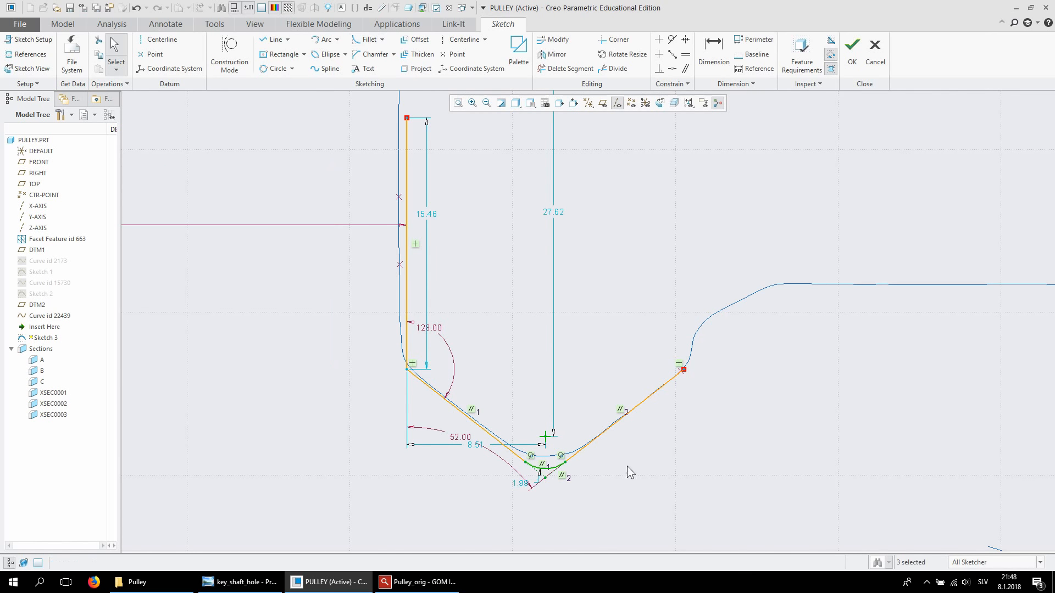
double_click(521, 483)
type("5")
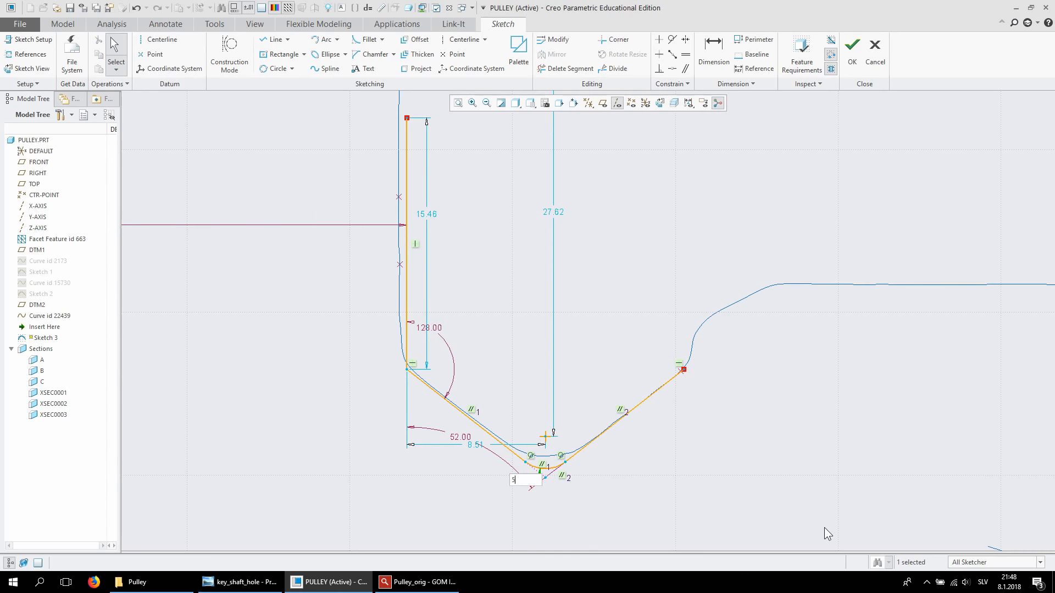
key("Return")
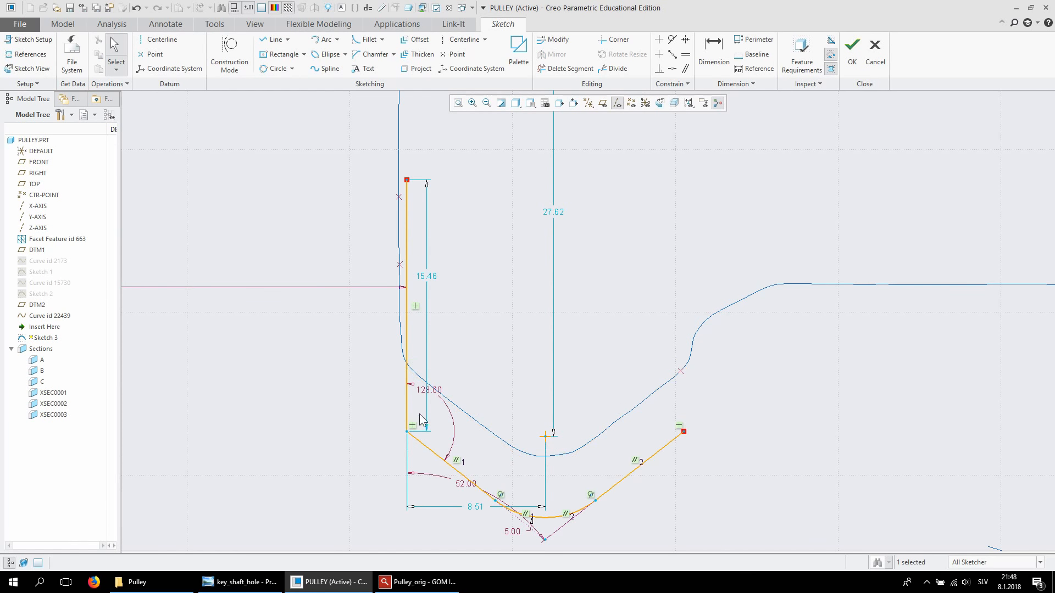
Dimension the vertical wall's lower corner from the horizontal reference and set the distance to 23.5
scroll(422, 429, "up", 3)
scroll(429, 435, "down", 1)
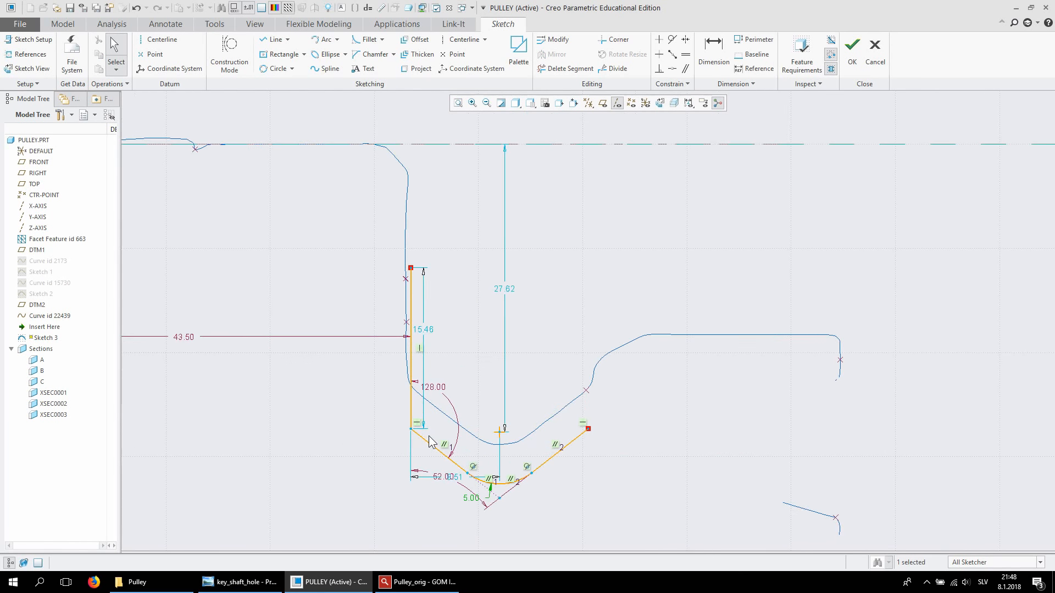
left_click(714, 52)
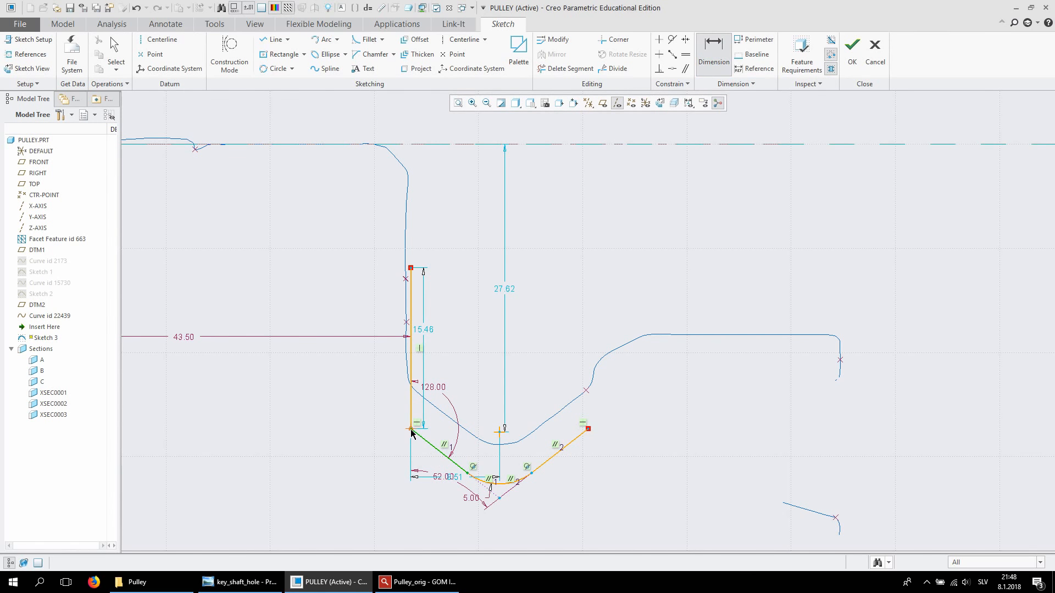
left_click(416, 145)
middle_click(357, 261)
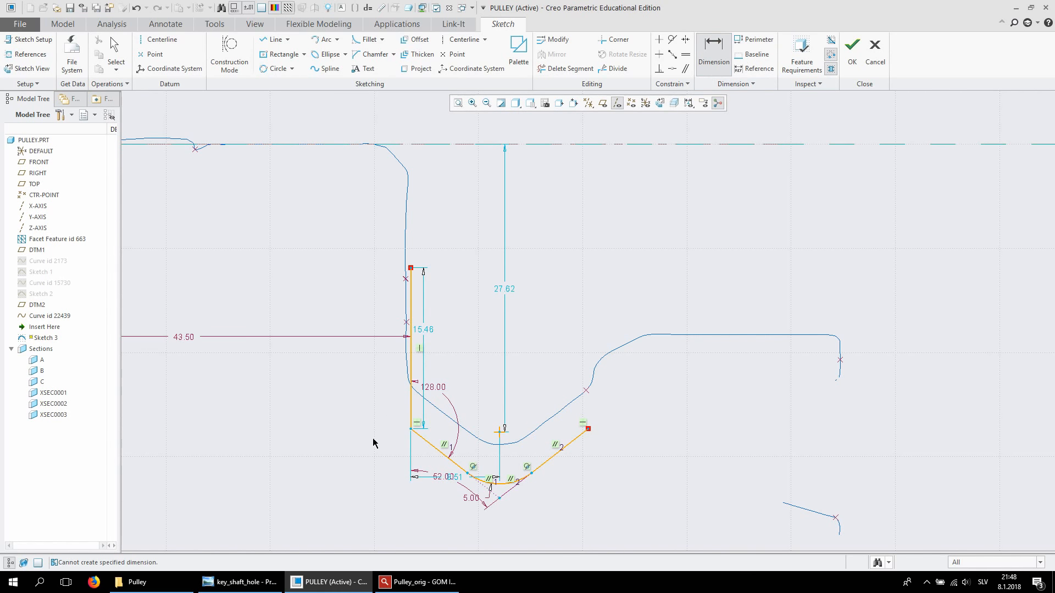
left_click(409, 428)
left_click(426, 145)
middle_click(342, 291)
type("23.5")
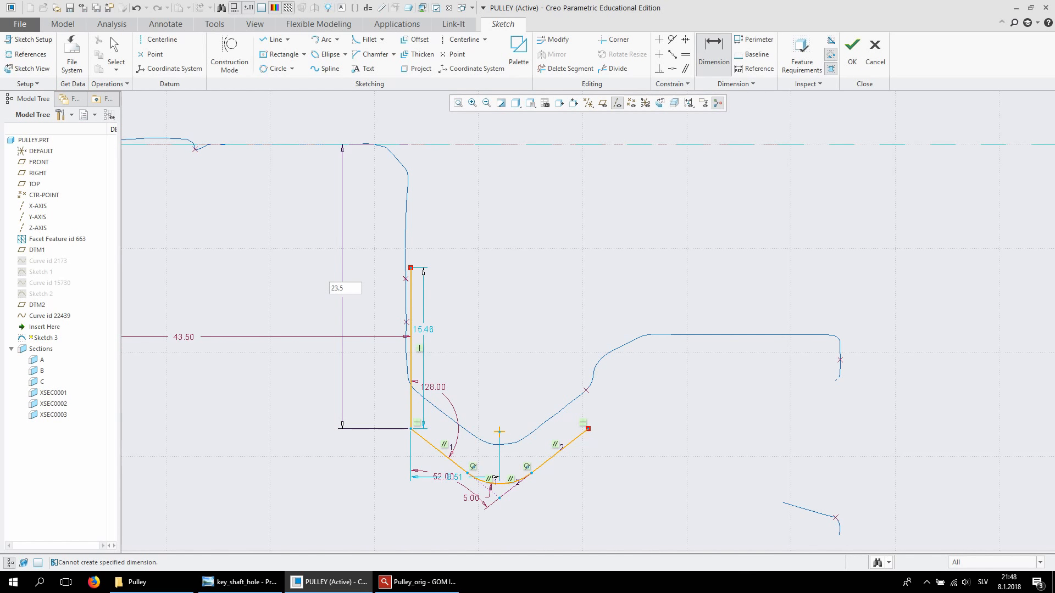
key("Return")
scroll(525, 403, "down", 4)
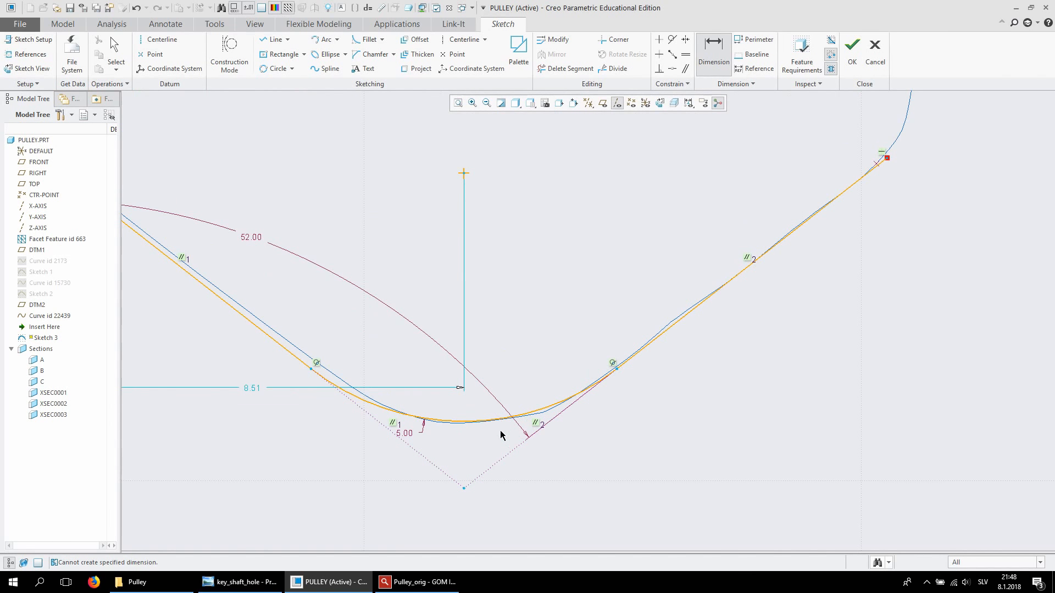
scroll(500, 436, "up", 1)
scroll(496, 438, "down", 1)
middle_click(497, 438)
Set the radius of the fillet between the slanted sides to 4
scroll(496, 438, "up", 1)
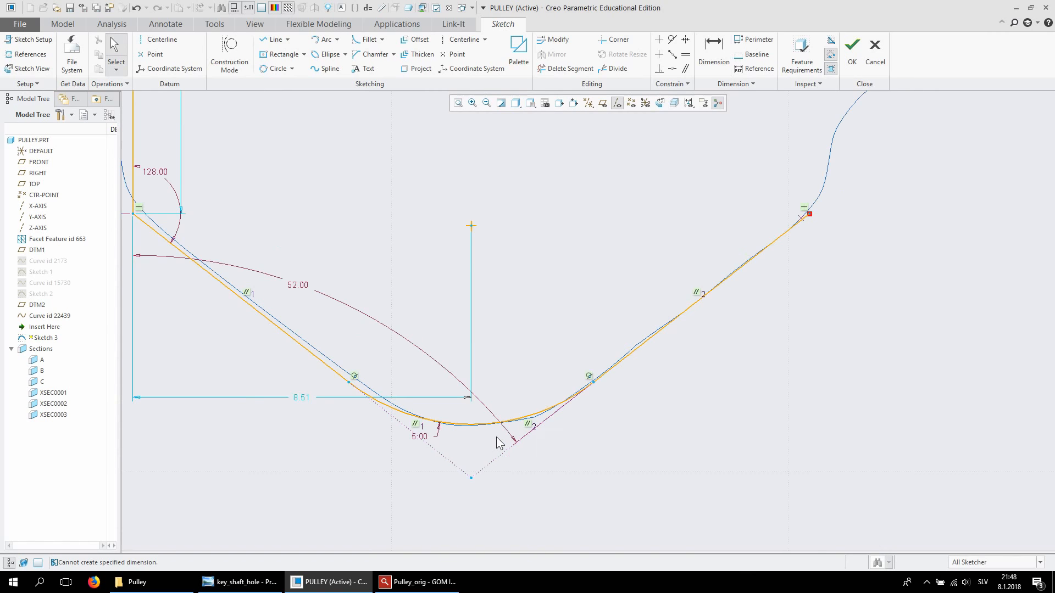
scroll(497, 437, "up", 2)
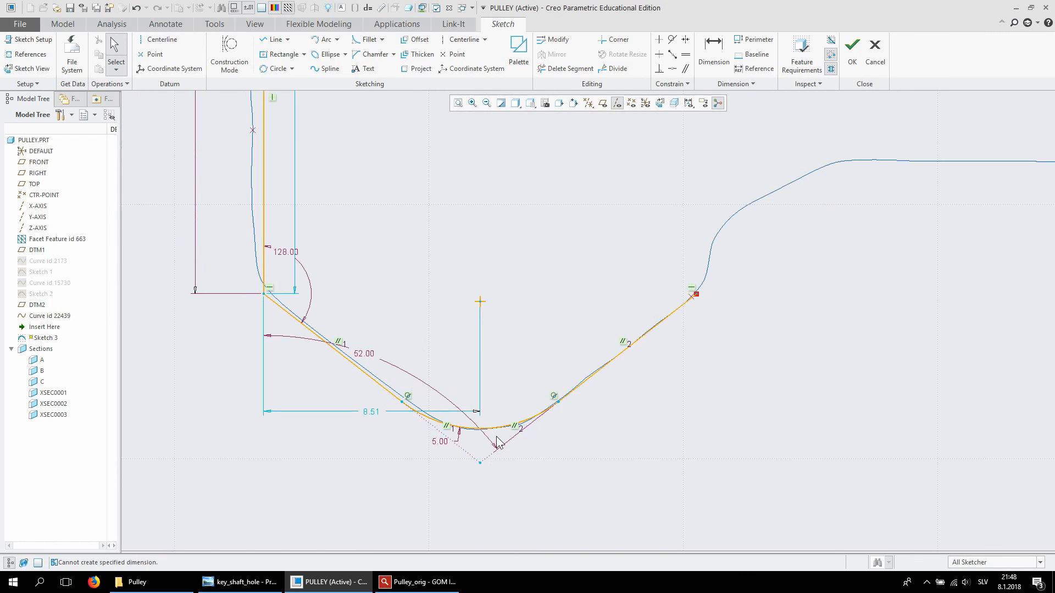
double_click(438, 444)
key("Return")
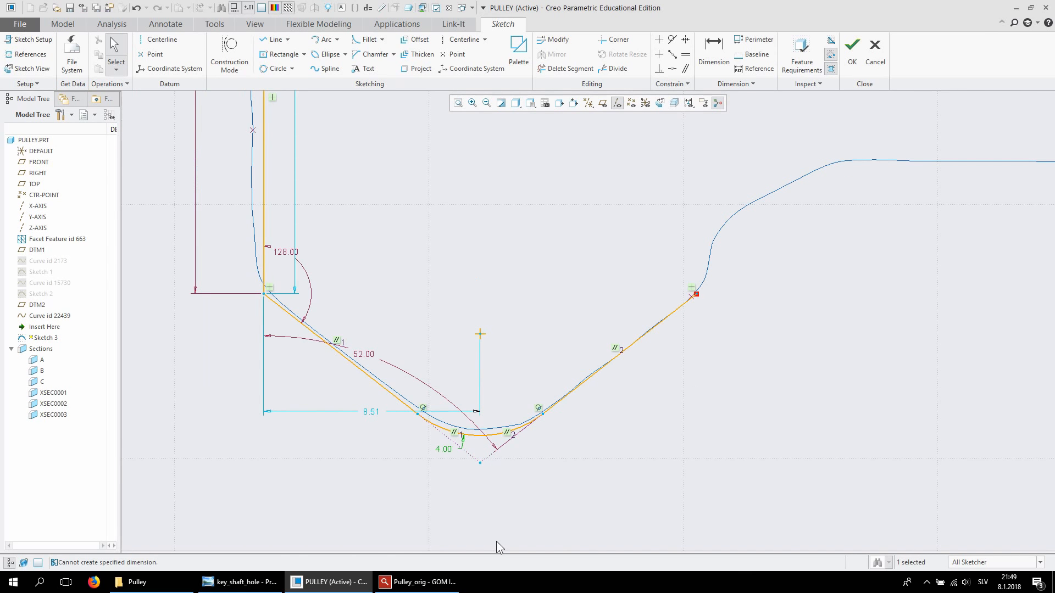
Set the wall's lower corner distance from the horizontal reference to 23
scroll(440, 490, "up", 5)
double_click(291, 294)
type("23")
key("Return")
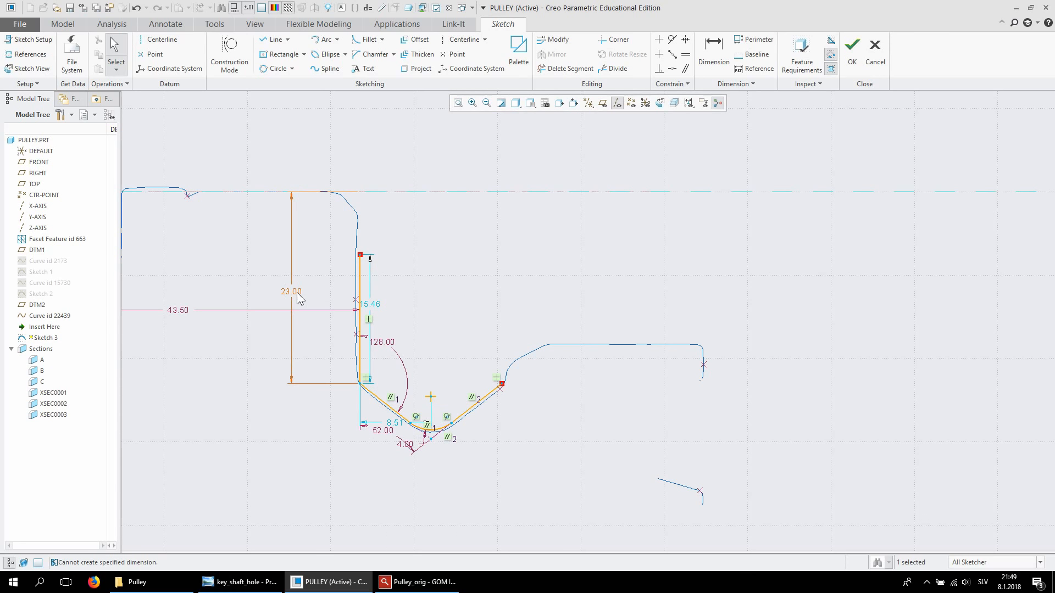
Set the wall's lower corner distance from the horizontal reference to 23.25
scroll(408, 432, "down", 3)
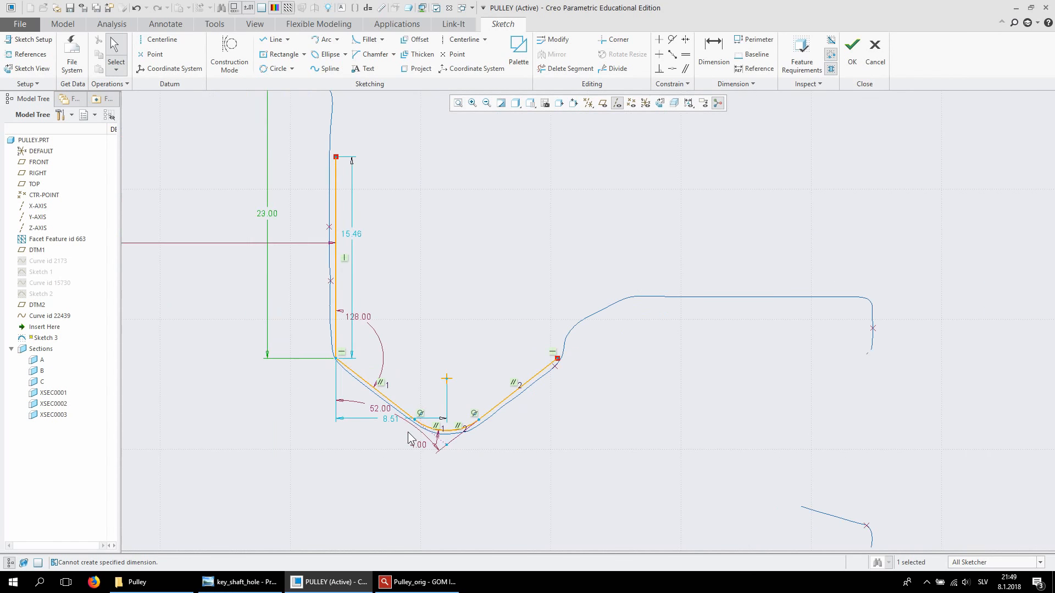
double_click(268, 214)
type("23.25")
key("Return")
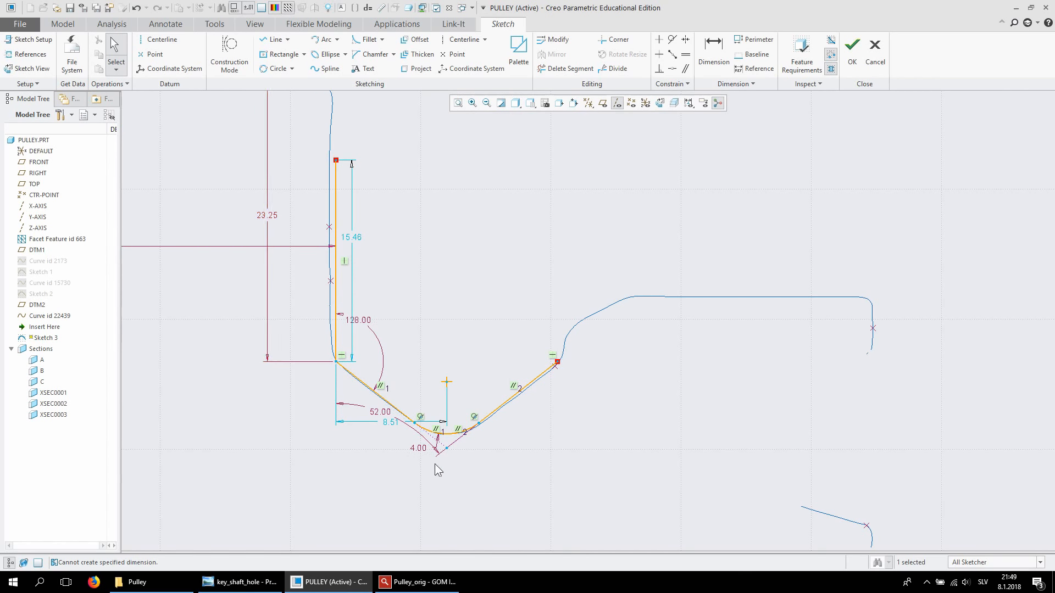
Shift the recess's outer slanted side slightly outward so it follows the blue section curve
scroll(446, 437, "down", 3)
scroll(450, 443, "up", 1)
scroll(449, 443, "down", 2)
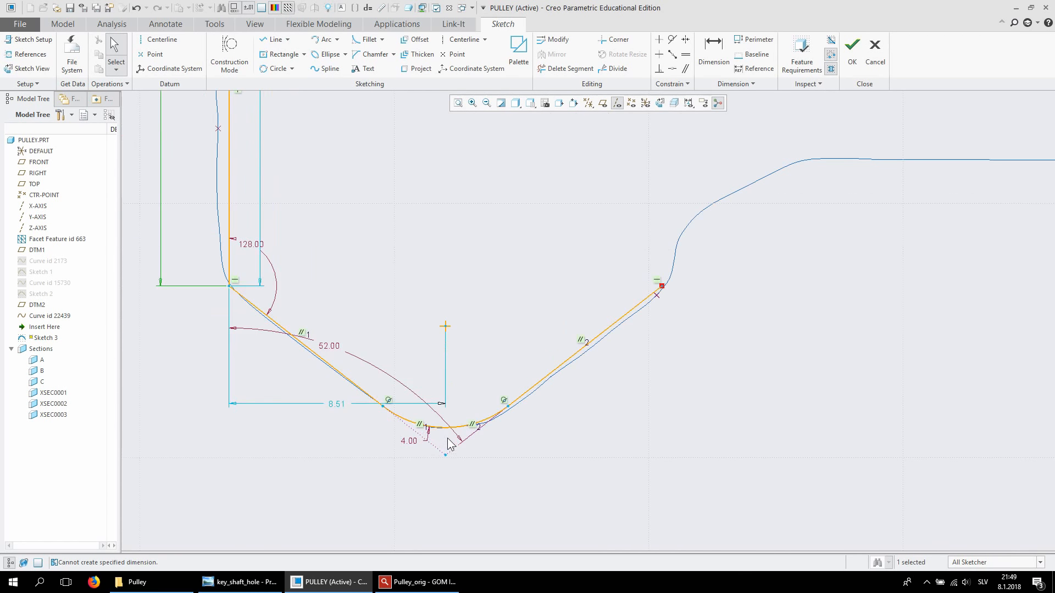
scroll(569, 332, "up", 1)
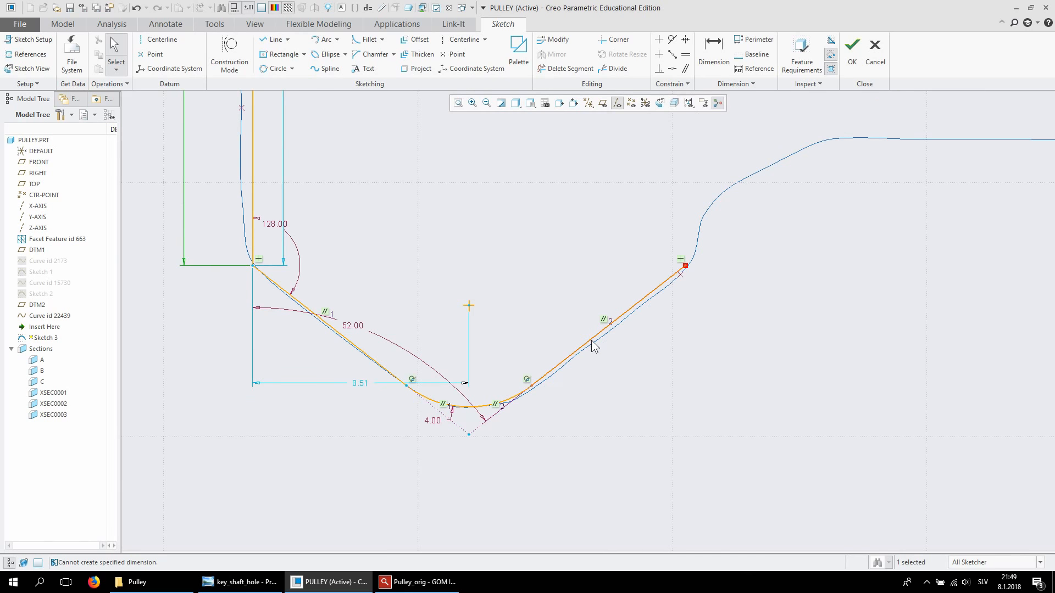
left_click_drag(592, 345, 594, 347)
scroll(504, 339, "up", 2)
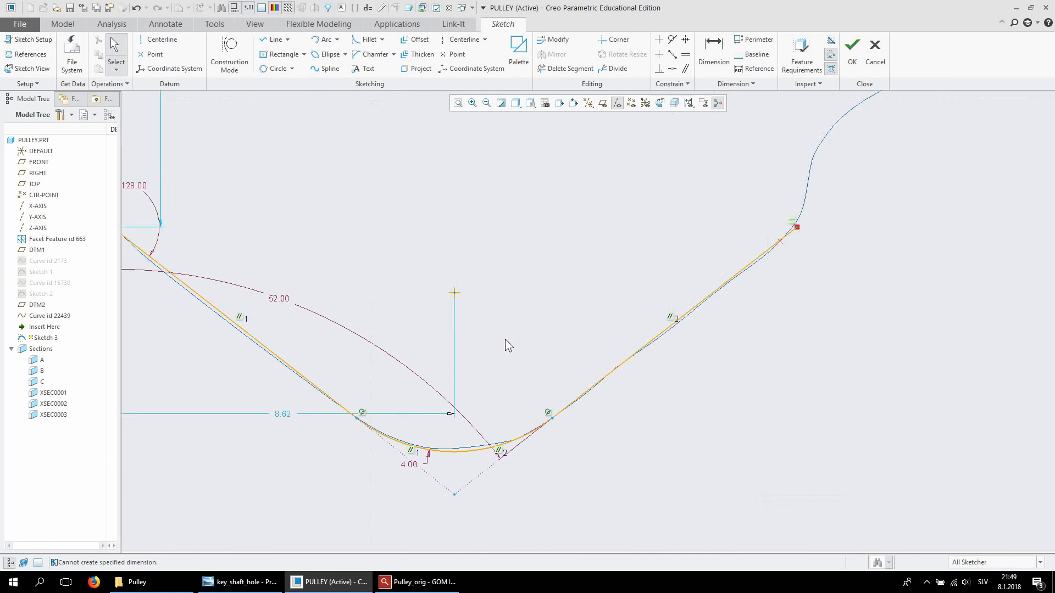
scroll(582, 343, "down", 1)
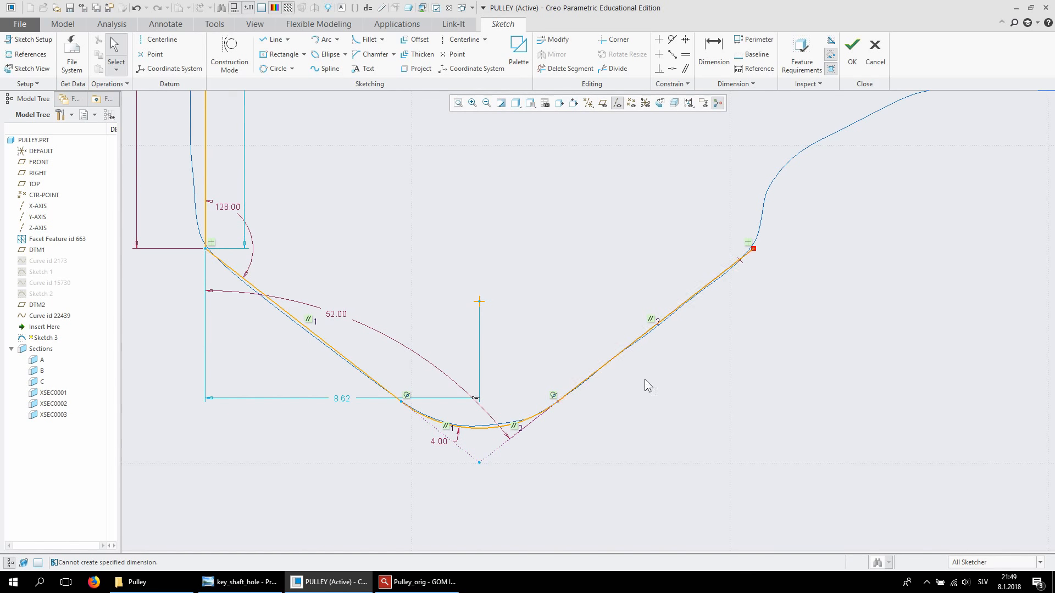
Add a vertical datum centerline through the center of the fillet arc
scroll(645, 380, "down", 3)
scroll(492, 376, "up", 2)
scroll(500, 397, "down", 4)
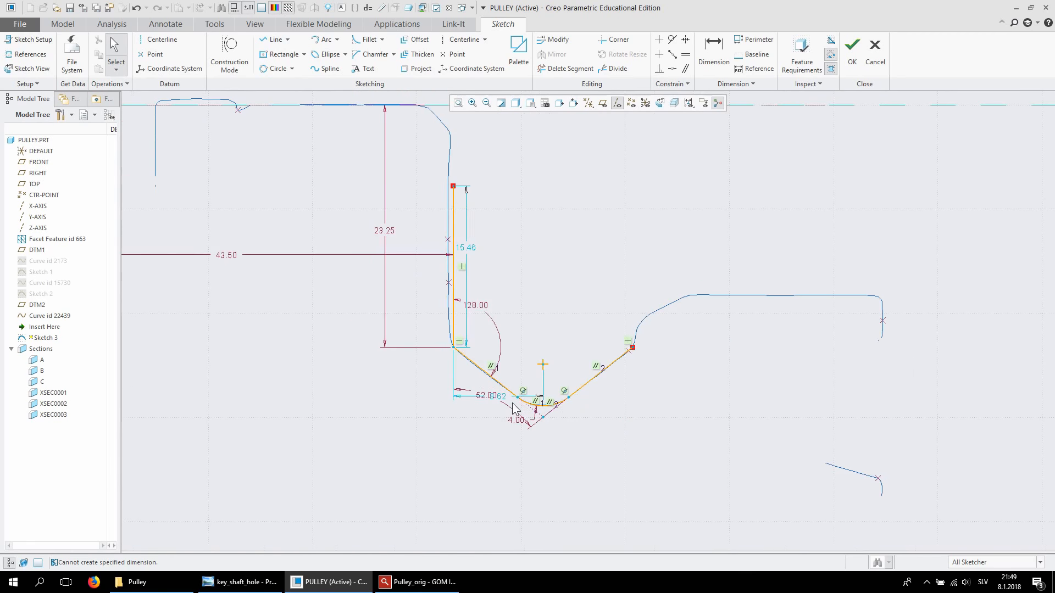
scroll(496, 367, "down", 2)
scroll(519, 373, "up", 2)
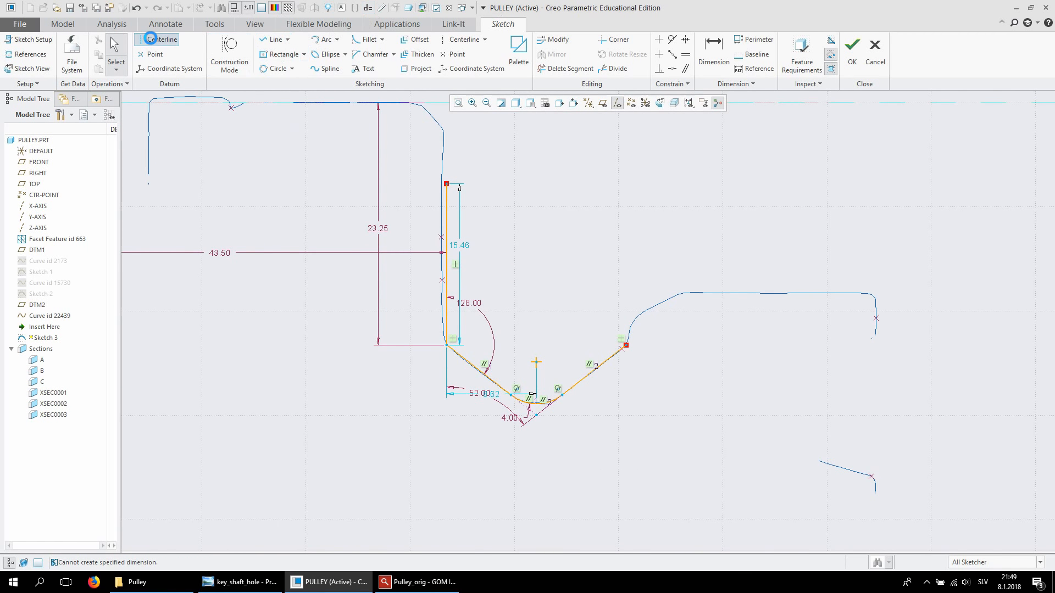
left_click(160, 40)
left_click(536, 362)
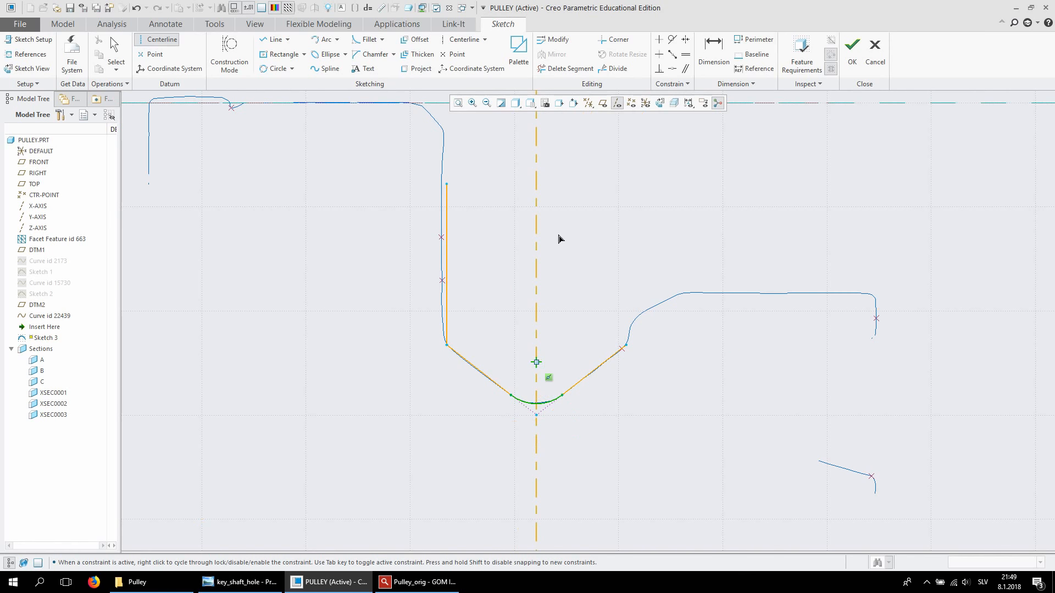
left_click(557, 235)
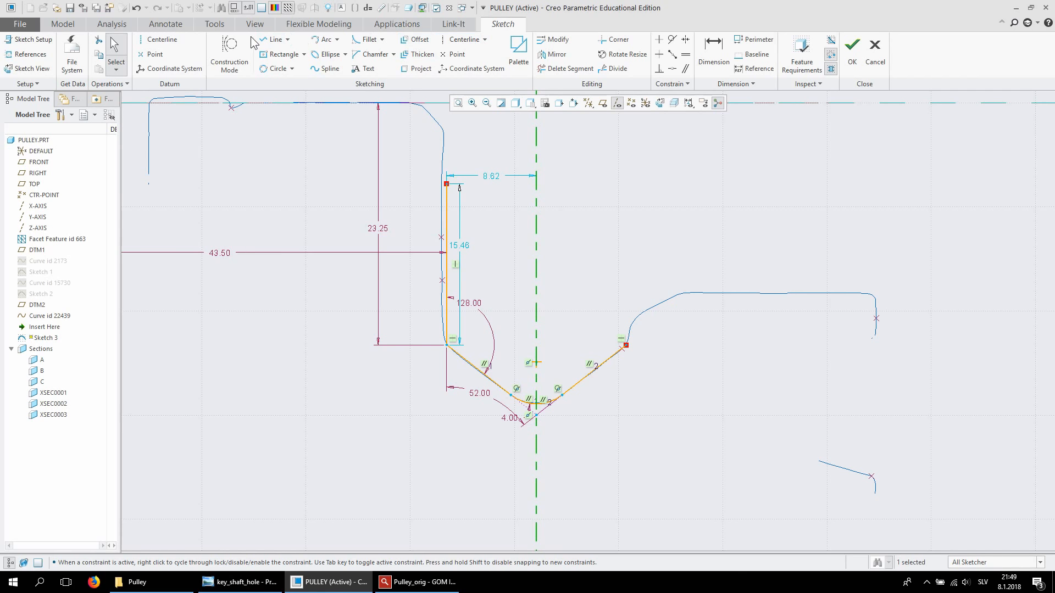
Trim away the outer half of the fillet arc beyond the centerline and delete the outer slanted side
left_click(566, 68)
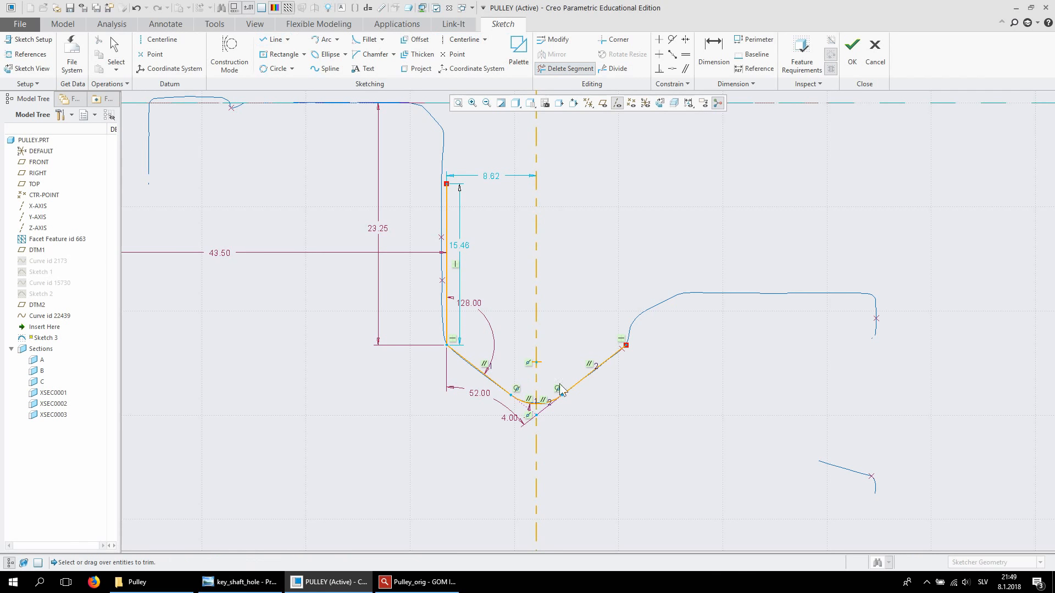
scroll(560, 403, "up", 1)
scroll(559, 403, "up", 2)
left_click(519, 420)
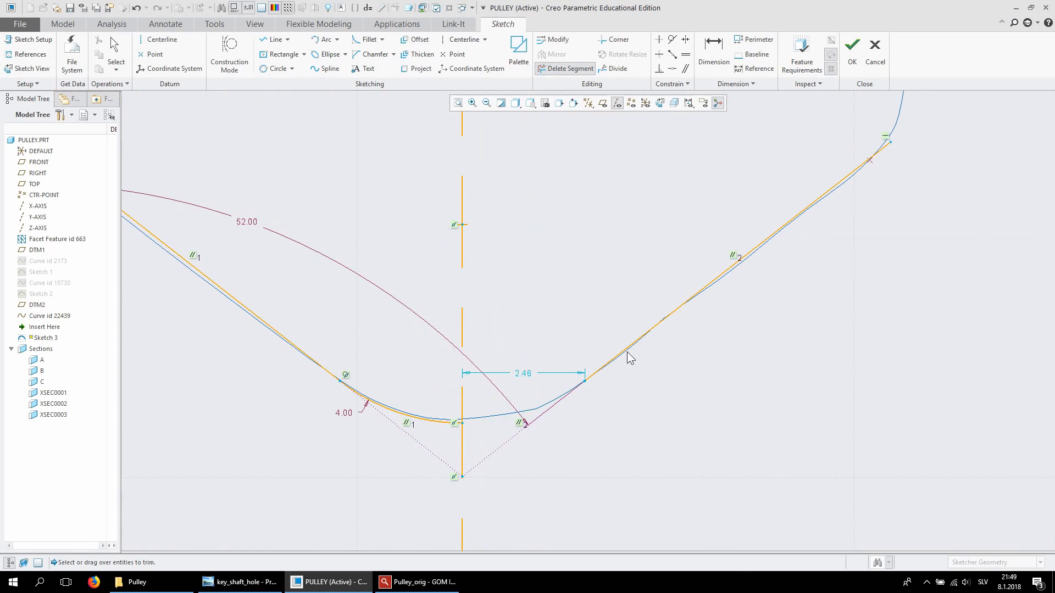
left_click(625, 356)
scroll(637, 362, "down", 2)
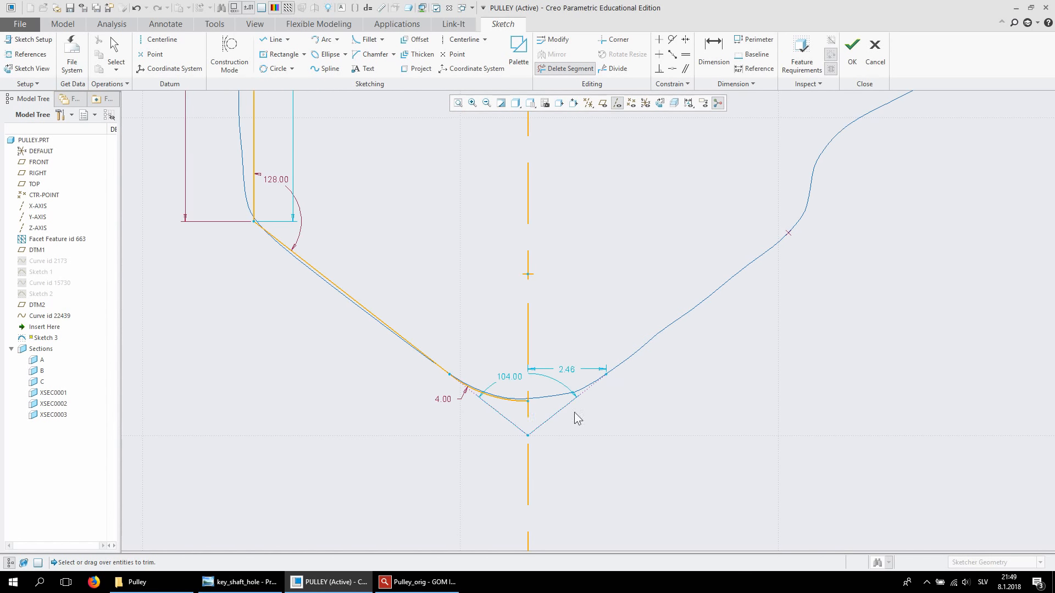
scroll(614, 436, "down", 4)
scroll(583, 363, "up", 2)
scroll(633, 437, "down", 3)
scroll(642, 375, "up", 1)
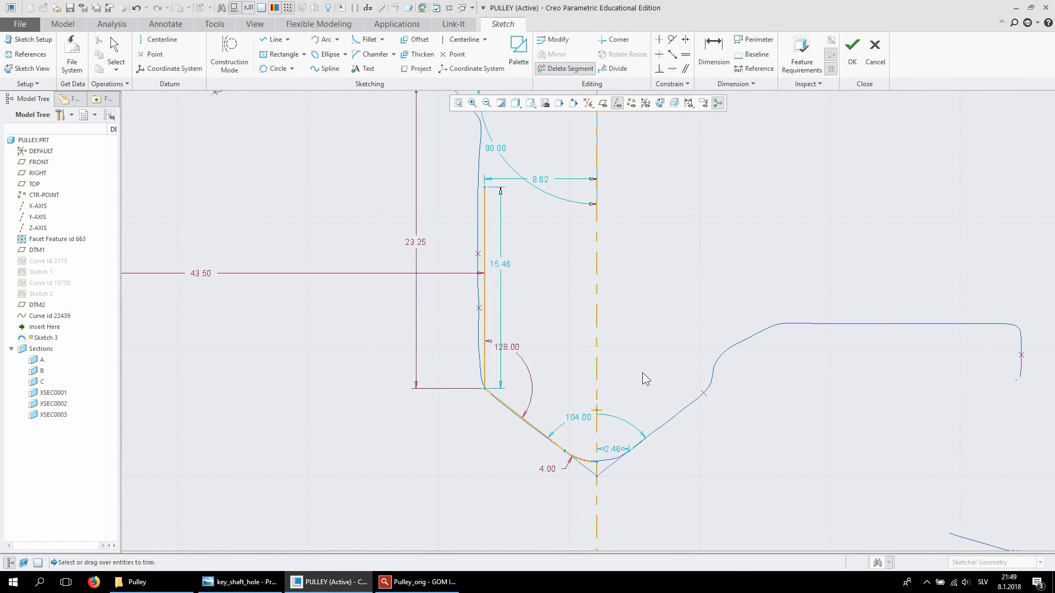
middle_click(643, 374)
Close the half profile with a horizontal line from the wall's upper end and a vertical line along the centerline, and finish the sketch
left_click(273, 39)
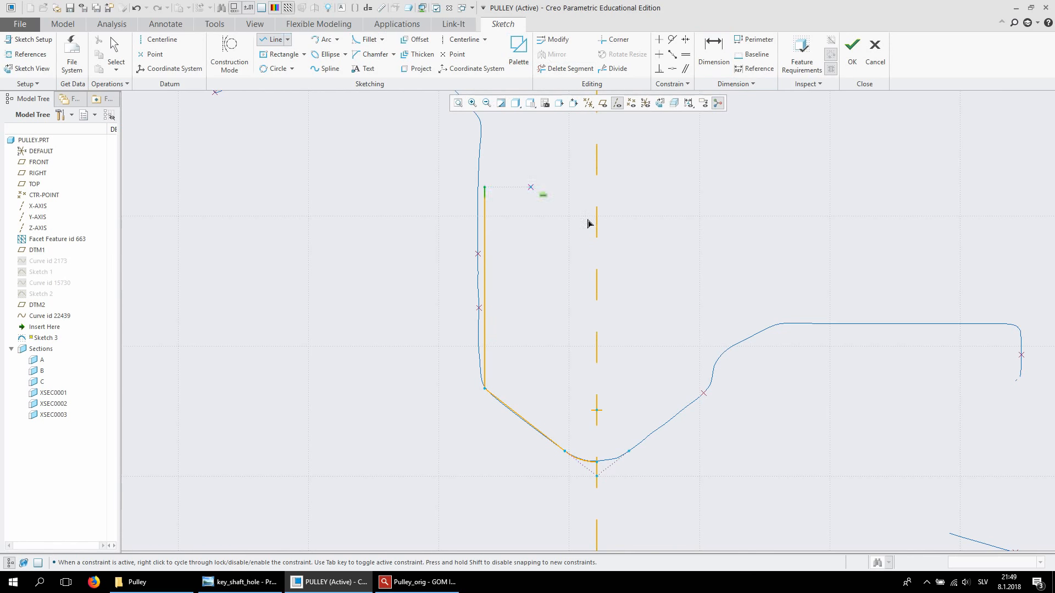
left_click(486, 187)
left_click(597, 188)
left_click(598, 465)
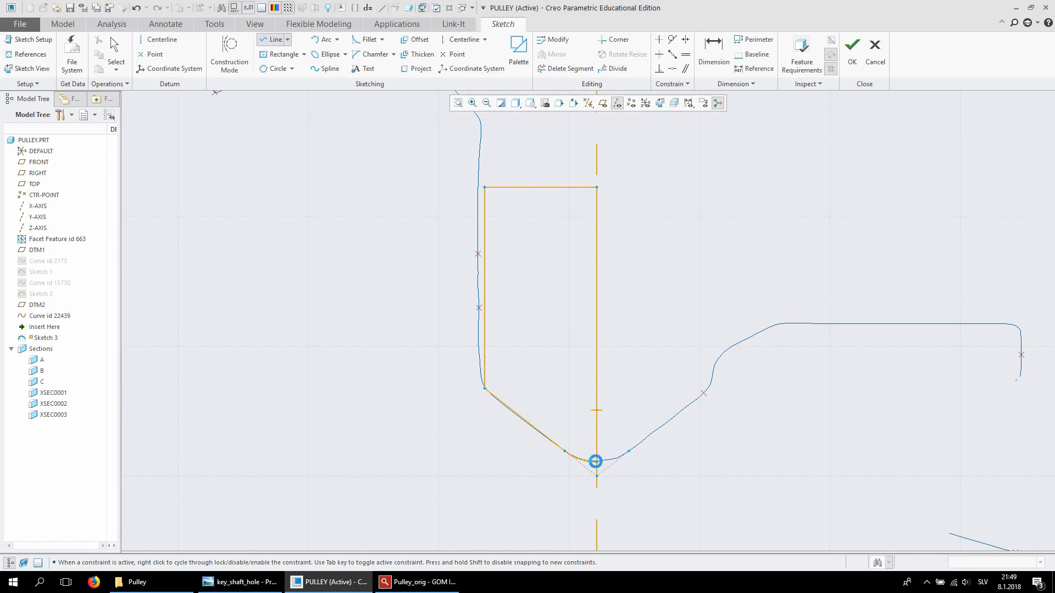
middle_click(621, 418)
scroll(676, 367, "down", 3)
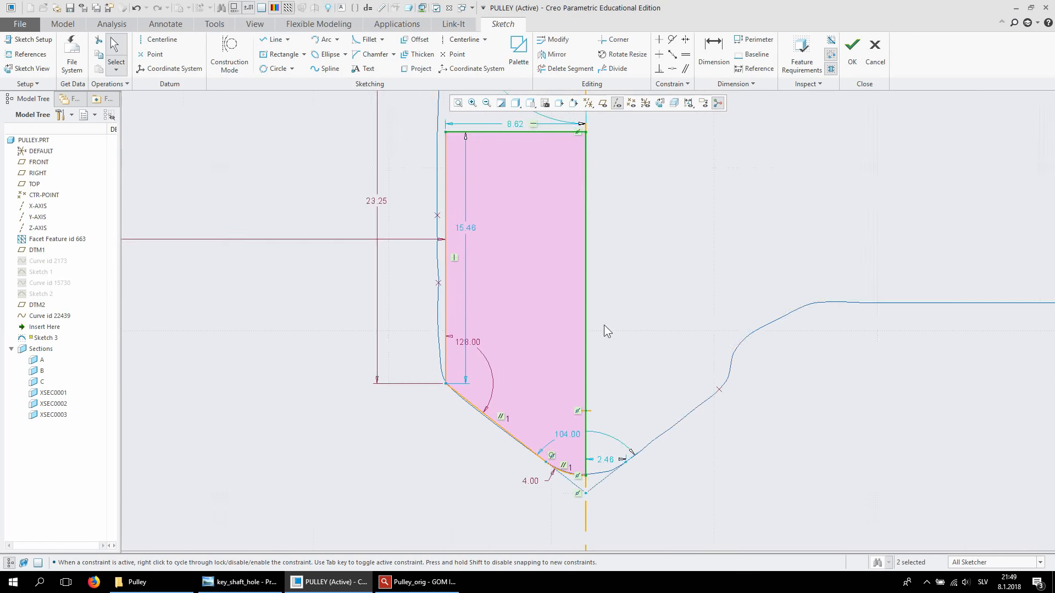
scroll(504, 423, "up", 3)
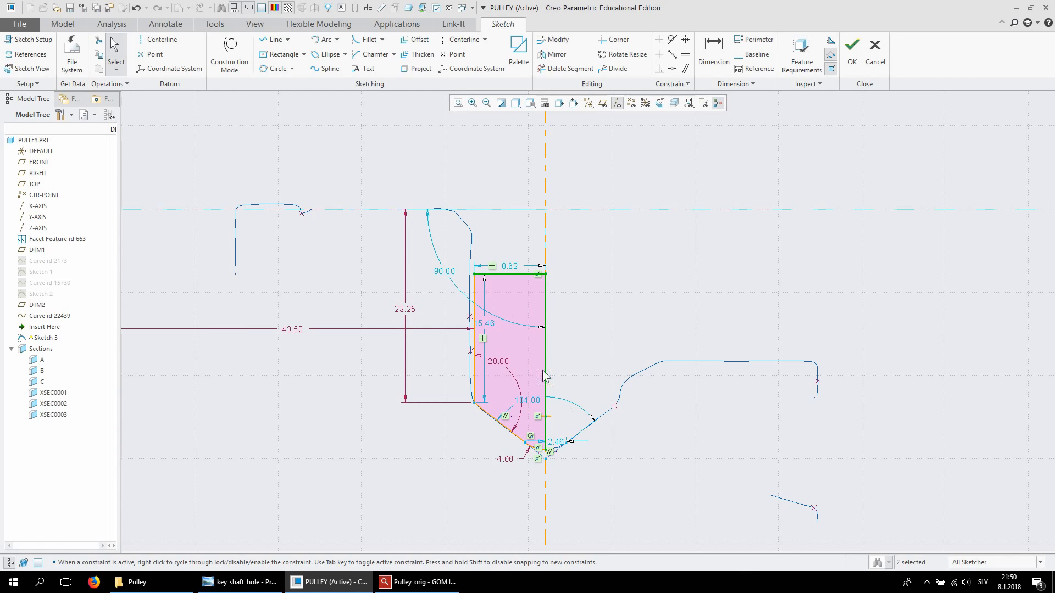
left_click(851, 64)
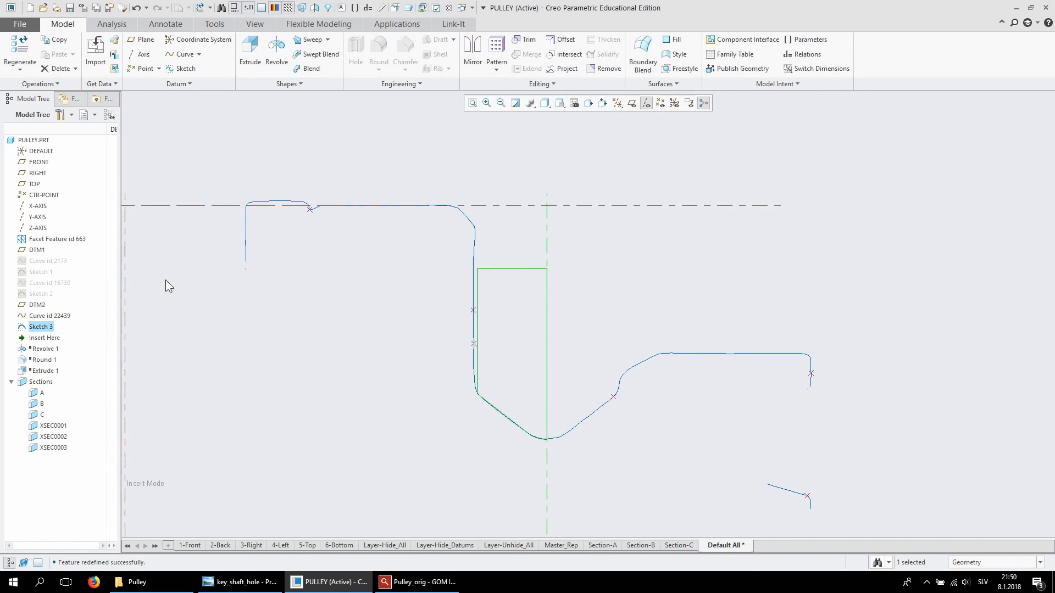
Move the insertion point below Extrude 1, select Sketch 3 and return to the default orientation
left_click_drag(33, 340, 38, 373)
left_click(40, 327)
key("ctrl+d")
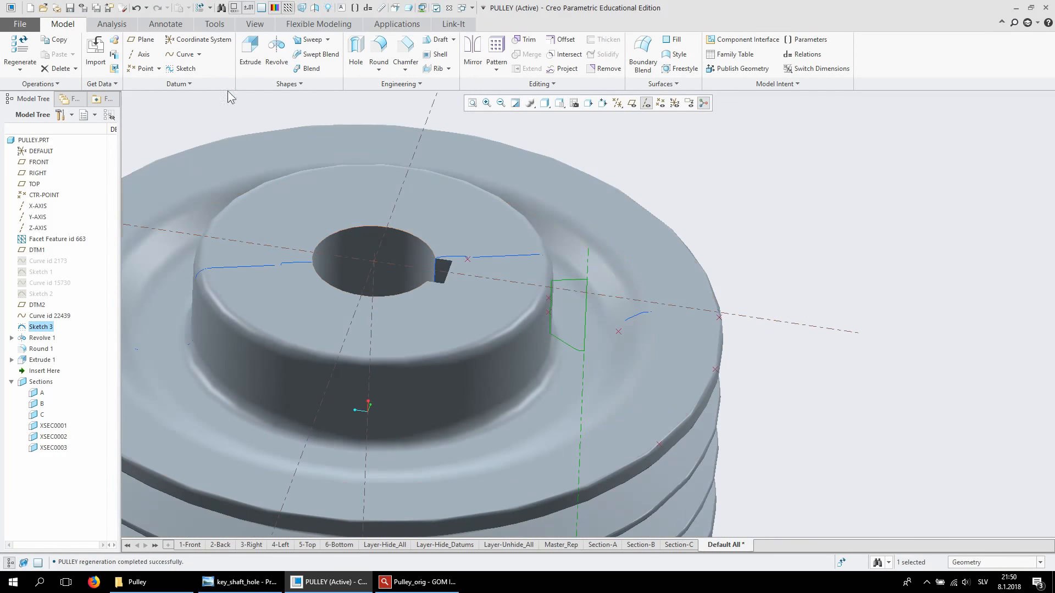
Revolve the Sketch 3 half profile 360° about its internal centerline as a material-removing cut to form the recess
left_click(276, 55)
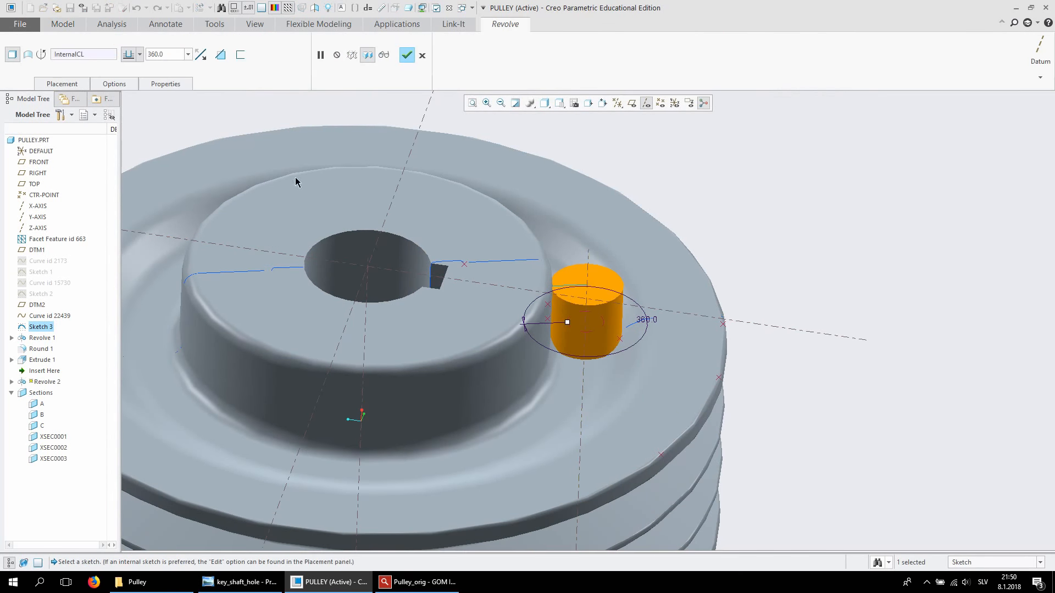
left_click(220, 55)
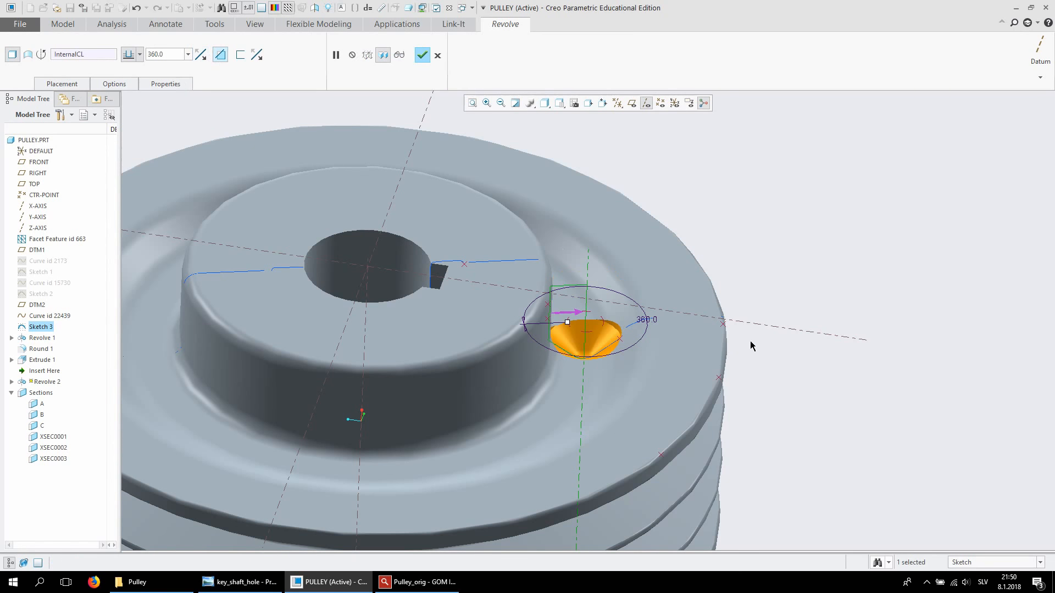
scroll(596, 353, "down", 5)
middle_click_drag(629, 344, 615, 323)
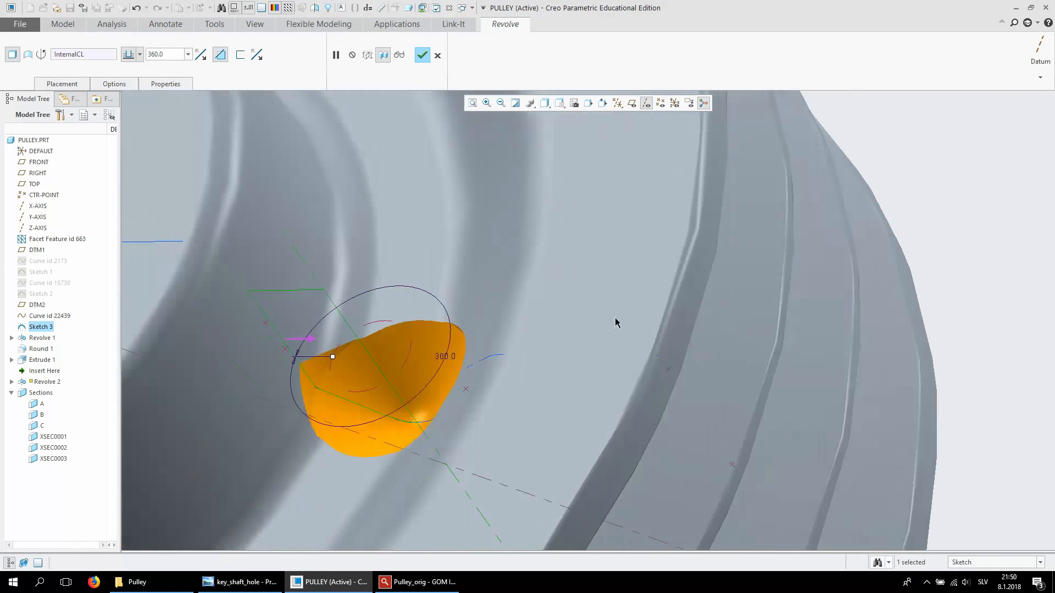
scroll(615, 323, "up", 4)
scroll(482, 350, "down", 4)
middle_click_drag(539, 362, 578, 373)
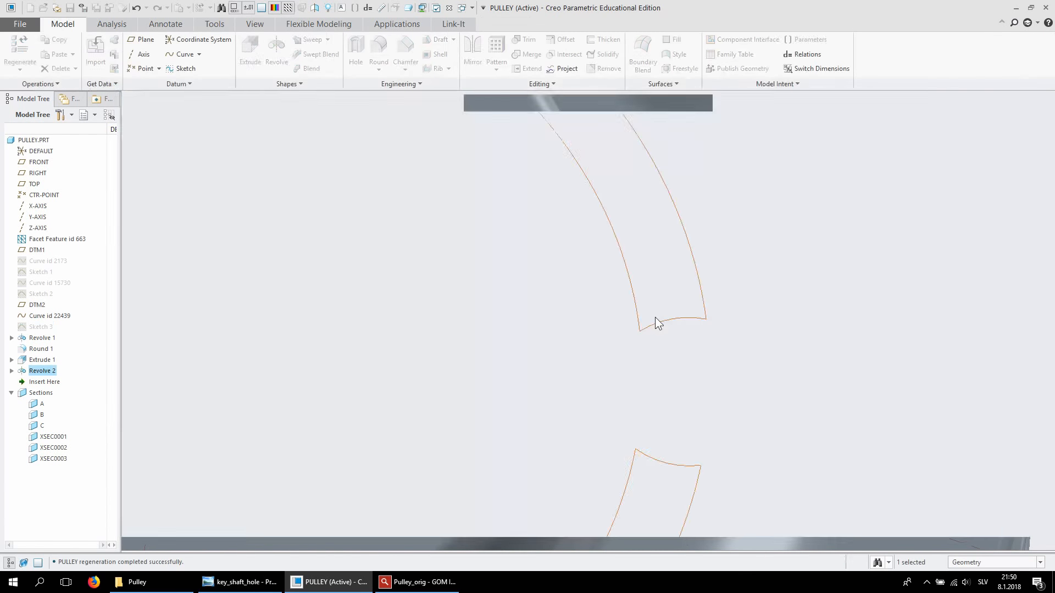
scroll(626, 276, "up", 3)
left_click(914, 271)
scroll(684, 305, "down", 2)
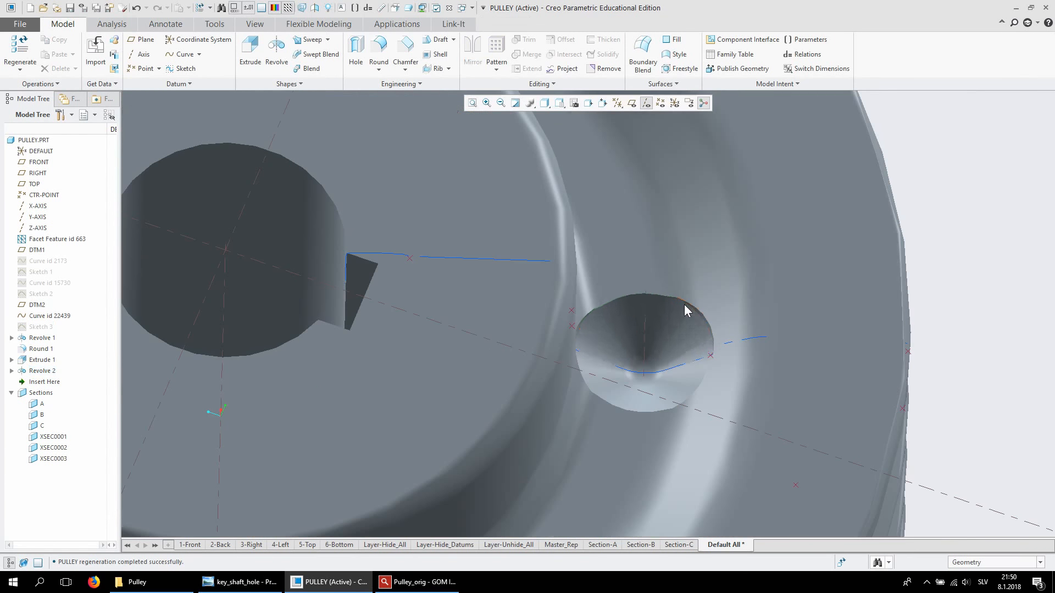
Start a 1.00 Round and collect the recess's rim edges along its upper side, hub side and lower side
middle_click_drag(684, 304, 607, 300)
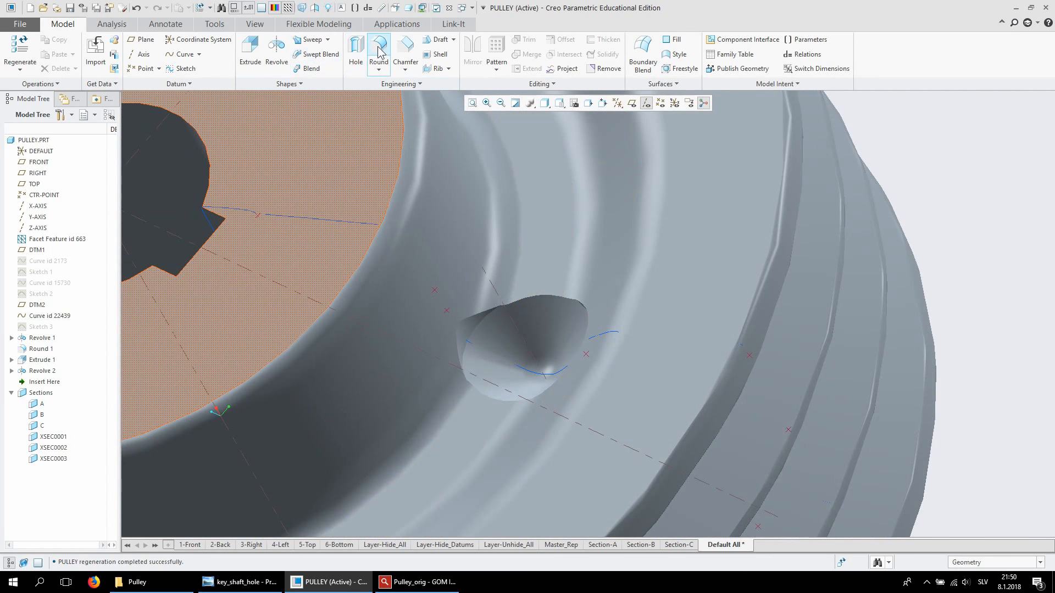
left_click(379, 52)
mouse_move(606, 337)
middle_mouse_down()
mouse_move(648, 341)
mouse_move(653, 375)
mouse_move(588, 335)
middle_mouse_up()
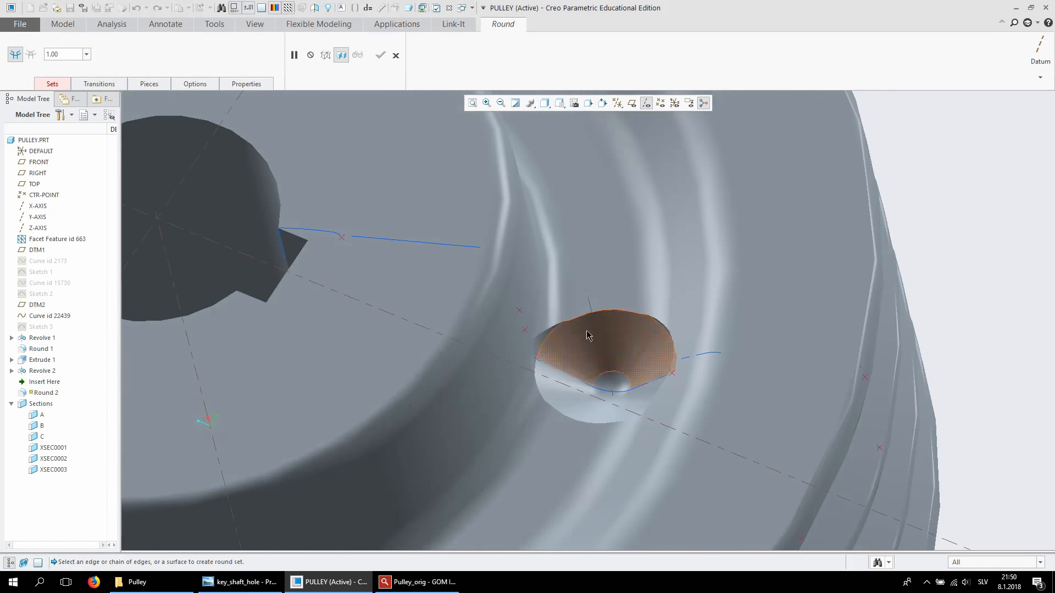
left_click(551, 329)
scroll(572, 330, "up", 3)
scroll(573, 328, "up", 2)
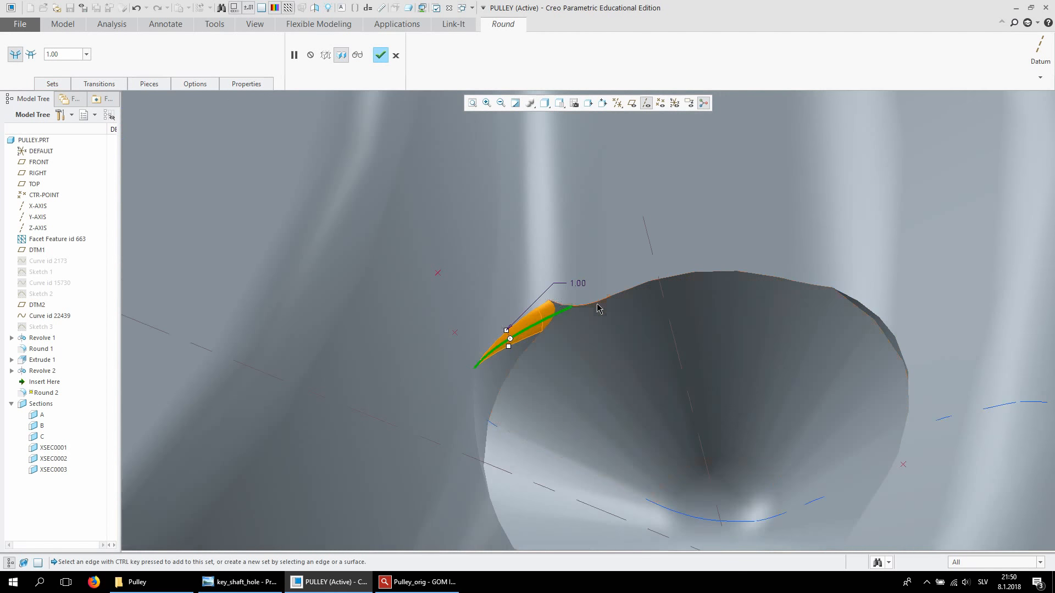
left_click(598, 309, "ctrl")
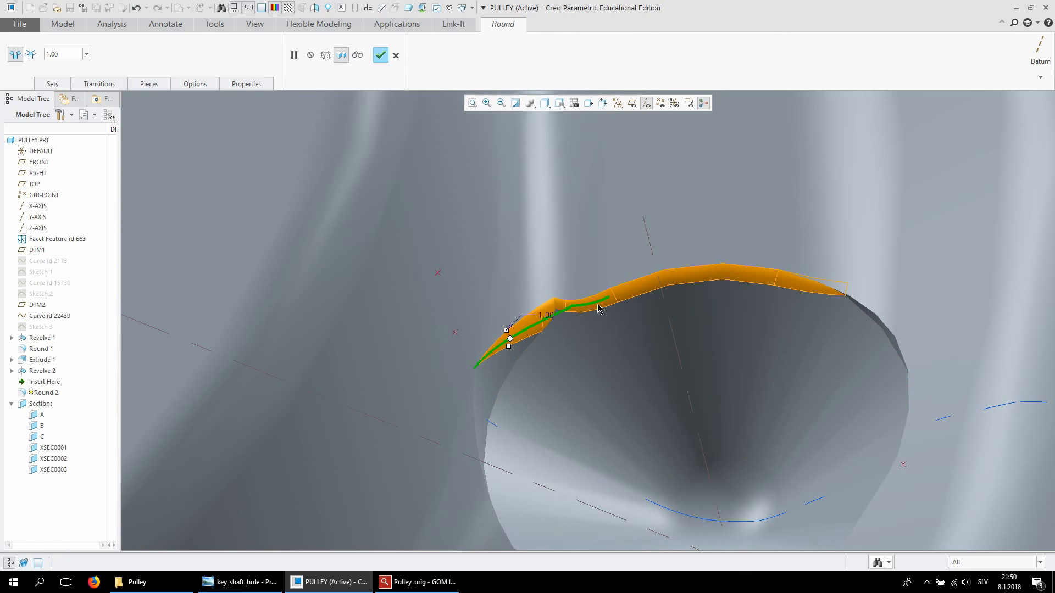
left_click(493, 507, "ctrl")
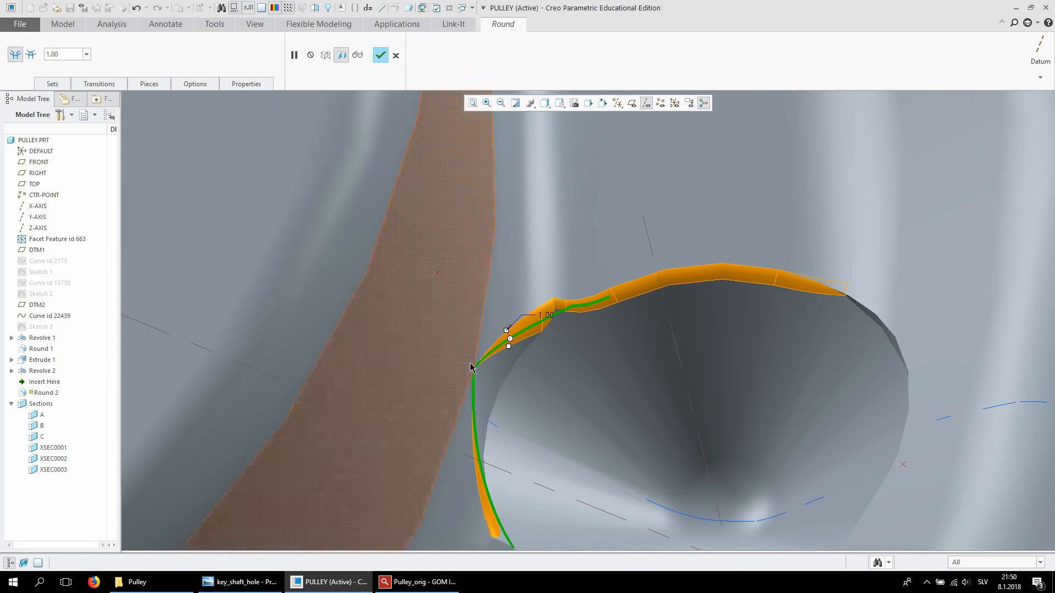
scroll(504, 481, "down", 2)
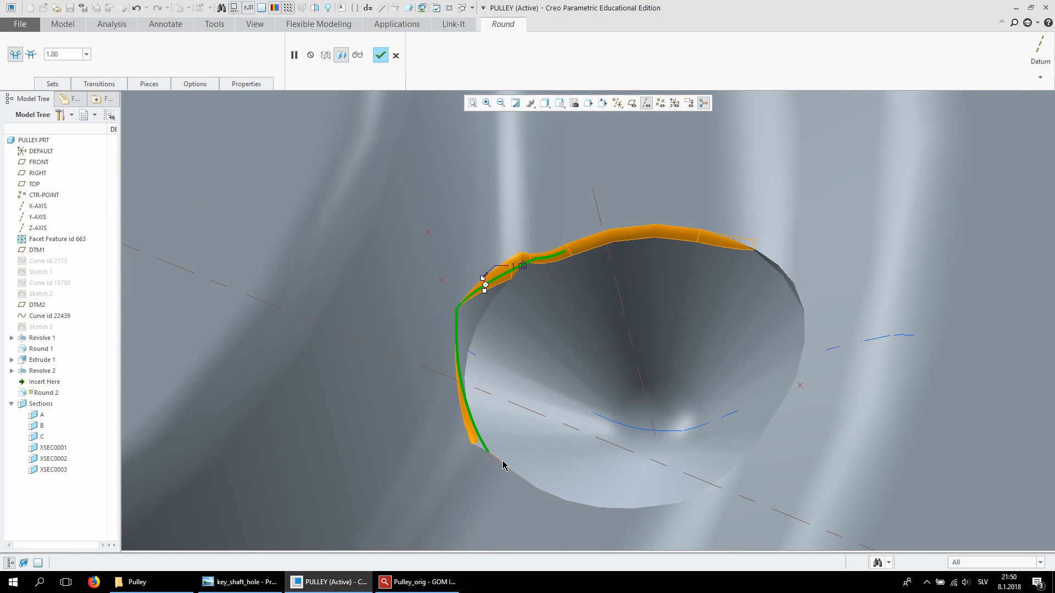
left_click(500, 460, "ctrl")
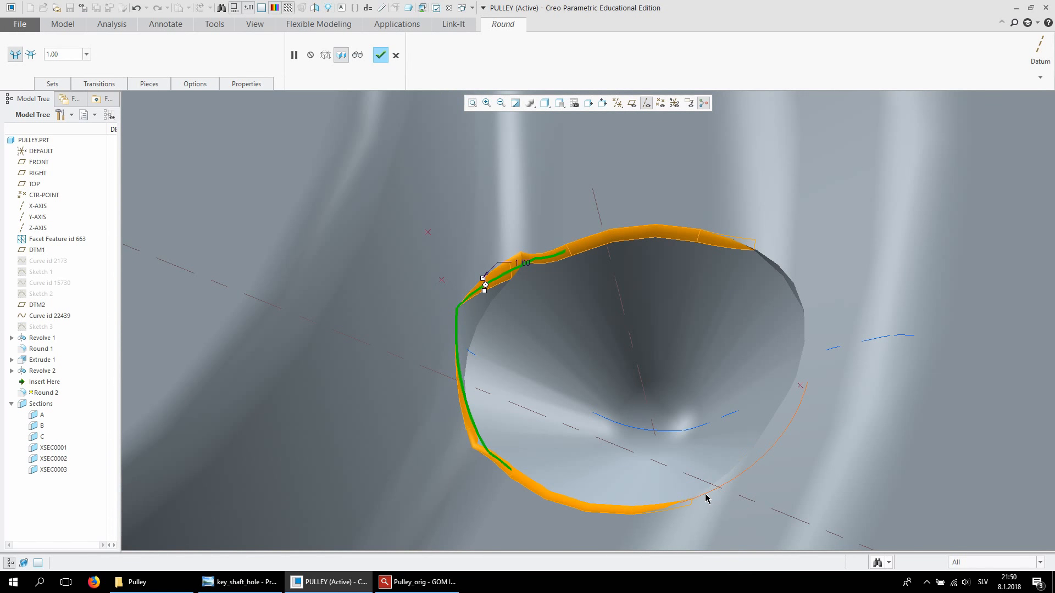
Add the remaining rim edges on the recess's outer side to the same round set
middle_click_drag(810, 405, 824, 401)
scroll(824, 401, "up", 3)
scroll(867, 423, "down", 5)
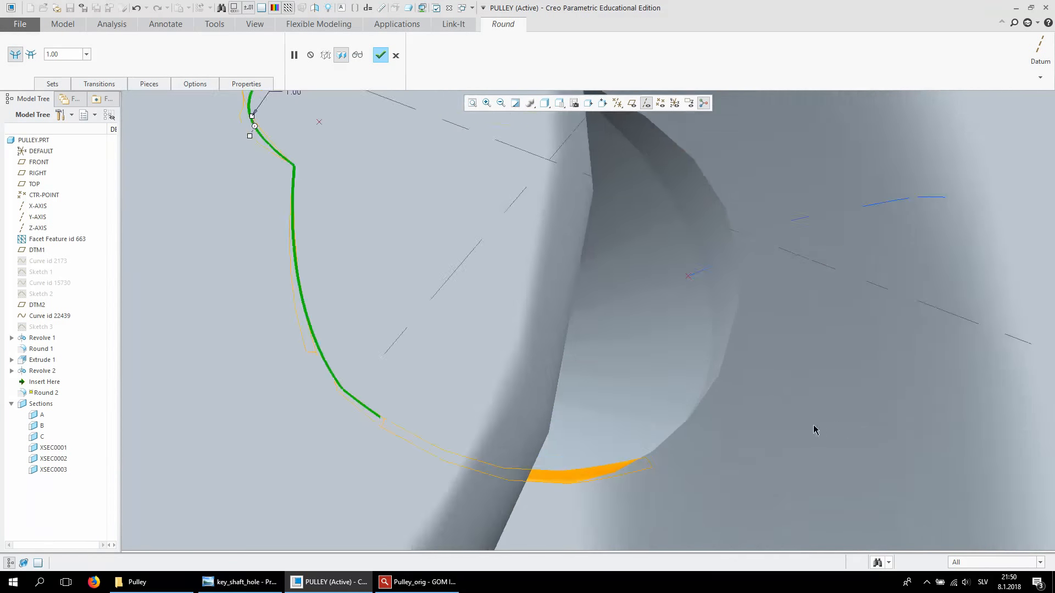
left_click(717, 383, "ctrl")
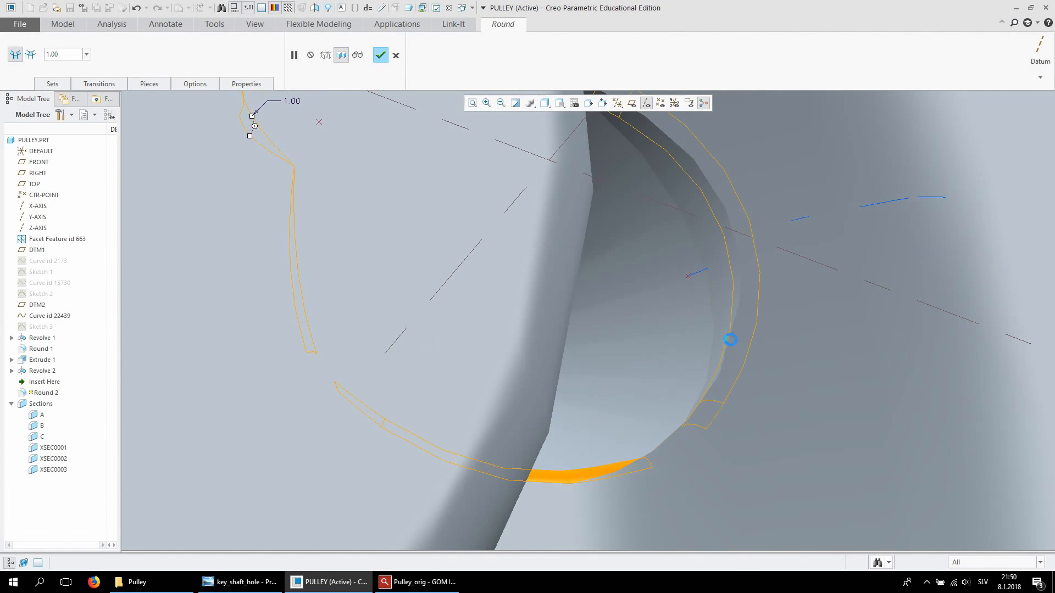
left_click(661, 452, "ctrl")
left_click(655, 444, "ctrl")
Inspect the round preview along the whole recess rim and complete the 1.00 Round
middle_click_drag(683, 469, 605, 325)
scroll(605, 326, "up", 5)
scroll(534, 307, "down", 6)
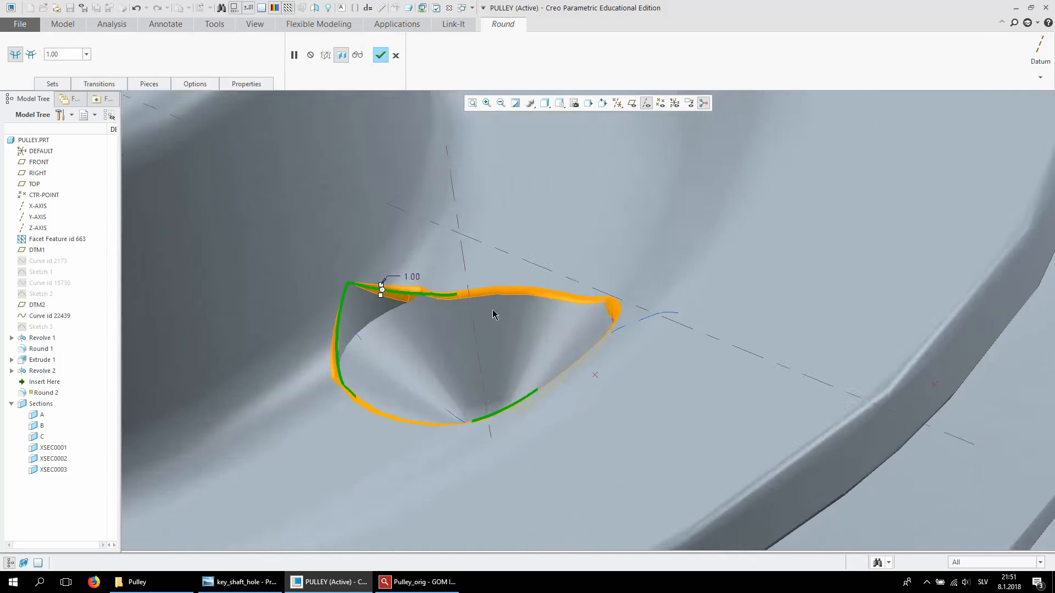
middle_click_drag(470, 306, 477, 340)
scroll(488, 315, "up", 5)
scroll(506, 373, "down", 5)
scroll(479, 312, "down", 2)
scroll(484, 406, "up", 3)
middle_click_drag(484, 419, 484, 234)
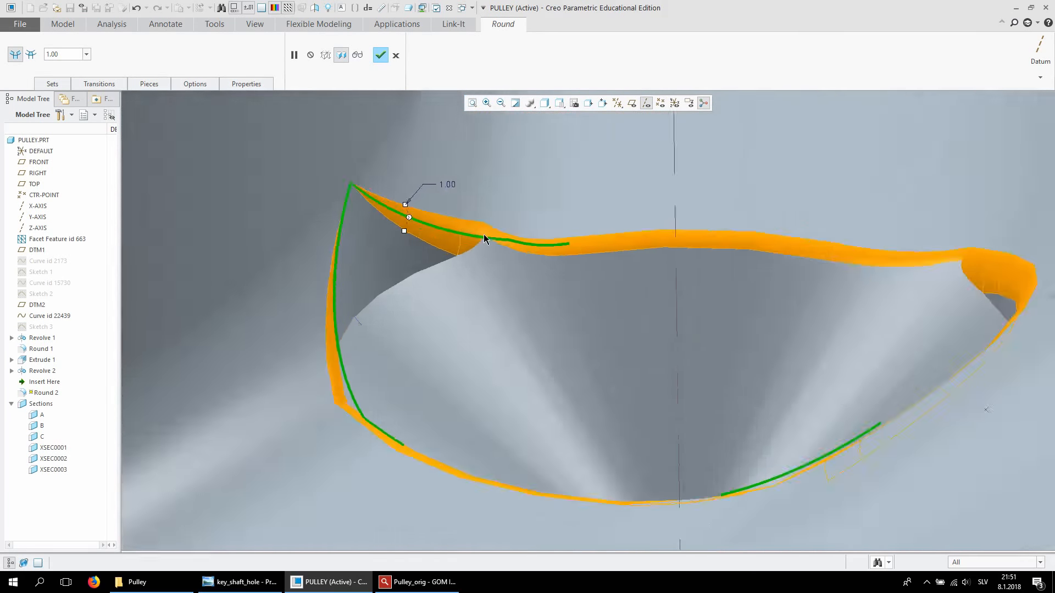
scroll(483, 236, "down", 6)
scroll(483, 207, "up", 6)
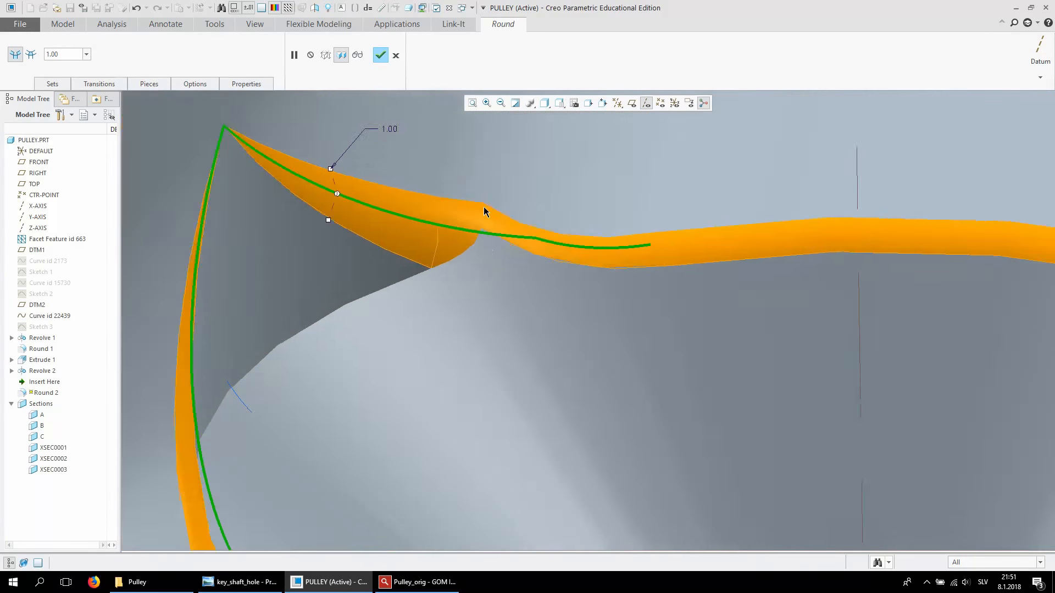
scroll(488, 245, "down", 1)
left_click(379, 57)
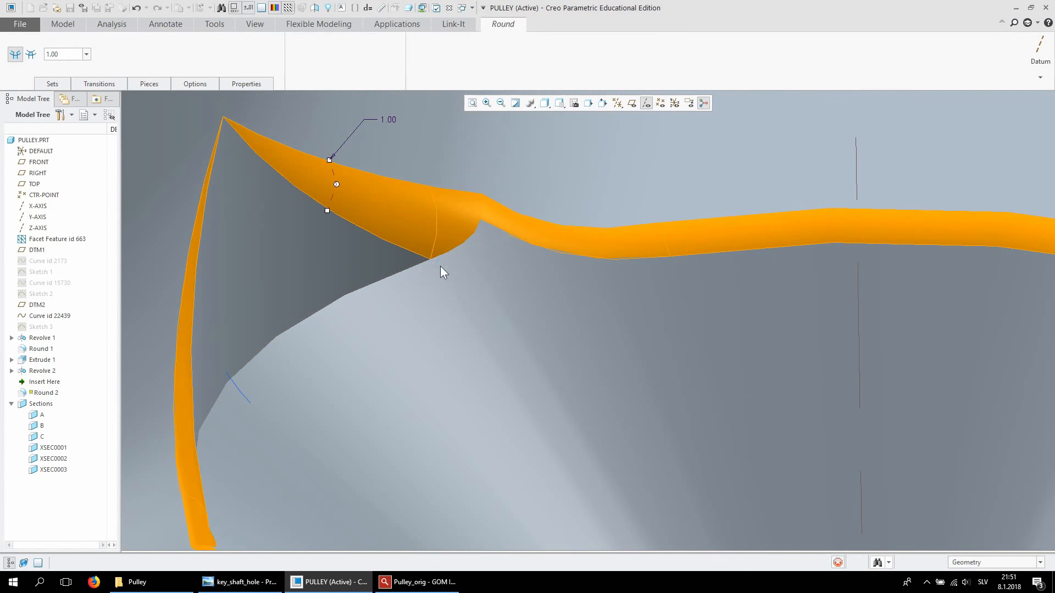
Examine the finished recess and its rounded rim from several angles, especially where it meets the hub wall
scroll(467, 244, "up", 5)
scroll(396, 205, "down", 8)
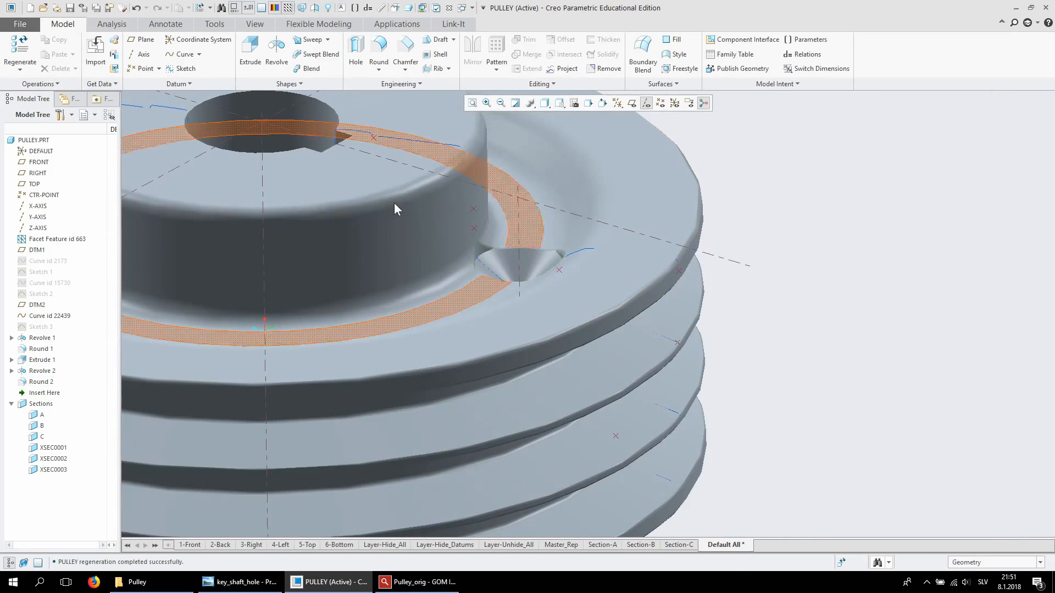
scroll(566, 292, "up", 5)
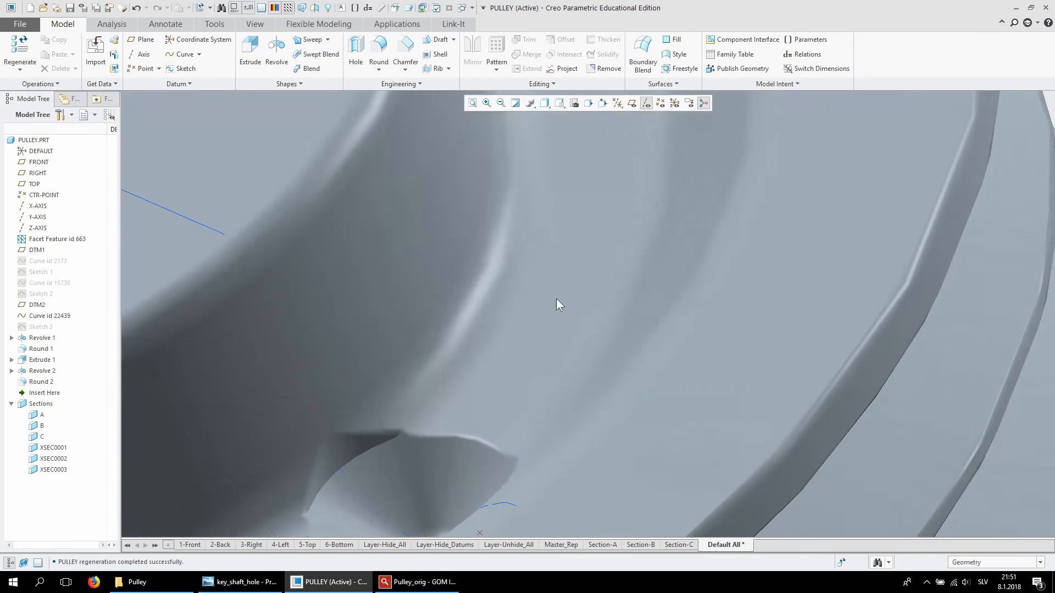
scroll(478, 299, "down", 6)
scroll(559, 316, "down", 6)
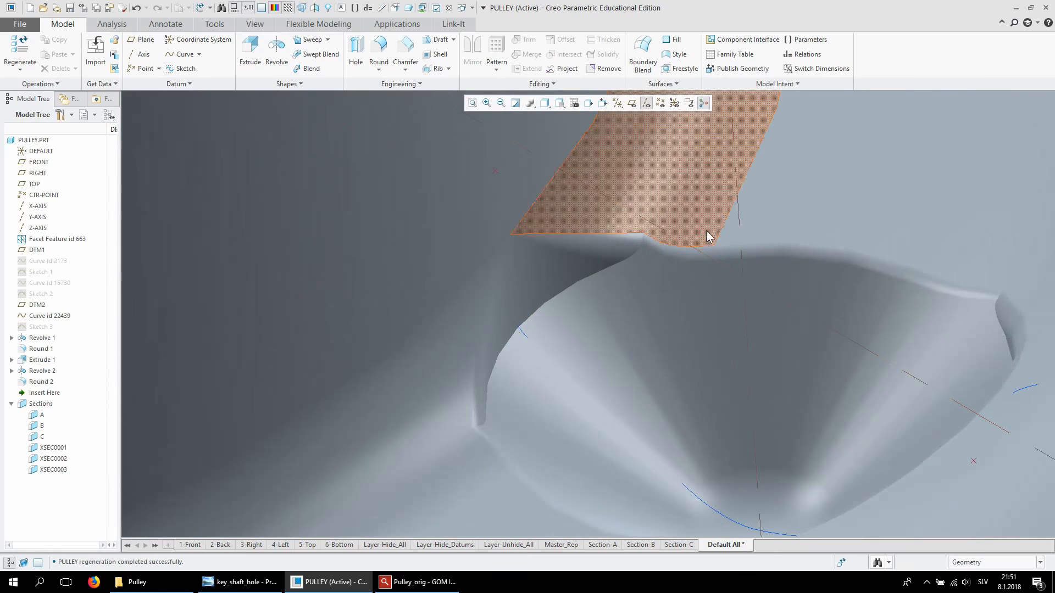
middle_click_drag(706, 231, 723, 198)
scroll(685, 394, "up", 5)
scroll(759, 257, "down", 4)
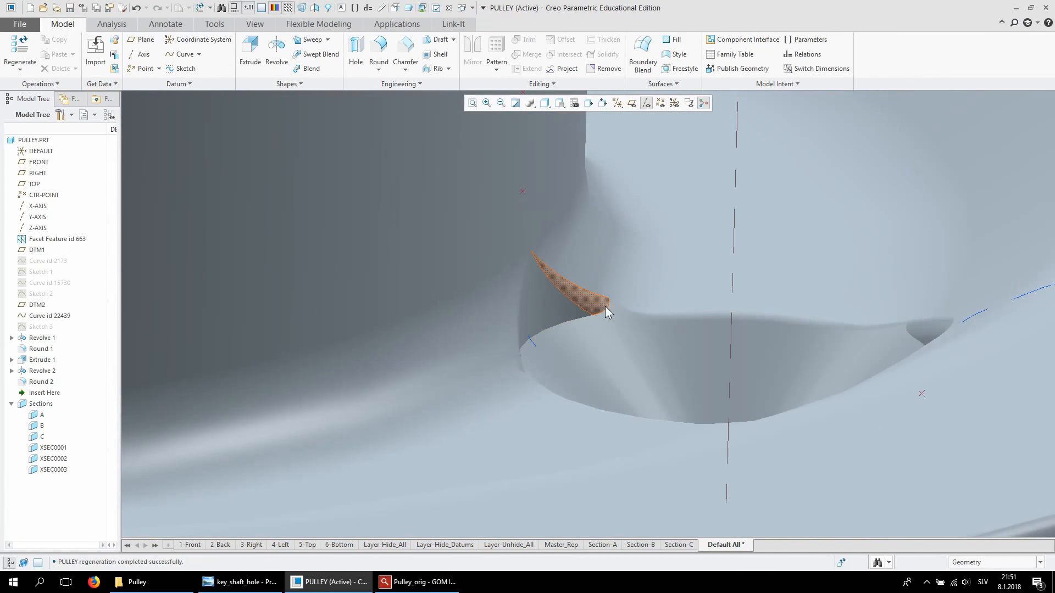
scroll(622, 302, "down", 5)
middle_click_drag(629, 285, 538, 199)
scroll(537, 199, "up", 6)
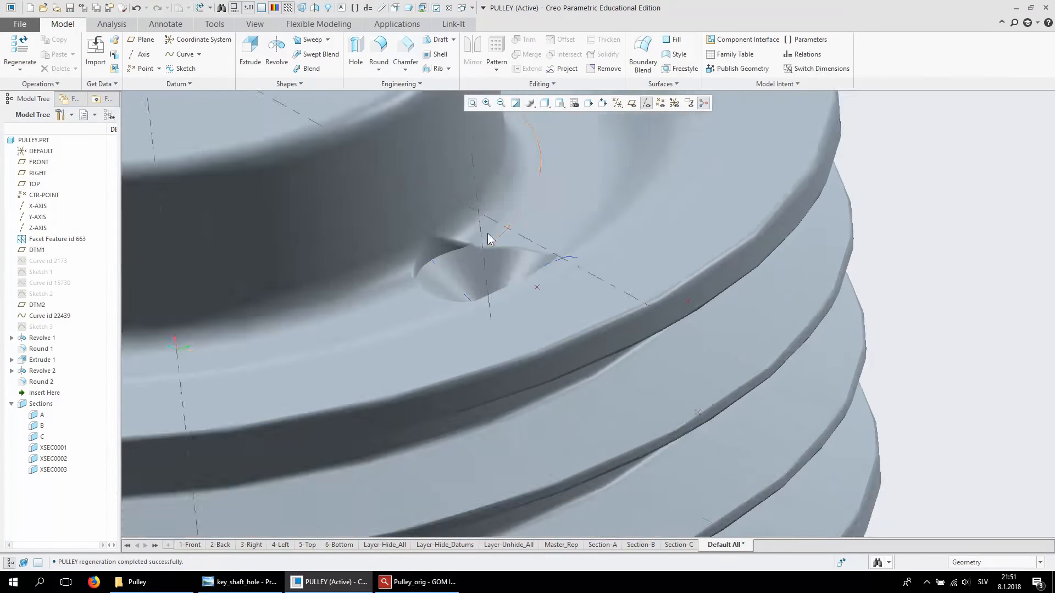
scroll(490, 247, "down", 2)
middle_click_drag(493, 261, 502, 288)
scroll(506, 293, "down", 1)
scroll(506, 293, "up", 1)
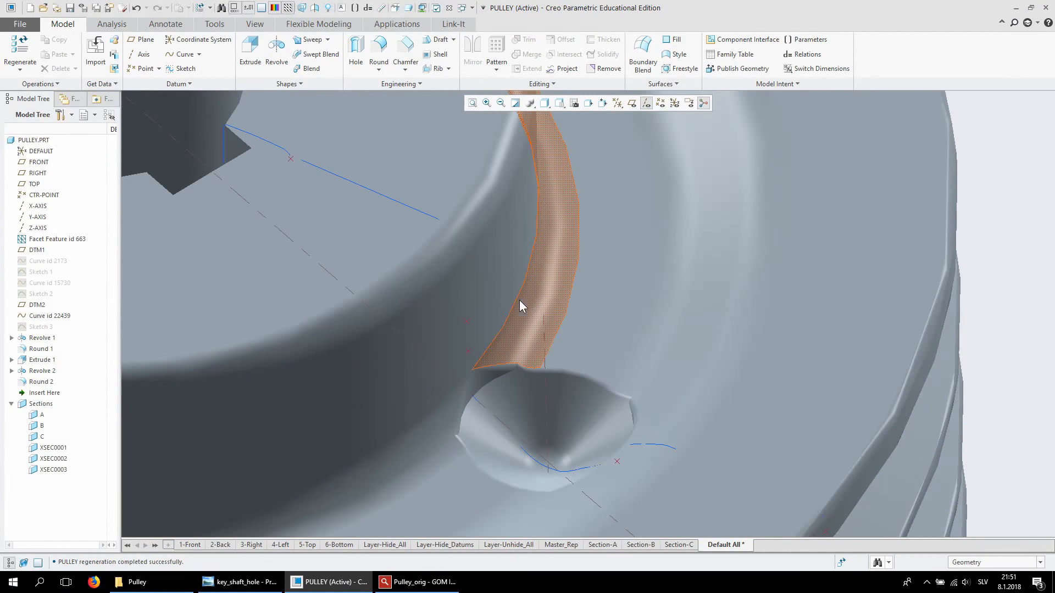
scroll(572, 336, "up", 3)
scroll(610, 371, "down", 3)
middle_click_drag(661, 394, 637, 425)
scroll(559, 327, "down", 4)
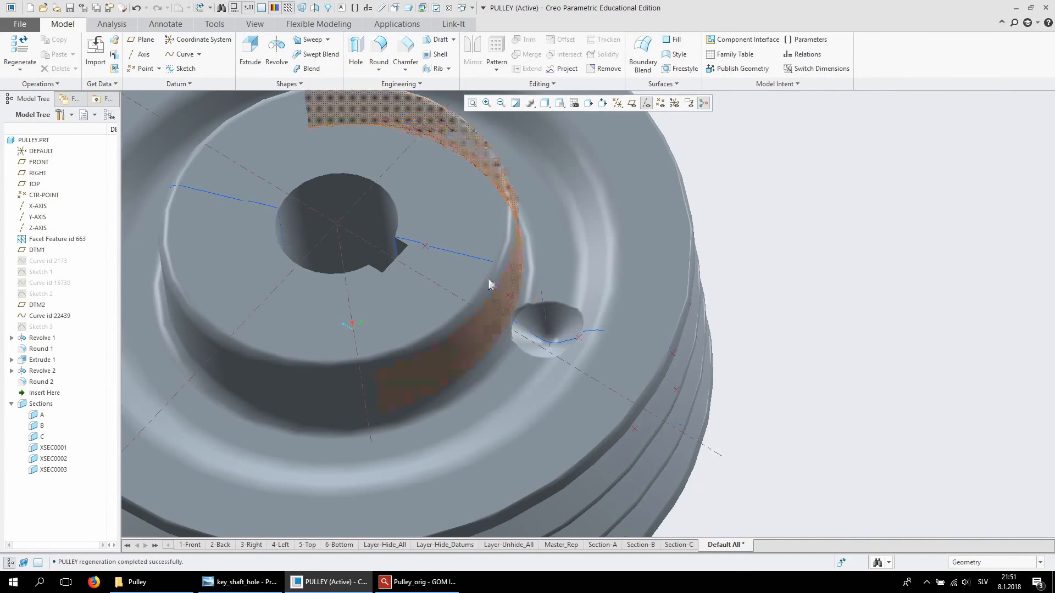
Hide the section curve Curve id 22439
left_click(36, 316)
right_click(36, 316)
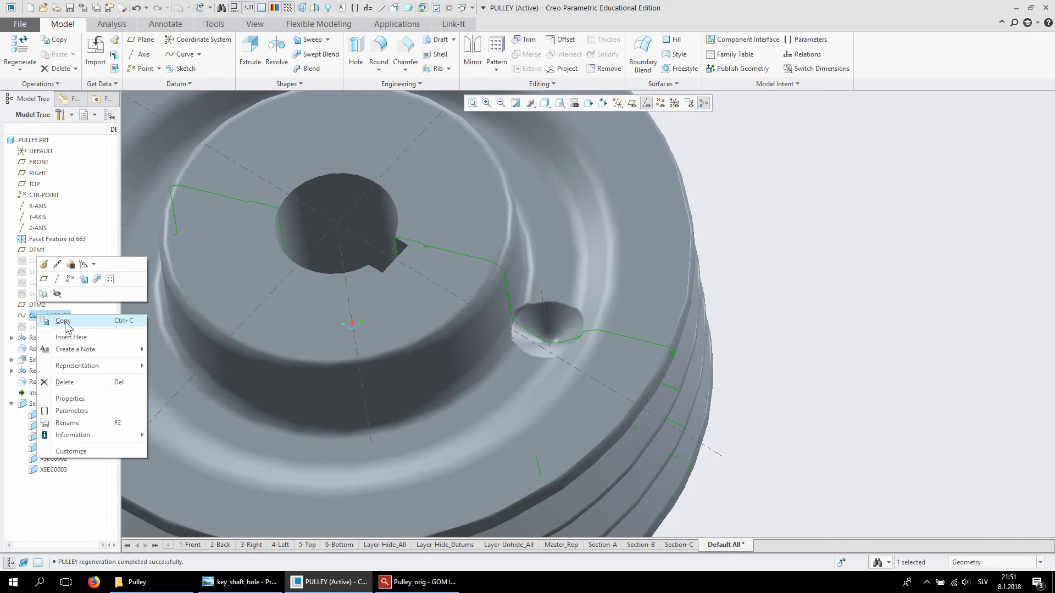
left_click(61, 294)
scroll(599, 304, "up", 2)
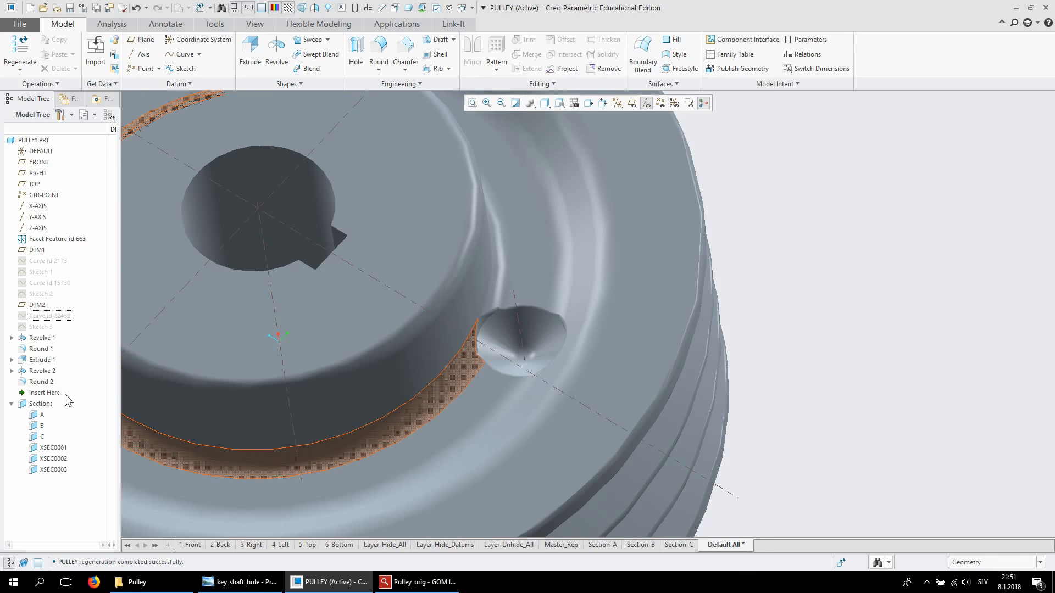
Group the recess features Revolve 2 and Round 2 into one local group
left_click(43, 382)
left_click(40, 372, "ctrl")
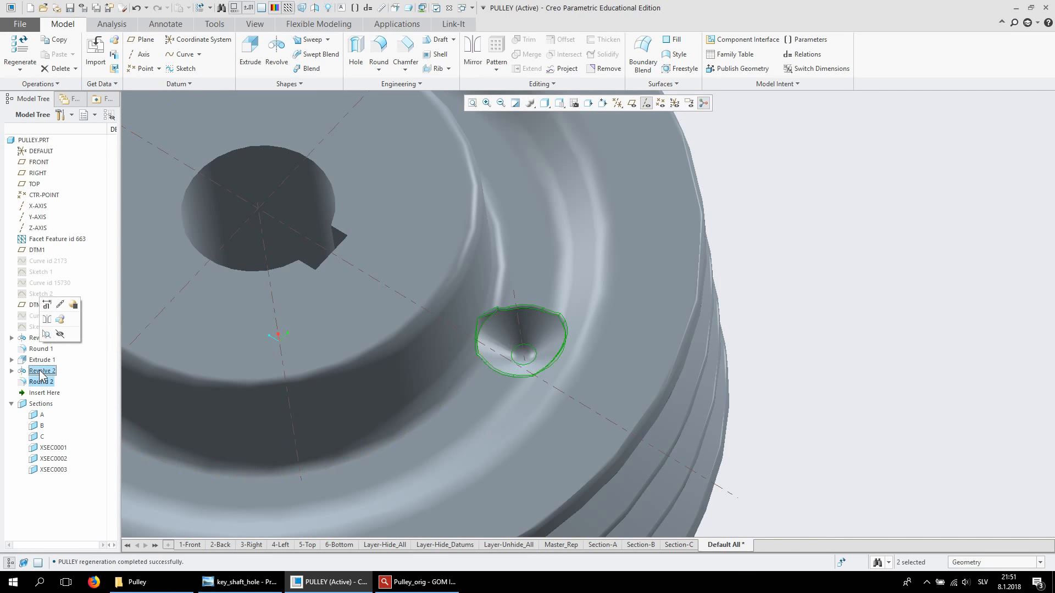
left_click(60, 319)
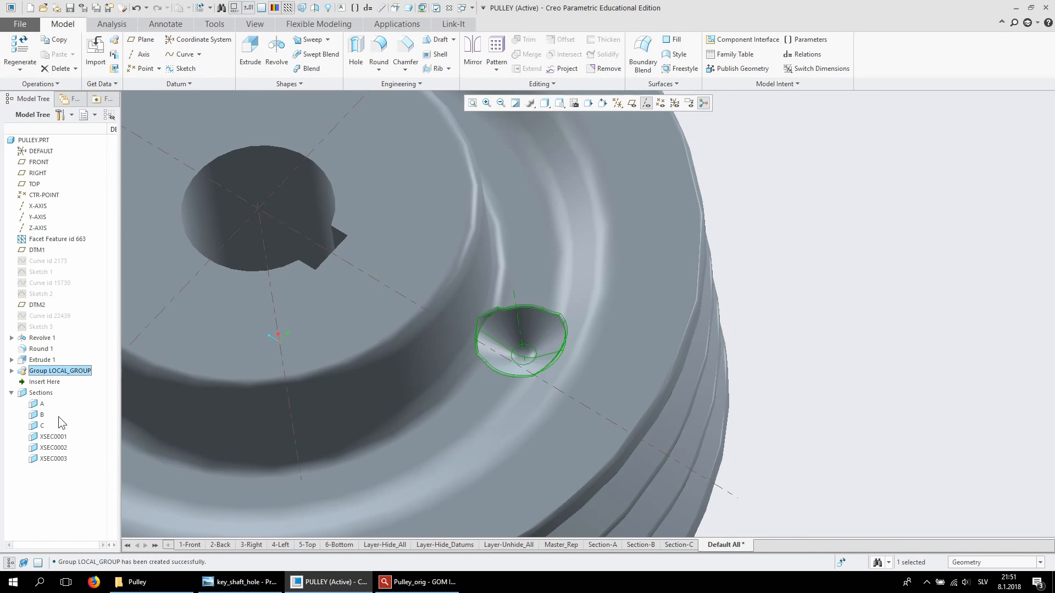
left_click(900, 341)
Start an axis pattern of the recess group, using X-AXIS as the pattern centre
left_click(52, 372)
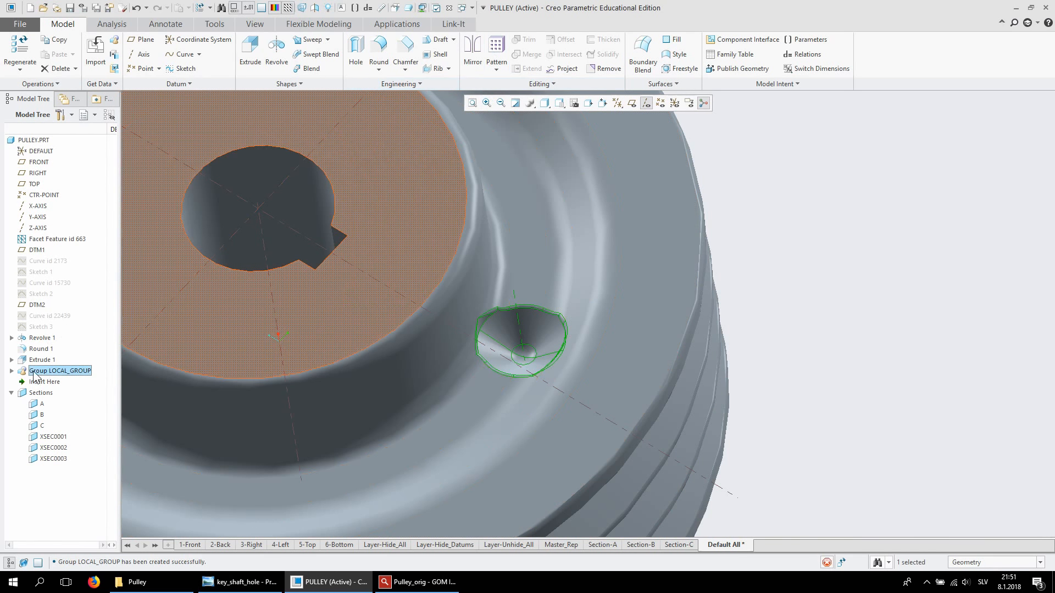
left_click(496, 53)
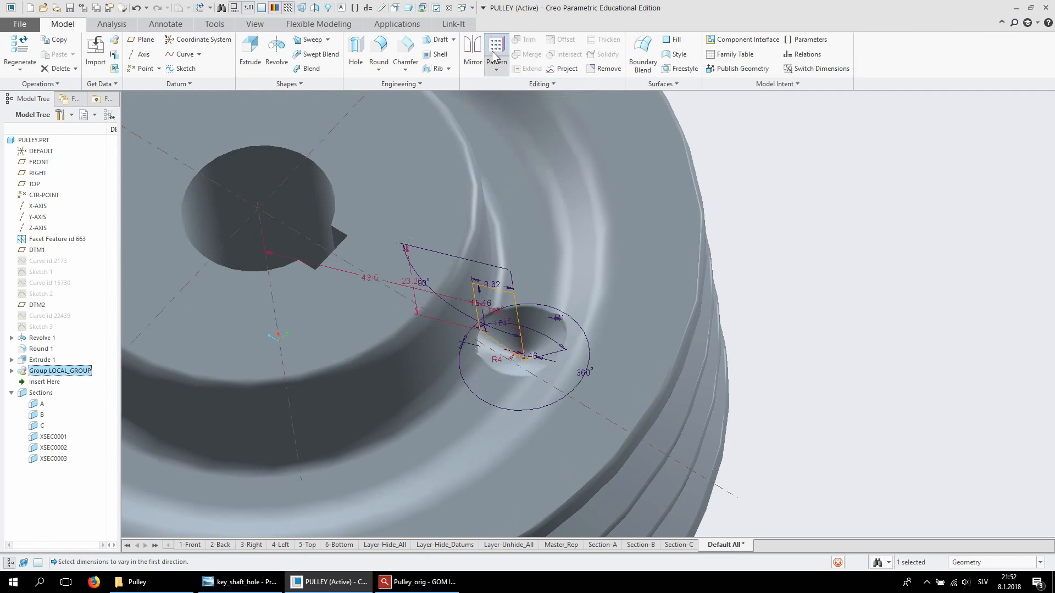
left_click(50, 54)
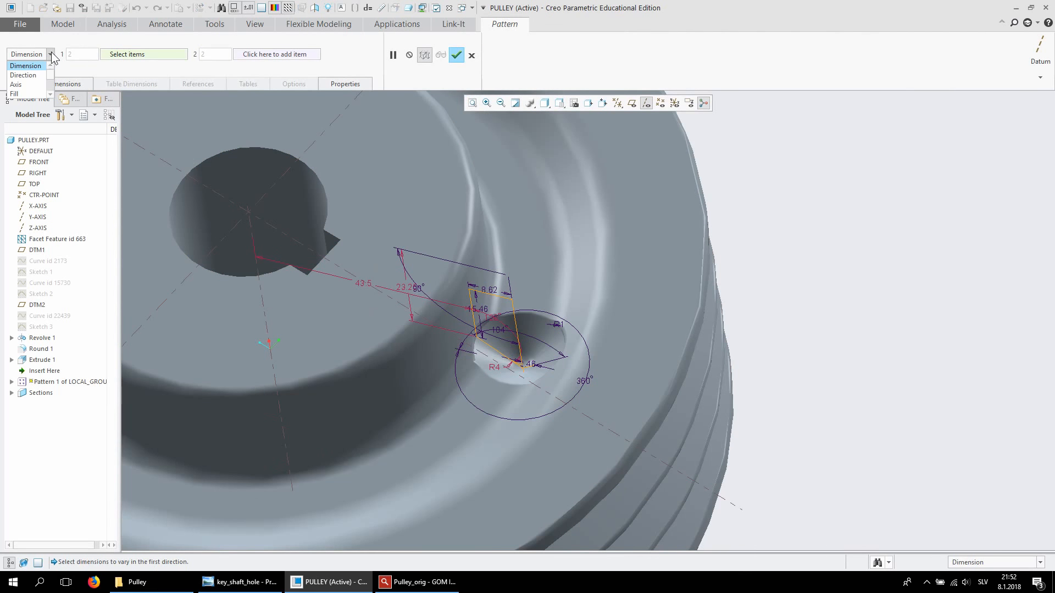
left_click(22, 83)
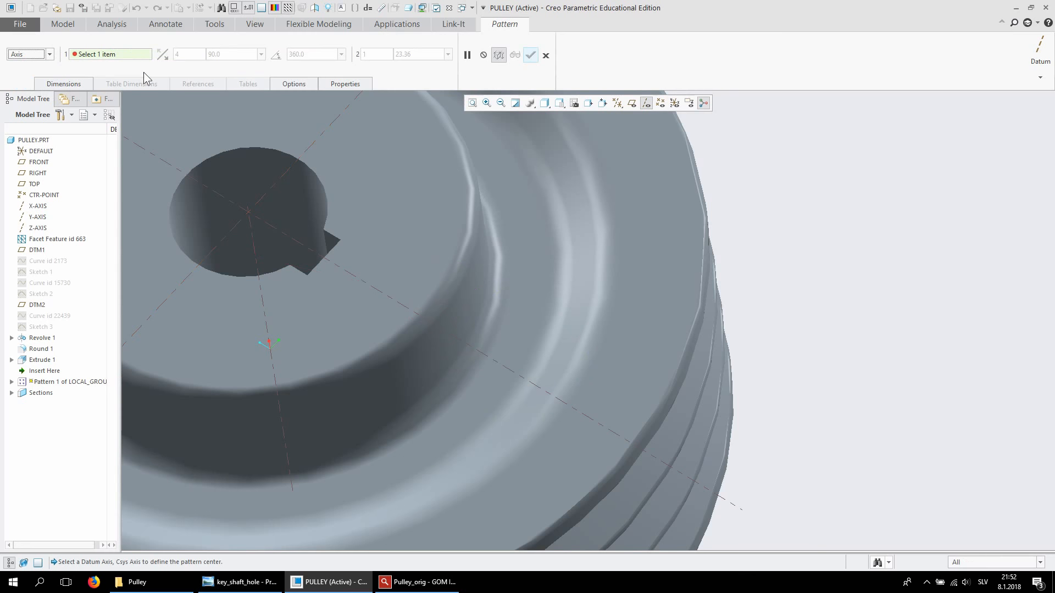
left_click(90, 53)
left_click(257, 242)
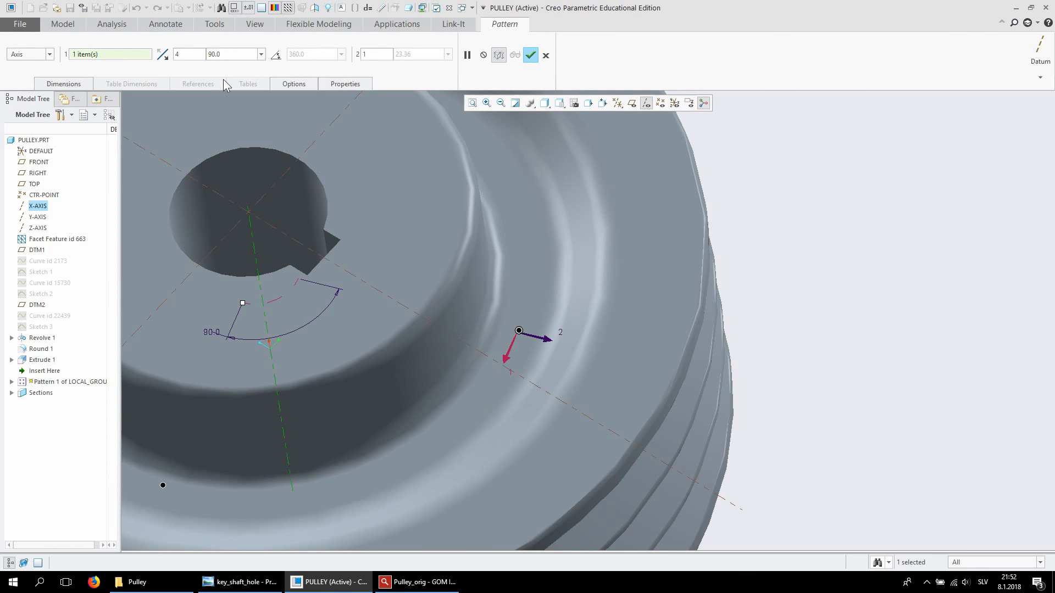
Show the scanned mesh Facet Feature id 663 and display the model shaded with edges
scroll(555, 361, "up", 4)
scroll(534, 315, "down", 2)
middle_click_drag(602, 352, 450, 290)
right_click(76, 244)
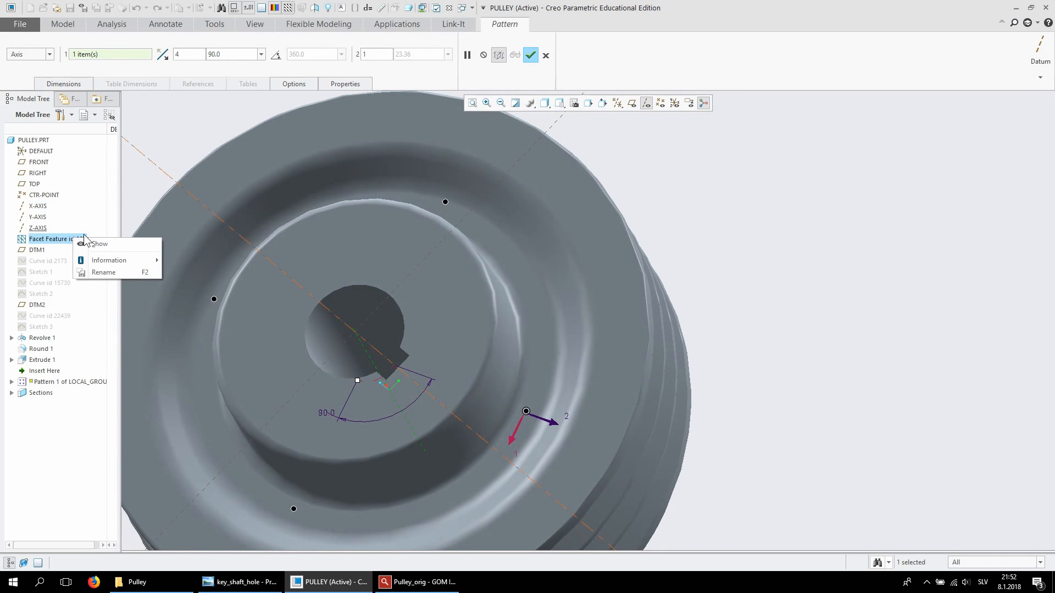
left_click(98, 244)
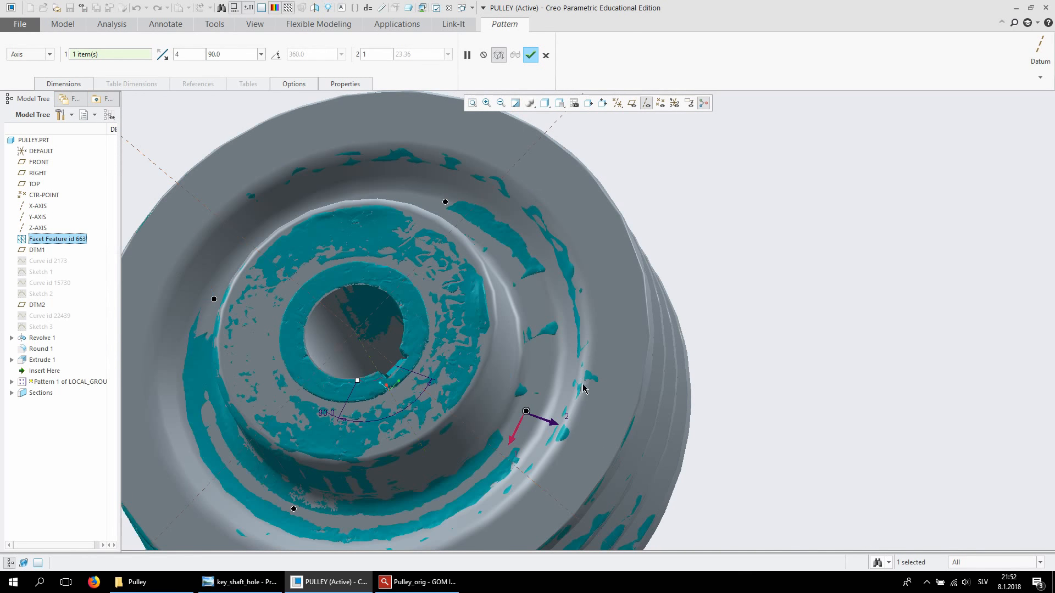
scroll(581, 357, "up", 2)
middle_click_drag(580, 351, 428, 395)
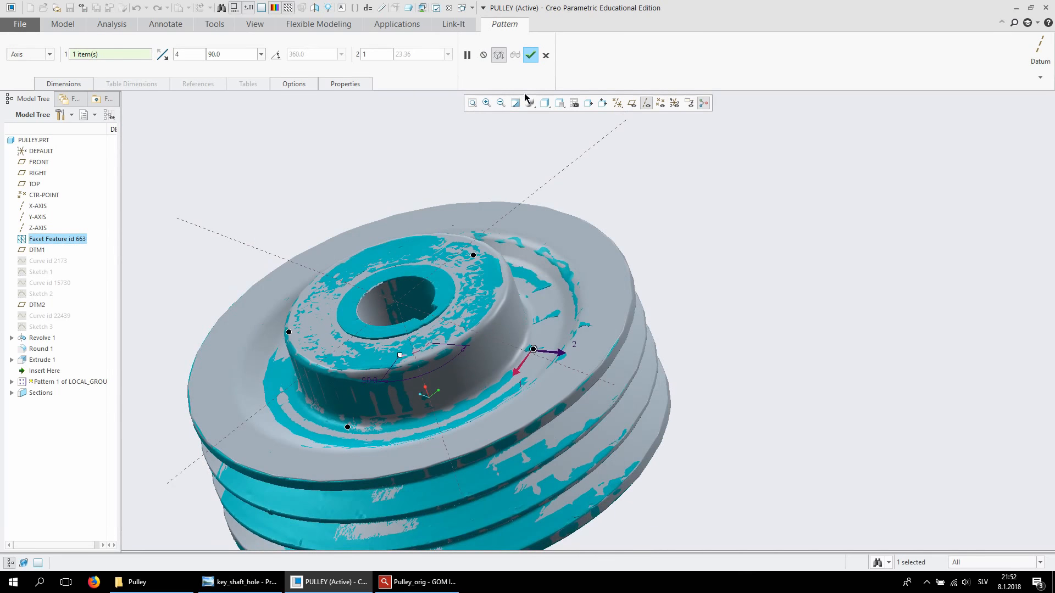
left_click(544, 104)
left_click(577, 134)
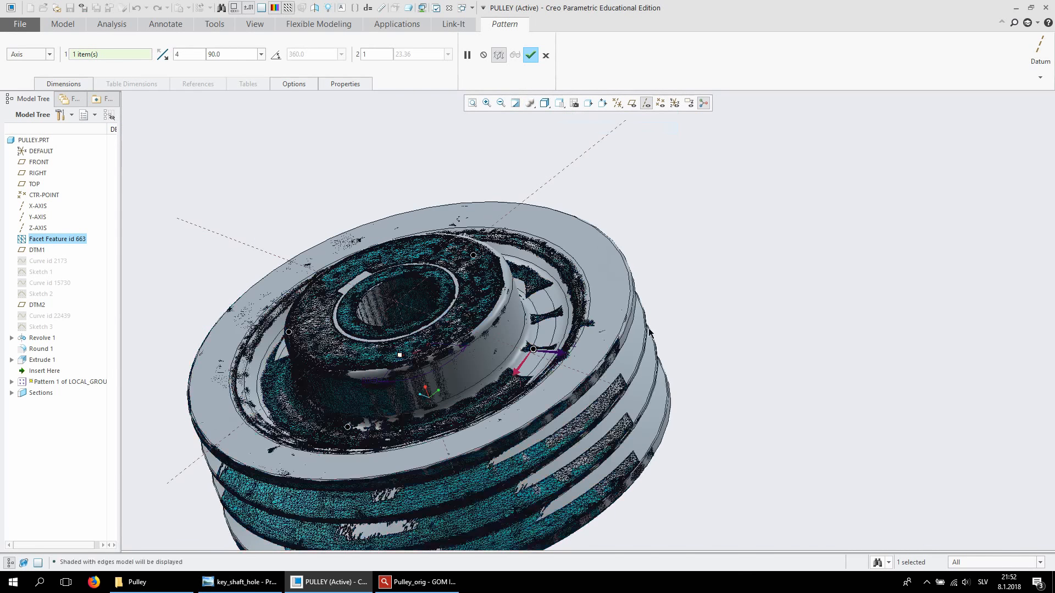
middle_click_drag(603, 323, 613, 347)
scroll(557, 428, "up", 2)
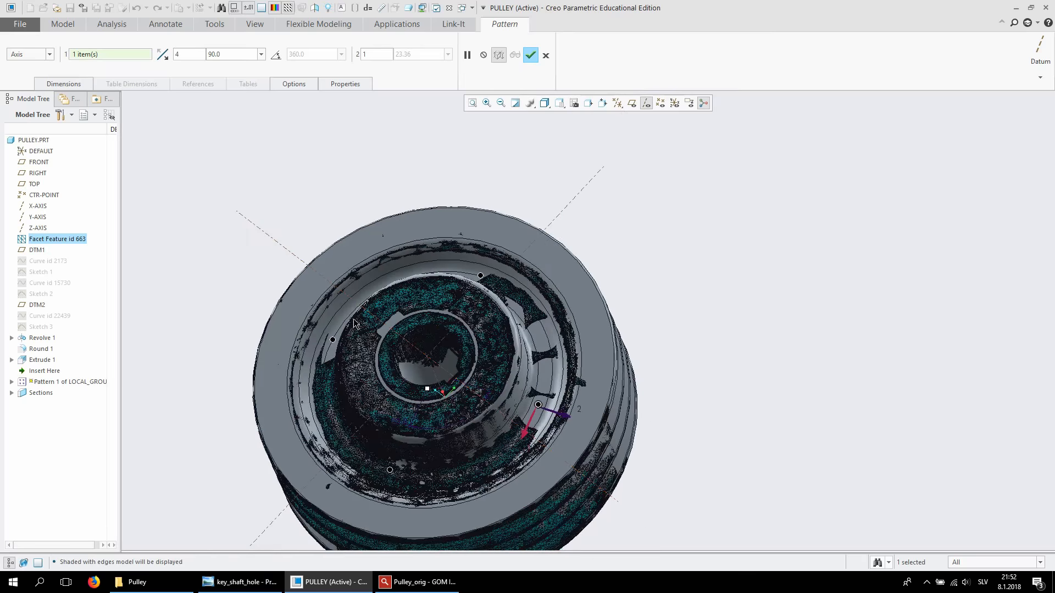
Reverse the angular direction of the recess pattern and set it to 3 members spaced 10 degrees apart
left_click(163, 54)
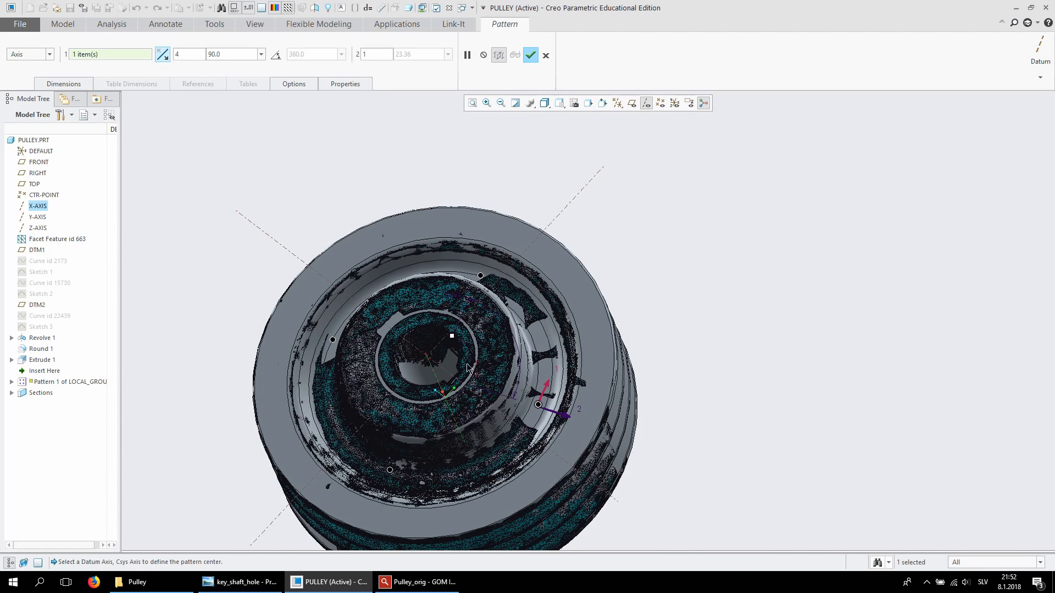
scroll(468, 368, "down", 3)
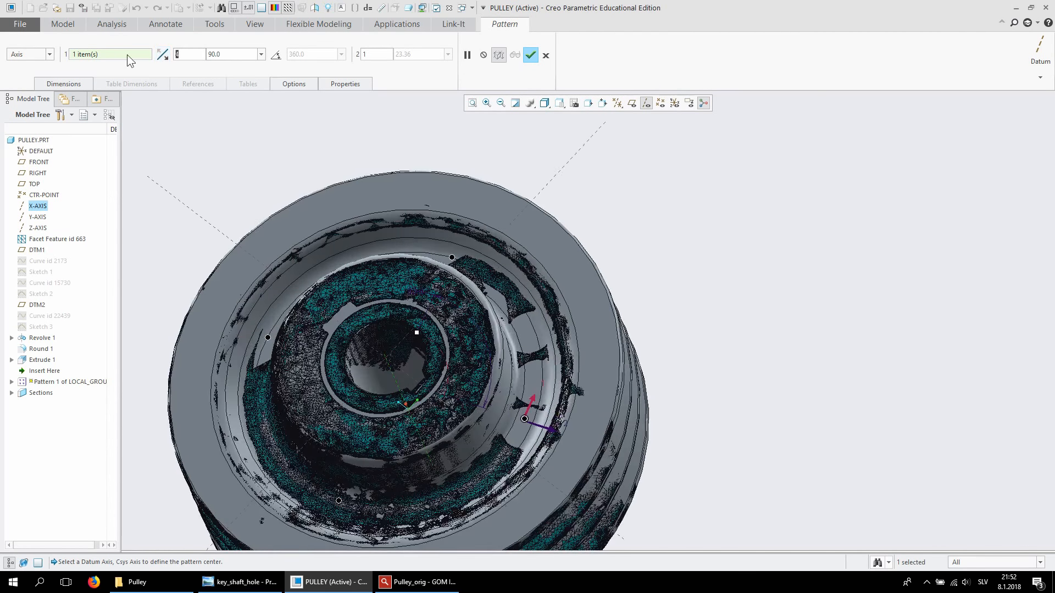
type("3")
key("Tab")
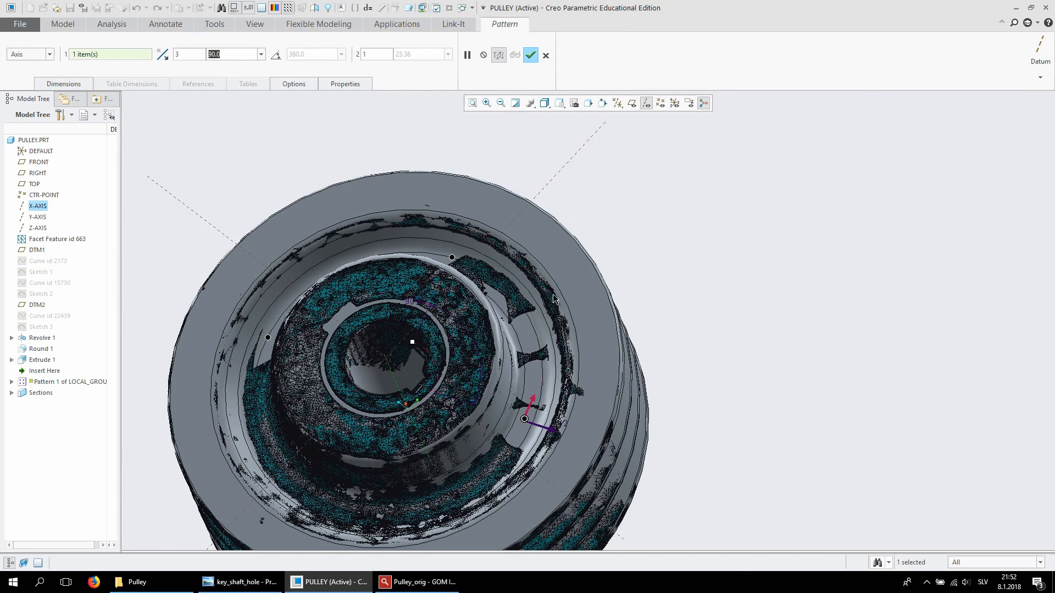
type("10")
key("Return")
Orient the model to the RIGHT view and try pattern spacings of 20 and 22.5 degrees against the scan
left_click(561, 104)
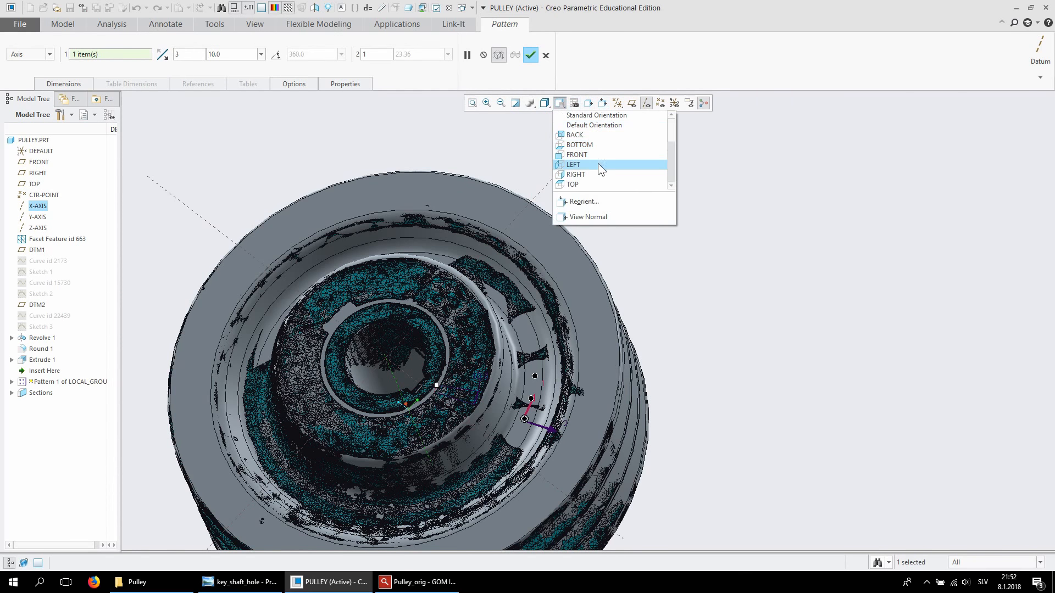
left_click(575, 175)
scroll(646, 286, "up", 4)
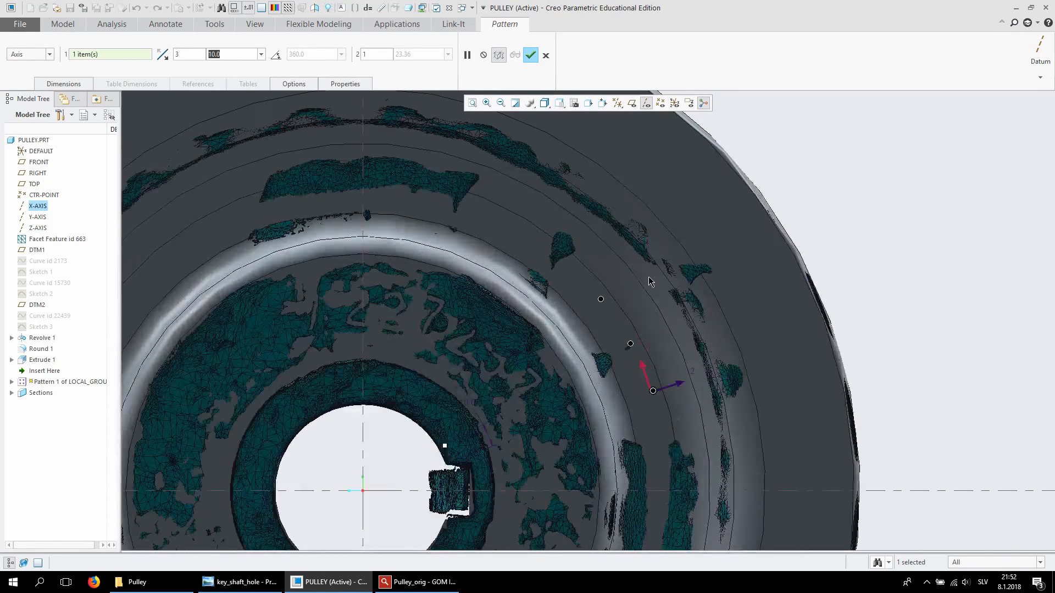
type("20")
key("Return")
type("22")
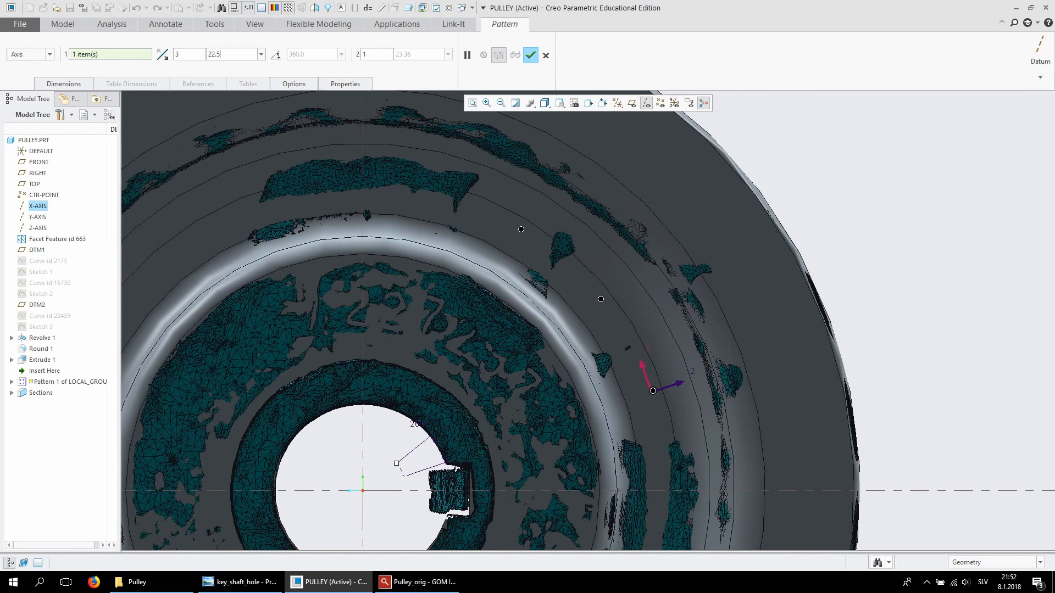
type(".5")
key("Return")
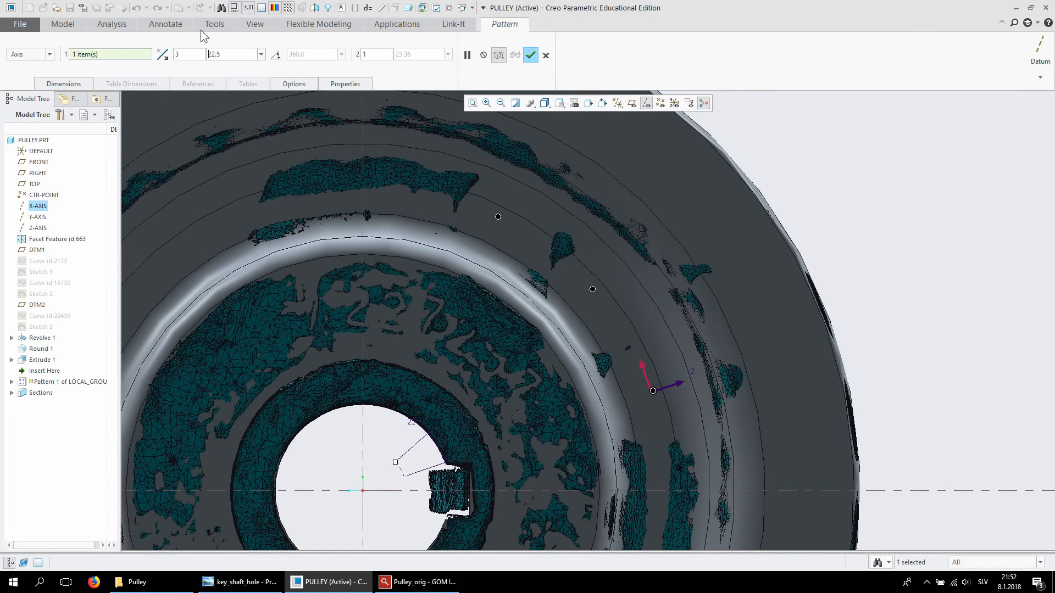
Set the angular spacing to 22 degrees, complete the pattern and compare the recesses with the scanned mesh up close
left_click_drag(221, 55, 199, 54)
type("22")
key("Return")
left_click(531, 56)
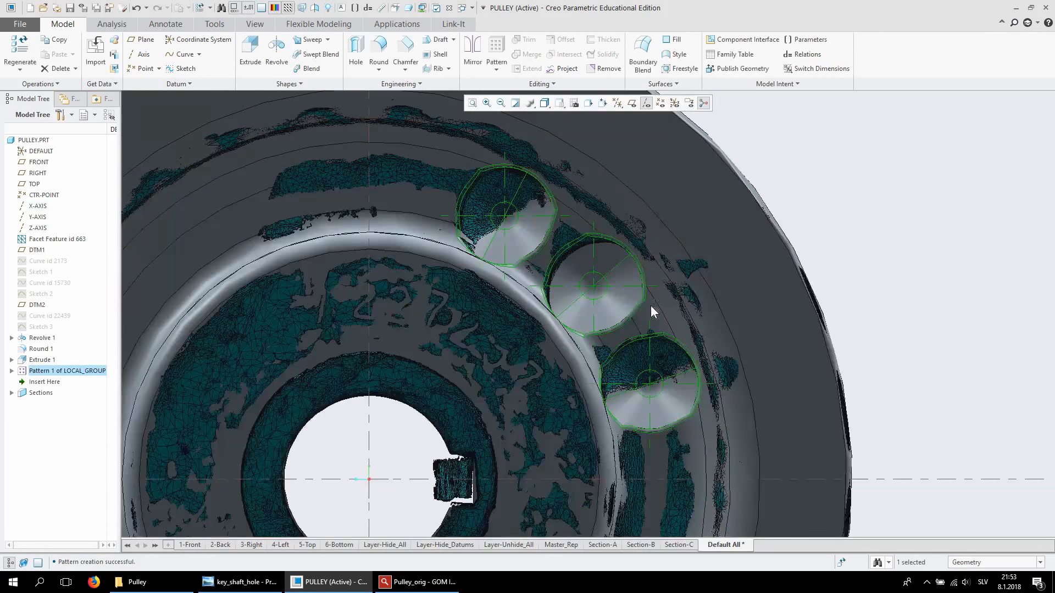
left_click(873, 207)
scroll(690, 173, "up", 2)
scroll(368, 187, "up", 3)
scroll(363, 187, "up", 1)
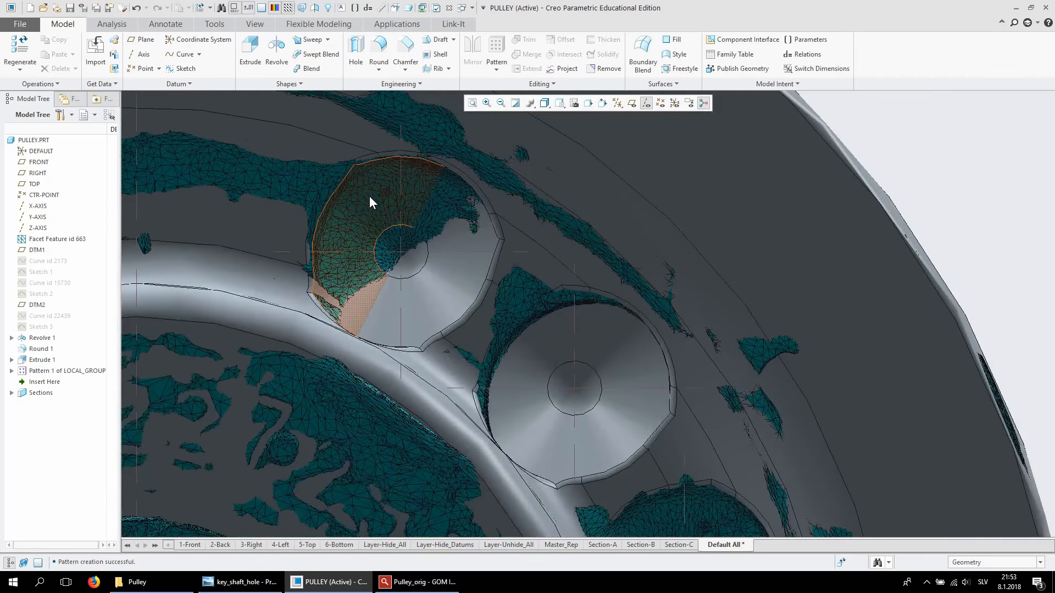
scroll(370, 197, "down", 2)
scroll(370, 198, "up", 1)
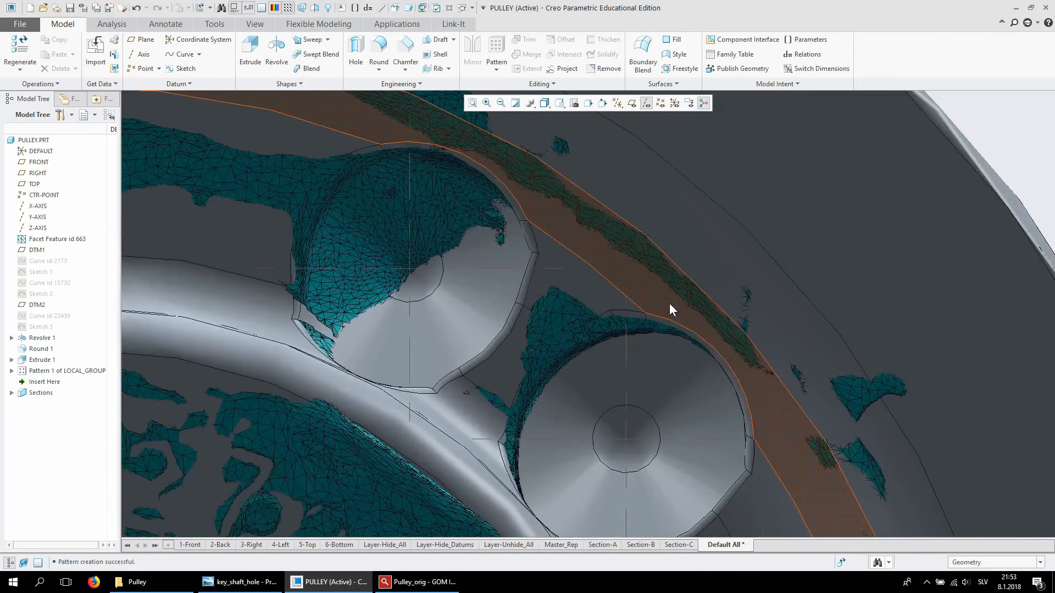
Redefine the recess pattern with an angular spacing of 21 degrees
right_click(39, 371)
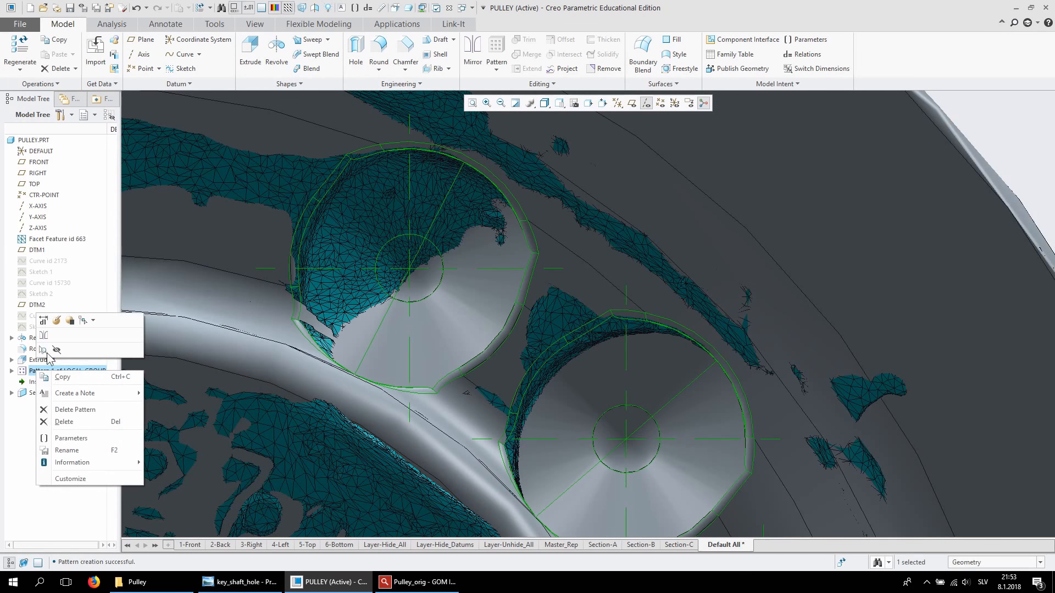
left_click(57, 321)
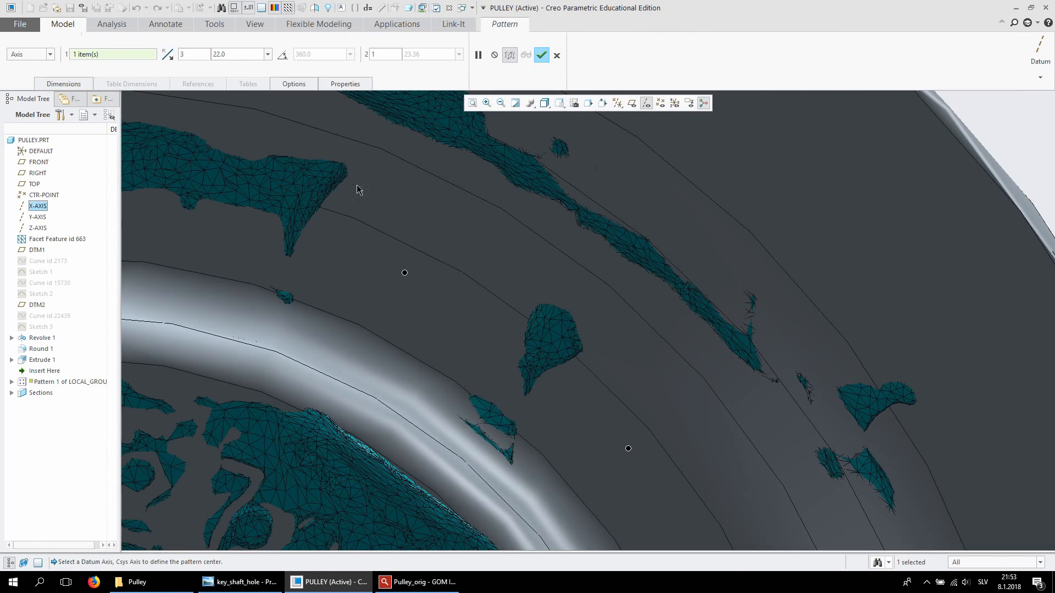
left_click_drag(243, 54, 125, 51)
type("21")
key("Return")
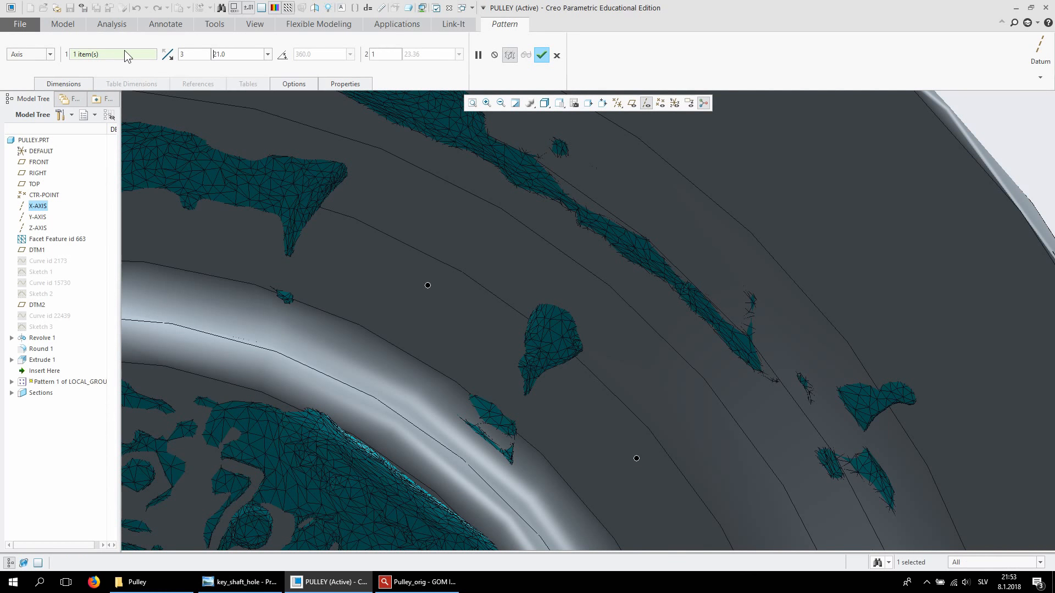
left_click(542, 55)
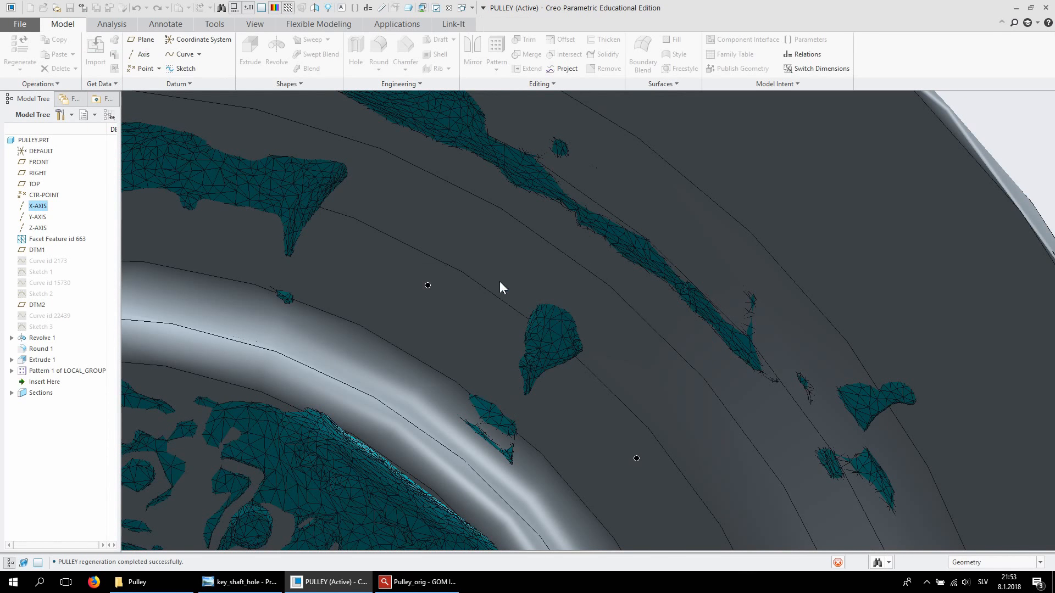
Examine how the three patterned recesses match the scanned mesh, up close and across the whole pulley
scroll(538, 220, "down", 2)
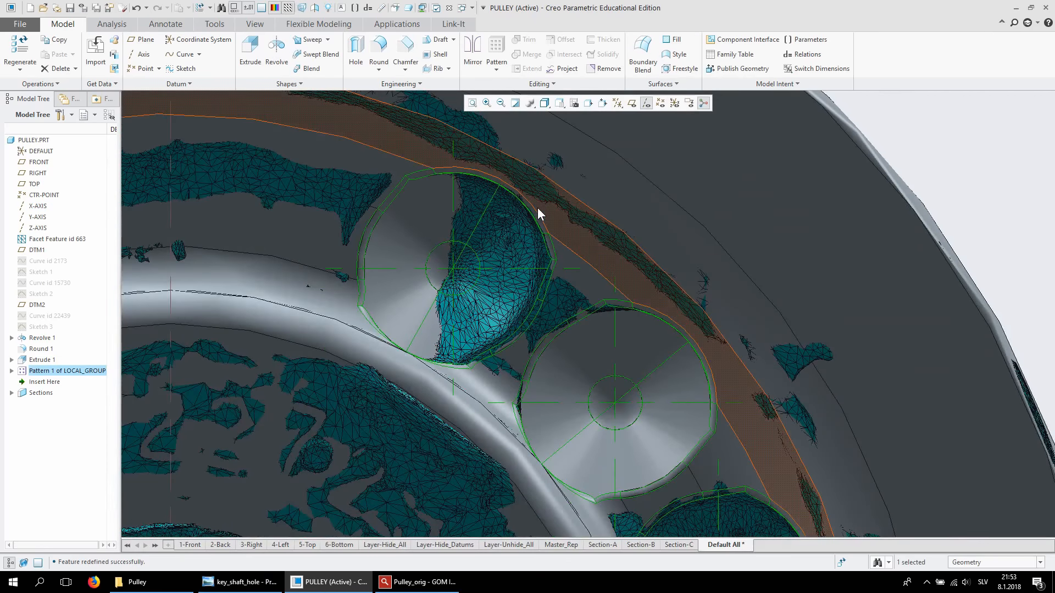
scroll(558, 260, "down", 3)
scroll(605, 317, "up", 1)
scroll(582, 293, "down", 2)
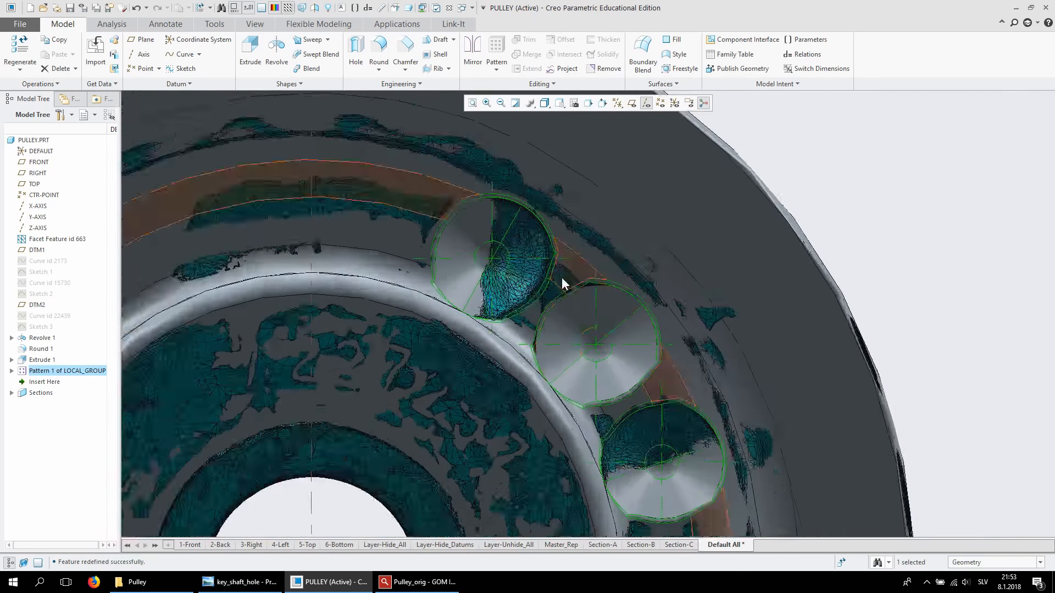
scroll(555, 278, "up", 1)
left_click(914, 219)
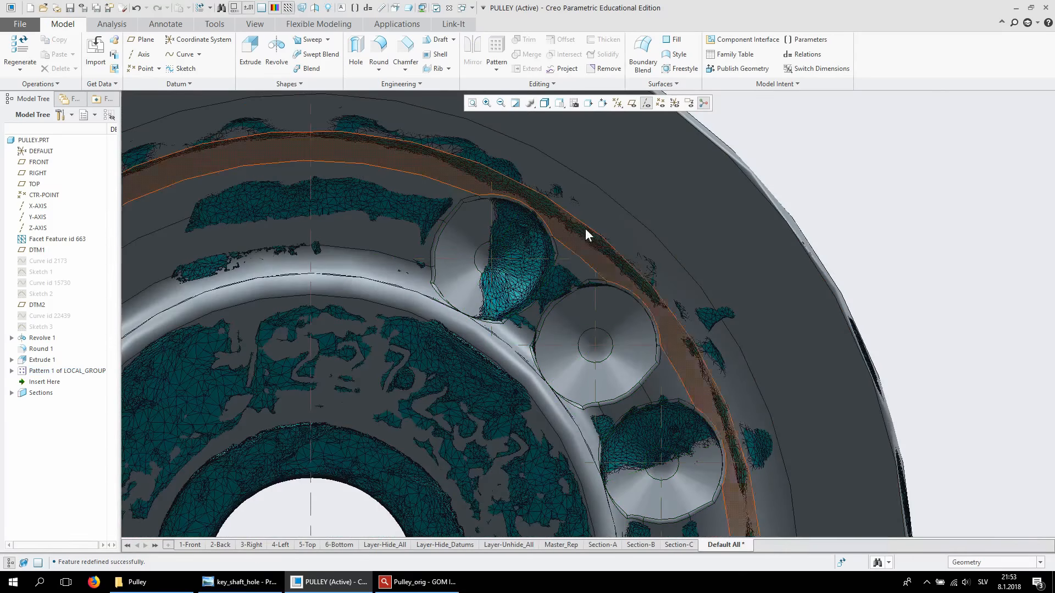
scroll(585, 228, "down", 2)
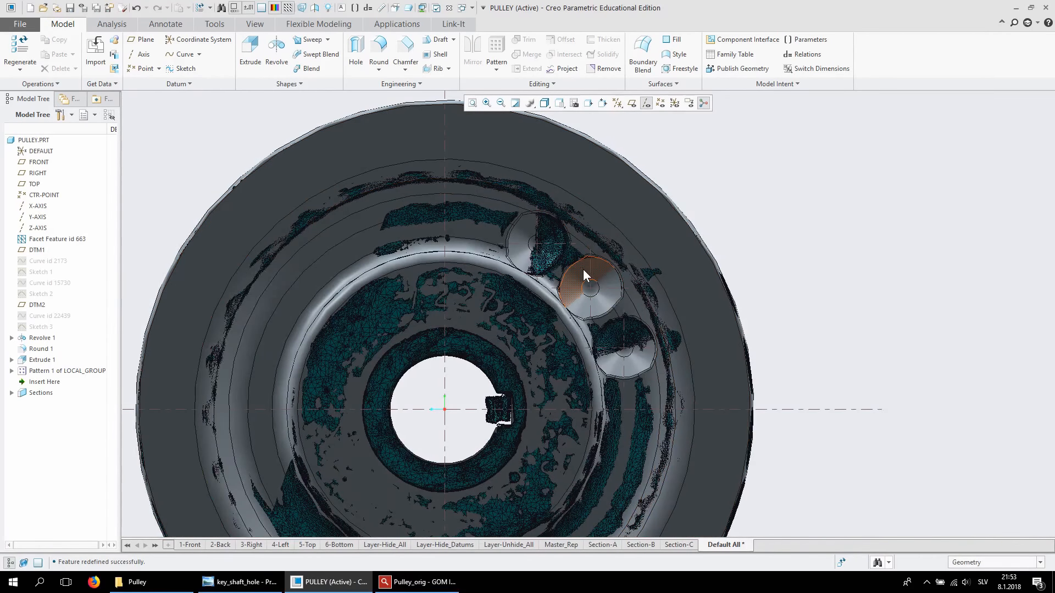
scroll(610, 230, "down", 2)
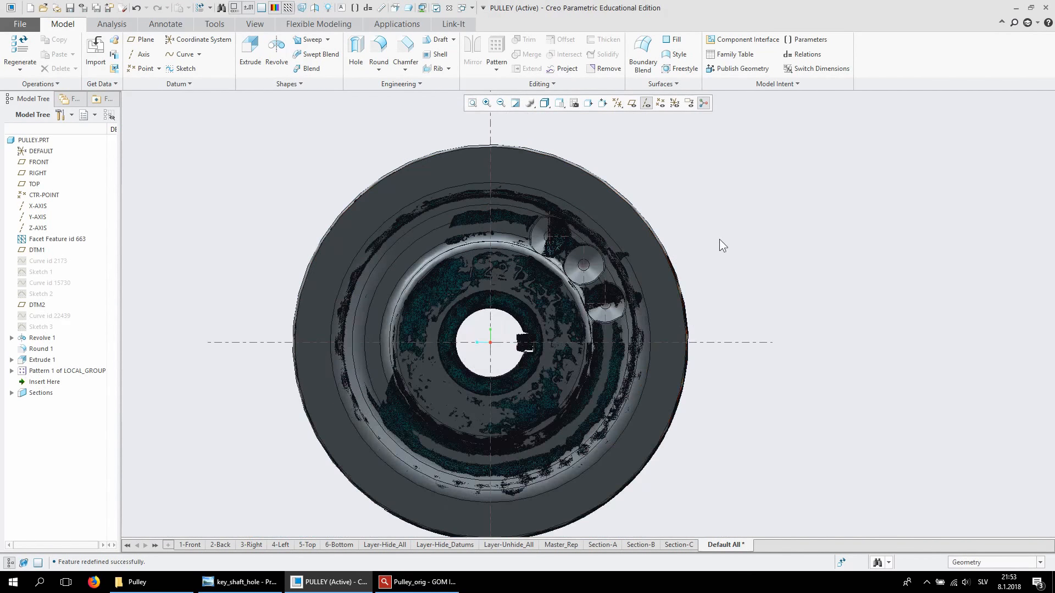
middle_click_drag(720, 240, 690, 241)
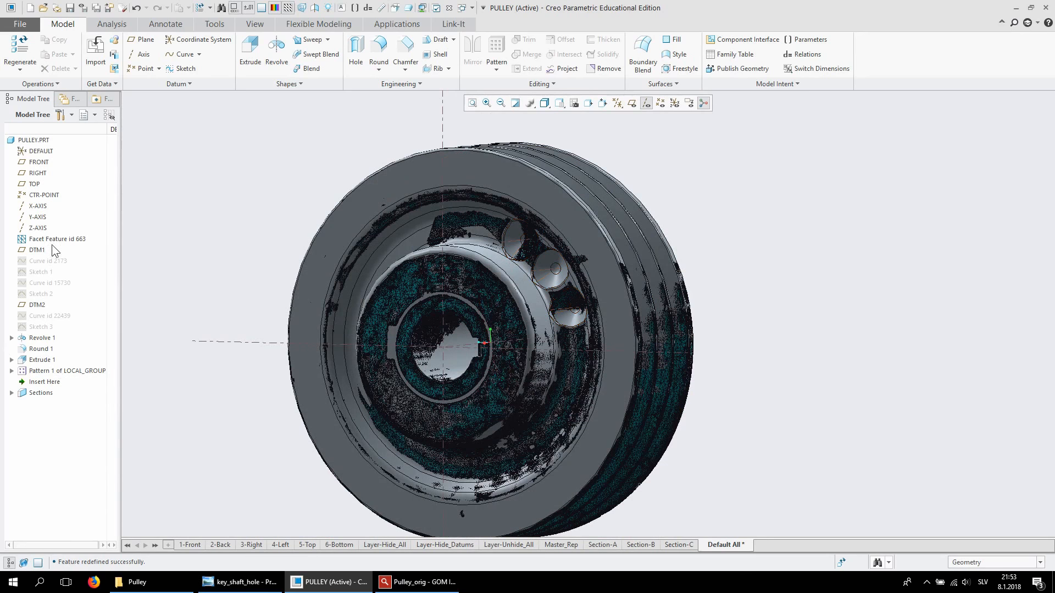
Hide the scanned mesh Facet Feature id 663 and inspect the bare pulley model
right_click(55, 239)
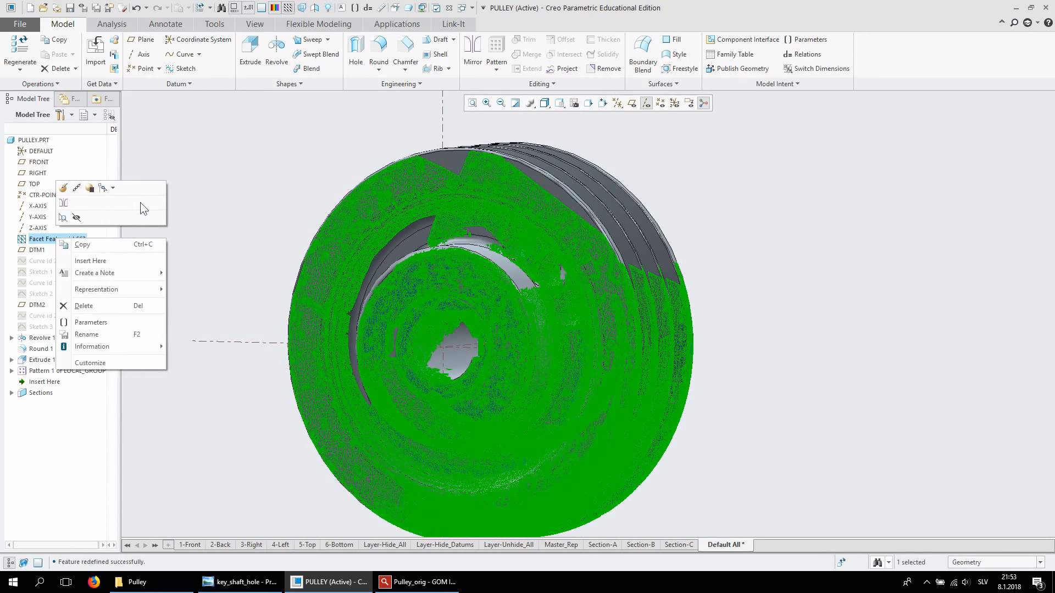
left_click(78, 217)
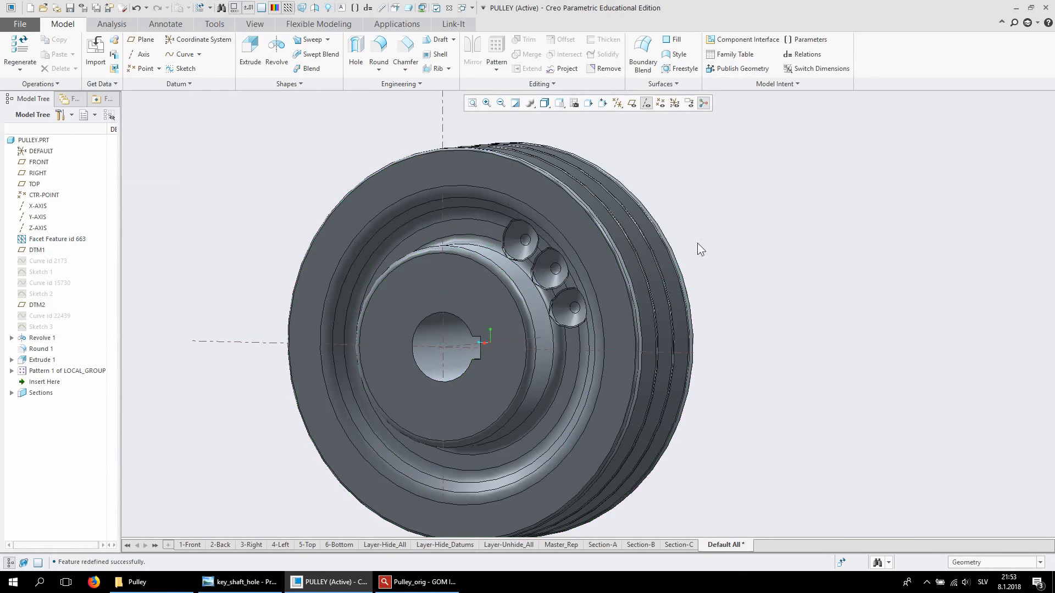
scroll(616, 285, "down", 3)
mouse_move(494, 230)
middle_mouse_down()
mouse_move(459, 246)
mouse_move(541, 218)
mouse_move(536, 228)
mouse_move(664, 255)
mouse_move(586, 295)
middle_mouse_up()
scroll(517, 198, "down", 3)
scroll(506, 187, "up", 7)
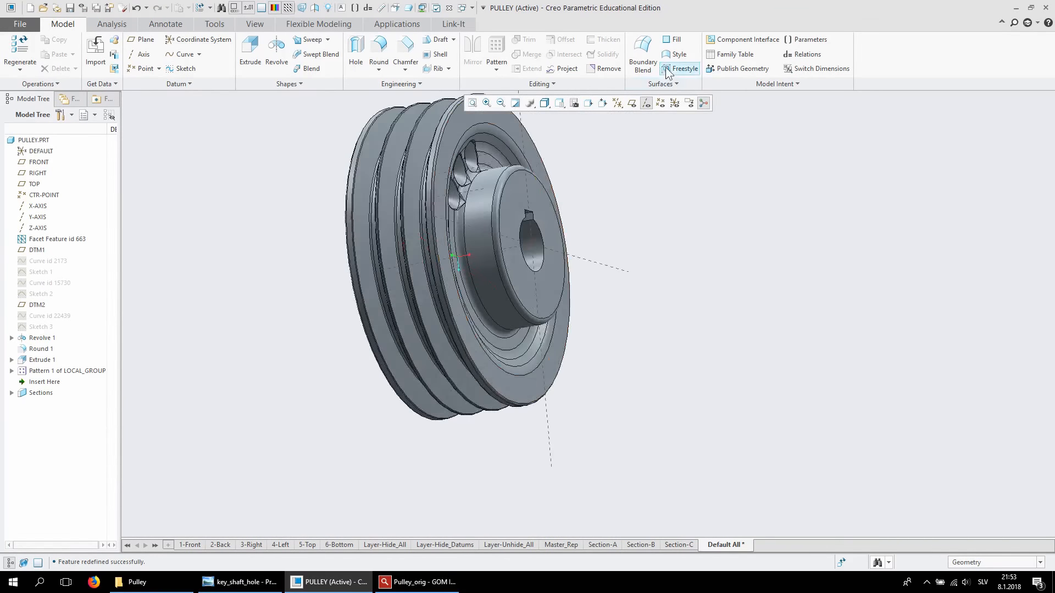
Turn off the display of the datum axes and view the pulley's recessed face
left_click(659, 104)
mouse_move(604, 215)
middle_mouse_down()
mouse_move(552, 241)
mouse_move(564, 243)
middle_mouse_up()
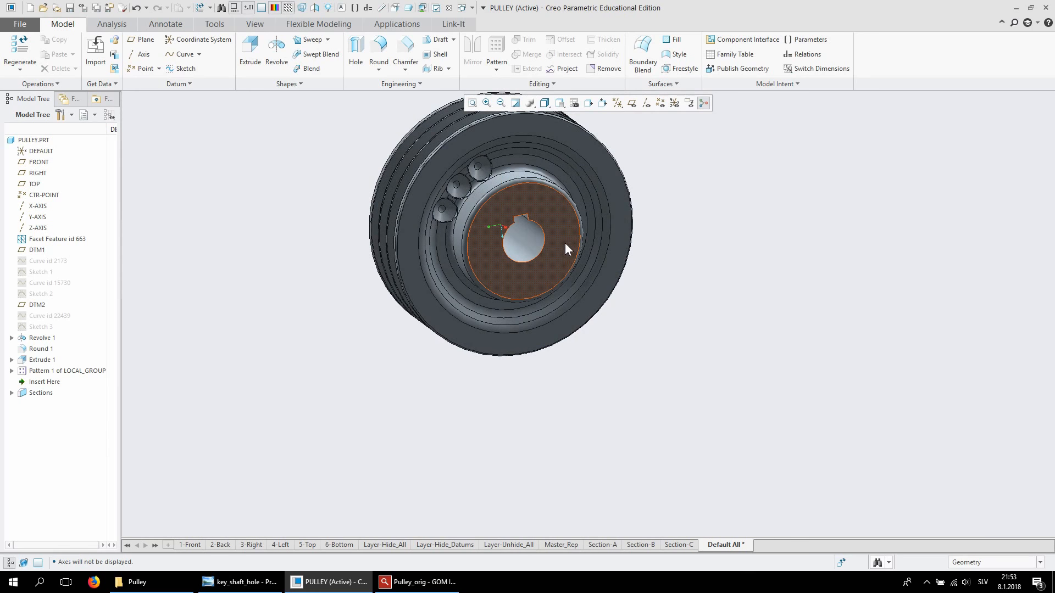
scroll(563, 368, "down", 3)
scroll(579, 257, "up", 3)
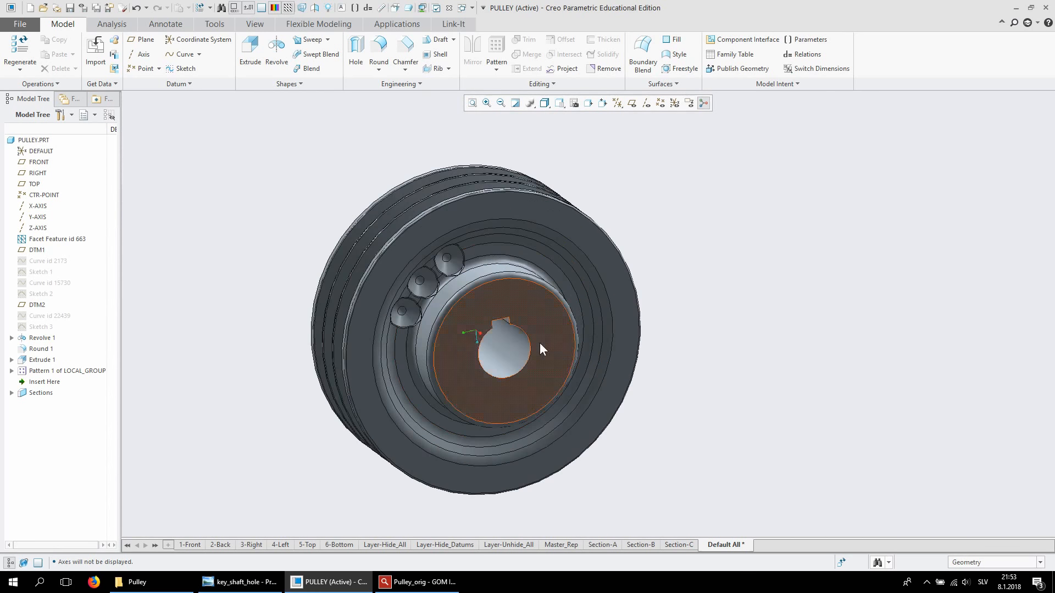
Inspect the finished pulley's recessed face, the three round recesses and the keyed bore from several angles
scroll(537, 344, "up", 3)
scroll(684, 333, "down", 2)
scroll(577, 219, "up", 1)
scroll(583, 213, "down", 2)
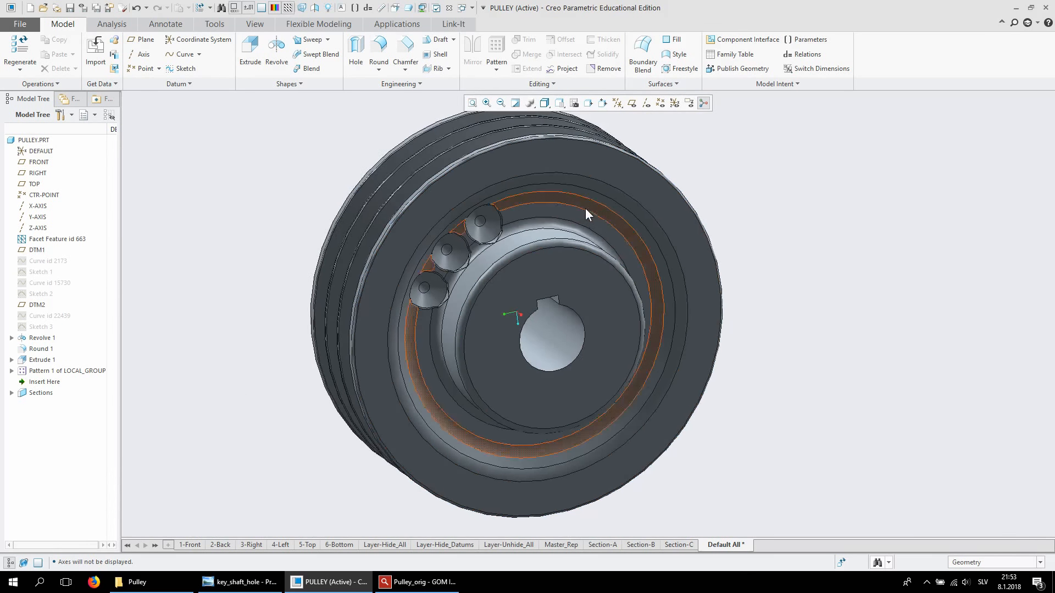
middle_click_drag(585, 208, 560, 282)
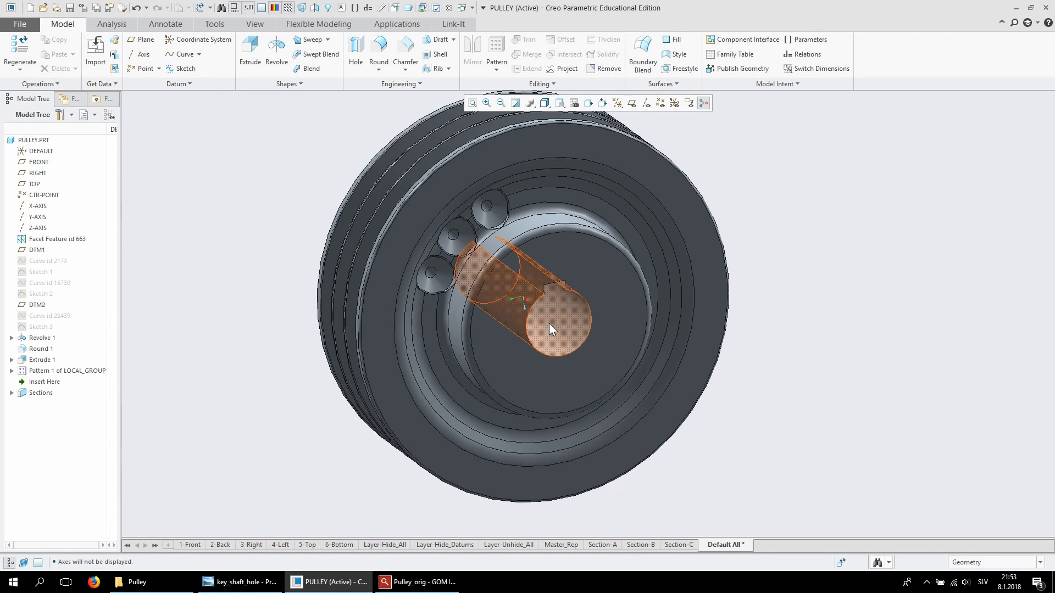
middle_click_drag(571, 306, 561, 289)
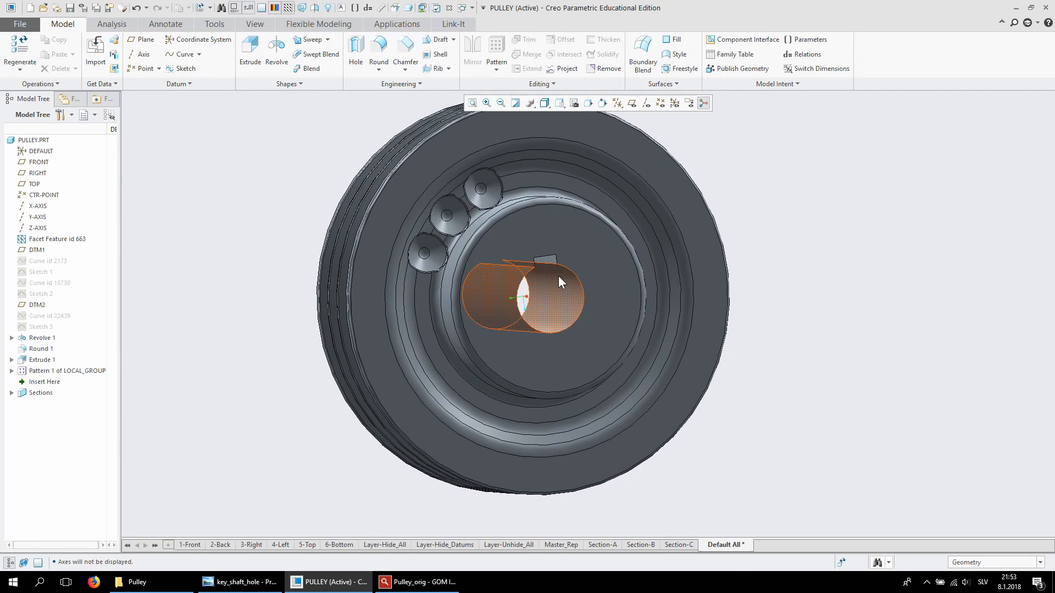
Consult the keyway dimension table in the key_shaft_hole image, then return to the pulley model in Creo and view its keyed bore
left_click(240, 580)
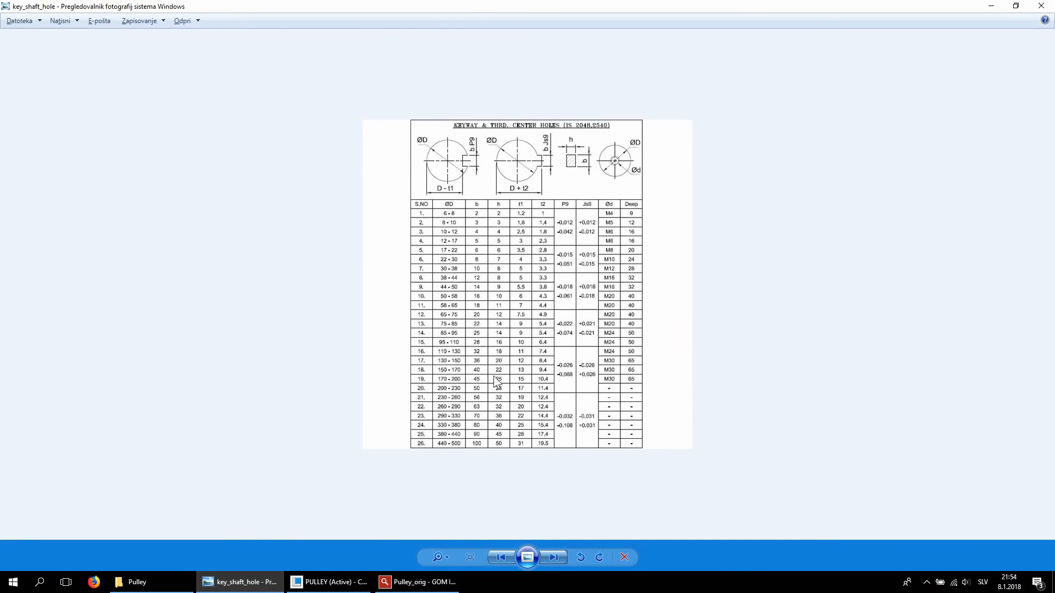
left_click(328, 582)
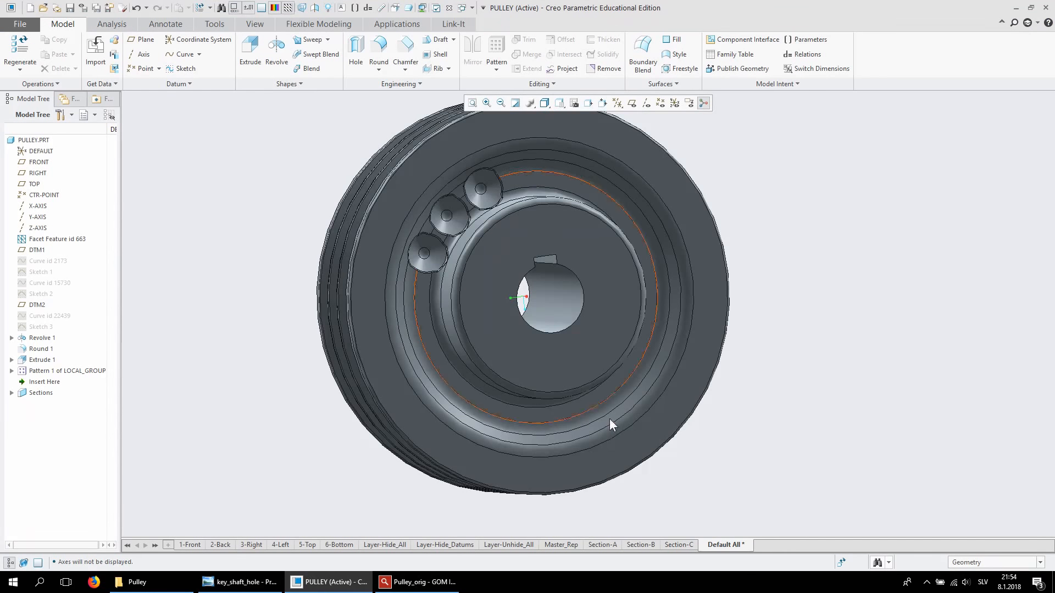
scroll(671, 447, "up", 2)
scroll(666, 440, "down", 2)
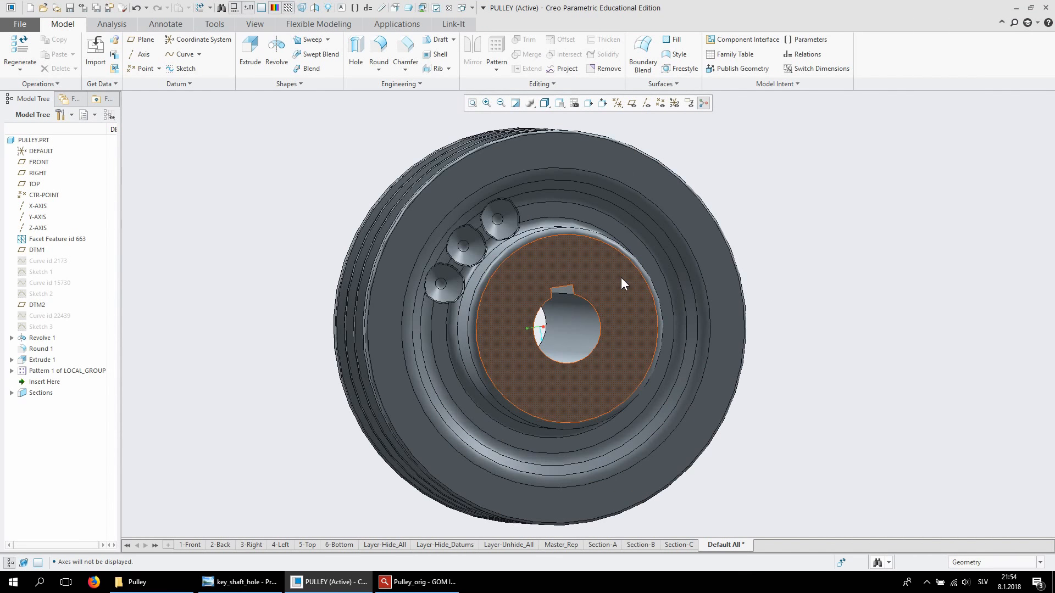
scroll(622, 280, "up", 2)
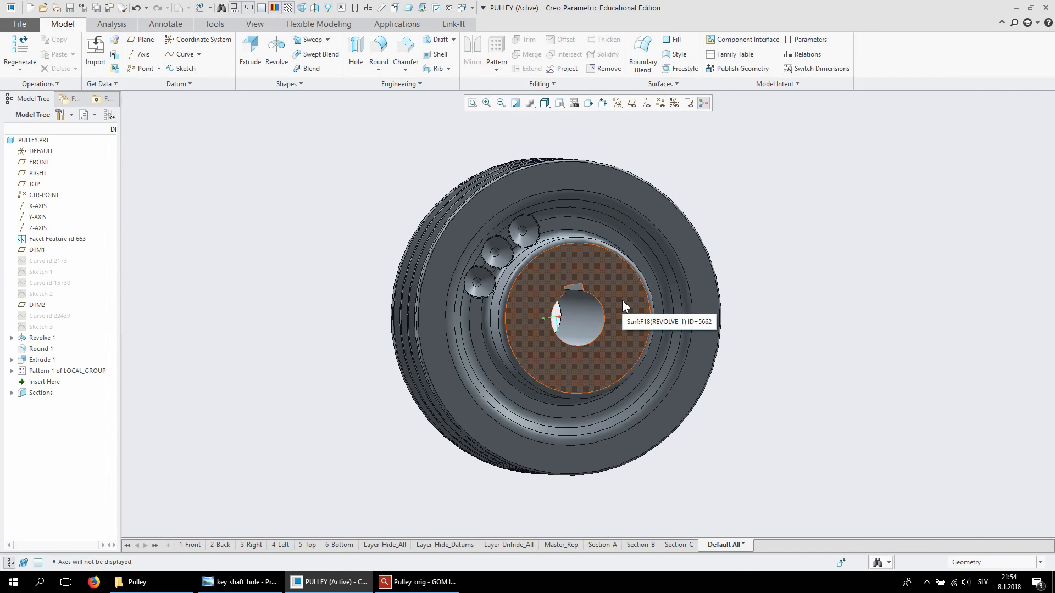